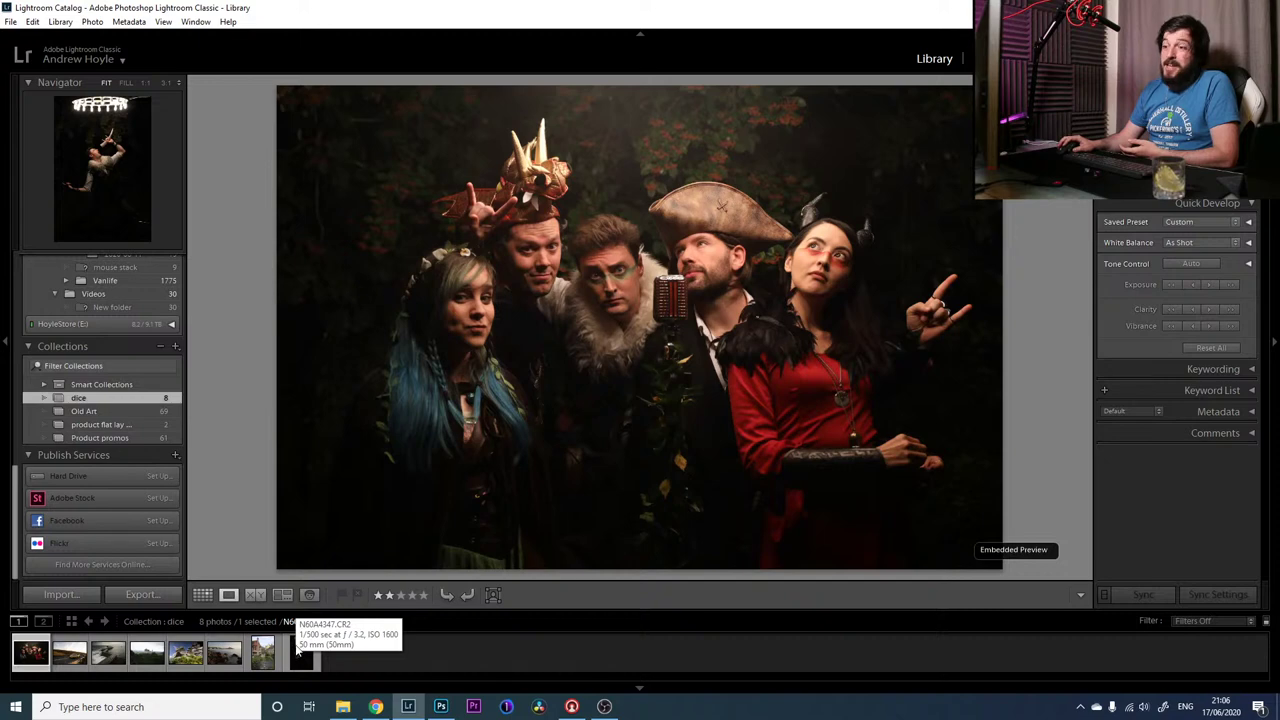
Look through the dice collection's photos, from the yellow sports car to the riverside buildings
{"action": "left_click", "coordinate": [70, 653]}
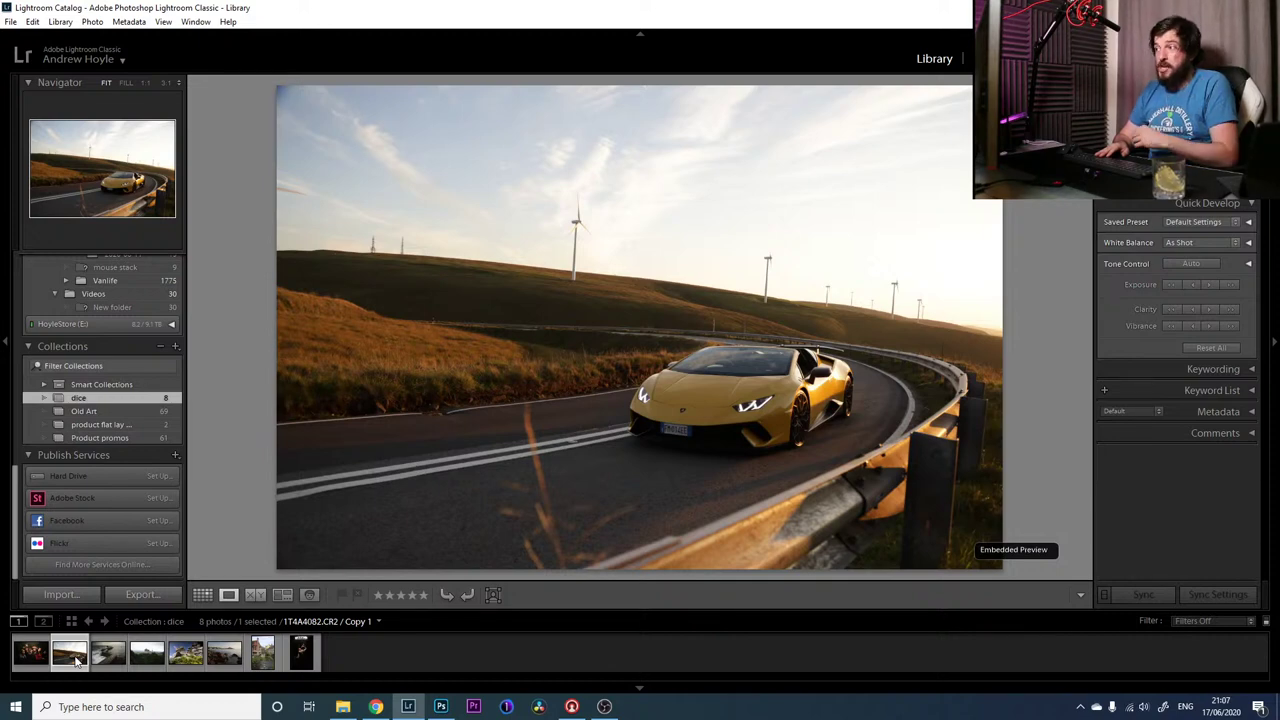
{"action": "key", "text": "Right"}
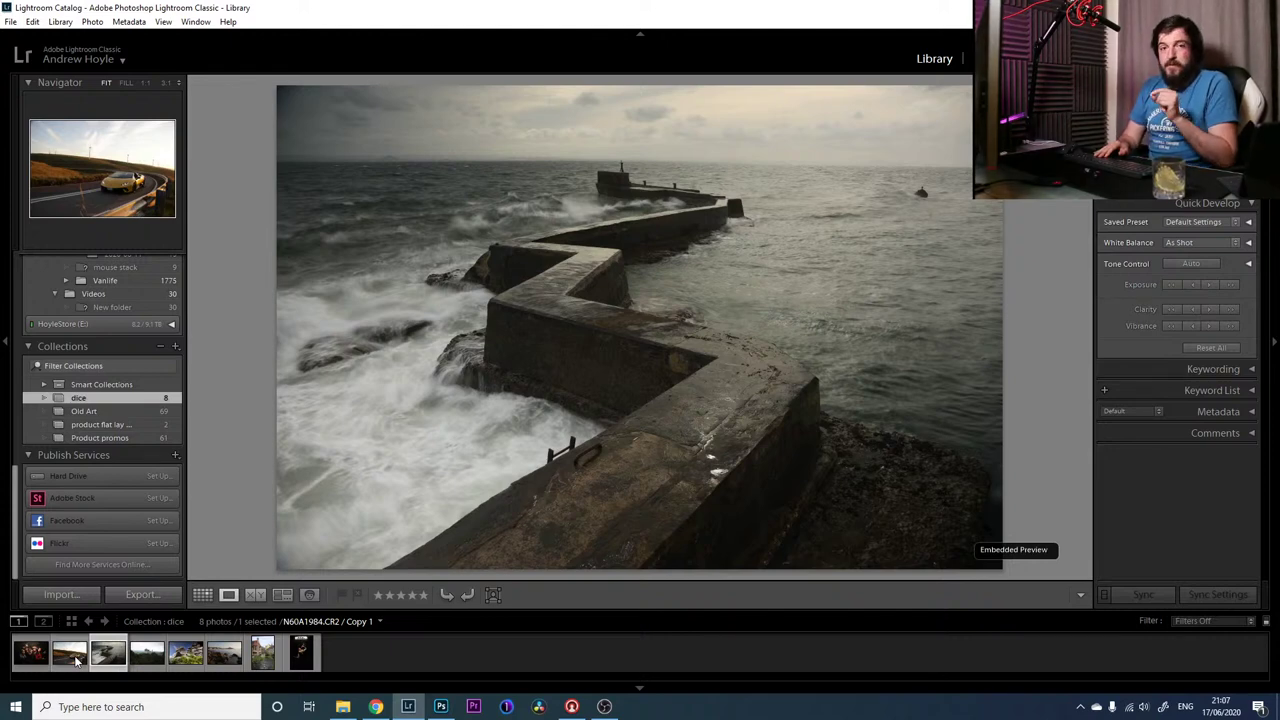
{"action": "key", "text": "Right"}
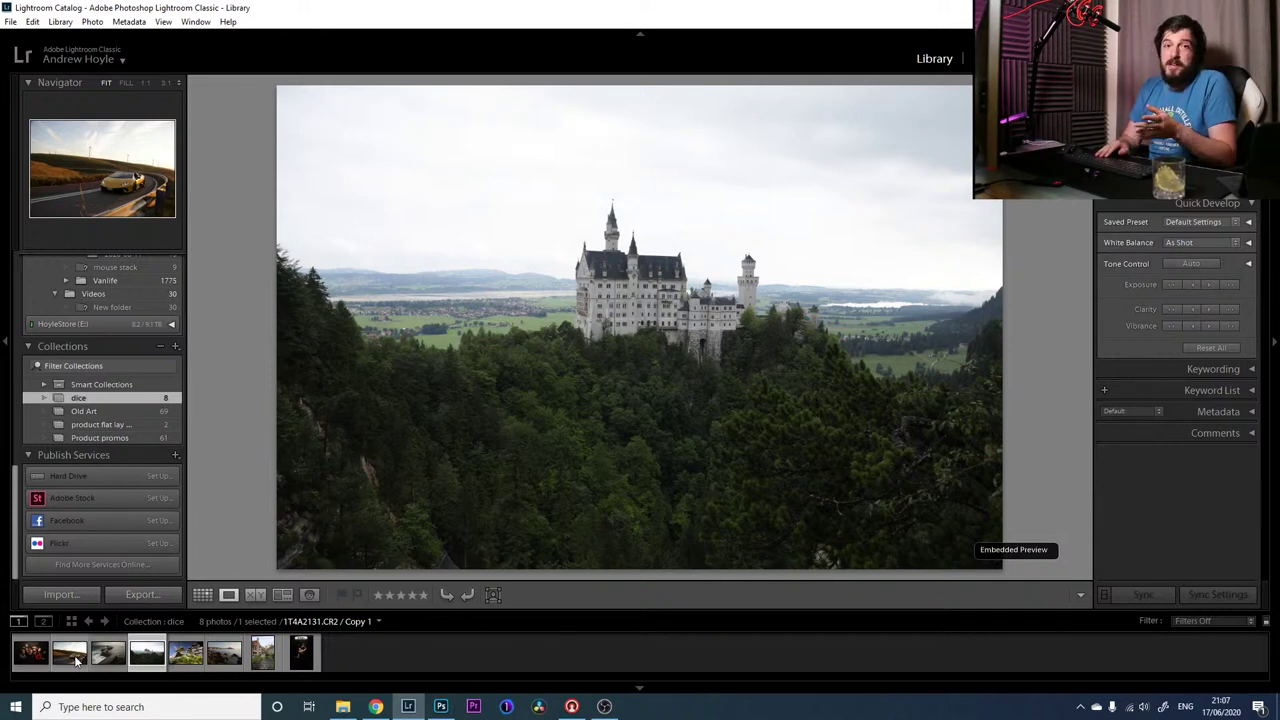
{"action": "key", "text": "Right"}
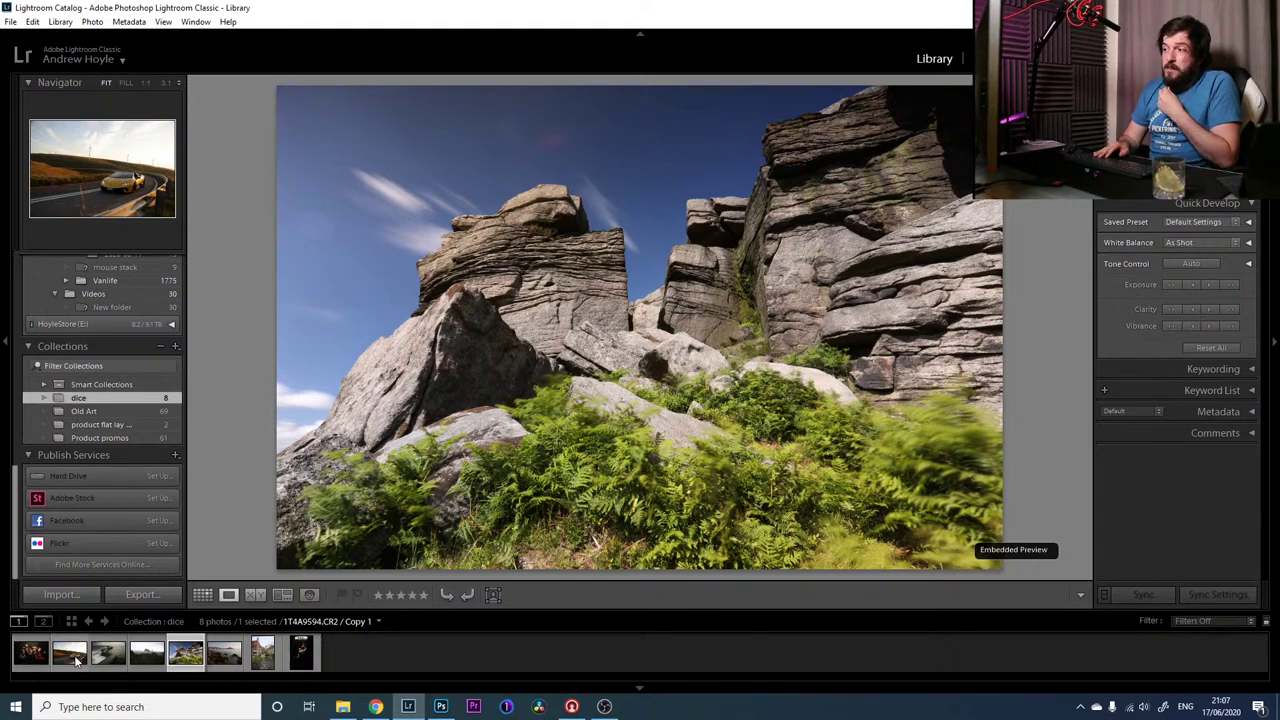
{"action": "key", "text": "Right"}
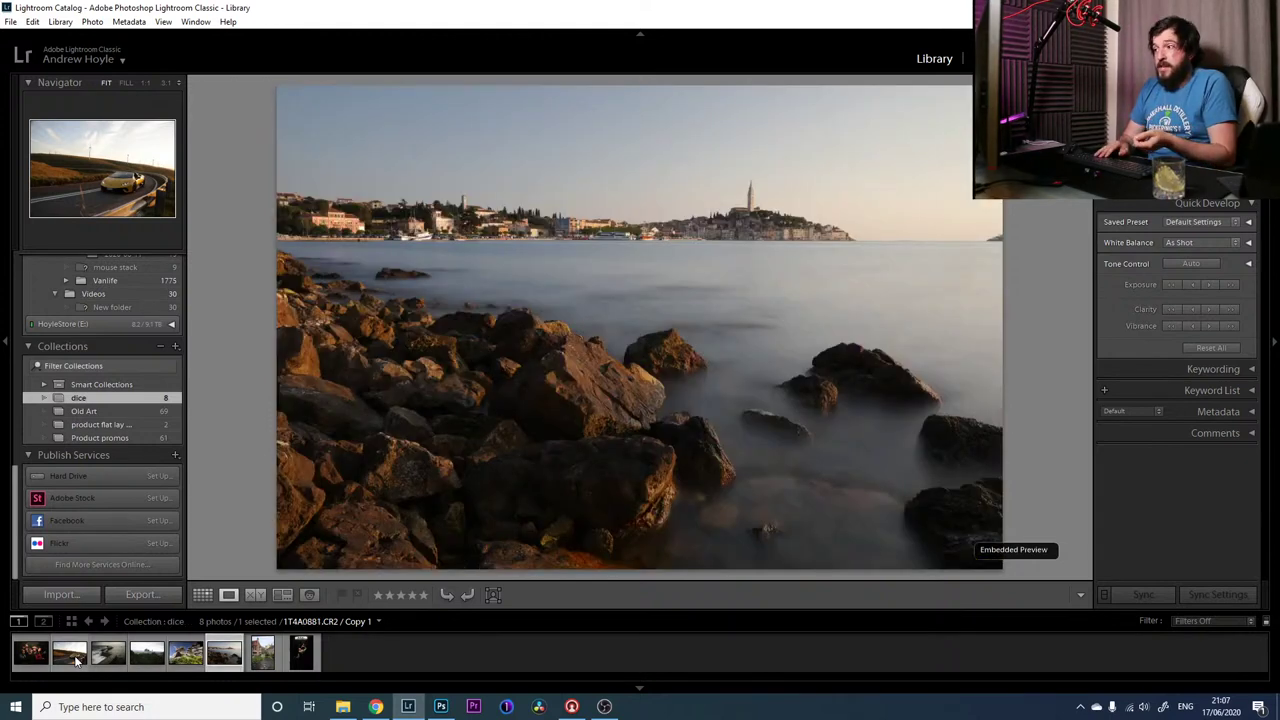
{"action": "key", "text": "Right"}
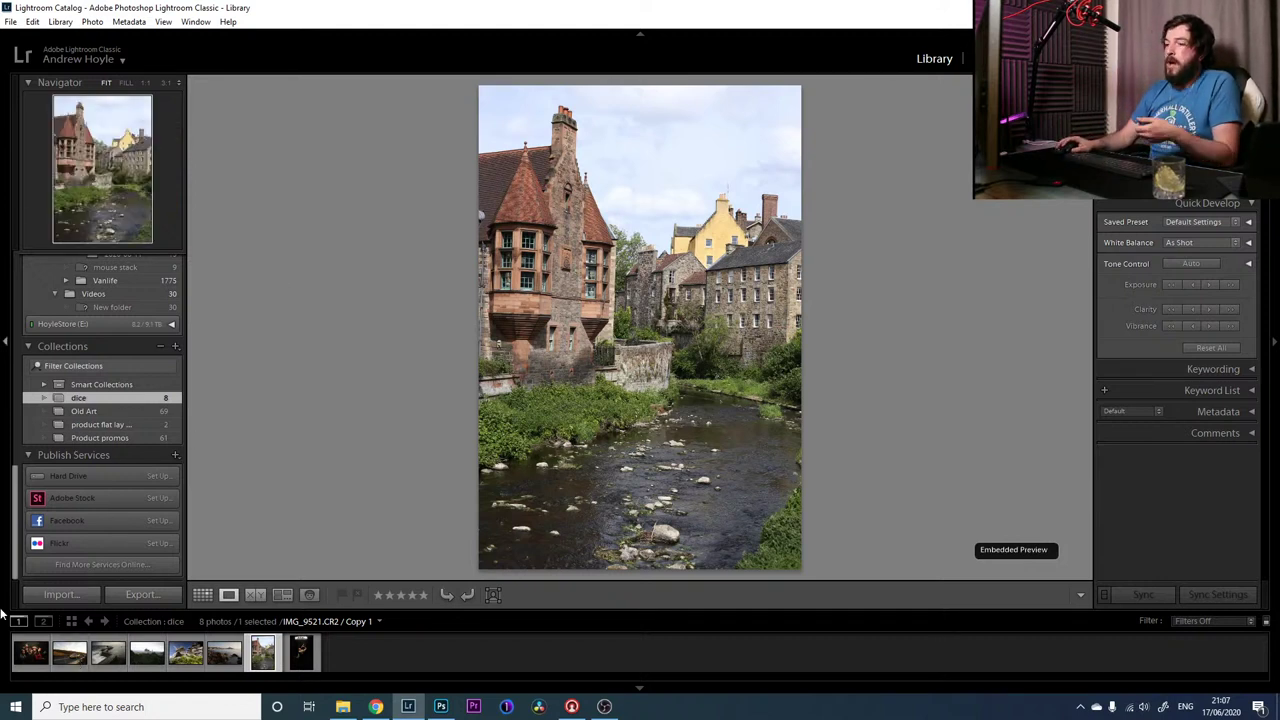
Open the costumed group portrait in the Develop module
{"action": "left_click", "coordinate": [28, 654]}
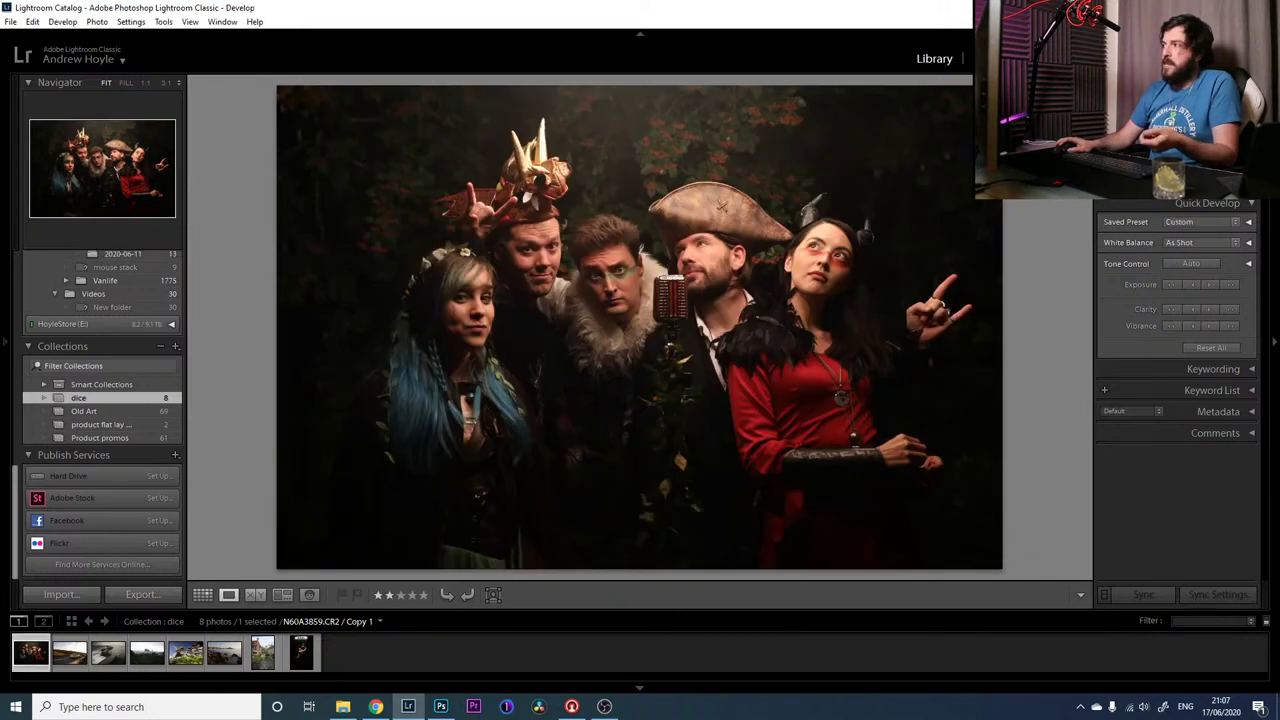
{"action": "key", "text": "d"}
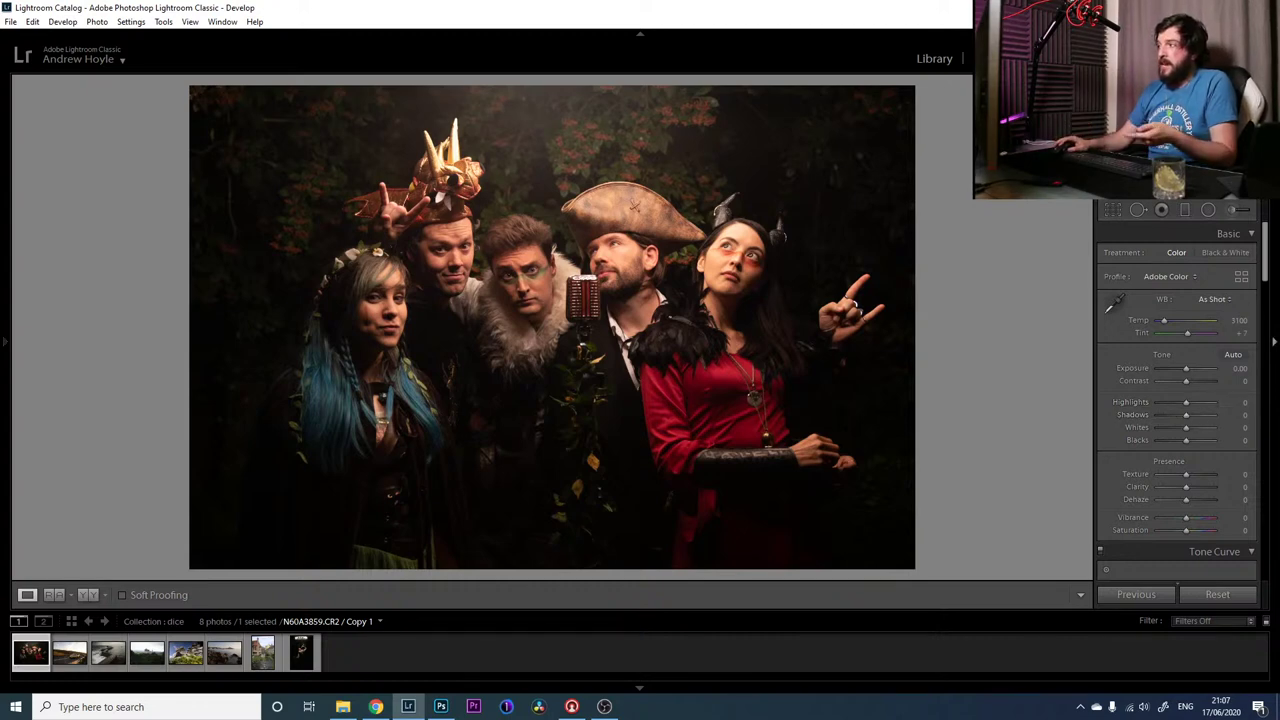
Try raising the Shadows on the group portrait, and undo the change
{"action": "scroll", "coordinate": [1265, 260], "scroll_direction": "down", "scroll_amount": 1}
{"action": "left_click_drag", "start_coordinate": [1188, 408], "coordinate": [1253, 420]}
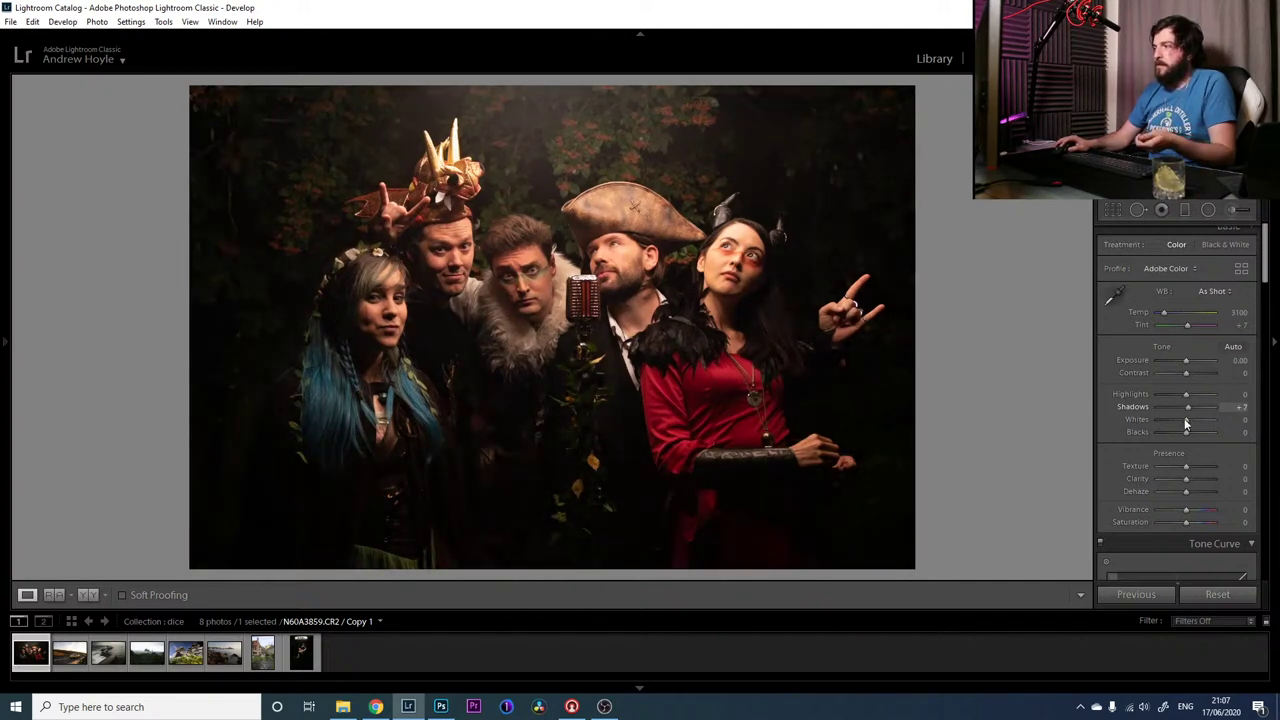
{"action": "key", "text": "ctrl+z"}
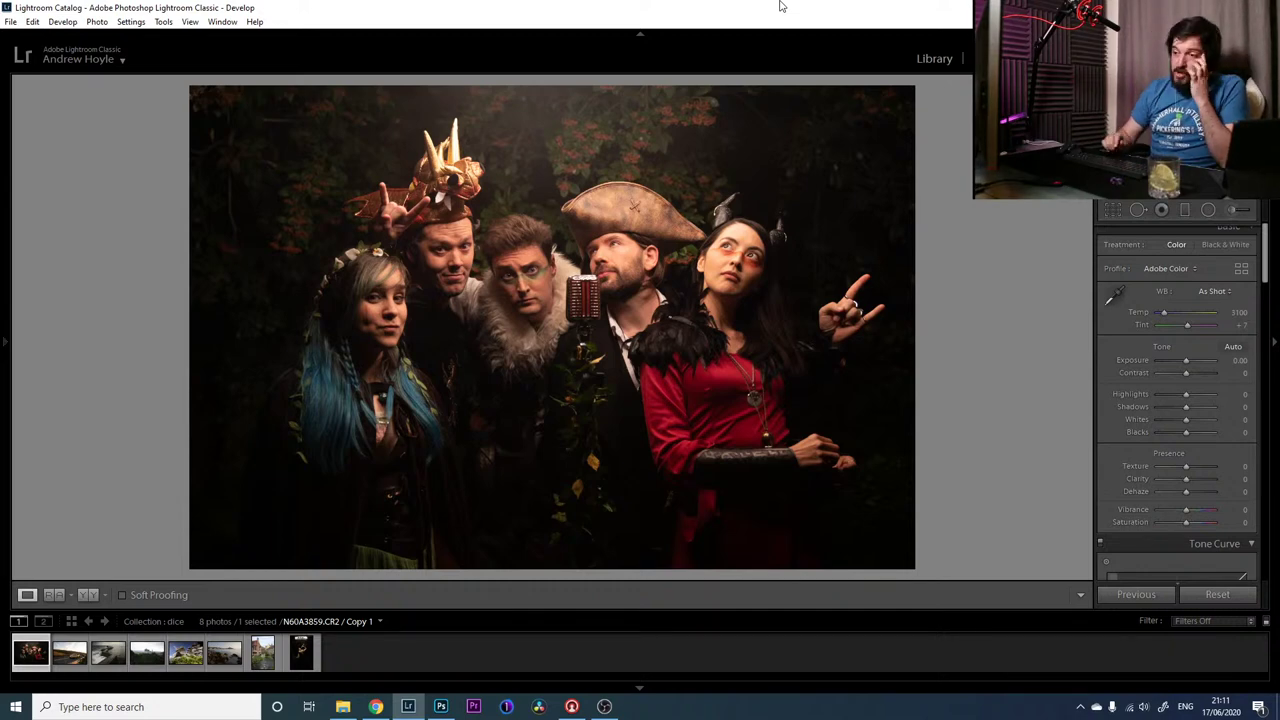
View the photo of the man under the circular light for comparison, and return to the group portrait
{"action": "key", "text": "Right"}
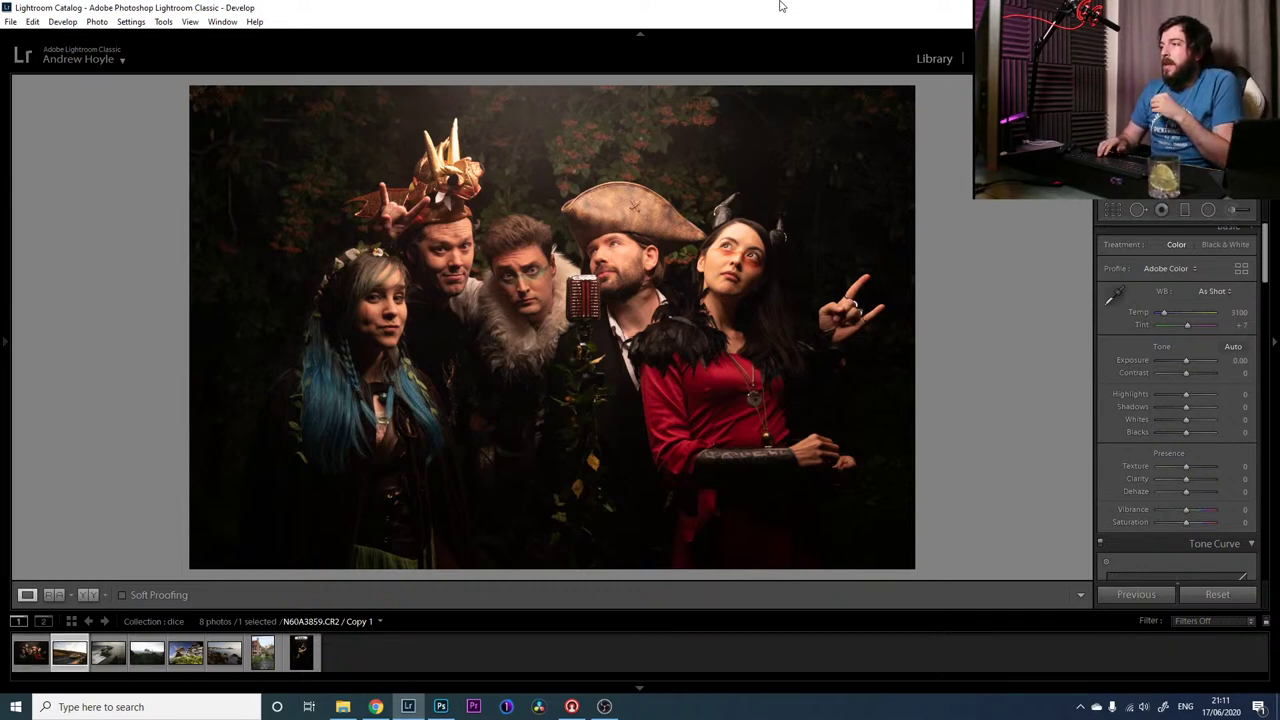
{"action": "key", "text": "Left"}
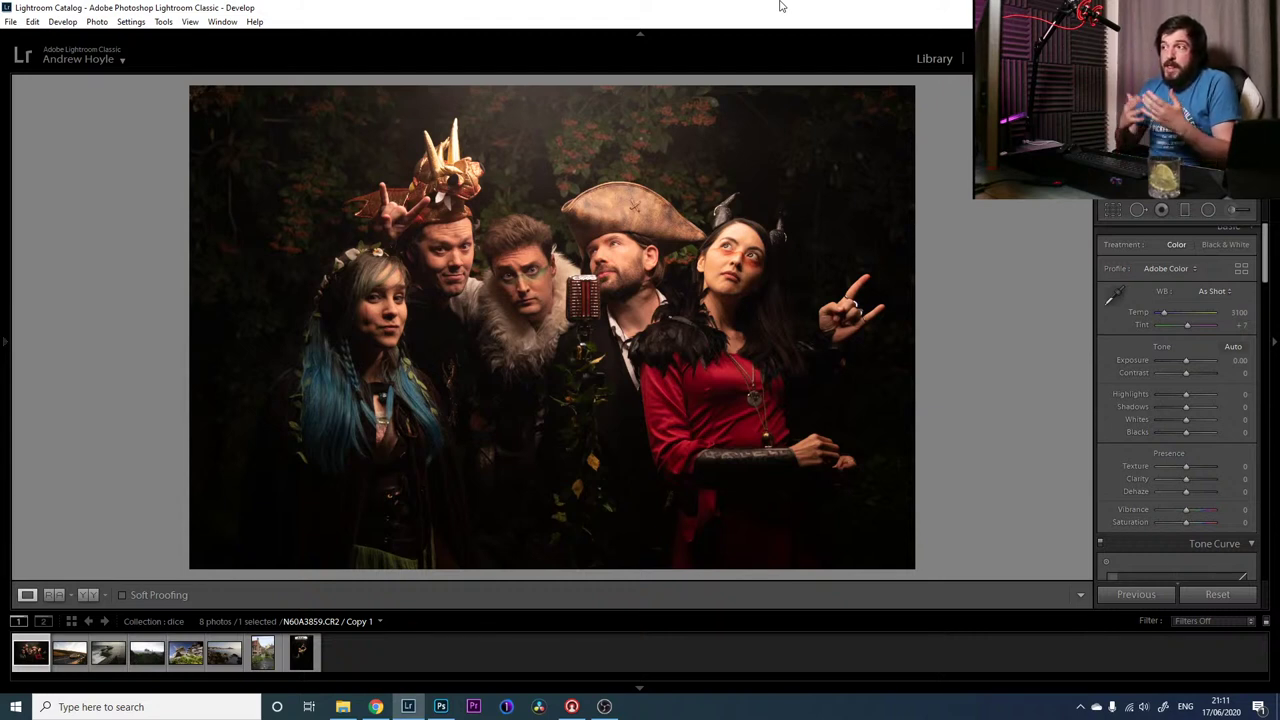
{"action": "left_click", "coordinate": [297, 658]}
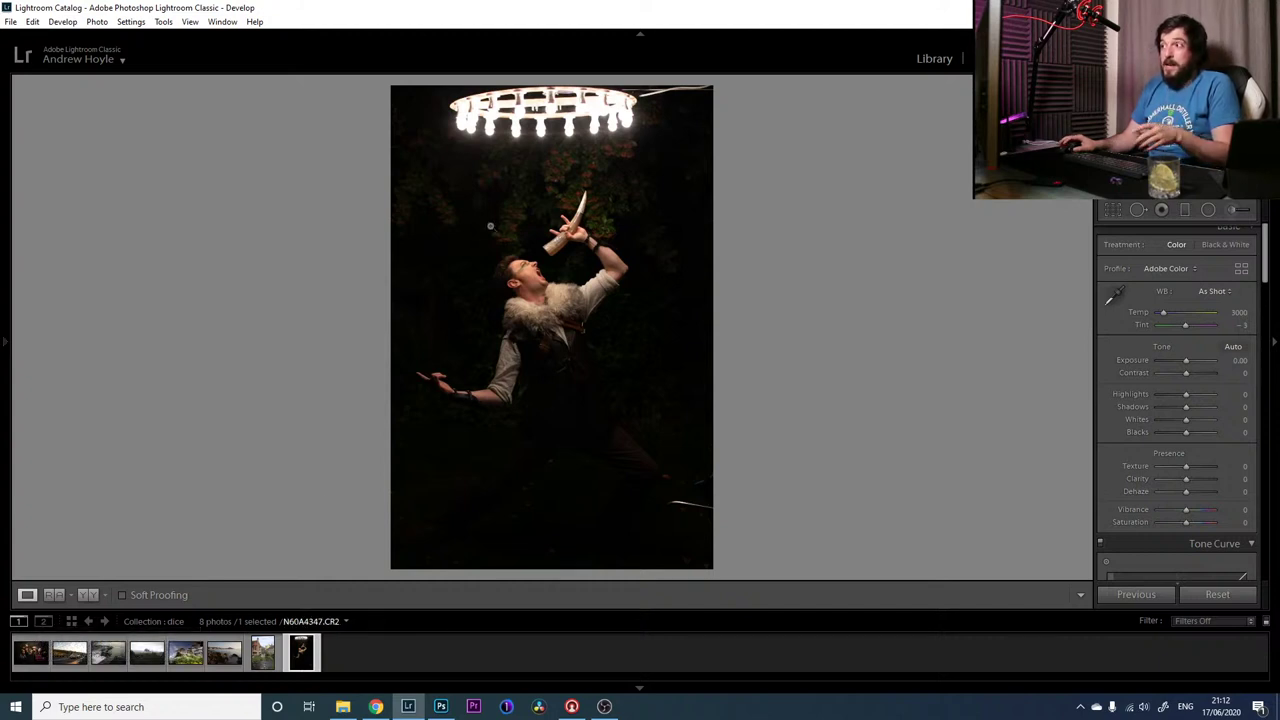
{"action": "left_click", "coordinate": [18, 658]}
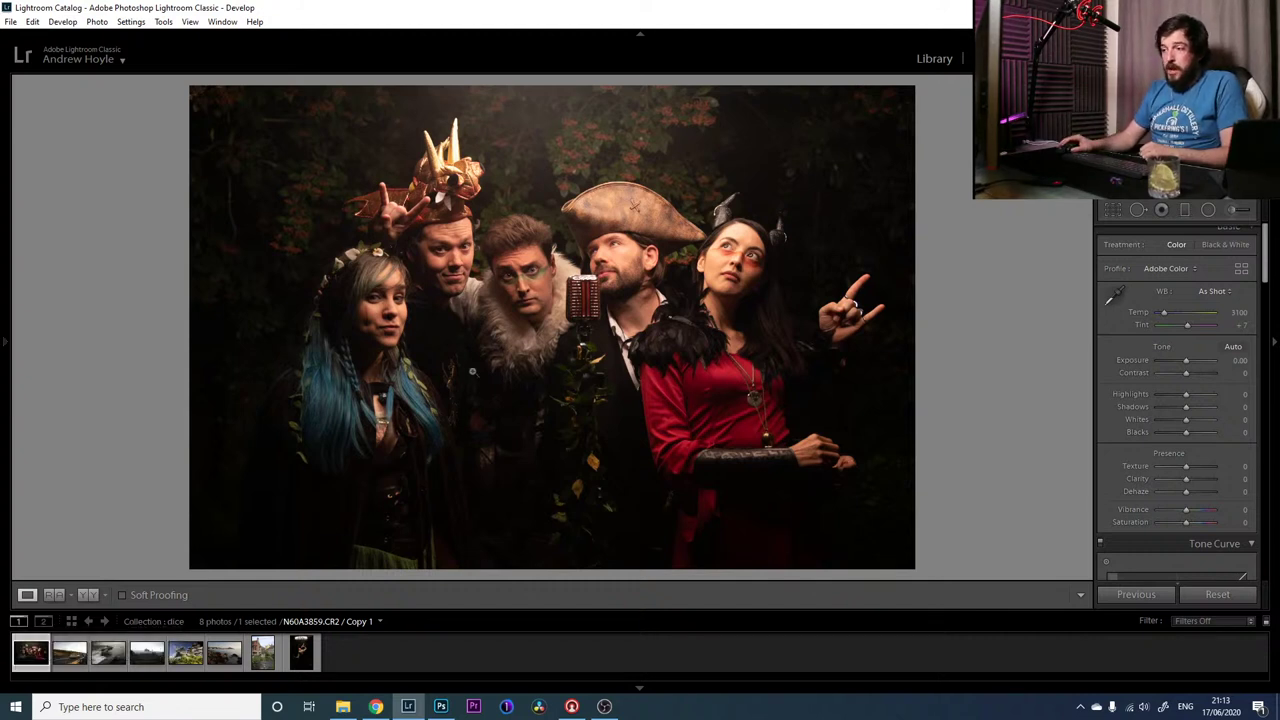
Show the info overlay on the group portrait with its exposure settings and lens details
{"action": "key", "text": "i"}
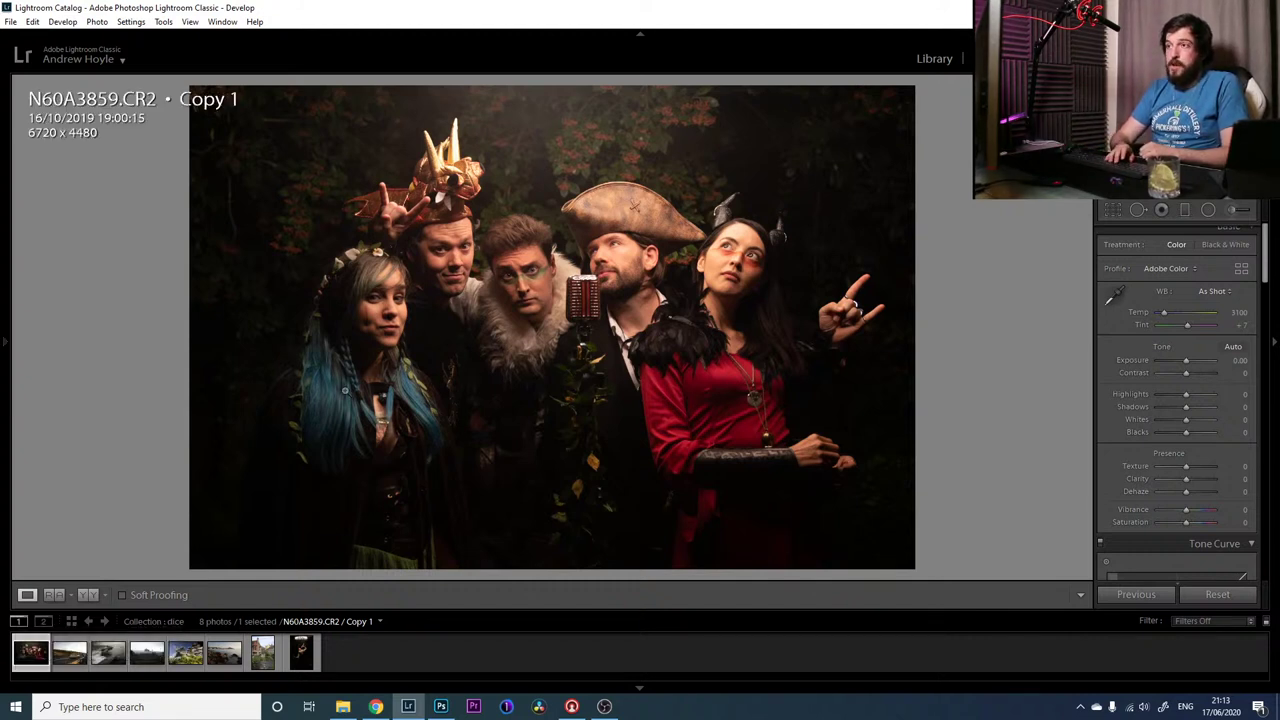
{"action": "key", "text": "i"}
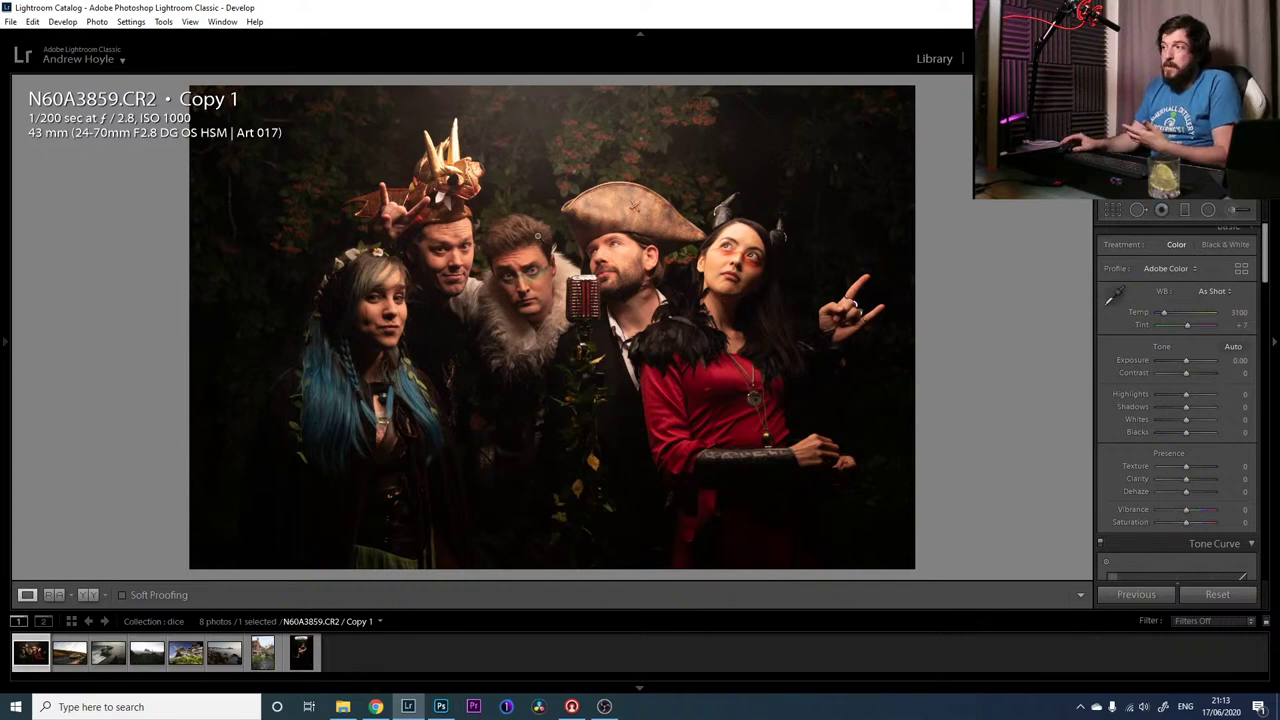
Examine the faces in the group portrait one after another at close zoom, and return to the full view
{"action": "left_click", "coordinate": [515, 290]}
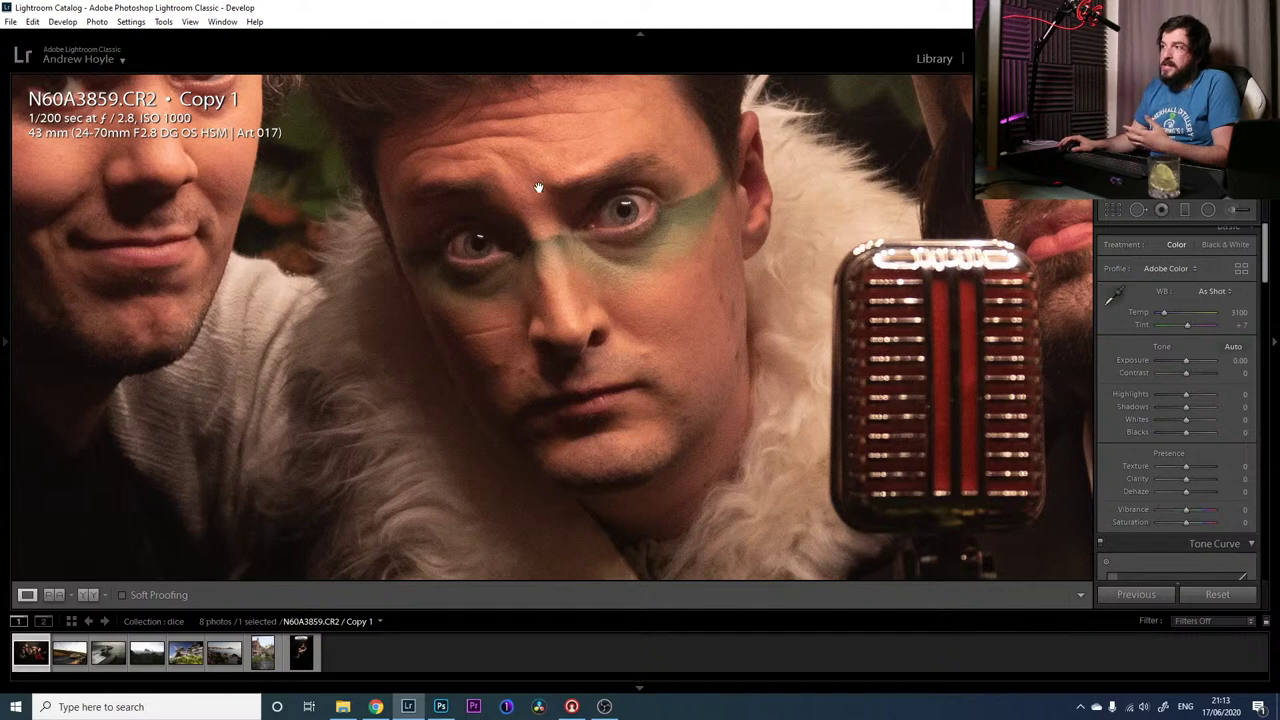
{"action": "left_click_drag", "start_coordinate": [543, 194], "coordinate": [543, 329]}
{"action": "left_click_drag", "start_coordinate": [449, 223], "coordinate": [476, 248]}
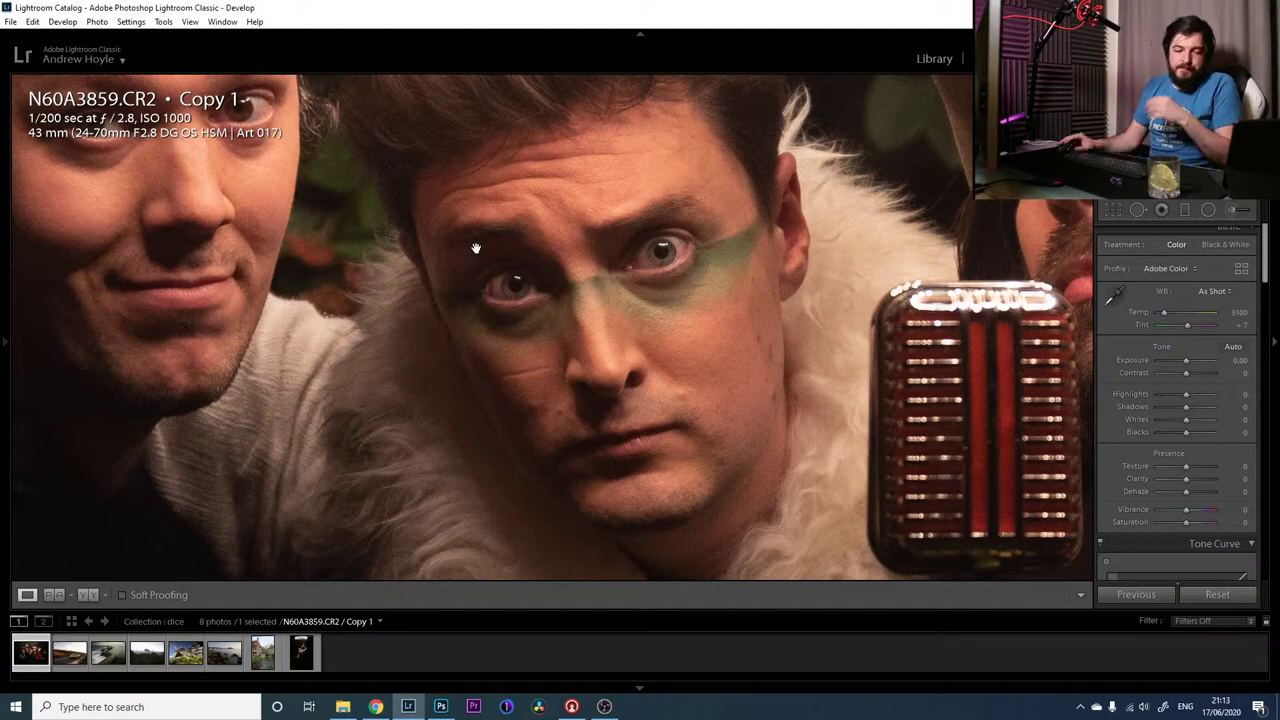
{"action": "left_click", "coordinate": [662, 274]}
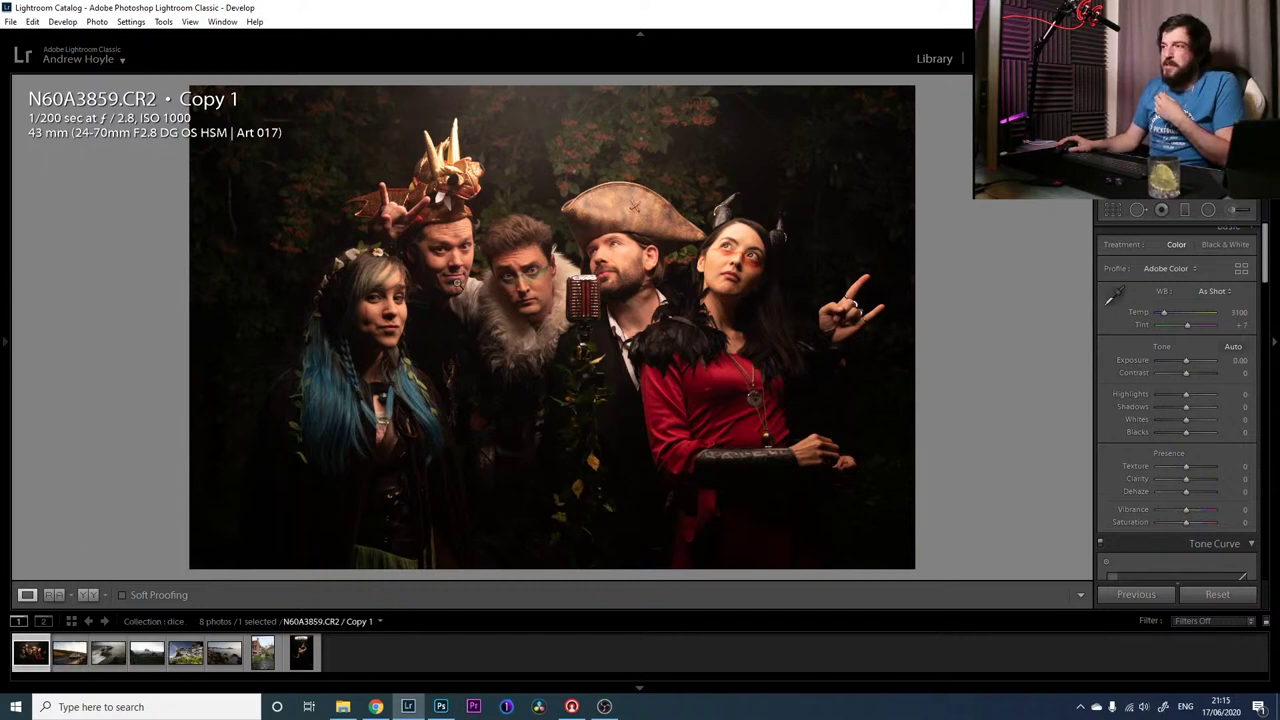
{"action": "left_click", "coordinate": [435, 240]}
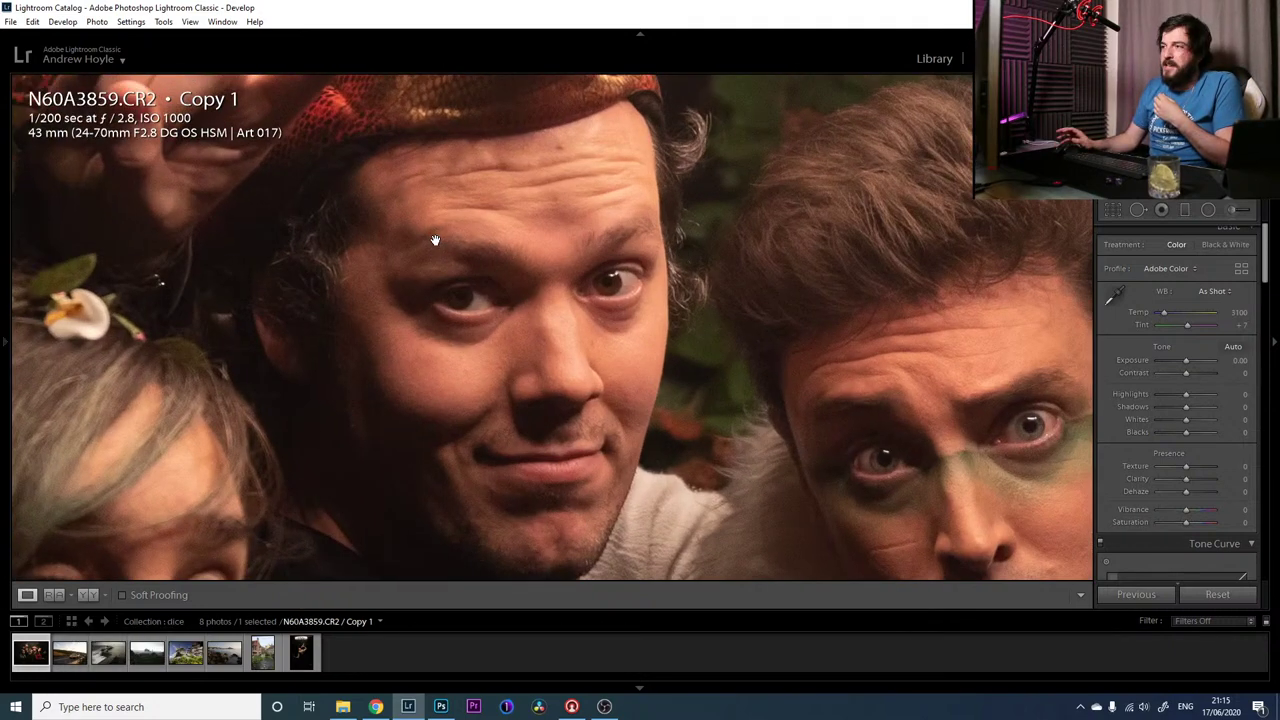
{"action": "left_click", "coordinate": [504, 345]}
{"action": "left_click", "coordinate": [356, 347]}
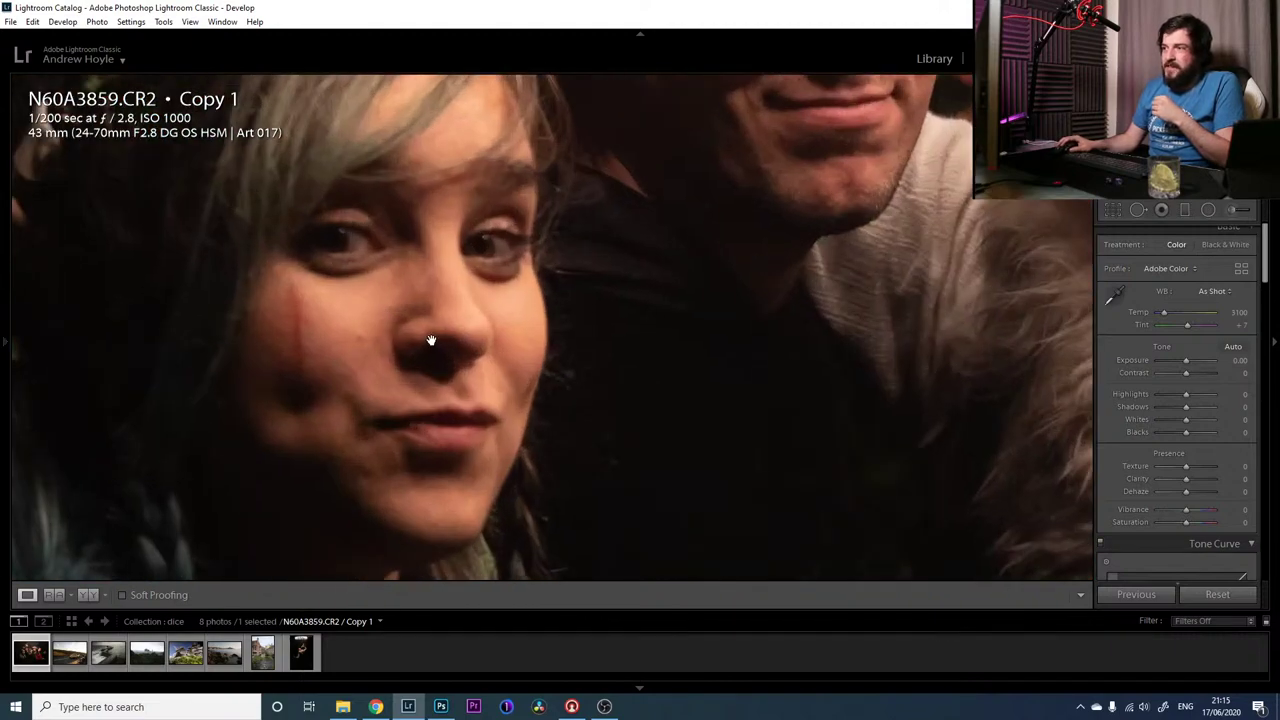
{"action": "left_click", "coordinate": [406, 285]}
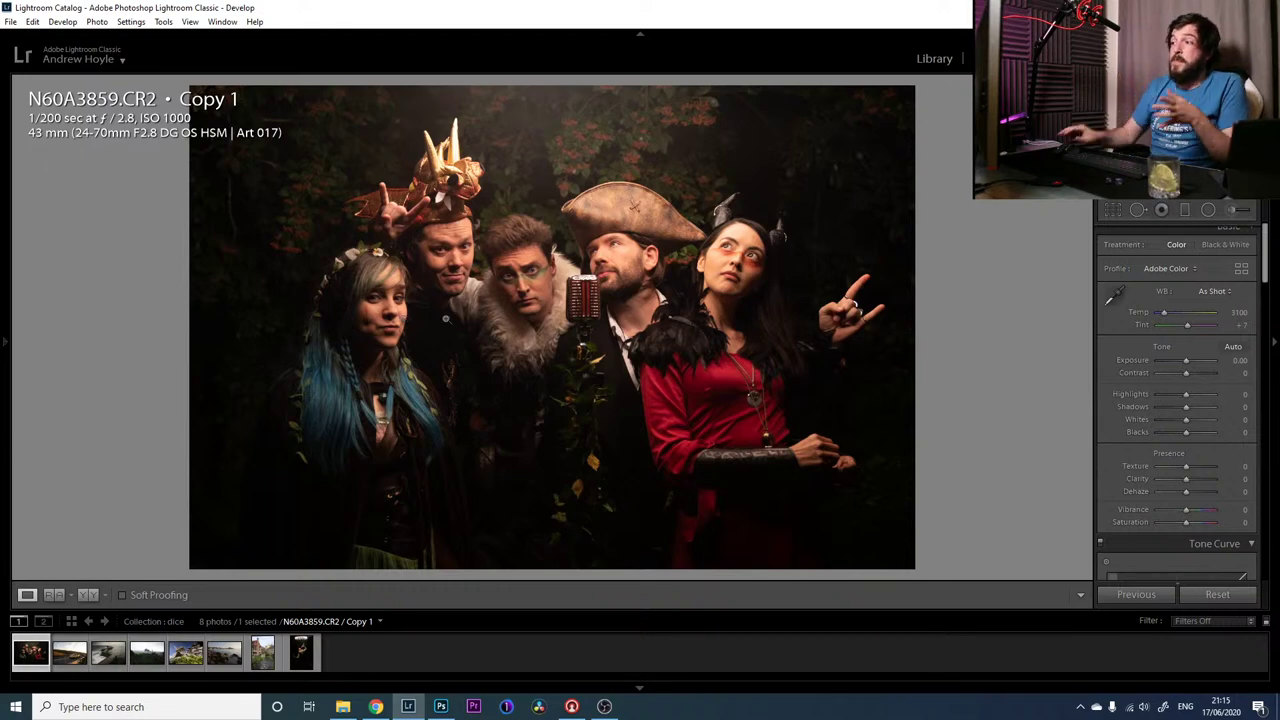
{"action": "left_click", "coordinate": [535, 248]}
{"action": "left_click", "coordinate": [517, 426]}
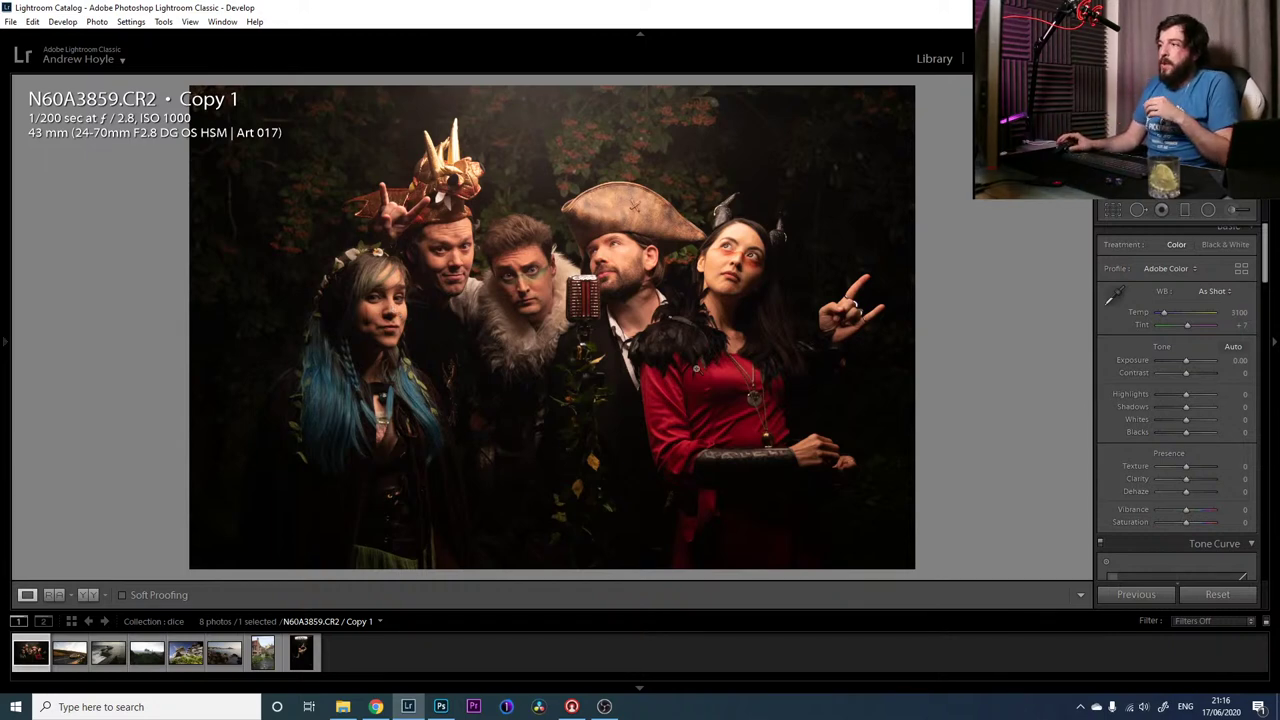
{"action": "left_click", "coordinate": [616, 258]}
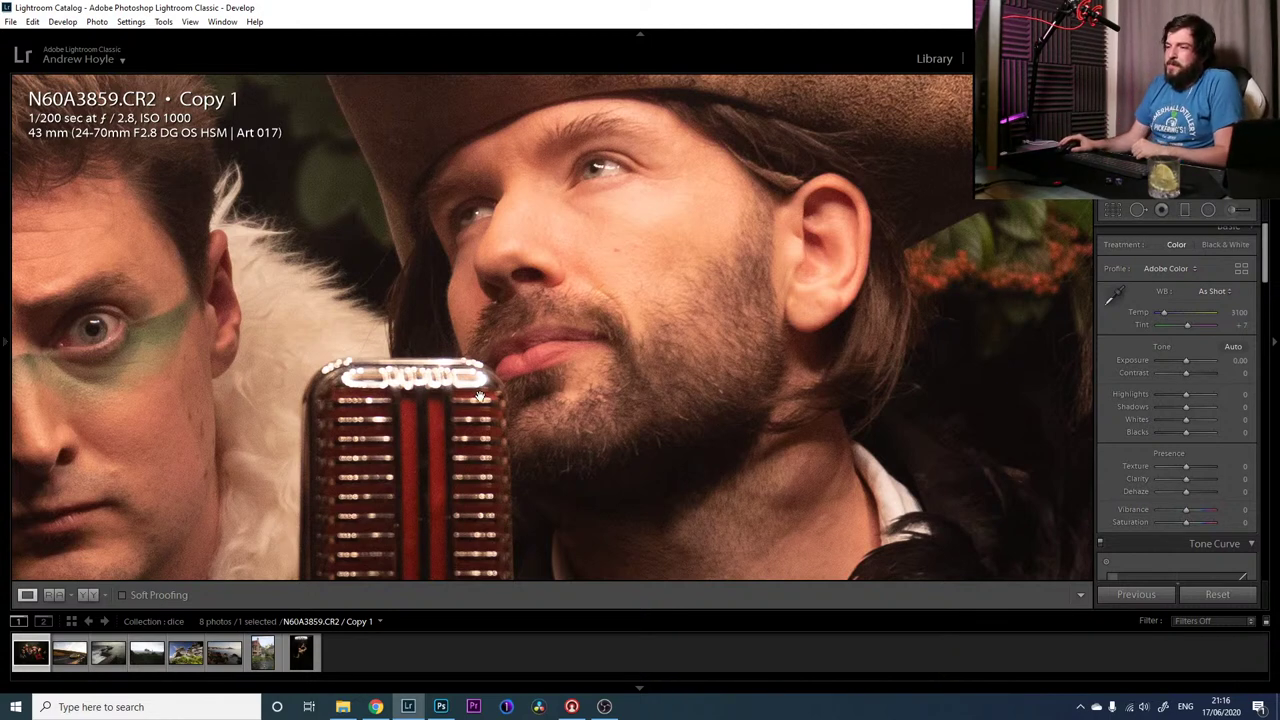
{"action": "left_click", "coordinate": [560, 300]}
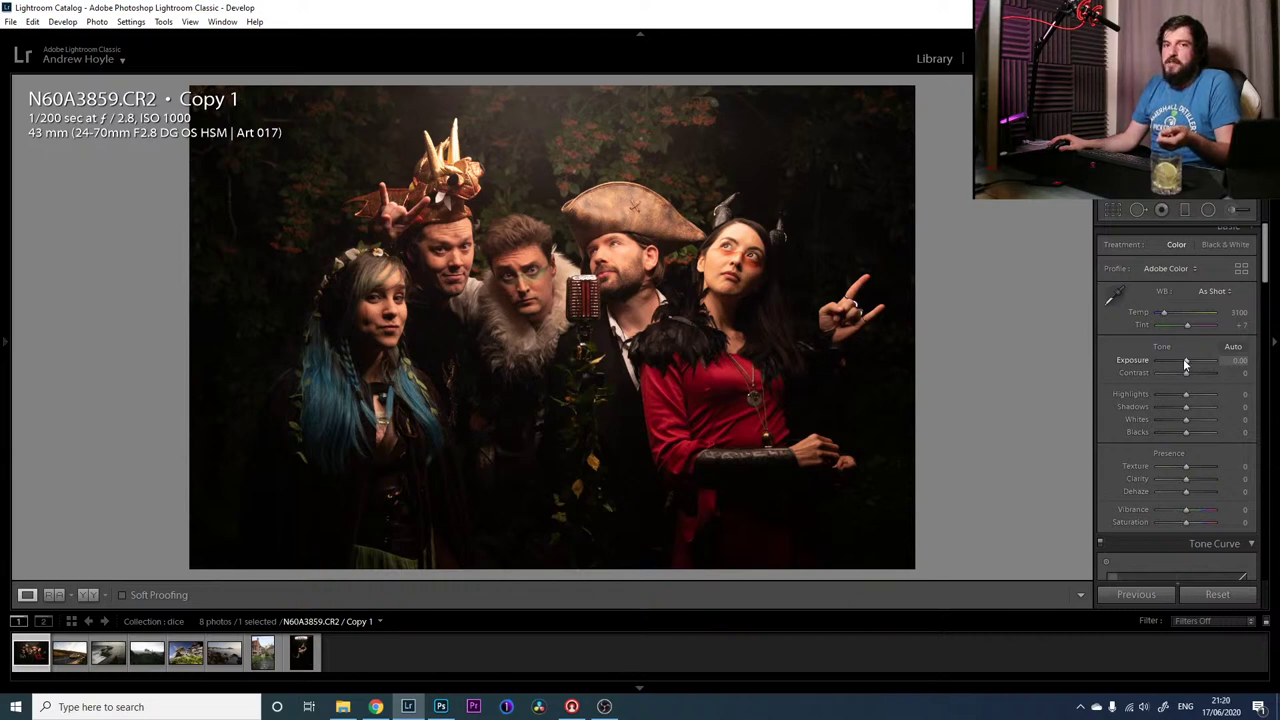
Try lowering the group portrait's Exposure to −5.00, and reset it to 0.00
{"action": "left_click_drag", "start_coordinate": [1188, 358], "coordinate": [1122, 368]}
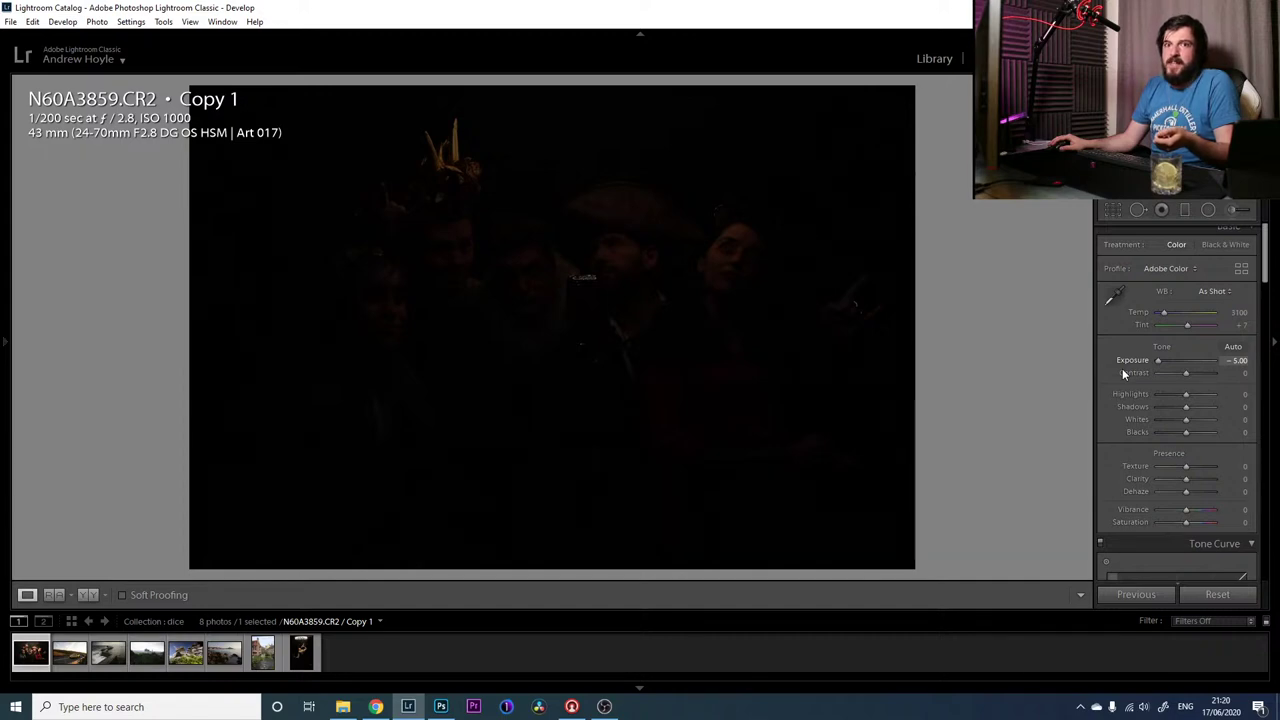
{"action": "left_click_drag", "start_coordinate": [1142, 369], "coordinate": [1190, 363]}
{"action": "double_click", "coordinate": [1136, 366]}
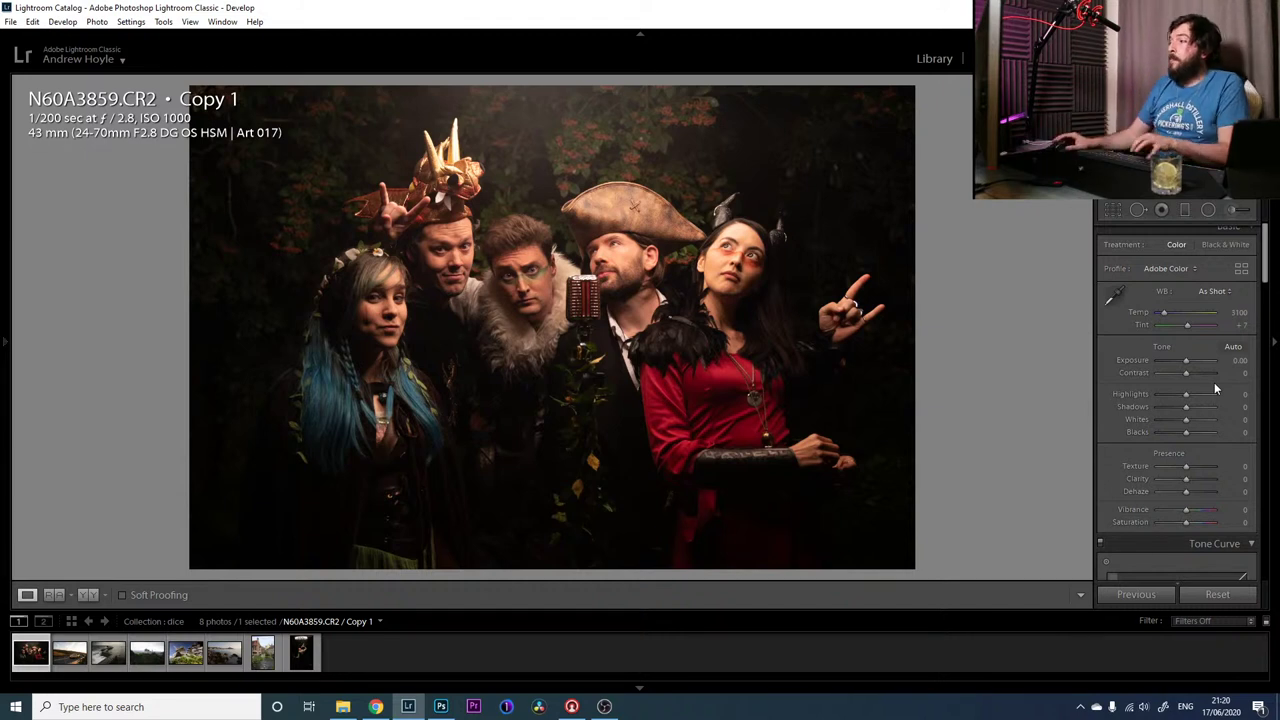
Set the group portrait's Highlights to +21 and compare the edit with the unedited version
{"action": "left_click_drag", "start_coordinate": [1186, 394], "coordinate": [1194, 396]}
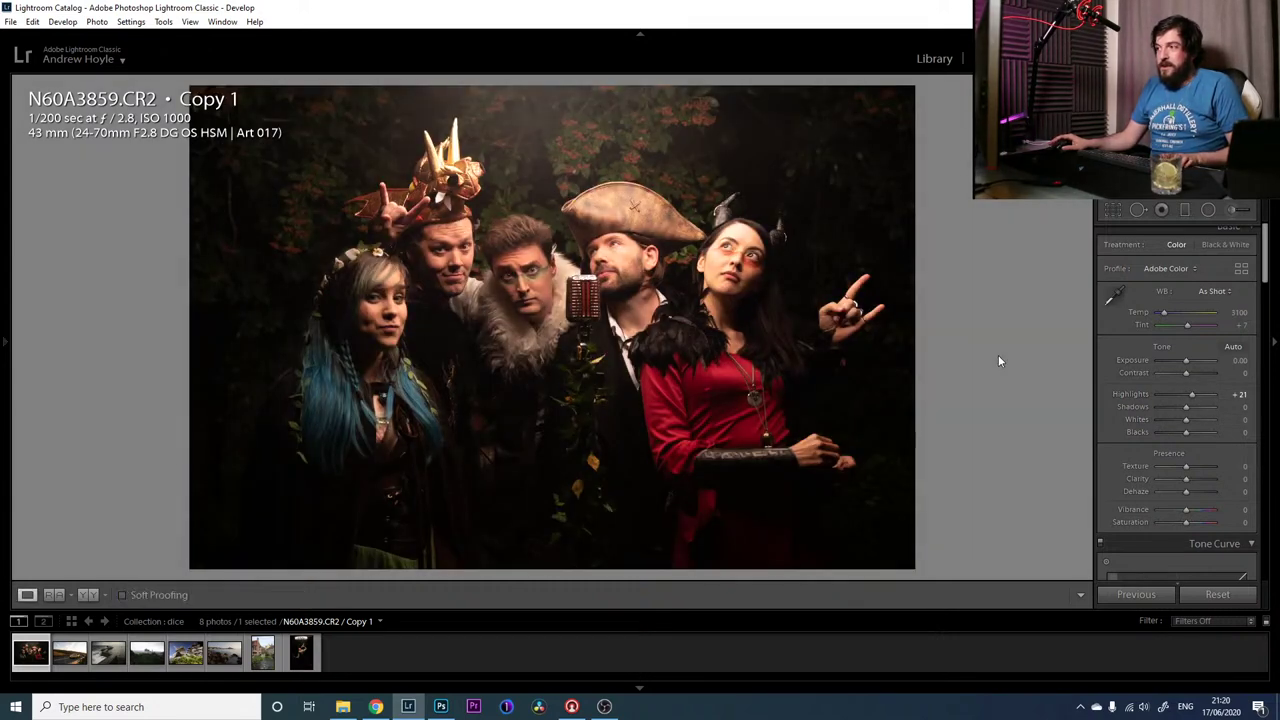
{"action": "key", "text": "backslash"}
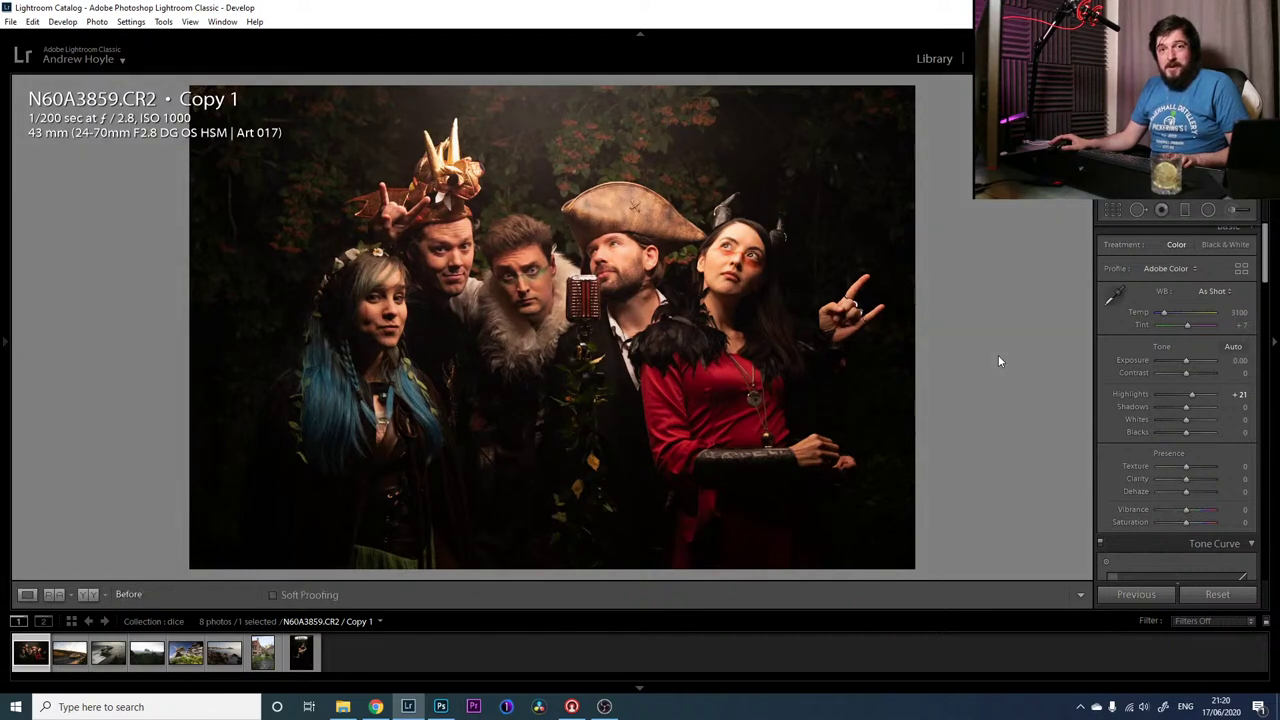
{"action": "key", "text": "backslash"}
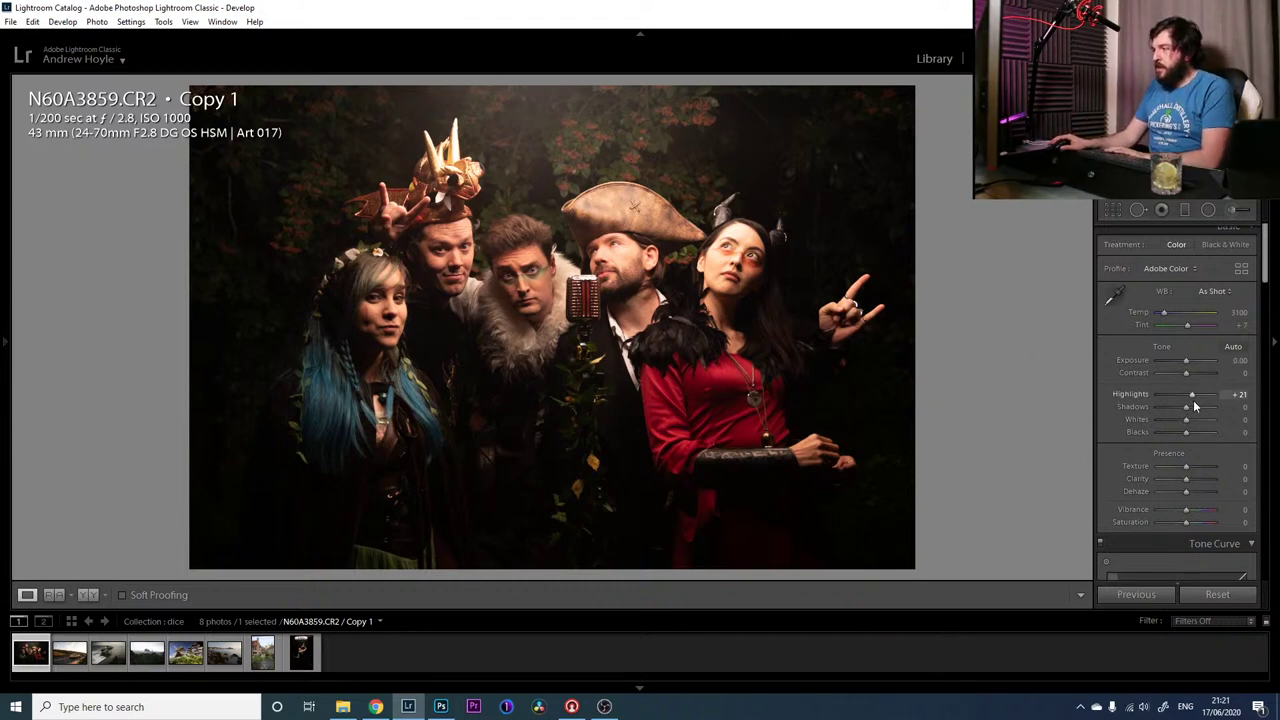
Set the group portrait's Shadows to +40
{"action": "left_click_drag", "start_coordinate": [1189, 406], "coordinate": [1199, 411]}
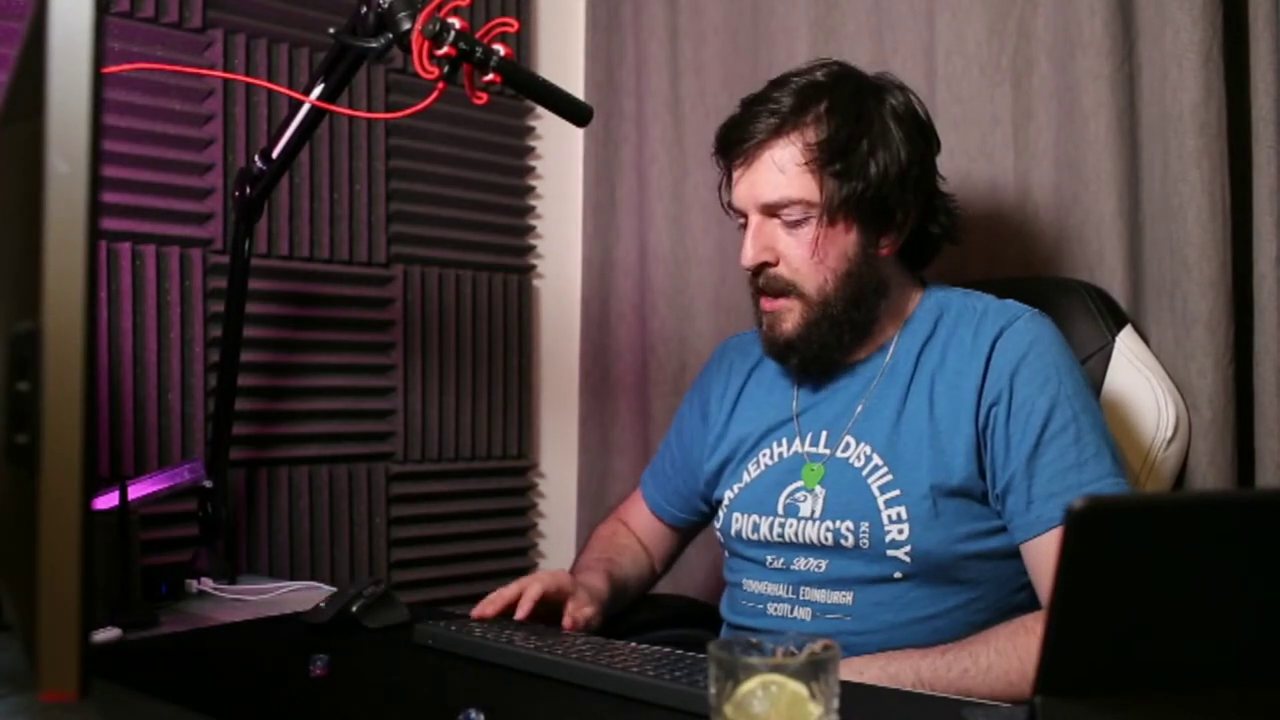
{"action": "key", "text": "2"}
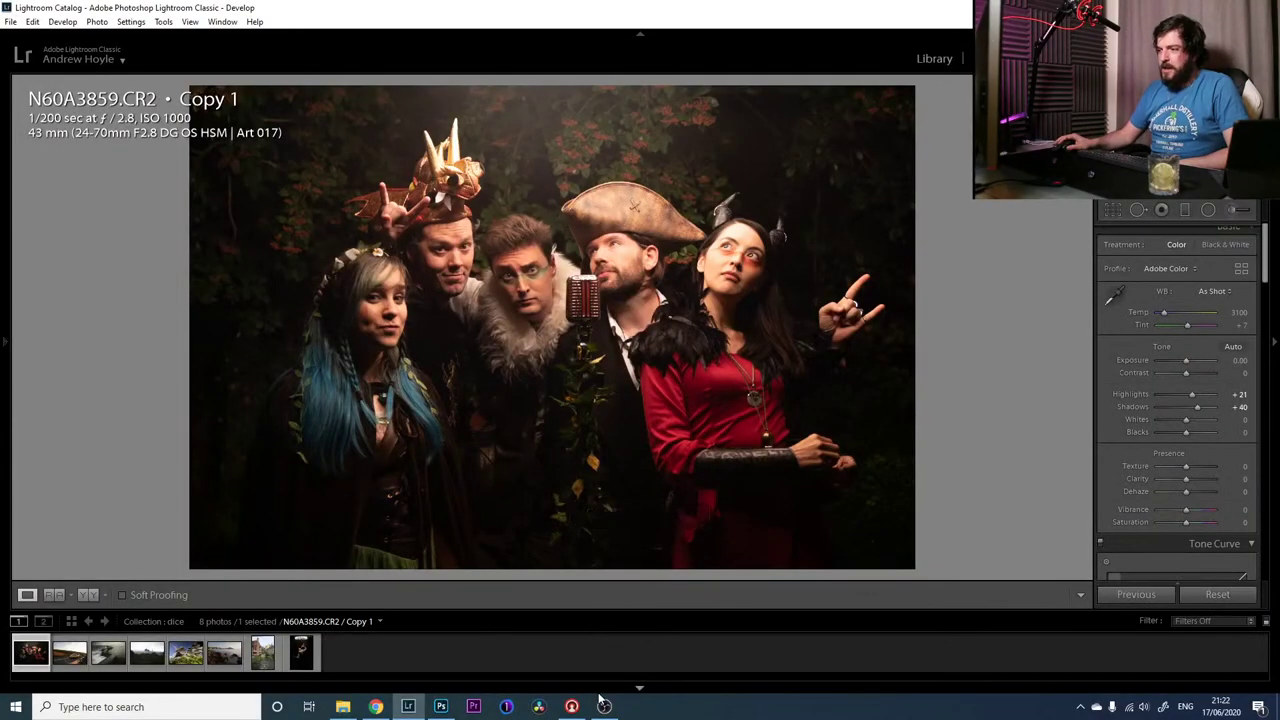
{"action": "mouse_move", "coordinate": [603, 707]}
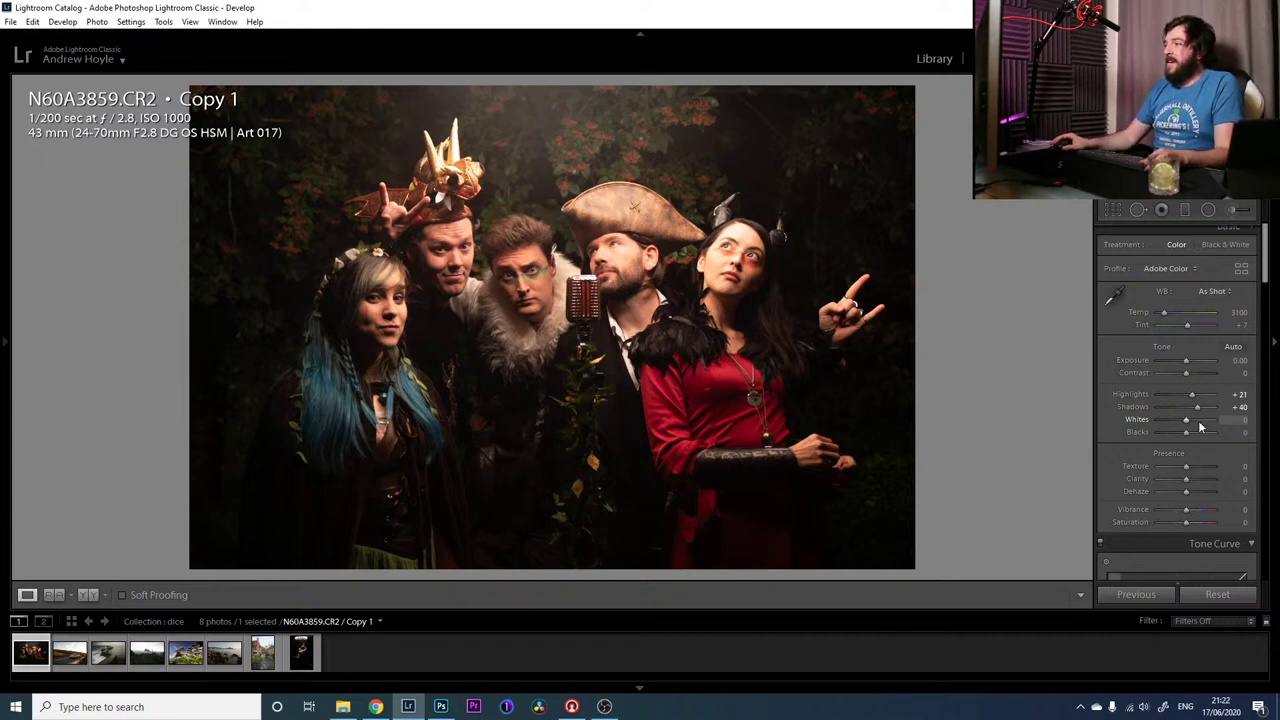
Set the group portrait's Whites to −40 and lower its Blacks
{"action": "left_click_drag", "start_coordinate": [1189, 423], "coordinate": [1186, 423]}
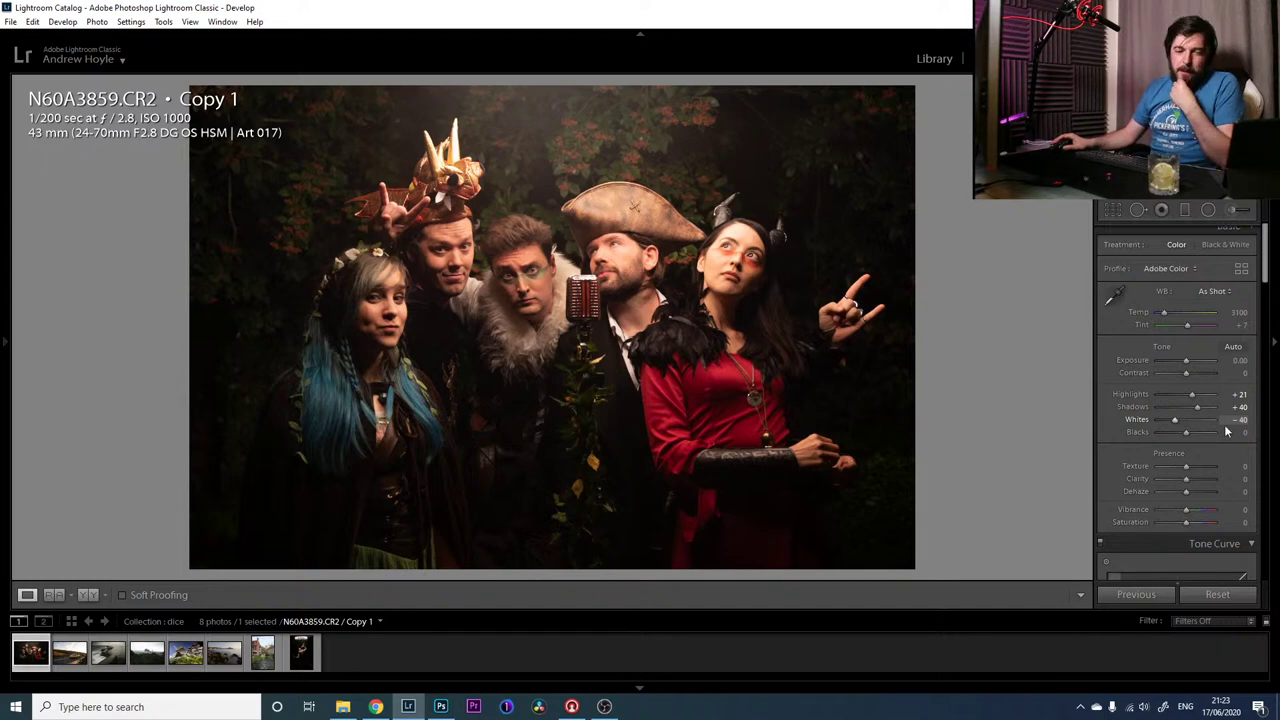
{"action": "left_click_drag", "start_coordinate": [1186, 431], "coordinate": [1164, 432]}
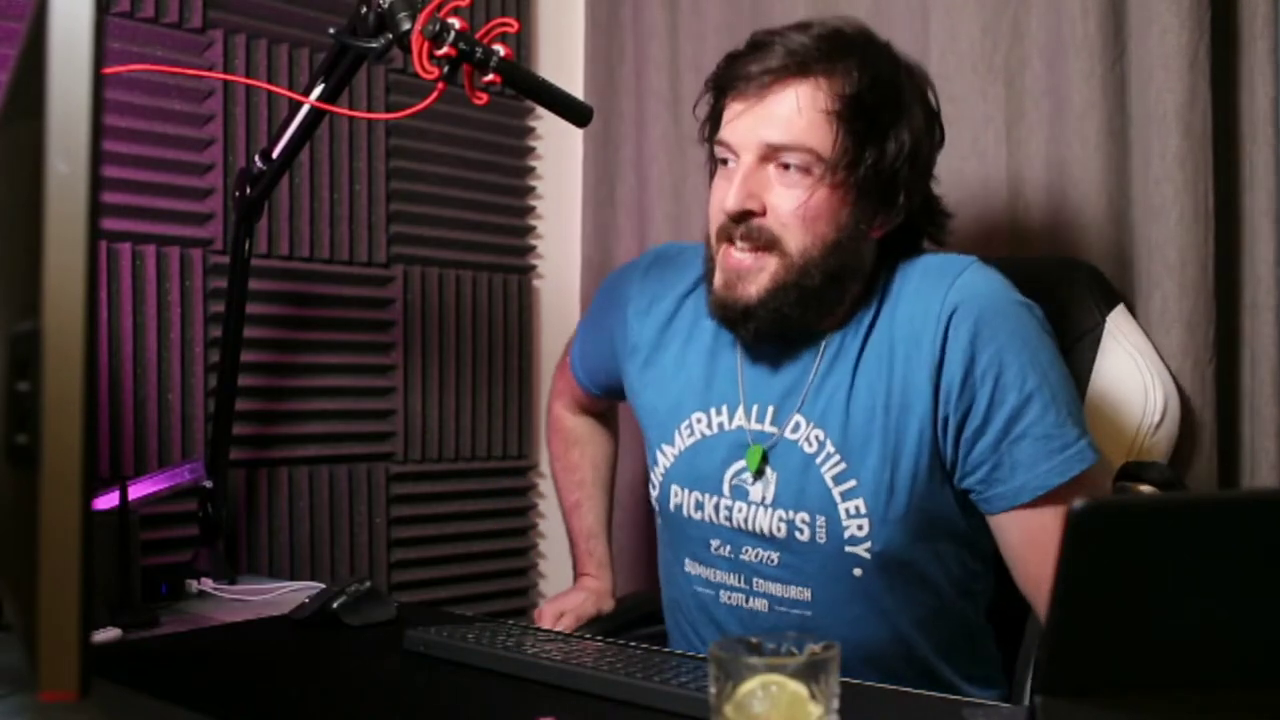
Set the group portrait's Texture to +81 and Clarity to +90, and compare the edit with the unedited version
{"action": "key", "text": "2"}
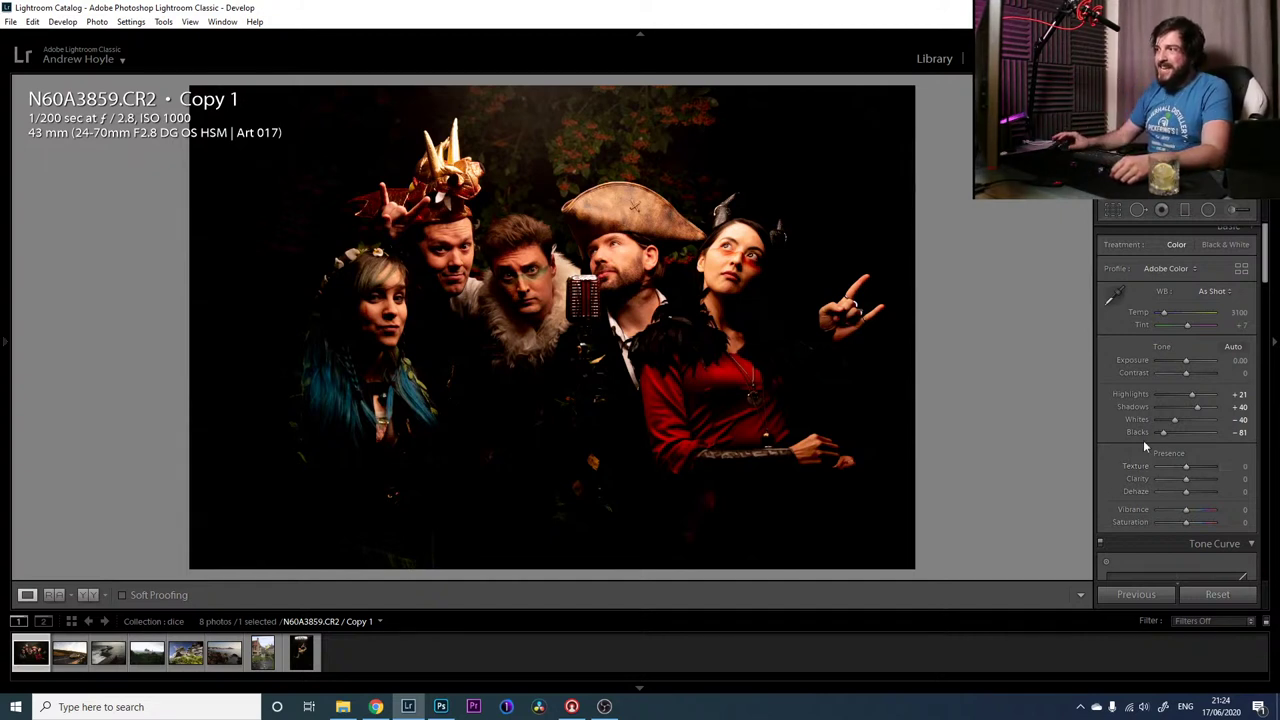
{"action": "left_click_drag", "start_coordinate": [1188, 467], "coordinate": [1211, 470]}
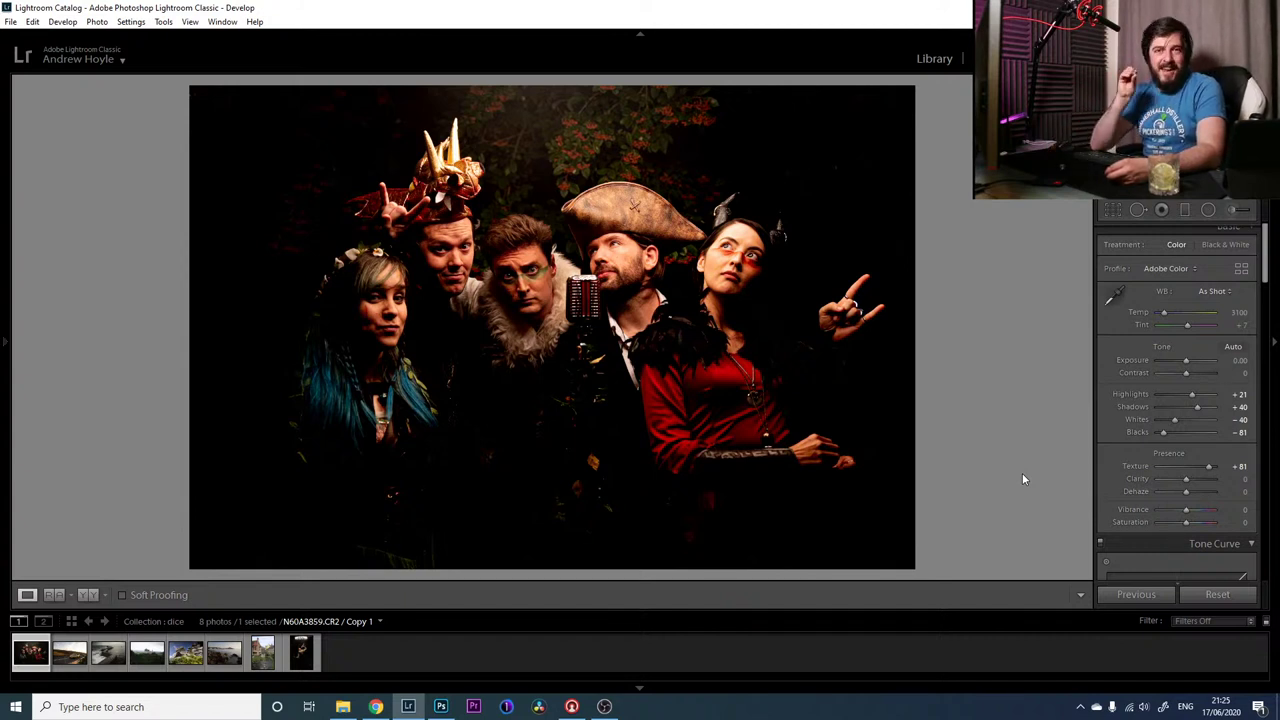
{"action": "left_click_drag", "start_coordinate": [1186, 479], "coordinate": [1213, 483]}
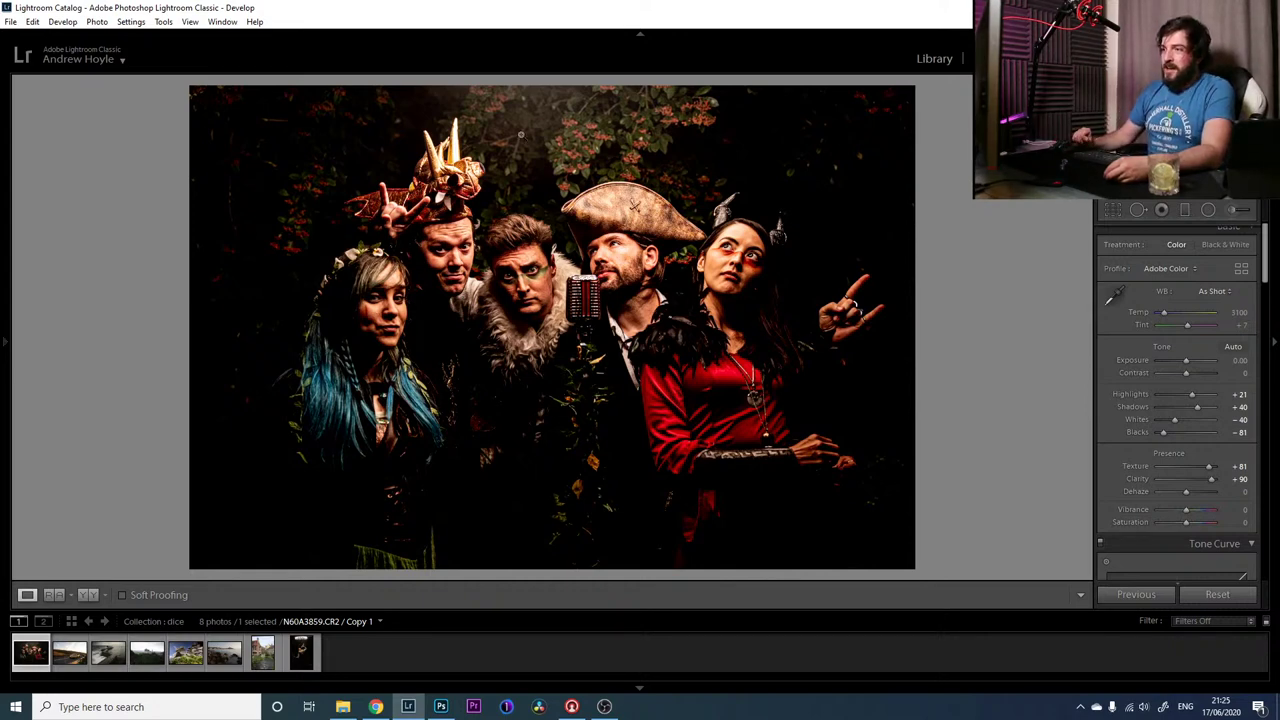
{"action": "key", "text": "backslash"}
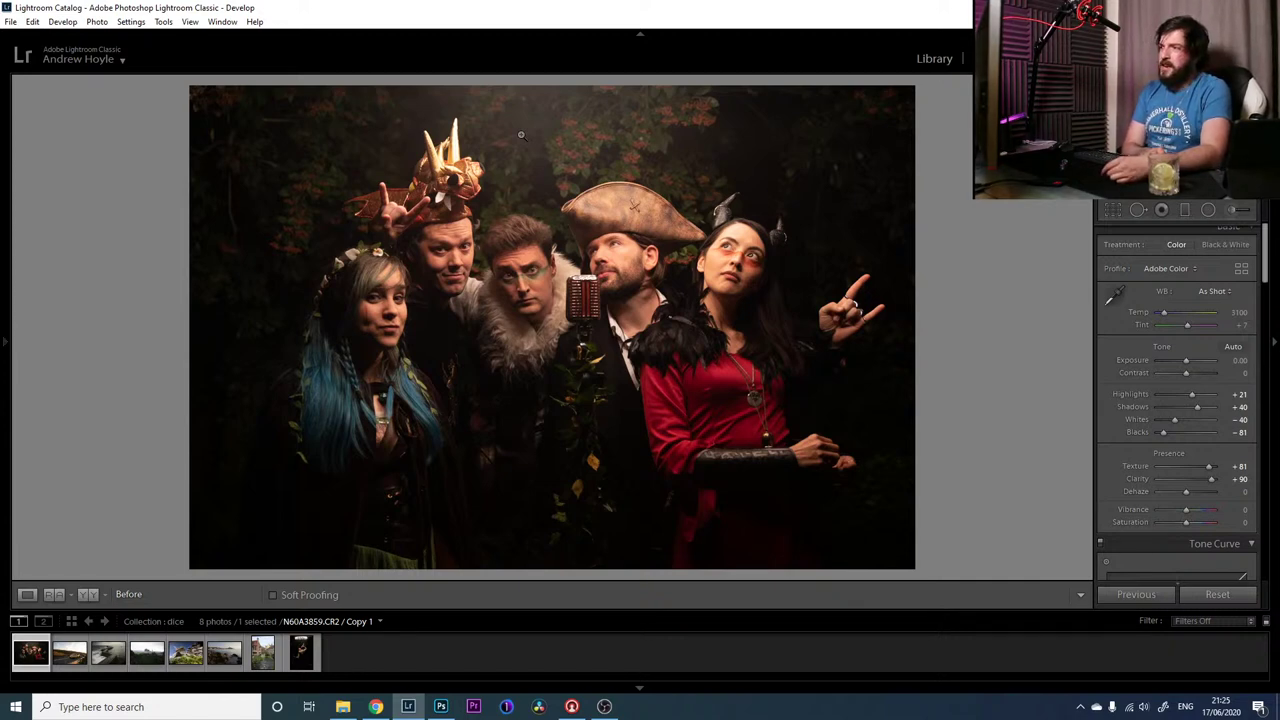
{"action": "key", "text": "backslash"}
{"action": "key", "text": "backslash"}
{"action": "key", "text": "backslash"}
{"action": "key", "text": "backslash"}
{"action": "key", "text": "backslash"}
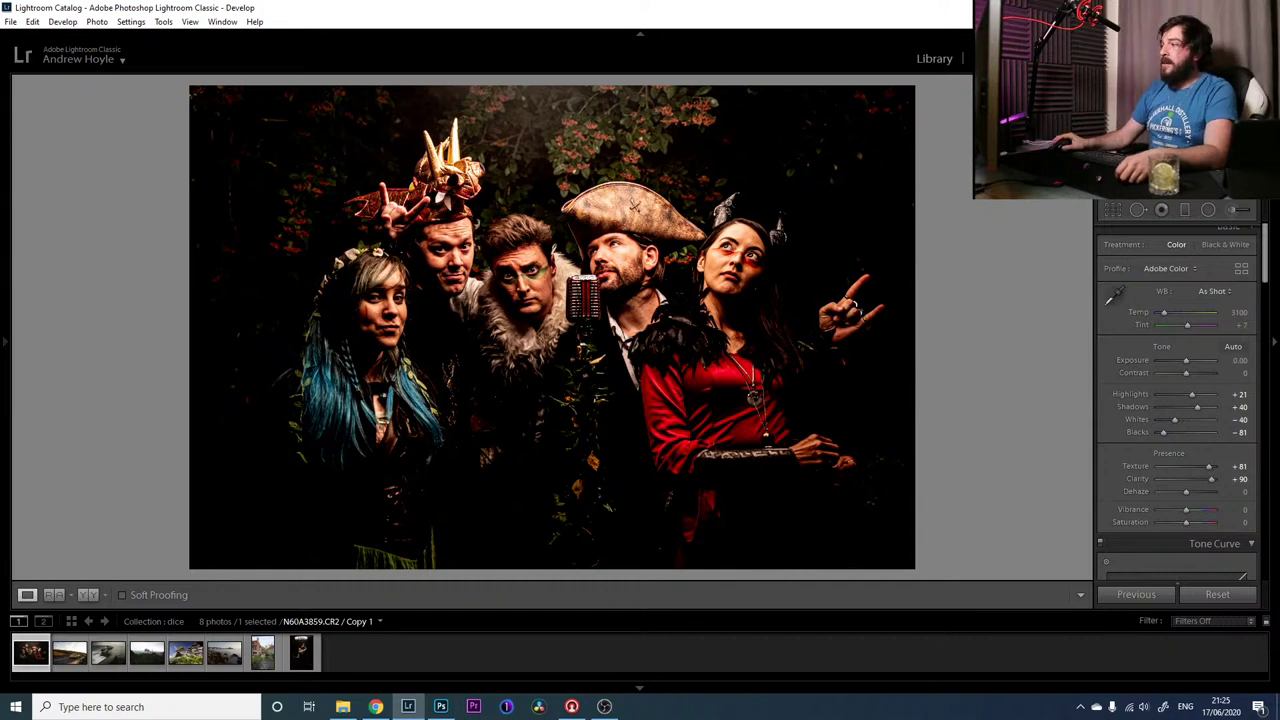
Set the group portrait's Vibrance to +50 and its Saturation to +50
{"action": "left_click", "coordinate": [1205, 513]}
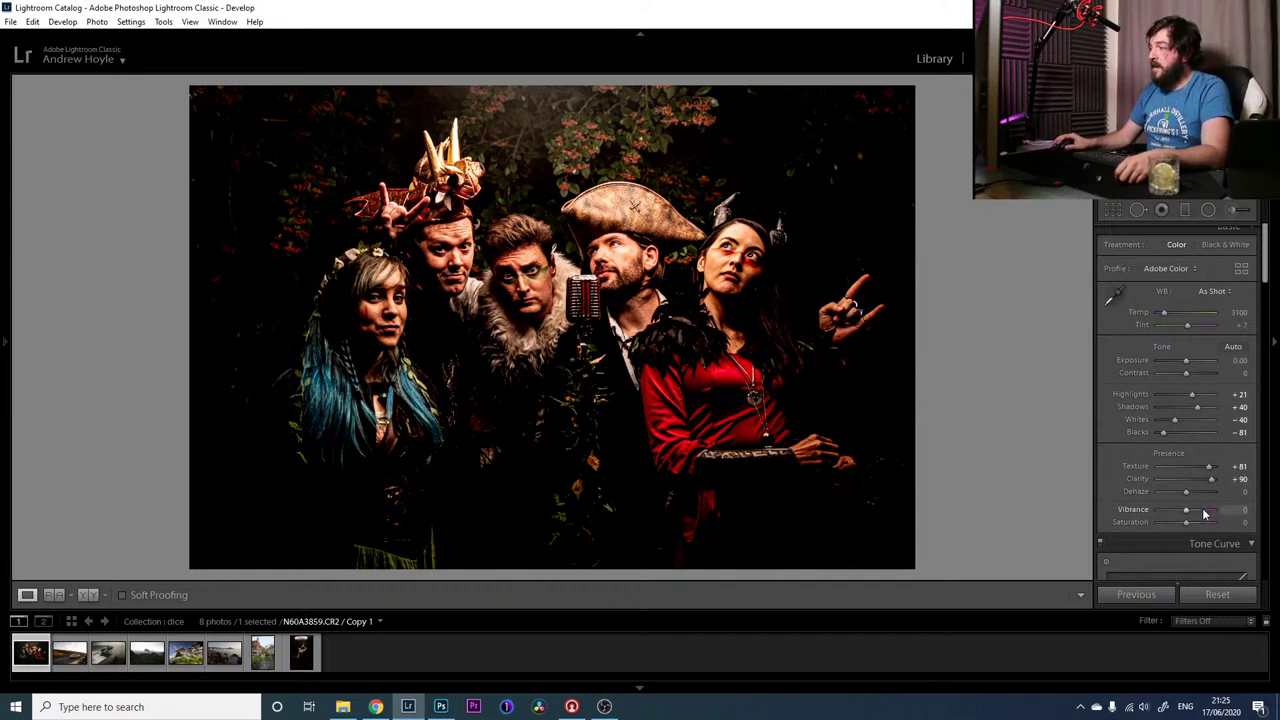
{"action": "left_click_drag", "start_coordinate": [1205, 513], "coordinate": [1202, 513]}
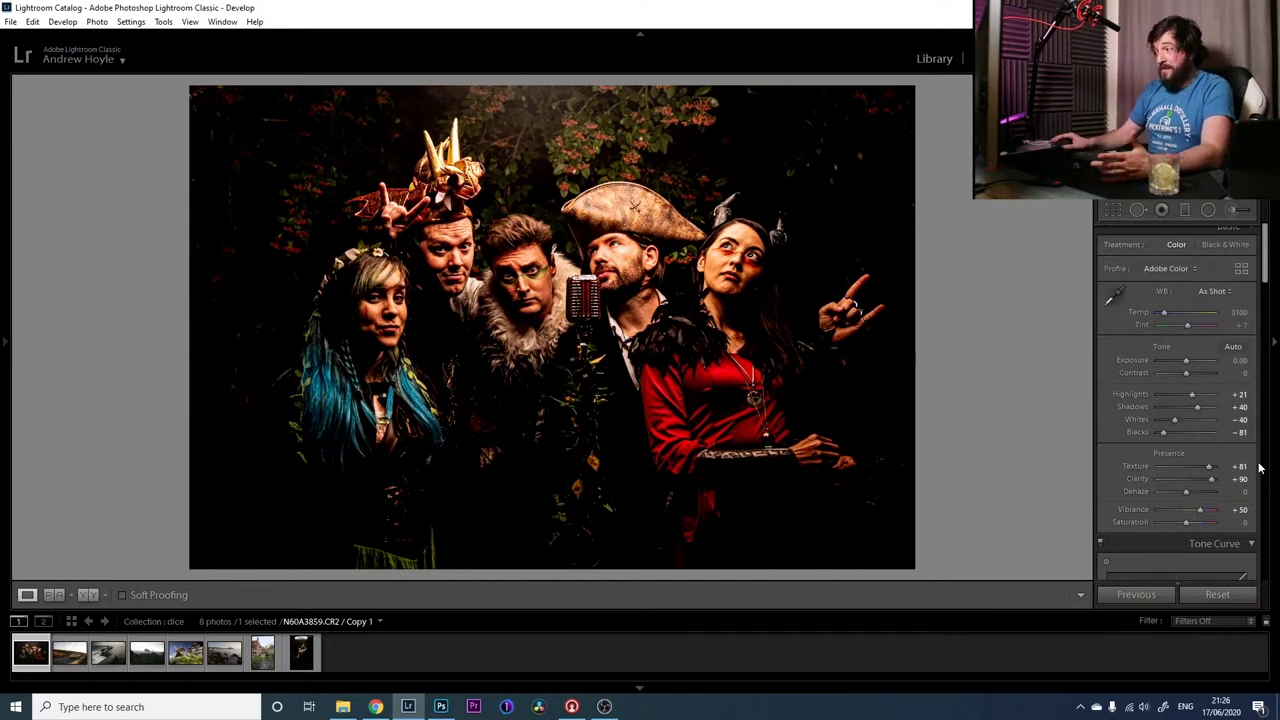
{"action": "left_click_drag", "start_coordinate": [1186, 522], "coordinate": [1200, 522]}
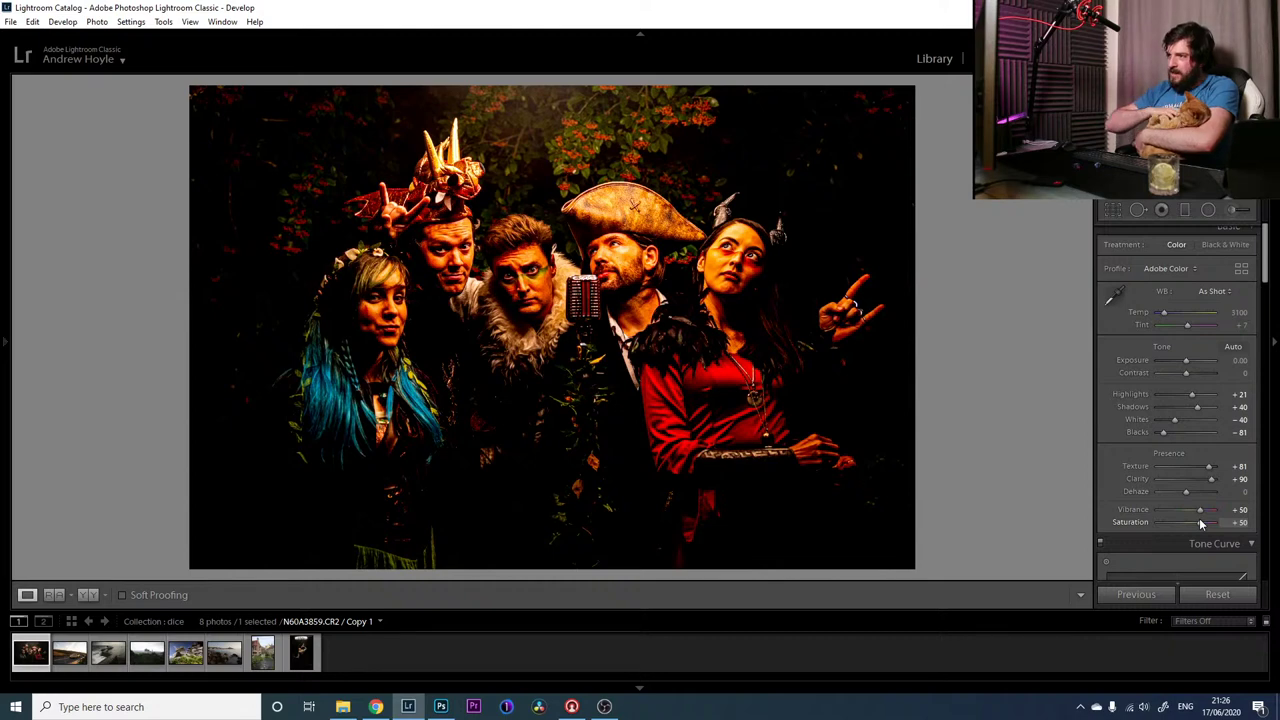
Set the tone curve regions to Highlights −79, Lights −9, Darks +40 and Shadows −59
{"action": "scroll", "coordinate": [1196, 478], "scroll_direction": "down", "scroll_amount": 2}
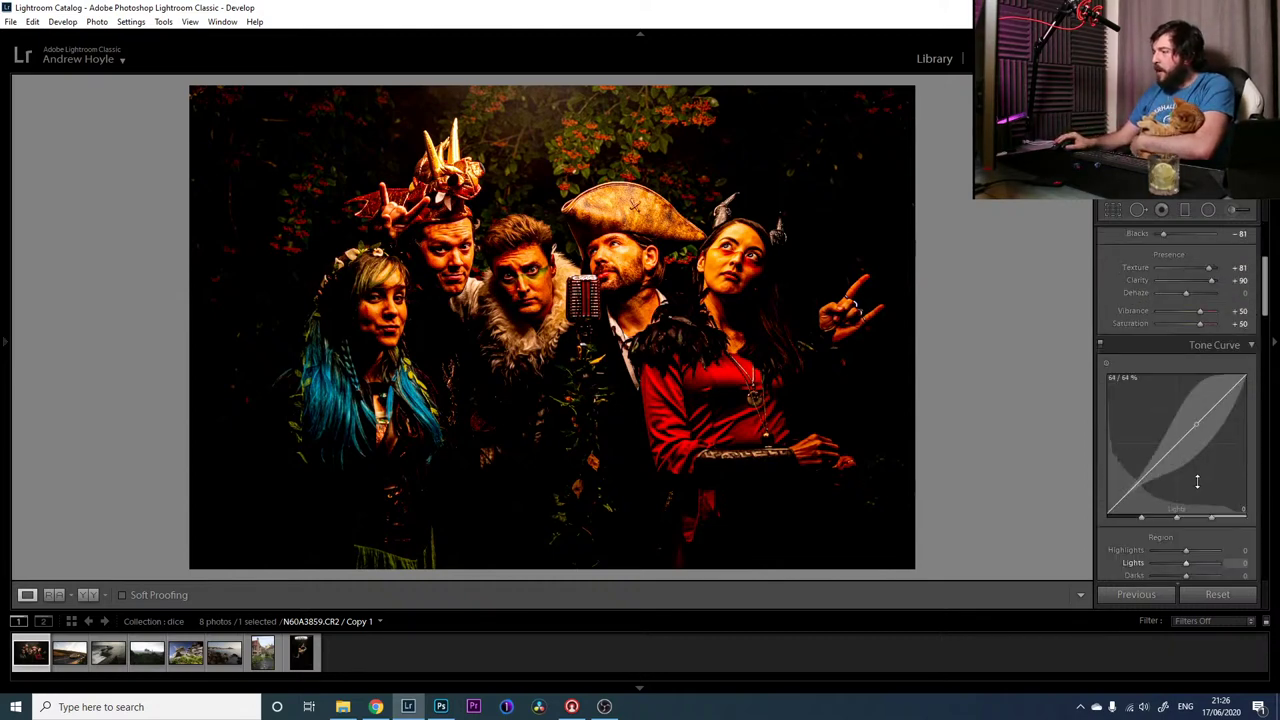
{"action": "double_click", "coordinate": [1197, 482]}
{"action": "scroll", "coordinate": [1265, 320], "scroll_direction": "down", "scroll_amount": 2}
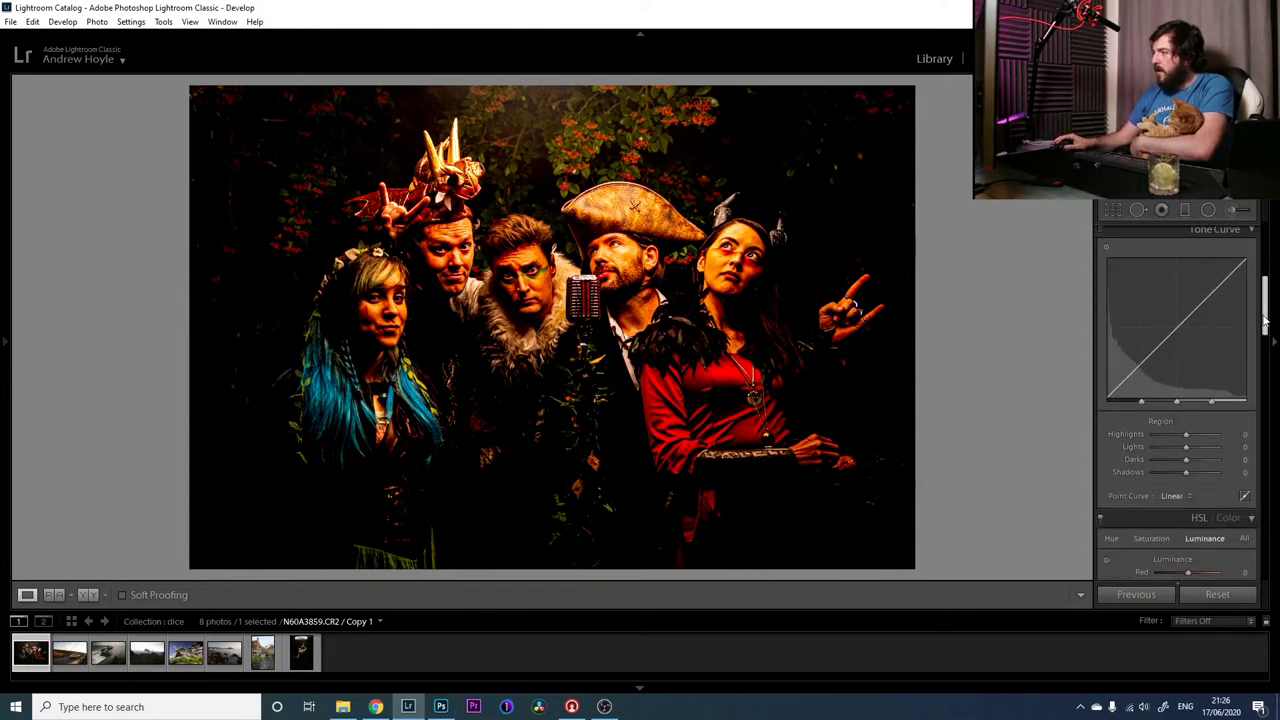
{"action": "scroll", "coordinate": [1265, 320], "scroll_direction": "up", "scroll_amount": 1}
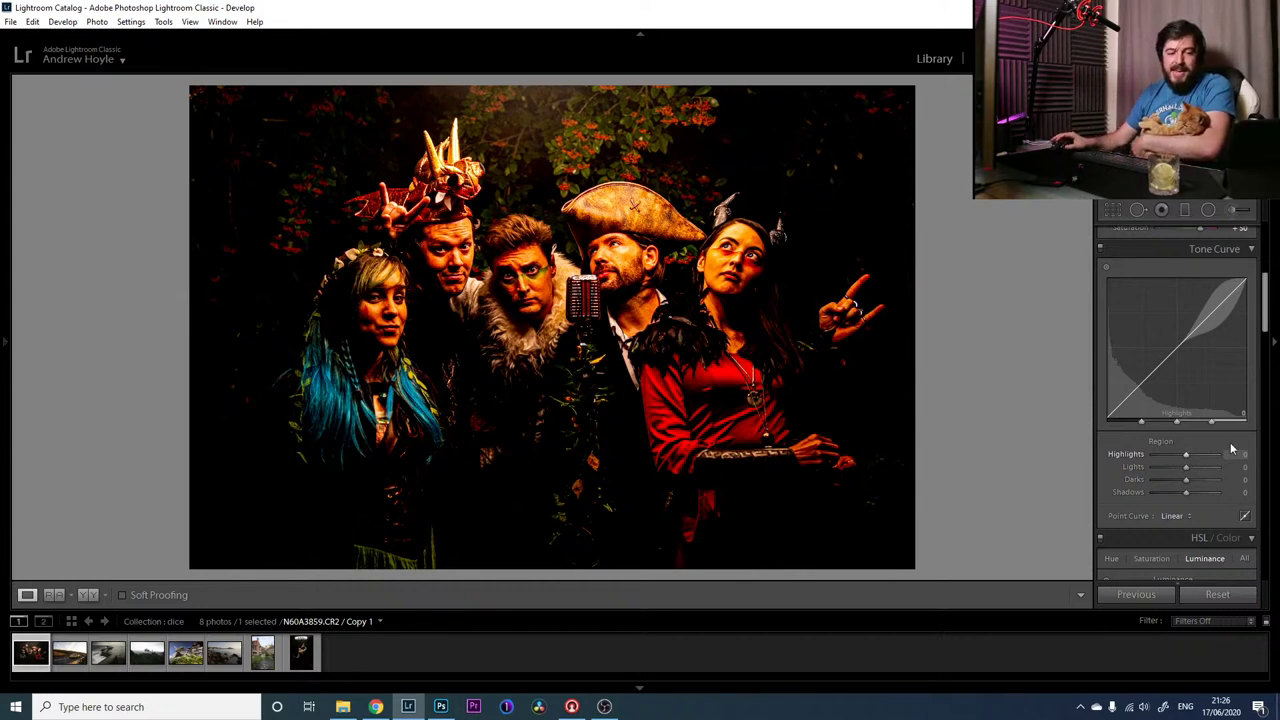
{"action": "left_click", "coordinate": [1160, 451]}
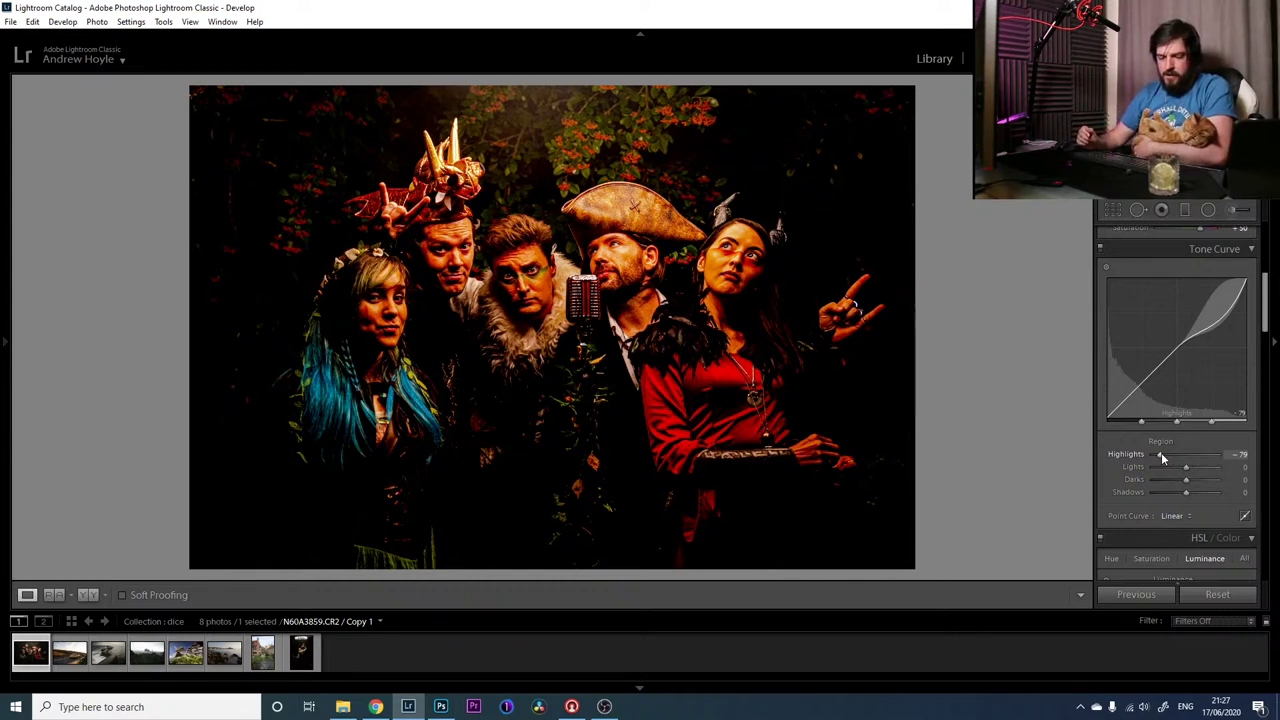
{"action": "left_click_drag", "start_coordinate": [1186, 467], "coordinate": [1182, 467]}
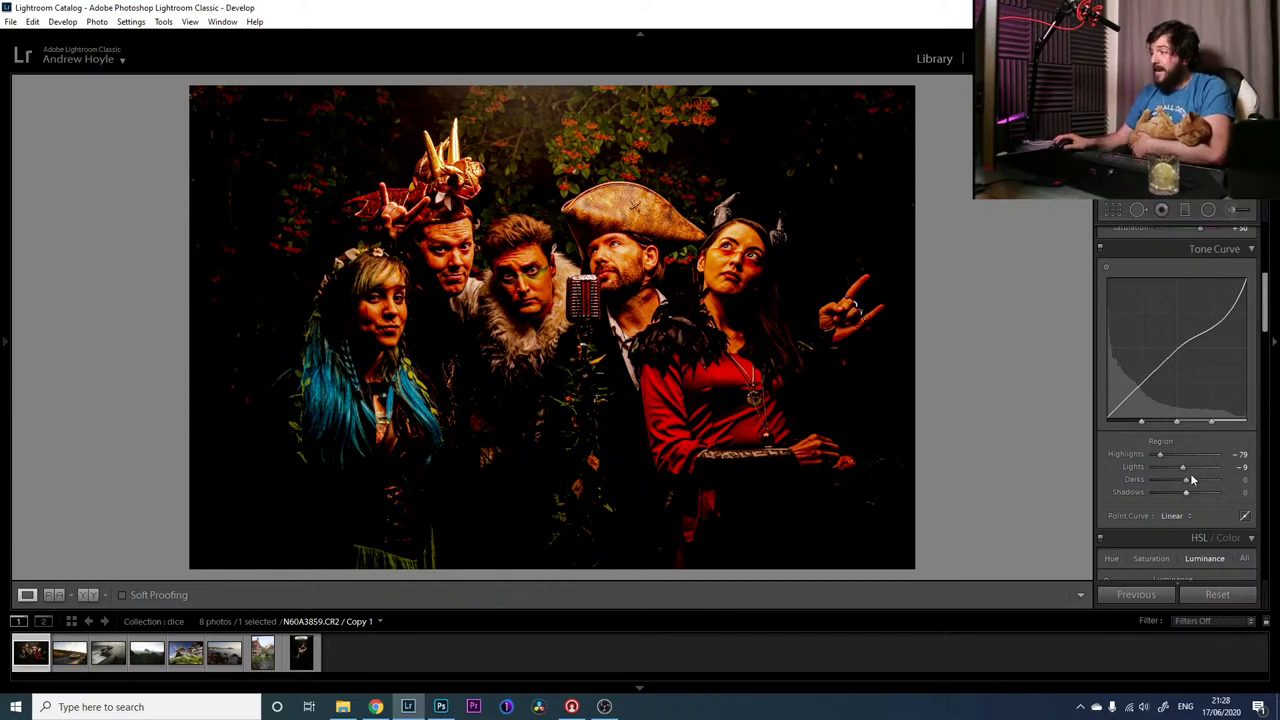
{"action": "left_click_drag", "start_coordinate": [1186, 479], "coordinate": [1200, 484]}
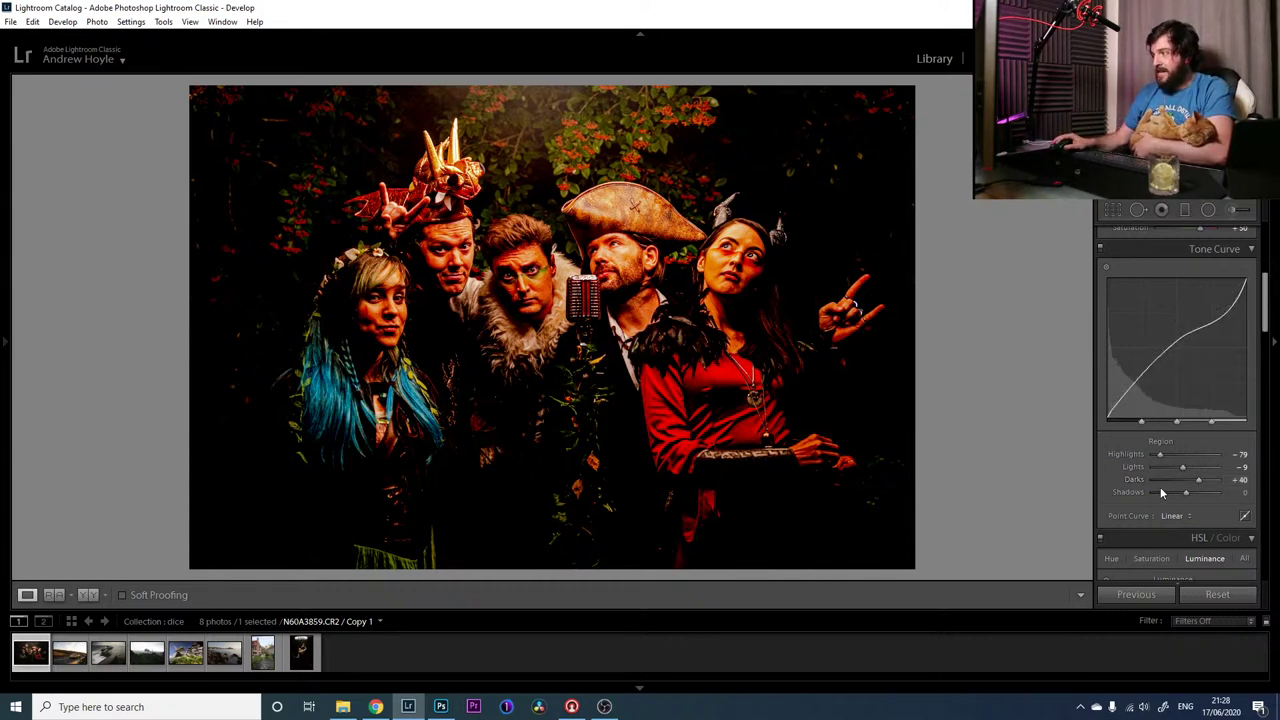
{"action": "left_click_drag", "start_coordinate": [1162, 494], "coordinate": [1168, 494]}
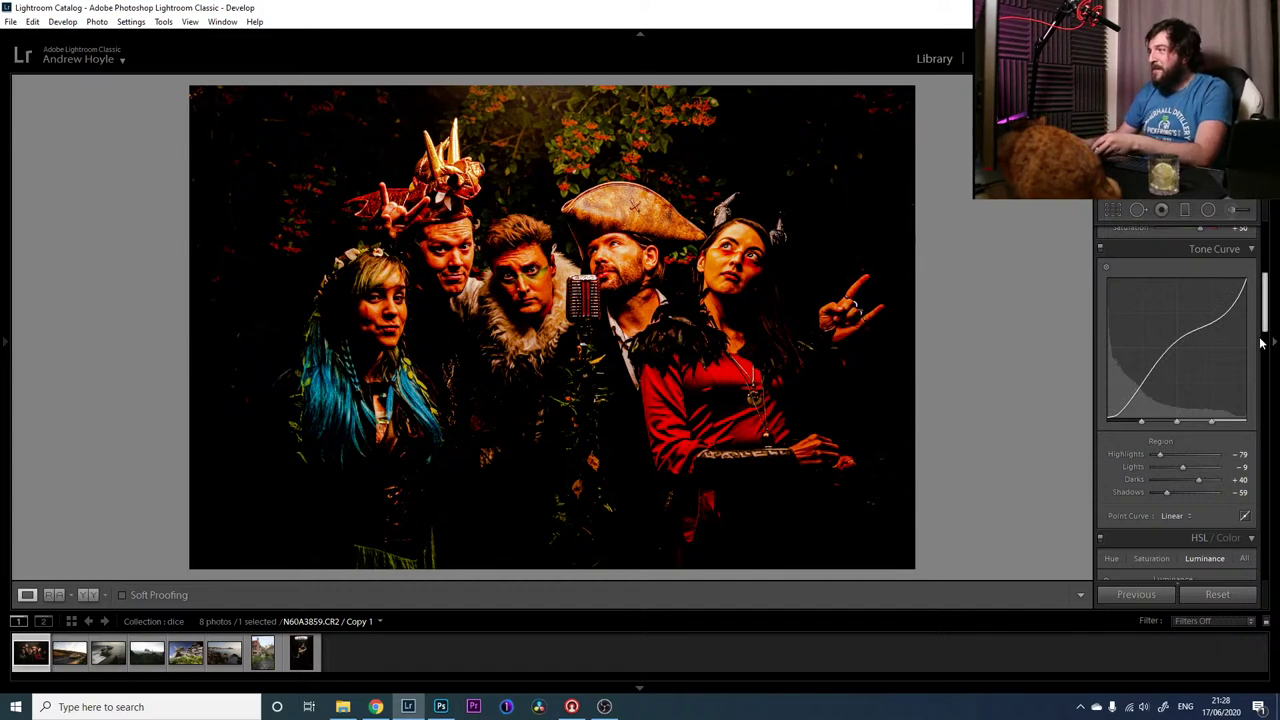
Set the HSL hue of Red to +87, Orange to −80 and Yellow to −100
{"action": "left_click_drag", "start_coordinate": [1268, 302], "coordinate": [1268, 322]}
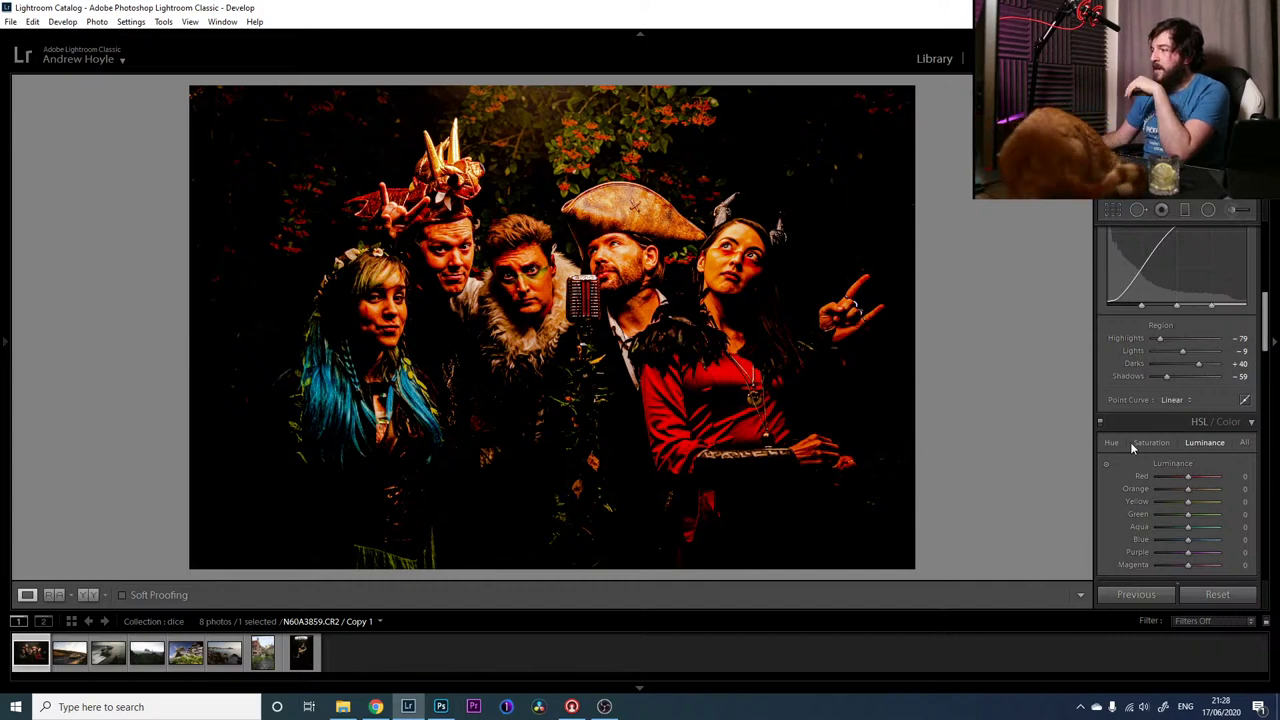
{"action": "scroll", "coordinate": [1267, 340], "scroll_direction": "down", "scroll_amount": 2}
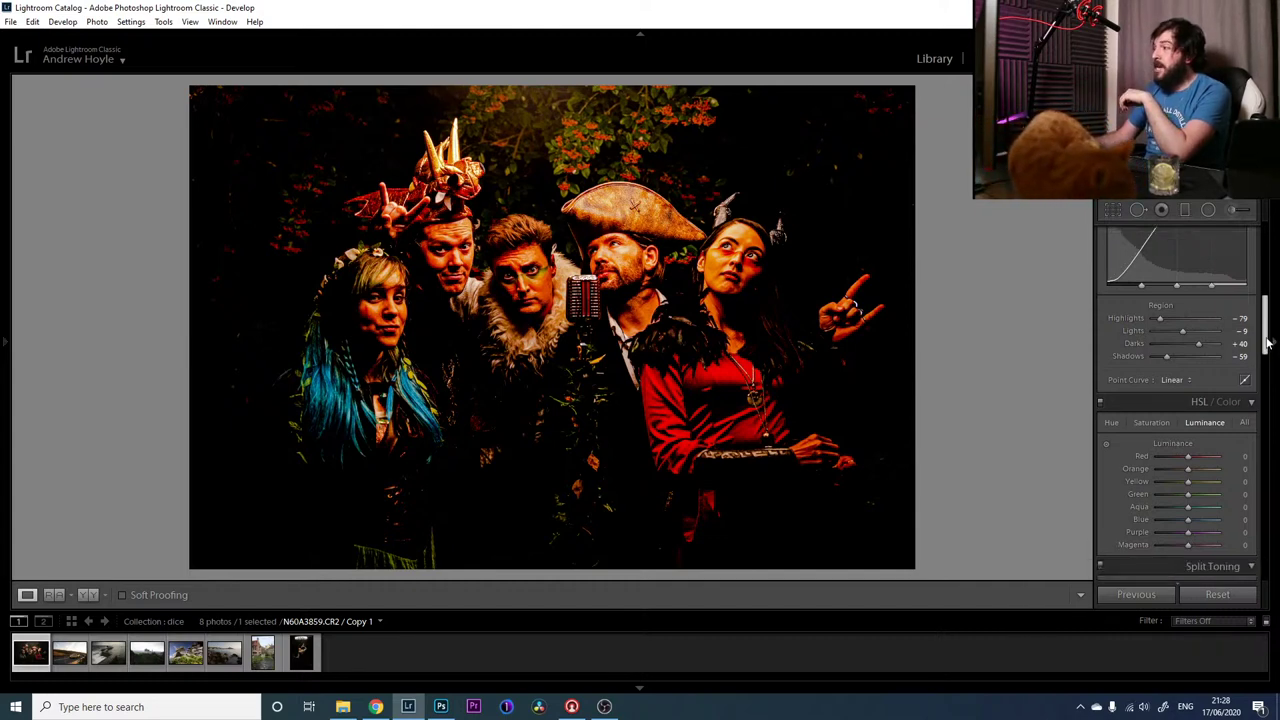
{"action": "left_click", "coordinate": [1151, 398]}
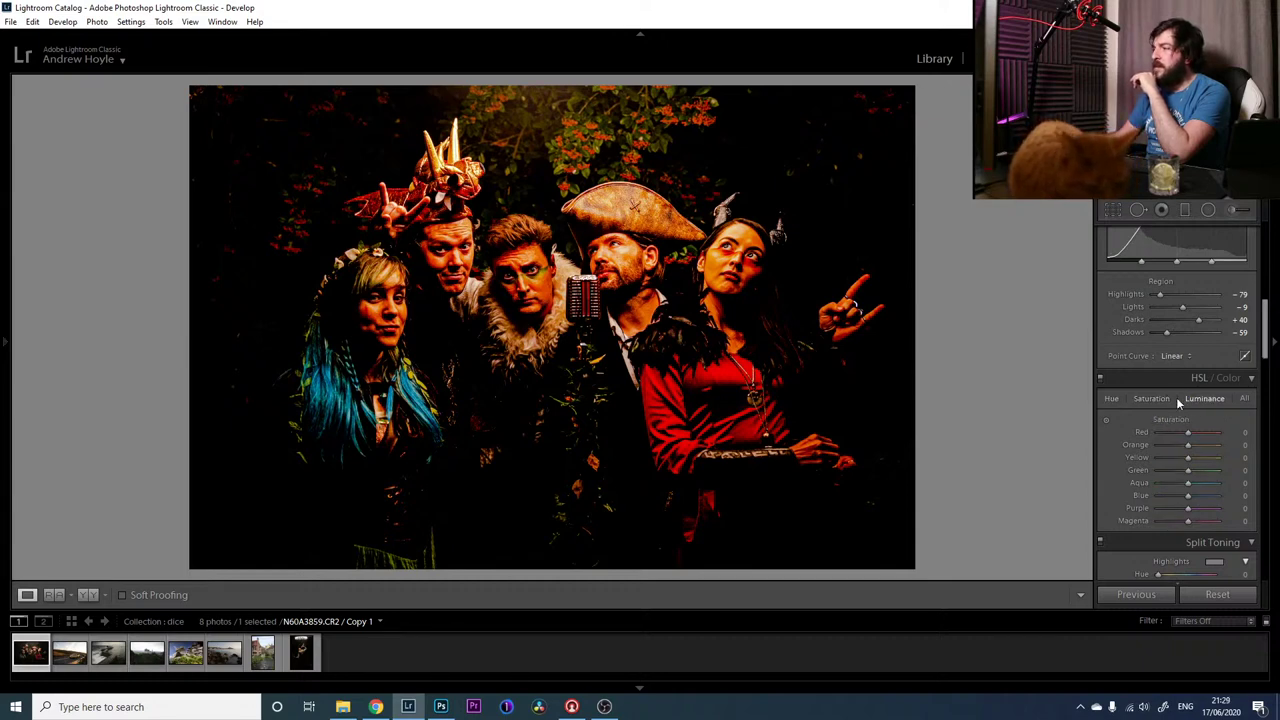
{"action": "left_click", "coordinate": [1111, 399]}
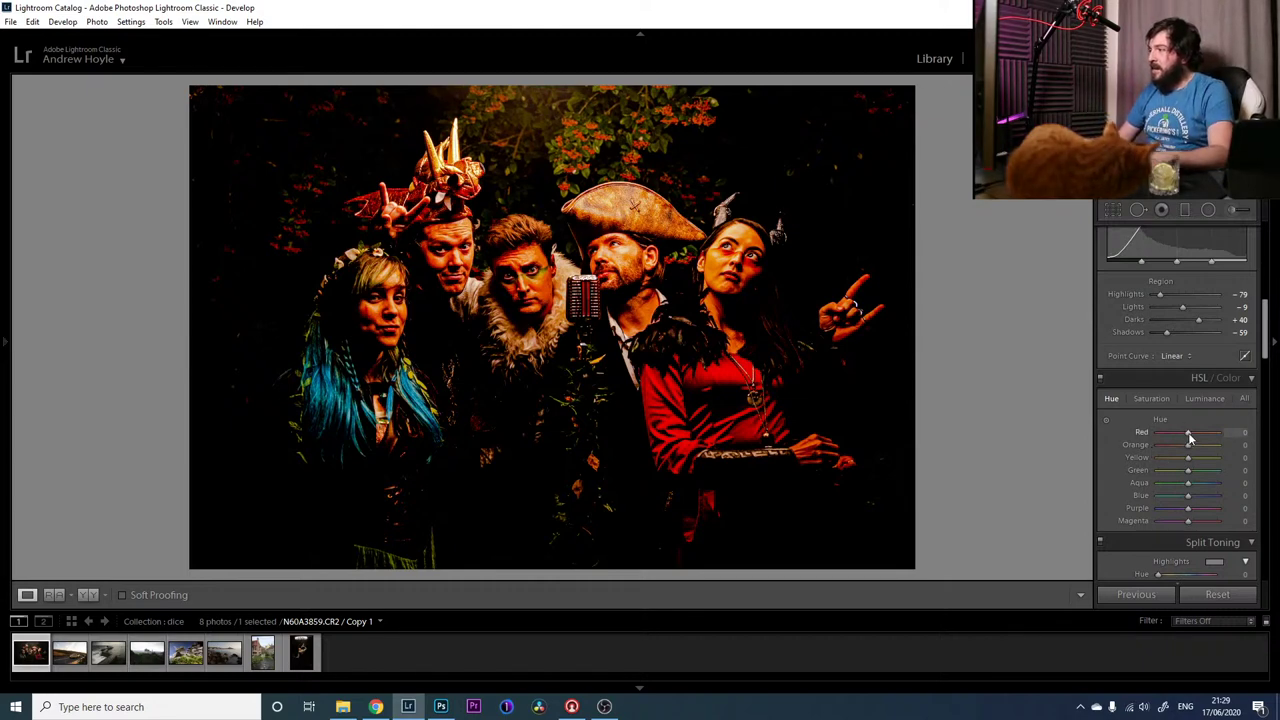
{"action": "left_click_drag", "start_coordinate": [1189, 437], "coordinate": [1217, 437]}
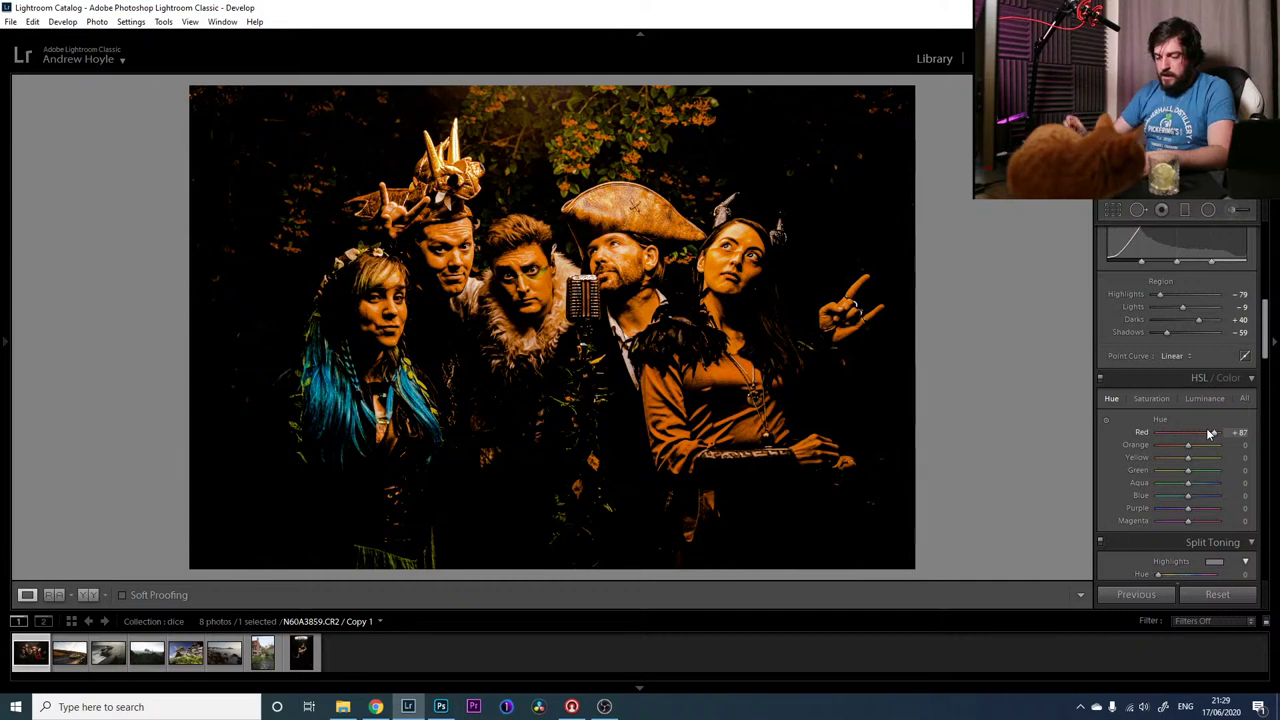
{"action": "left_click_drag", "start_coordinate": [1176, 450], "coordinate": [1165, 446]}
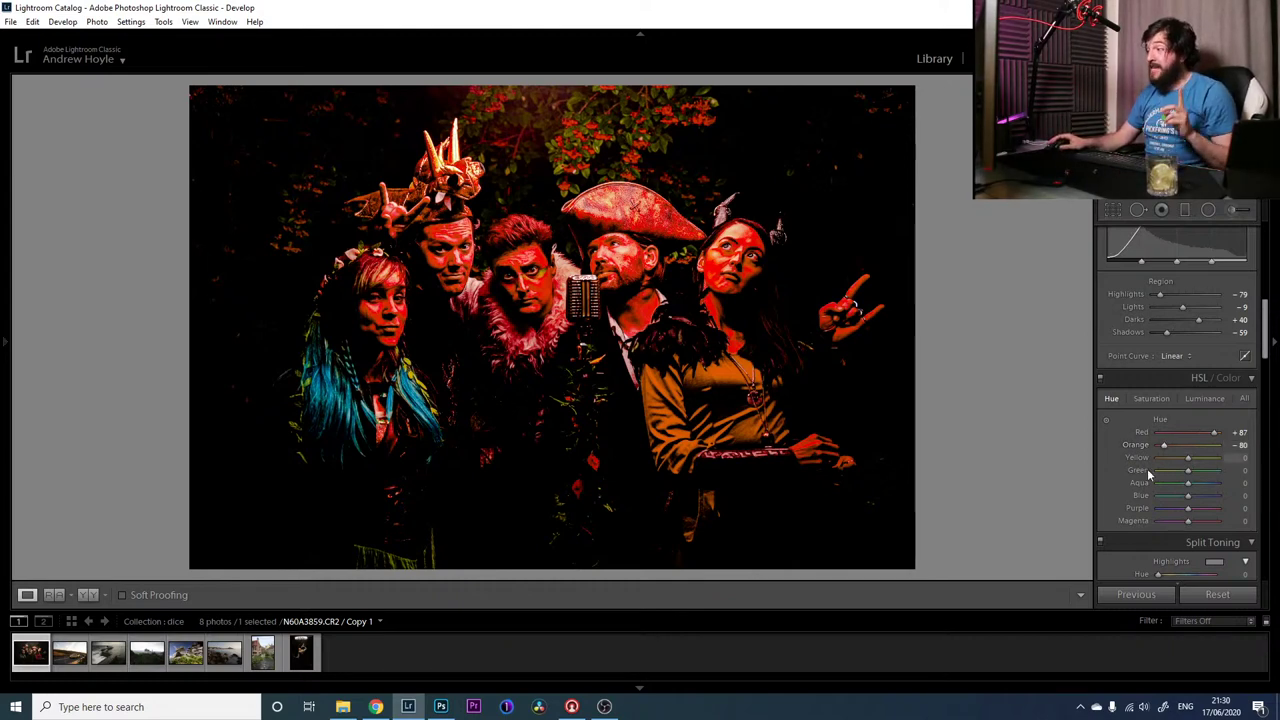
{"action": "left_click_drag", "start_coordinate": [1152, 458], "coordinate": [1092, 474]}
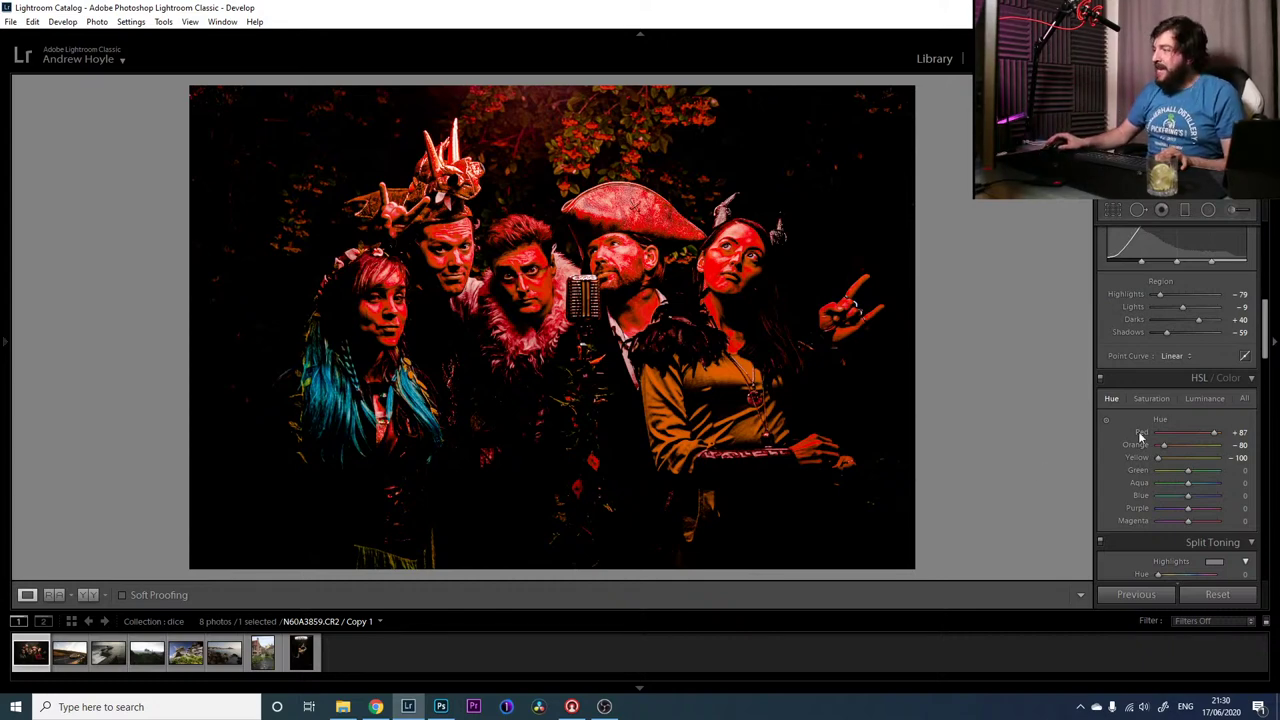
Set the HSL hue of Green to −82, Aqua to +51 and Blue to −91
{"action": "left_click", "coordinate": [1165, 471]}
{"action": "left_click_drag", "start_coordinate": [1165, 469], "coordinate": [1163, 473]}
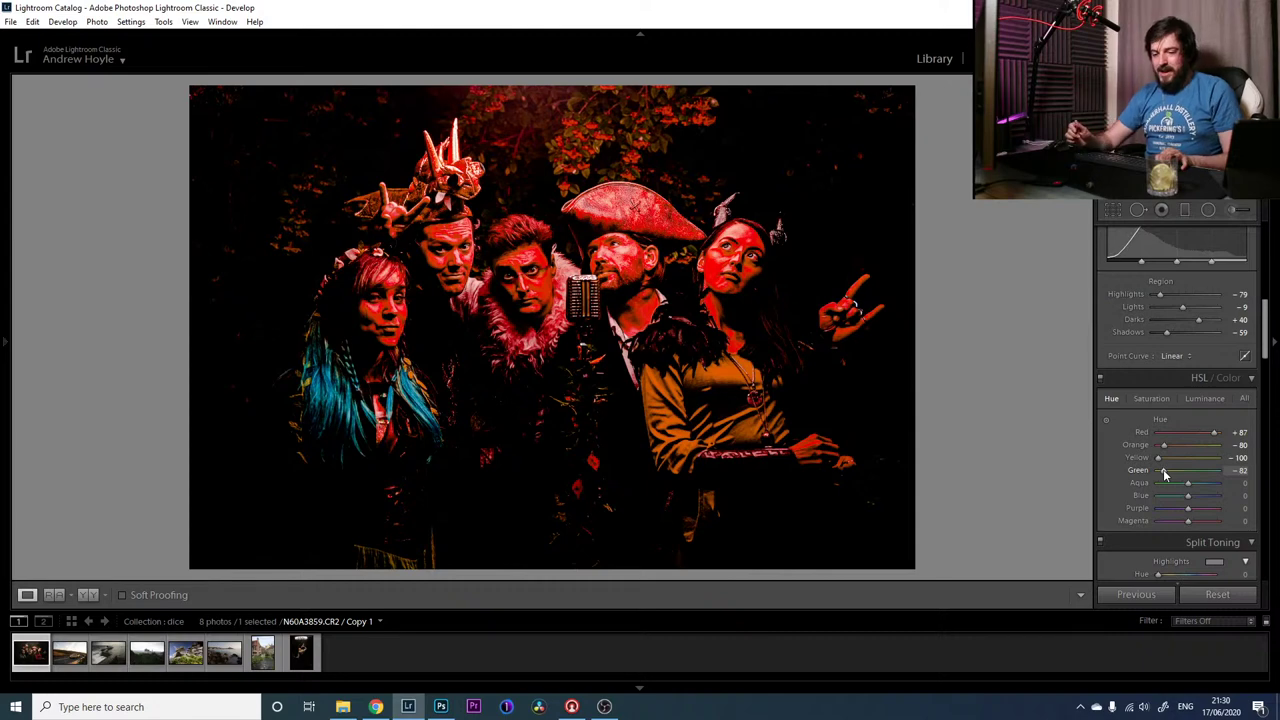
{"action": "left_click_drag", "start_coordinate": [1188, 483], "coordinate": [1205, 503]}
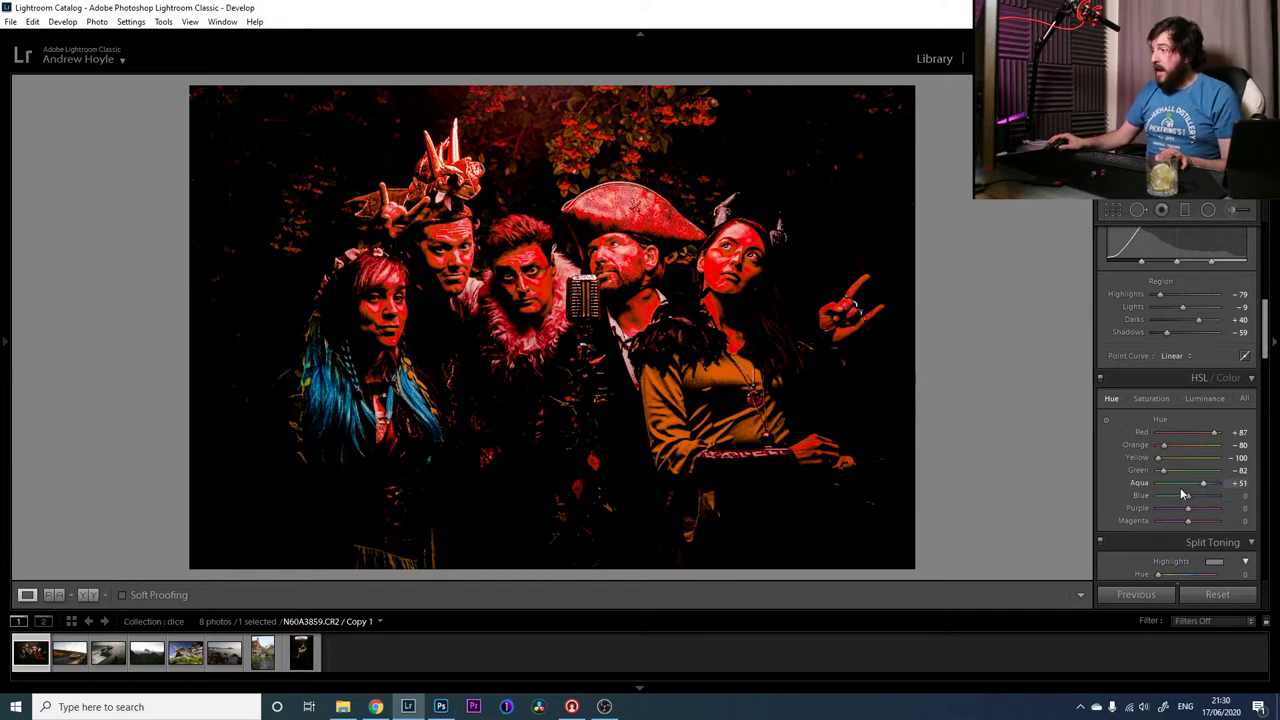
{"action": "left_click_drag", "start_coordinate": [1183, 494], "coordinate": [1162, 502]}
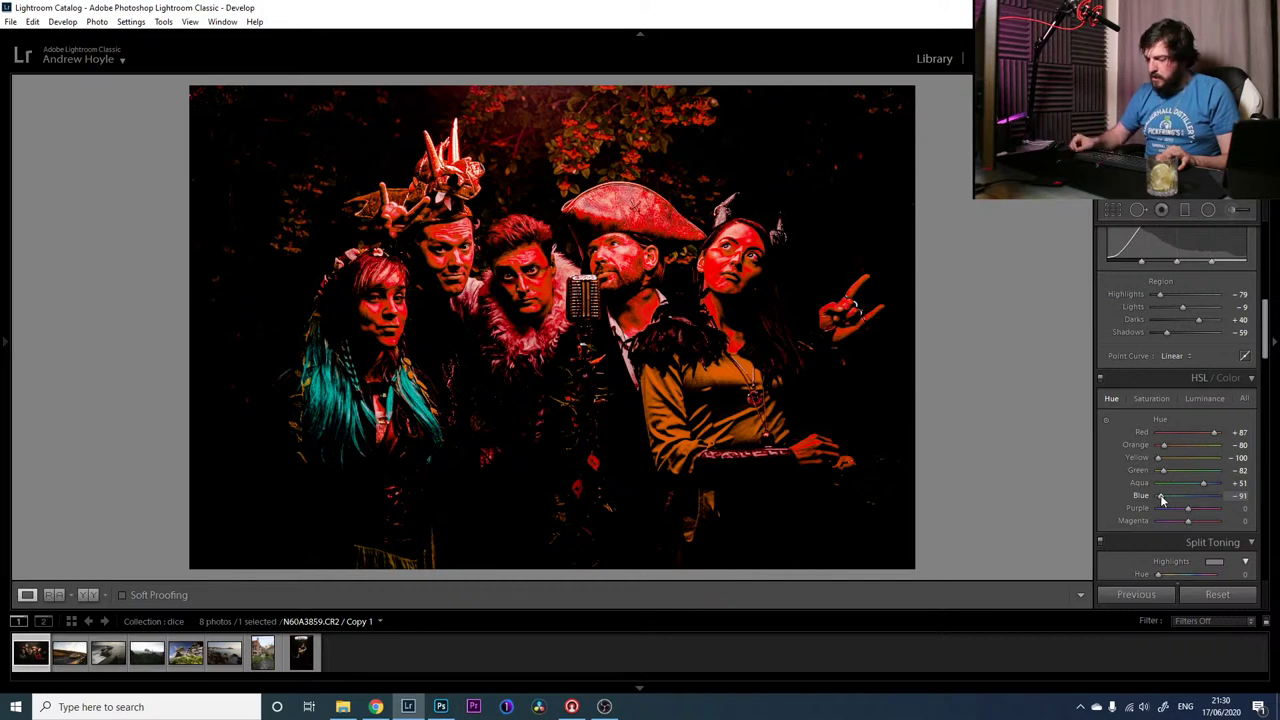
Set the HSL hue of Purple to −47 and Magenta to +11, and compare the edit with the unedited version
{"action": "left_click", "coordinate": [1176, 510]}
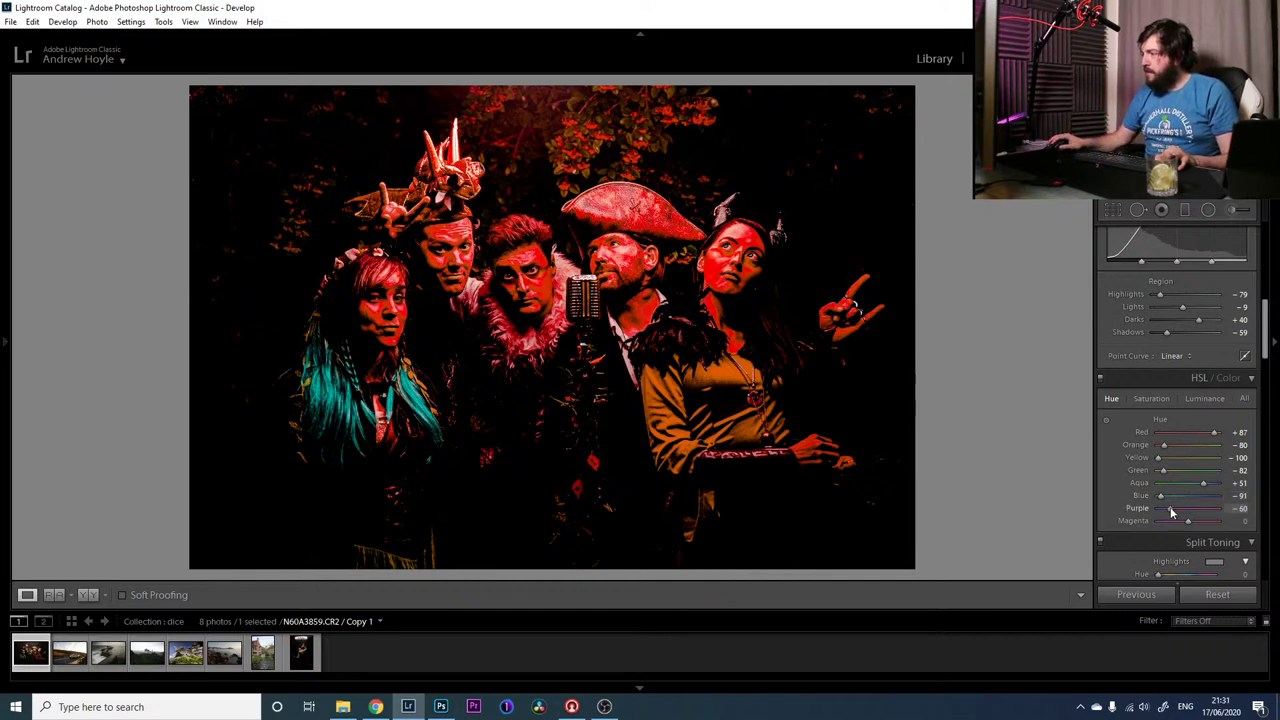
{"action": "left_click_drag", "start_coordinate": [1196, 510], "coordinate": [1118, 519]}
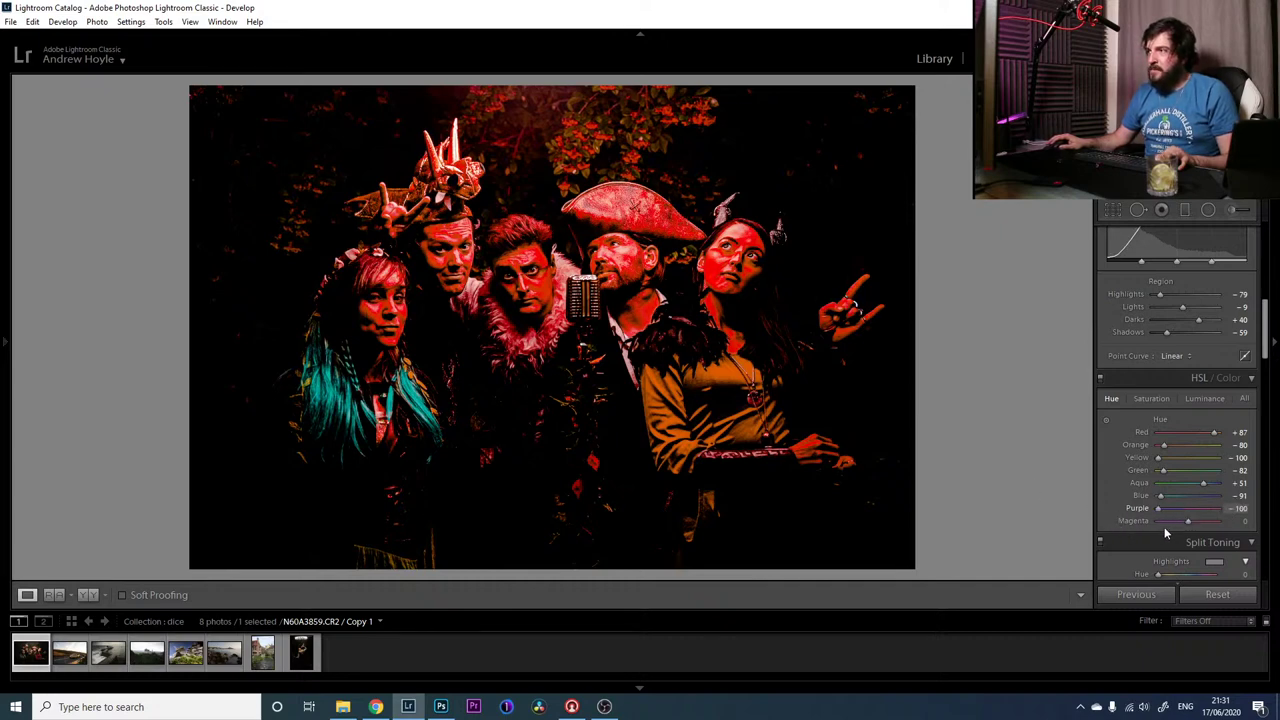
{"action": "left_click_drag", "start_coordinate": [1182, 525], "coordinate": [1174, 525]}
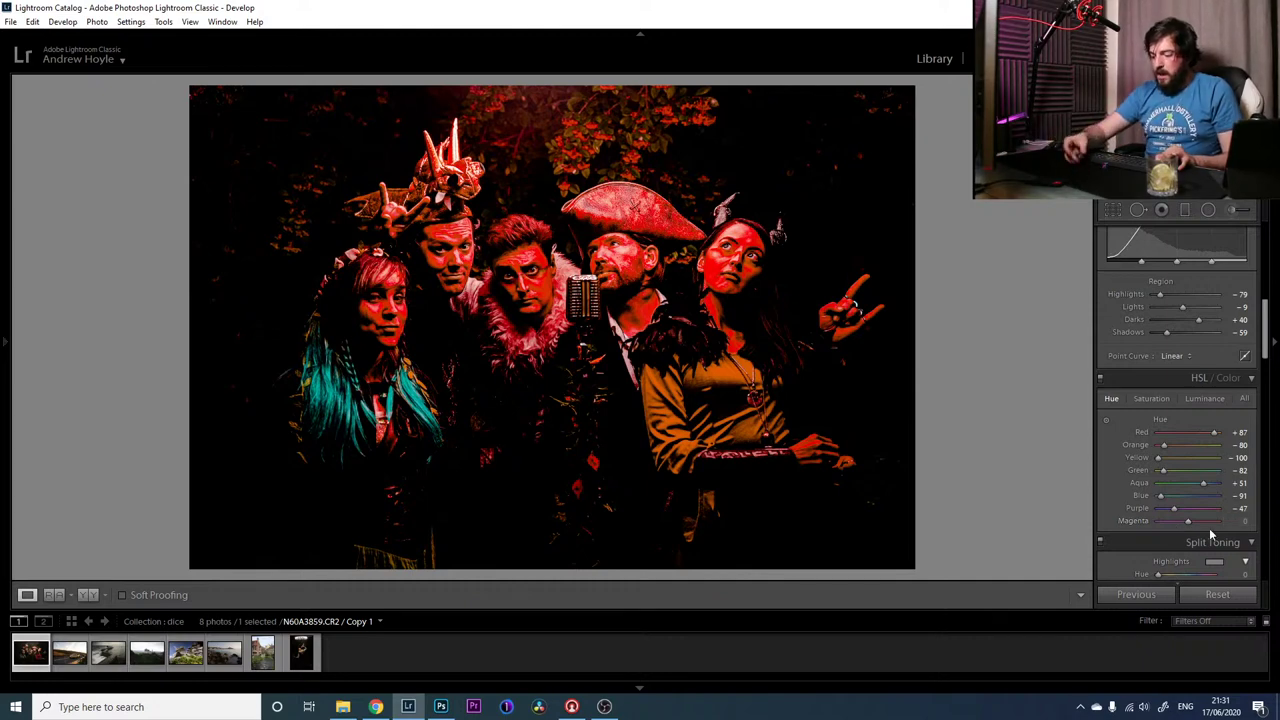
{"action": "left_click_drag", "start_coordinate": [1188, 521], "coordinate": [1196, 561]}
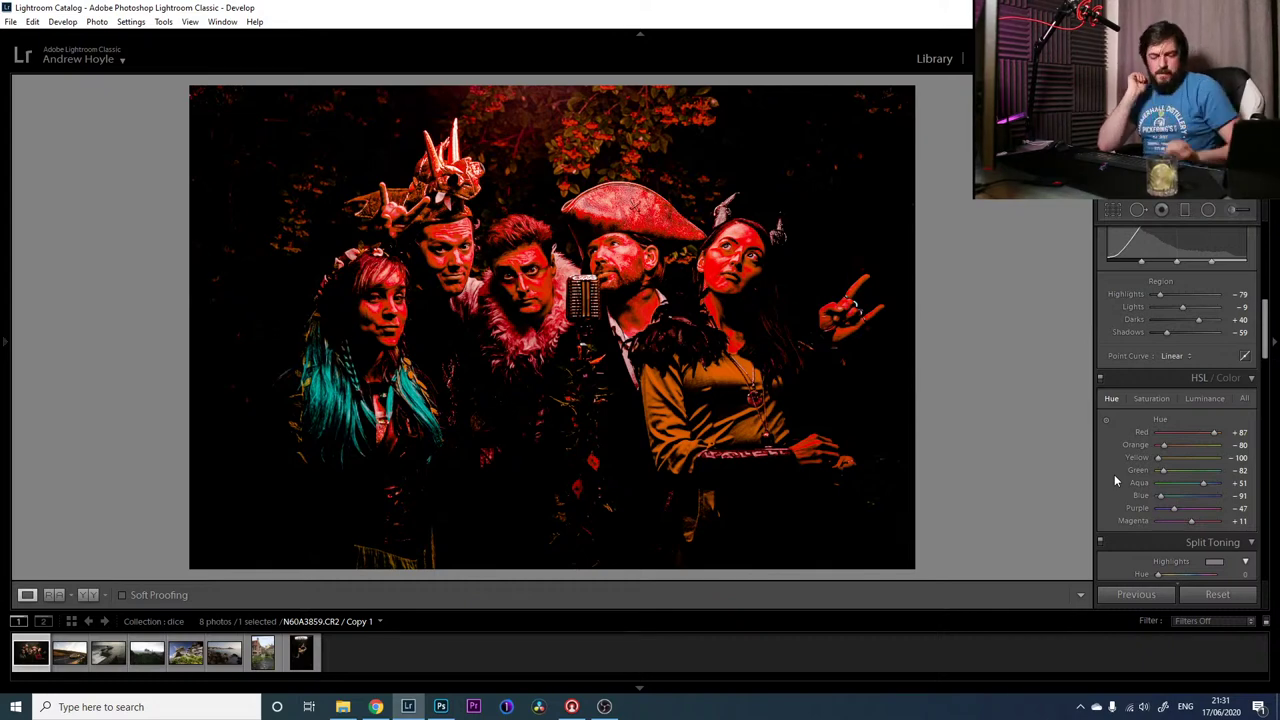
{"action": "key", "text": "backslash"}
{"action": "key", "text": "backslash"}
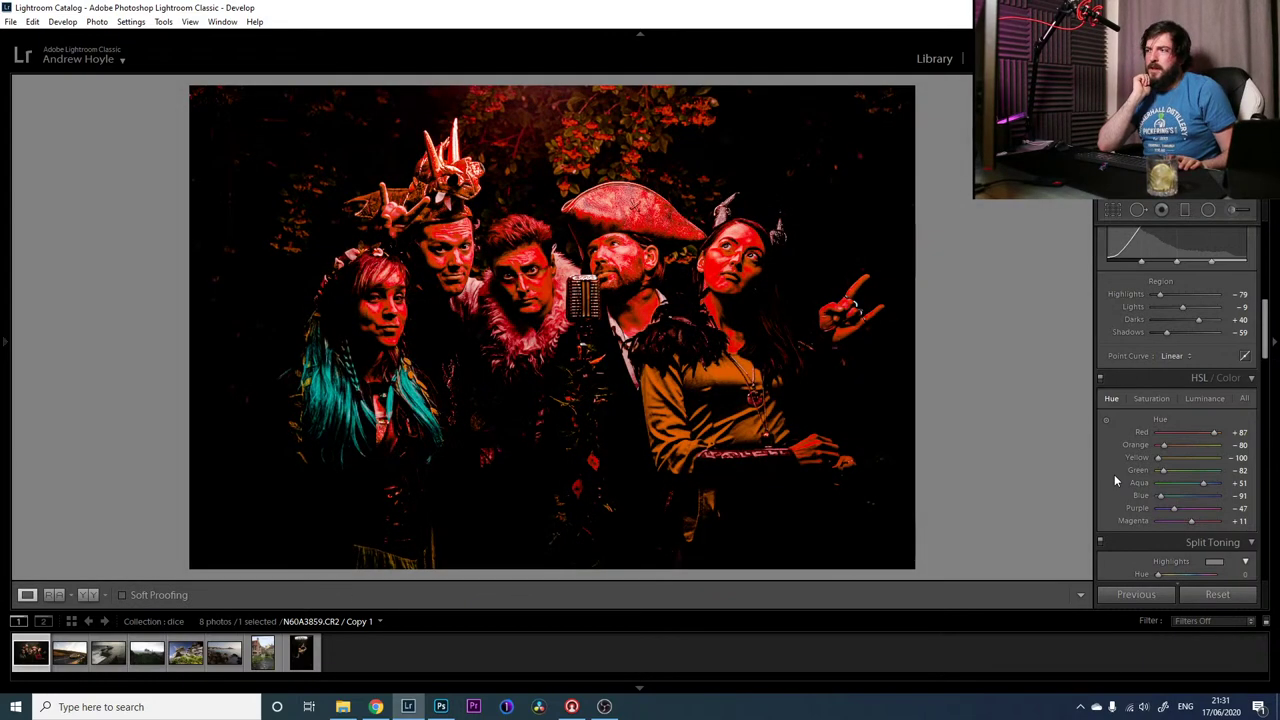
{"action": "key", "text": "backslash"}
{"action": "key", "text": "backslash"}
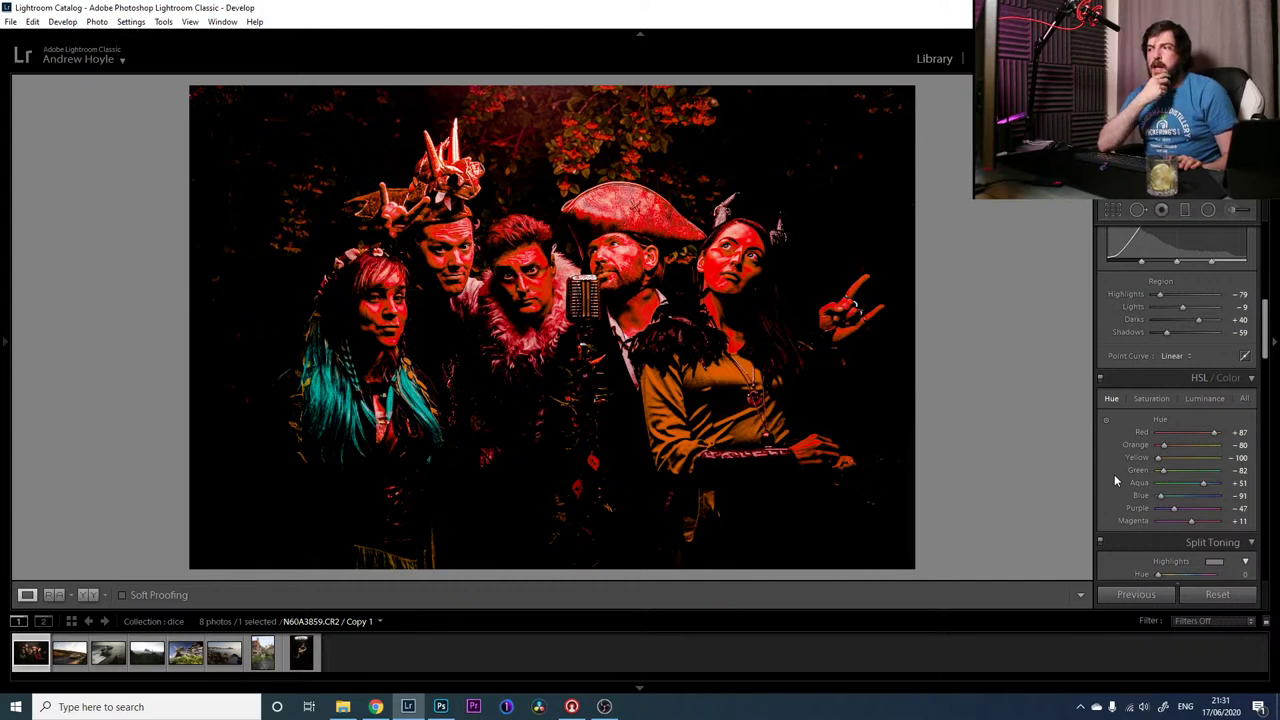
{"action": "key", "text": "backslash"}
{"action": "key", "text": "backslash"}
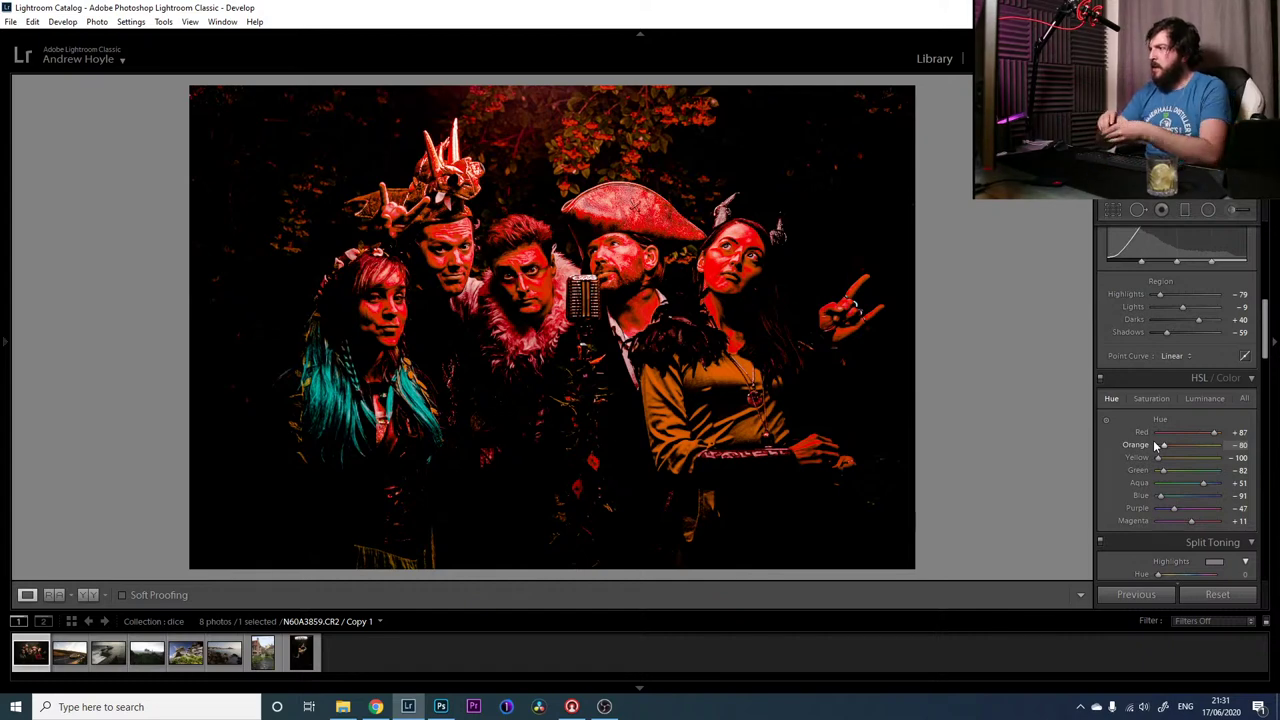
Set the HSL luminance of Red to −73
{"action": "left_click", "coordinate": [1148, 398]}
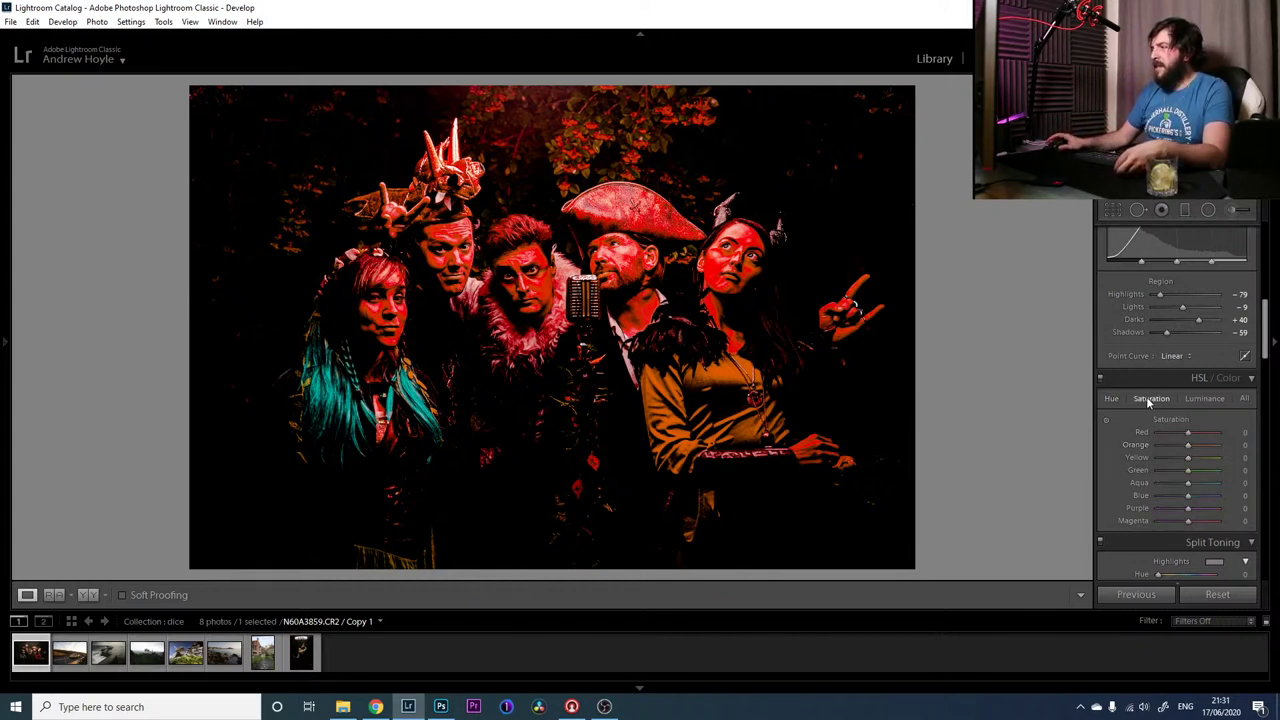
{"action": "left_click", "coordinate": [1206, 400]}
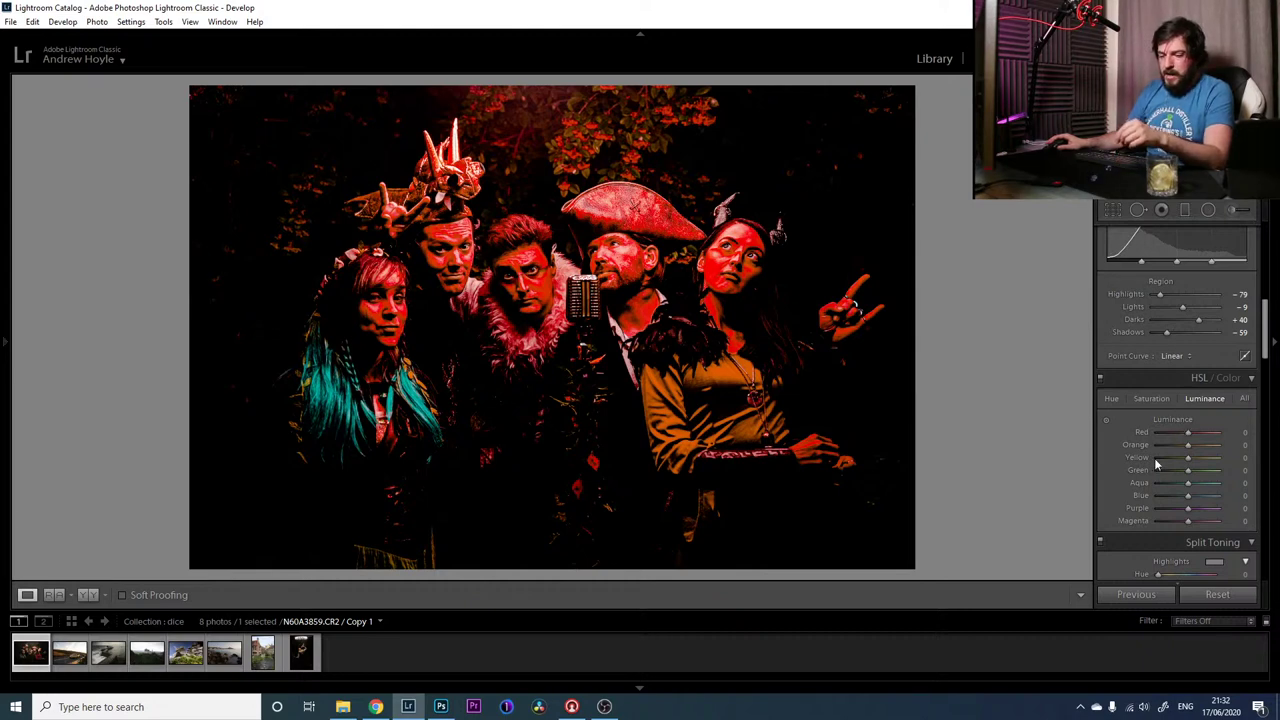
{"action": "left_click_drag", "start_coordinate": [1163, 430], "coordinate": [1170, 437]}
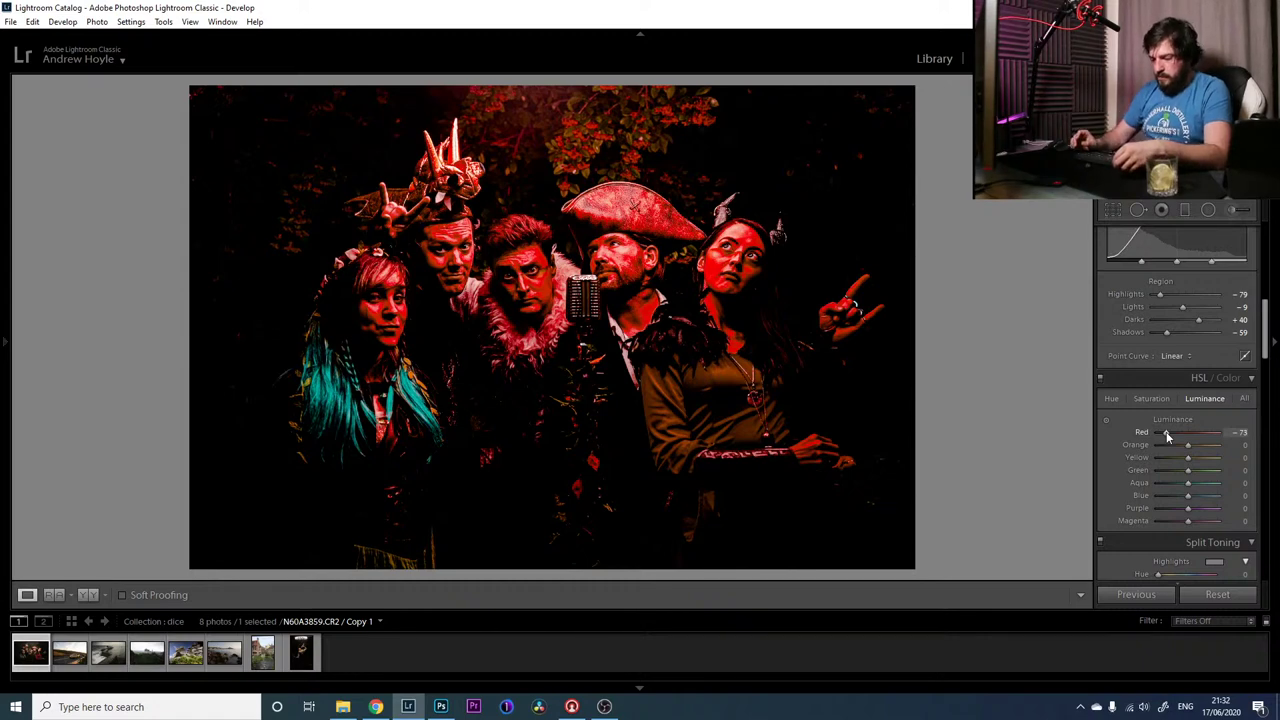
Set the HSL luminance of Orange to +71
{"action": "mouse_move", "coordinate": [1220, 450]}
{"action": "left_mouse_down"}
{"action": "mouse_move", "coordinate": [1201, 446]}
{"action": "mouse_move", "coordinate": [1211, 450]}
{"action": "left_mouse_up"}
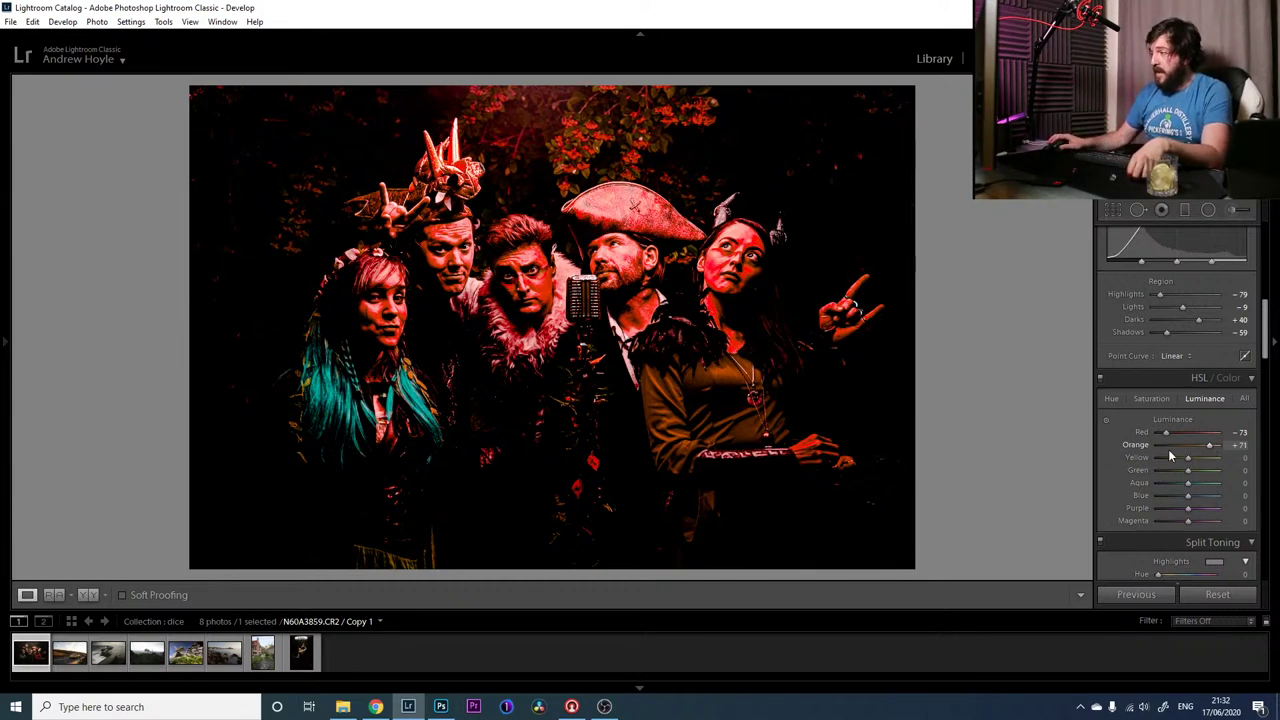
{"action": "left_click_drag", "start_coordinate": [1188, 457], "coordinate": [1183, 514]}
Set the HSL saturation of Red to −62, Orange to −73 and Yellow to +20, and compare the edit with the unedited version
{"action": "left_click", "coordinate": [1154, 398]}
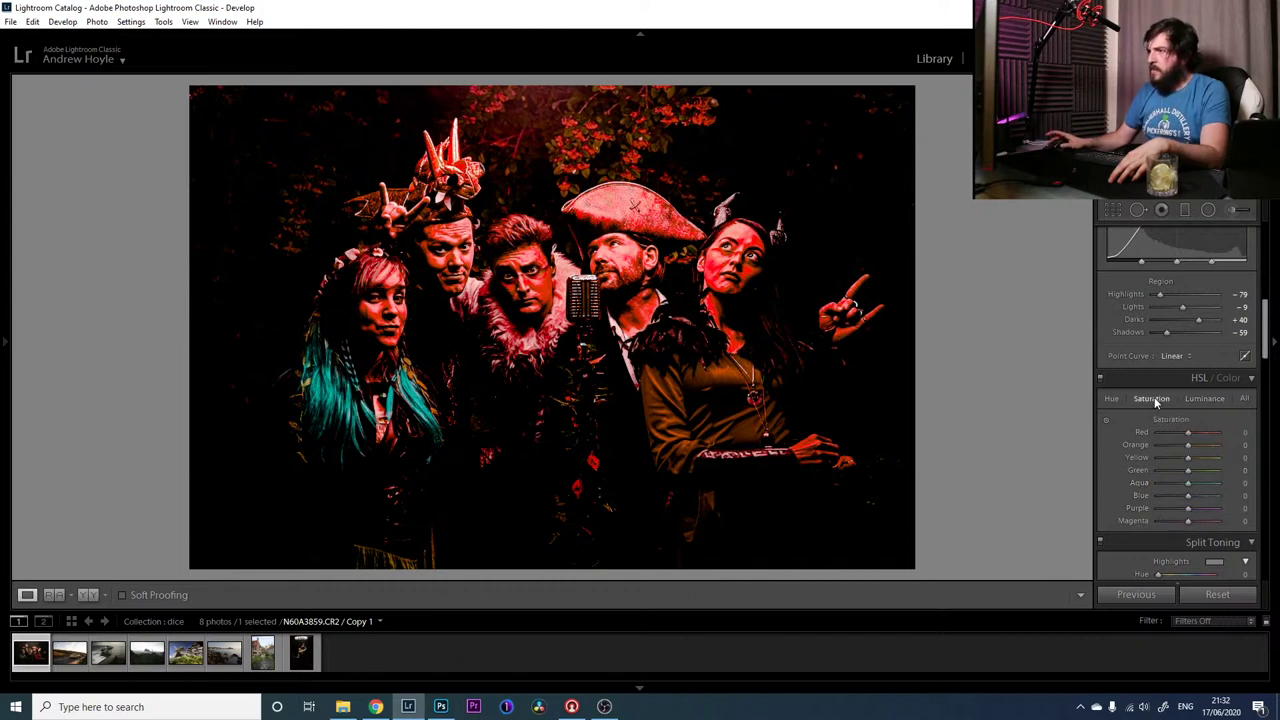
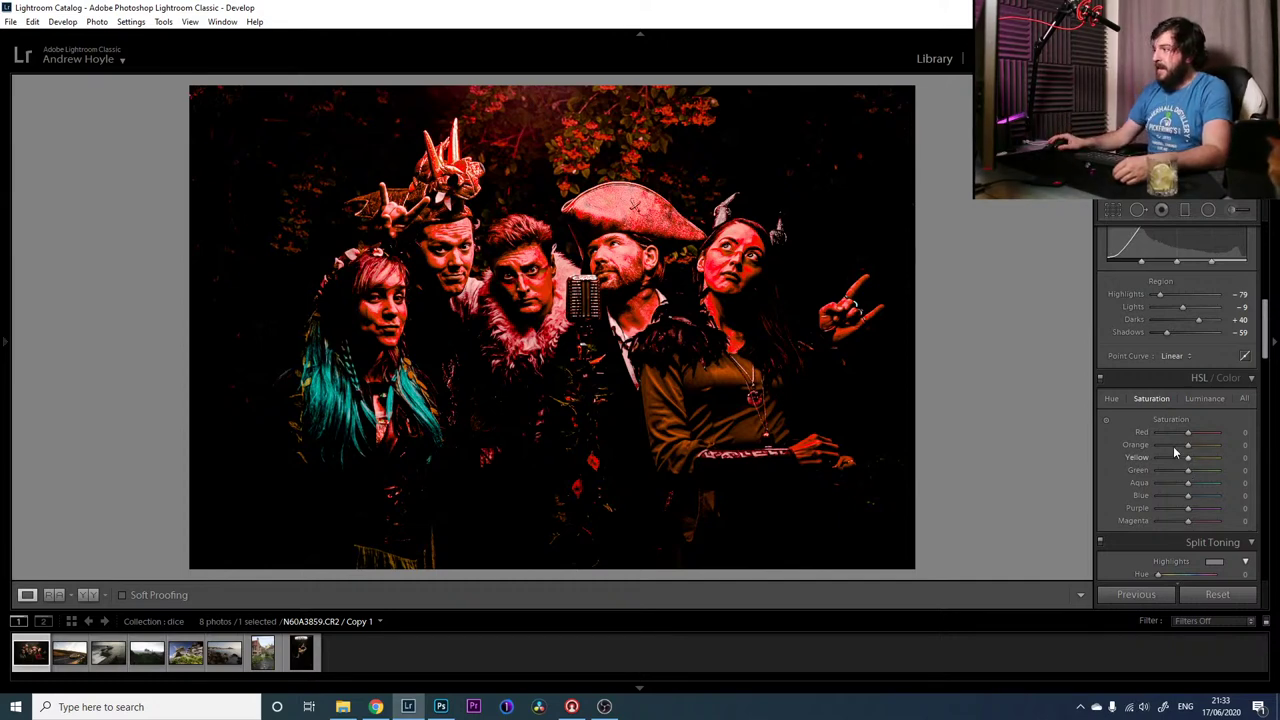
{"action": "left_click", "coordinate": [1168, 432]}
{"action": "left_click_drag", "start_coordinate": [1168, 431], "coordinate": [1170, 436]}
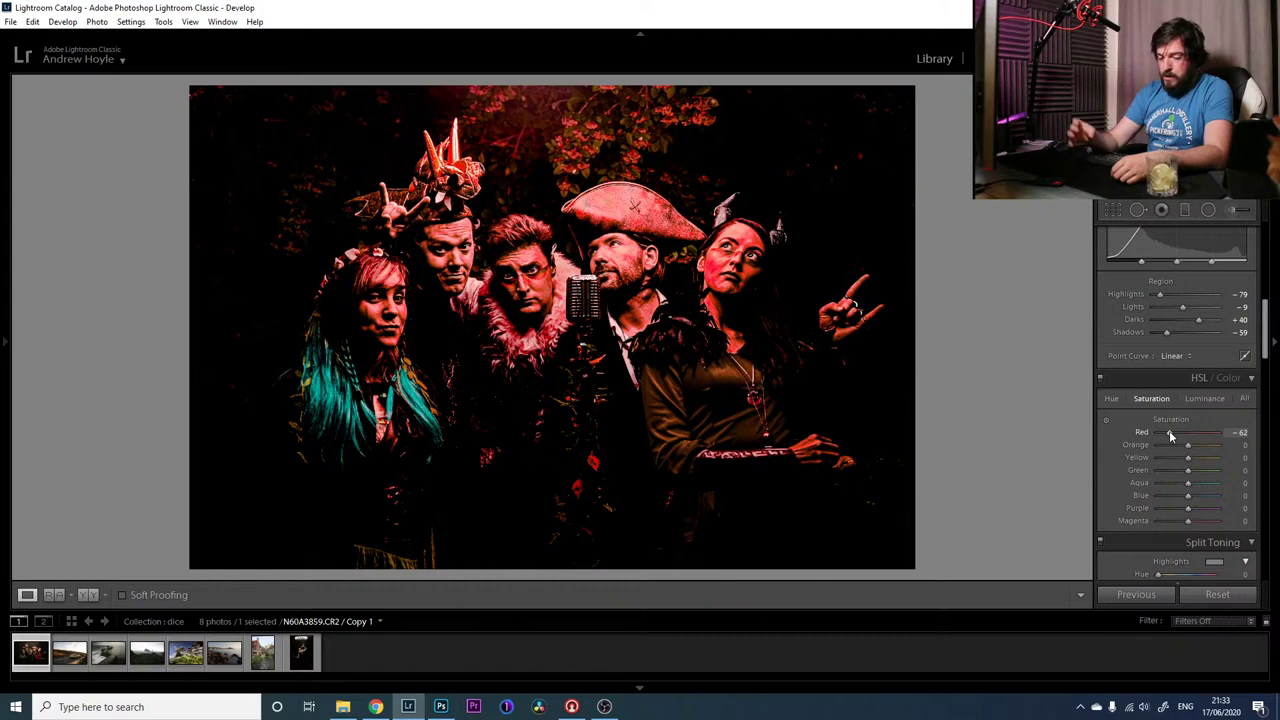
{"action": "left_click_drag", "start_coordinate": [1188, 445], "coordinate": [1168, 445]}
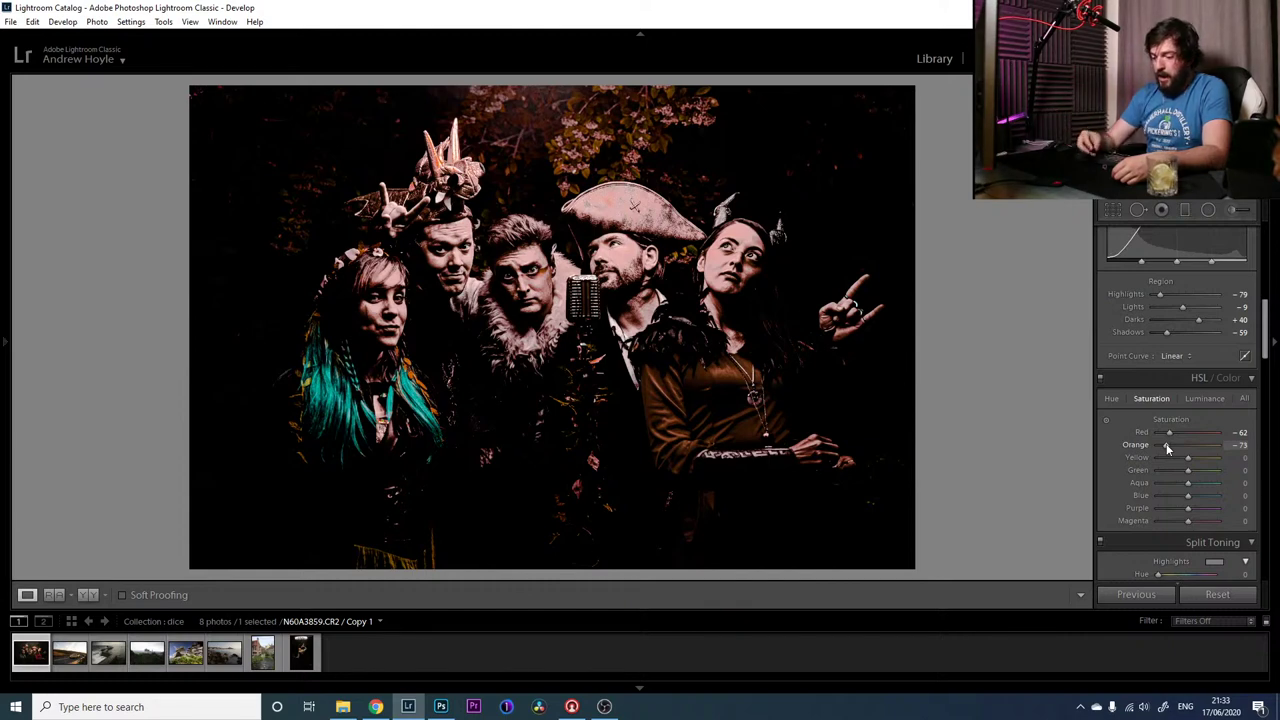
{"action": "left_click_drag", "start_coordinate": [1188, 457], "coordinate": [1197, 456]}
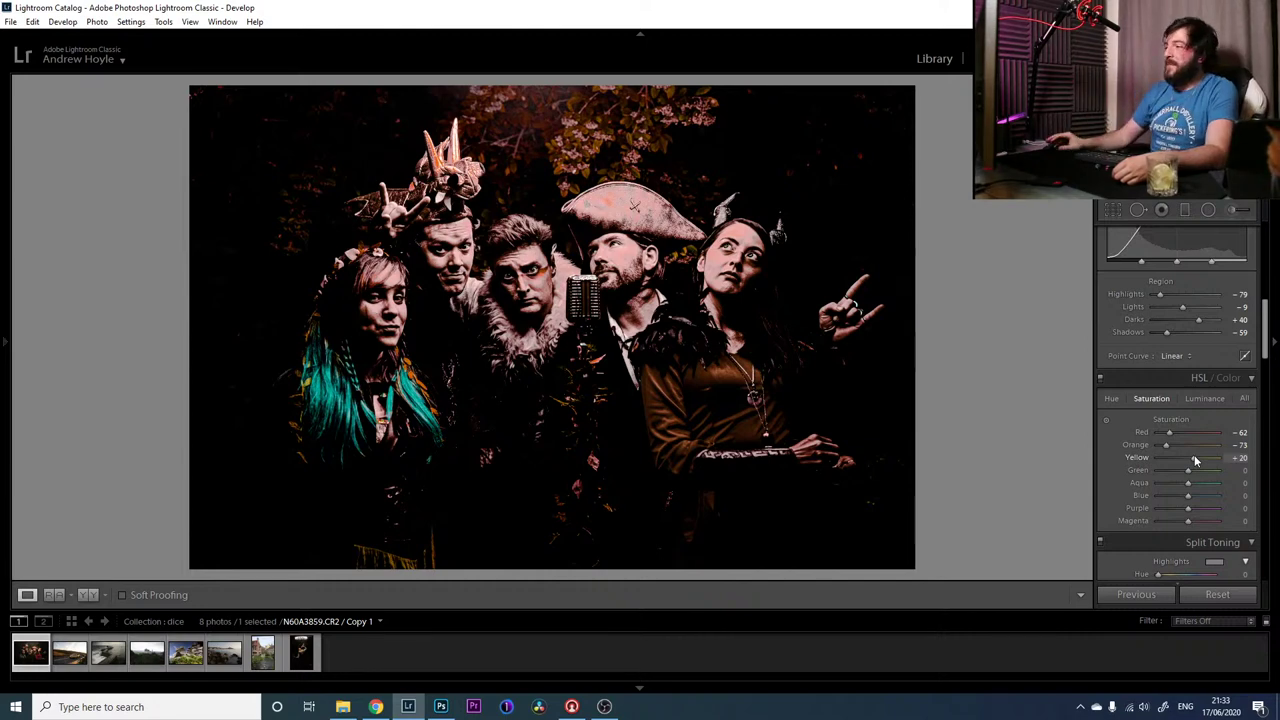
{"action": "left_click_drag", "start_coordinate": [1265, 342], "coordinate": [1272, 370]}
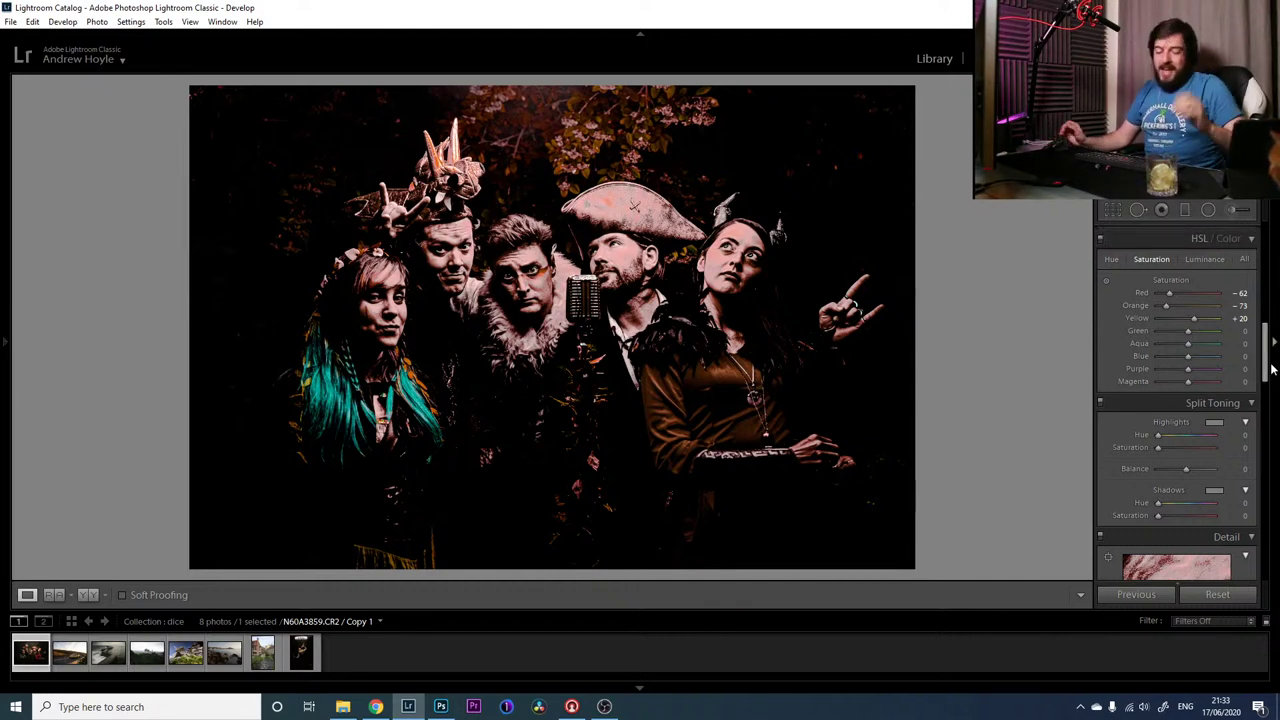
{"action": "key", "text": "backslash"}
{"action": "key", "text": "backslash"}
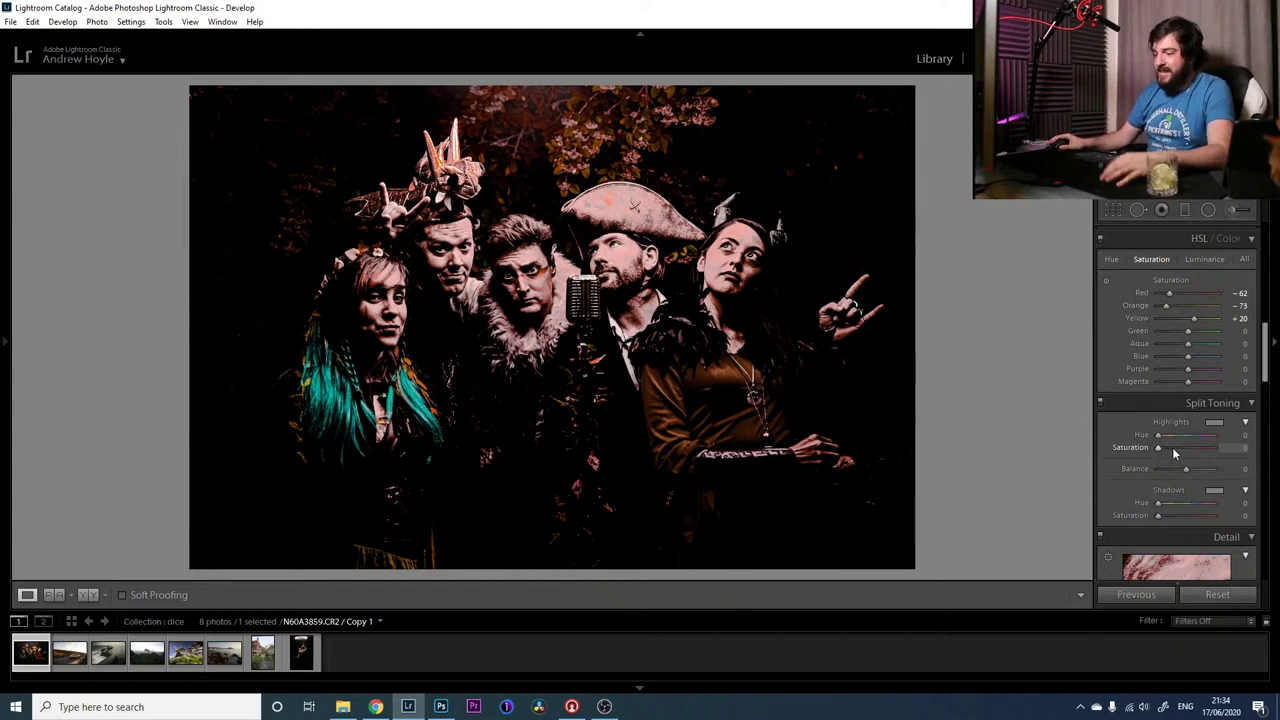
Split-tone the highlights with a hue of 236 and a saturation of 60
{"action": "left_click_drag", "start_coordinate": [1174, 447], "coordinate": [1102, 441]}
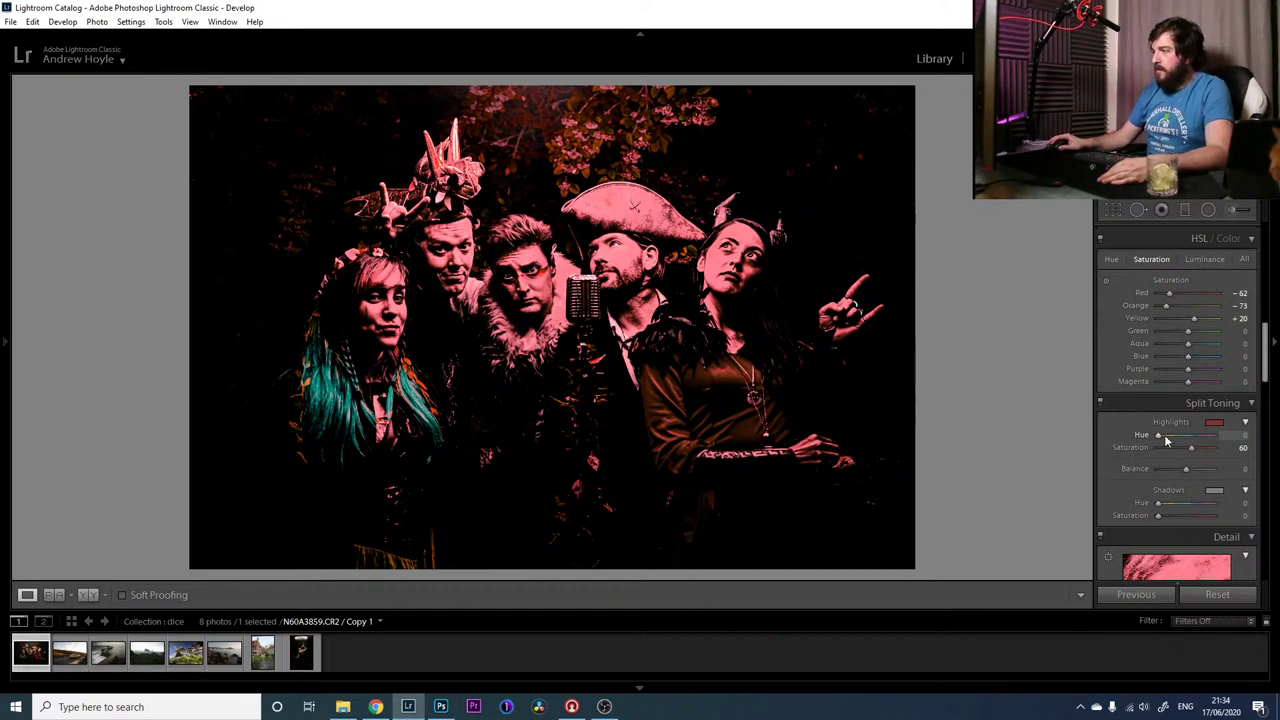
{"action": "left_click_drag", "start_coordinate": [1158, 435], "coordinate": [1072, 440]}
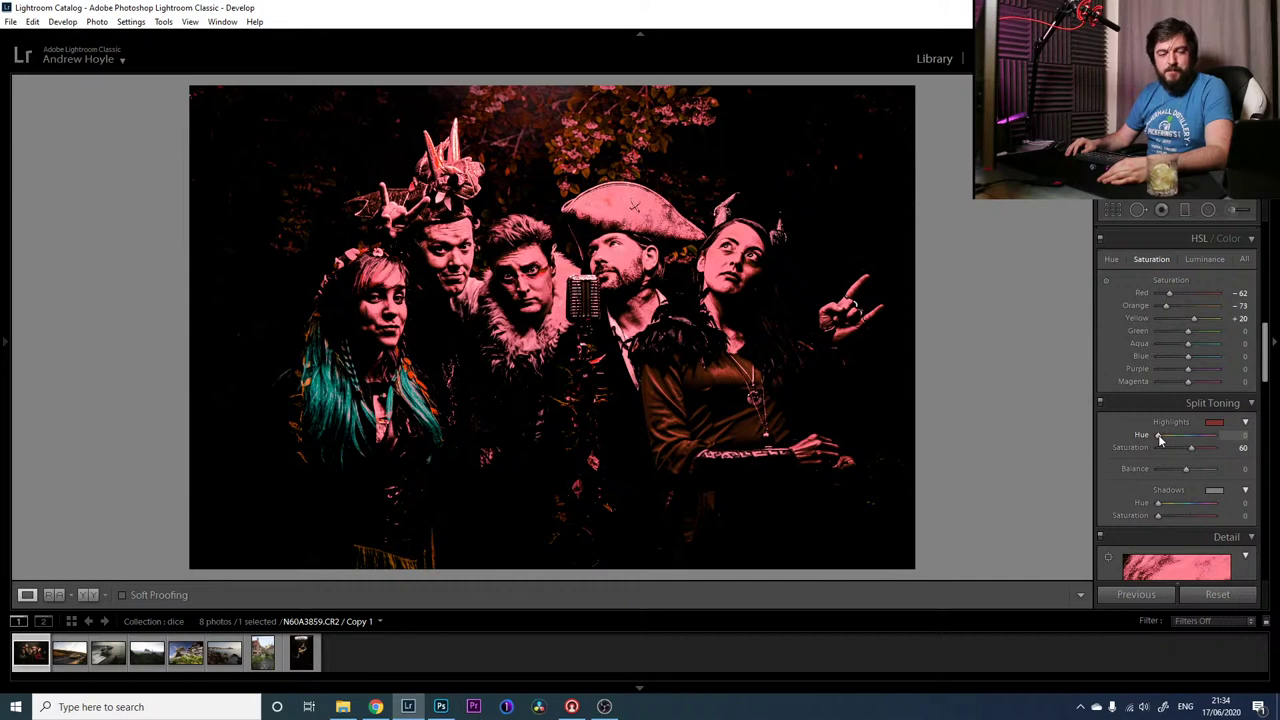
{"action": "left_click_drag", "start_coordinate": [1159, 440], "coordinate": [1135, 463]}
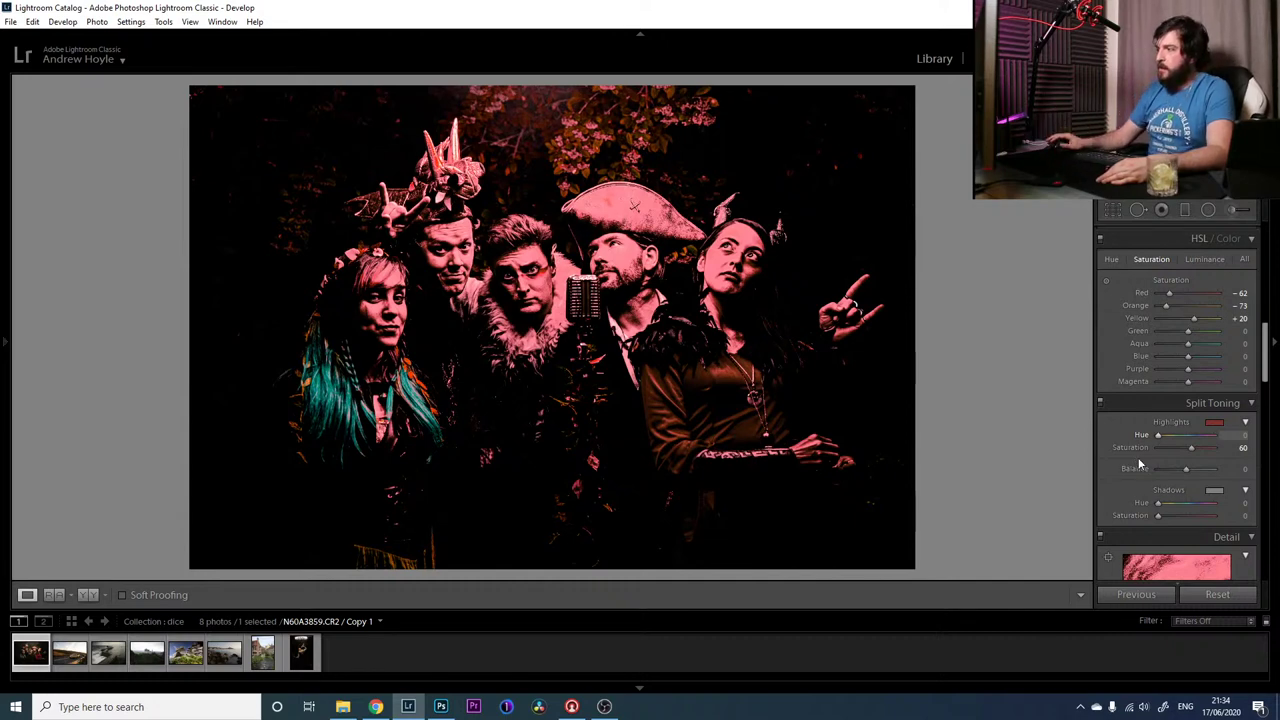
{"action": "left_click_drag", "start_coordinate": [1158, 435], "coordinate": [1197, 438]}
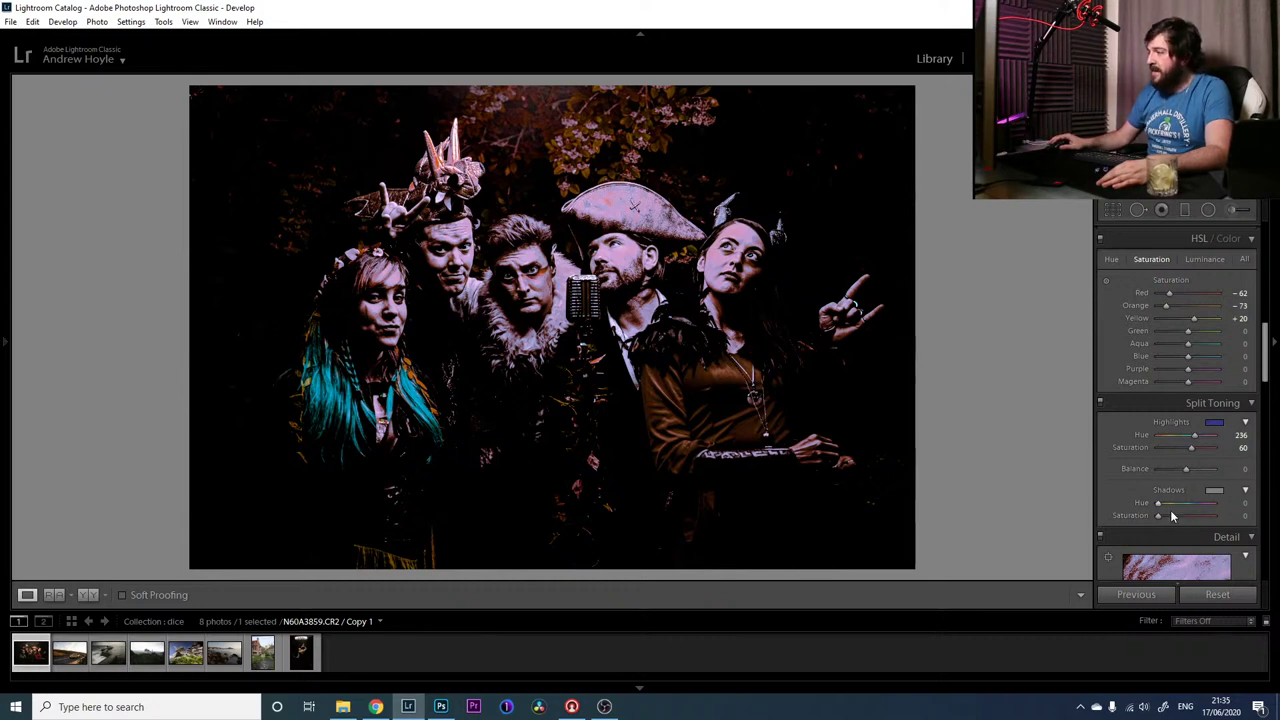
Split-tone the shadows with a hue of 21 and a saturation of 70
{"action": "left_click_drag", "start_coordinate": [1172, 515], "coordinate": [1196, 516]}
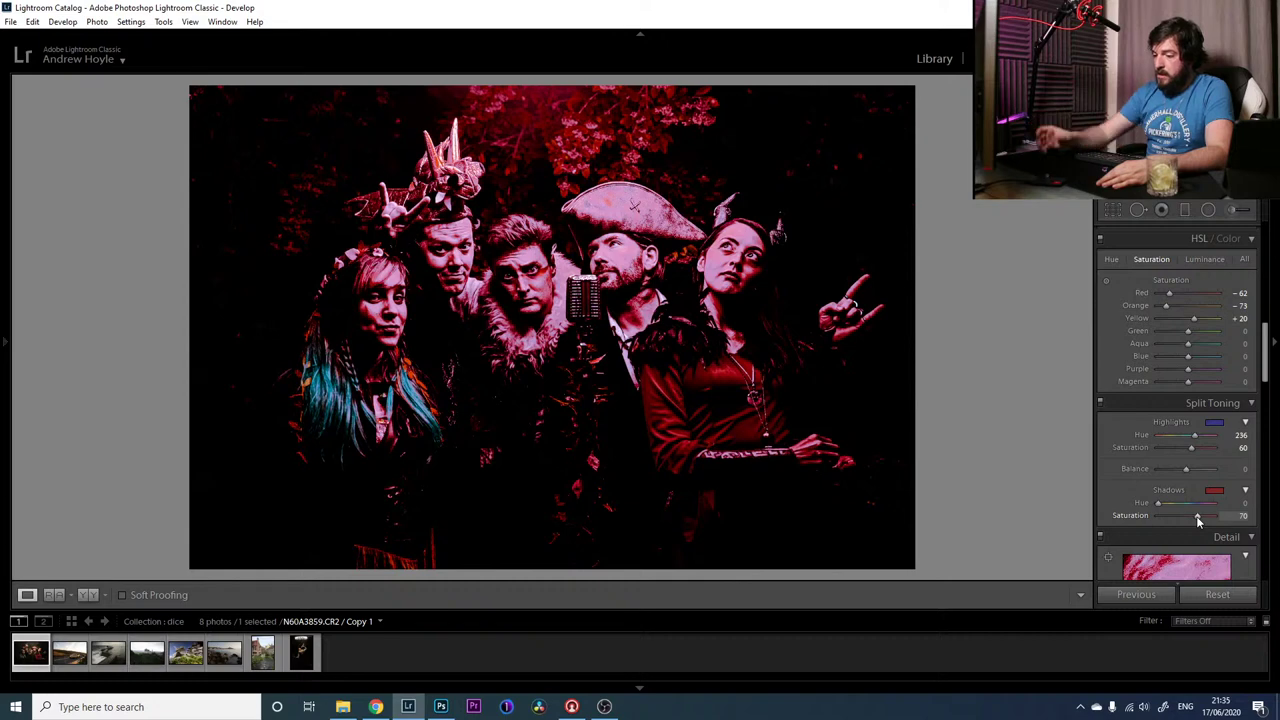
{"action": "left_click_drag", "start_coordinate": [1210, 503], "coordinate": [1186, 507]}
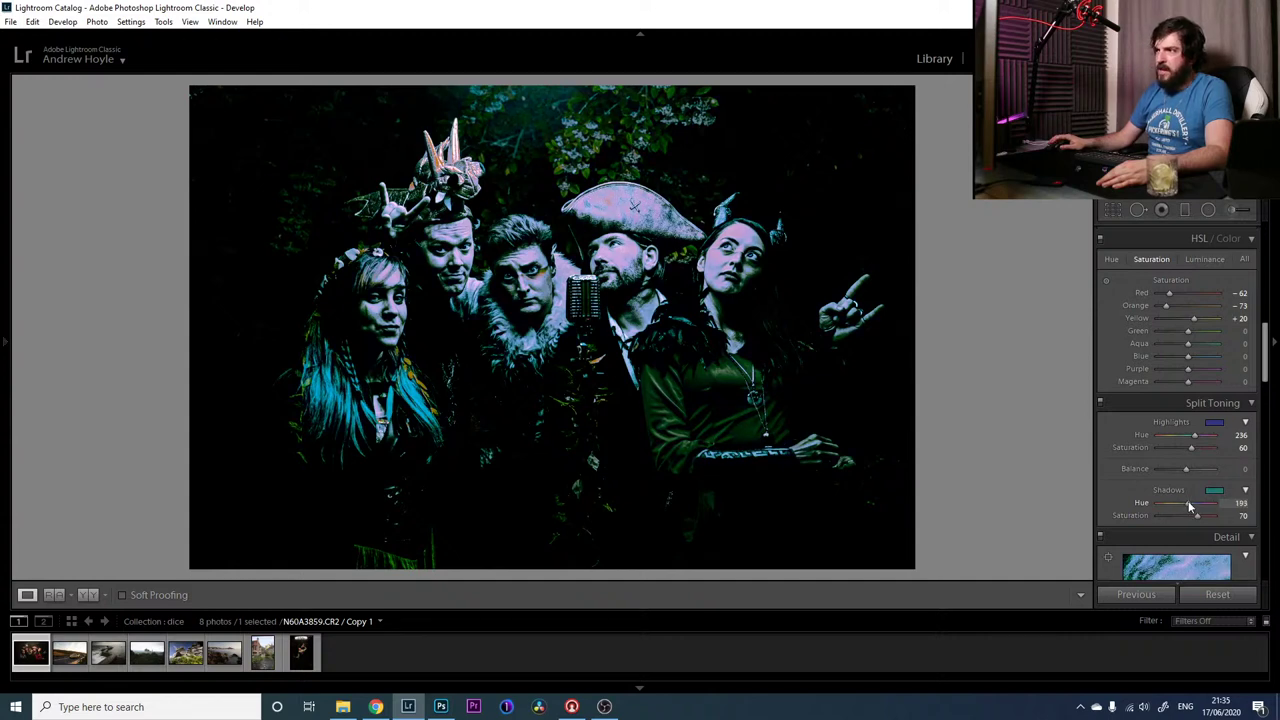
{"action": "left_click_drag", "start_coordinate": [1189, 507], "coordinate": [1161, 503]}
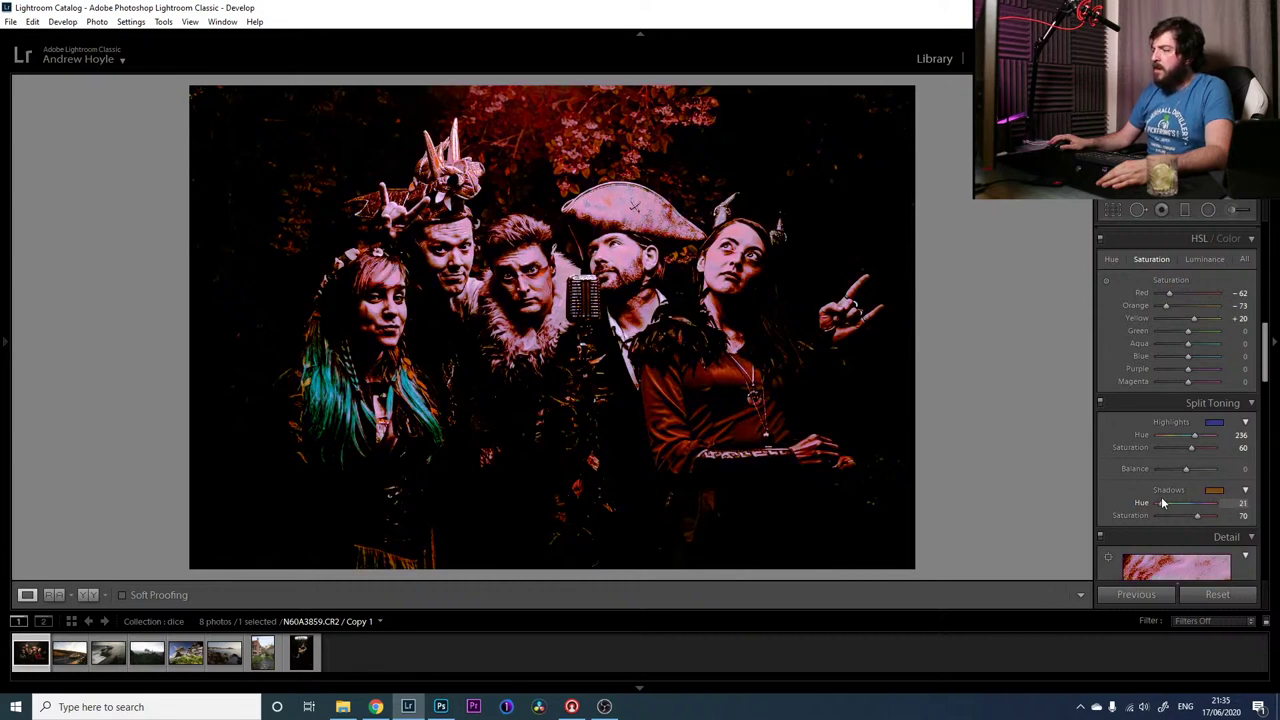
{"action": "left_click_drag", "start_coordinate": [1161, 500], "coordinate": [1161, 500]}
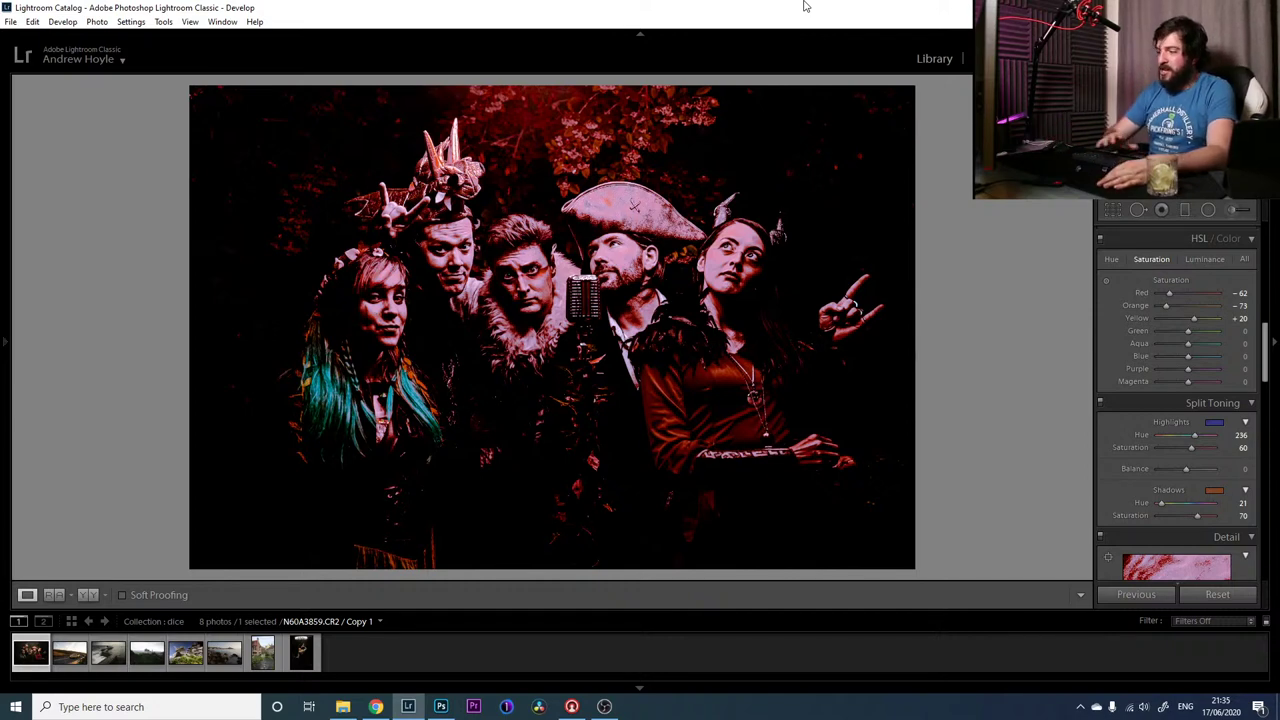
In the camera calibration, set the Red Primary hue to +81 and its saturation to −19
{"action": "left_click_drag", "start_coordinate": [1266, 356], "coordinate": [1267, 523]}
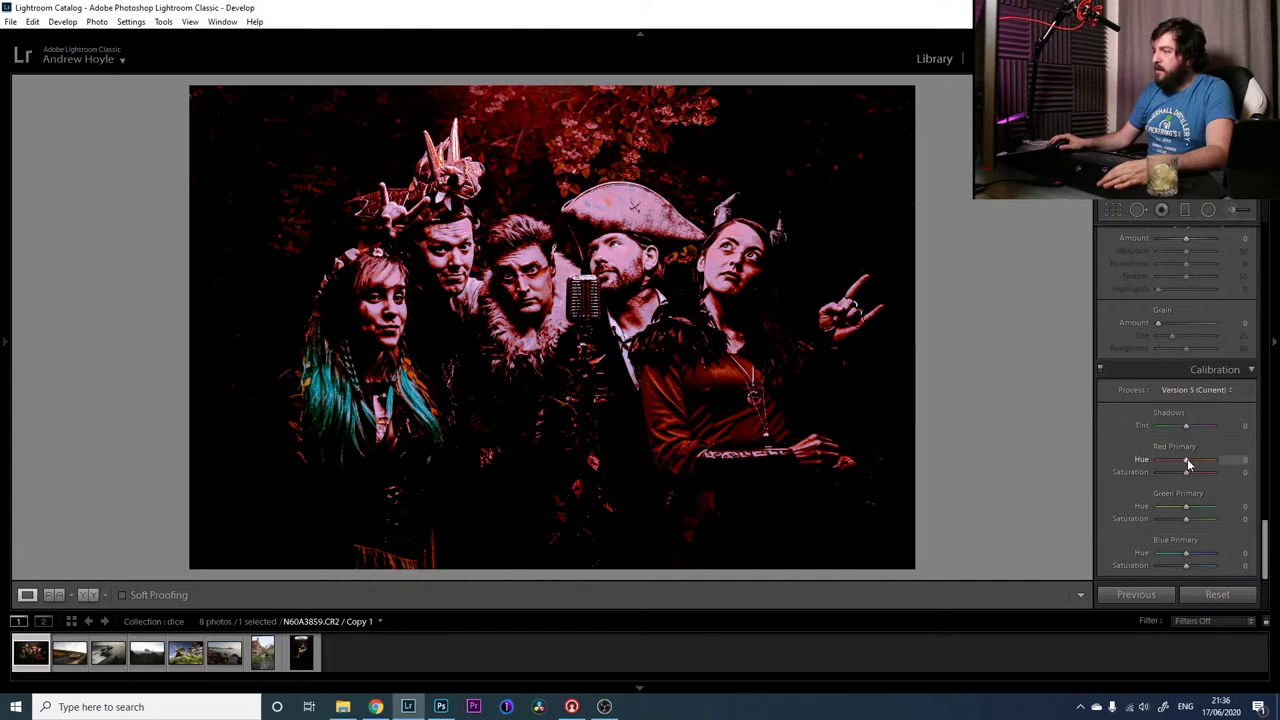
{"action": "left_click_drag", "start_coordinate": [1187, 462], "coordinate": [1189, 463]}
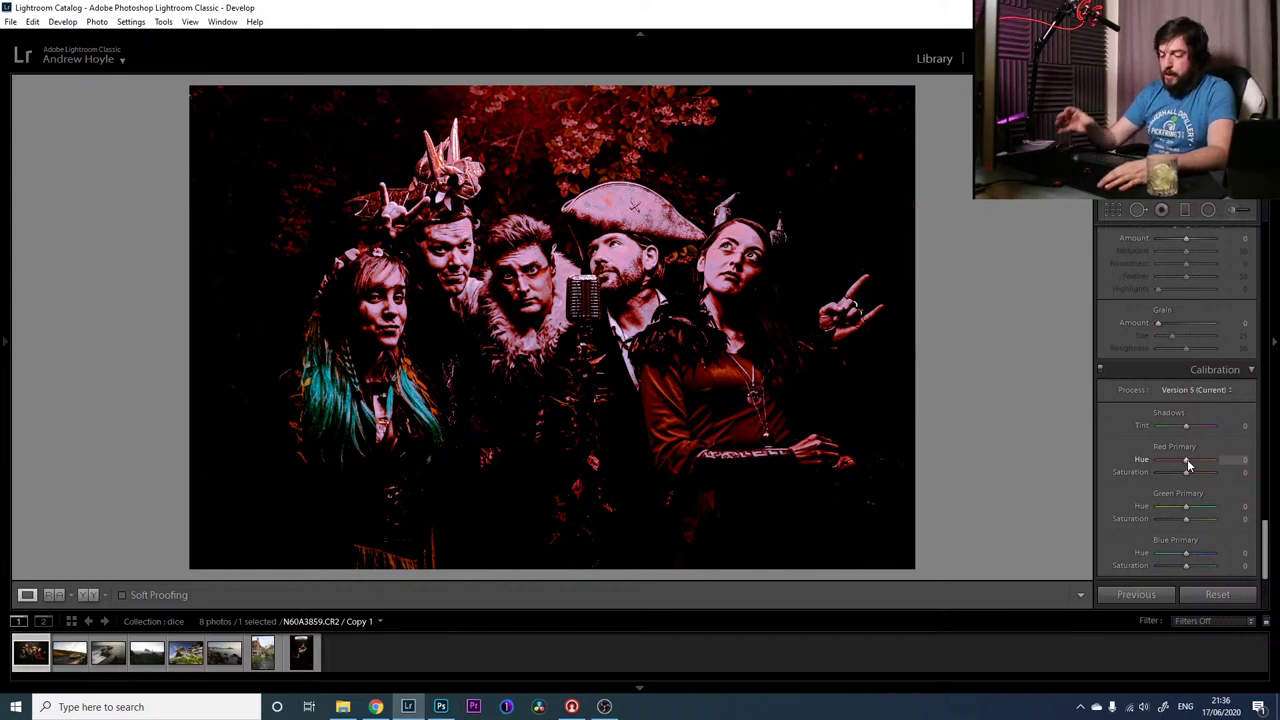
{"action": "left_click_drag", "start_coordinate": [1188, 463], "coordinate": [1212, 467]}
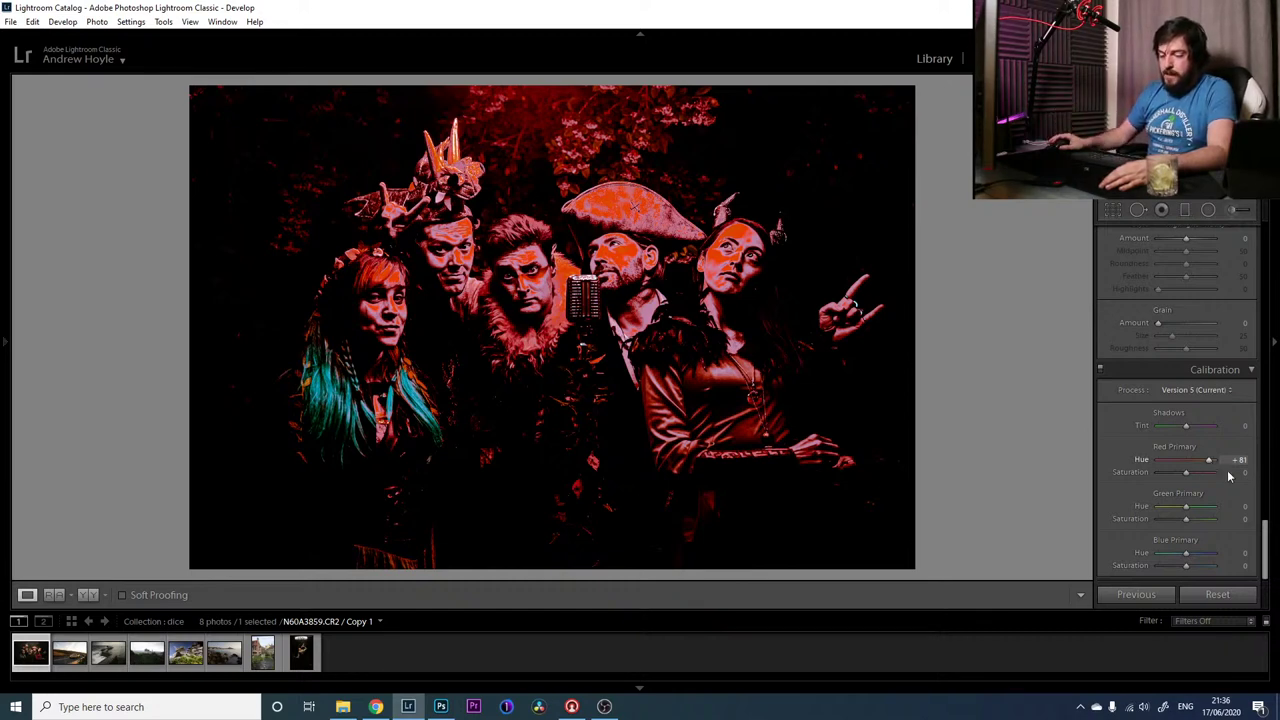
{"action": "left_click_drag", "start_coordinate": [1186, 471], "coordinate": [1184, 470]}
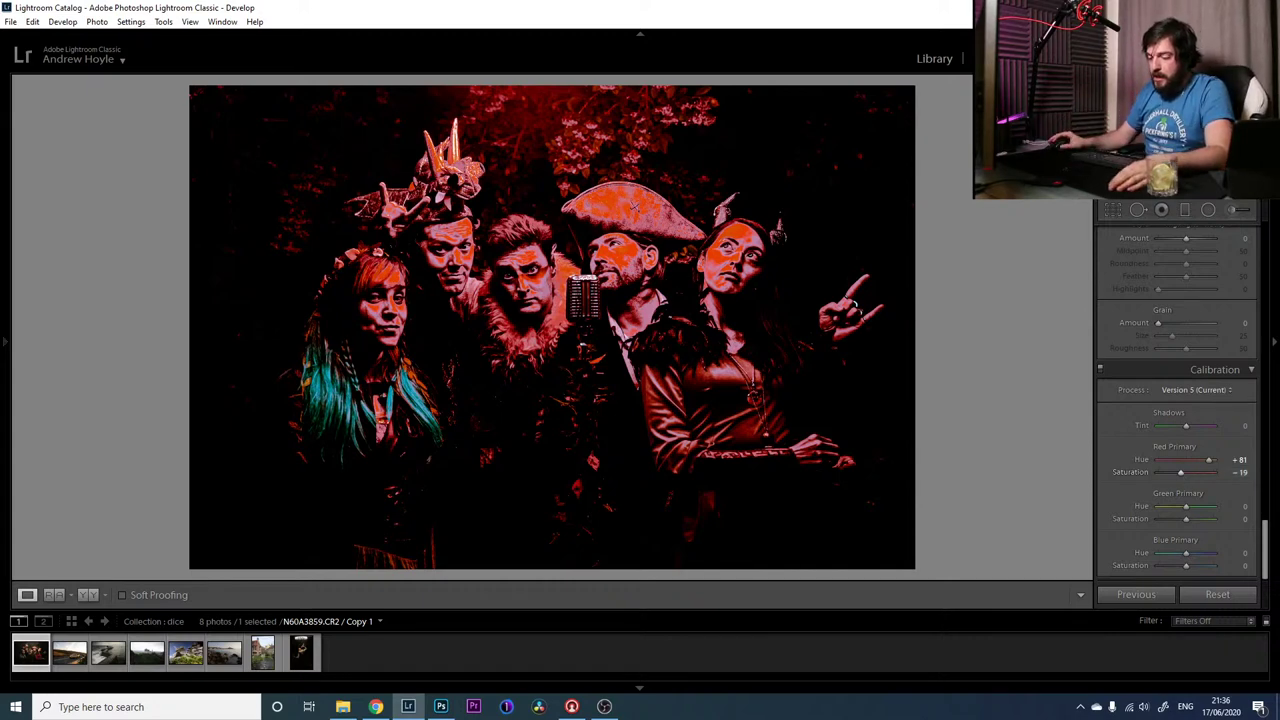
Set the calibration's Green Primary hue to +29 and its saturation to +50
{"action": "left_click", "coordinate": [1199, 507]}
{"action": "left_click_drag", "start_coordinate": [1199, 507], "coordinate": [1195, 508]}
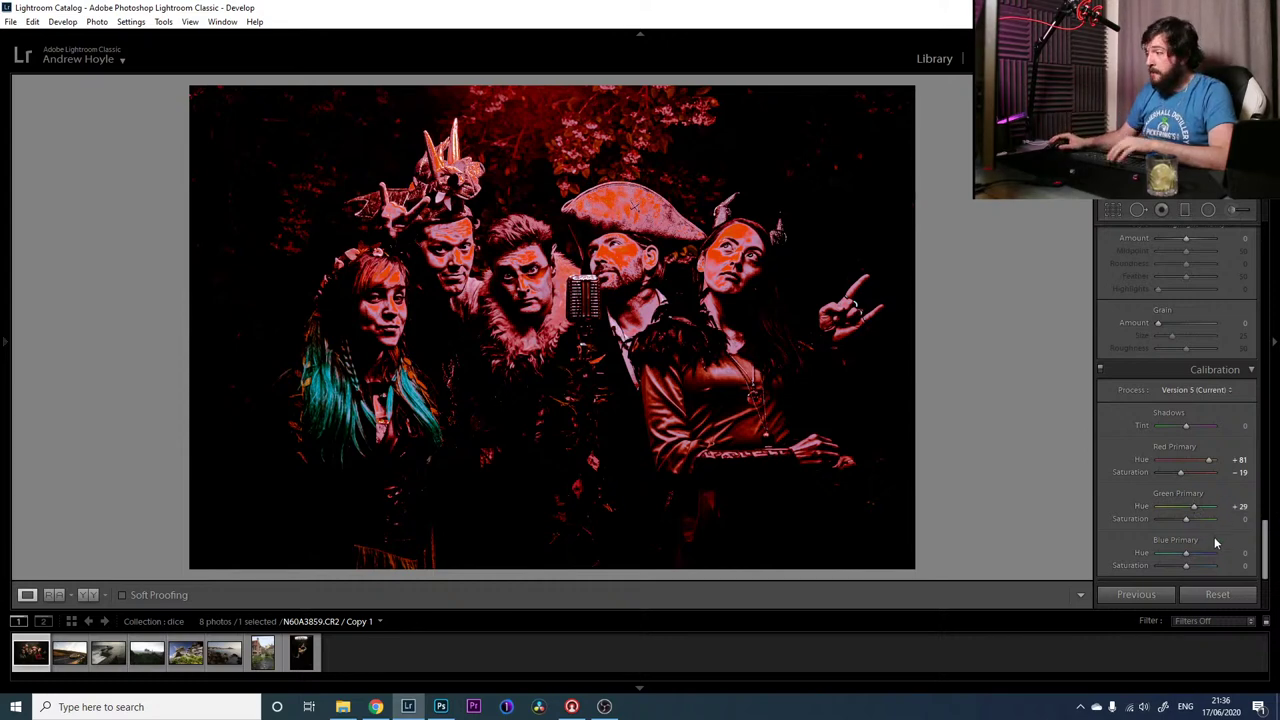
{"action": "left_click", "coordinate": [1203, 520]}
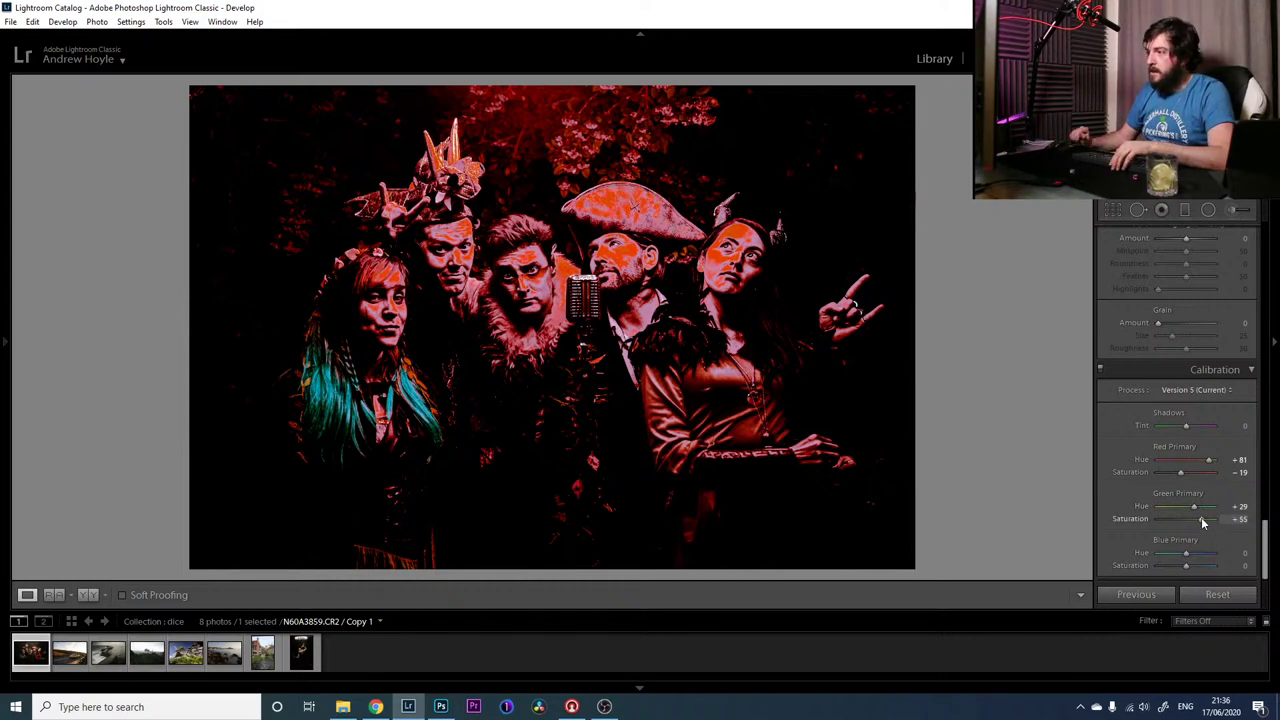
{"action": "left_click_drag", "start_coordinate": [1203, 522], "coordinate": [1201, 522]}
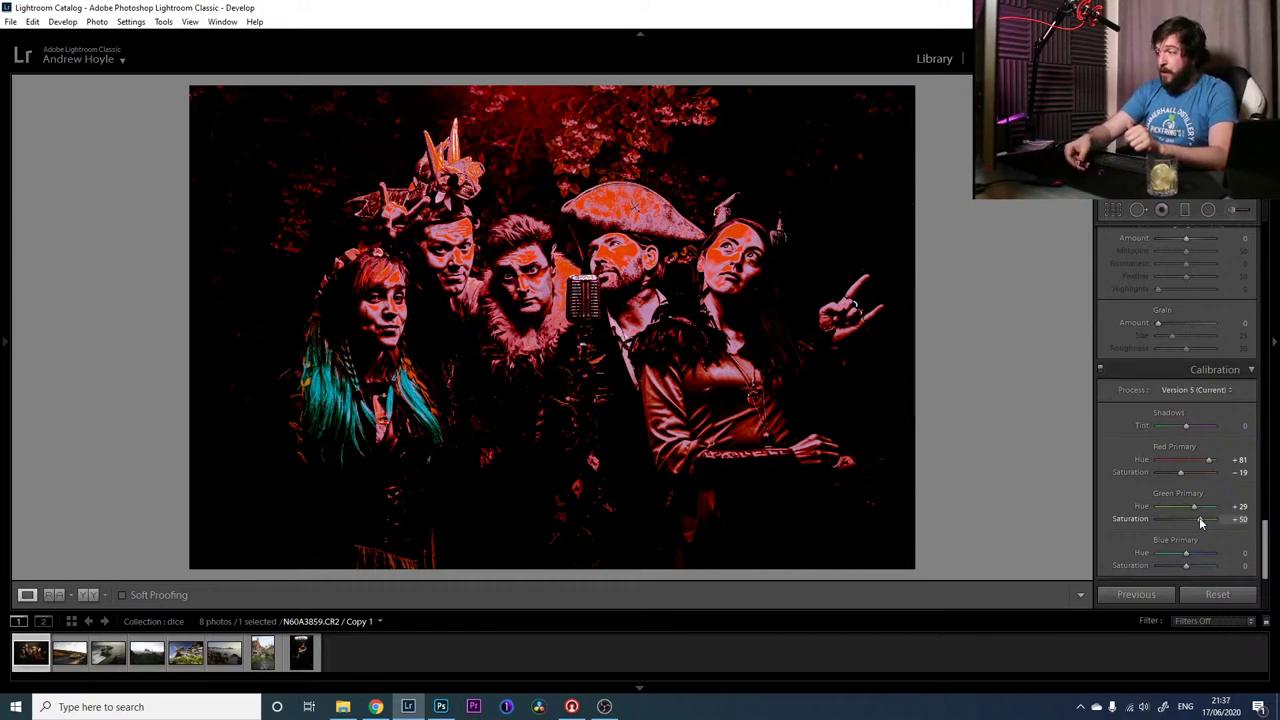
Set the calibration's Blue Primary hue to −29 and its saturation to −29
{"action": "left_click", "coordinate": [1184, 556]}
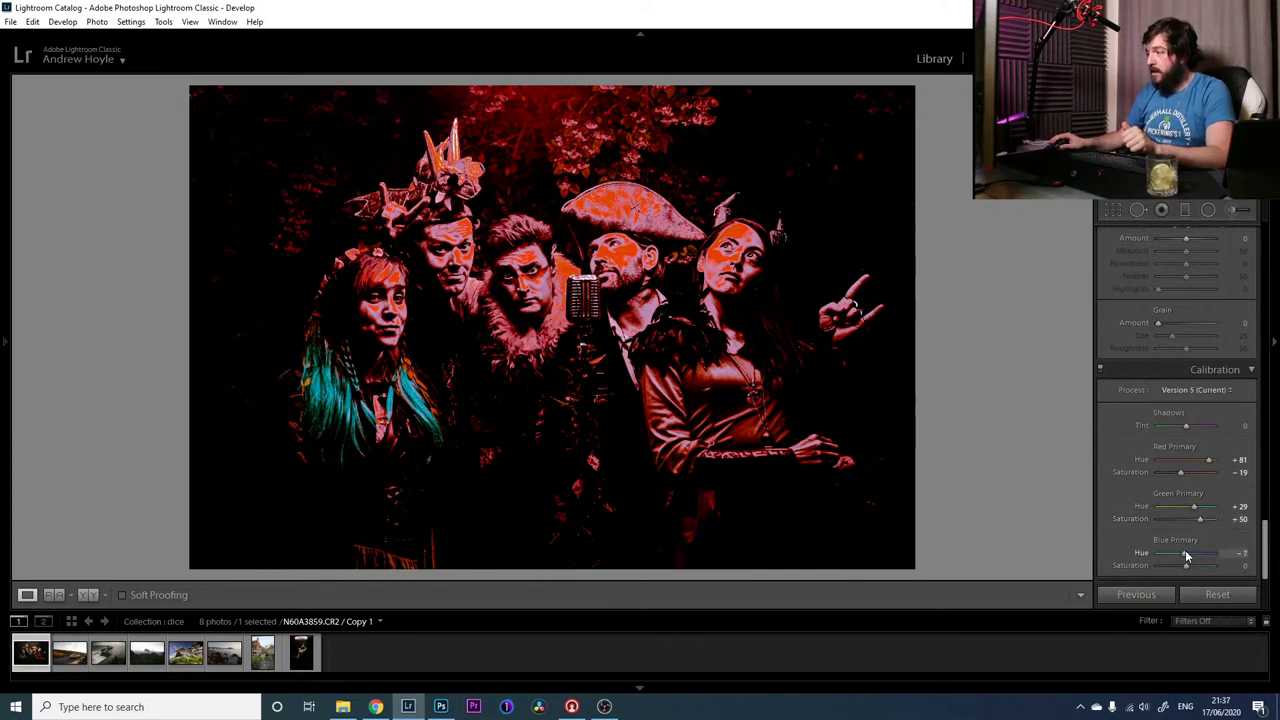
{"action": "left_click_drag", "start_coordinate": [1184, 556], "coordinate": [1180, 556]}
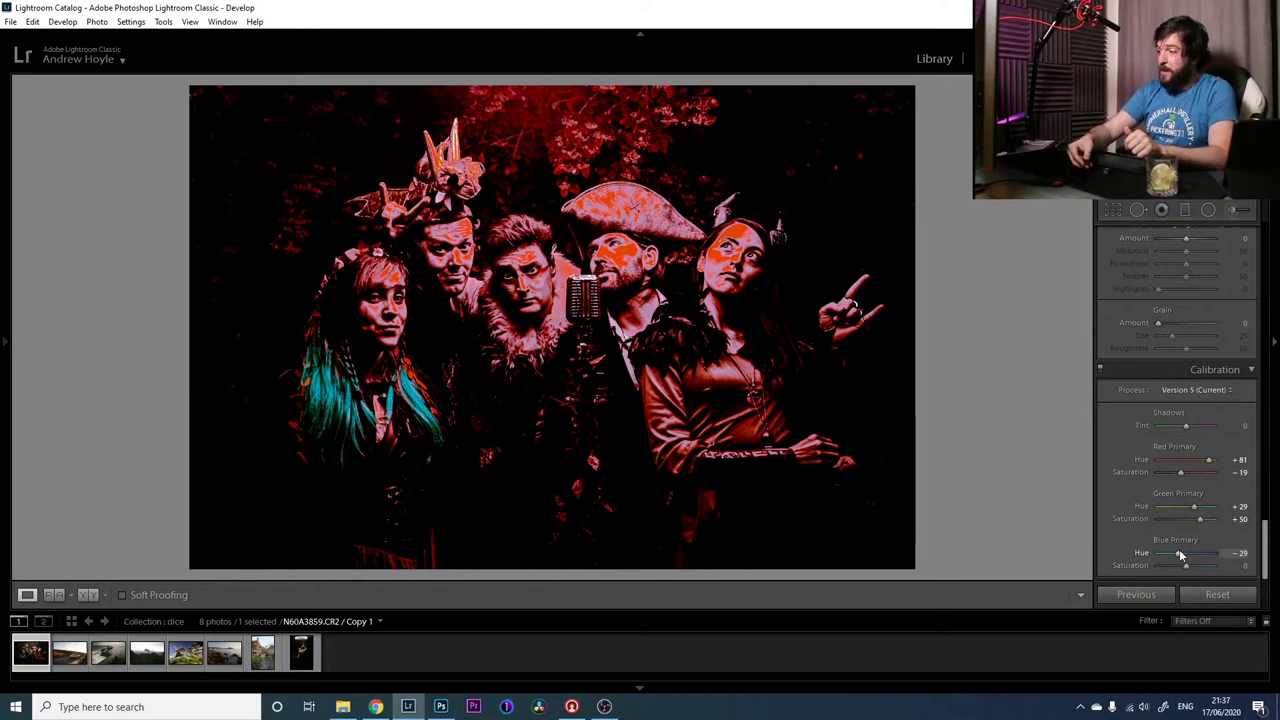
{"action": "left_click", "coordinate": [1178, 566]}
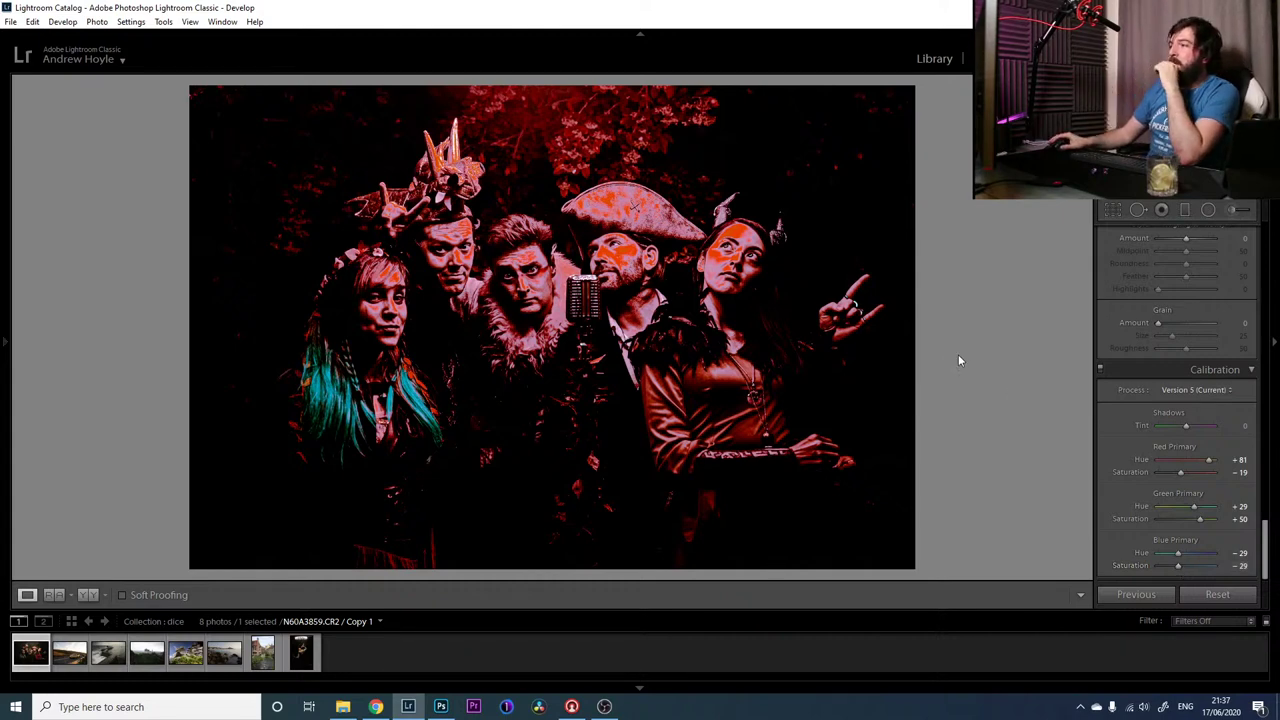
Compare the photo with and without the Calibration adjustments several times, and leave them switched off
{"action": "left_click", "coordinate": [1101, 371]}
{"action": "left_click", "coordinate": [1101, 371]}
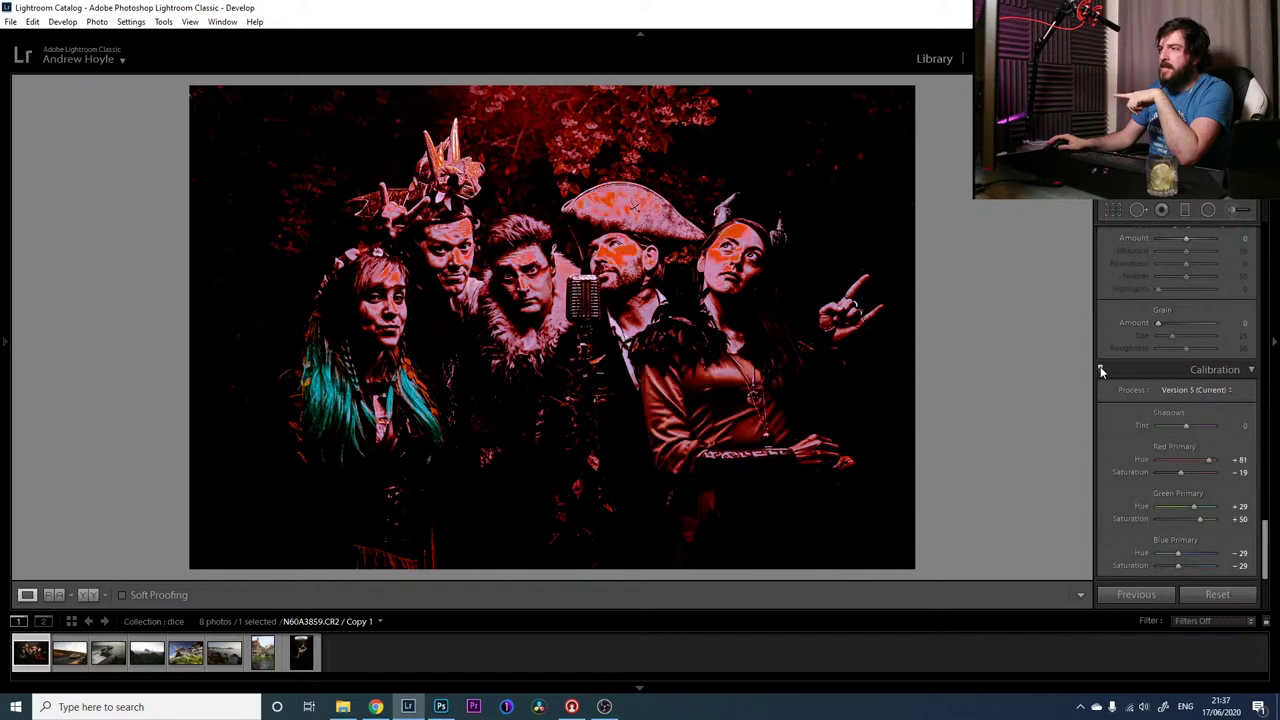
{"action": "left_click", "coordinate": [1101, 371]}
{"action": "left_click", "coordinate": [1101, 371]}
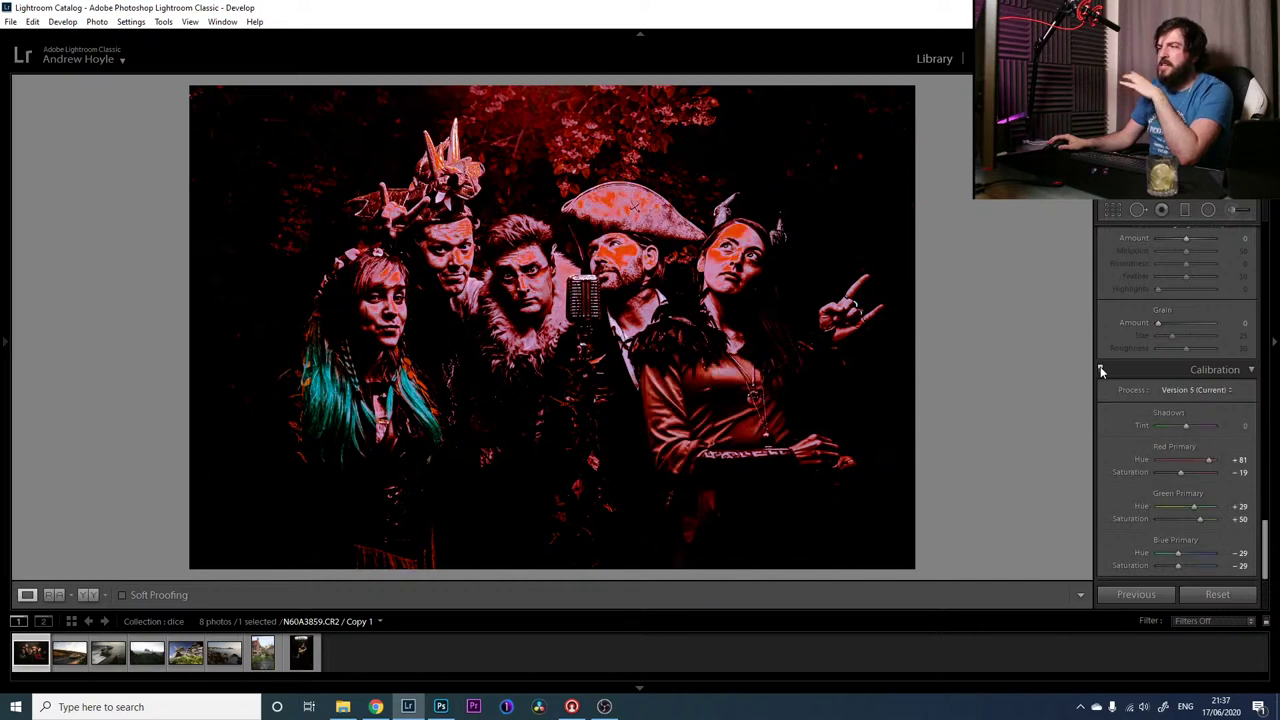
{"action": "left_click", "coordinate": [1101, 371]}
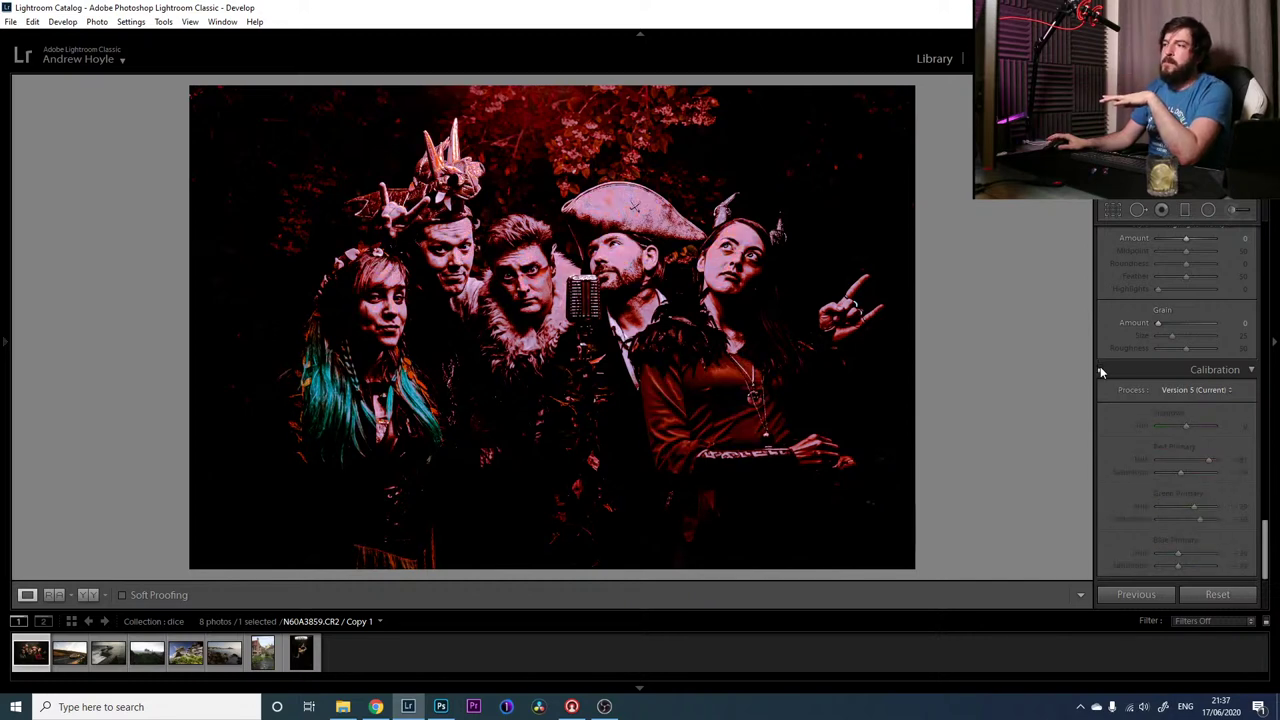
{"action": "left_click", "coordinate": [1101, 371]}
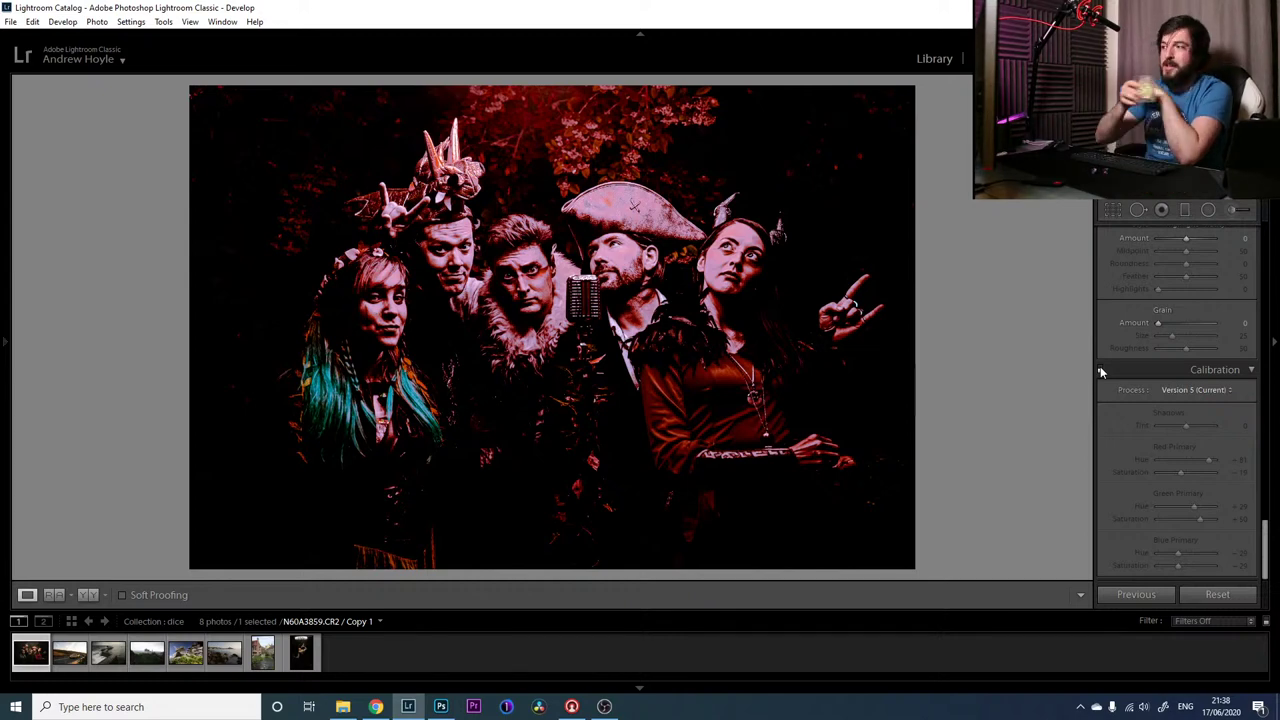
Open the export settings for the group portrait and turn off the subfolder and file renaming options
{"action": "right_click", "coordinate": [620, 292]}
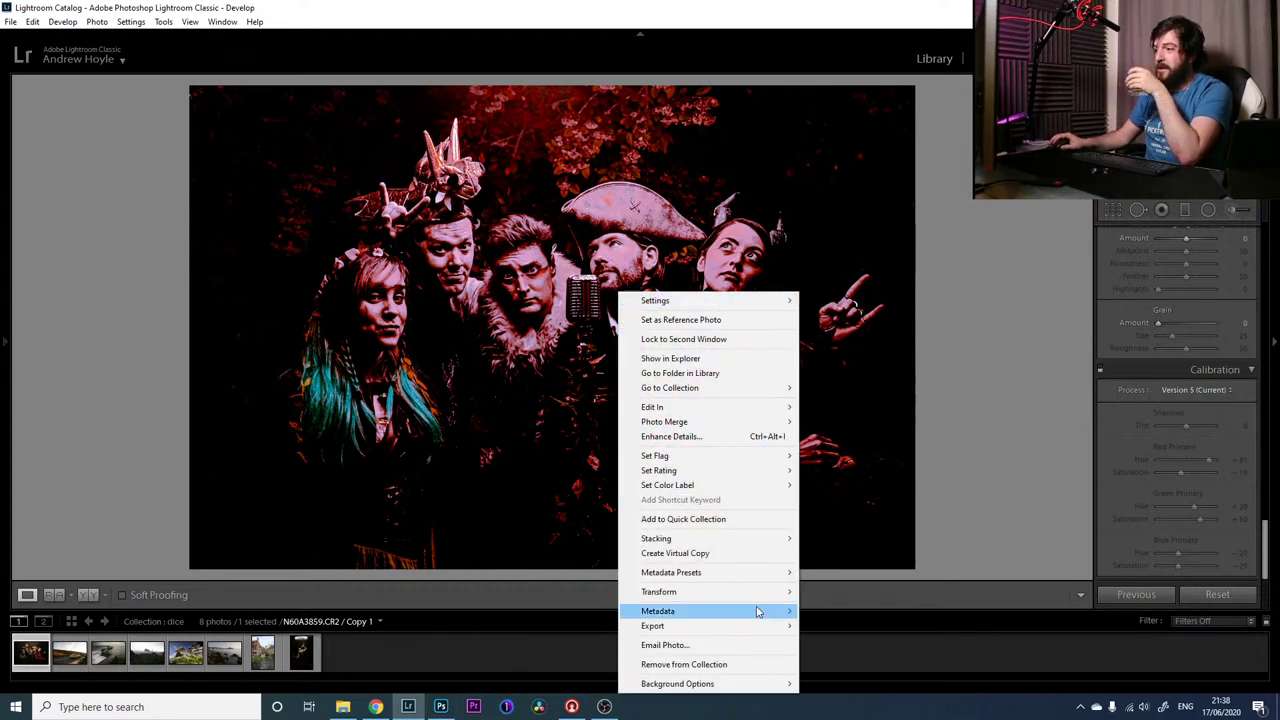
{"action": "mouse_move", "coordinate": [763, 627]}
{"action": "left_click", "coordinate": [843, 490]}
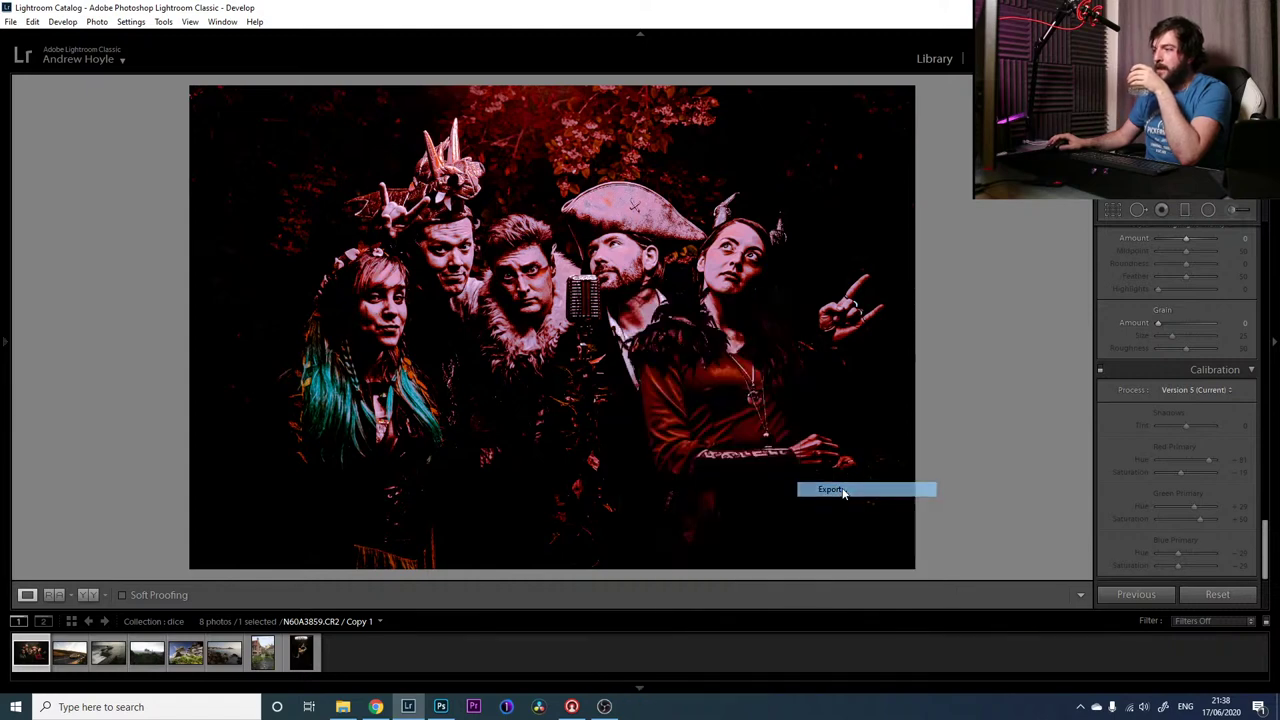
{"action": "left_click", "coordinate": [633, 351]}
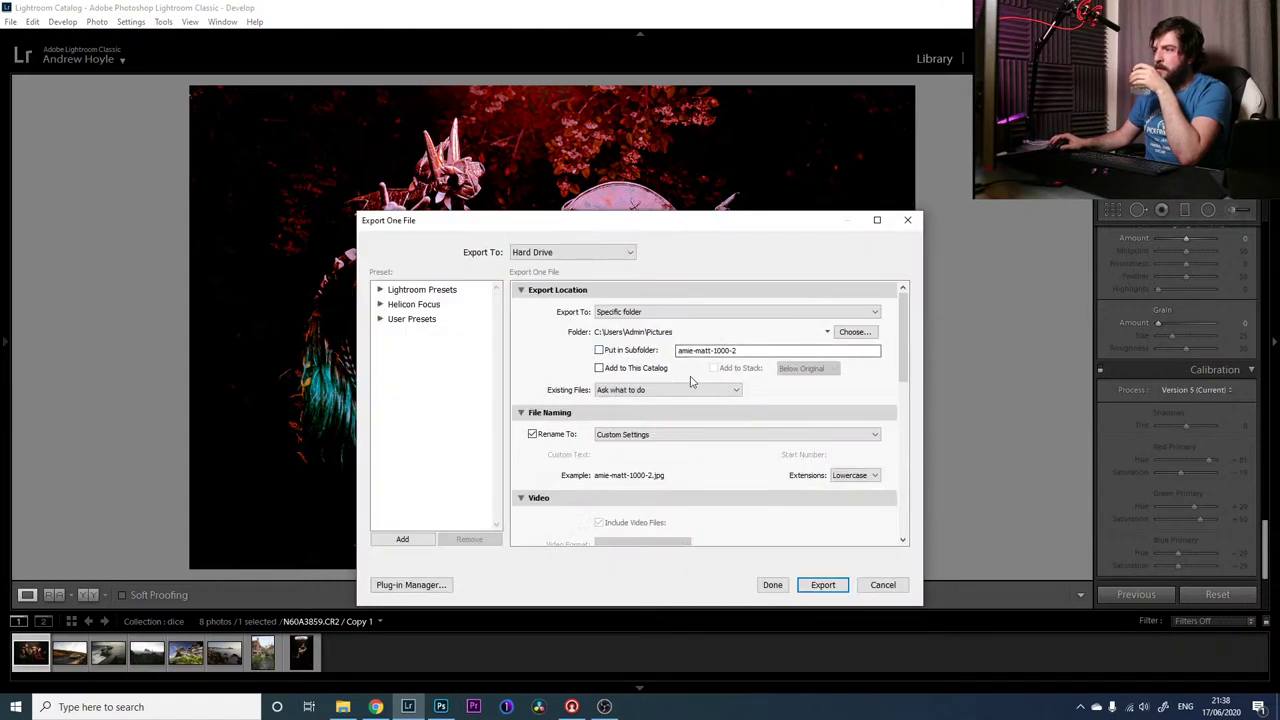
{"action": "left_click", "coordinate": [533, 434]}
Turn off Resize to Fit for the exported JPEG and review the remaining export settings
{"action": "scroll", "coordinate": [615, 383], "scroll_direction": "down", "scroll_amount": 5}
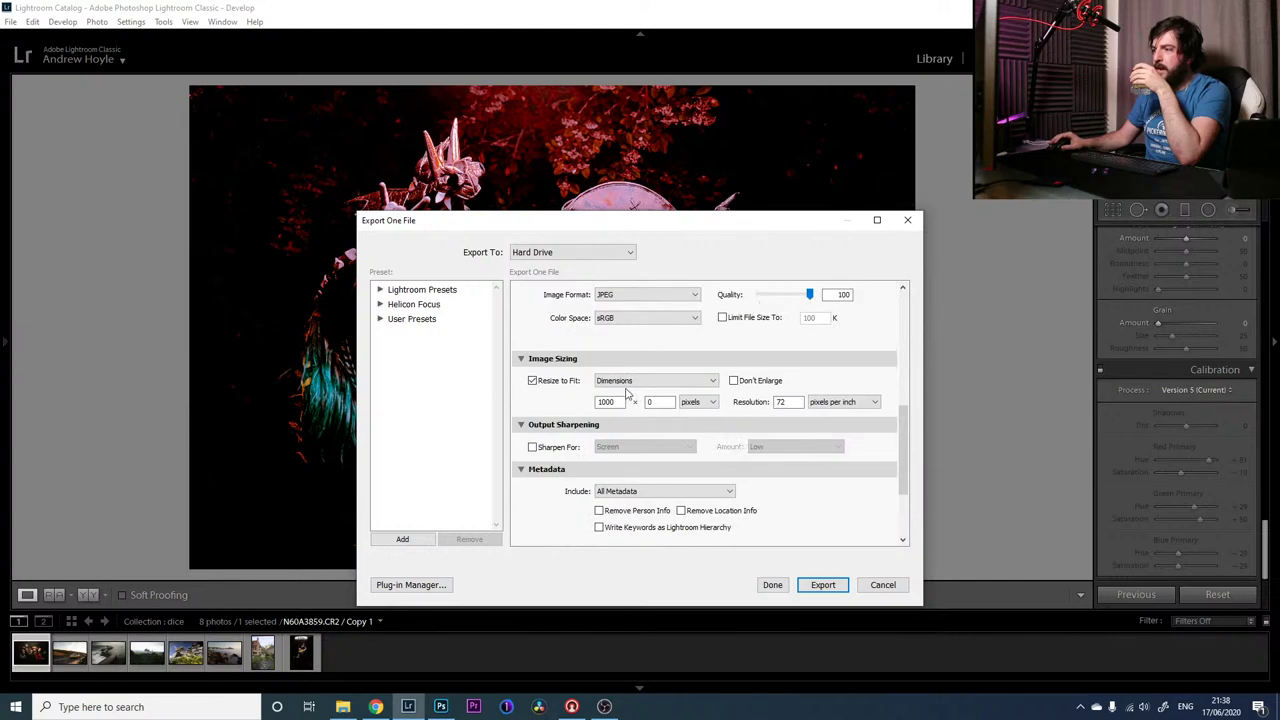
{"action": "left_click", "coordinate": [560, 388]}
{"action": "scroll", "coordinate": [727, 468], "scroll_direction": "up", "scroll_amount": 3}
{"action": "scroll", "coordinate": [727, 468], "scroll_direction": "down", "scroll_amount": 5}
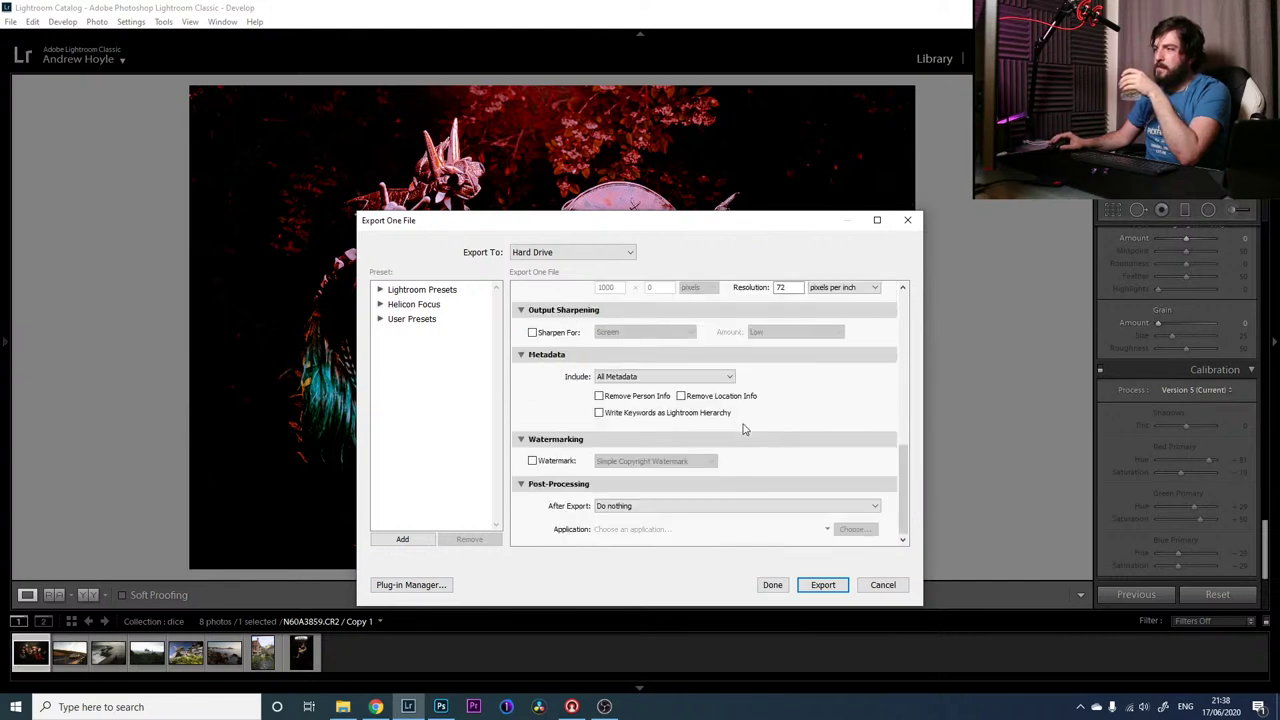
Export the group portrait with the current export settings
{"action": "left_click", "coordinate": [823, 585]}
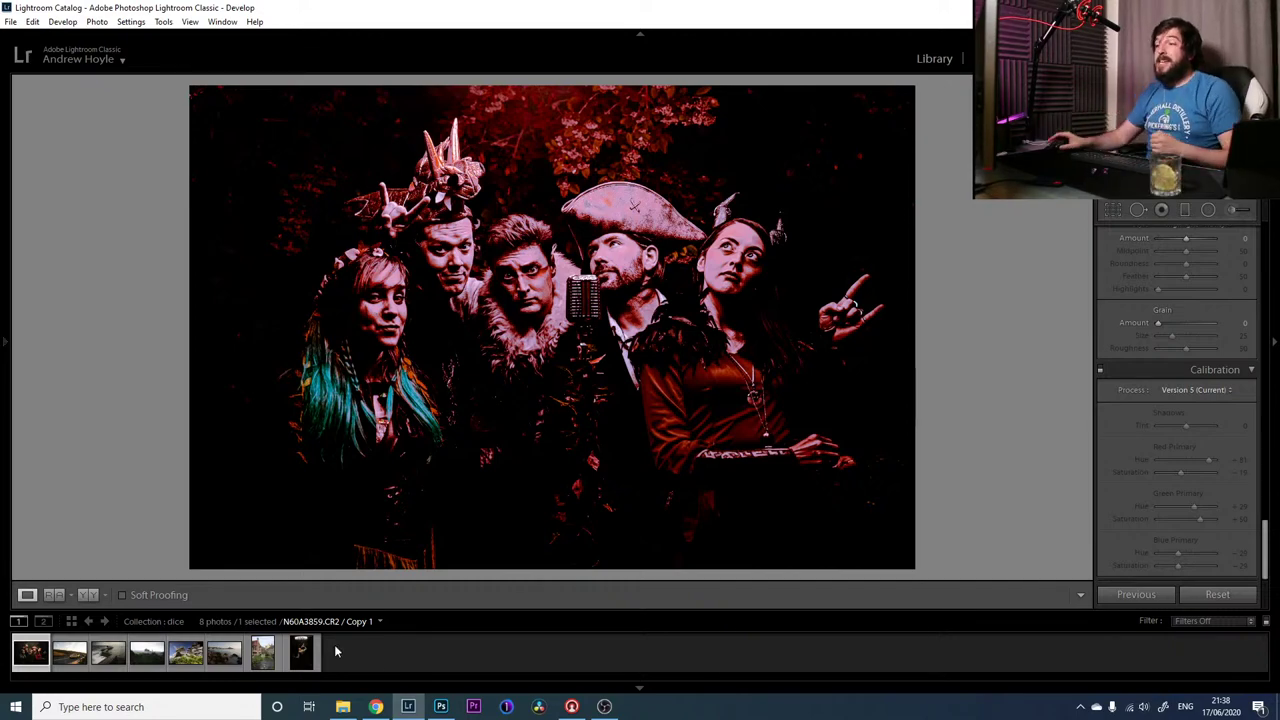
{"action": "left_click", "coordinate": [334, 382]}
{"action": "left_click", "coordinate": [376, 410]}
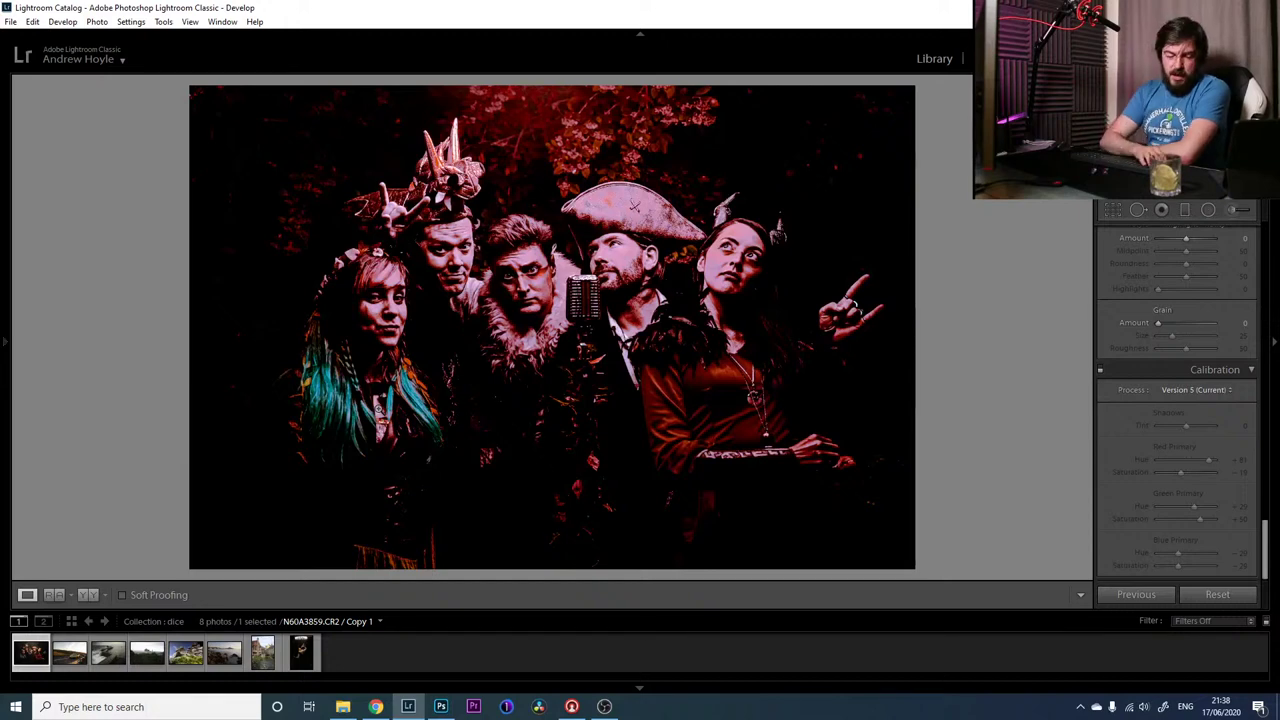
Compare the edited group portrait with its unedited version several times, ending on the edited view
{"action": "key", "text": "backslash"}
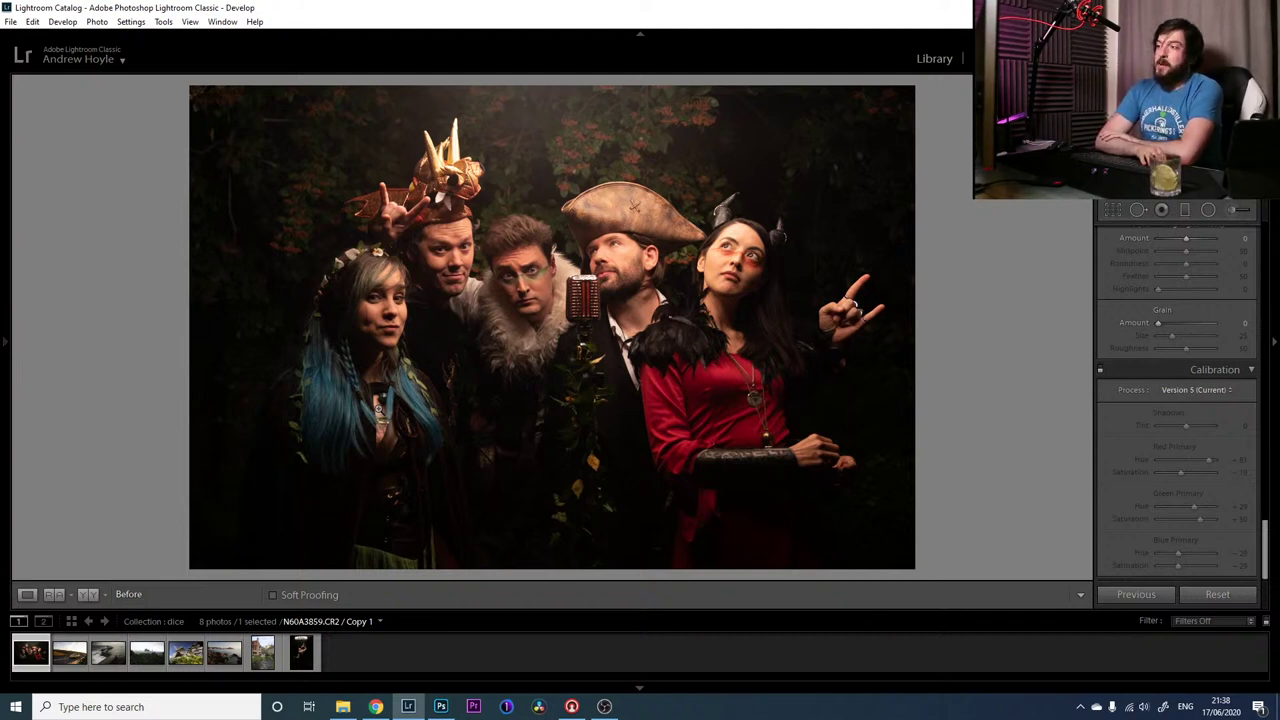
{"action": "key", "text": "backslash"}
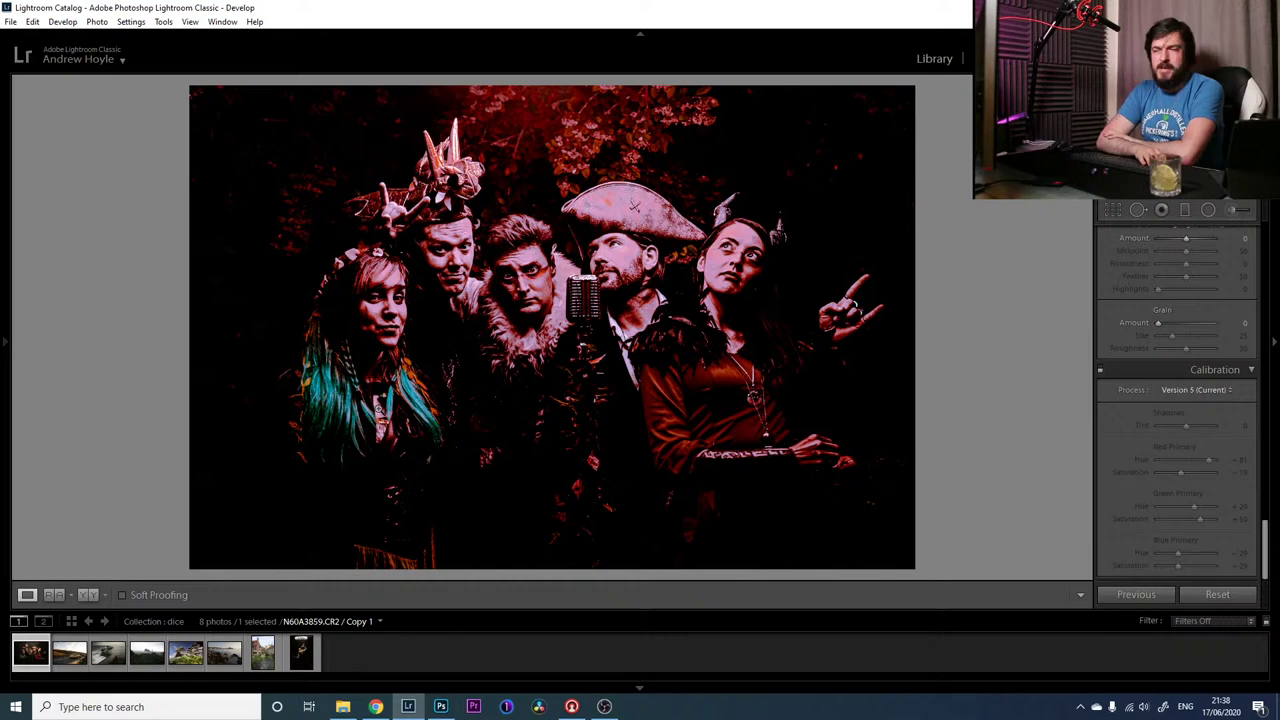
{"action": "key", "text": "backslash"}
{"action": "key", "text": "backslash"}
{"action": "key", "text": "backslash"}
{"action": "key", "text": "backslash"}
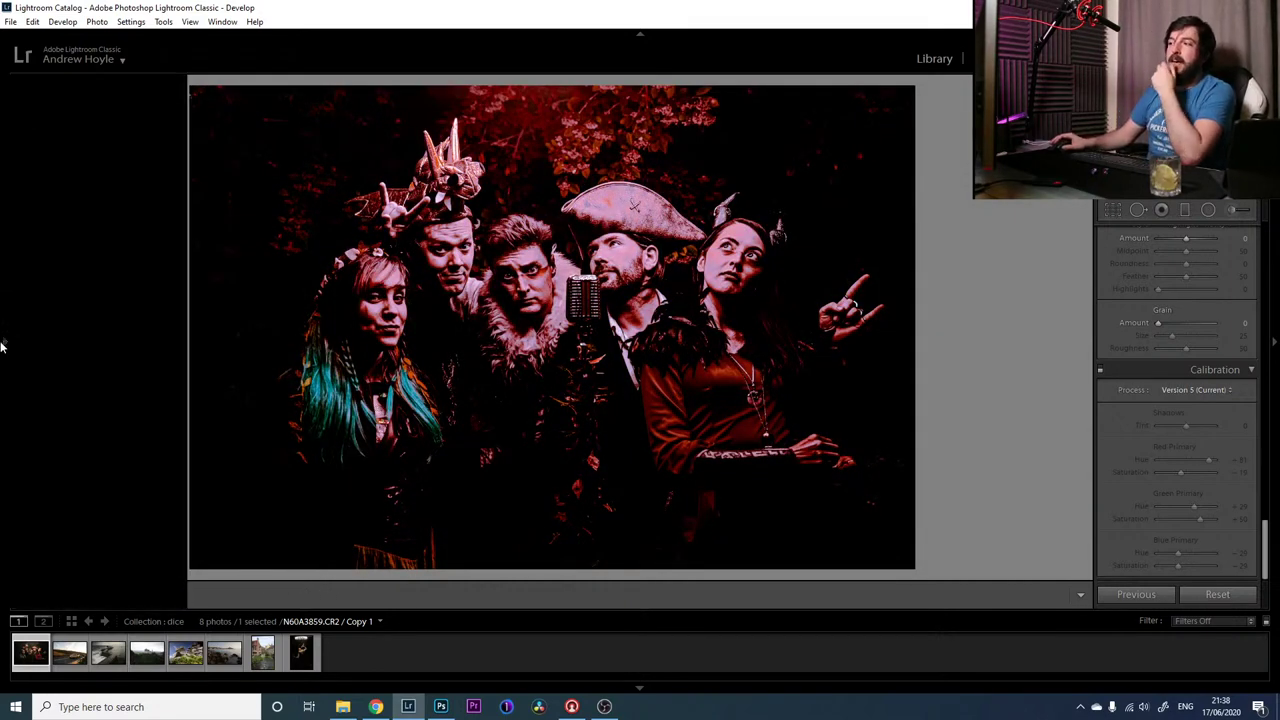
Select the yellow sports car photo for editing and set its Highlights to +90
{"action": "left_click", "coordinate": [76, 662]}
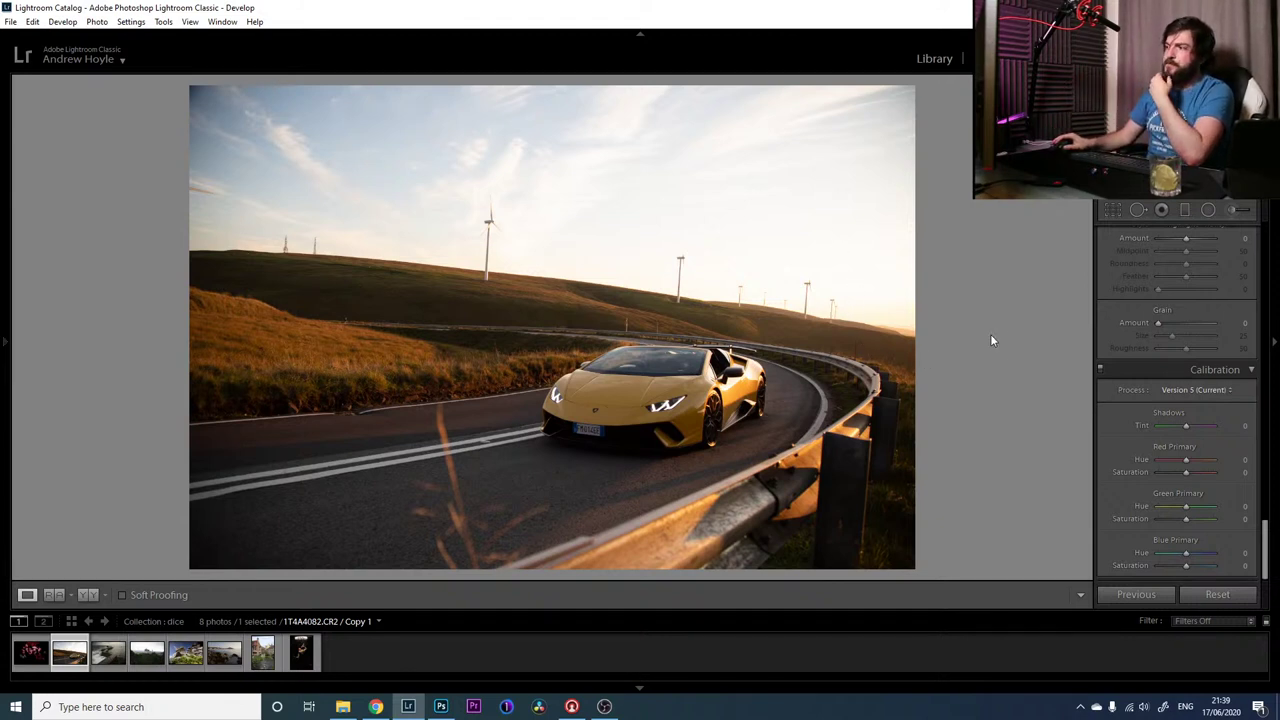
{"action": "scroll", "coordinate": [1238, 460], "scroll_direction": "up", "scroll_amount": 10}
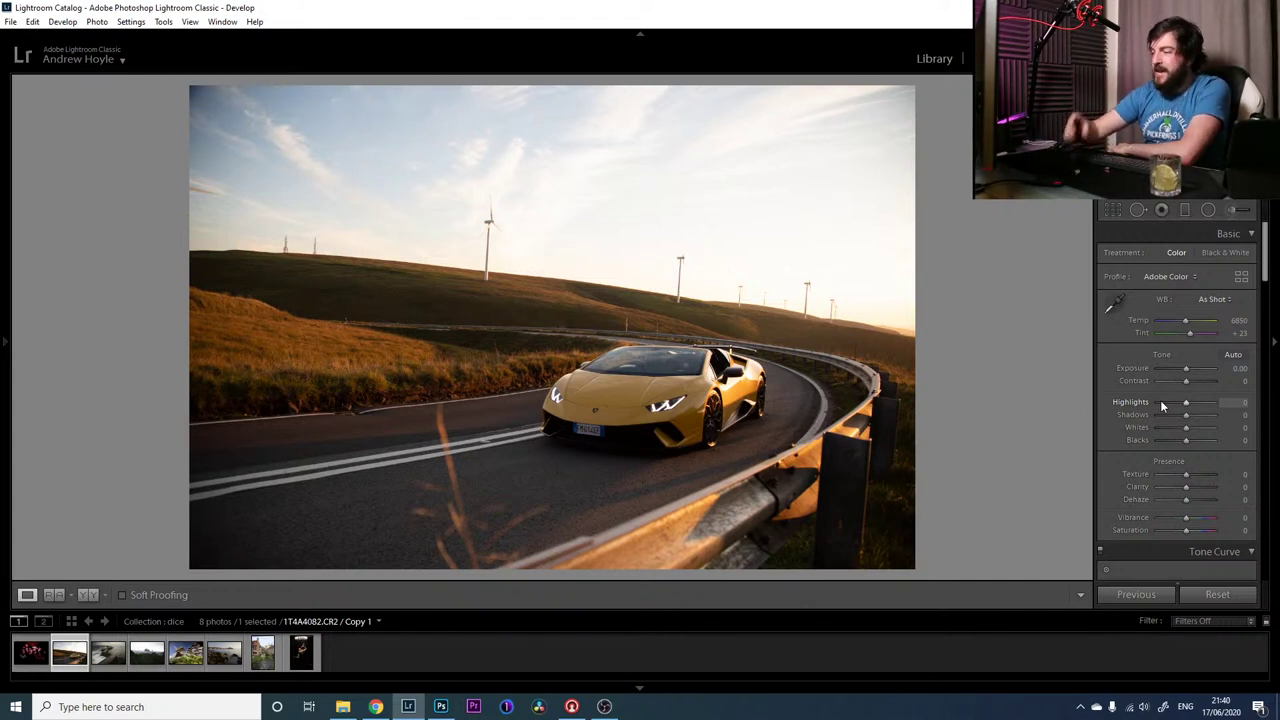
{"action": "left_click", "coordinate": [1206, 403]}
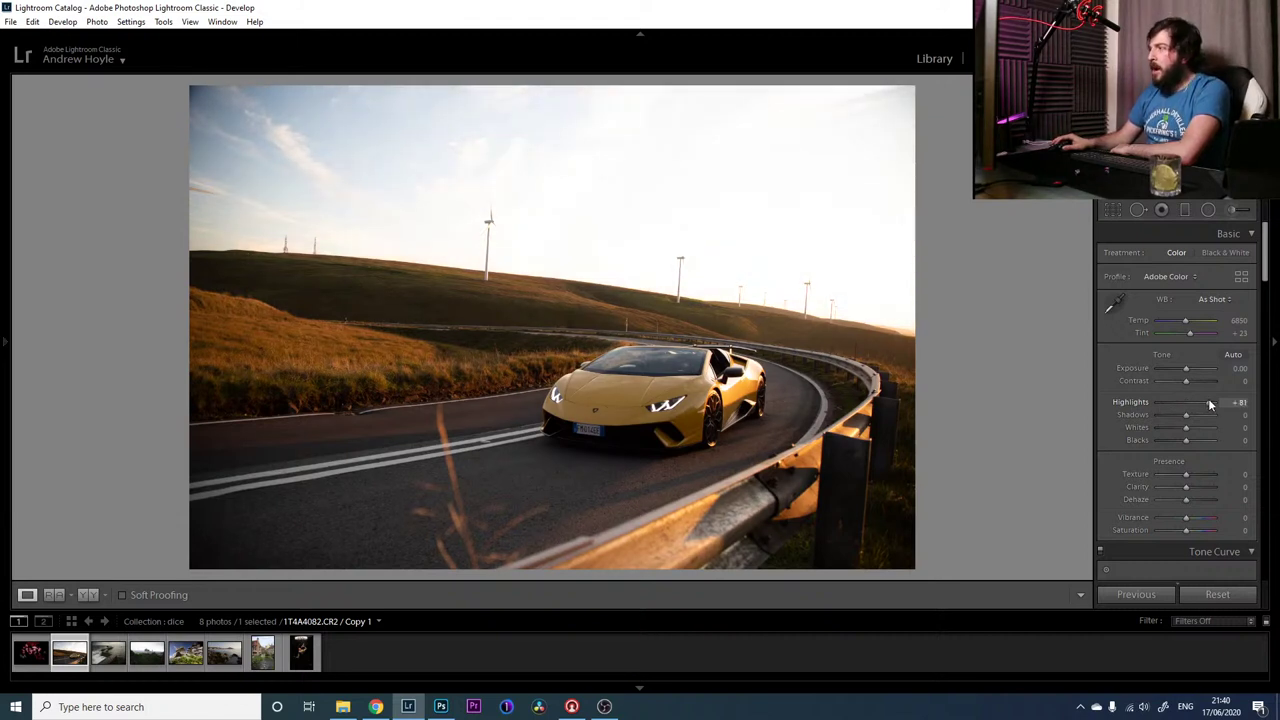
{"action": "left_click_drag", "start_coordinate": [1213, 402], "coordinate": [1140, 398]}
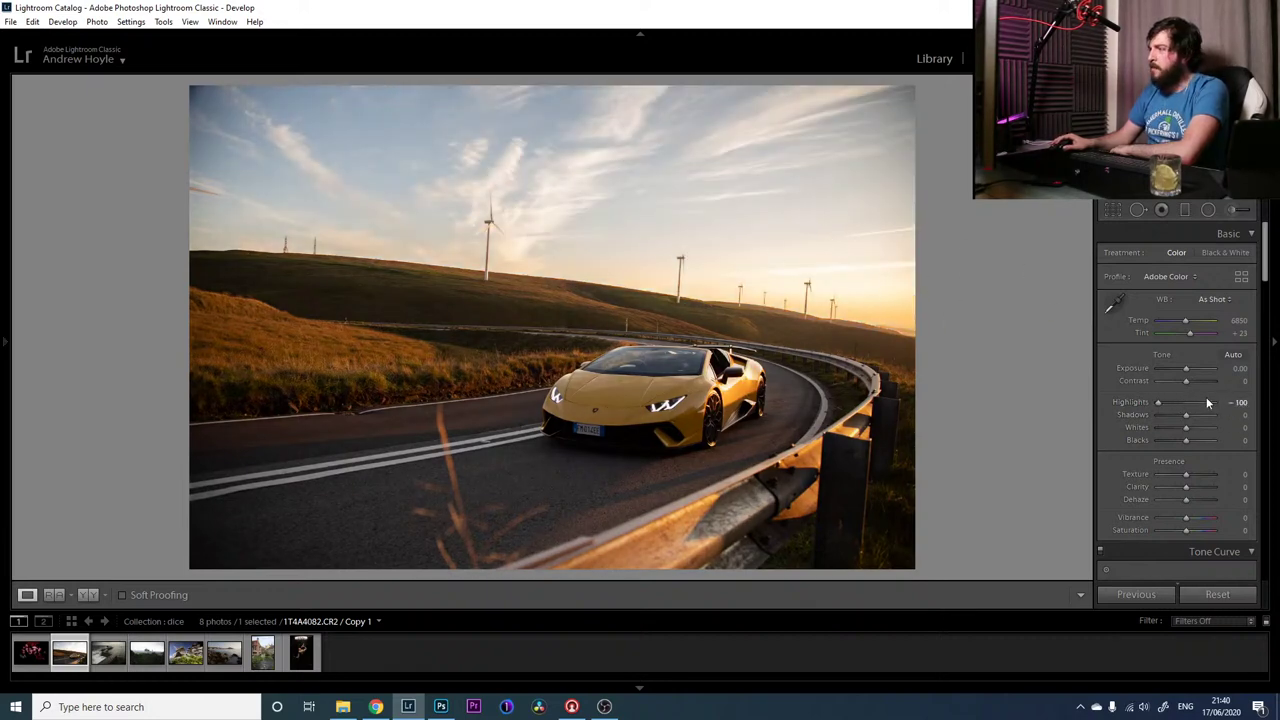
{"action": "left_click_drag", "start_coordinate": [1207, 407], "coordinate": [1213, 406]}
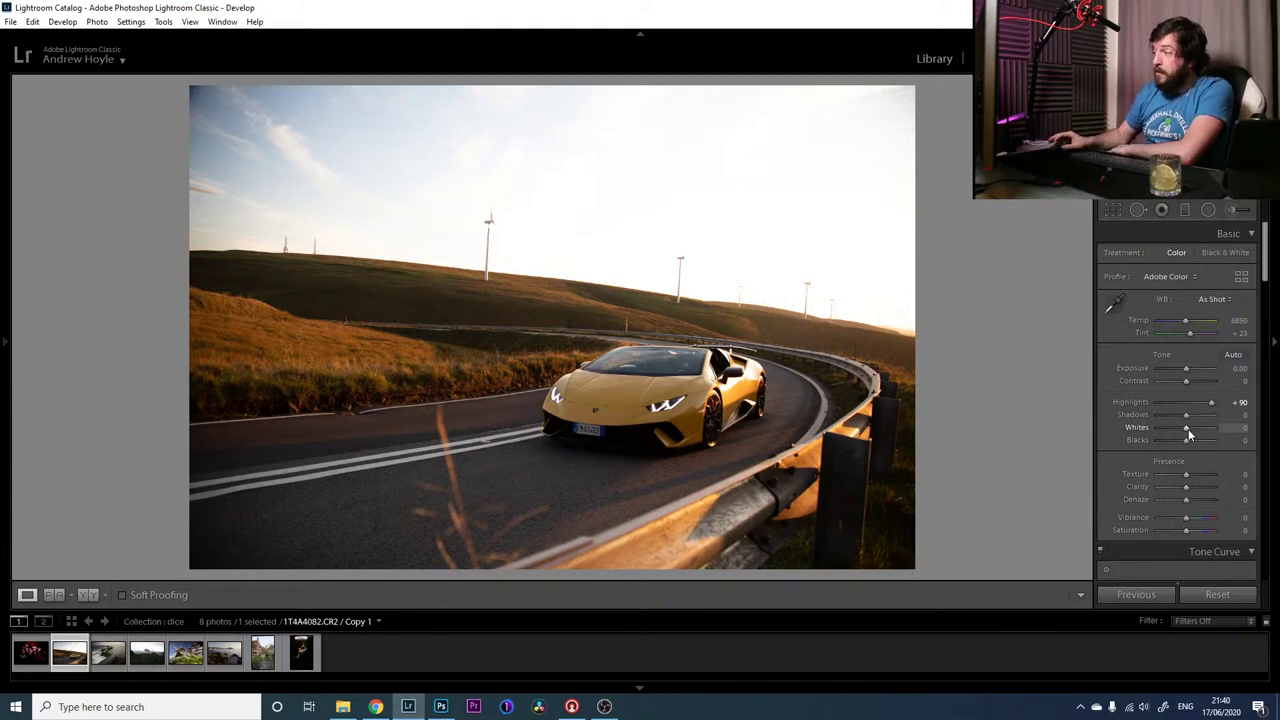
Set the car photo's basic Shadows to −21, Whites to +21 and Blacks to −52
{"action": "left_click_drag", "start_coordinate": [1185, 415], "coordinate": [1182, 419]}
{"action": "left_click", "coordinate": [1176, 415]}
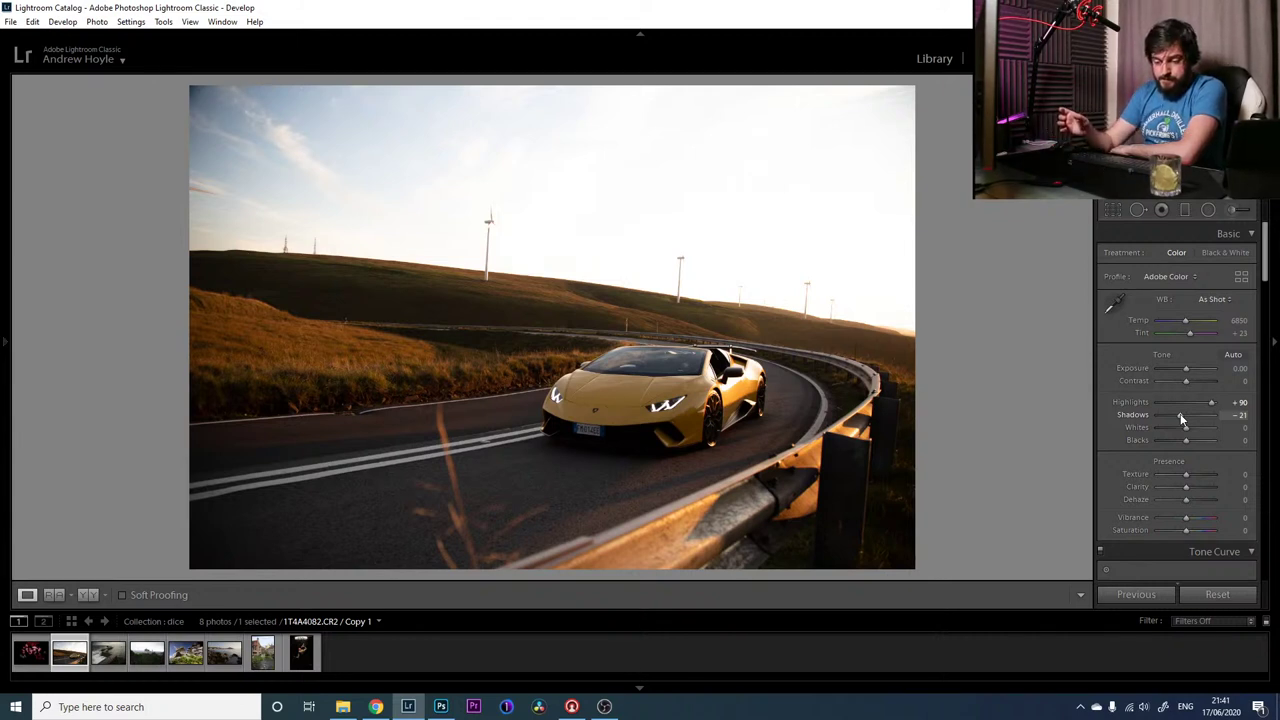
{"action": "left_click_drag", "start_coordinate": [1186, 427], "coordinate": [1197, 433]}
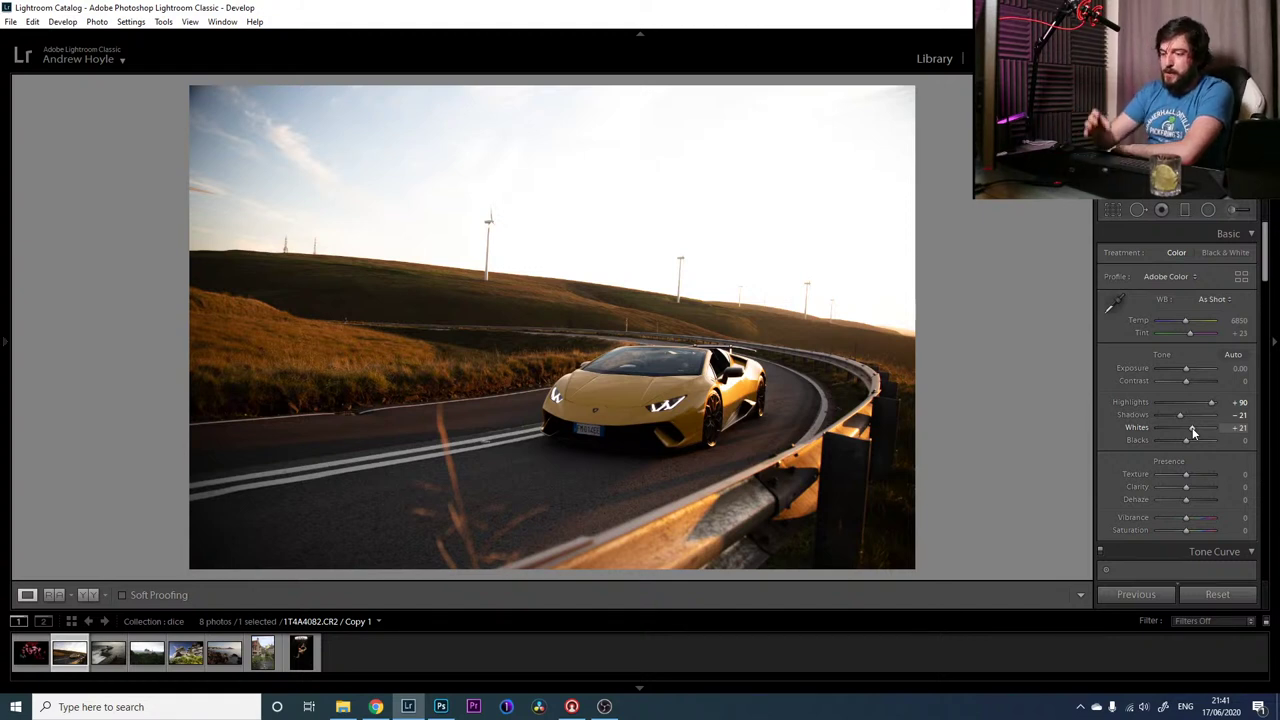
{"action": "left_click_drag", "start_coordinate": [1167, 440], "coordinate": [1171, 443]}
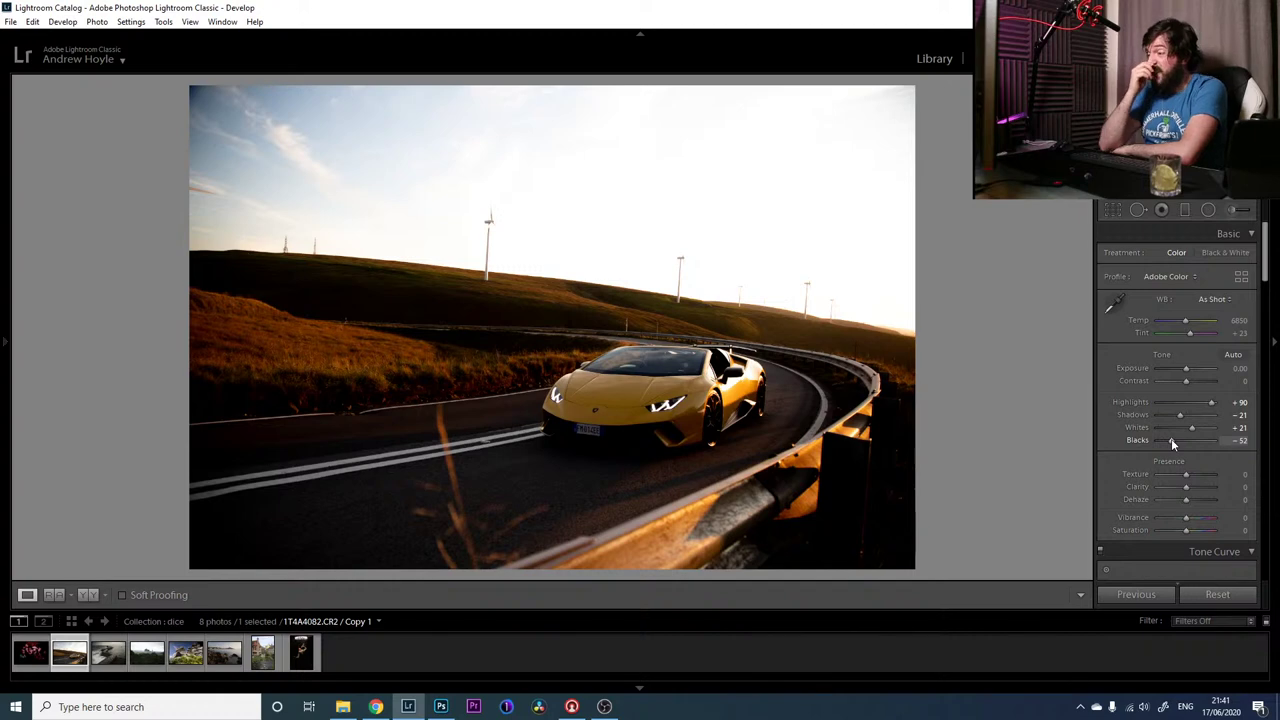
Compare the car photo before and after the tone adjustments repeatedly, ending on the edited view
{"action": "key", "text": "backslash"}
{"action": "key", "text": "backslash"}
{"action": "key", "text": "backslash"}
{"action": "key", "text": "backslash"}
{"action": "key", "text": "backslash"}
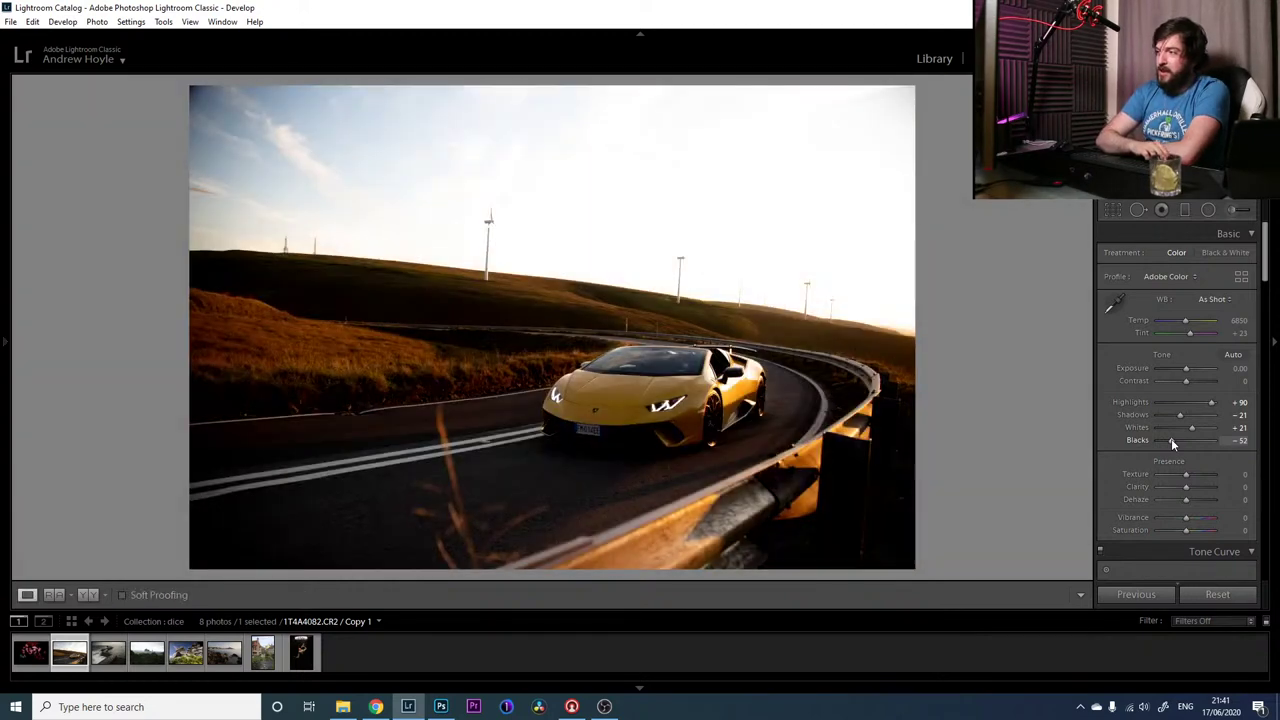
{"action": "key", "text": "backslash"}
{"action": "key", "text": "backslash"}
{"action": "key", "text": "backslash"}
{"action": "key", "text": "backslash"}
{"action": "key", "text": "backslash"}
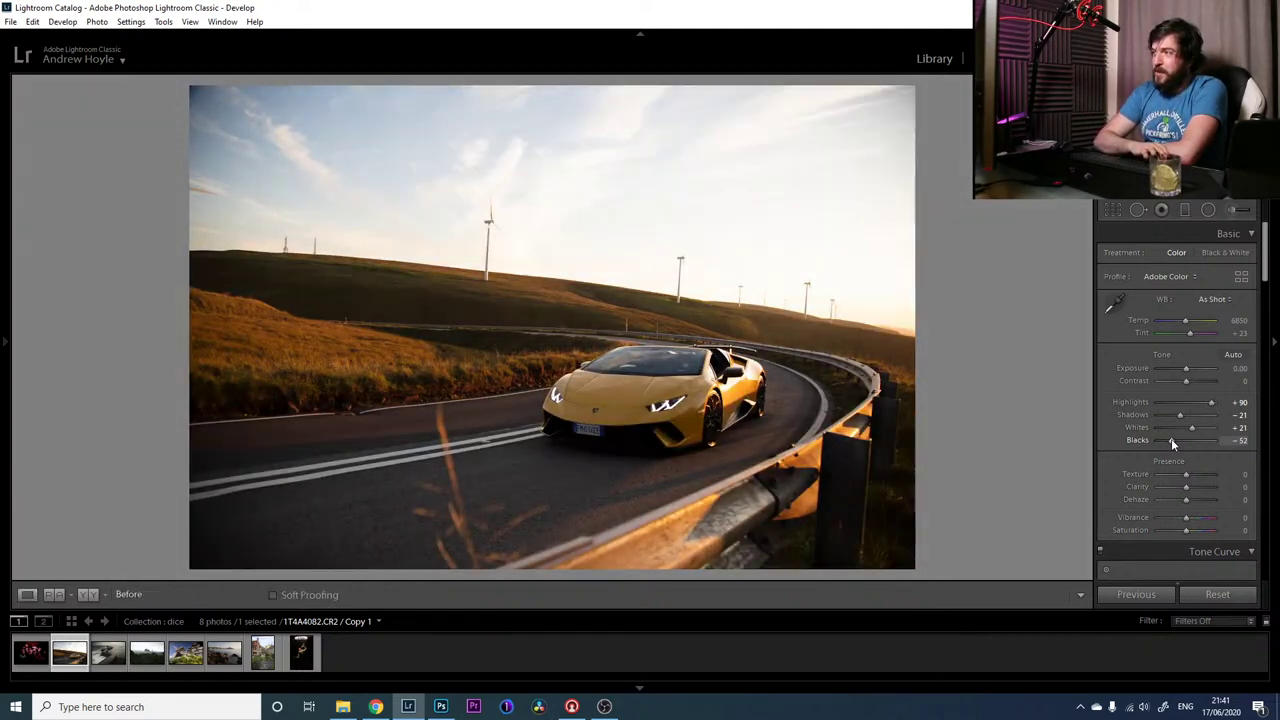
{"action": "key", "text": "backslash"}
{"action": "key", "text": "backslash"}
{"action": "key", "text": "backslash"}
{"action": "key", "text": "backslash"}
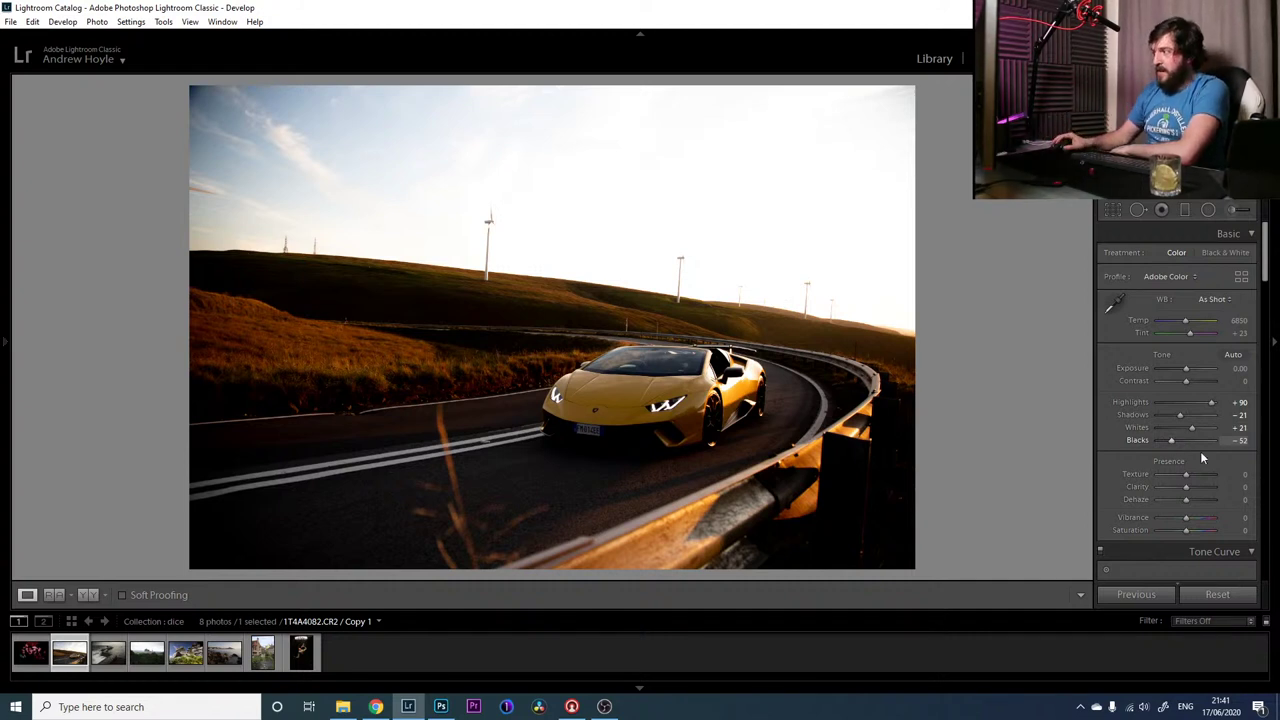
Set the car photo's Texture to +50, Clarity to +90 and Dehaze to −48
{"action": "left_click", "coordinate": [1205, 476]}
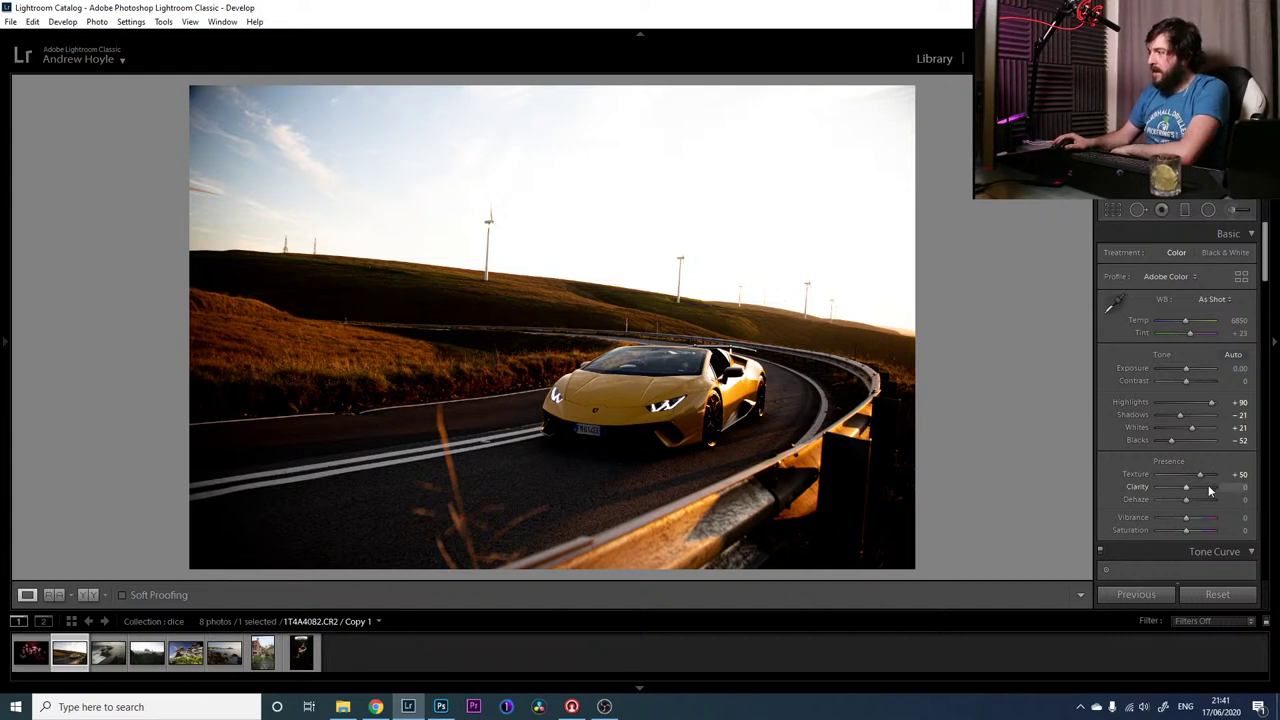
{"action": "left_click", "coordinate": [1211, 490]}
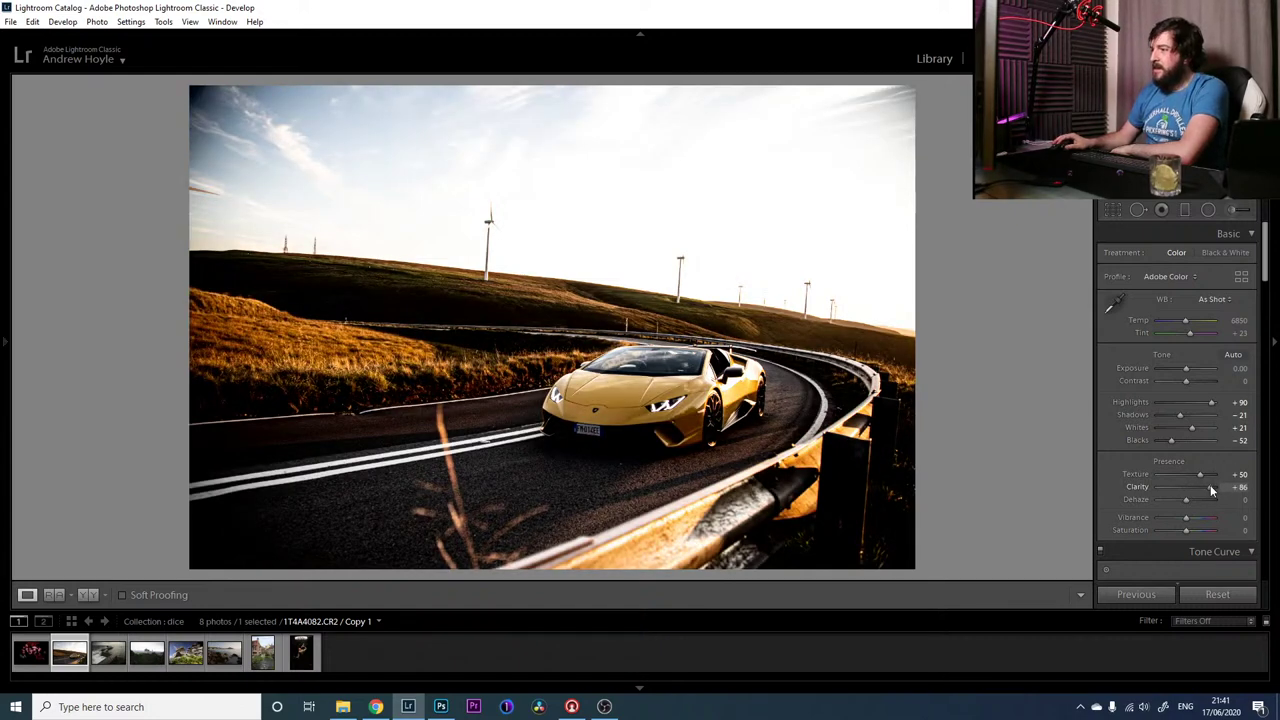
{"action": "left_click_drag", "start_coordinate": [1211, 490], "coordinate": [1213, 490]}
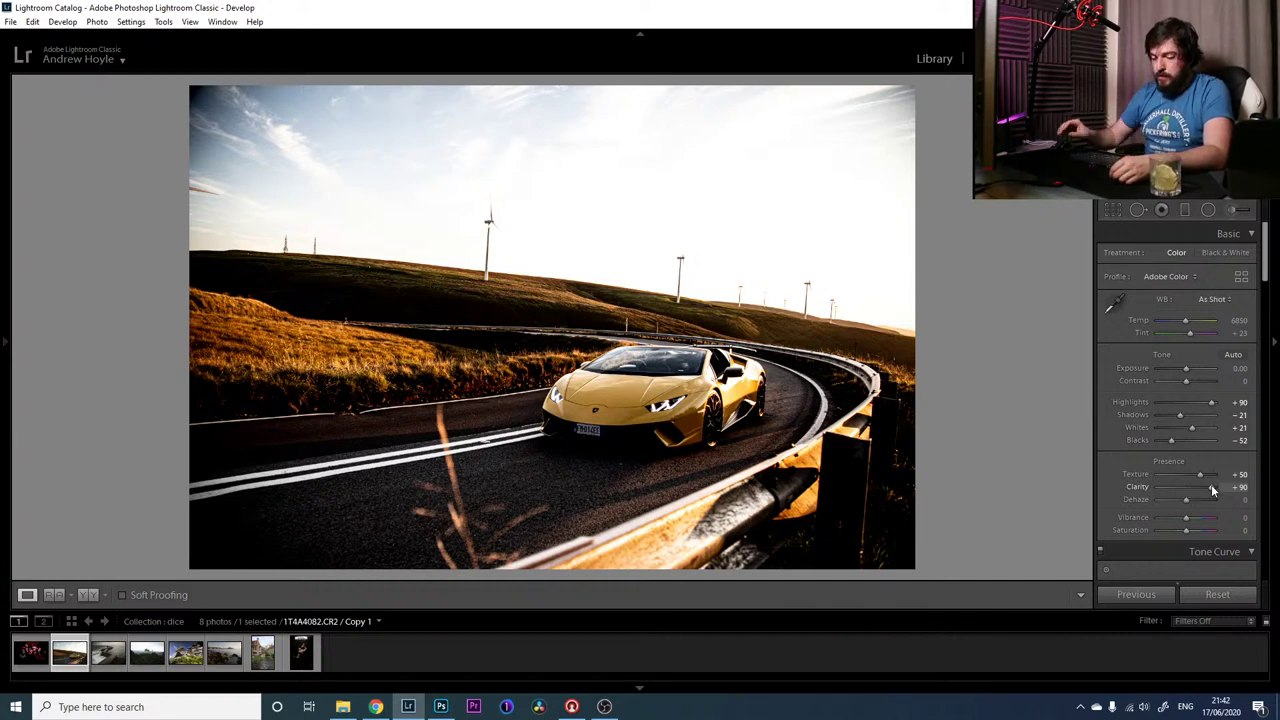
{"action": "left_click_drag", "start_coordinate": [1186, 500], "coordinate": [1172, 500]}
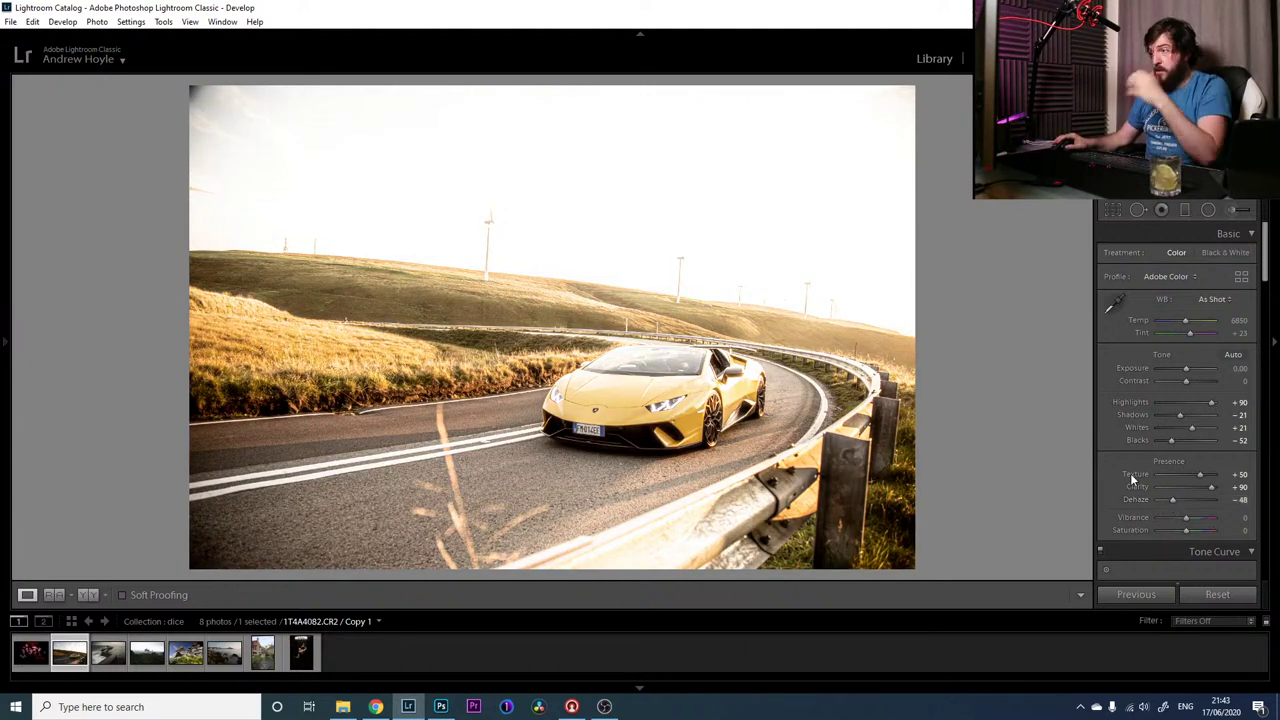
Mute the car photo's colours by setting Vibrance to −83 and Saturation to −12
{"action": "scroll", "coordinate": [1135, 470], "scroll_direction": "down", "scroll_amount": 4}
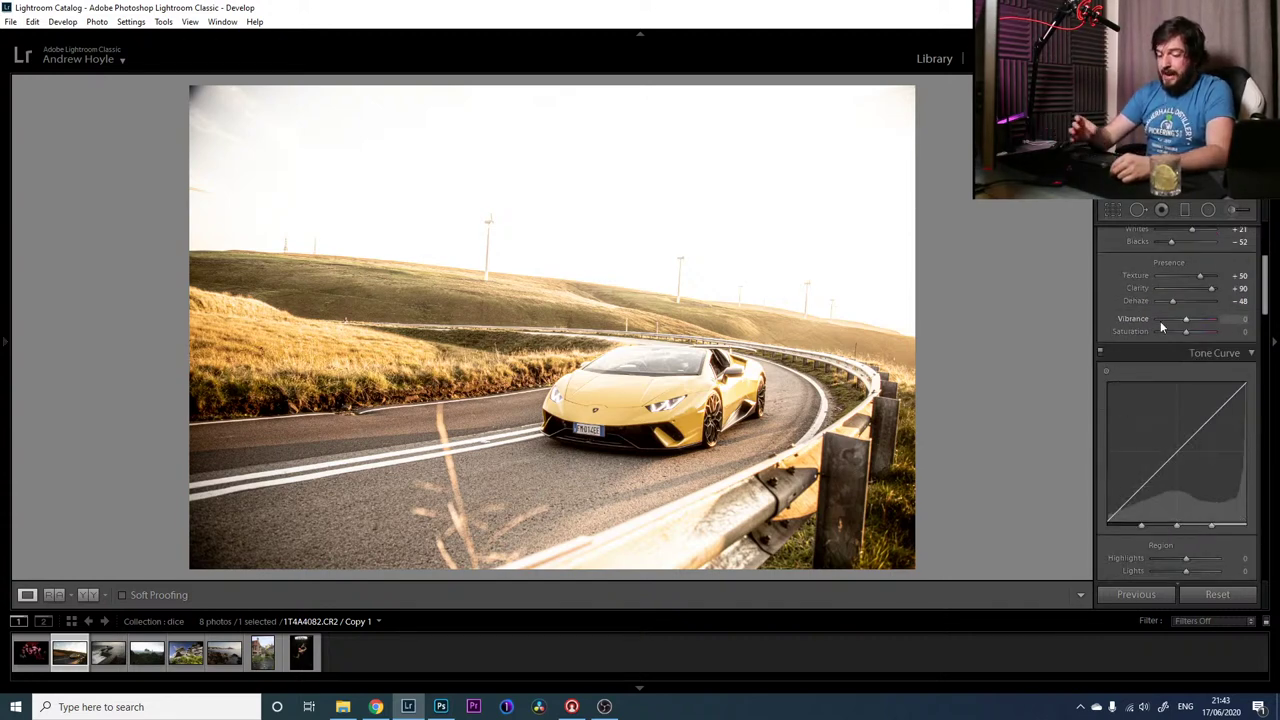
{"action": "left_click_drag", "start_coordinate": [1186, 318], "coordinate": [1165, 320]}
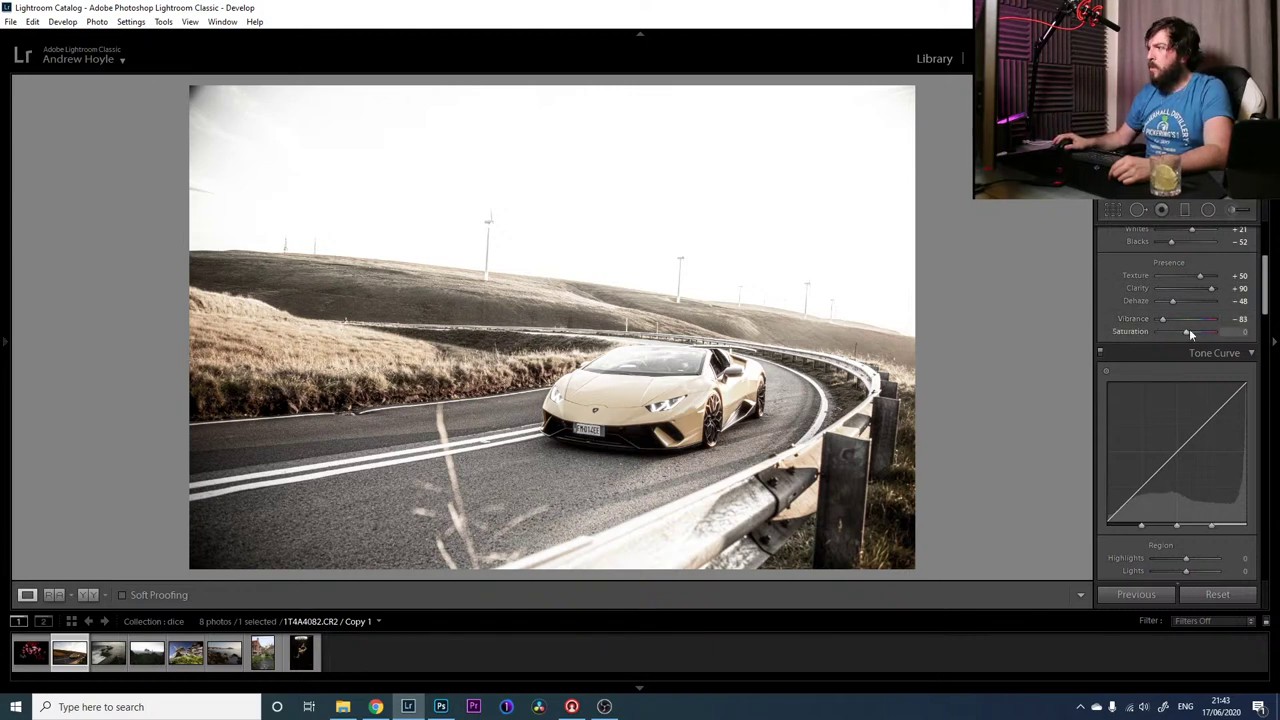
{"action": "left_click_drag", "start_coordinate": [1188, 331], "coordinate": [1178, 333]}
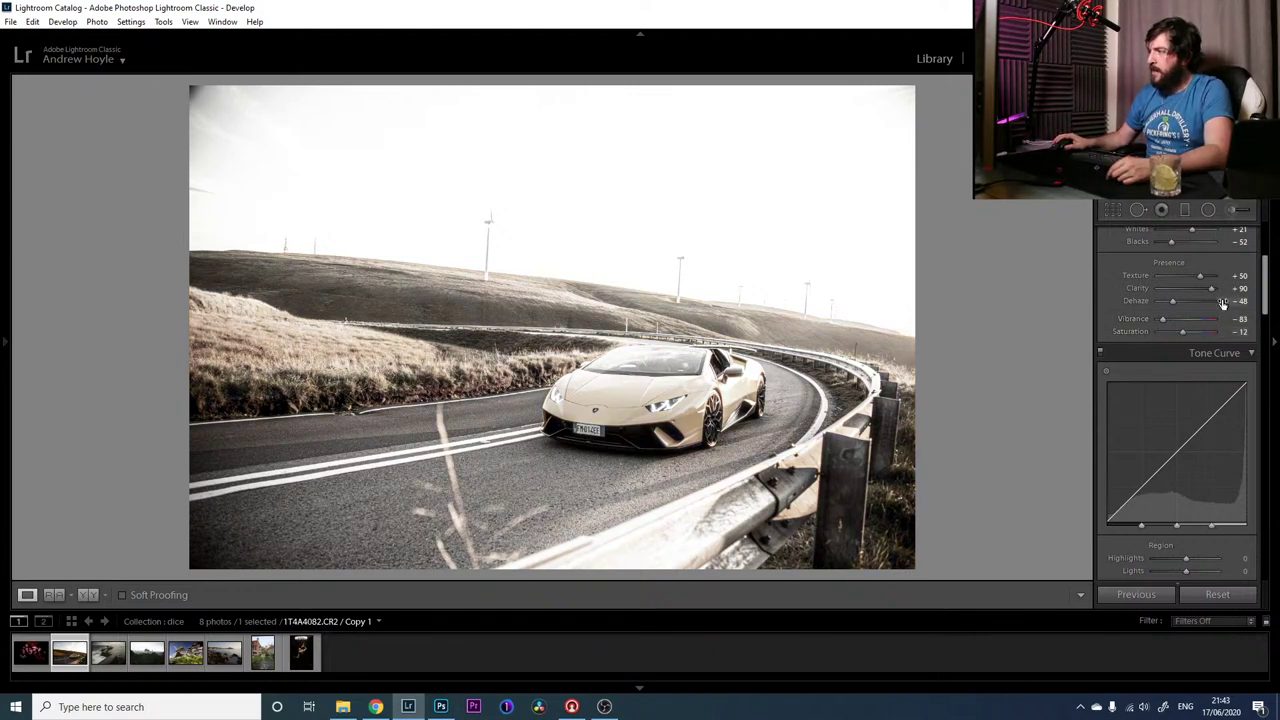
Set the tone curve's Highlights region to −13 and its Lights region to −22
{"action": "scroll", "coordinate": [1265, 293], "scroll_direction": "down", "scroll_amount": 1}
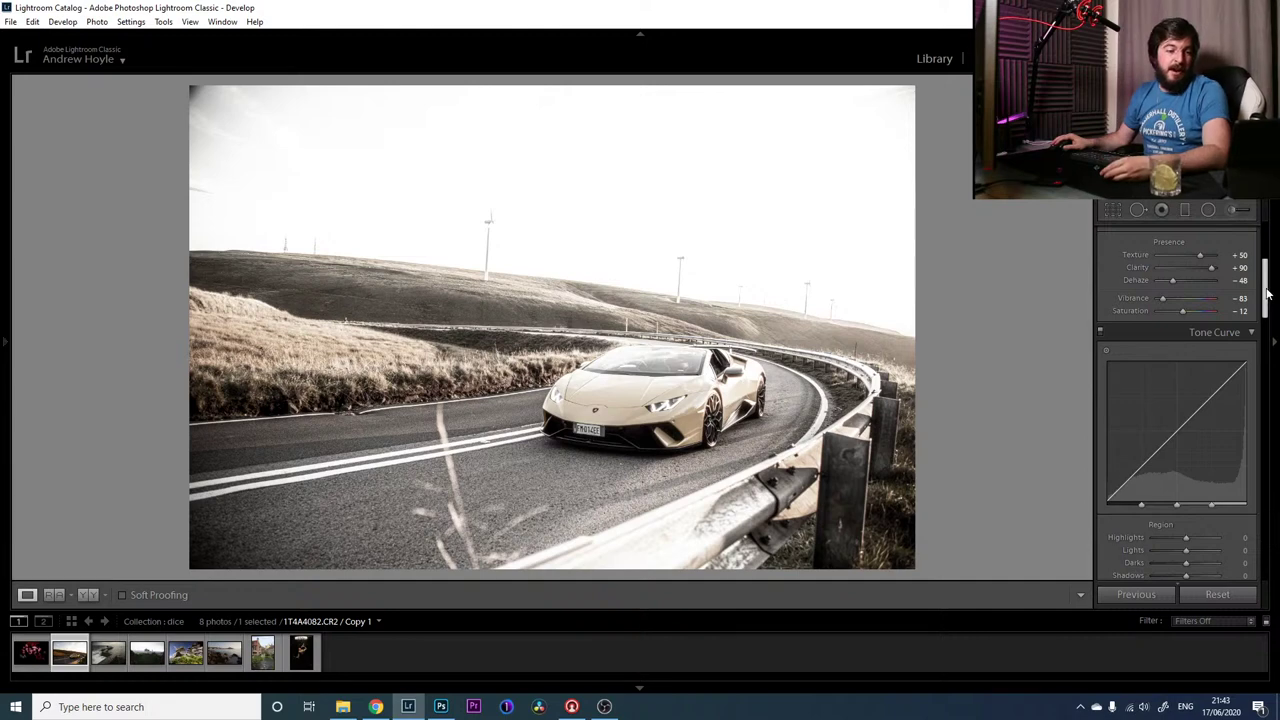
{"action": "left_click_drag", "start_coordinate": [1265, 293], "coordinate": [1274, 320]}
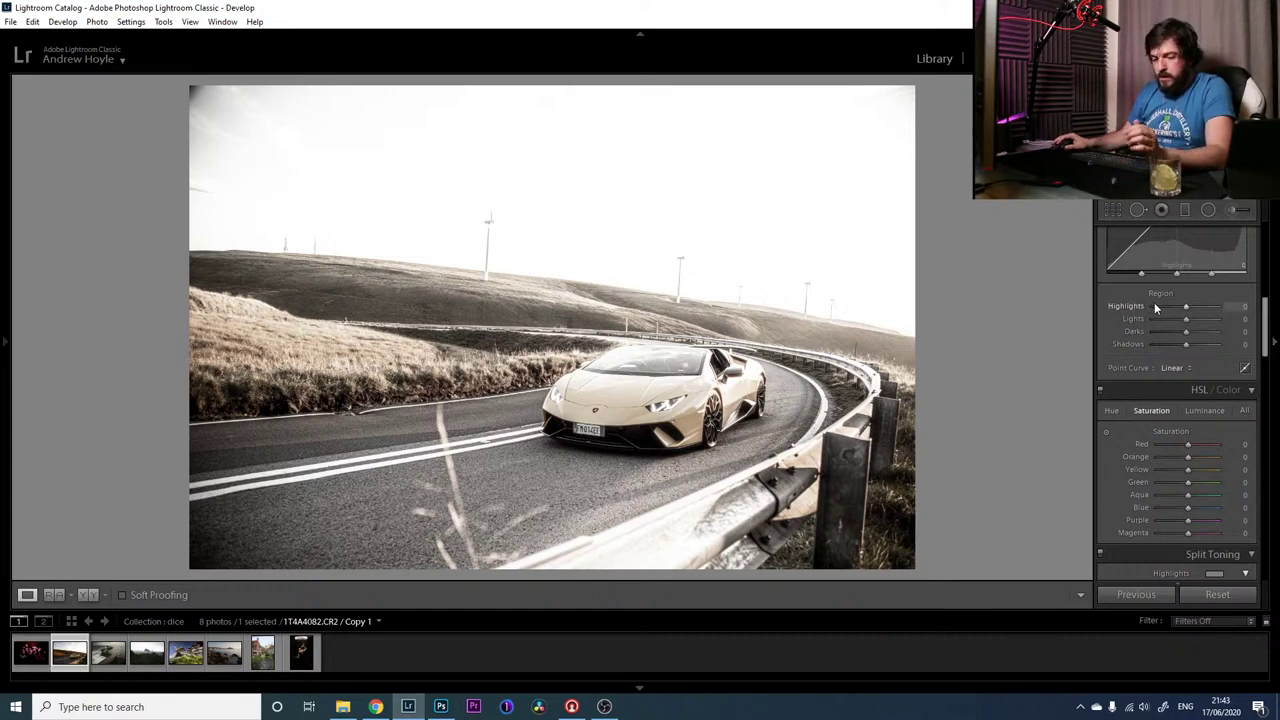
{"action": "left_click_drag", "start_coordinate": [1154, 306], "coordinate": [1177, 308]}
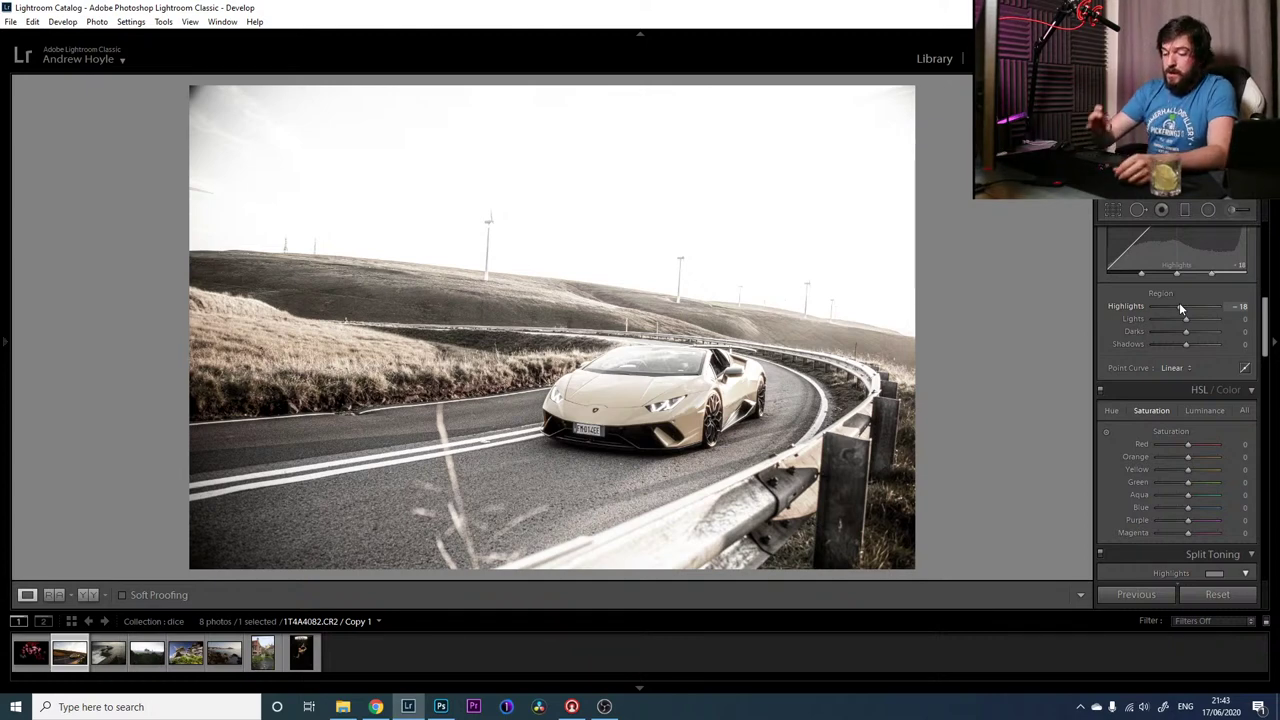
{"action": "left_click_drag", "start_coordinate": [1185, 319], "coordinate": [1177, 317]}
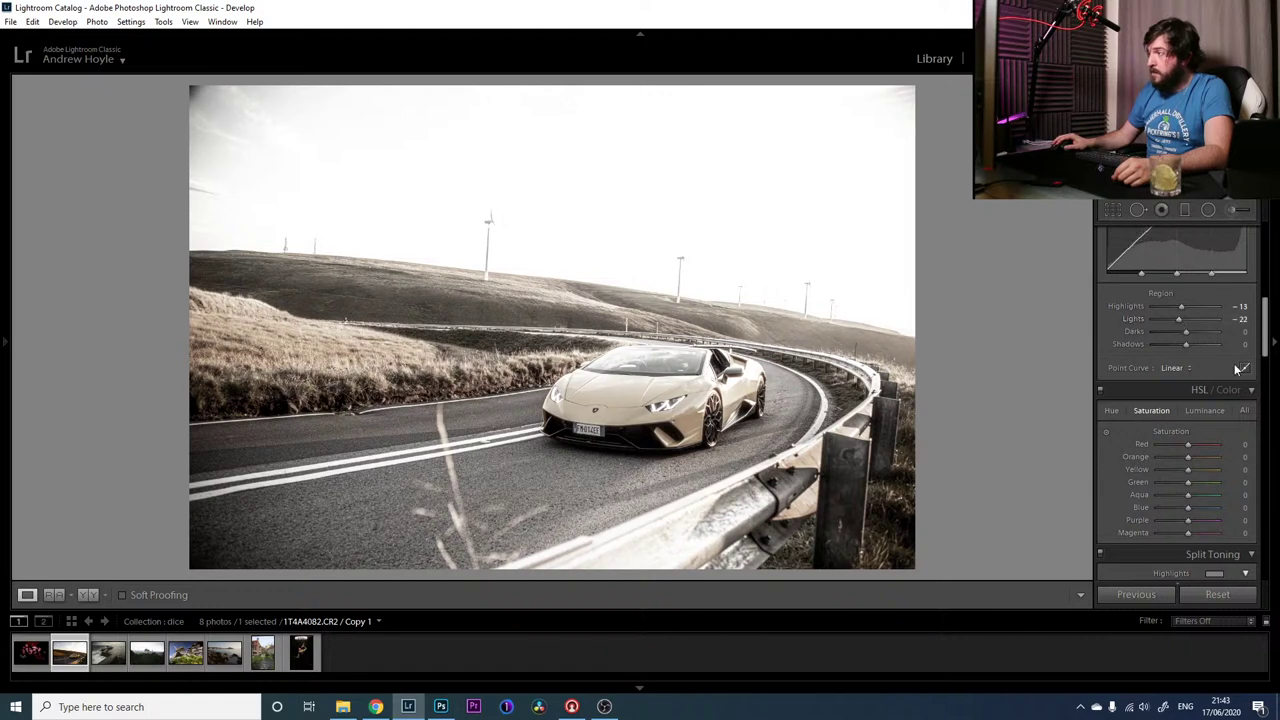
Compare the car photo with and without the tone curve adjustments, leaving them switched on
{"action": "scroll", "coordinate": [1266, 340], "scroll_direction": "up", "scroll_amount": 1}
{"action": "scroll", "coordinate": [1264, 320], "scroll_direction": "up", "scroll_amount": 1}
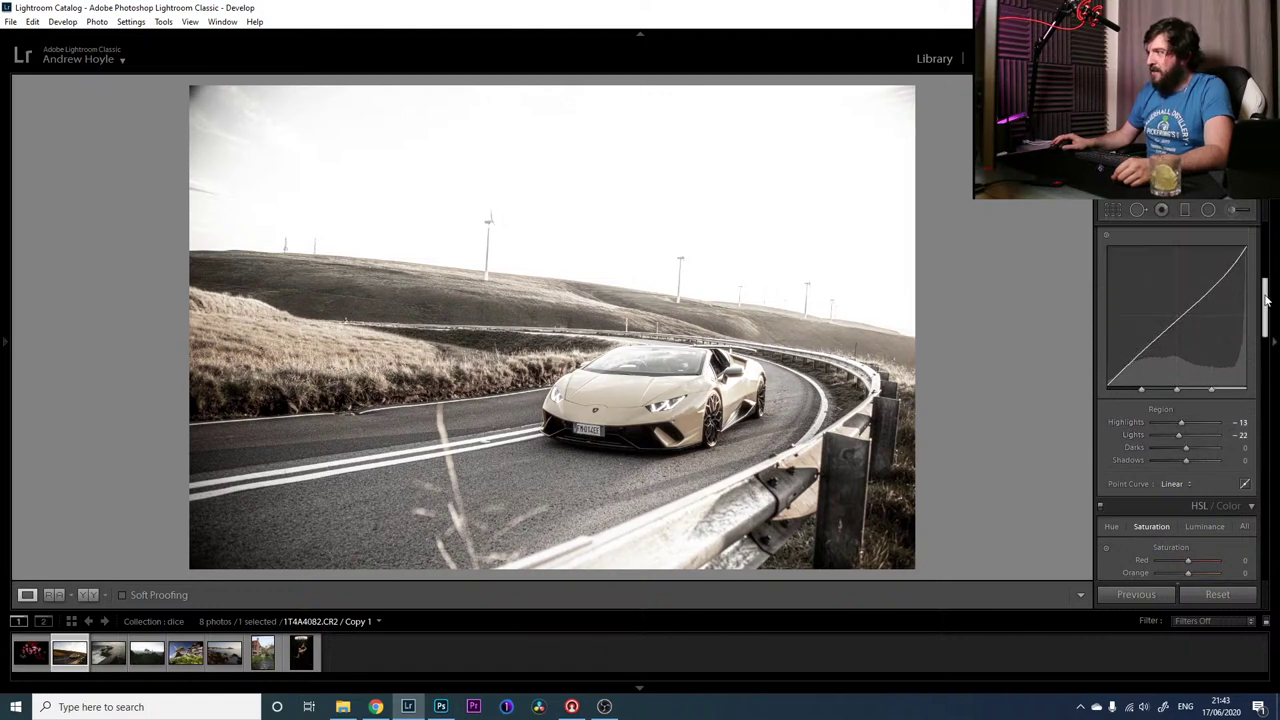
{"action": "scroll", "coordinate": [1188, 280], "scroll_direction": "up", "scroll_amount": 1}
{"action": "scroll", "coordinate": [1188, 298], "scroll_direction": "up", "scroll_amount": 2}
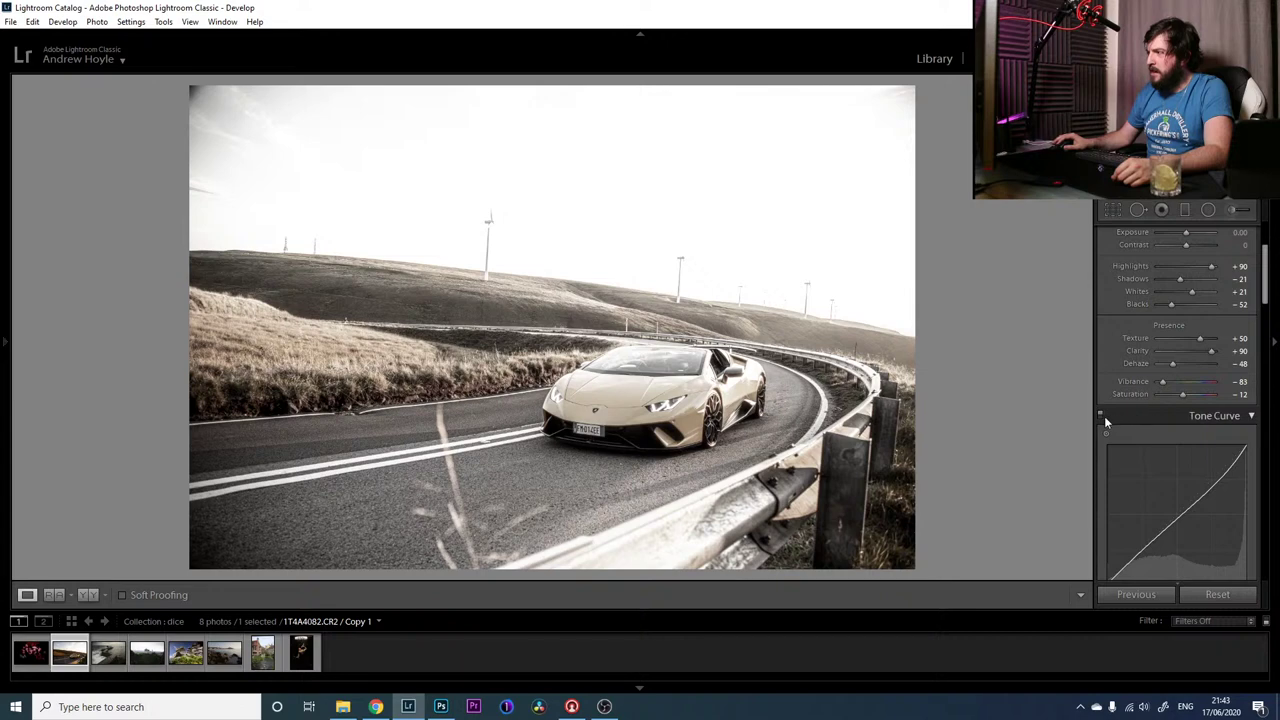
{"action": "left_click", "coordinate": [1101, 414]}
{"action": "left_click", "coordinate": [1101, 414]}
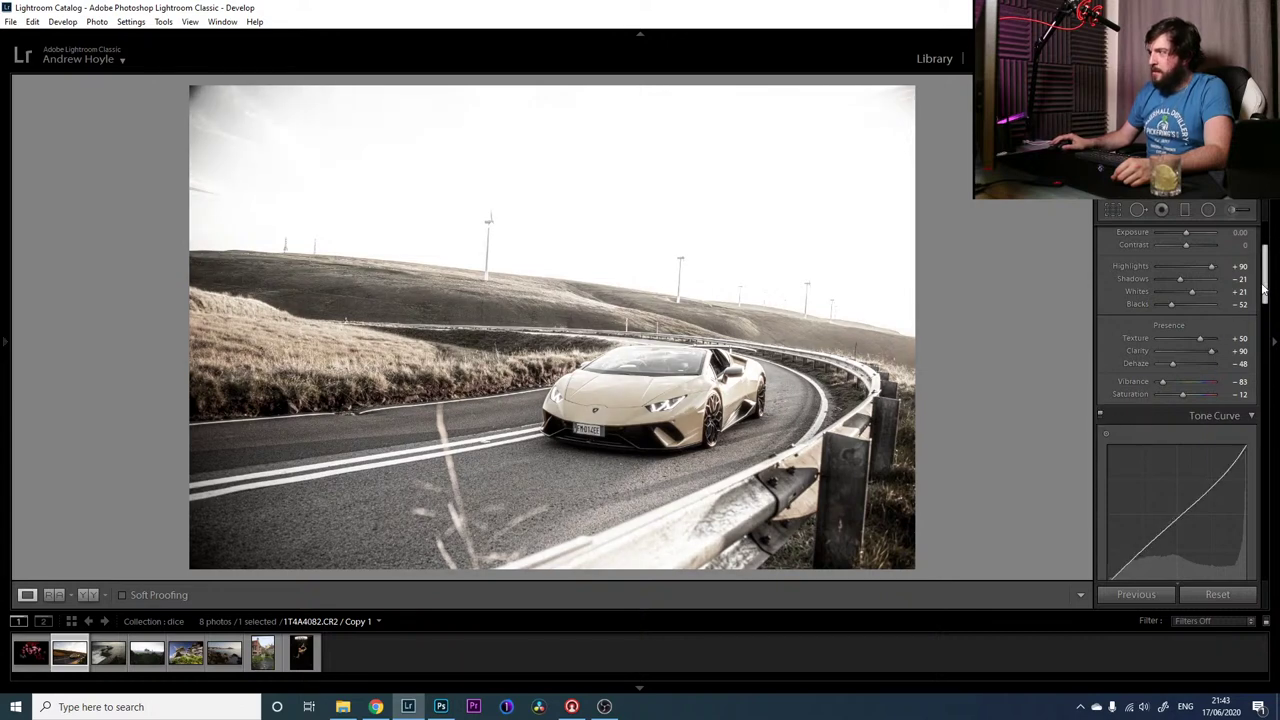
Set the tone curve's Darks to +32 and Shadows to −73, and display the unedited car photo for comparison
{"action": "scroll", "coordinate": [1263, 300], "scroll_direction": "down", "scroll_amount": 2}
{"action": "left_click_drag", "start_coordinate": [1263, 300], "coordinate": [1264, 313]}
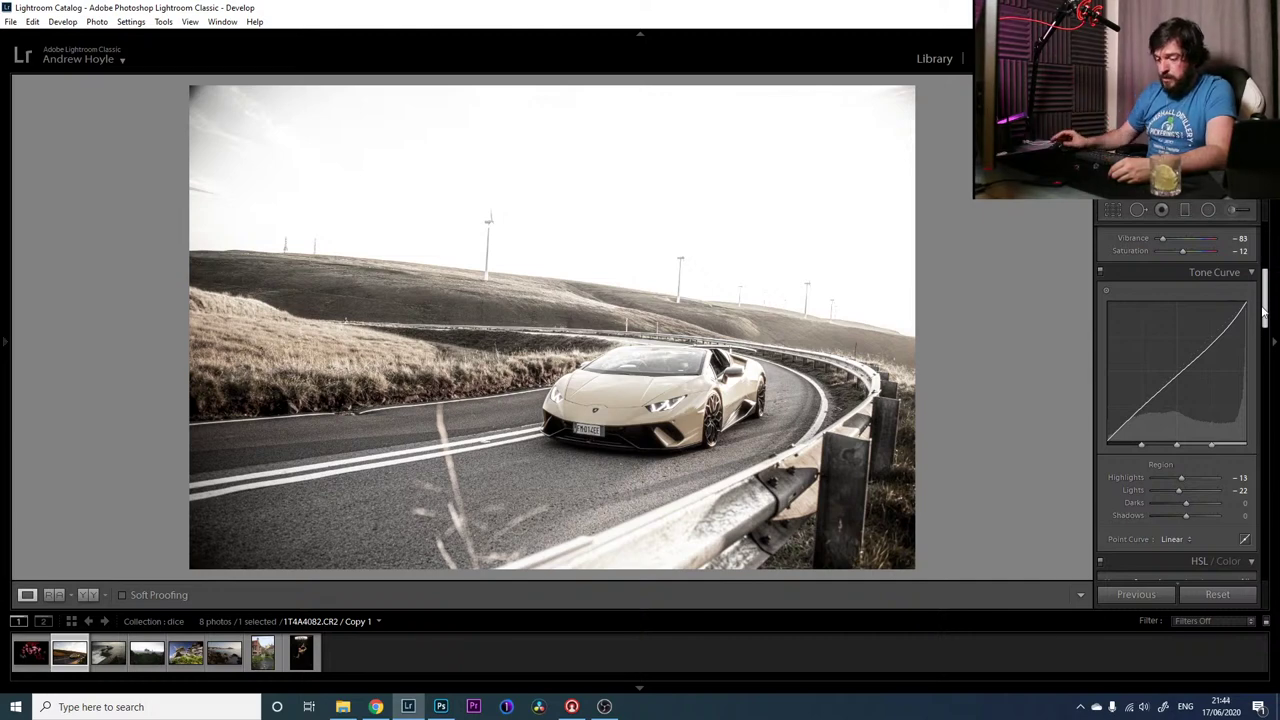
{"action": "left_click", "coordinate": [1194, 503]}
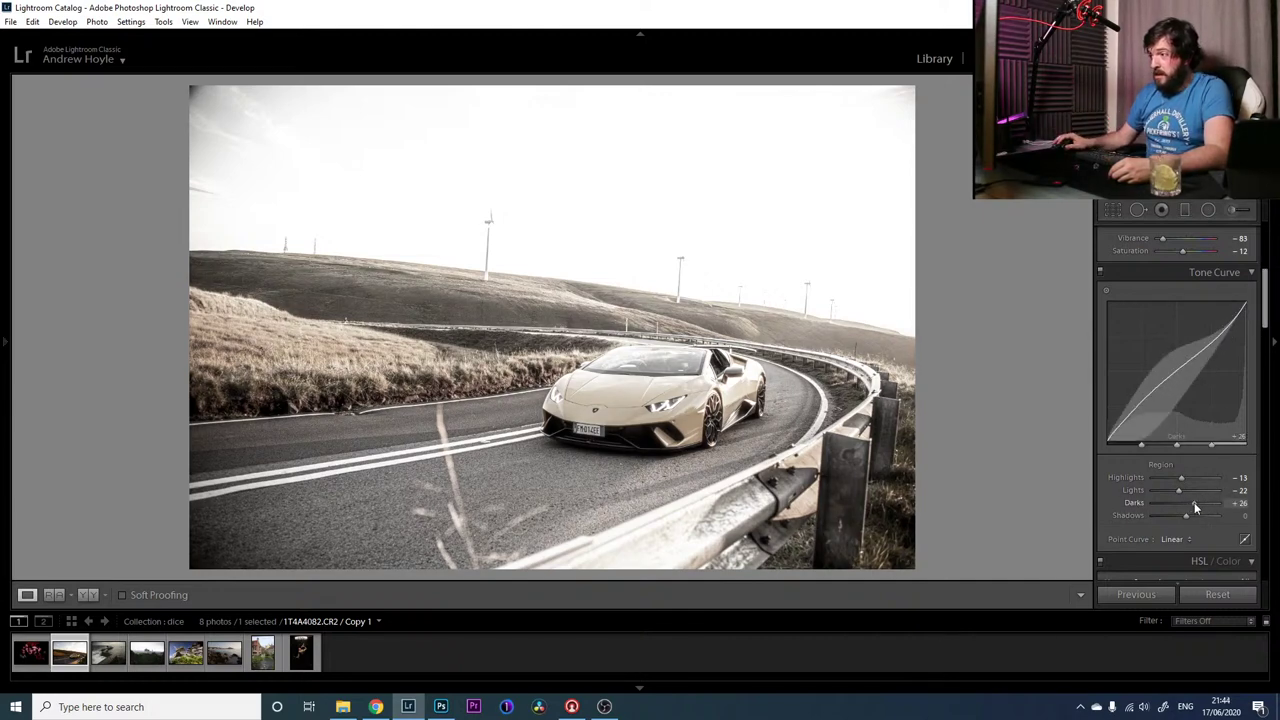
{"action": "left_click_drag", "start_coordinate": [1194, 504], "coordinate": [1196, 508]}
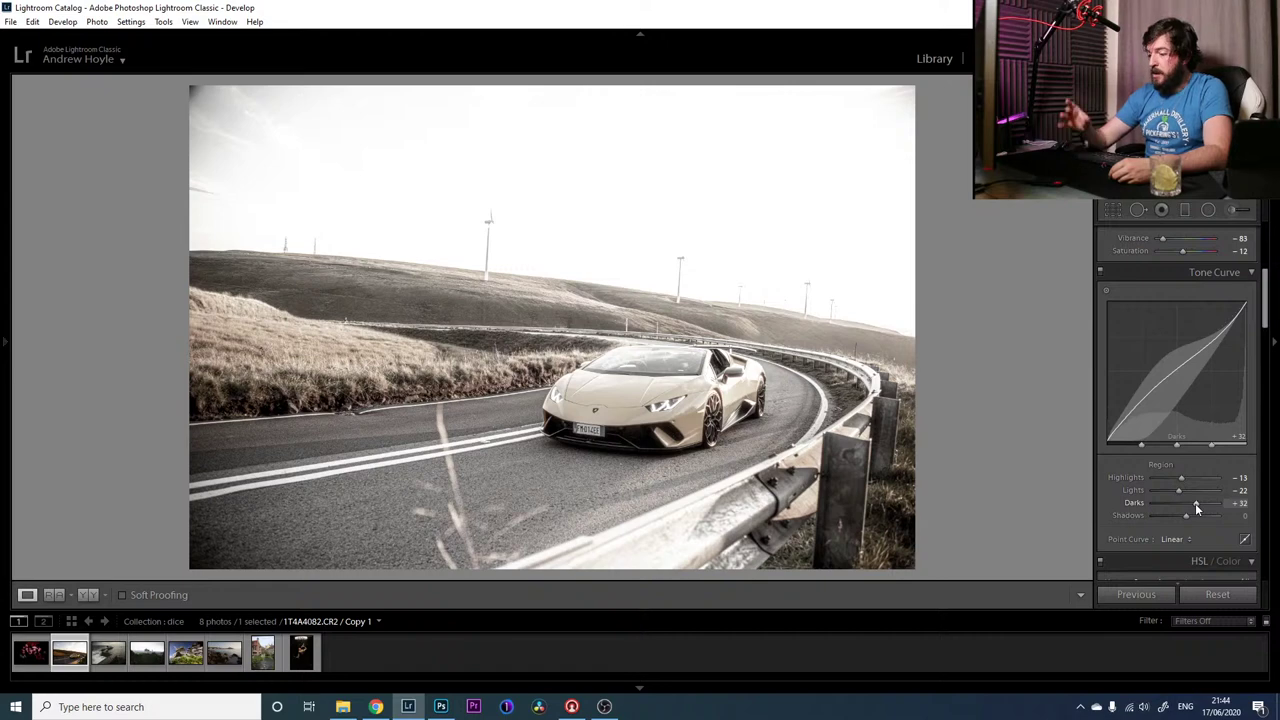
{"action": "left_click_drag", "start_coordinate": [1186, 515], "coordinate": [1162, 515]}
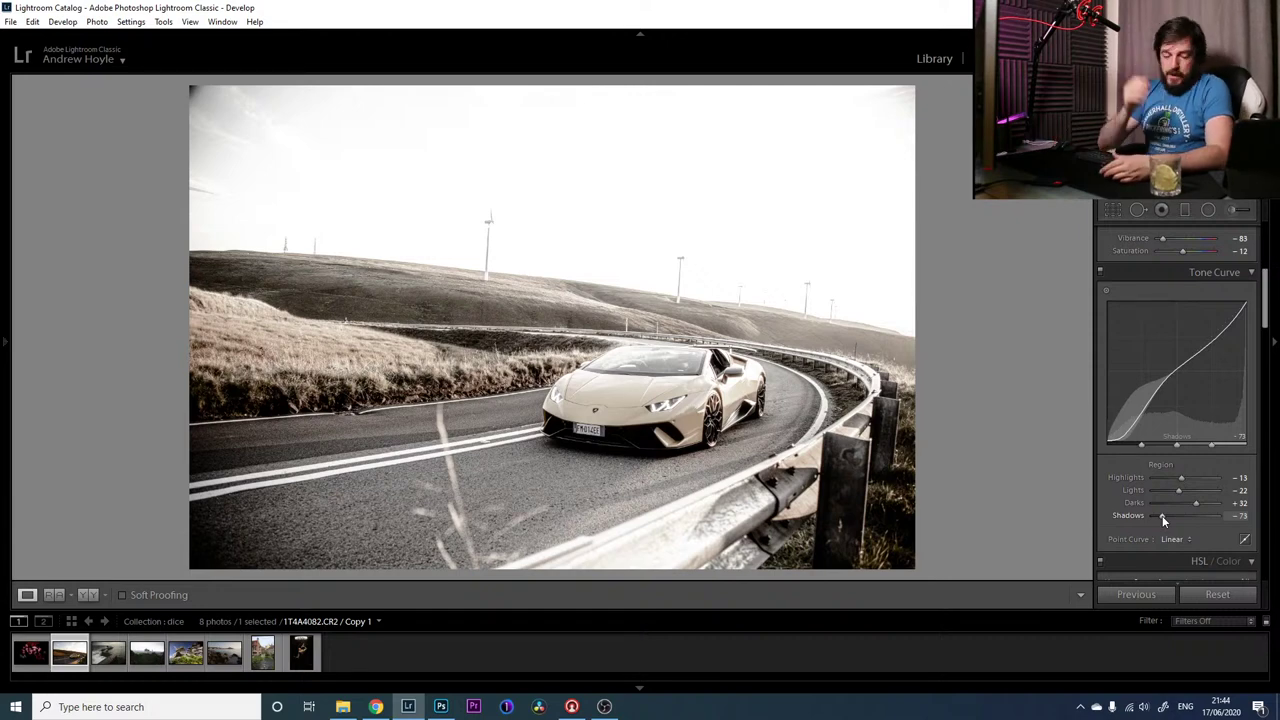
{"action": "key", "text": "backslash"}
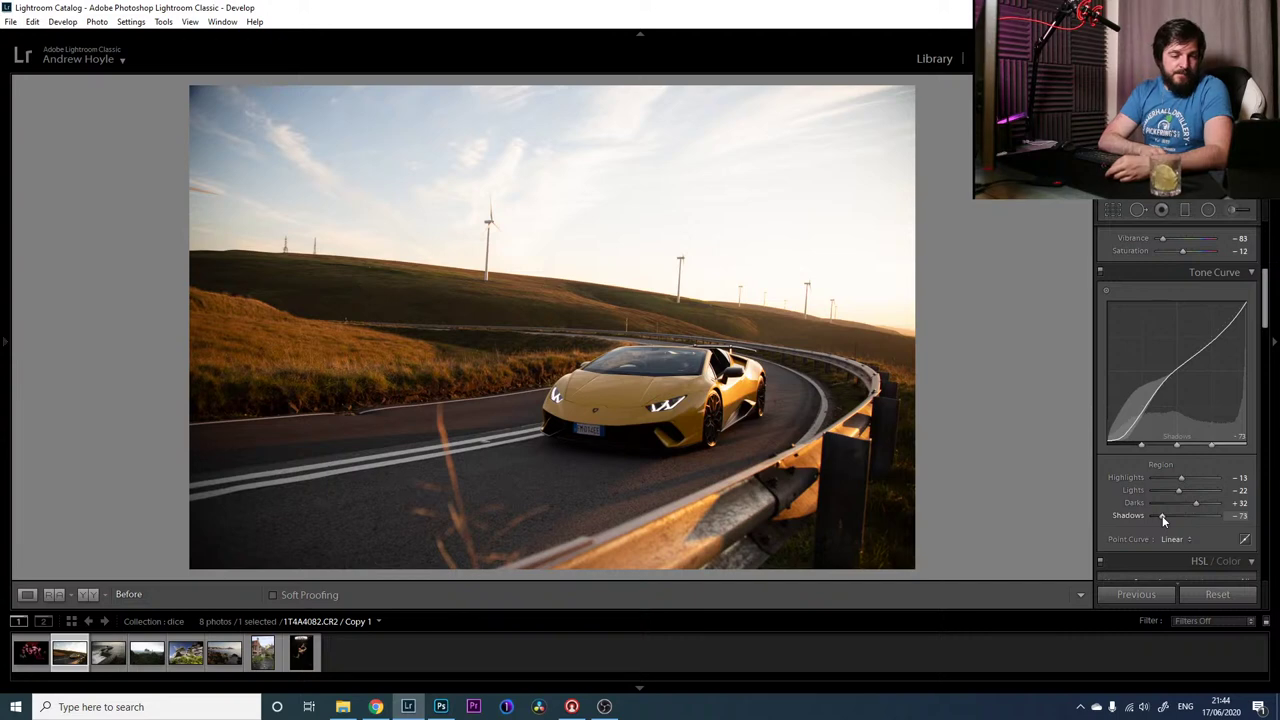
Compare the edited car photo with its unedited version several times, ending on the edited version
{"action": "key", "text": "backslash"}
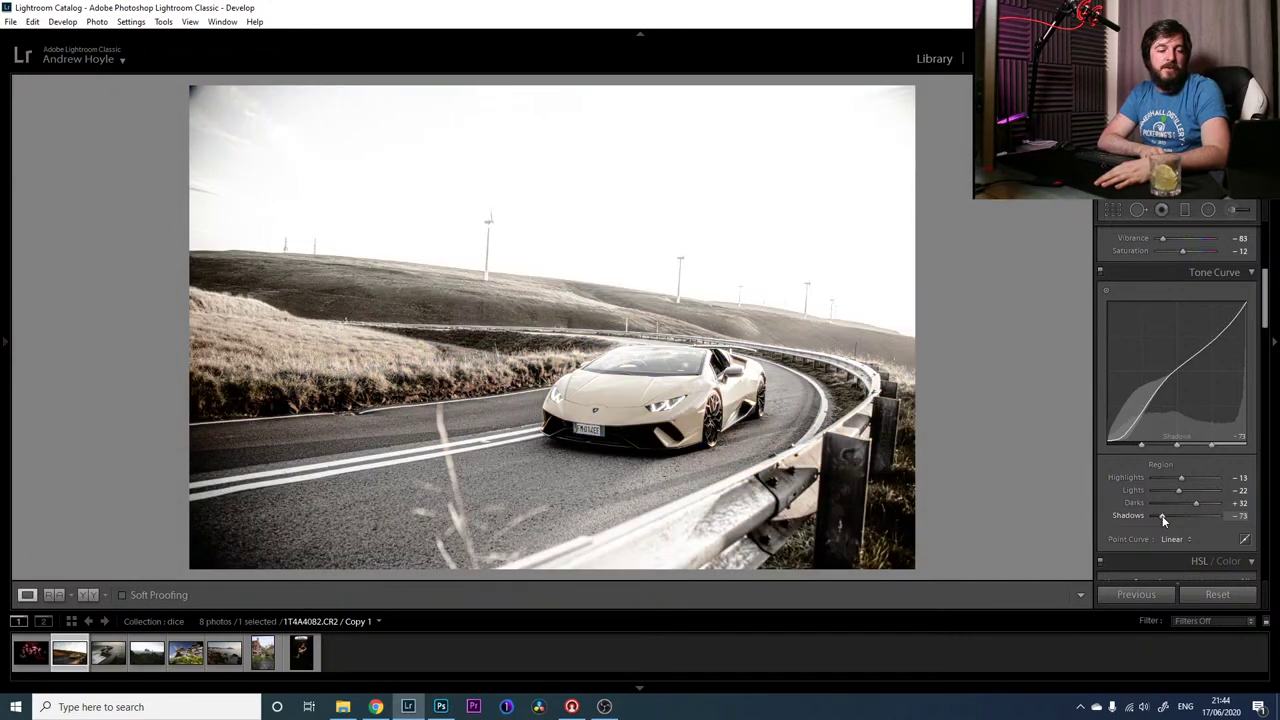
{"action": "key", "text": "backslash"}
{"action": "key", "text": "backslash"}
{"action": "key", "text": "backslash"}
{"action": "key", "text": "backslash"}
{"action": "key", "text": "backslash"}
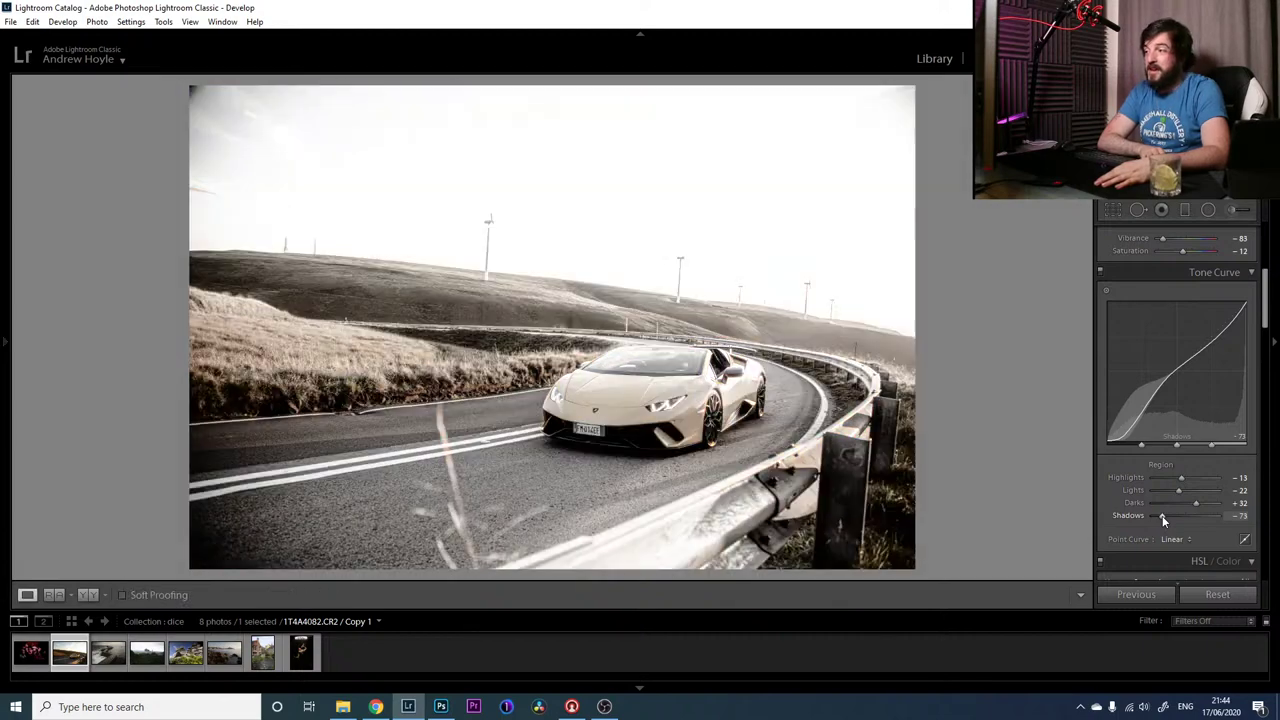
{"action": "key", "text": "backslash"}
{"action": "key", "text": "backslash"}
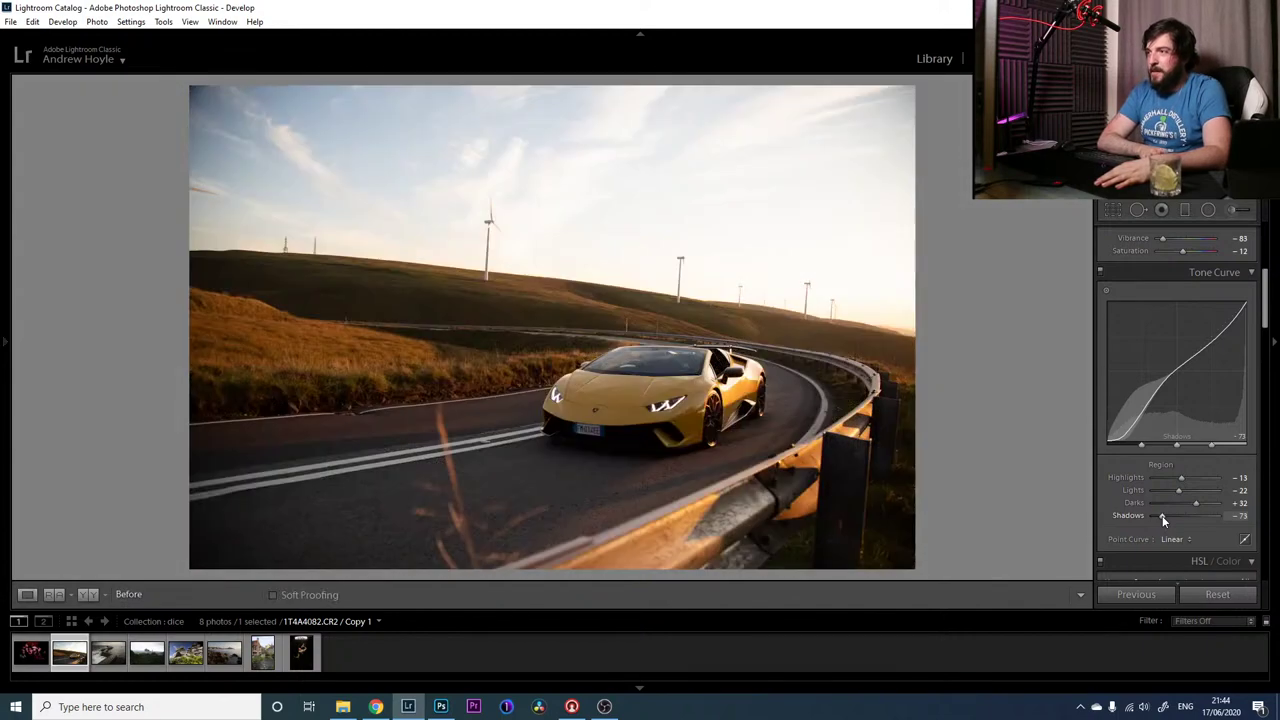
{"action": "key", "text": "backslash"}
{"action": "key", "text": "backslash"}
{"action": "key", "text": "backslash"}
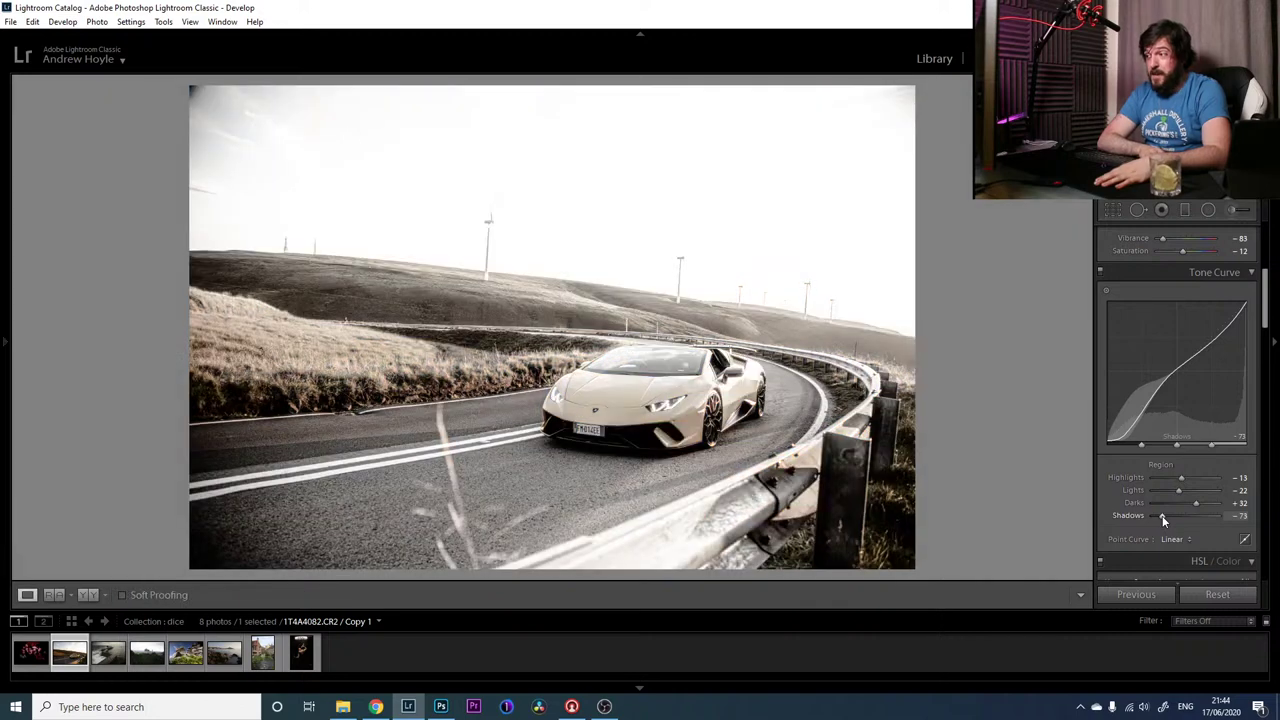
{"action": "key", "text": "backslash"}
{"action": "key", "text": "backslash"}
{"action": "key", "text": "backslash"}
{"action": "key", "text": "backslash"}
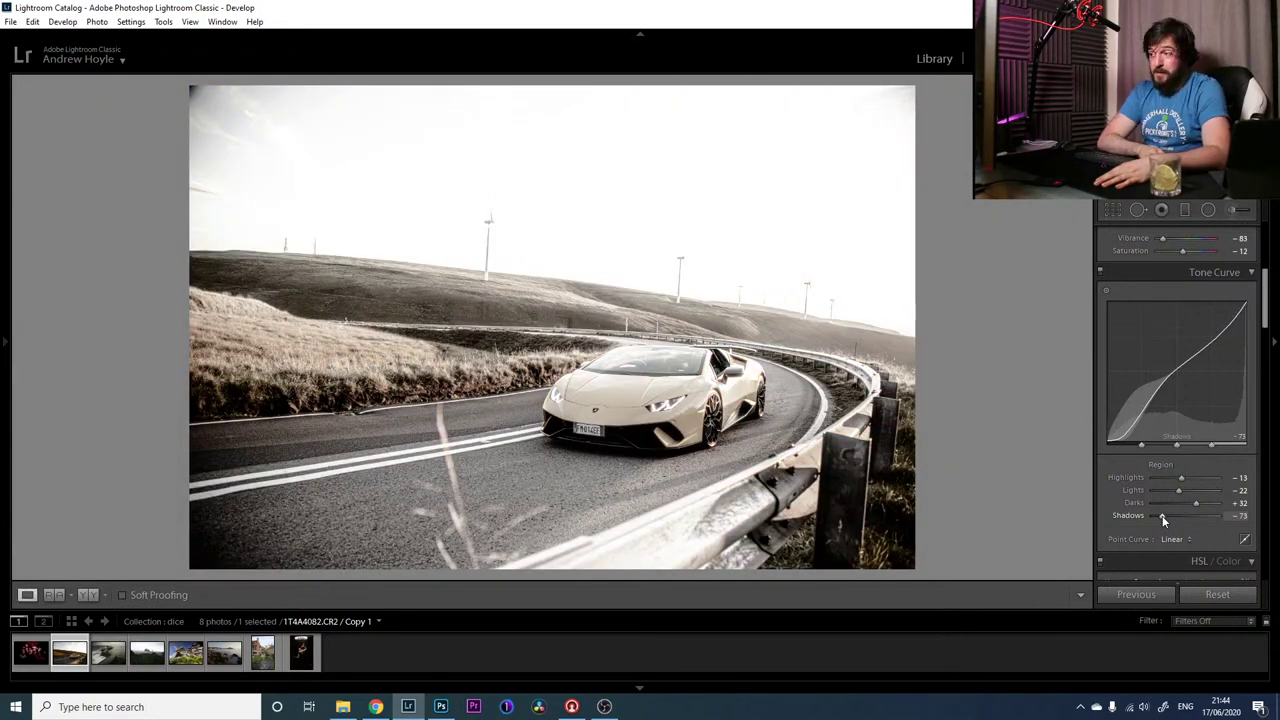
Set the HSL Hue values to Red +4, Orange −11 and Yellow −73 for the car photo
{"action": "scroll", "coordinate": [1185, 498], "scroll_direction": "down", "scroll_amount": 2}
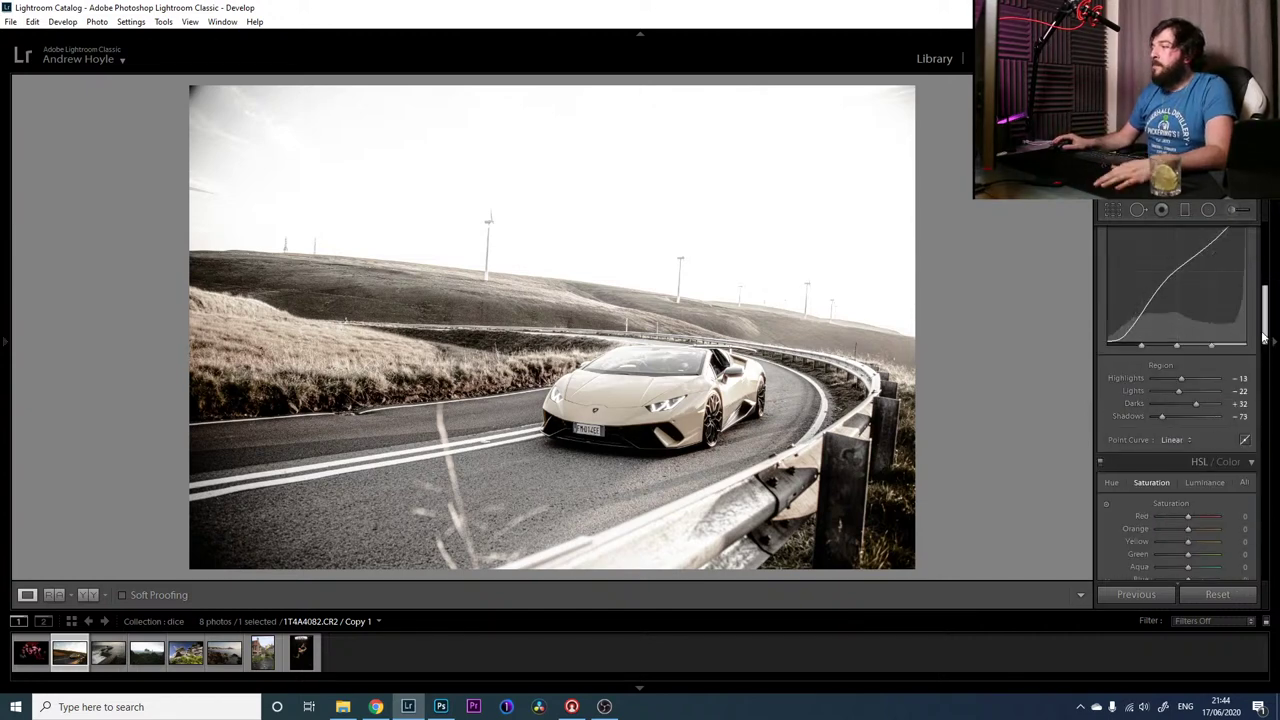
{"action": "scroll", "coordinate": [1264, 345], "scroll_direction": "down", "scroll_amount": 1}
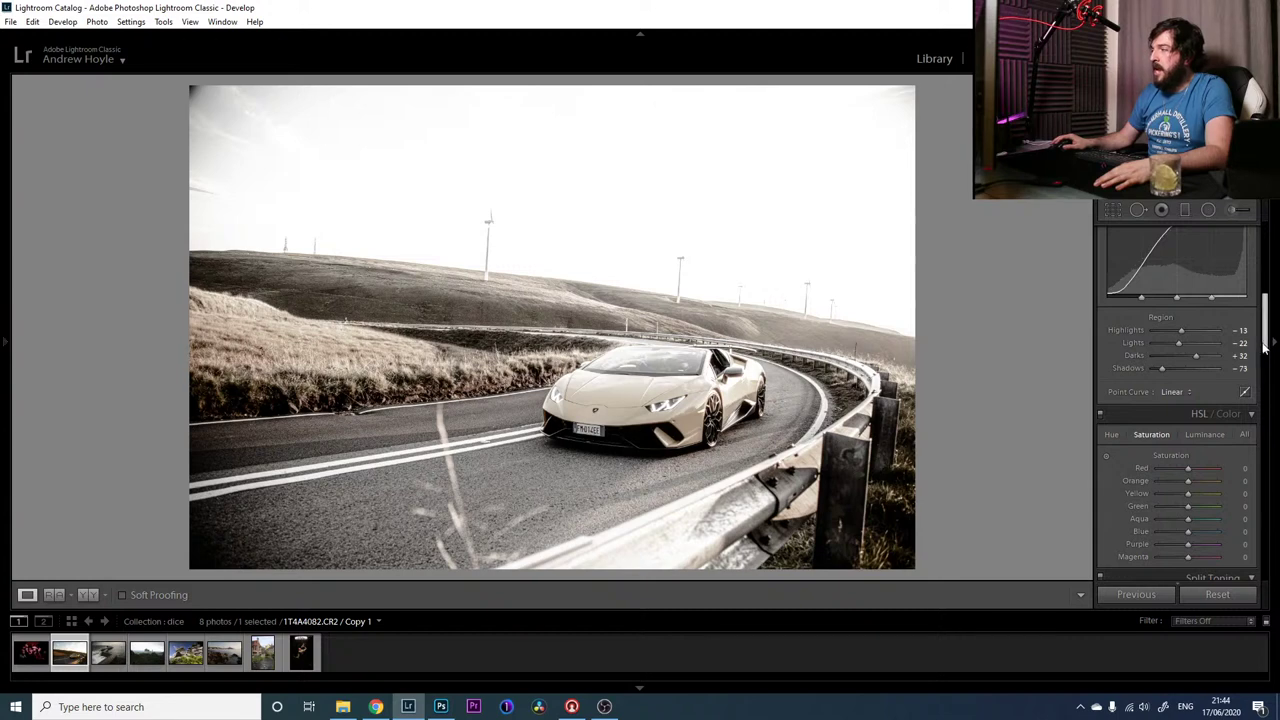
{"action": "scroll", "coordinate": [1258, 372], "scroll_direction": "down", "scroll_amount": 1}
{"action": "left_click", "coordinate": [1108, 385]}
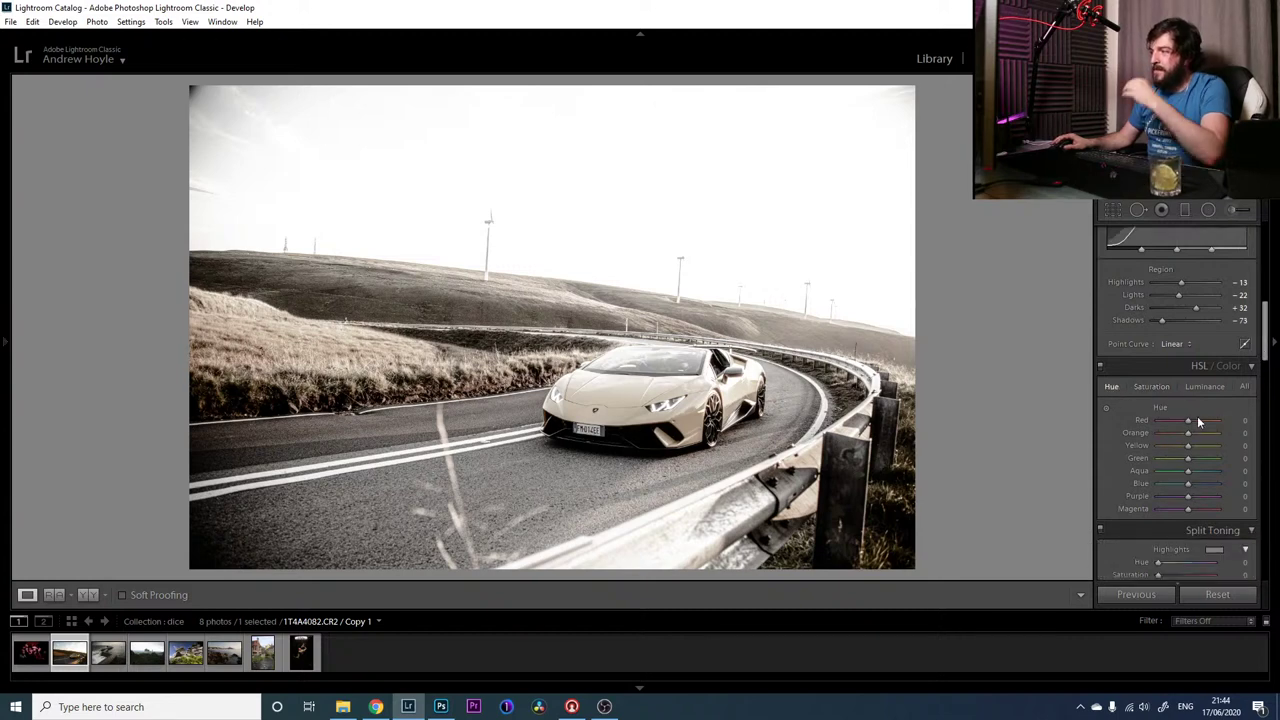
{"action": "left_click_drag", "start_coordinate": [1186, 421], "coordinate": [1201, 452]}
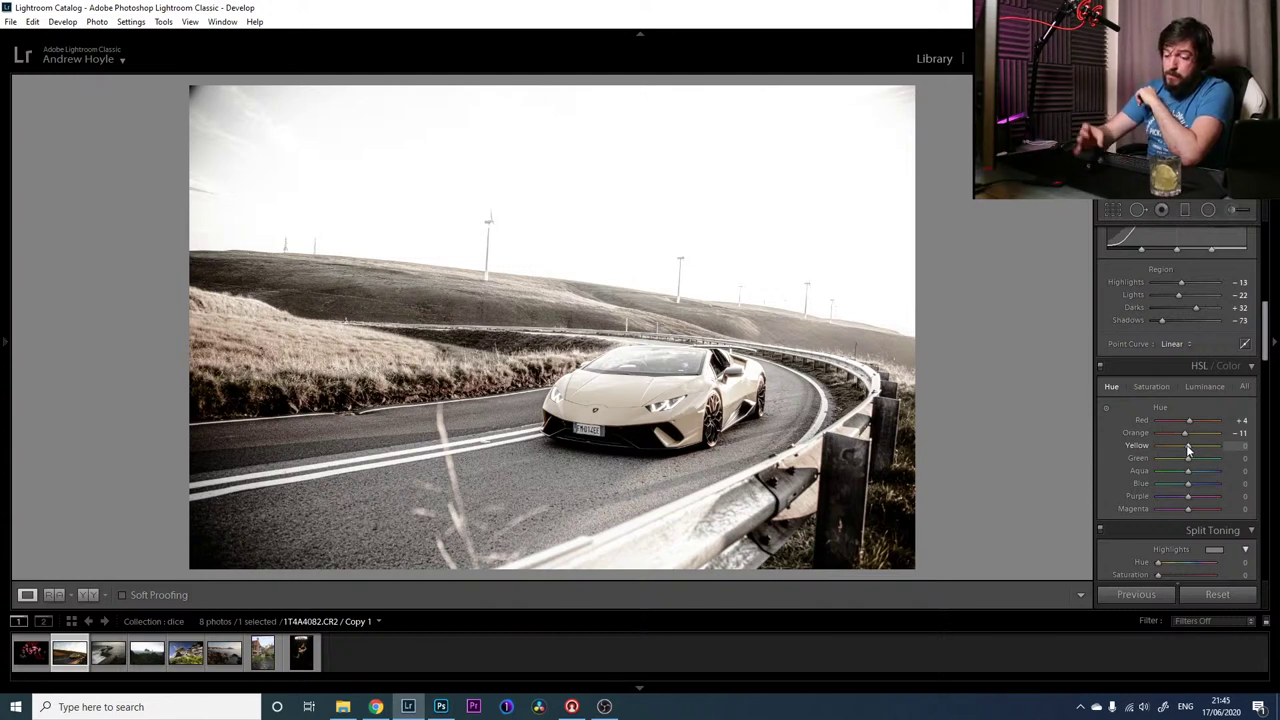
{"action": "left_click_drag", "start_coordinate": [1186, 444], "coordinate": [1166, 444]}
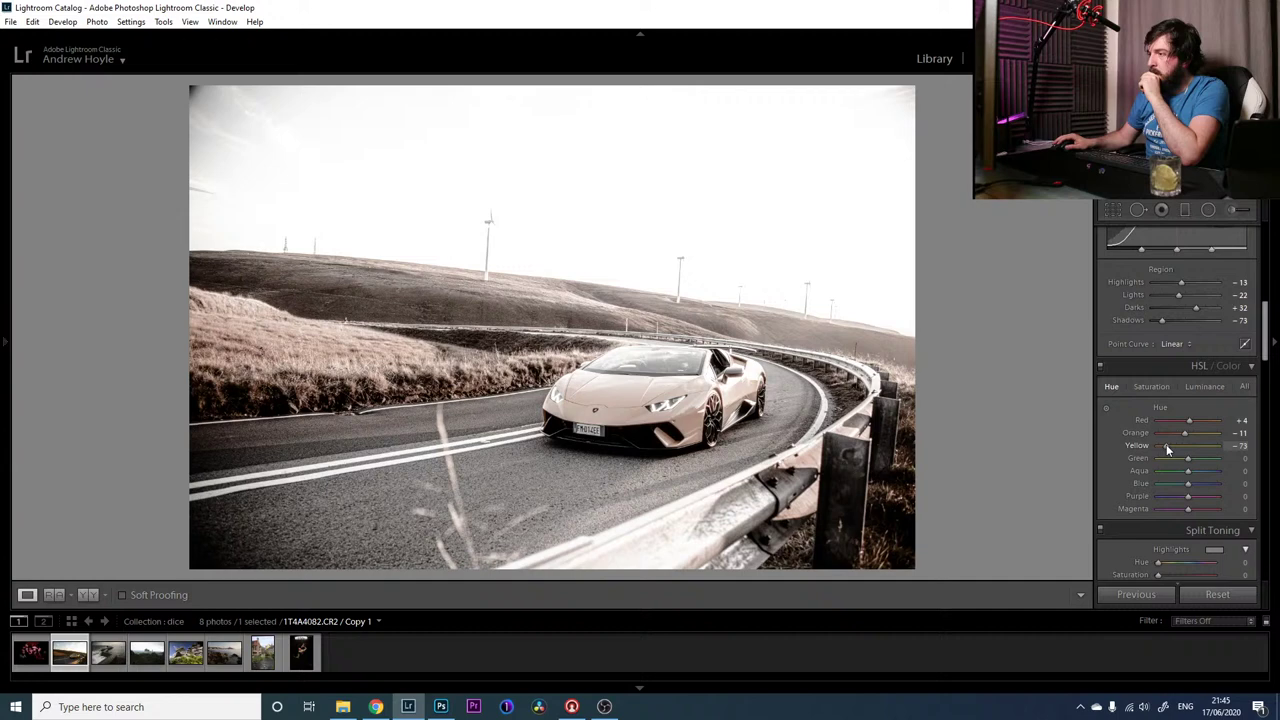
Compare the car photo with and without the HSL adjustments, leaving them switched on
{"action": "left_click", "coordinate": [1101, 365]}
{"action": "left_click", "coordinate": [1101, 365]}
{"action": "left_click", "coordinate": [1101, 365]}
{"action": "left_click", "coordinate": [1101, 365]}
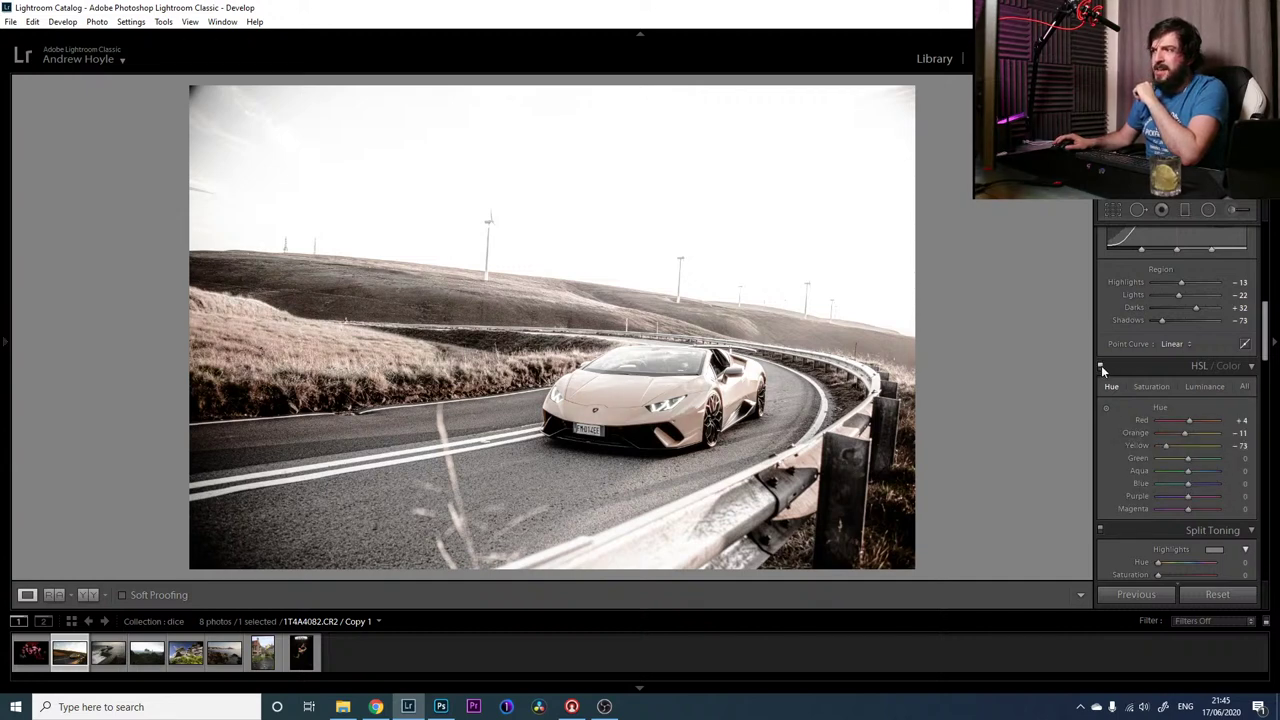
{"action": "left_click", "coordinate": [1101, 365]}
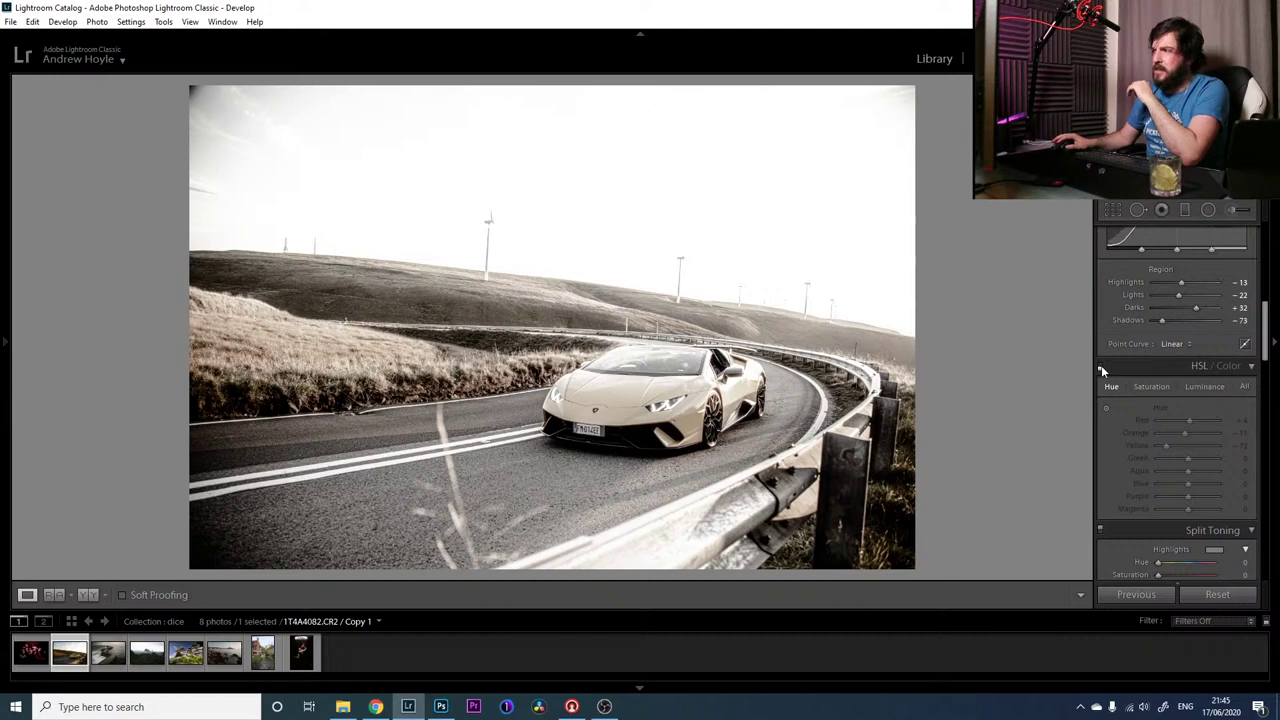
{"action": "left_click", "coordinate": [1102, 365]}
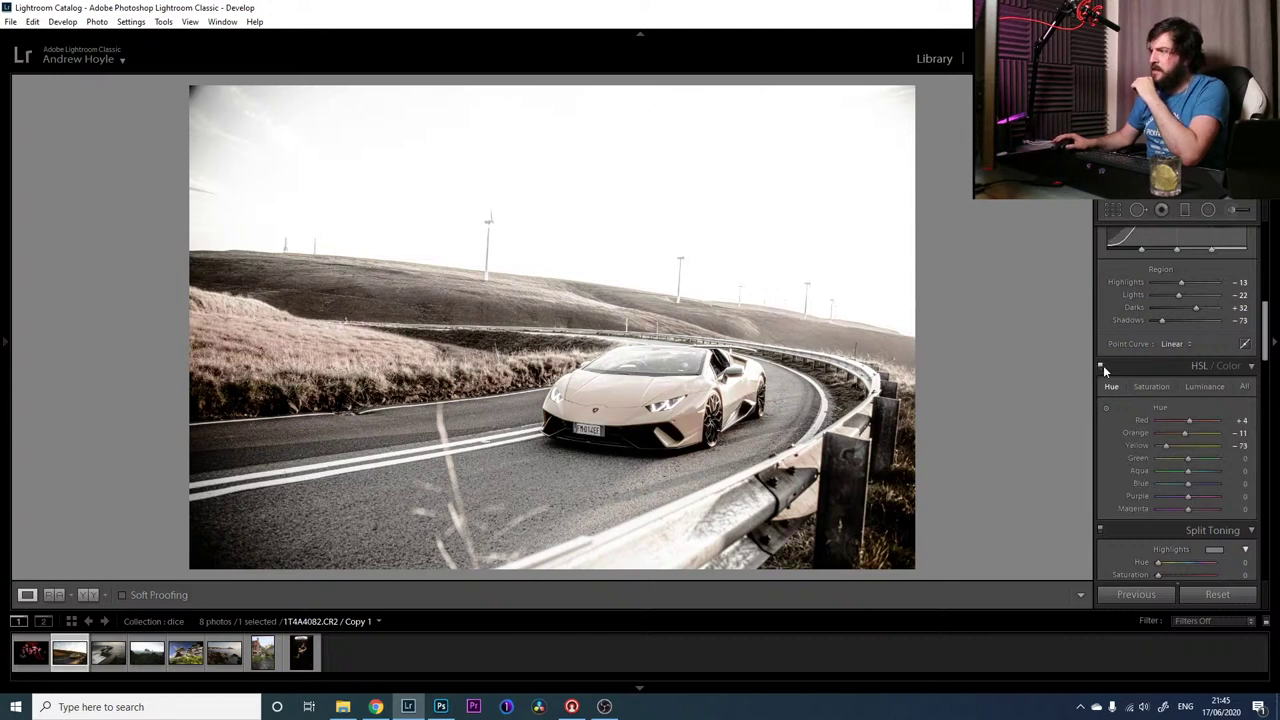
Set the HSL Luminance values to Orange −13, Yellow +100, Green −9, Aqua −11 and Blue +11
{"action": "left_click", "coordinate": [1206, 387]}
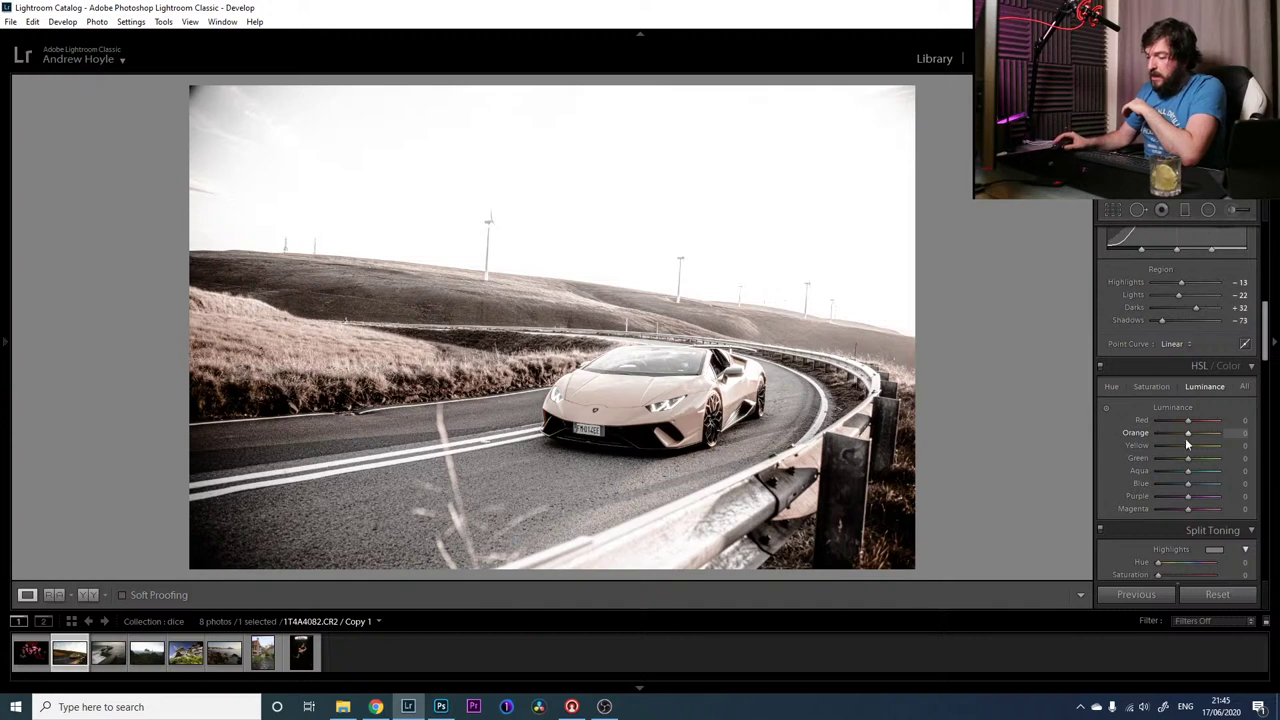
{"action": "left_click_drag", "start_coordinate": [1187, 434], "coordinate": [1182, 433]}
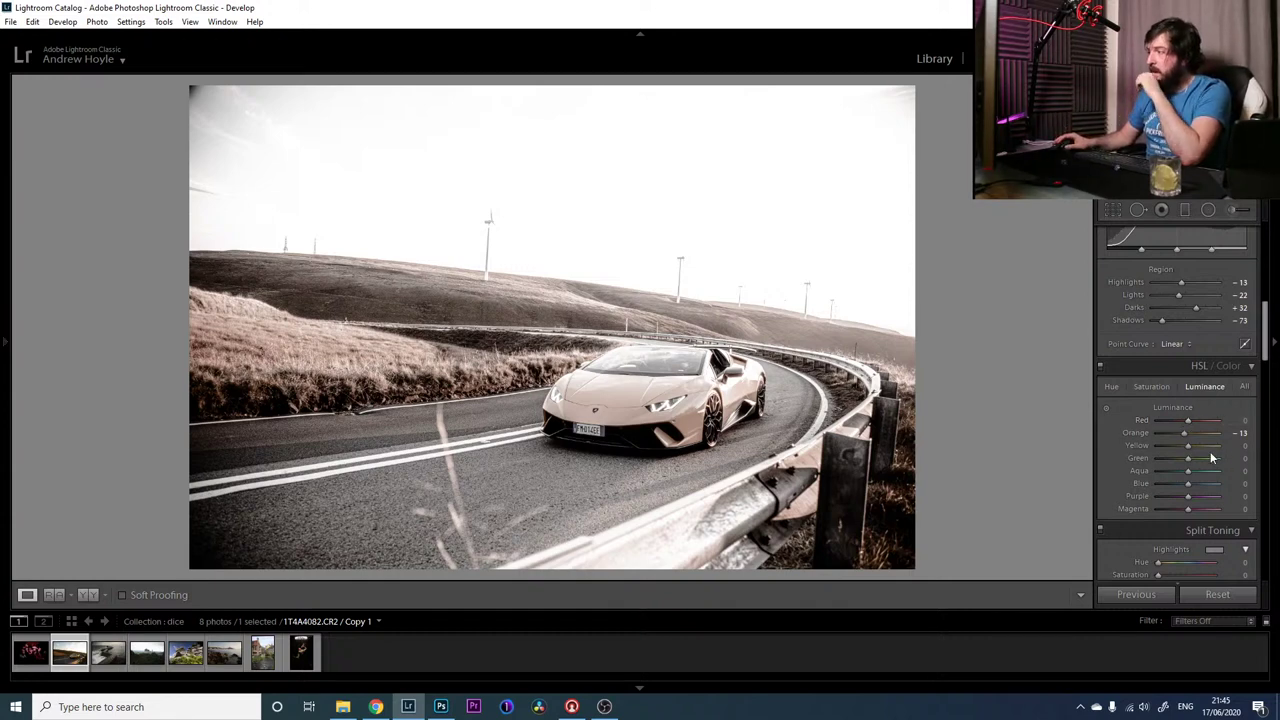
{"action": "left_click_drag", "start_coordinate": [1187, 445], "coordinate": [1229, 443]}
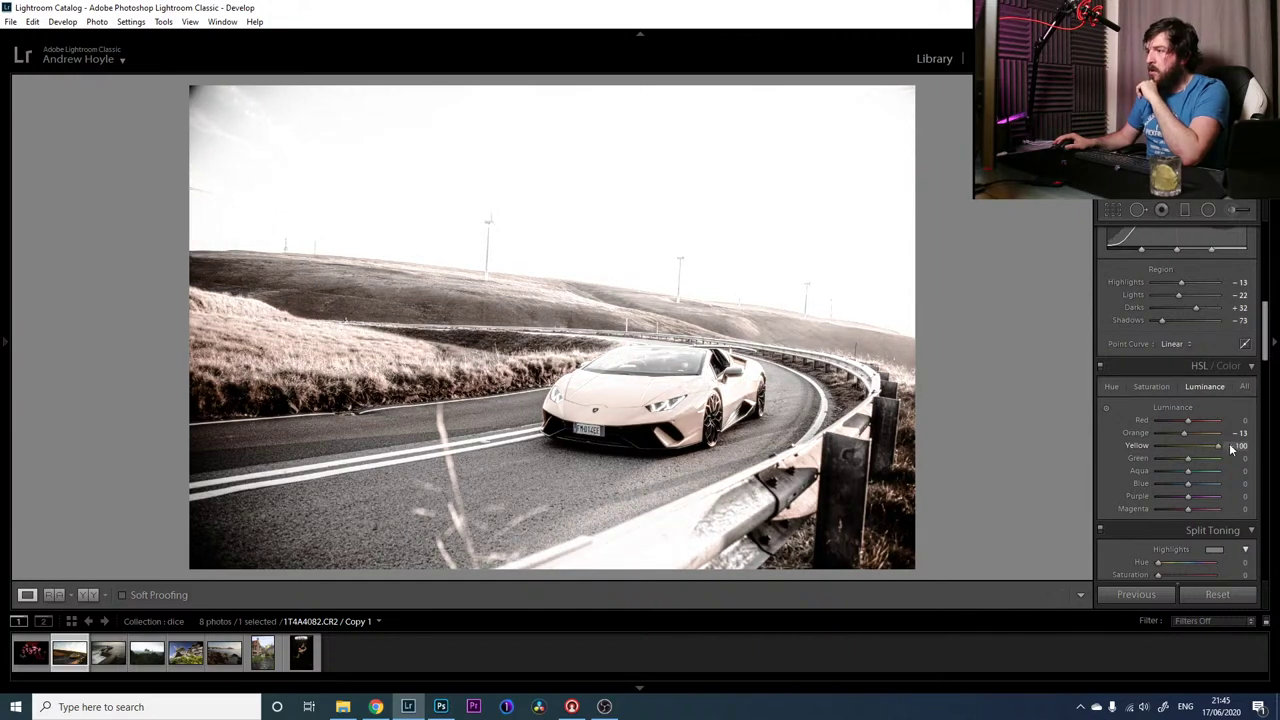
{"action": "left_click_drag", "start_coordinate": [1233, 450], "coordinate": [1277, 456]}
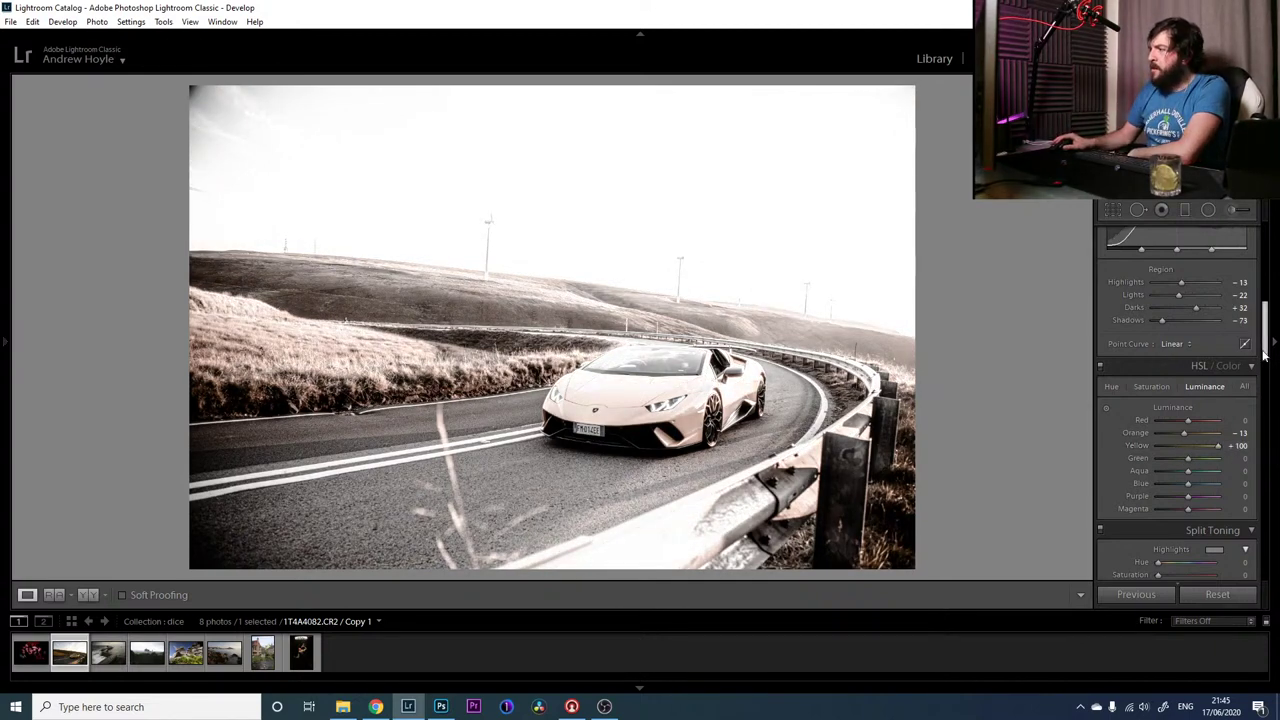
{"action": "scroll", "coordinate": [1265, 357], "scroll_direction": "down", "scroll_amount": 1}
{"action": "scroll", "coordinate": [1265, 357], "scroll_direction": "down", "scroll_amount": 1}
{"action": "left_click_drag", "start_coordinate": [1188, 443], "coordinate": [1191, 490]}
Split-tone the car photo with Highlights at Hue 39, Saturation 100 and Shadows at Hue 86, Saturation 30
{"action": "left_click_drag", "start_coordinate": [1265, 345], "coordinate": [1265, 374]}
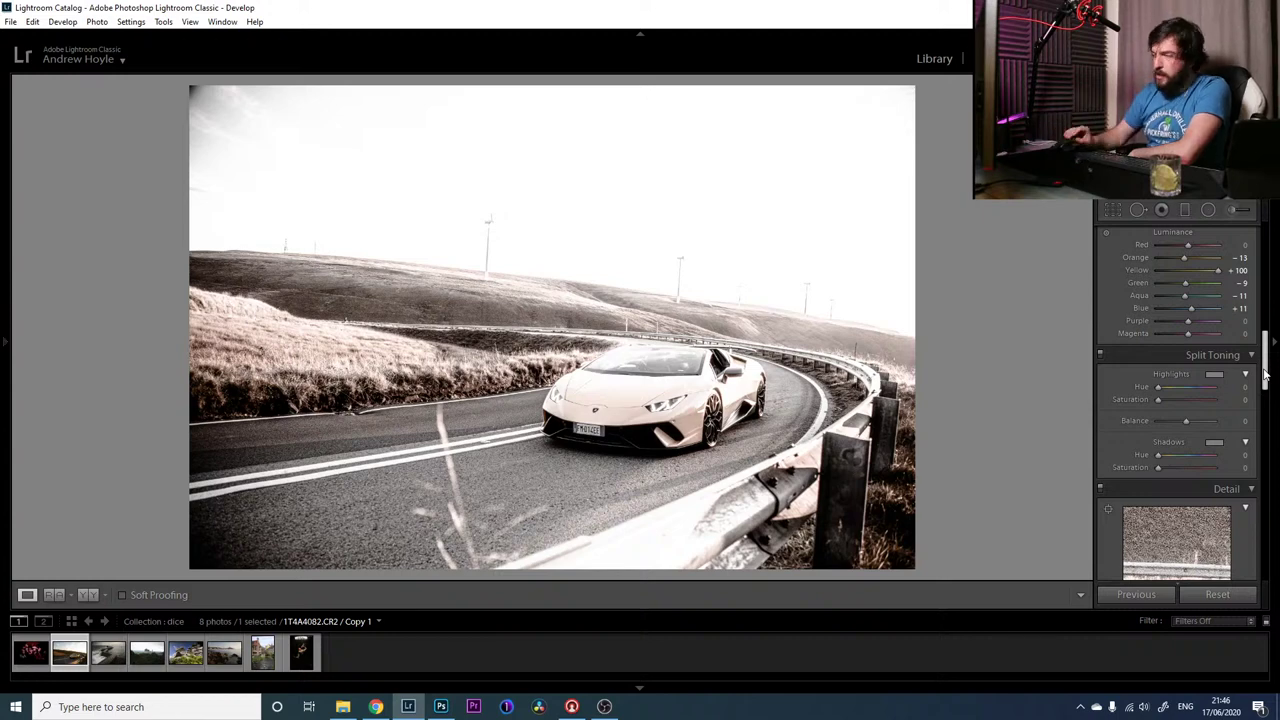
{"action": "left_click", "coordinate": [1196, 400]}
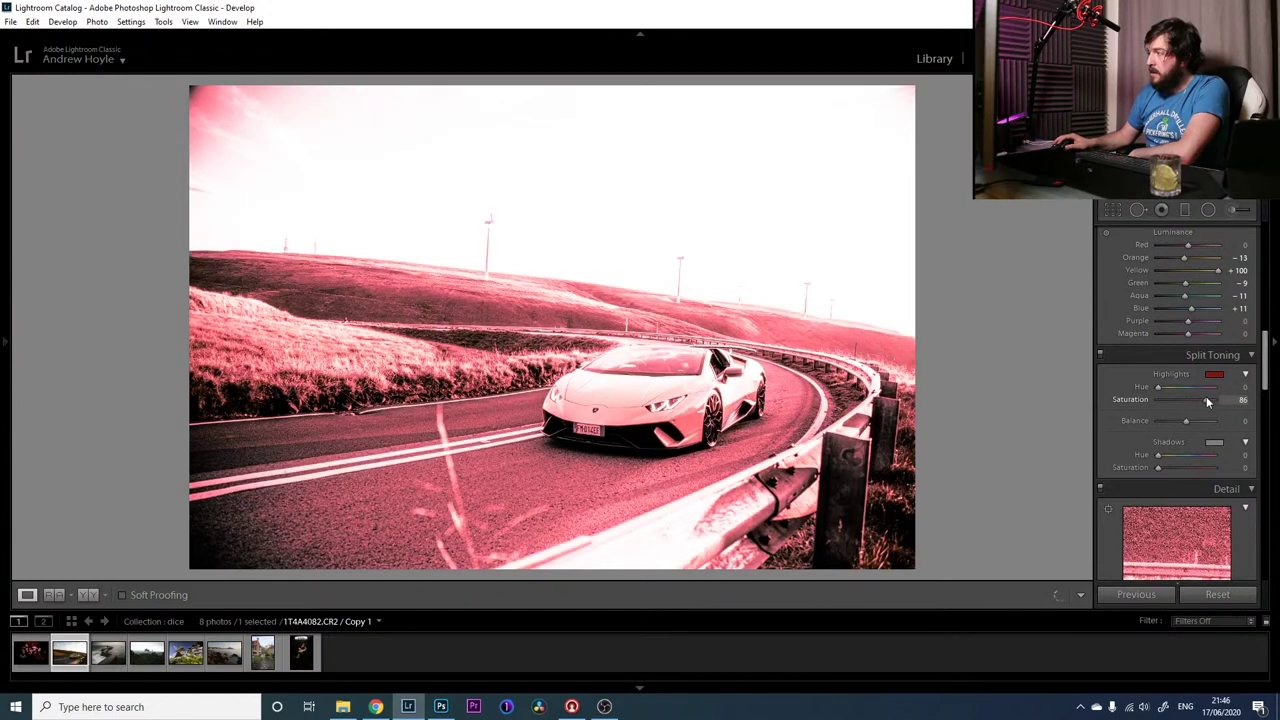
{"action": "left_click_drag", "start_coordinate": [1207, 400], "coordinate": [1216, 400]}
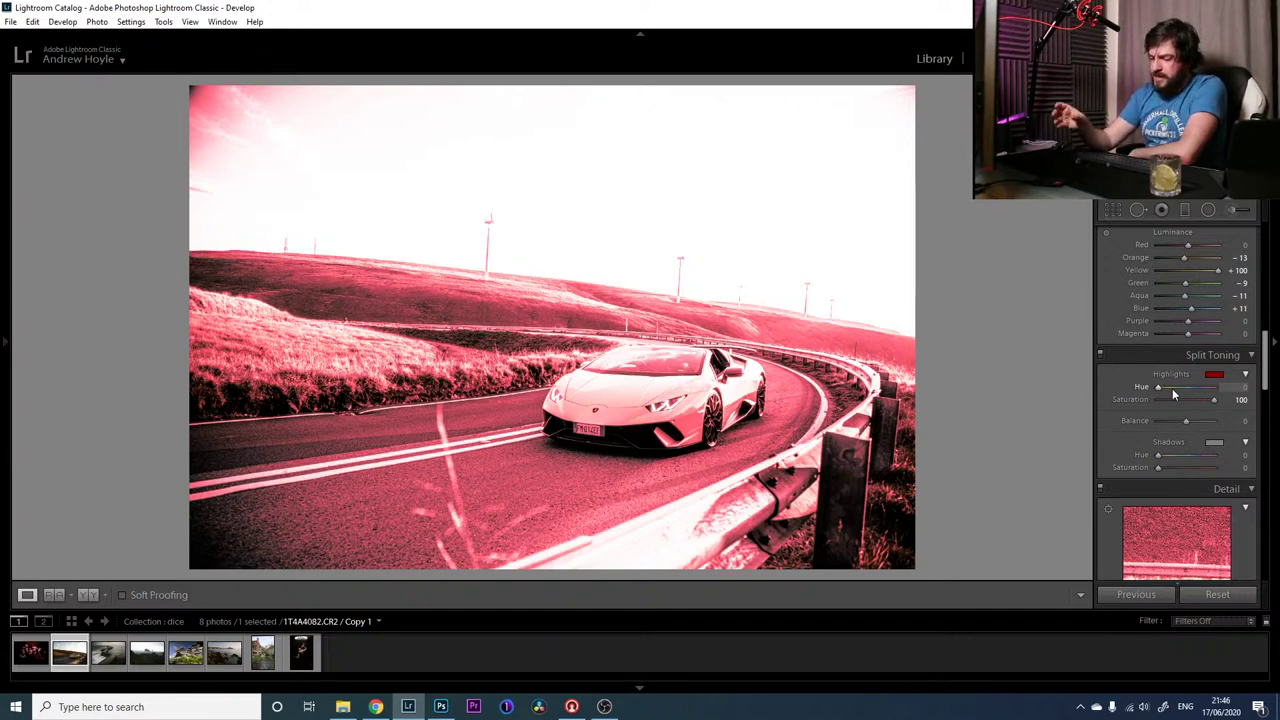
{"action": "mouse_move", "coordinate": [1159, 388]}
{"action": "left_mouse_down"}
{"action": "mouse_move", "coordinate": [1225, 387]}
{"action": "mouse_move", "coordinate": [1164, 390]}
{"action": "left_mouse_up"}
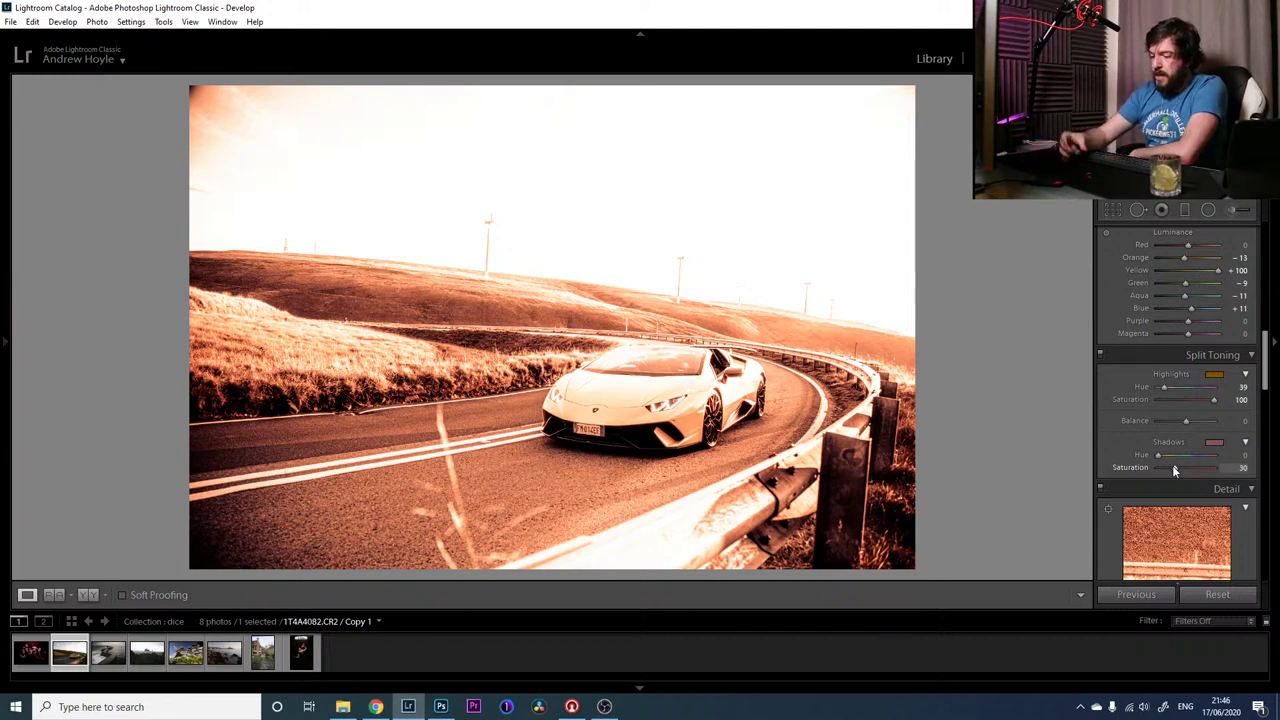
{"action": "left_click_drag", "start_coordinate": [1159, 455], "coordinate": [1174, 457]}
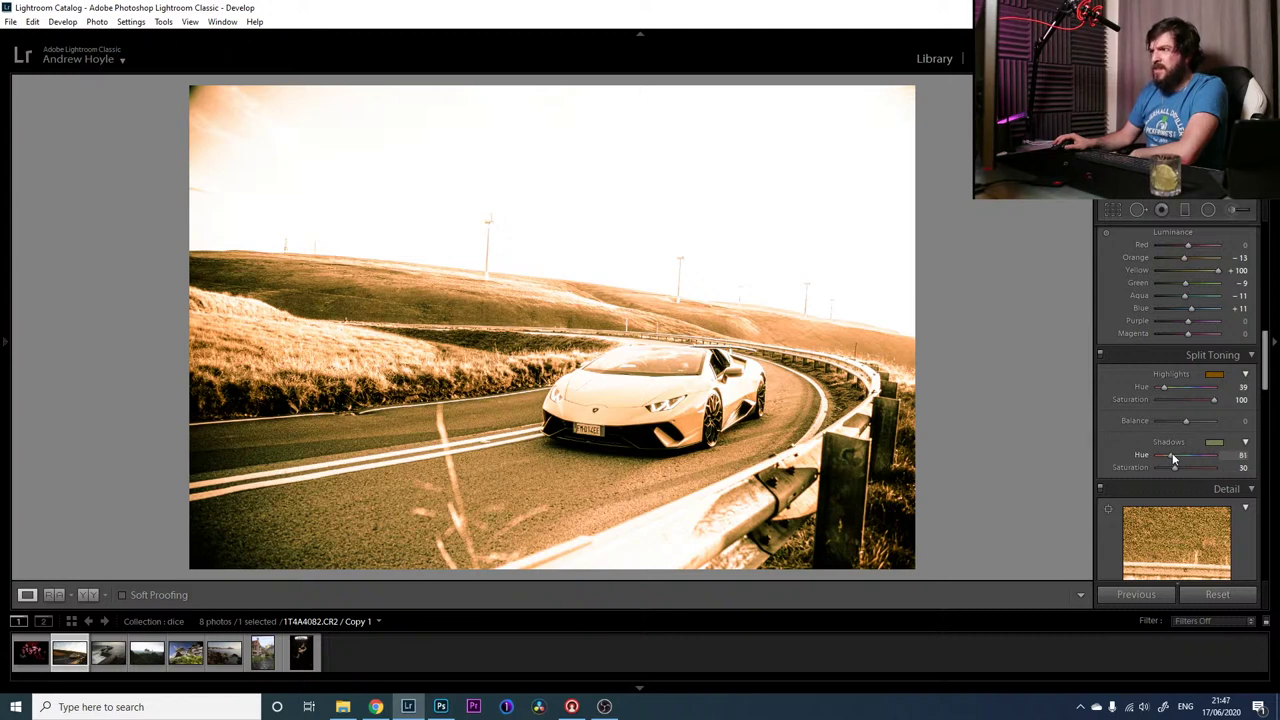
{"action": "left_click_drag", "start_coordinate": [1174, 458], "coordinate": [1175, 458]}
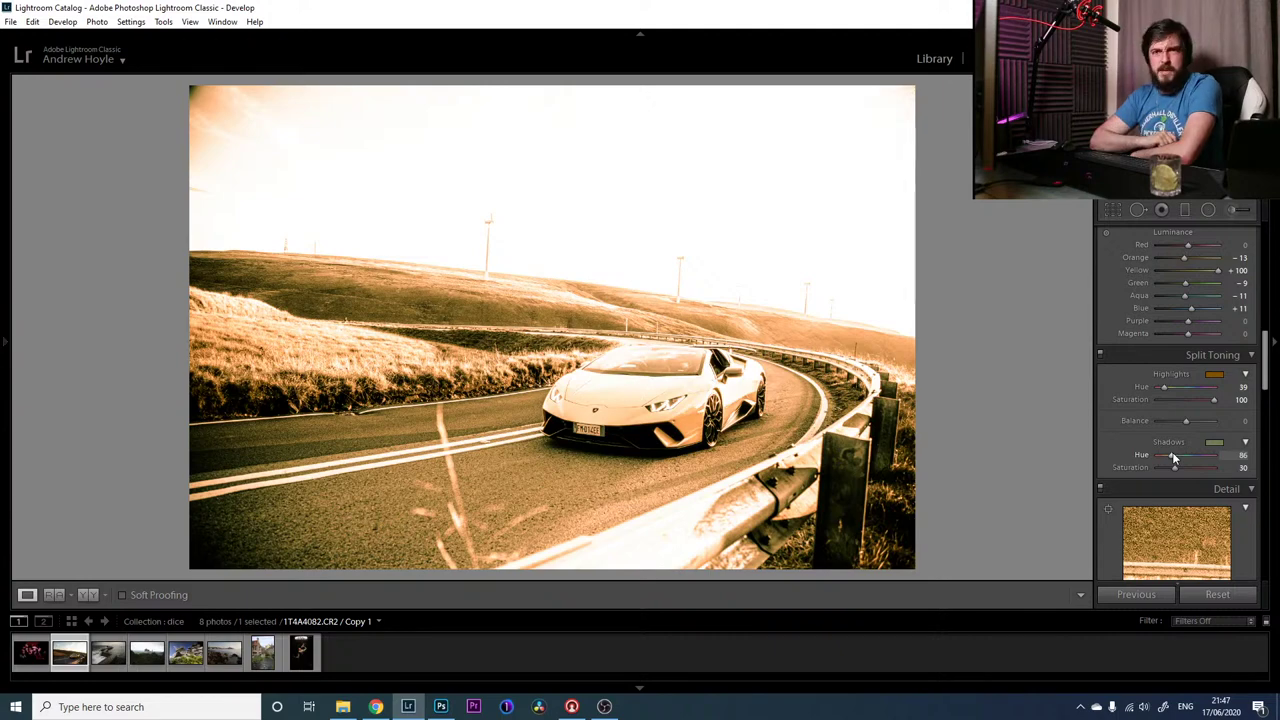
Compare the split-toned car photo with the unedited original, ending on the toned version
{"action": "key", "text": "backslash"}
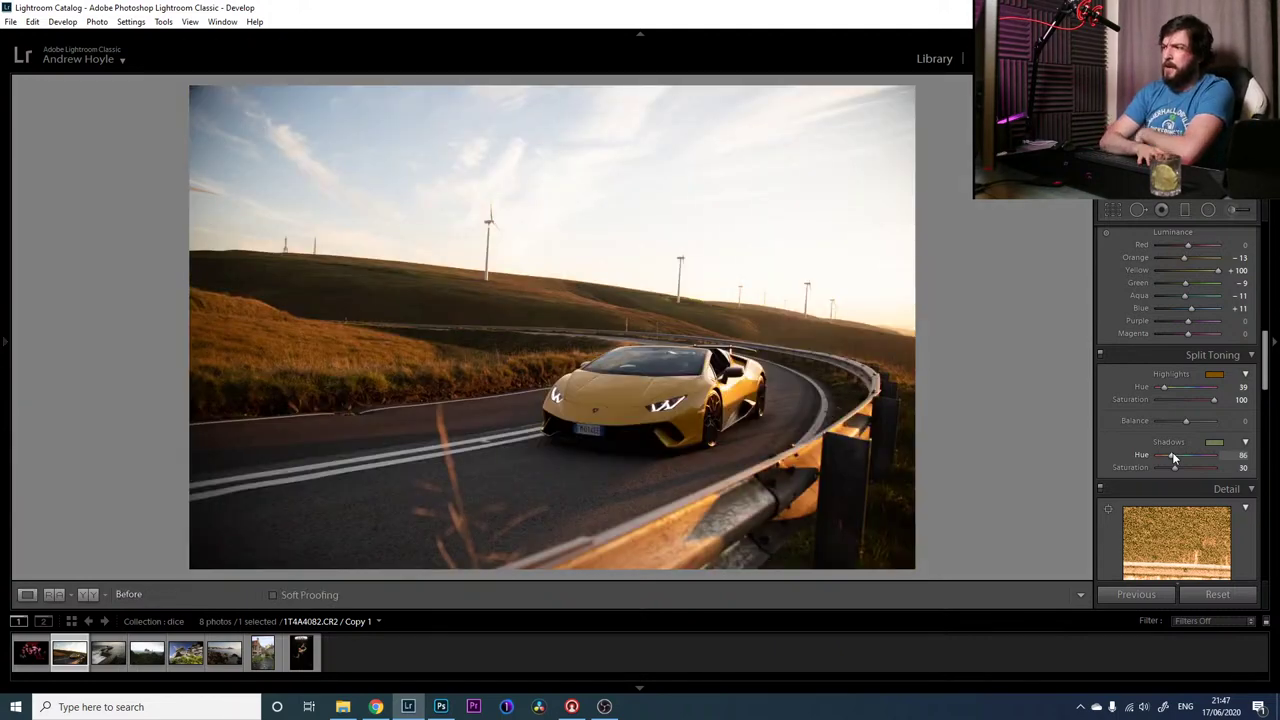
{"action": "key", "text": "backslash"}
{"action": "key", "text": "backslash"}
{"action": "key", "text": "backslash"}
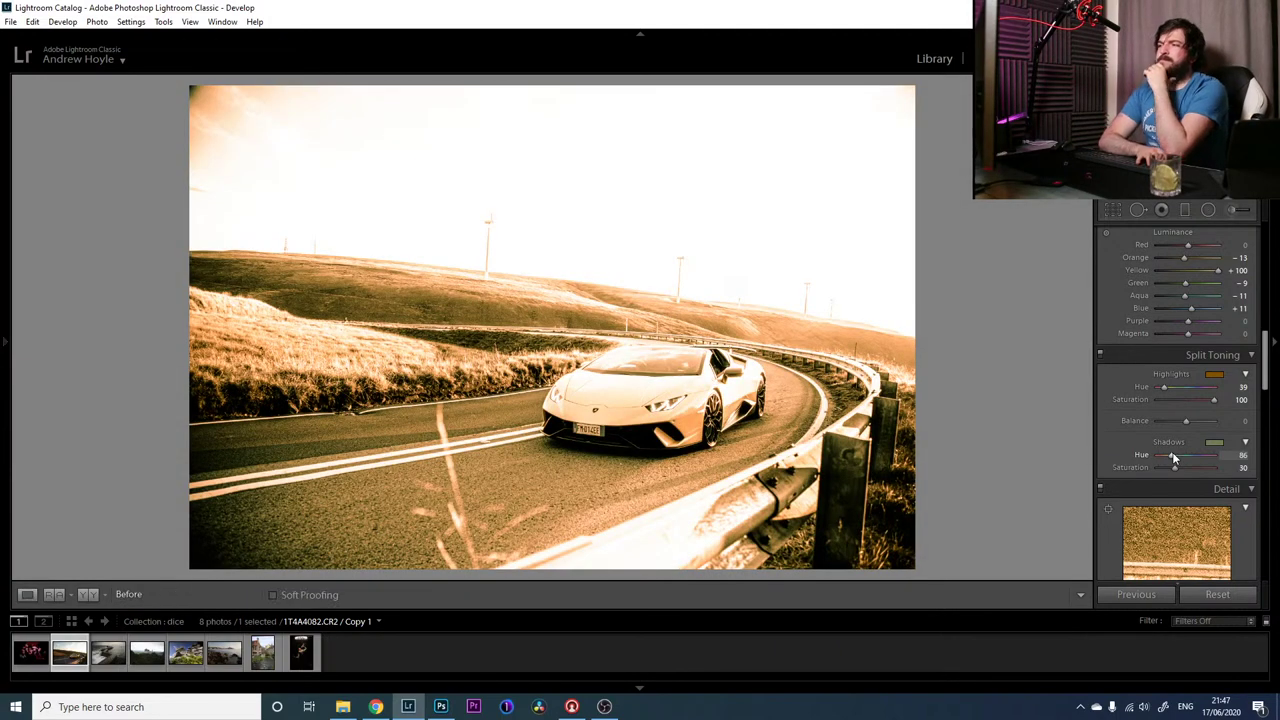
{"action": "key", "text": "backslash"}
{"action": "key", "text": "backslash"}
{"action": "key", "text": "backslash"}
{"action": "key", "text": "backslash"}
{"action": "key", "text": "backslash"}
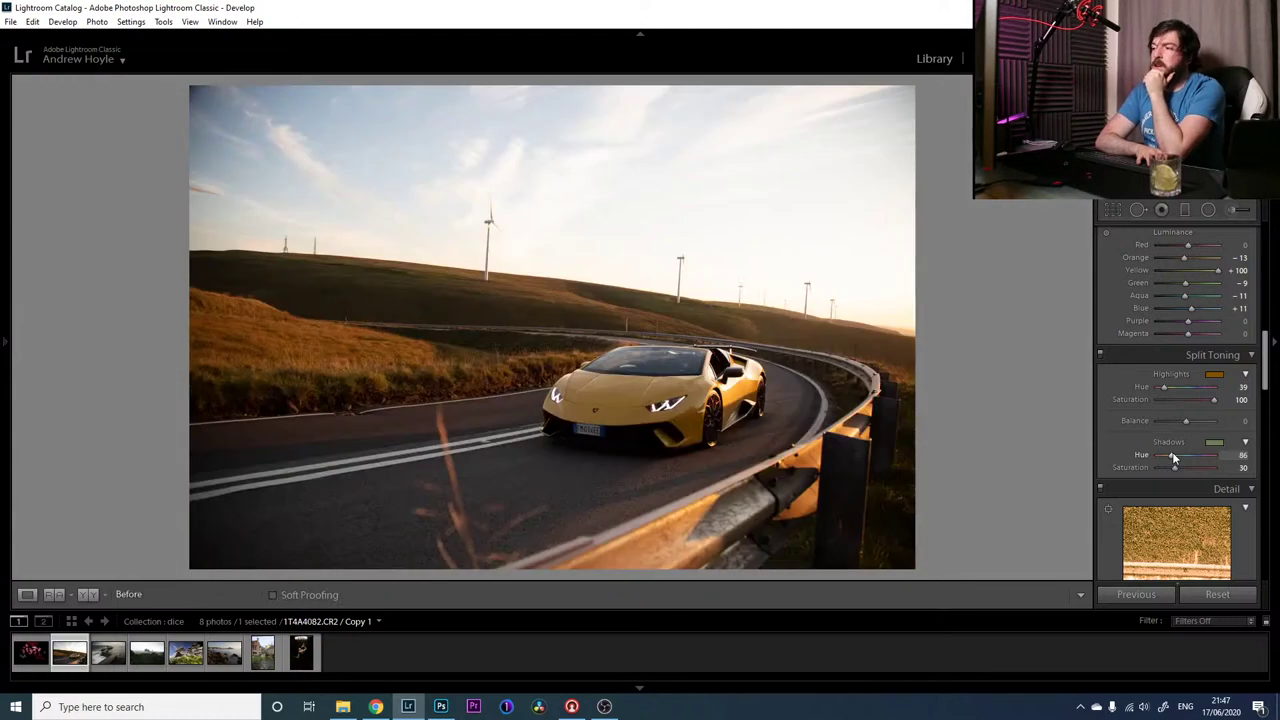
{"action": "key", "text": "backslash"}
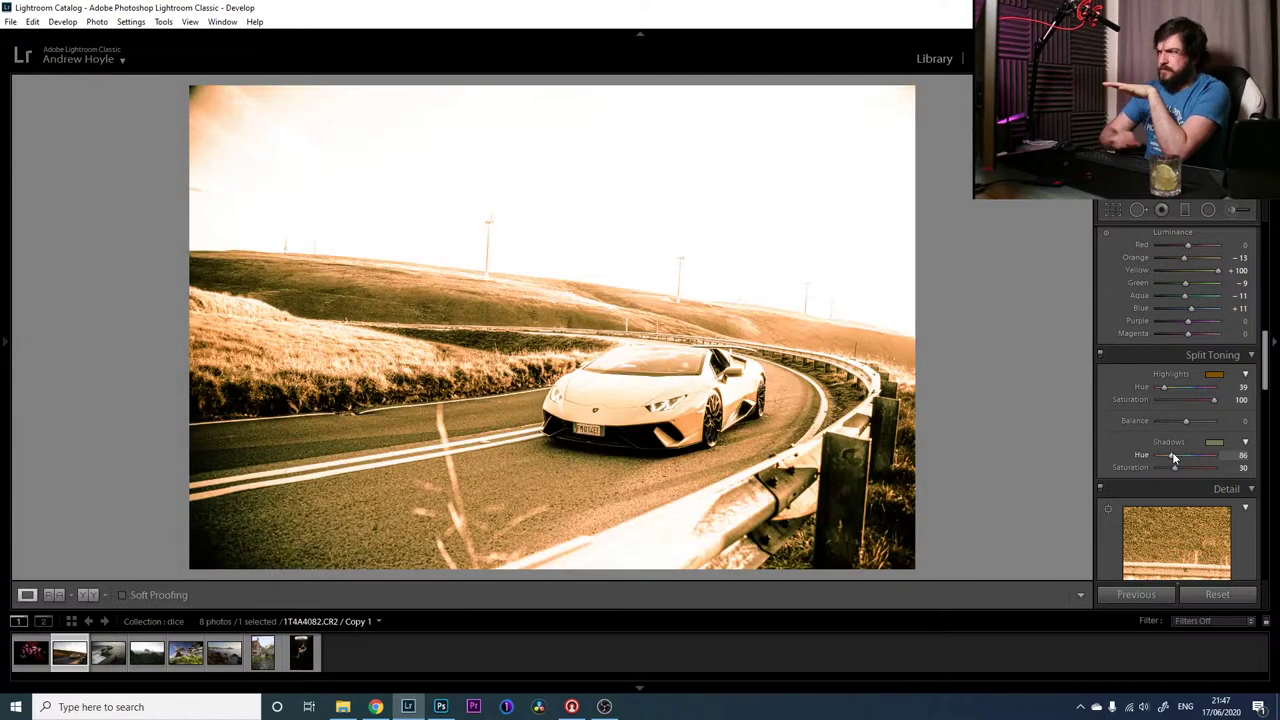
Try shifting the Red Primary hue in the car photo's calibration settings
{"action": "left_click_drag", "start_coordinate": [1266, 372], "coordinate": [1265, 569]}
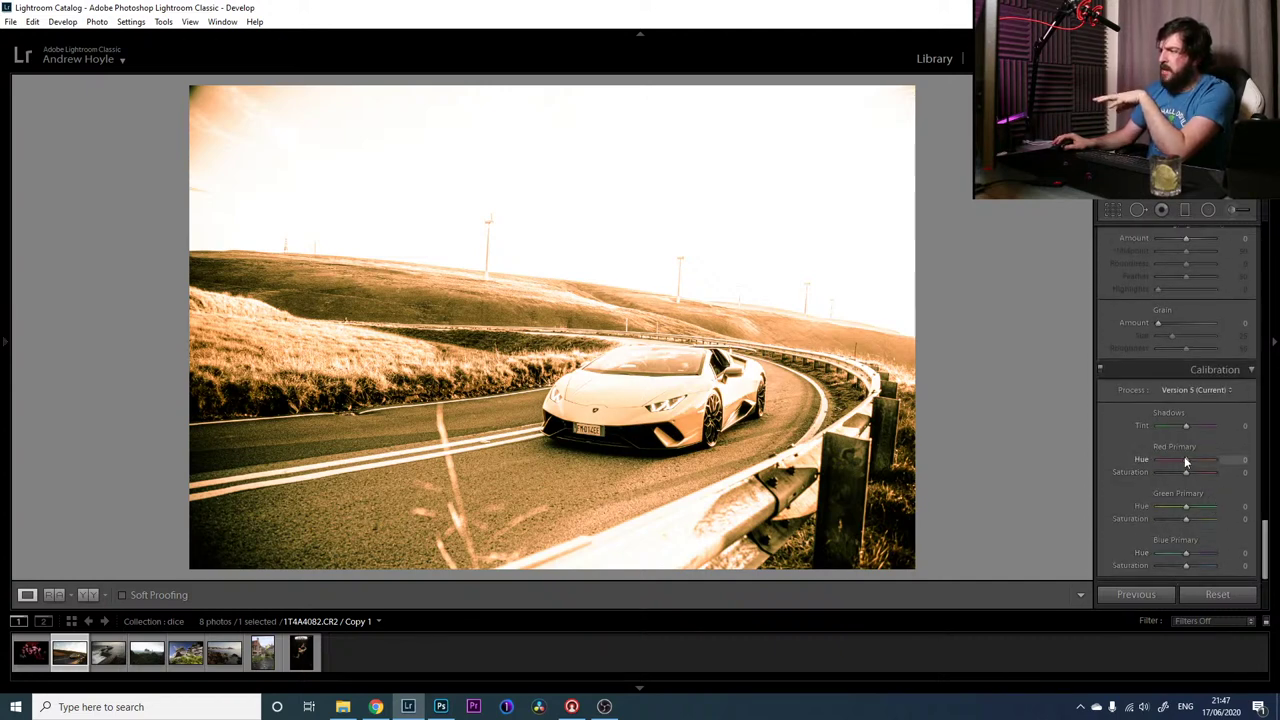
{"action": "mouse_move", "coordinate": [1185, 461]}
{"action": "left_mouse_down"}
{"action": "mouse_move", "coordinate": [1158, 459]}
{"action": "mouse_move", "coordinate": [1206, 459]}
{"action": "mouse_move", "coordinate": [1167, 463]}
{"action": "mouse_move", "coordinate": [1194, 458]}
{"action": "mouse_move", "coordinate": [1174, 465]}
{"action": "mouse_move", "coordinate": [1185, 469]}
{"action": "left_mouse_up"}
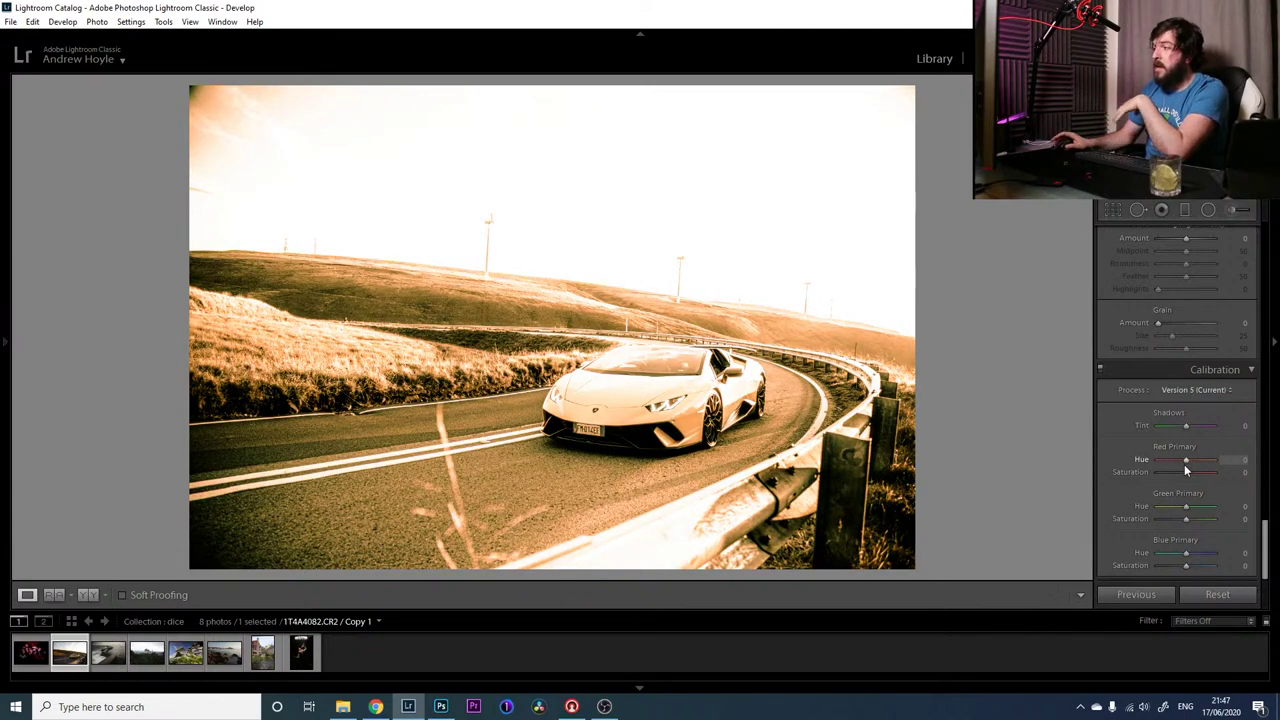
{"action": "left_click_drag", "start_coordinate": [1266, 550], "coordinate": [1248, 228]}
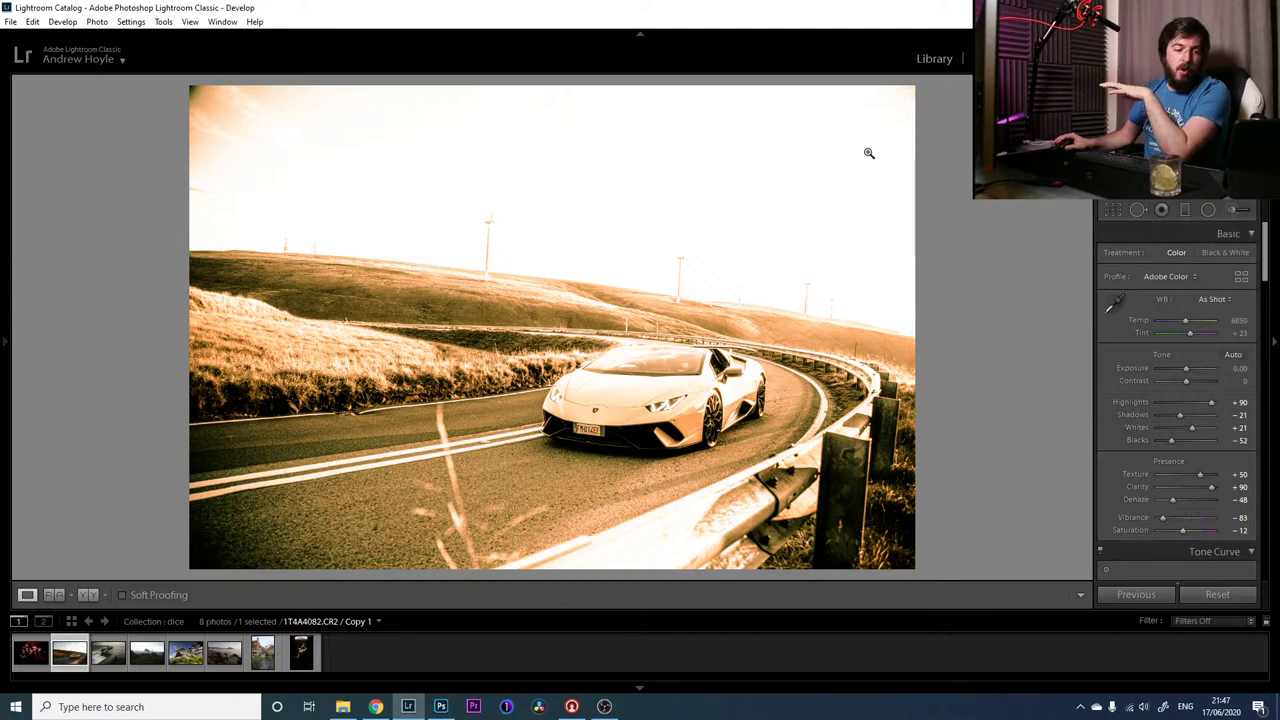
Reset all develop settings on the car photo's virtual copy and set its Highlights to −100
{"action": "right_click", "coordinate": [70, 658]}
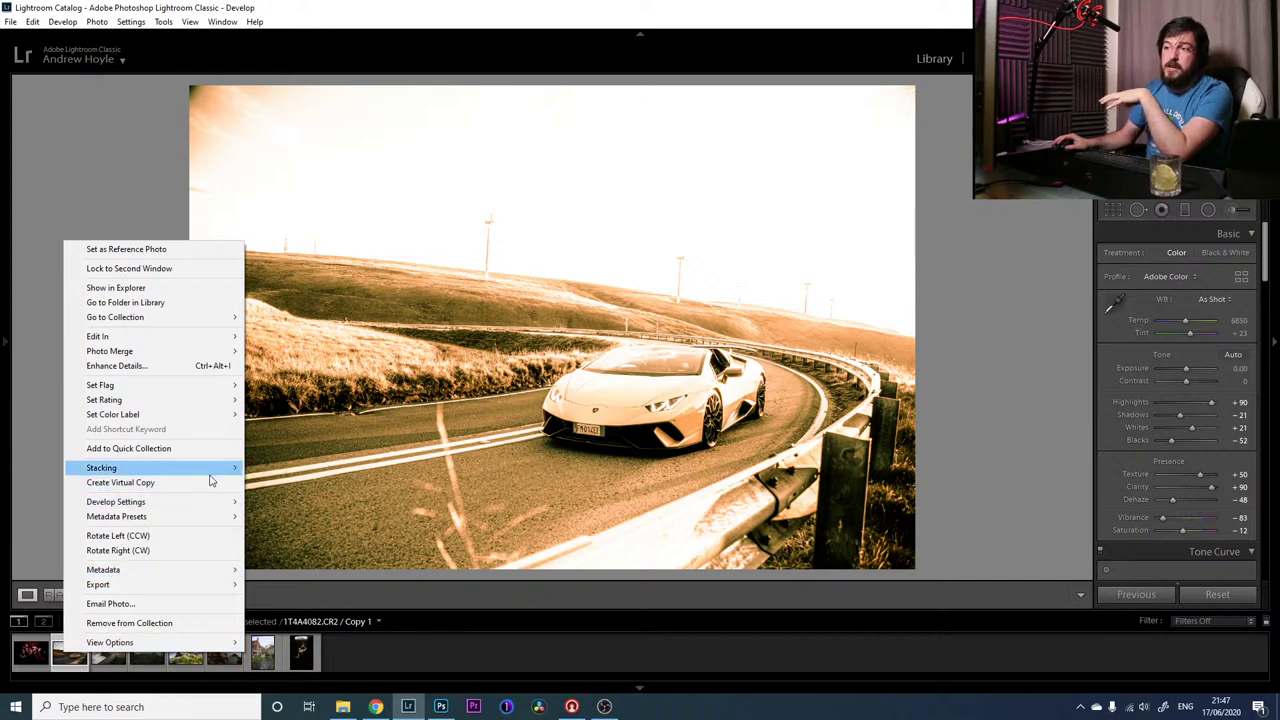
{"action": "mouse_move", "coordinate": [204, 344]}
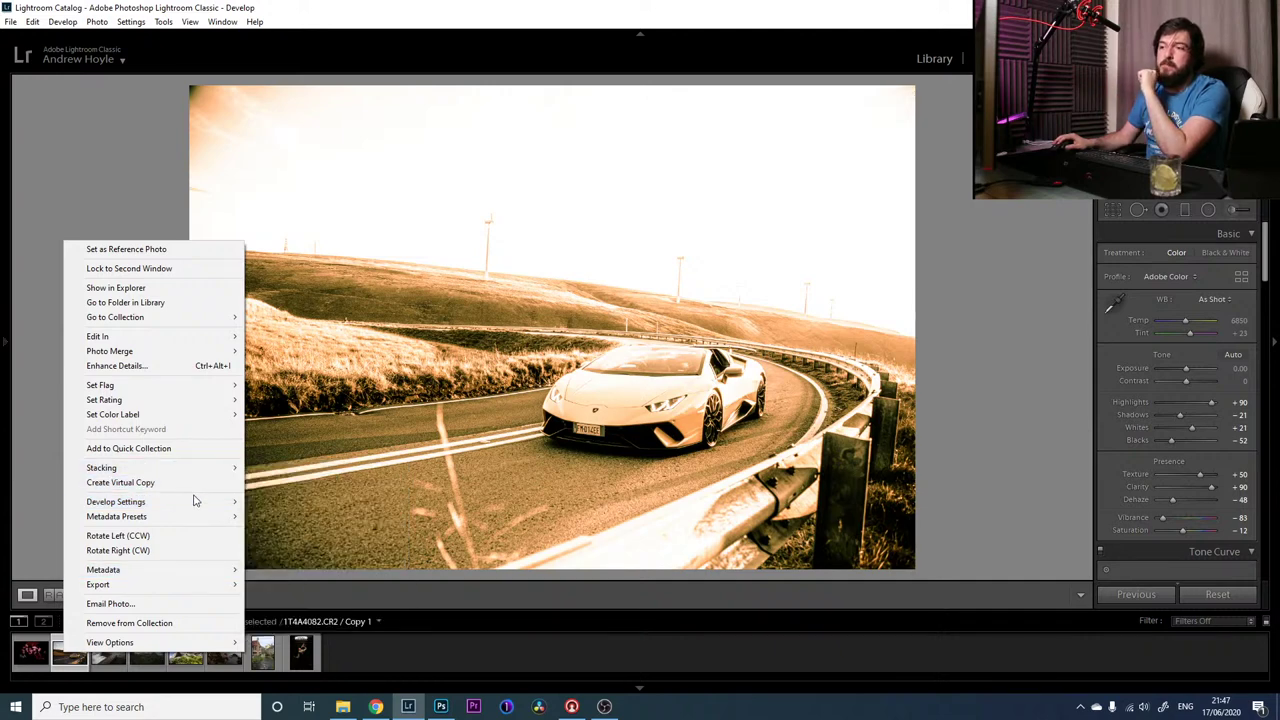
{"action": "mouse_move", "coordinate": [197, 503]}
{"action": "left_click", "coordinate": [275, 501]}
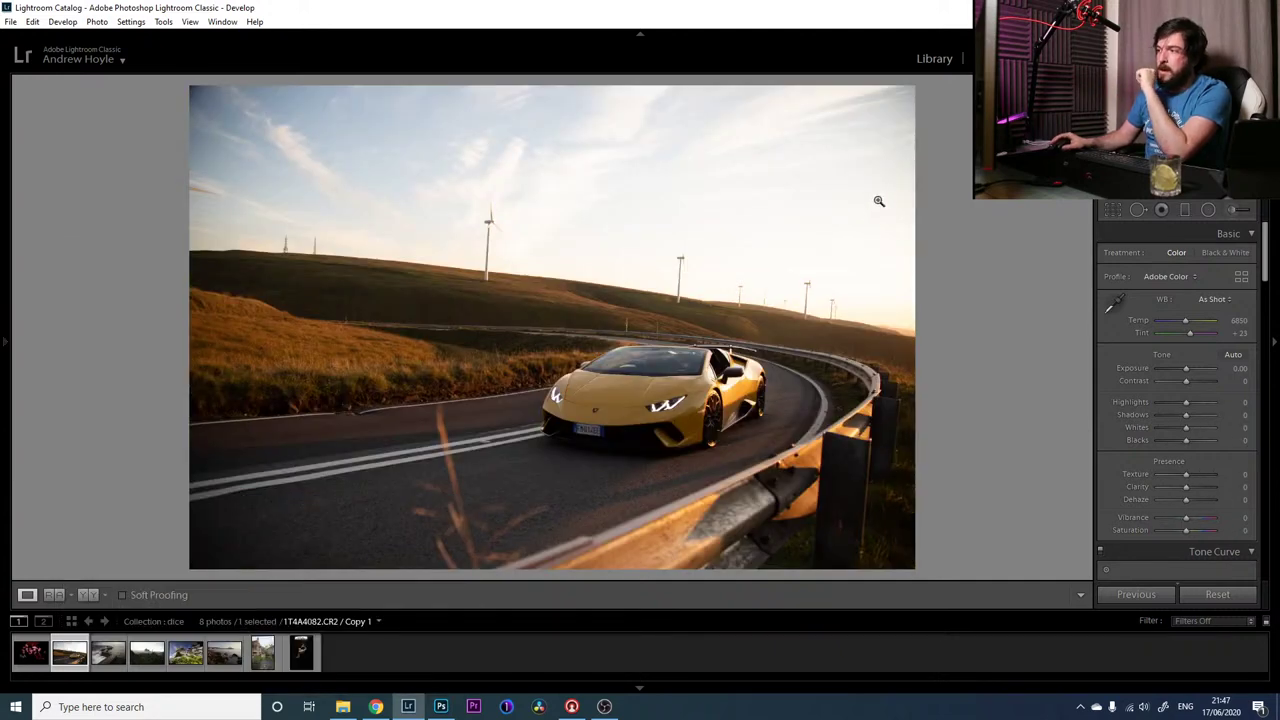
{"action": "left_click_drag", "start_coordinate": [1186, 402], "coordinate": [1176, 402]}
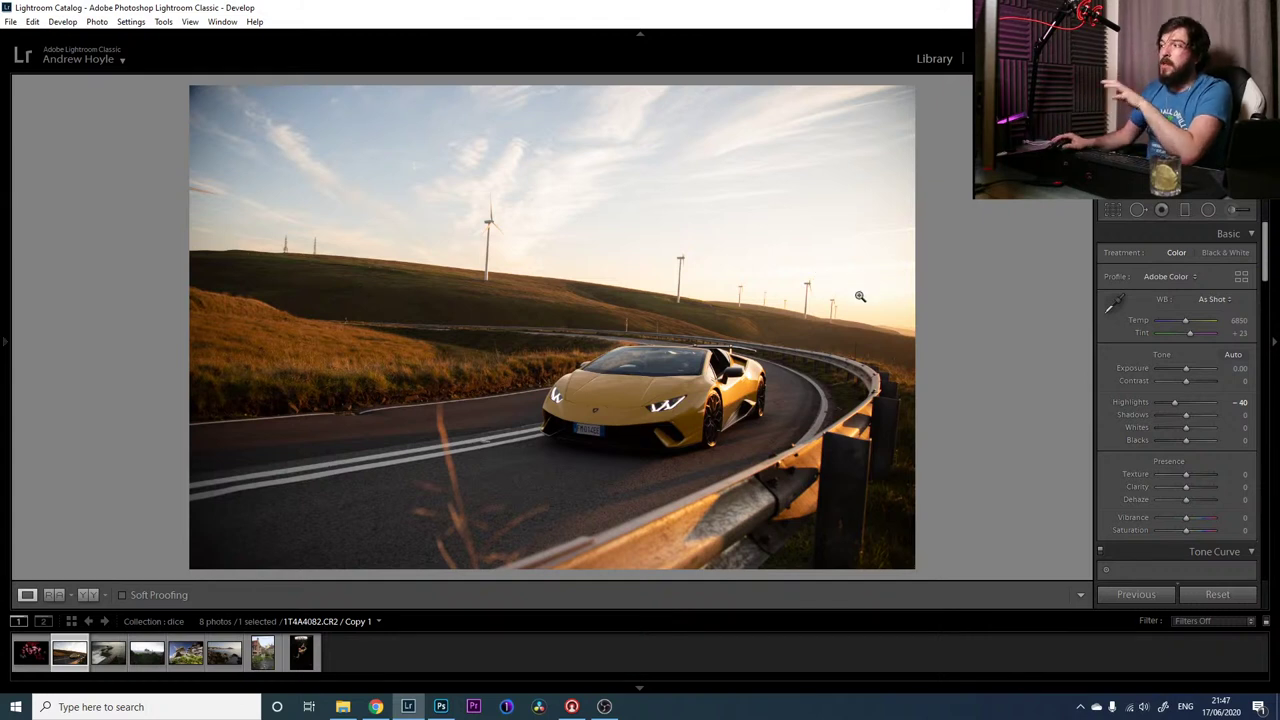
{"action": "left_click_drag", "start_coordinate": [1175, 402], "coordinate": [1147, 404]}
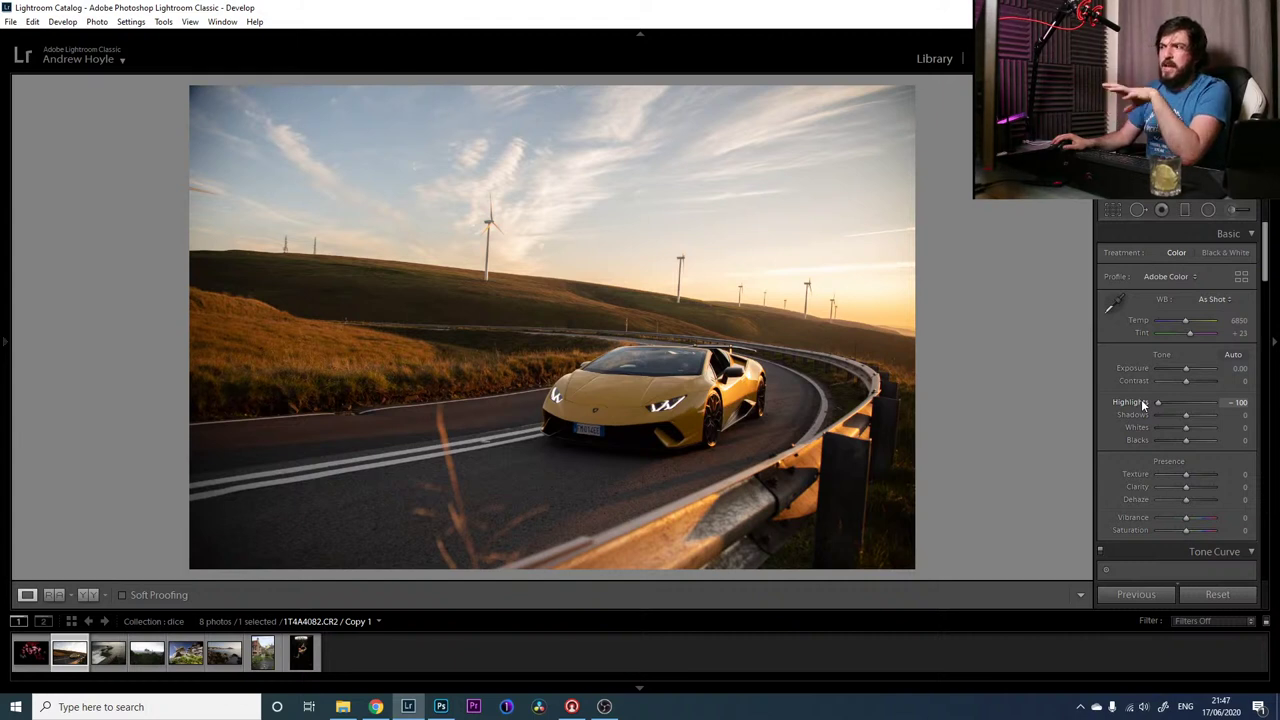
Set the car photo's Highlights to −40, Shadows +40, Whites +26 and Blacks +2, with Clarity +14 and Dehaze +2
{"action": "left_click_drag", "start_coordinate": [1158, 402], "coordinate": [1196, 418]}
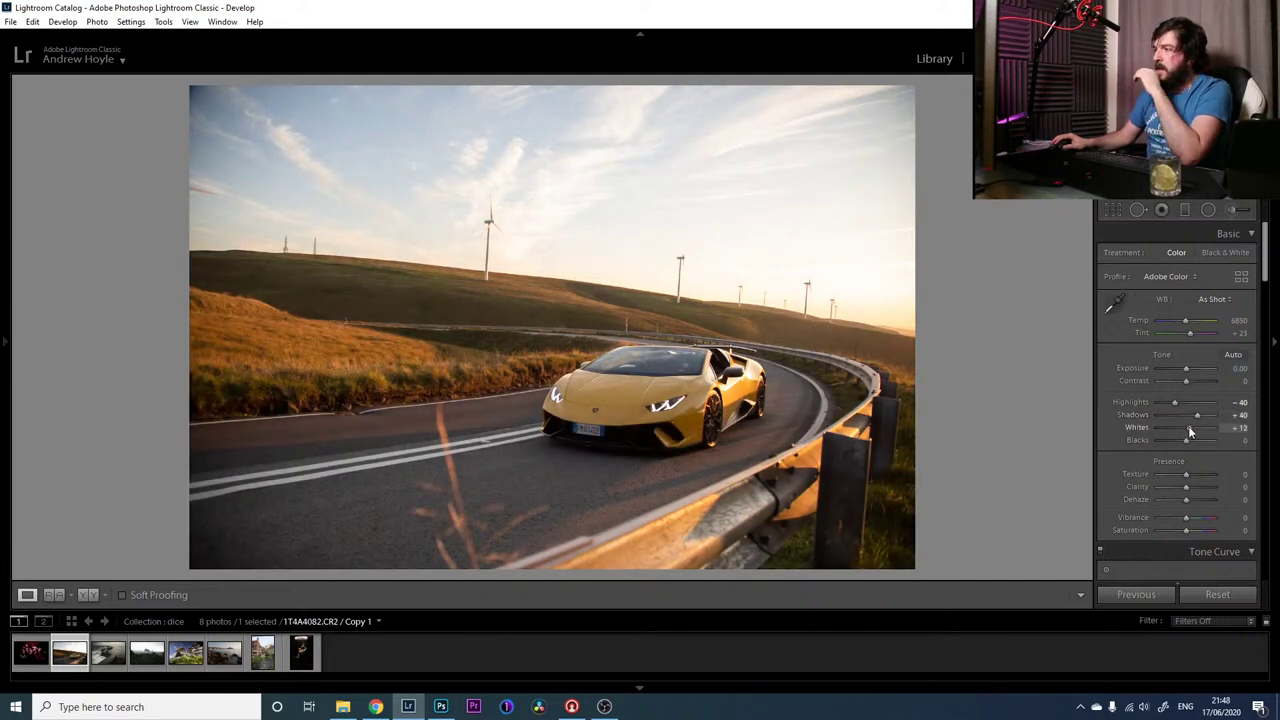
{"action": "left_click_drag", "start_coordinate": [1189, 426], "coordinate": [1193, 428]}
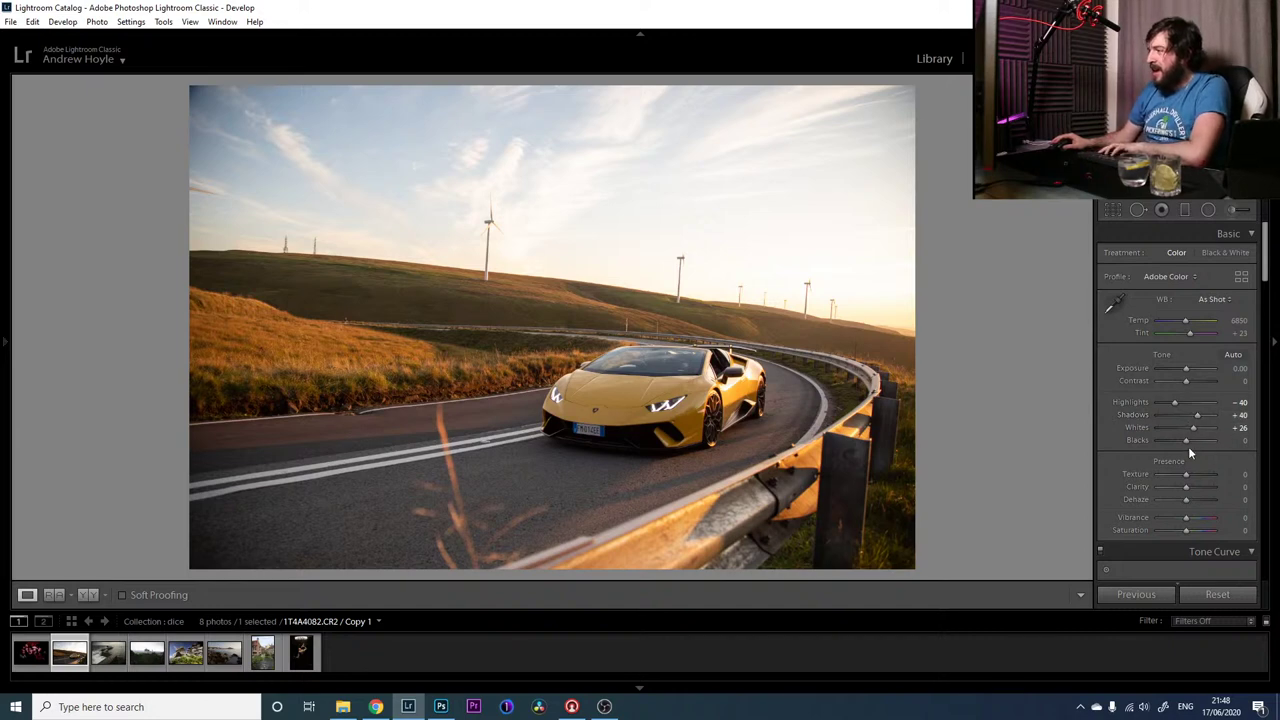
{"action": "left_click_drag", "start_coordinate": [1188, 440], "coordinate": [1189, 440]}
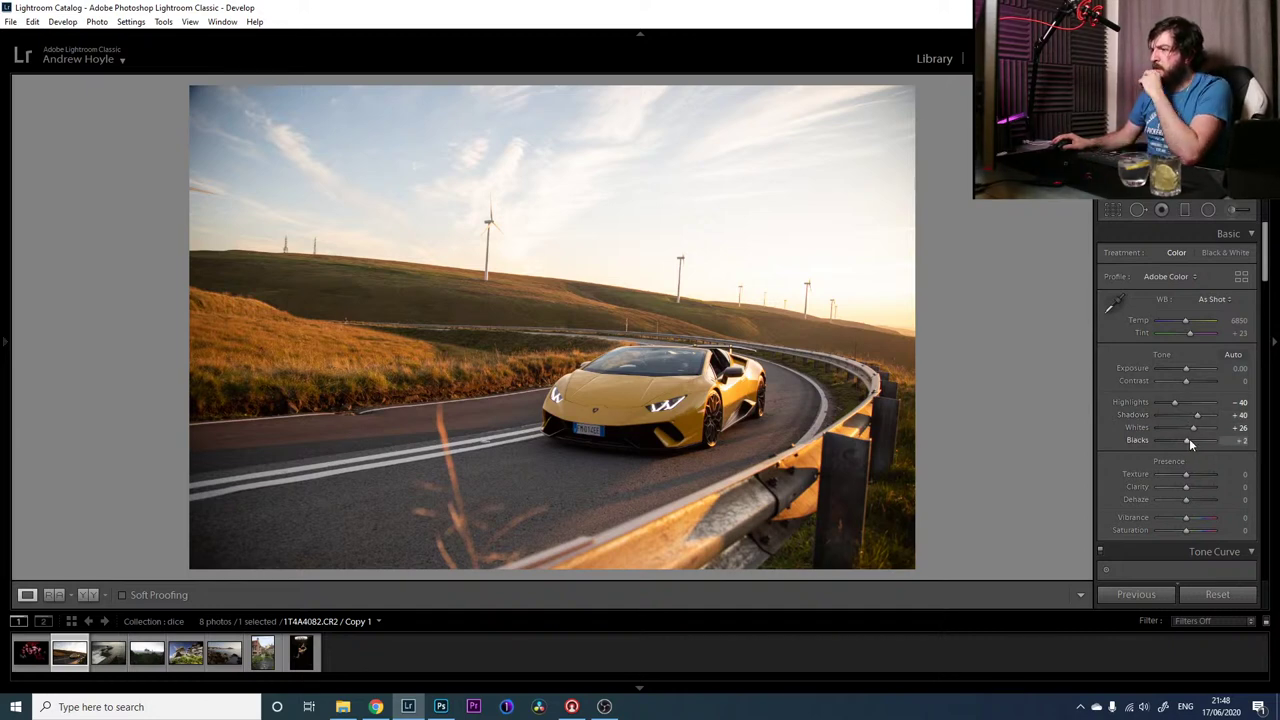
{"action": "left_click_drag", "start_coordinate": [1186, 487], "coordinate": [1190, 486]}
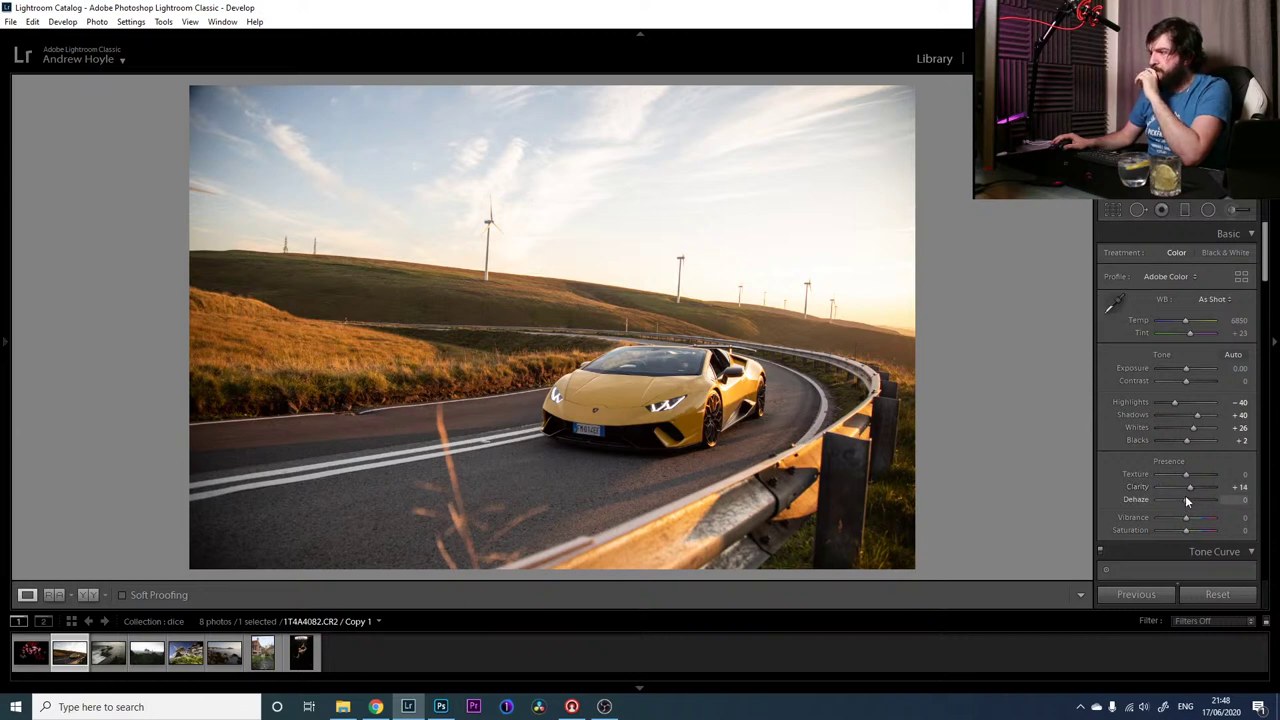
{"action": "left_click_drag", "start_coordinate": [1186, 499], "coordinate": [1188, 500]}
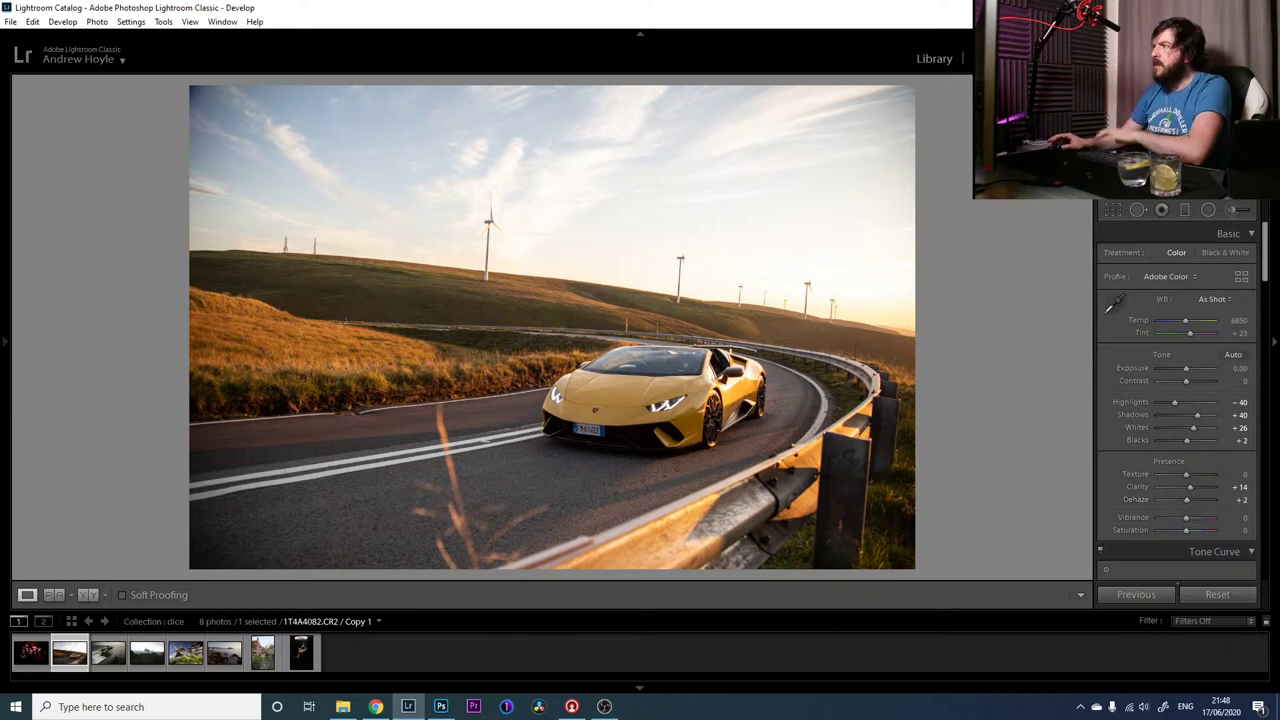
Add a graduated filter over the sky with Exposure −0.52, Contrast 78 and Clarity 67
{"action": "left_click", "coordinate": [1184, 212]}
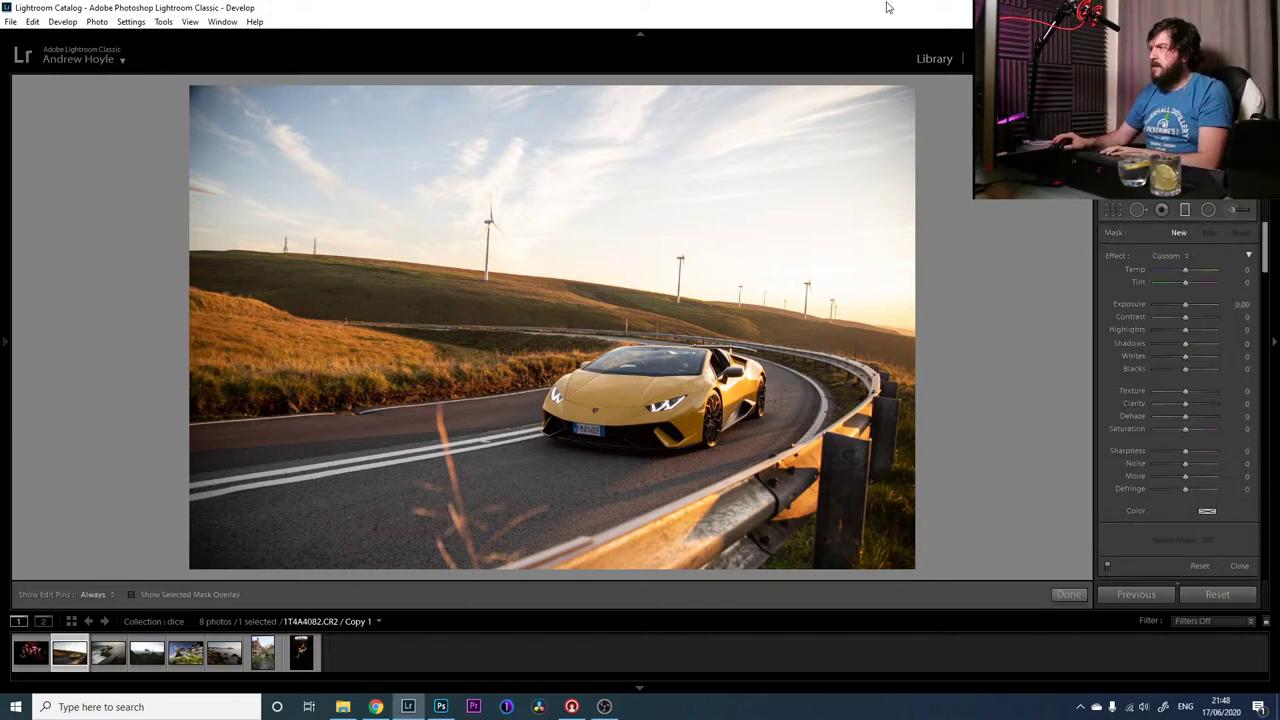
{"action": "left_click_drag", "start_coordinate": [1185, 304], "coordinate": [1182, 305]}
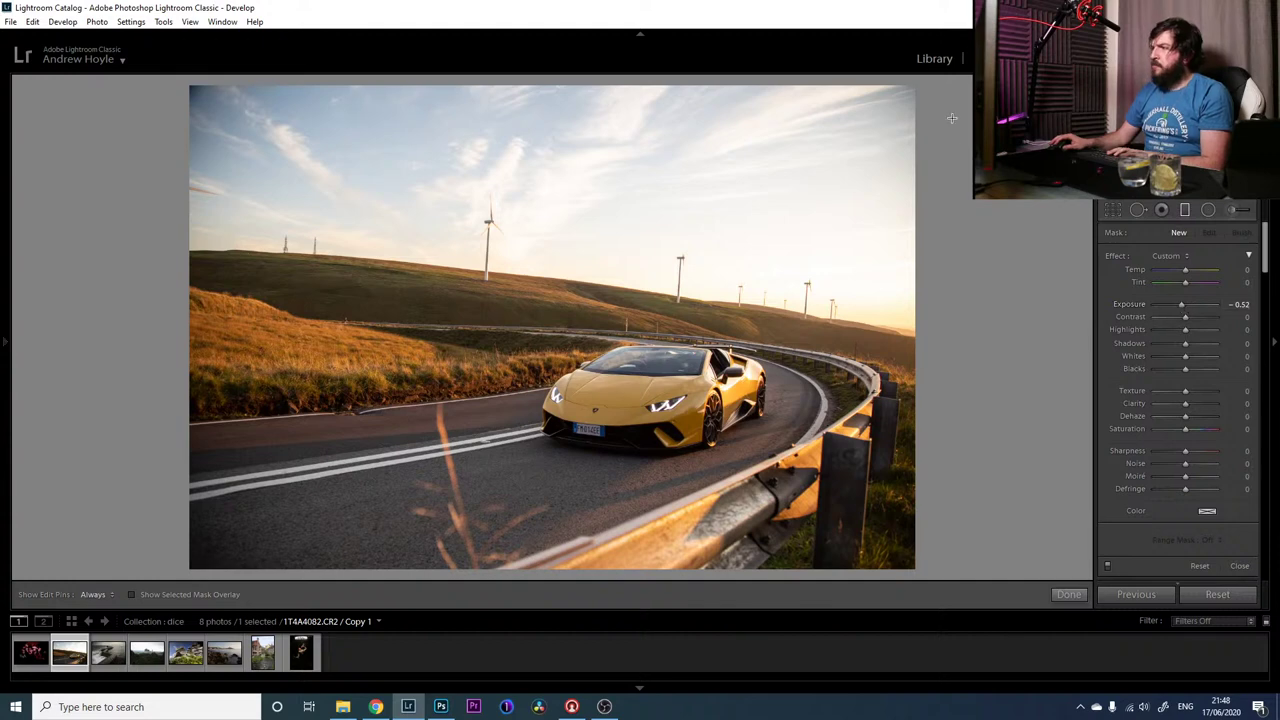
{"action": "left_click_drag", "start_coordinate": [946, 86], "coordinate": [934, 351]}
{"action": "left_click_drag", "start_coordinate": [1196, 318], "coordinate": [1210, 317]}
{"action": "left_click_drag", "start_coordinate": [1192, 402], "coordinate": [1205, 404]}
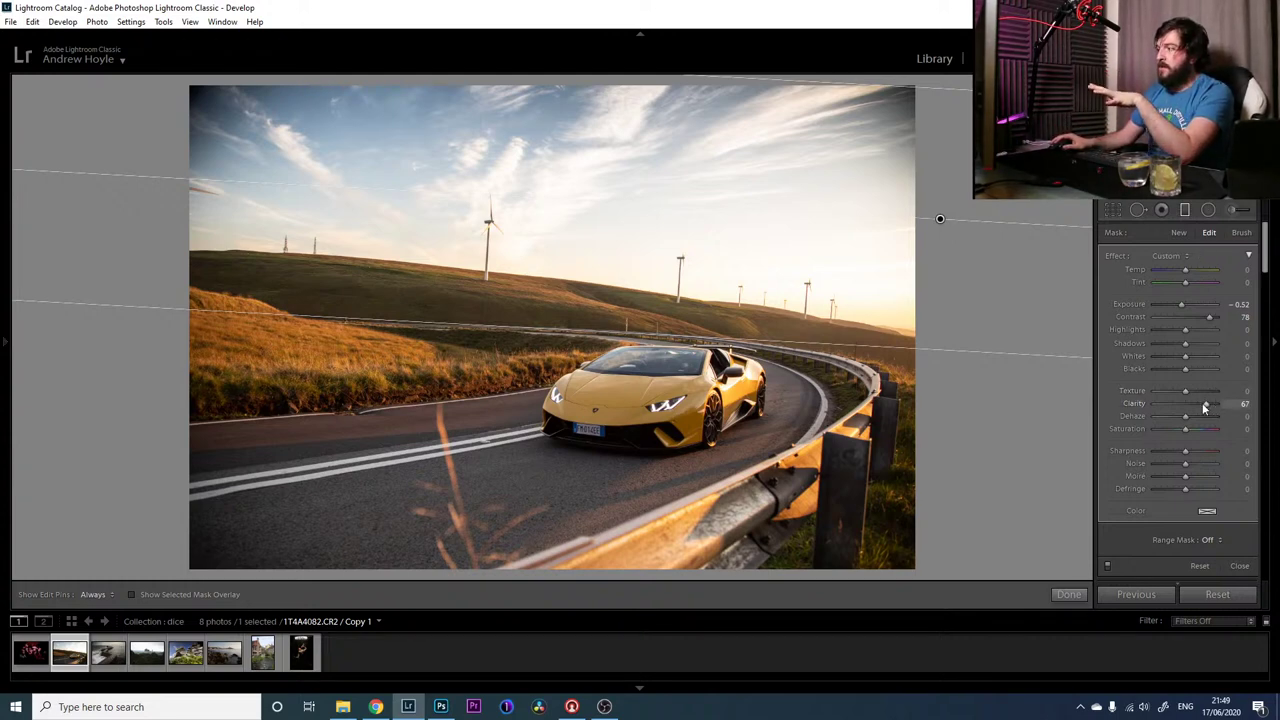
Compare the sky with the graduated filter off and on, leaving it on and closing the tool
{"action": "left_click", "coordinate": [1109, 566]}
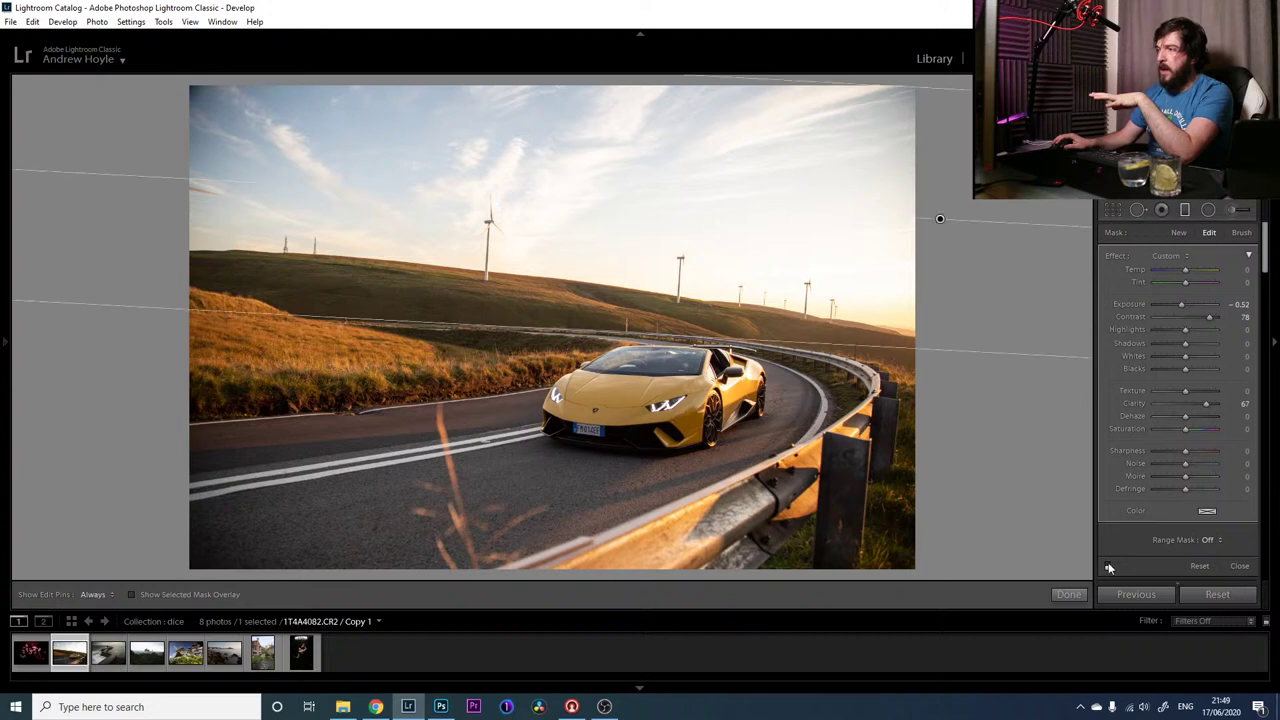
{"action": "left_click", "coordinate": [1109, 566]}
{"action": "left_click", "coordinate": [1109, 566]}
{"action": "left_click", "coordinate": [1109, 566]}
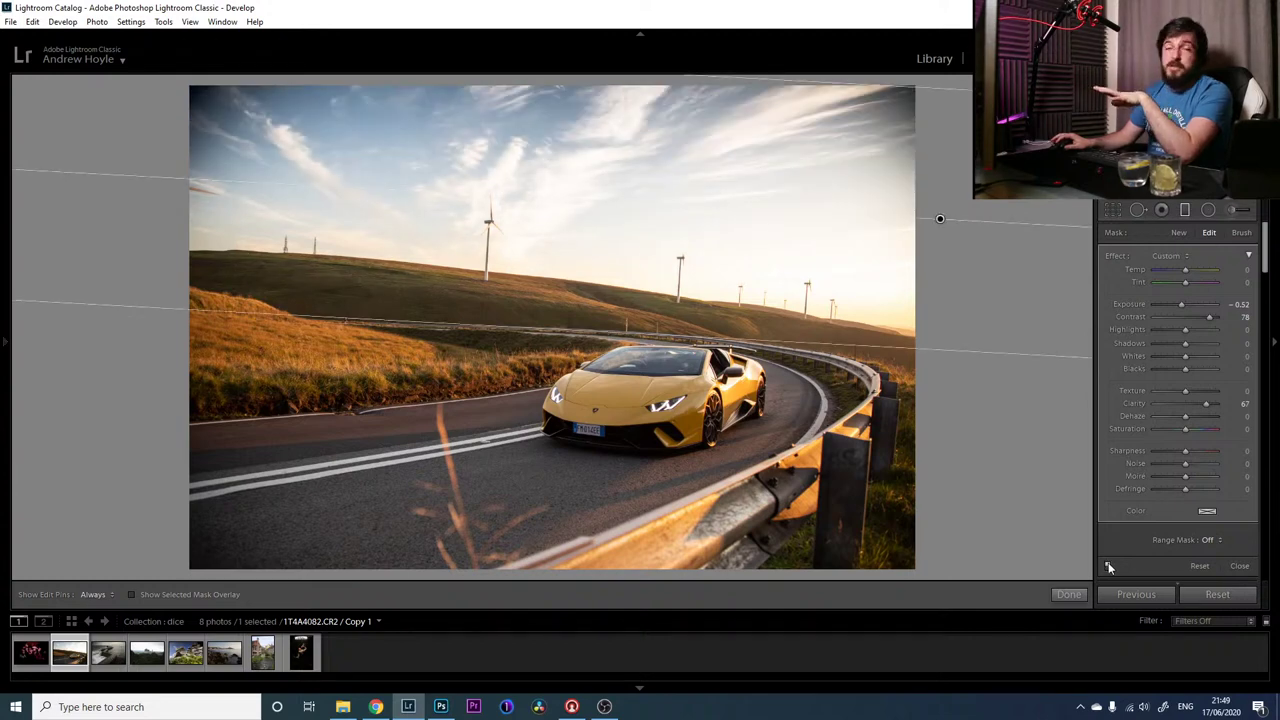
{"action": "left_click", "coordinate": [1185, 209]}
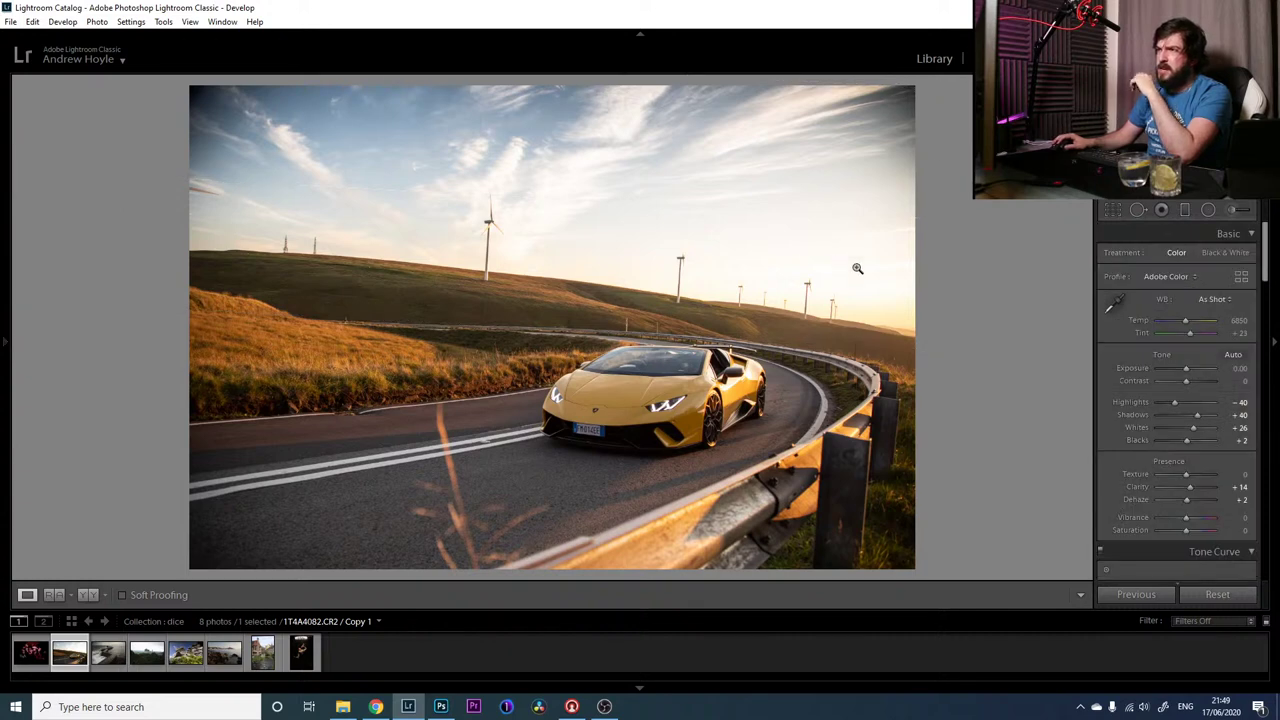
Enable lens profile corrections for the car photo and set the Vignetting amount to 55
{"action": "scroll", "coordinate": [1236, 410], "scroll_direction": "down", "scroll_amount": 10}
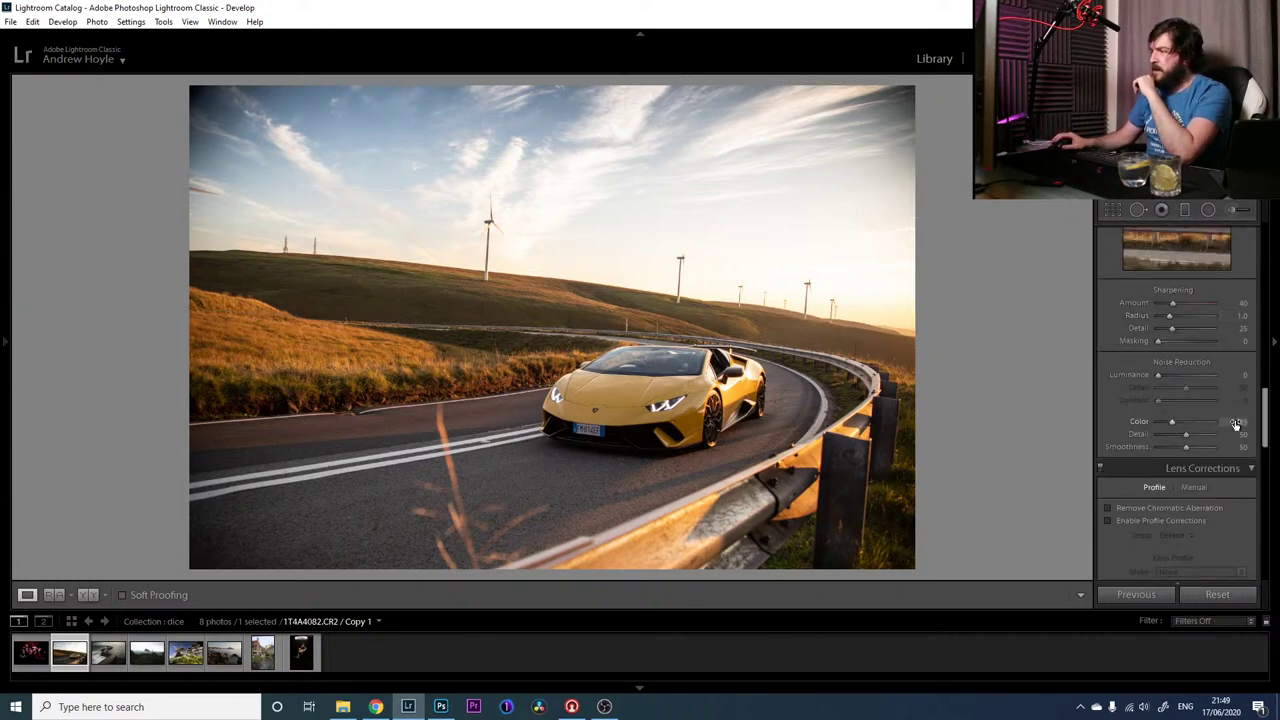
{"action": "left_click", "coordinate": [1149, 522]}
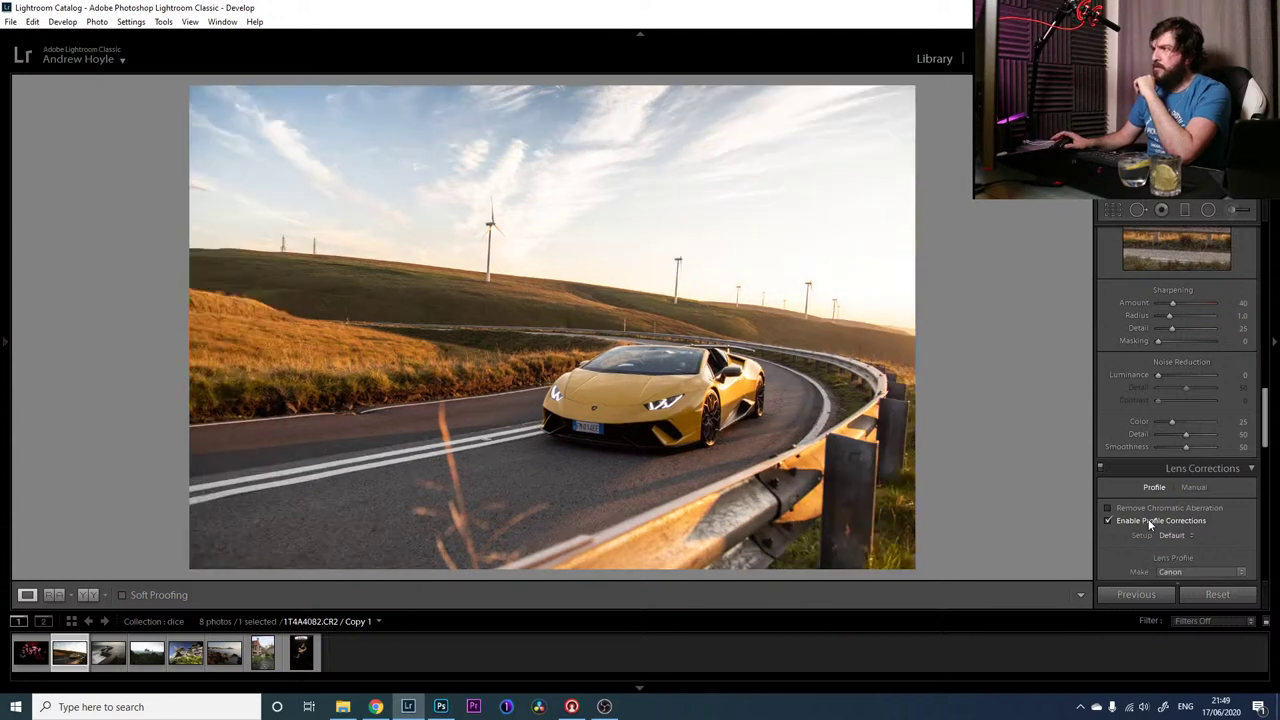
{"action": "scroll", "coordinate": [1171, 527], "scroll_direction": "down", "scroll_amount": 3}
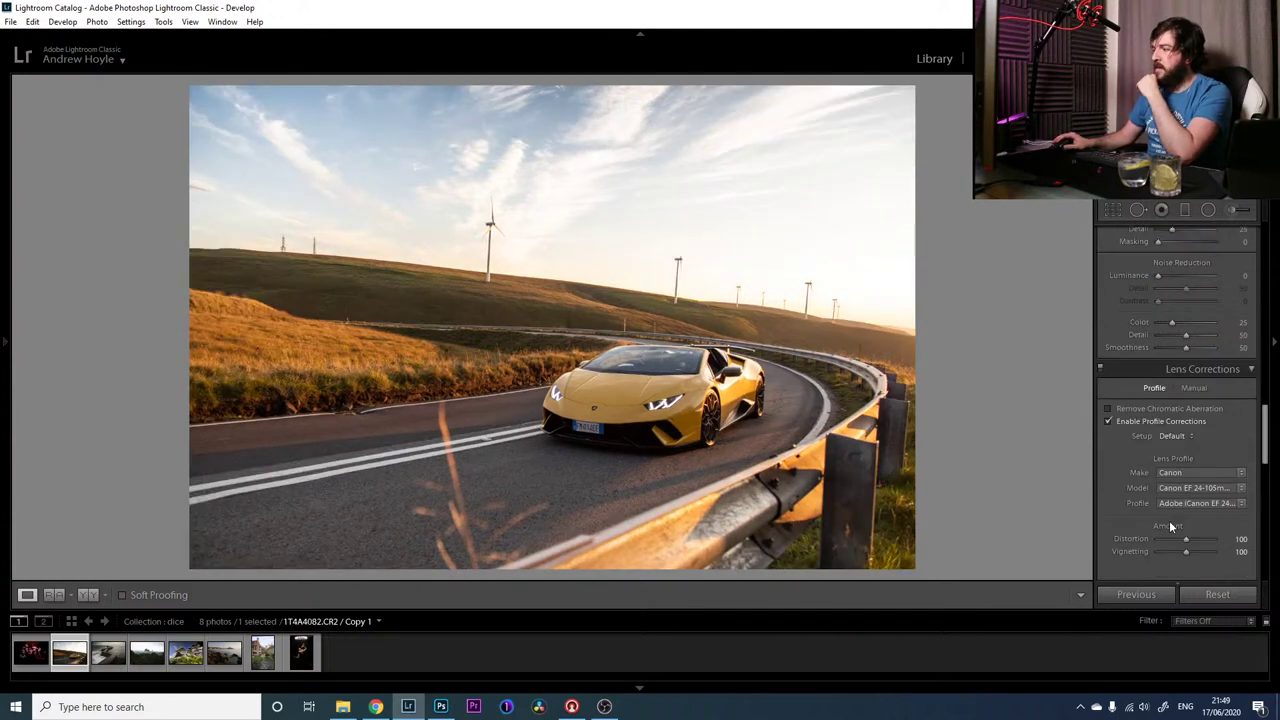
{"action": "left_click_drag", "start_coordinate": [1186, 551], "coordinate": [1157, 550]}
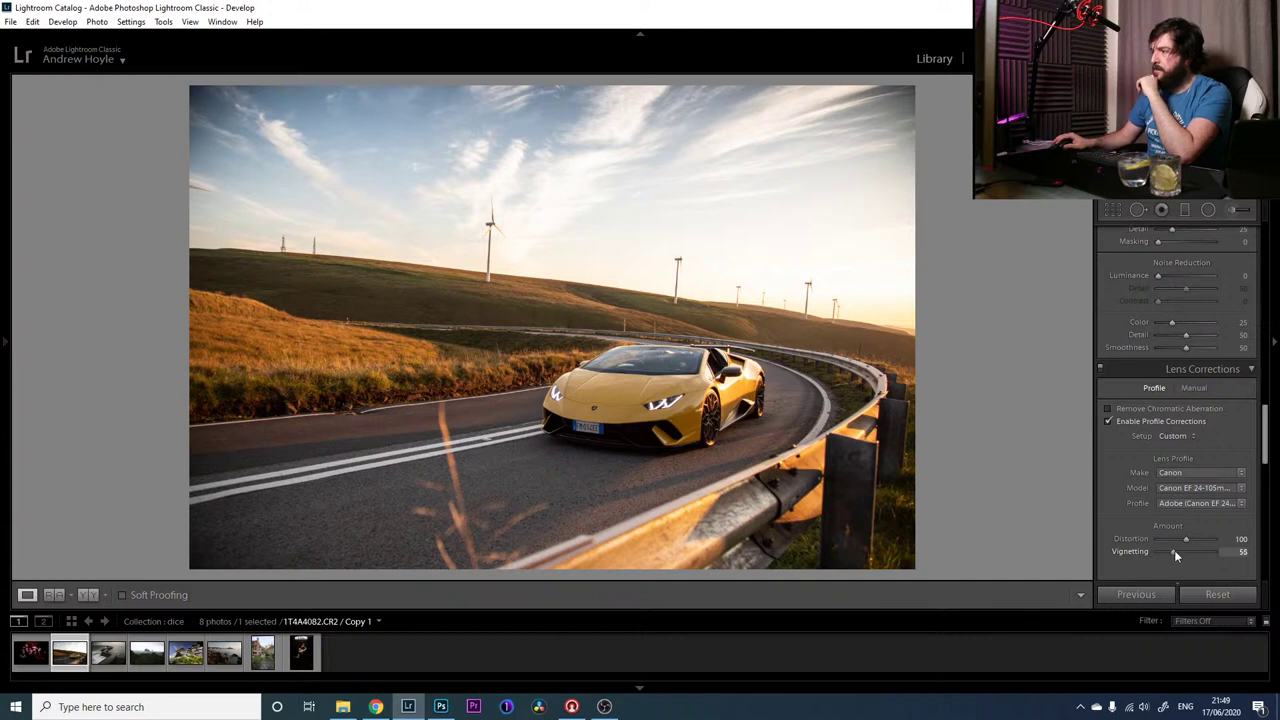
Add a second graduated filter rising from the foreground road with Exposure −0.52, then lower it and tilt it slightly counterclockwise
{"action": "left_click_drag", "start_coordinate": [1265, 435], "coordinate": [1265, 255]}
{"action": "left_click", "coordinate": [1184, 212]}
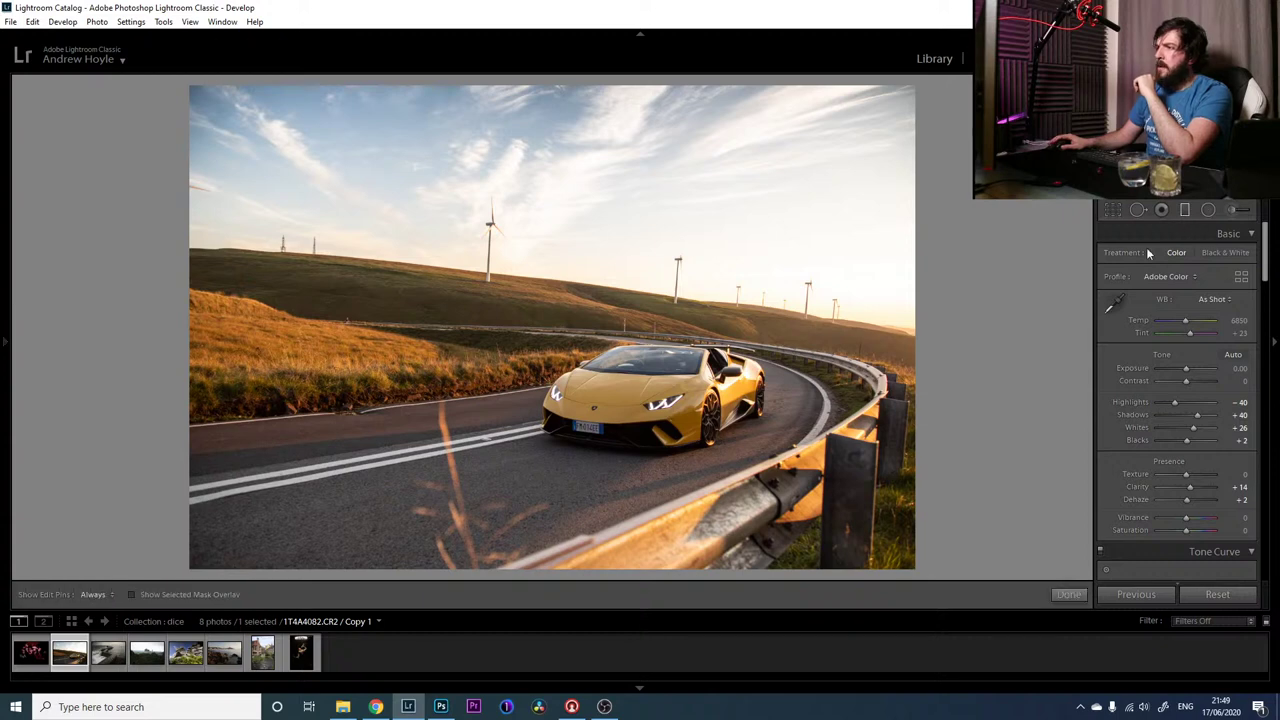
{"action": "left_click_drag", "start_coordinate": [604, 568], "coordinate": [627, 323]}
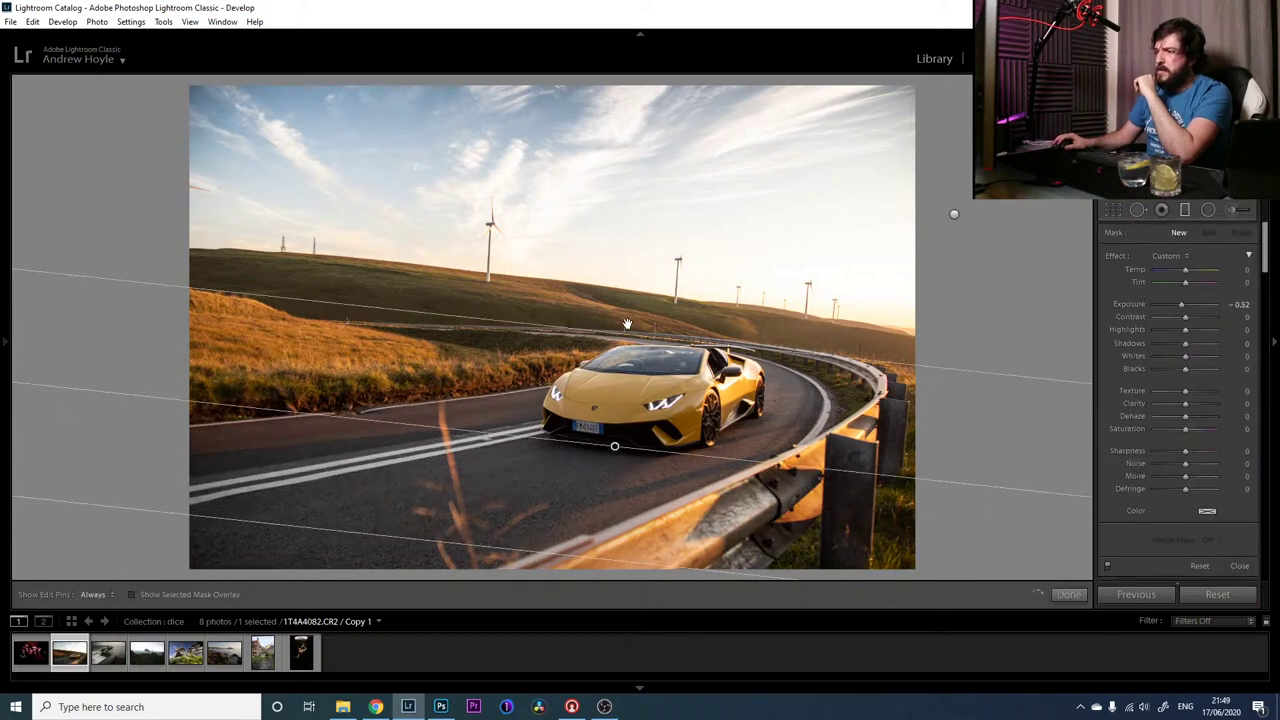
{"action": "left_click_drag", "start_coordinate": [614, 446], "coordinate": [605, 522]}
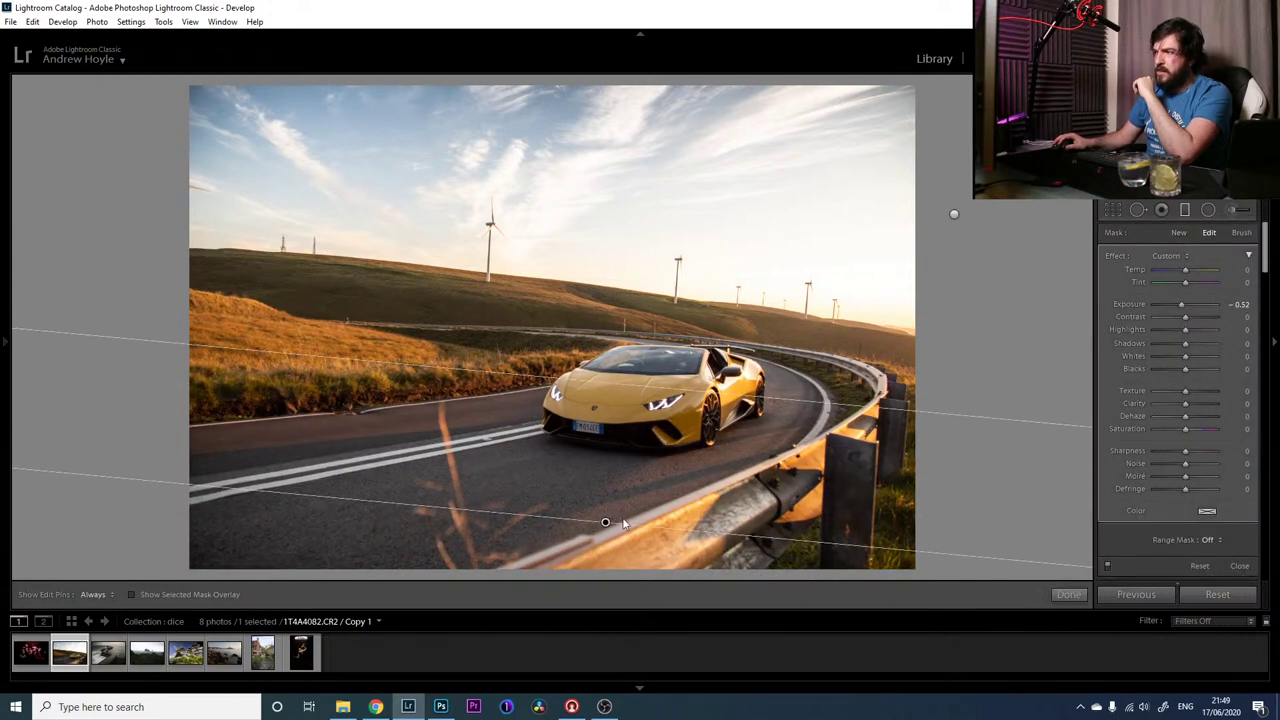
{"action": "left_click_drag", "start_coordinate": [962, 557], "coordinate": [967, 548]}
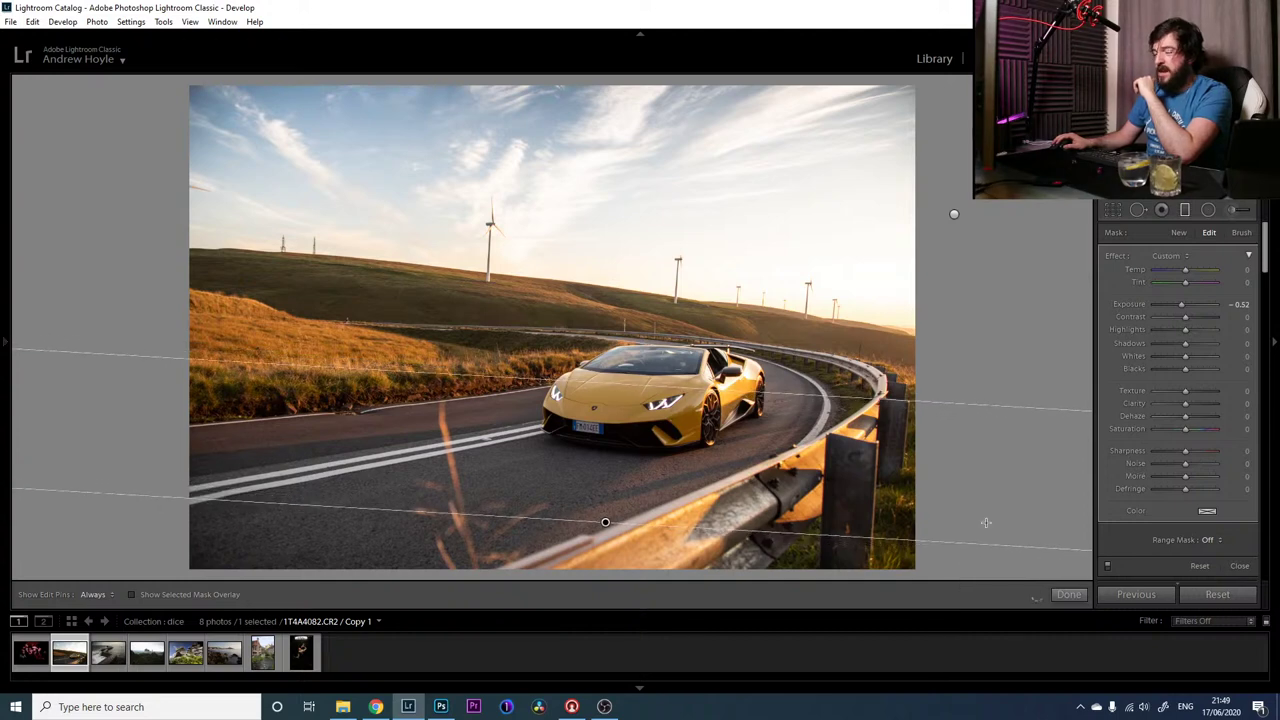
{"action": "left_click", "coordinate": [1186, 209]}
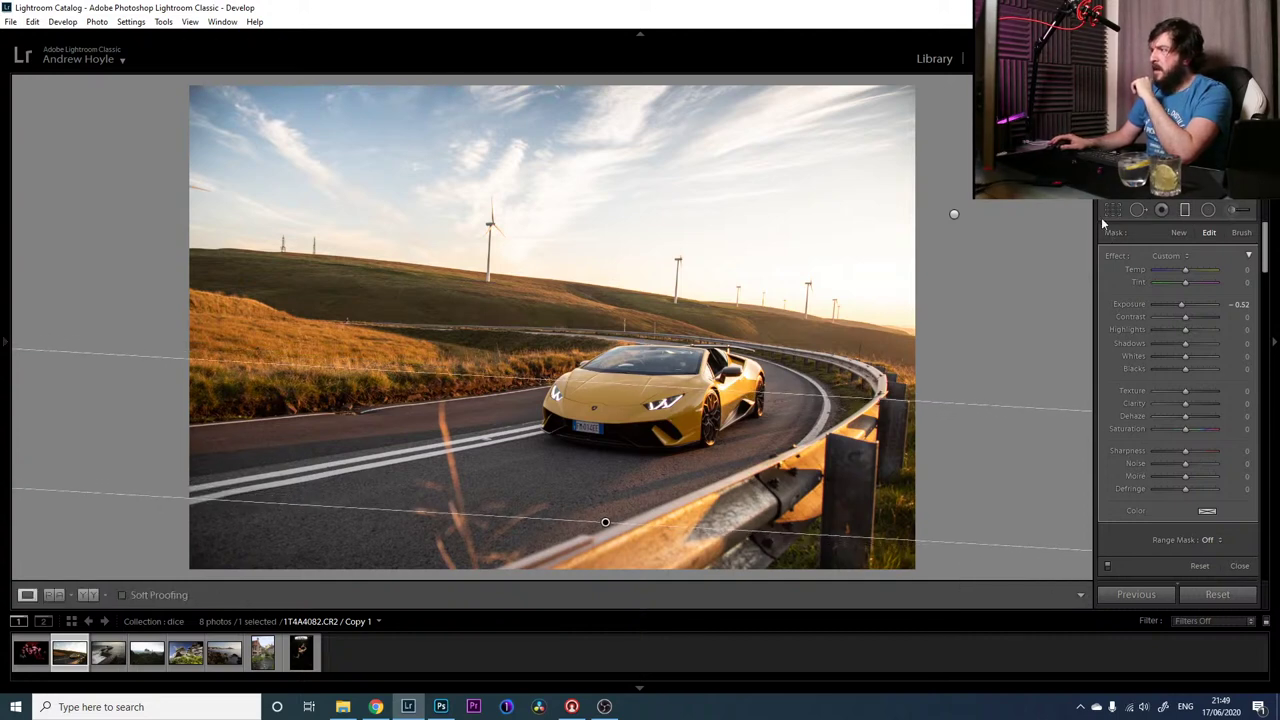
Rotate the crop slightly counterclockwise to reduce the hillside's slope and apply it
{"action": "left_click", "coordinate": [1112, 210]}
{"action": "left_click_drag", "start_coordinate": [1034, 274], "coordinate": [1034, 253]}
{"action": "key", "text": "Return"}
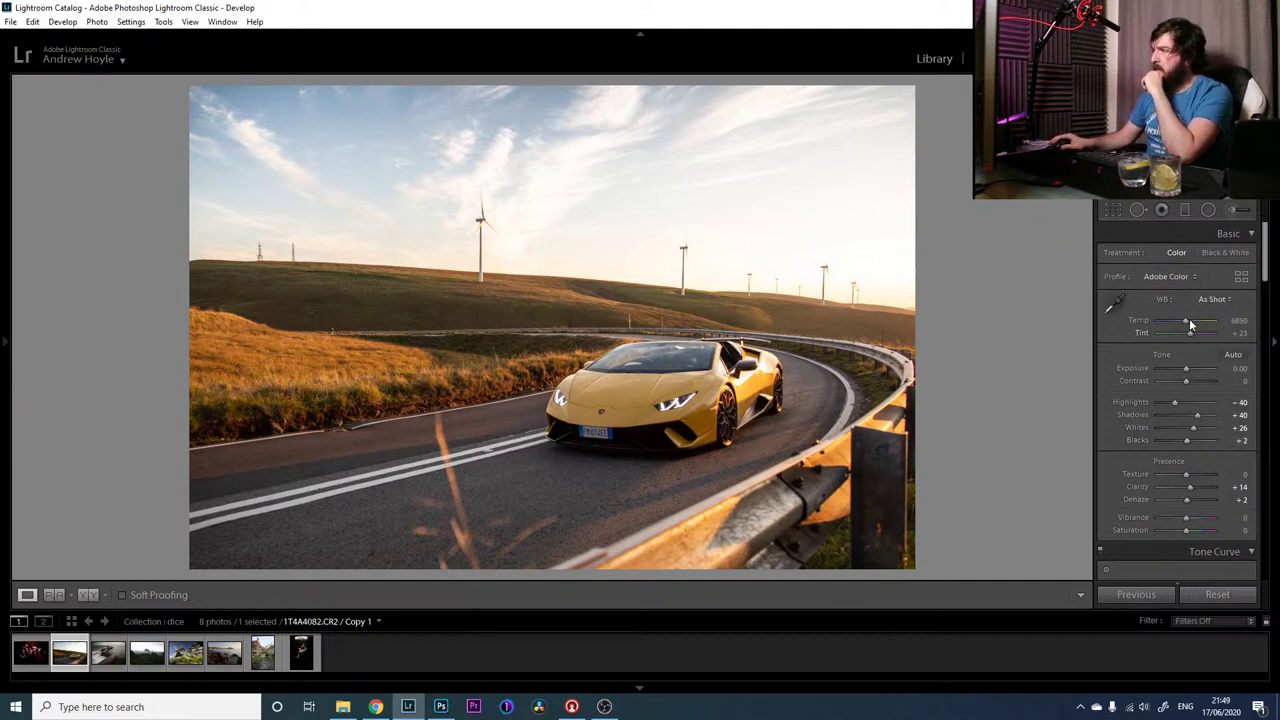
Warm the car photo with Temp 7119 and Tint +36, and set Contrast to +14
{"action": "left_click_drag", "start_coordinate": [1188, 321], "coordinate": [1191, 337]}
{"action": "scroll", "coordinate": [1193, 333], "scroll_direction": "down", "scroll_amount": 1}
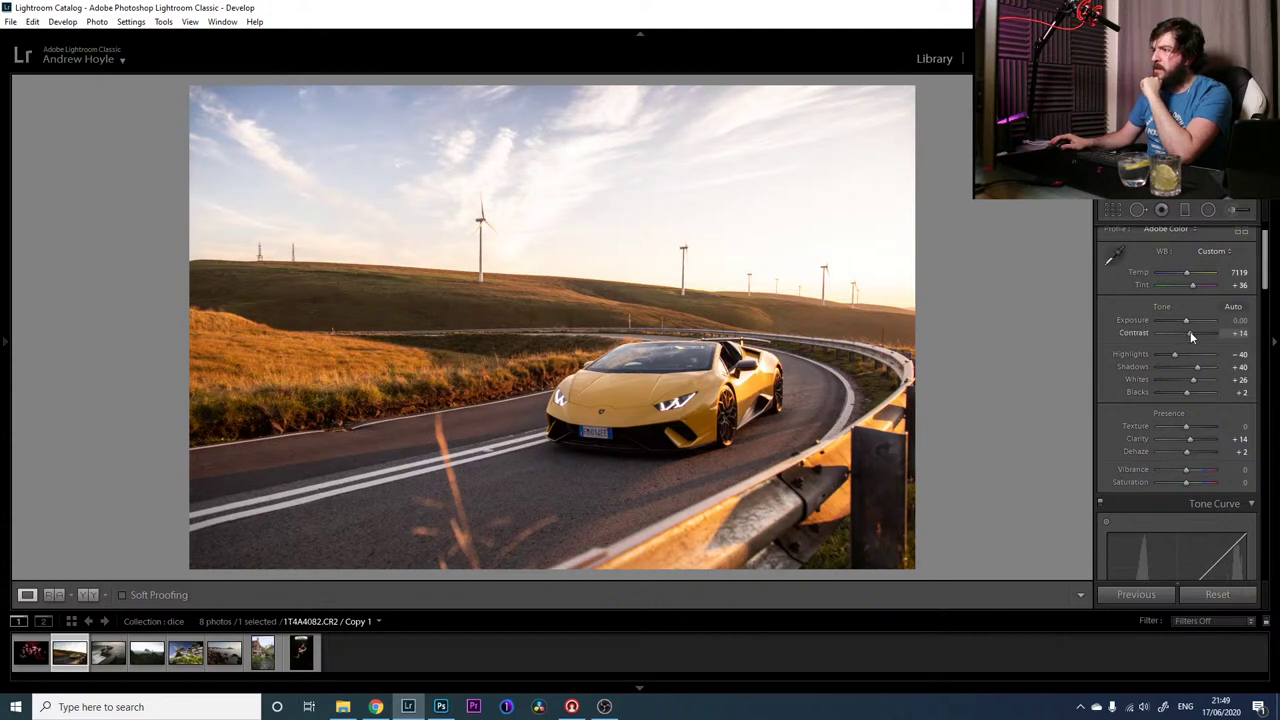
Split-tone the car photo with Highlights at Hue 30, Saturation 13 and Shadows at Hue 214, Saturation 11
{"action": "left_click_drag", "start_coordinate": [1264, 262], "coordinate": [1264, 373]}
{"action": "left_click_drag", "start_coordinate": [1158, 476], "coordinate": [1196, 478]}
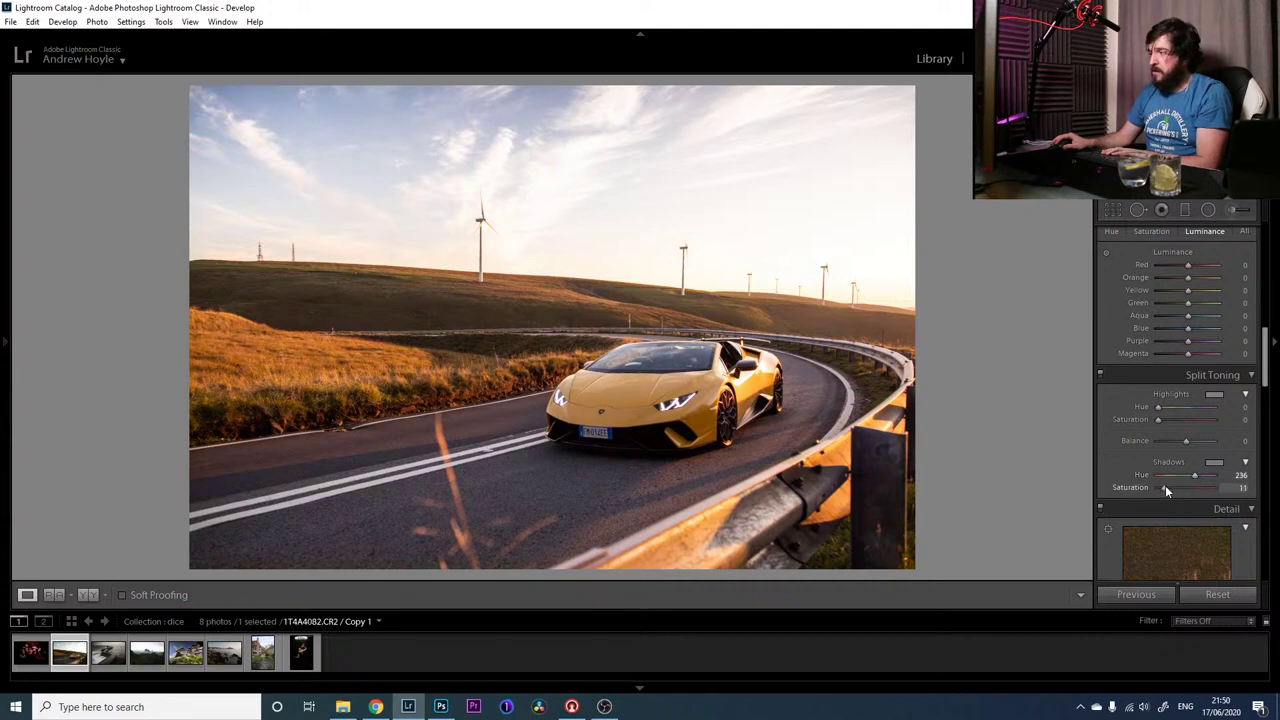
{"action": "left_click", "coordinate": [1165, 486]}
{"action": "left_click_drag", "start_coordinate": [1158, 407], "coordinate": [1163, 418]}
{"action": "left_click_drag", "start_coordinate": [1195, 476], "coordinate": [1190, 477]}
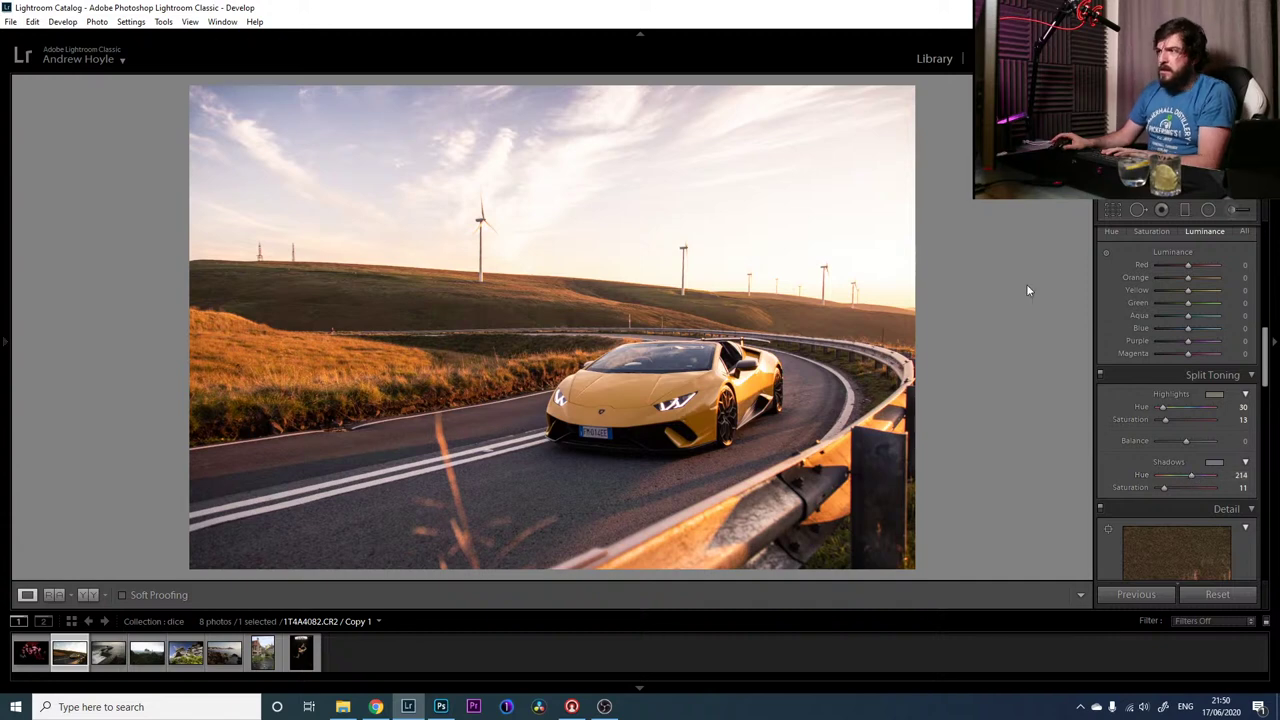
Compare the edited car photo with its unedited original, ending on the edited version
{"action": "left_click_drag", "start_coordinate": [1265, 367], "coordinate": [1265, 295]}
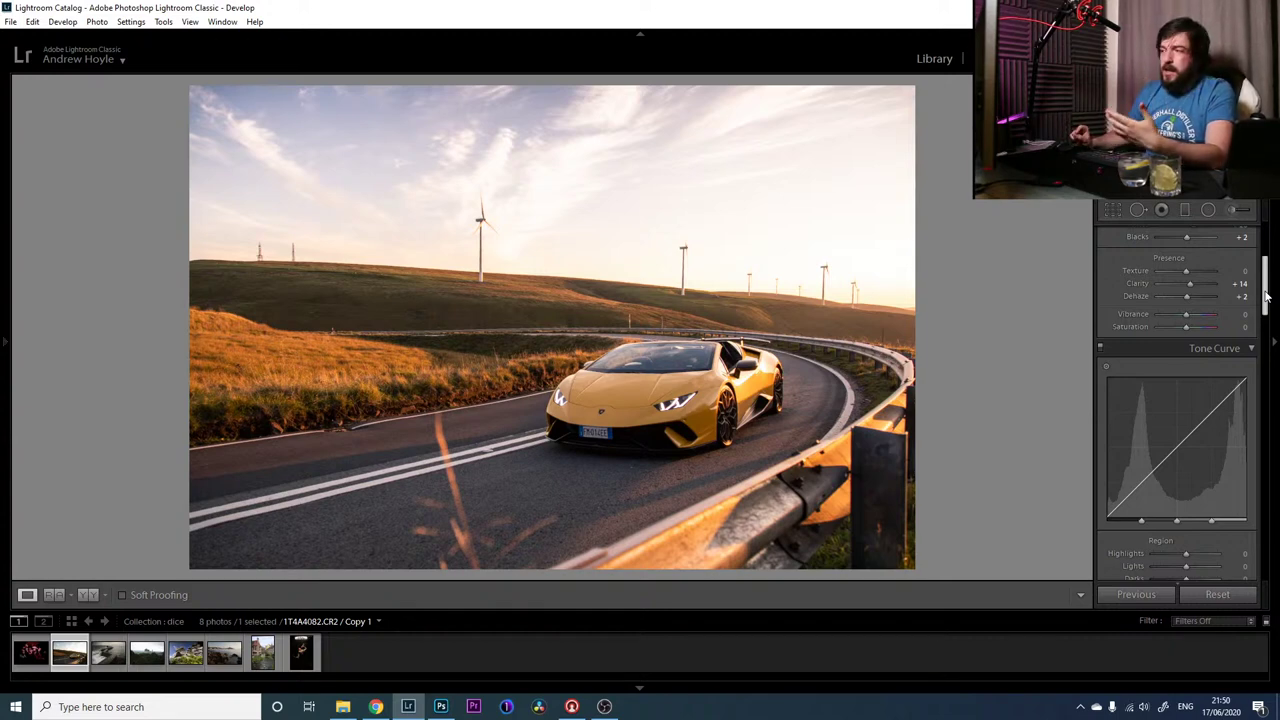
{"action": "key", "text": "backslash"}
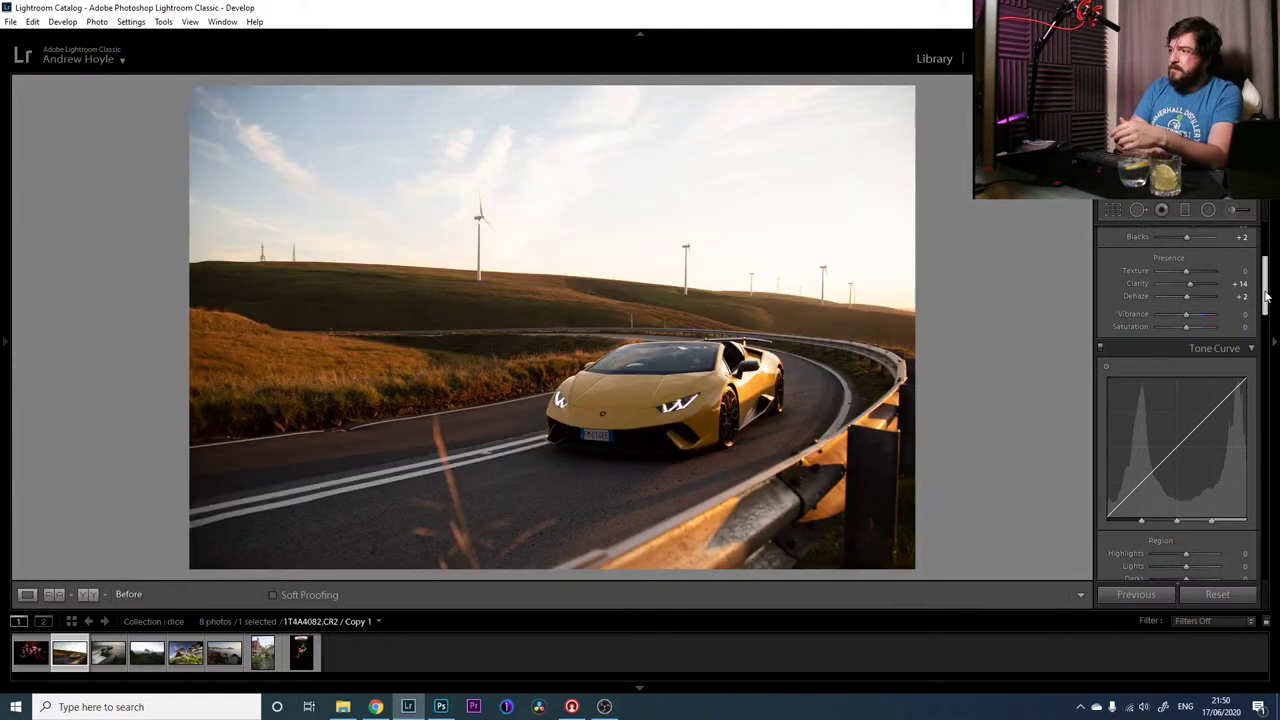
{"action": "key", "text": "backslash"}
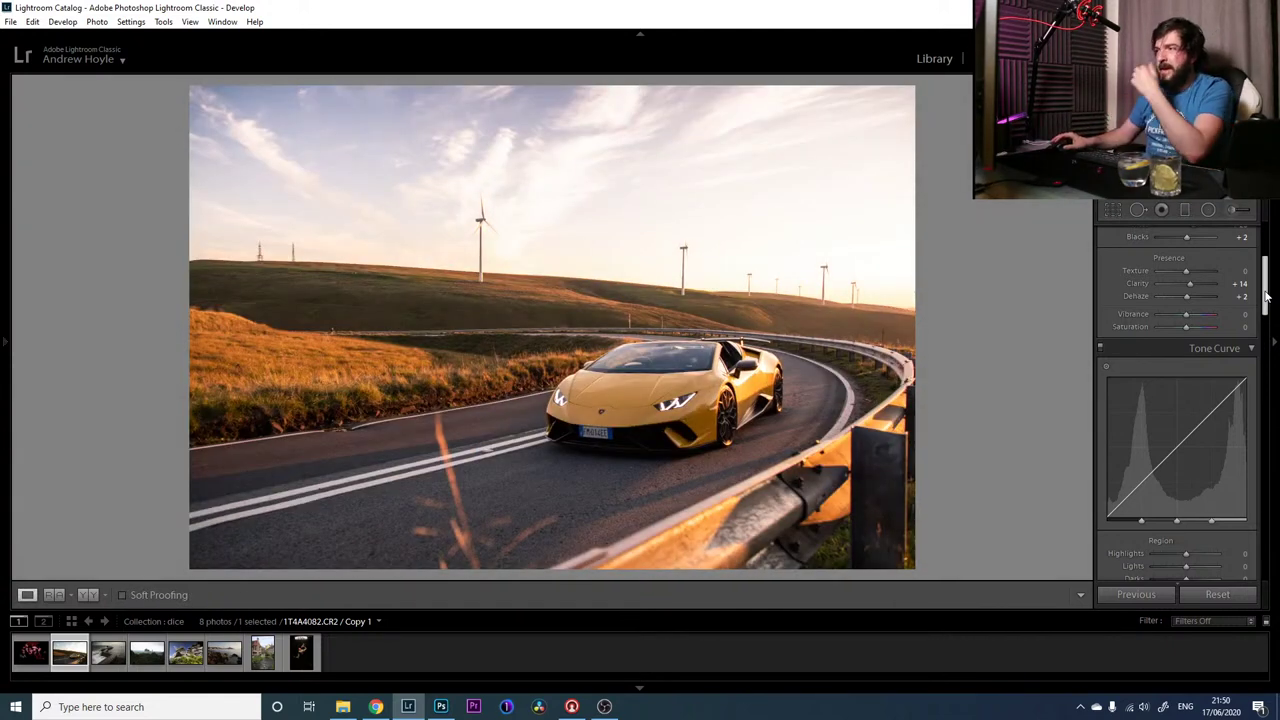
Set the car photo's Tint to +25, Vibrance to −17 and Saturation to +10
{"action": "scroll", "coordinate": [1252, 460], "scroll_direction": "up", "scroll_amount": 5}
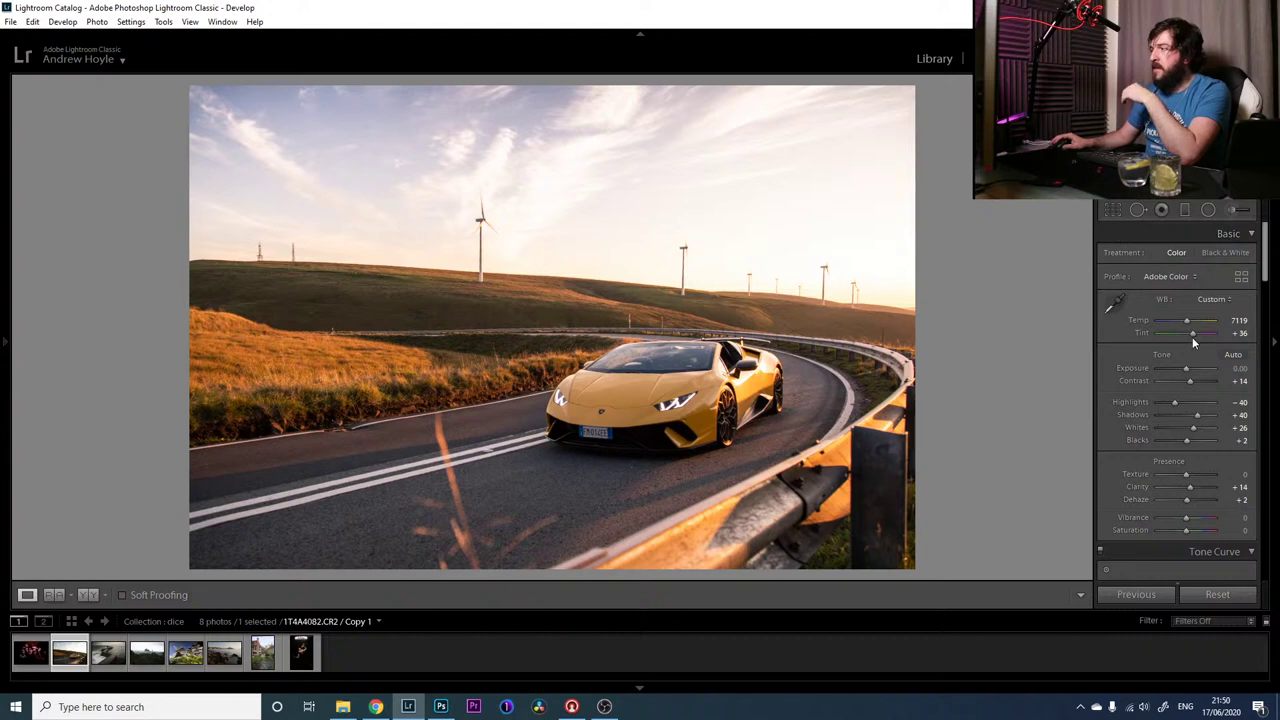
{"action": "left_click_drag", "start_coordinate": [1193, 336], "coordinate": [1190, 335]}
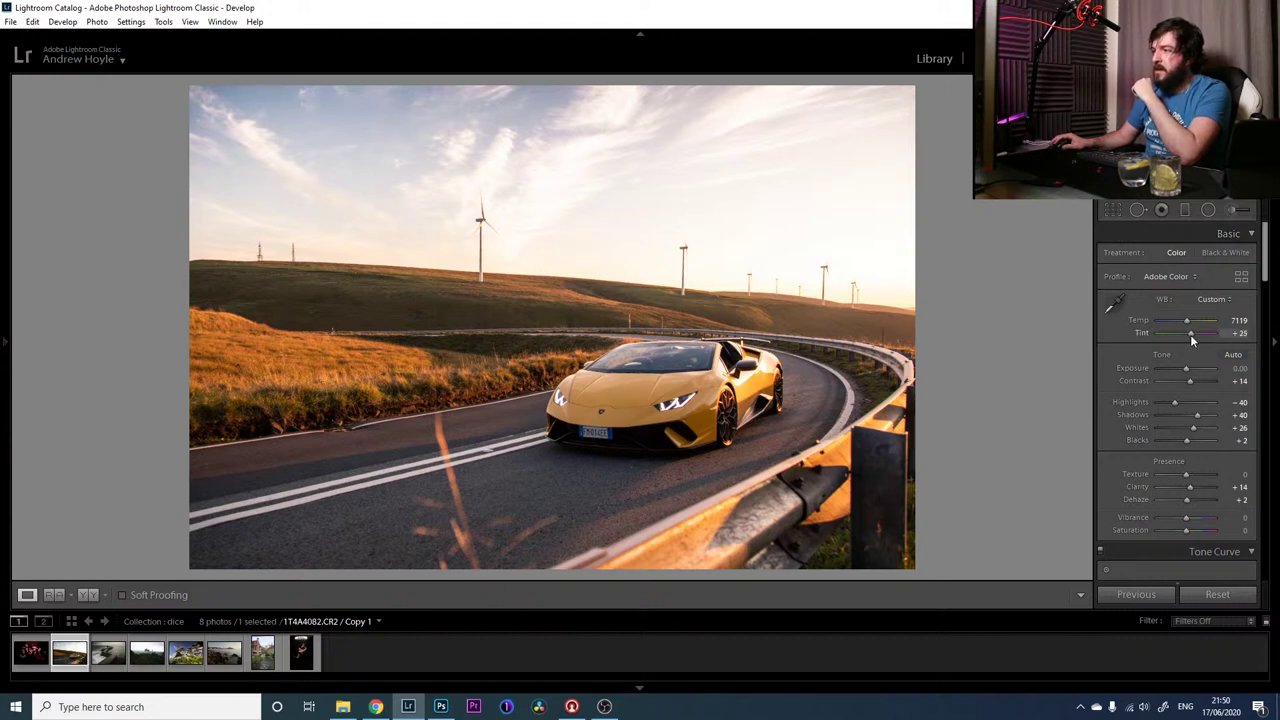
{"action": "left_click_drag", "start_coordinate": [1186, 517], "coordinate": [1186, 525]}
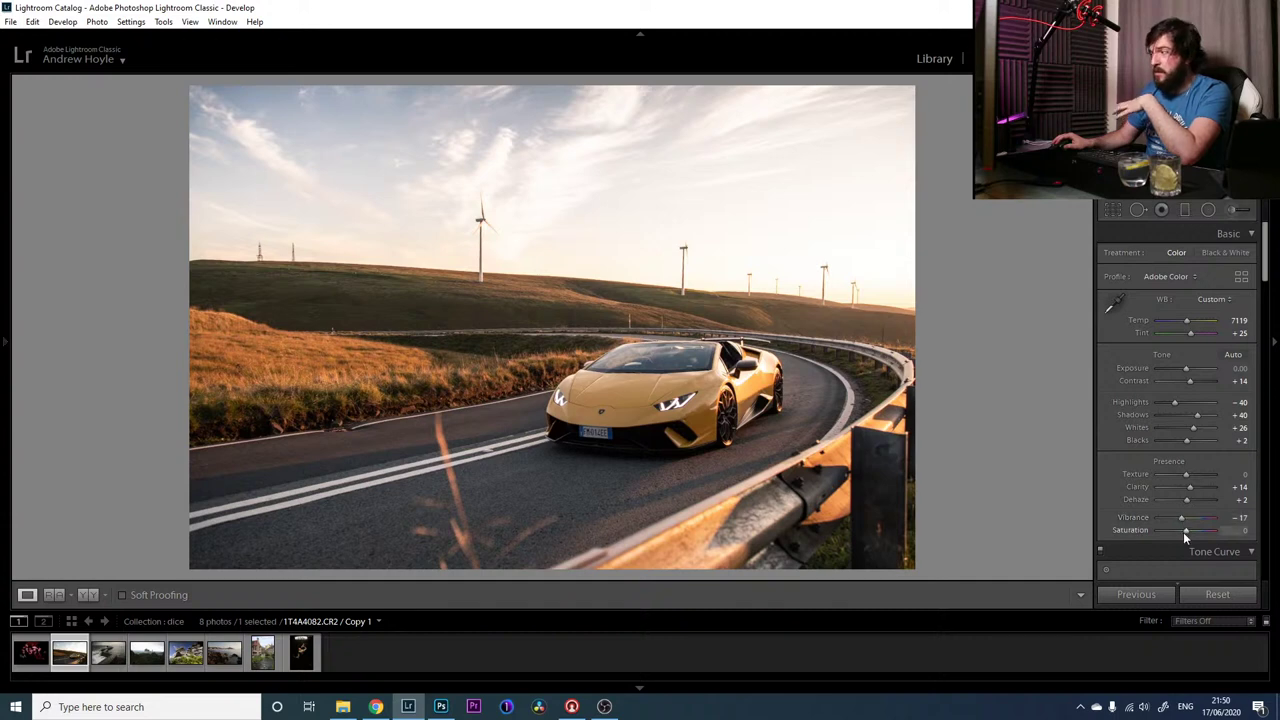
{"action": "left_click_drag", "start_coordinate": [1183, 532], "coordinate": [1186, 532]}
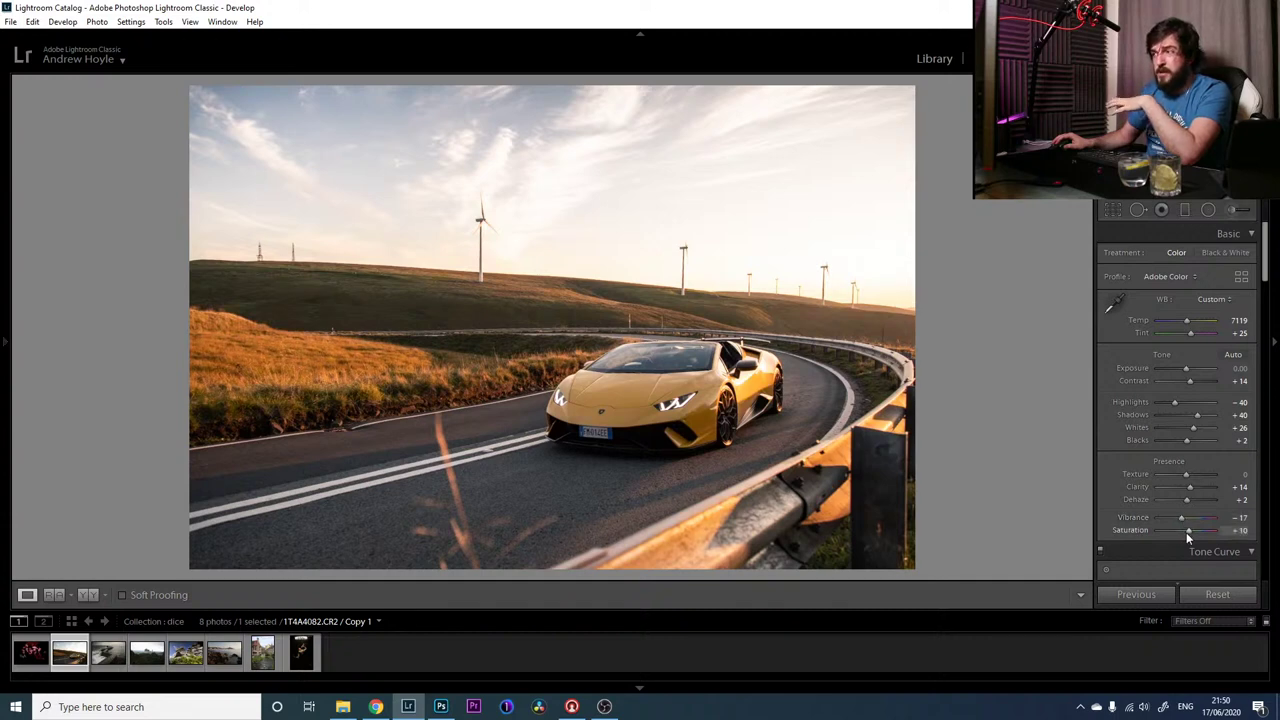
Set the Blue luminance to −51 to darken the sky, and check the result against the original photo
{"action": "left_click_drag", "start_coordinate": [1267, 283], "coordinate": [1267, 355]}
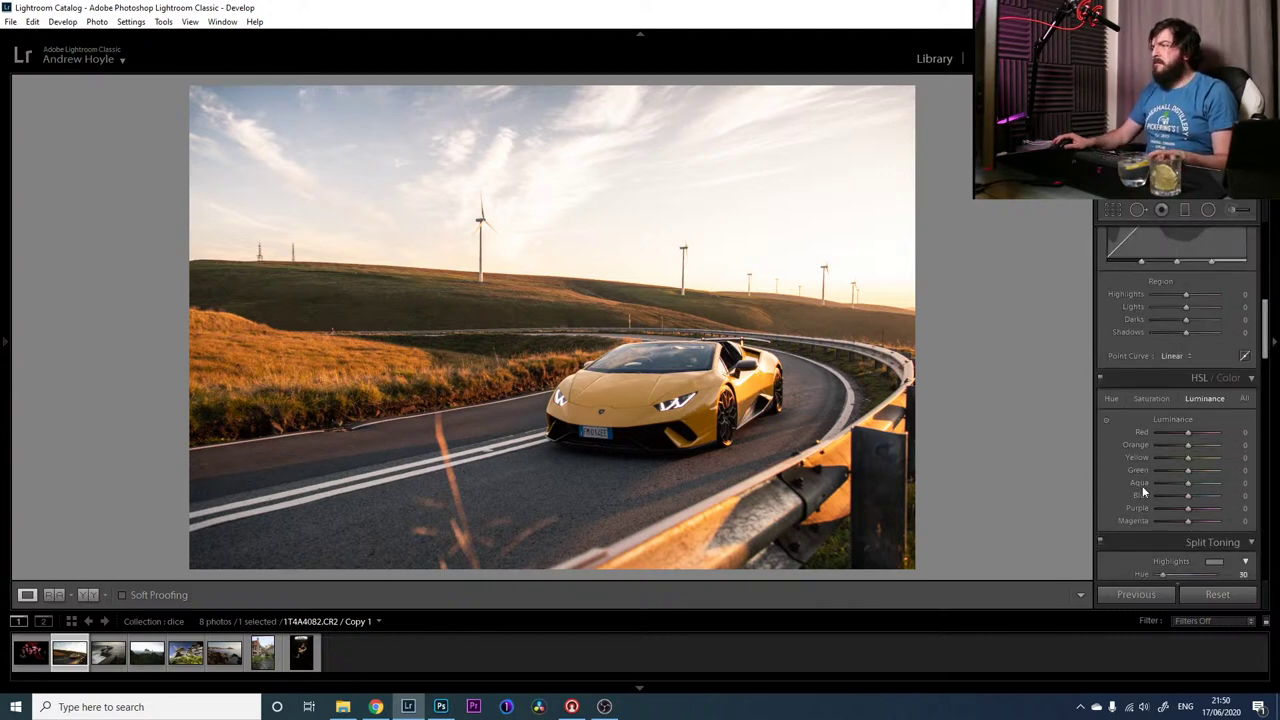
{"action": "left_click_drag", "start_coordinate": [1187, 496], "coordinate": [1173, 497]}
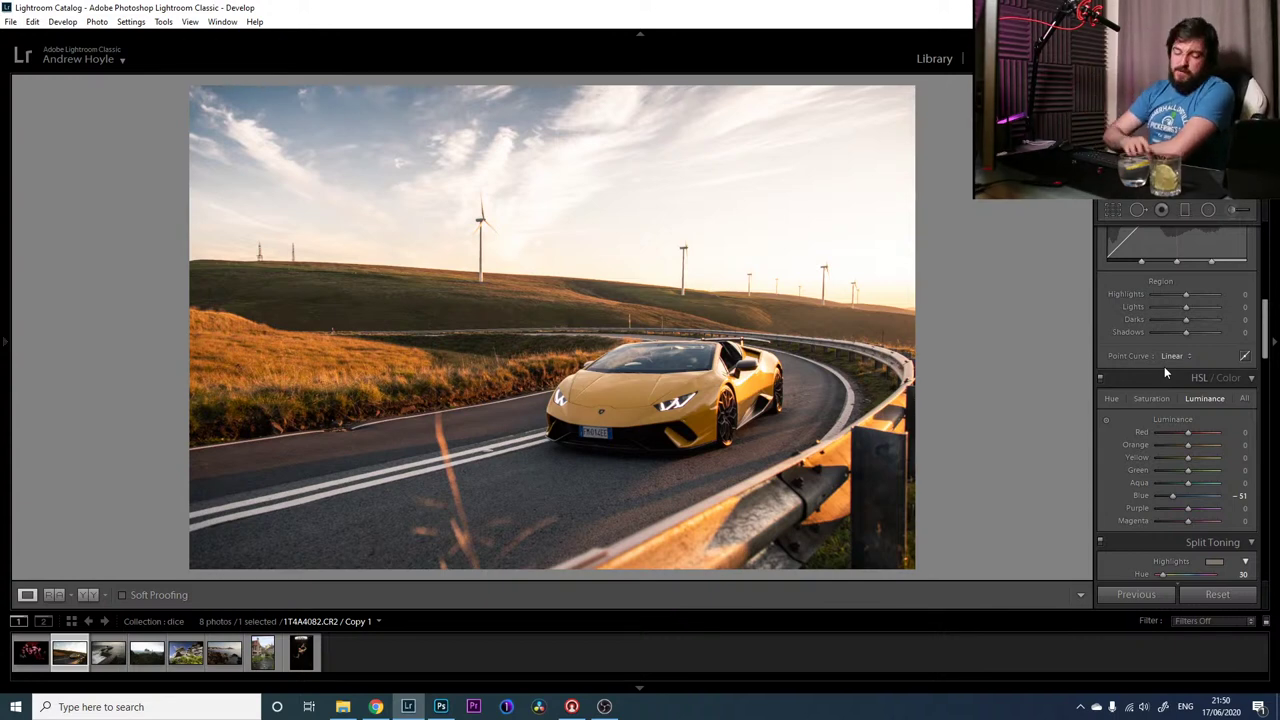
{"action": "key", "text": "backslash"}
{"action": "key", "text": "backslash"}
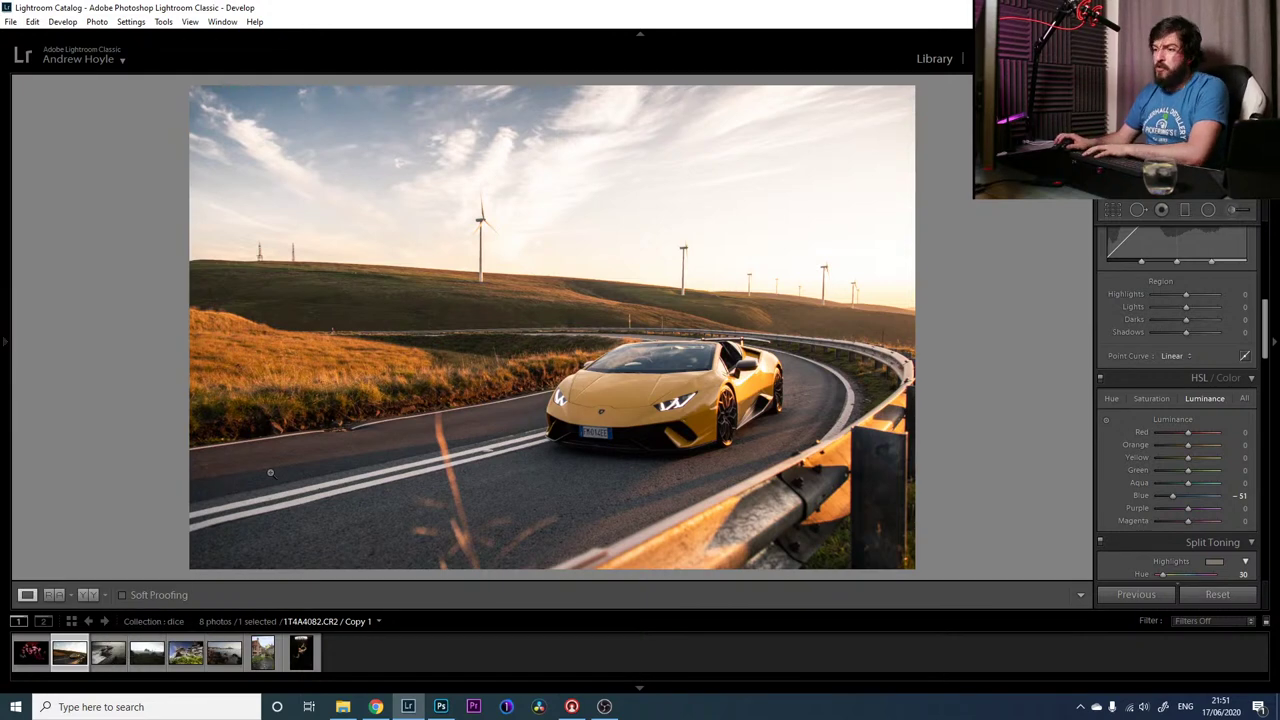
Open the photo of the zigzag sea wall, N60A1984.CR2, for editing
{"action": "left_click", "coordinate": [106, 654]}
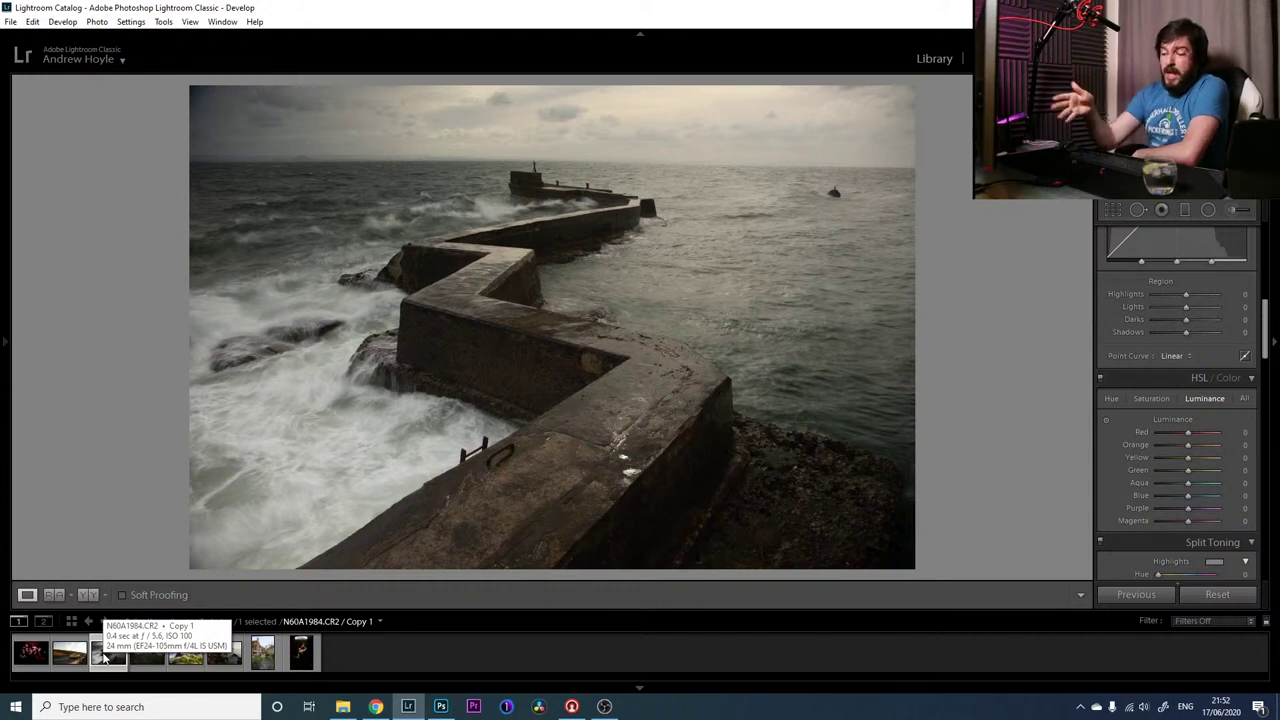
Show the sea wall photo's exposure settings and lens details over the image
{"action": "left_click", "coordinate": [104, 655]}
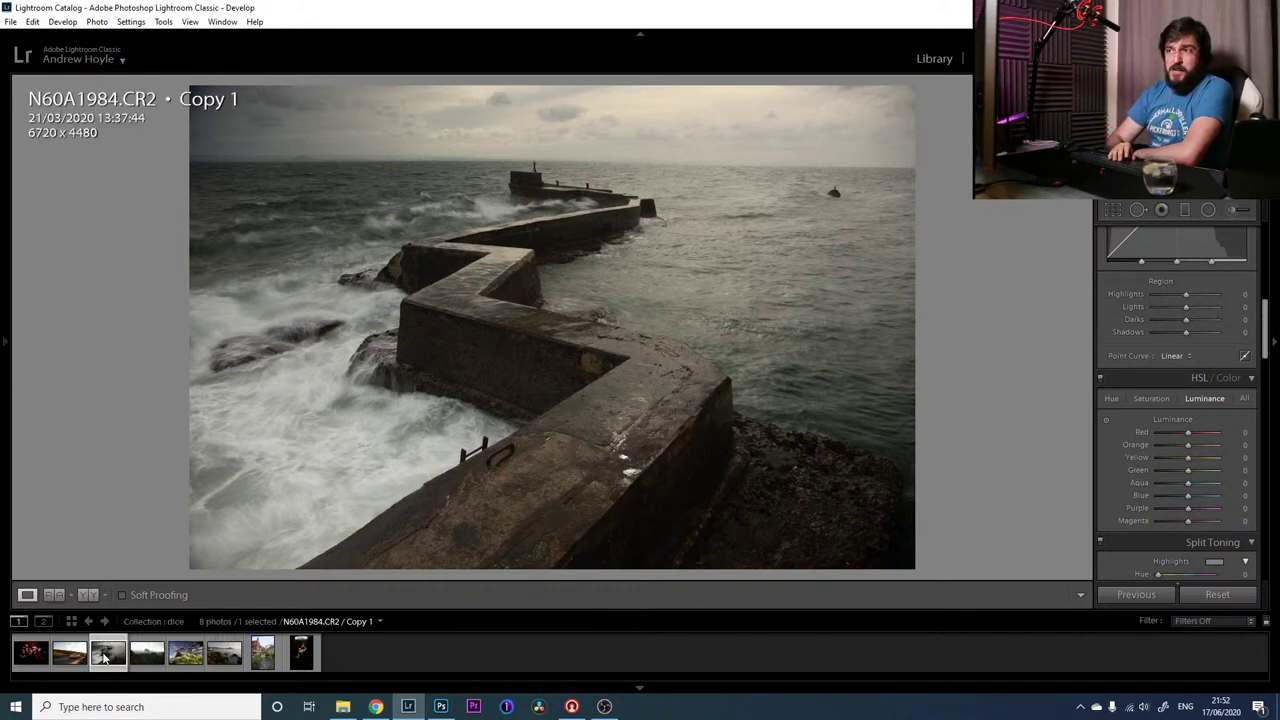
{"action": "key", "text": "i"}
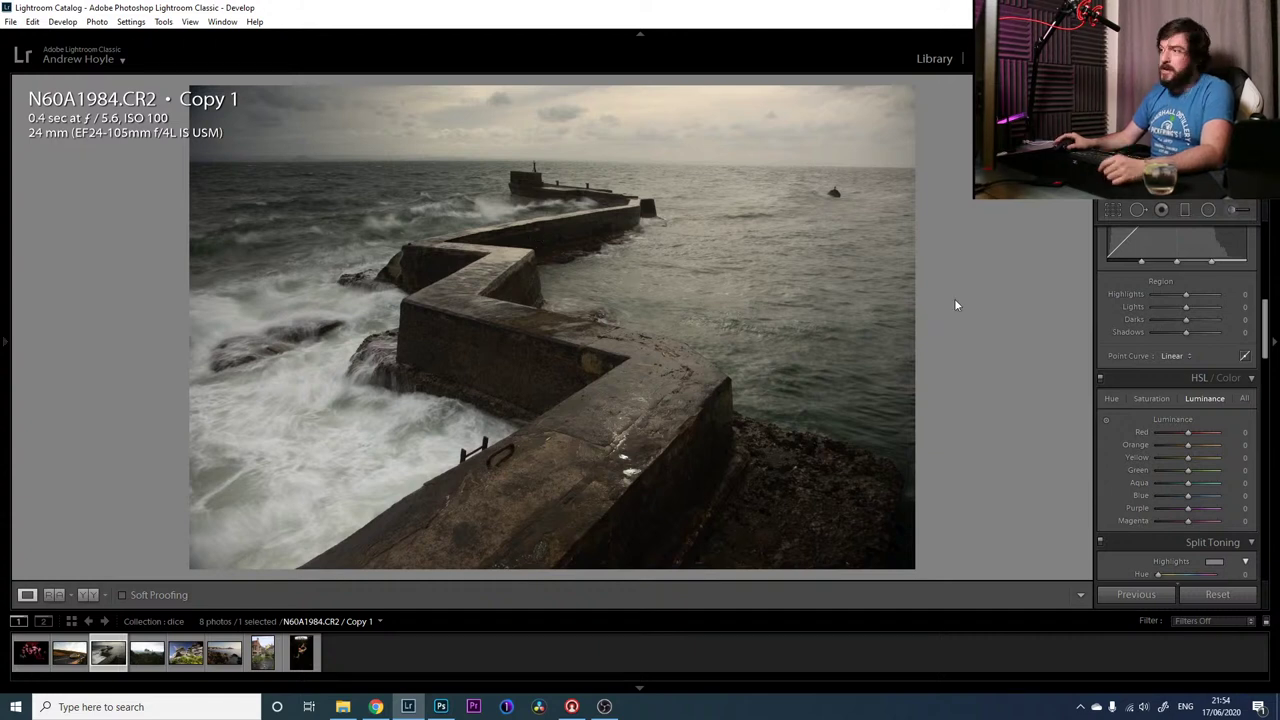
Set the sea wall photo's Highlights to −29 and Shadows to +81, and try Clarity at +100 before lowering it to +2
{"action": "scroll", "coordinate": [1169, 299], "scroll_direction": "up", "scroll_amount": 5}
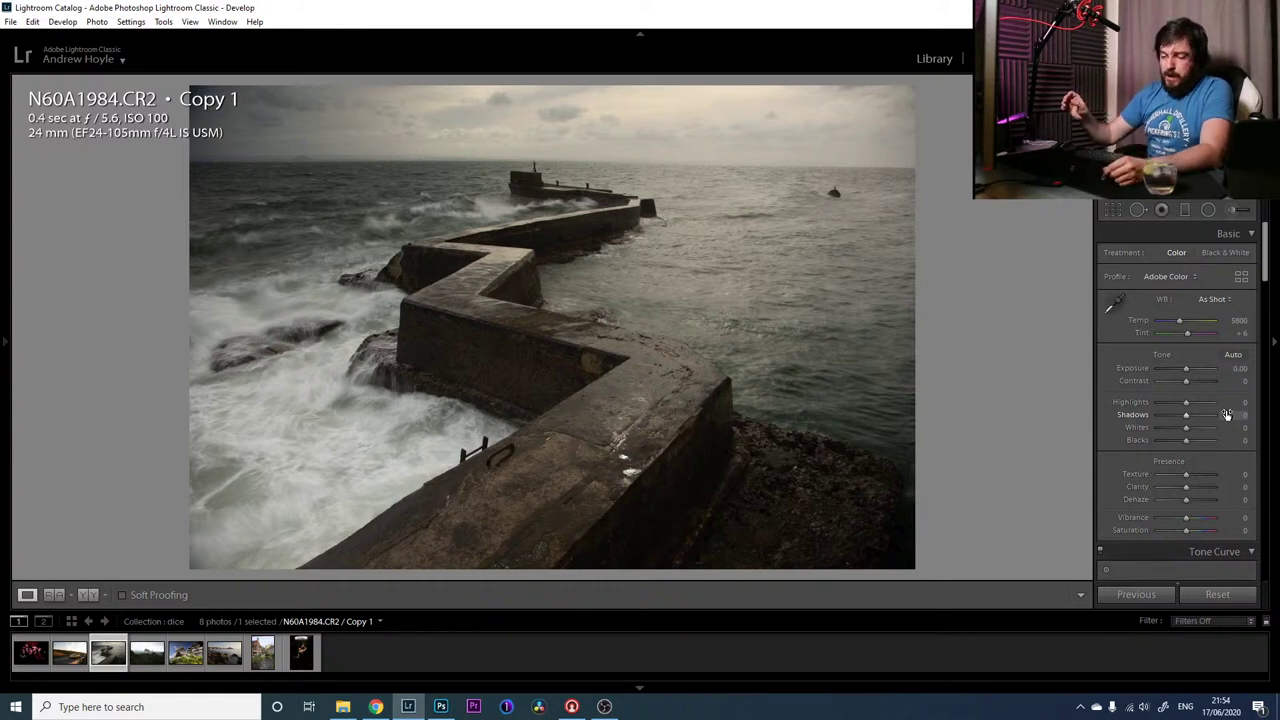
{"action": "left_click_drag", "start_coordinate": [1186, 401], "coordinate": [1179, 401]}
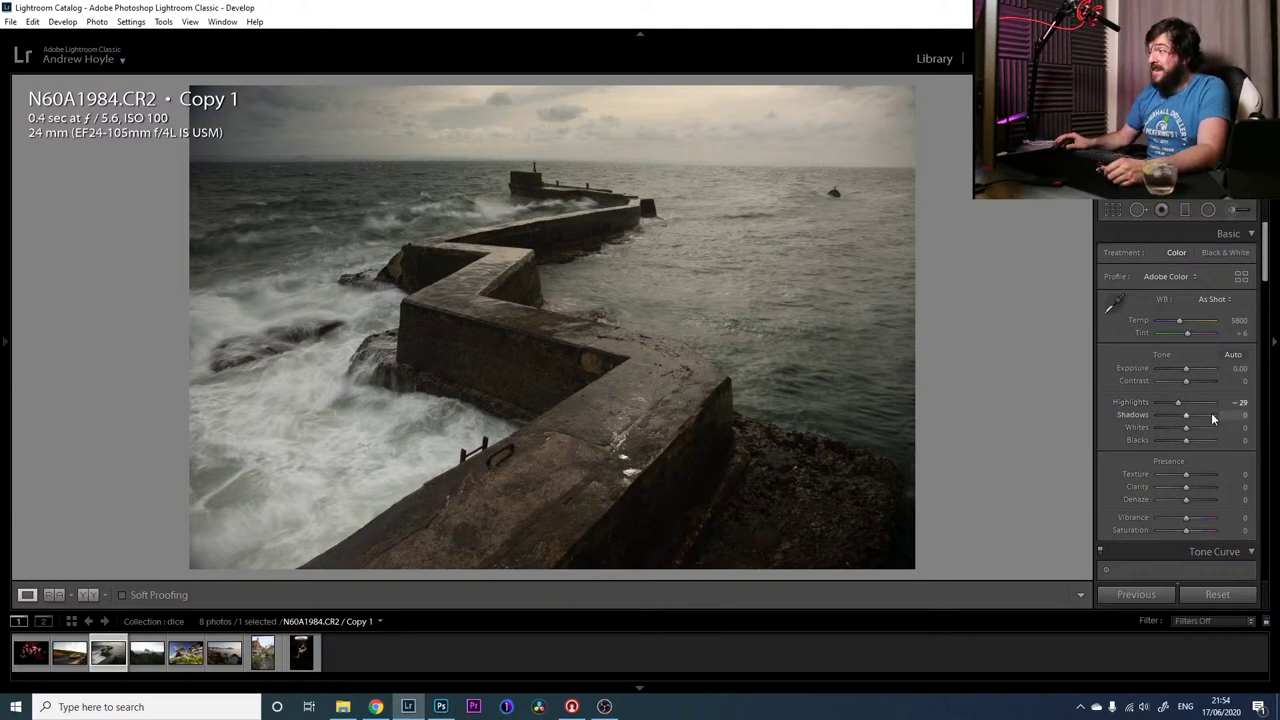
{"action": "left_click", "coordinate": [1212, 417]}
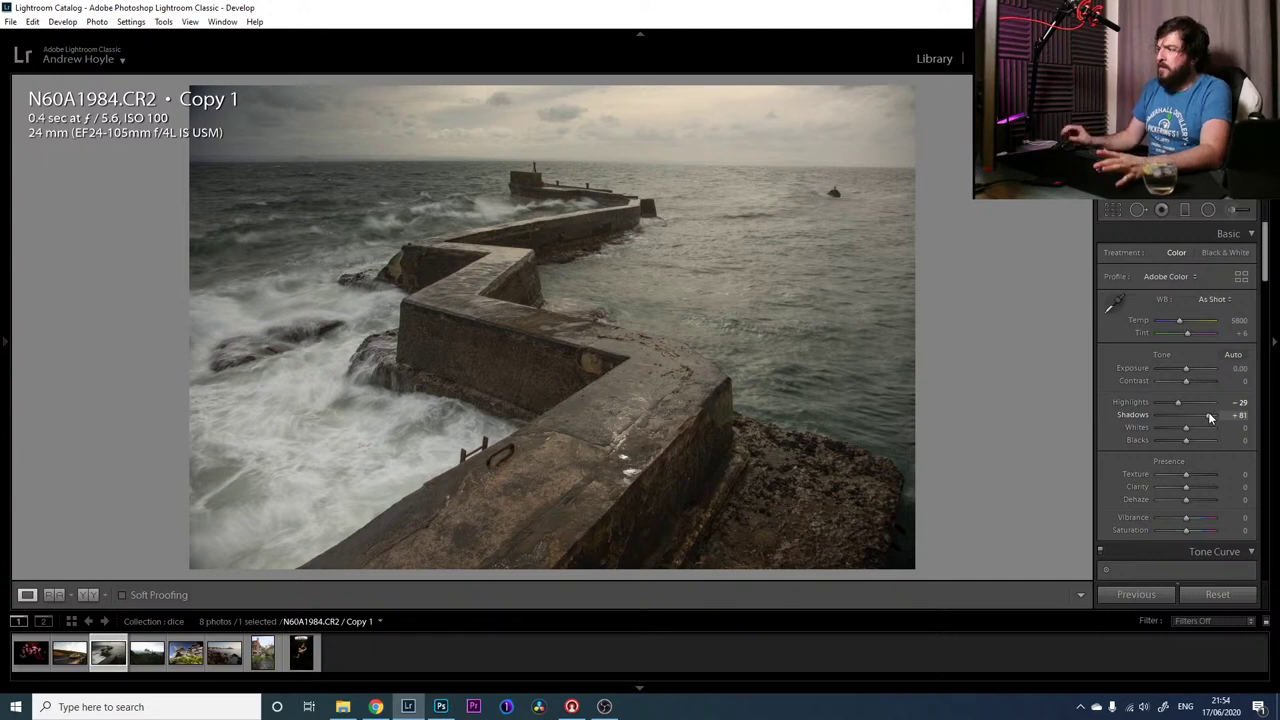
{"action": "left_click_drag", "start_coordinate": [1198, 487], "coordinate": [1215, 489]}
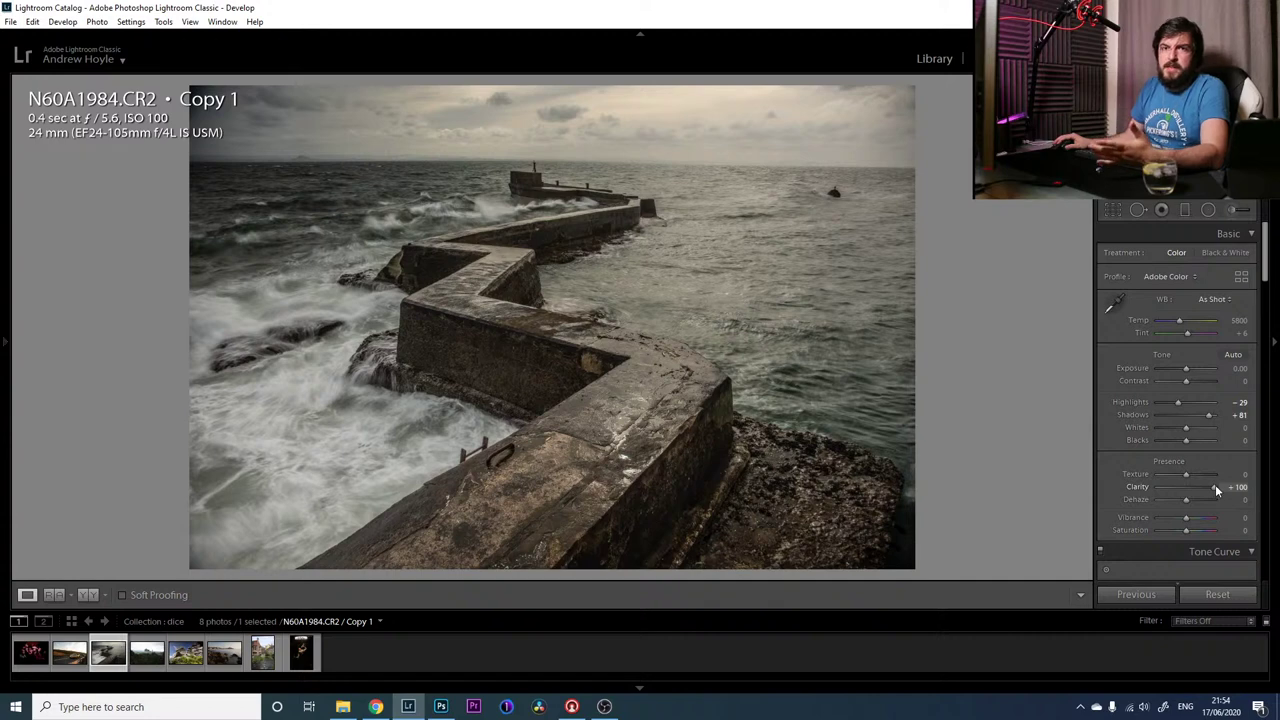
{"action": "left_click_drag", "start_coordinate": [1216, 489], "coordinate": [1191, 490]}
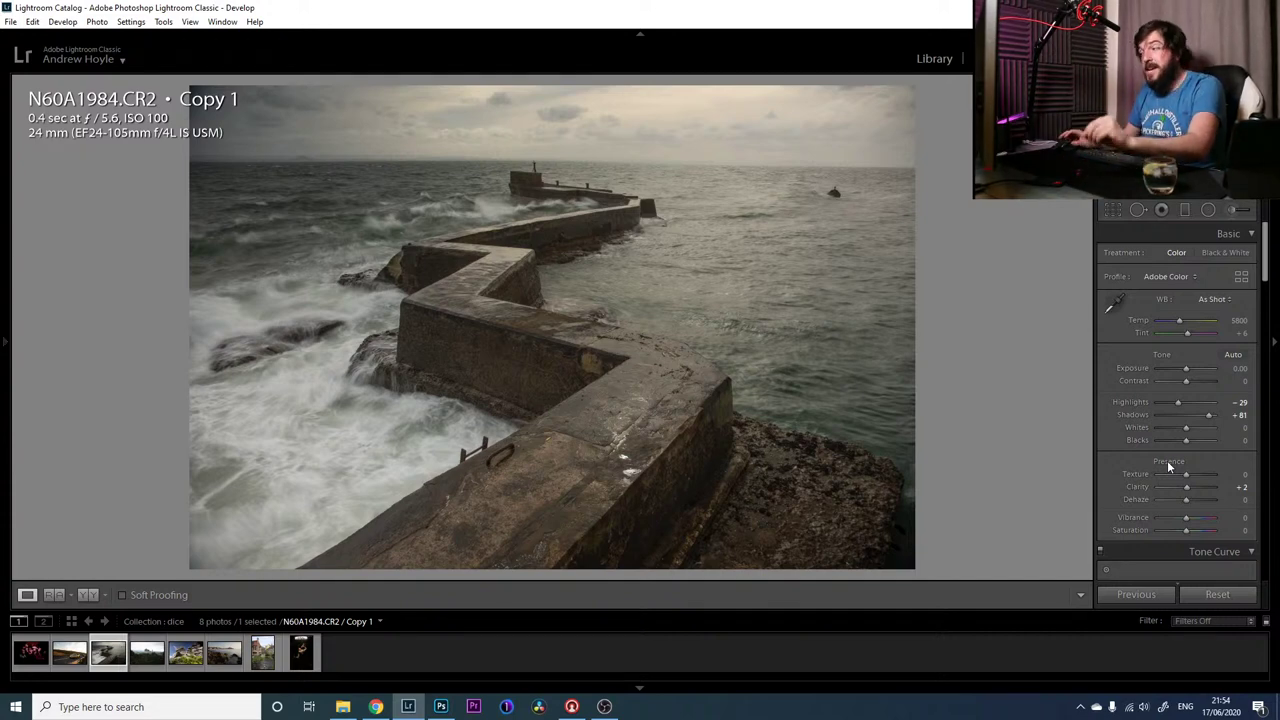
Set the Whites to −86 and the Blacks to +43 to flatten the photo's tonal range
{"action": "left_click_drag", "start_coordinate": [1186, 427], "coordinate": [1164, 428]}
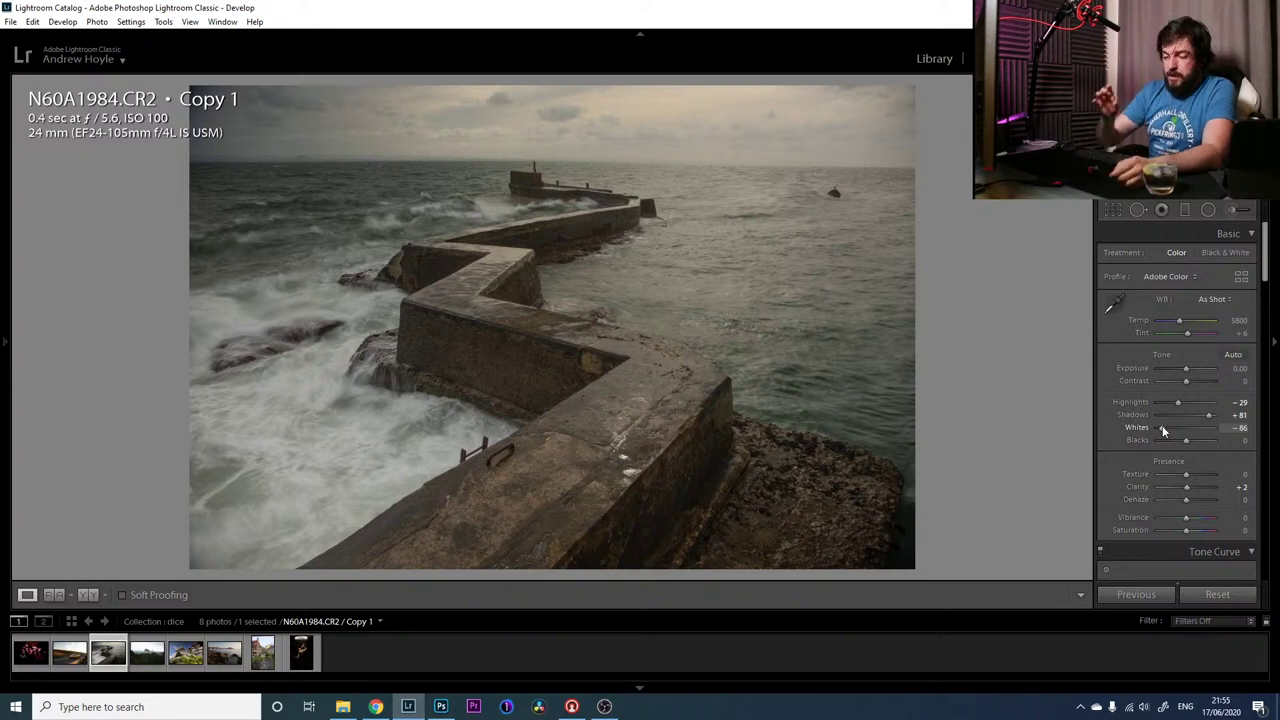
{"action": "left_click", "coordinate": [1201, 440]}
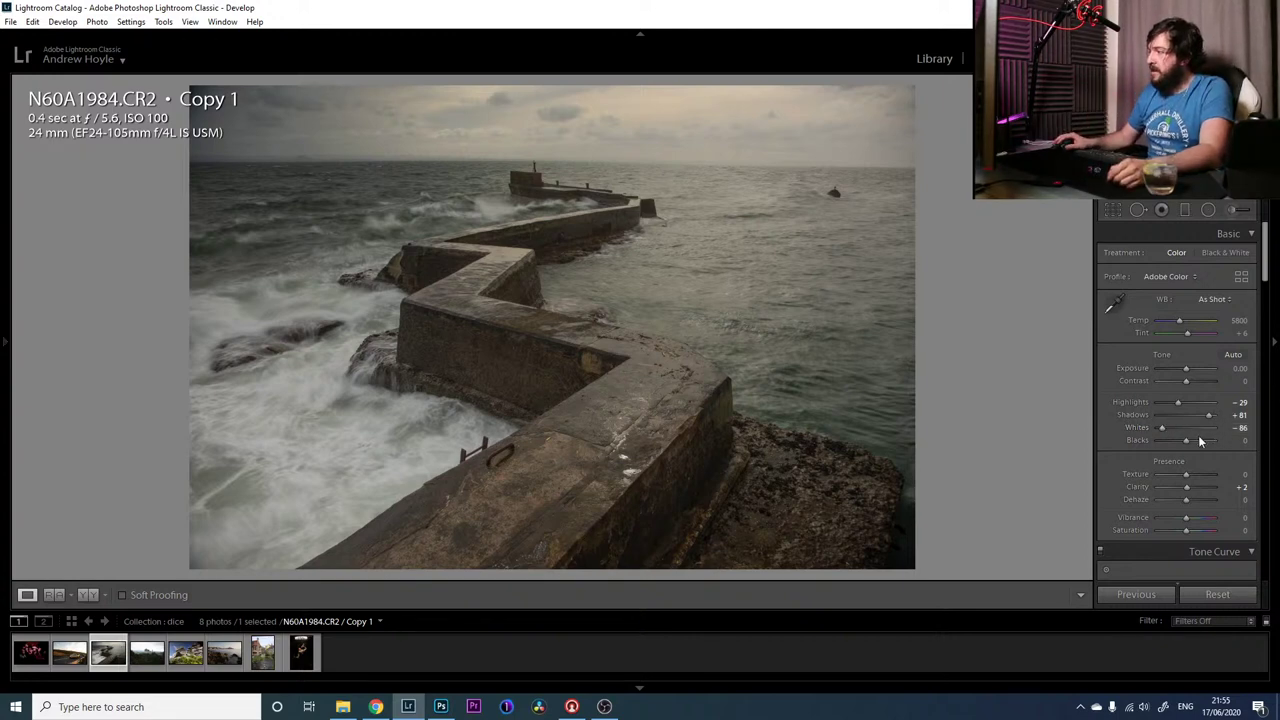
{"action": "left_click_drag", "start_coordinate": [1201, 440], "coordinate": [1198, 441]}
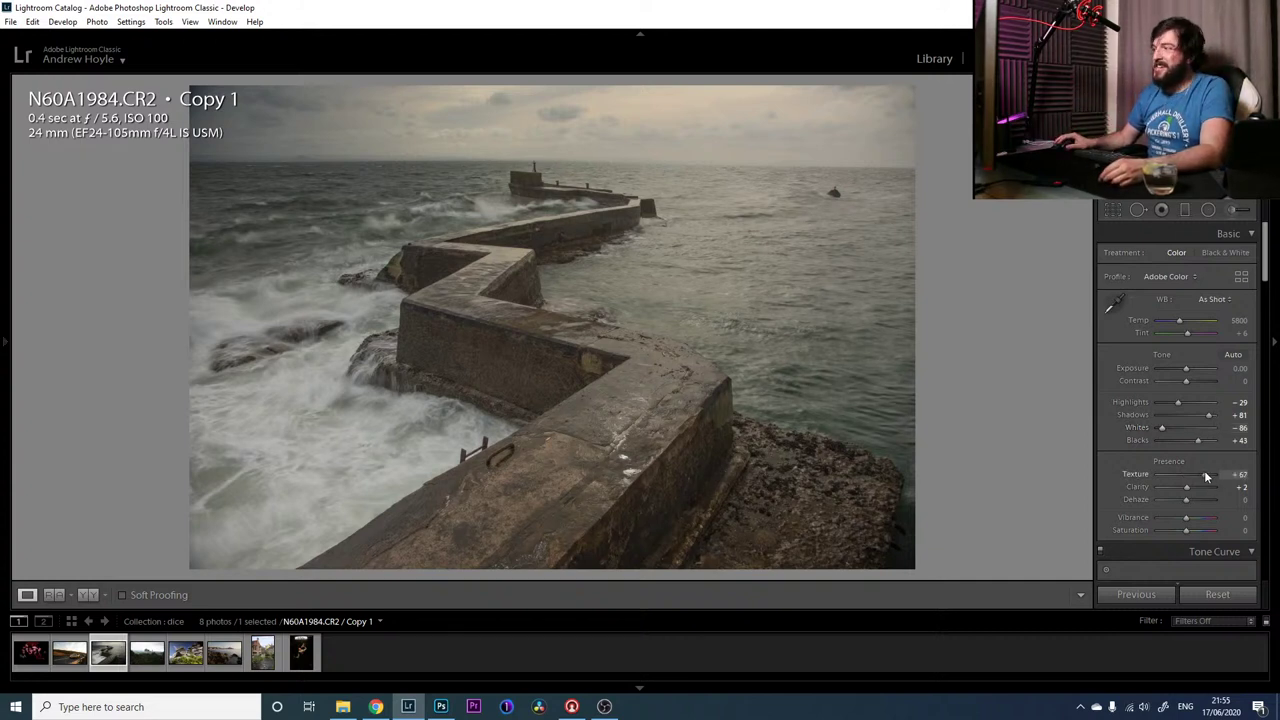
Bring out the detail in the wall and sea with Texture at +81 and Clarity at +90
{"action": "left_click_drag", "start_coordinate": [1205, 476], "coordinate": [1210, 476]}
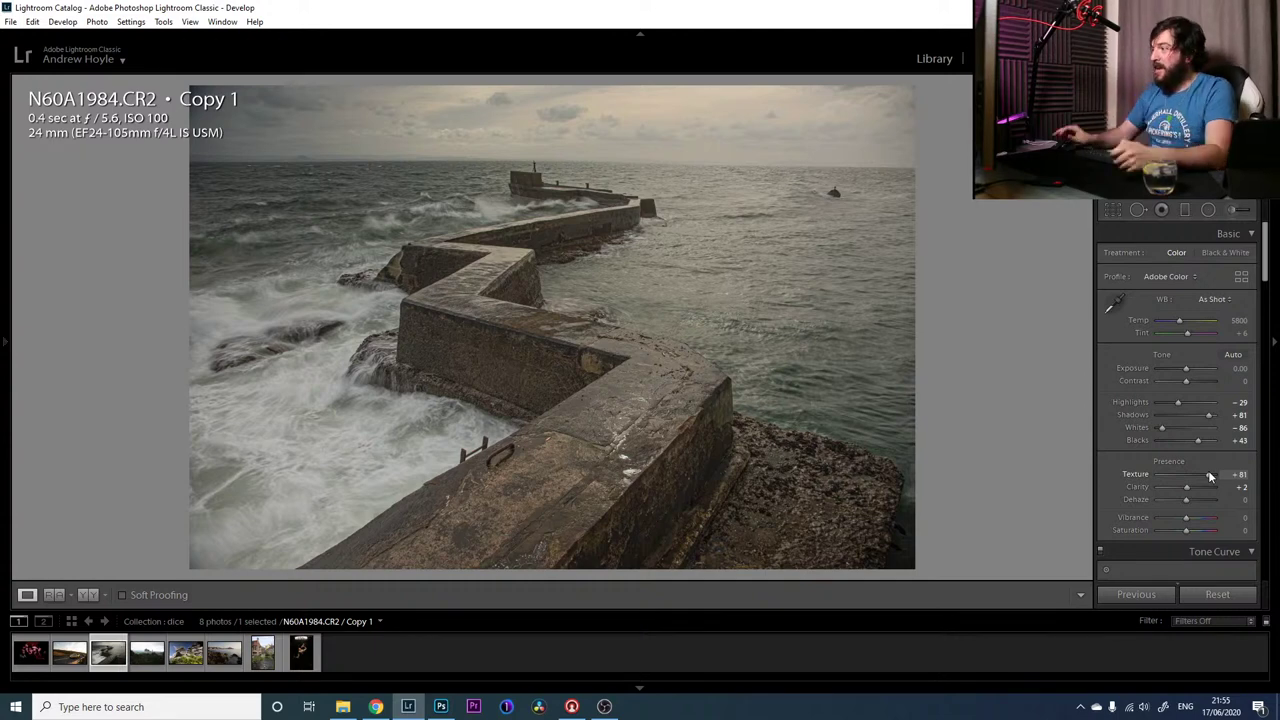
{"action": "left_click", "coordinate": [1212, 488]}
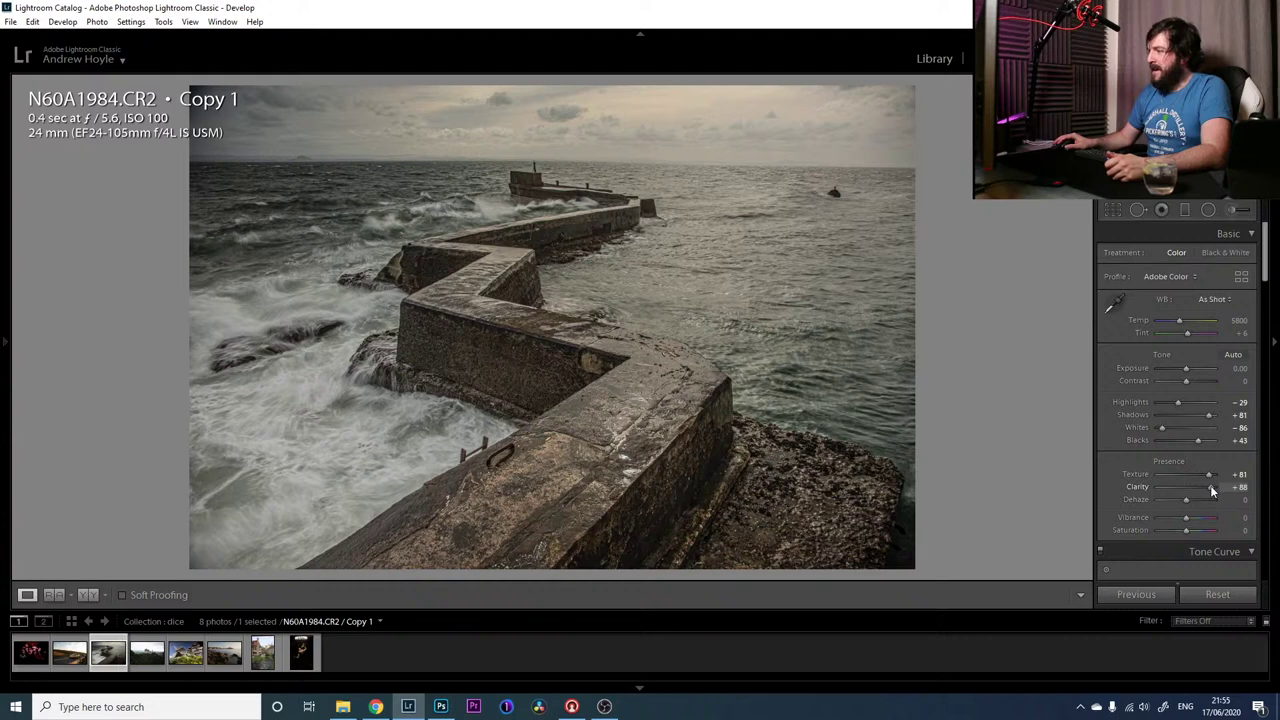
{"action": "left_click_drag", "start_coordinate": [1212, 490], "coordinate": [1210, 488]}
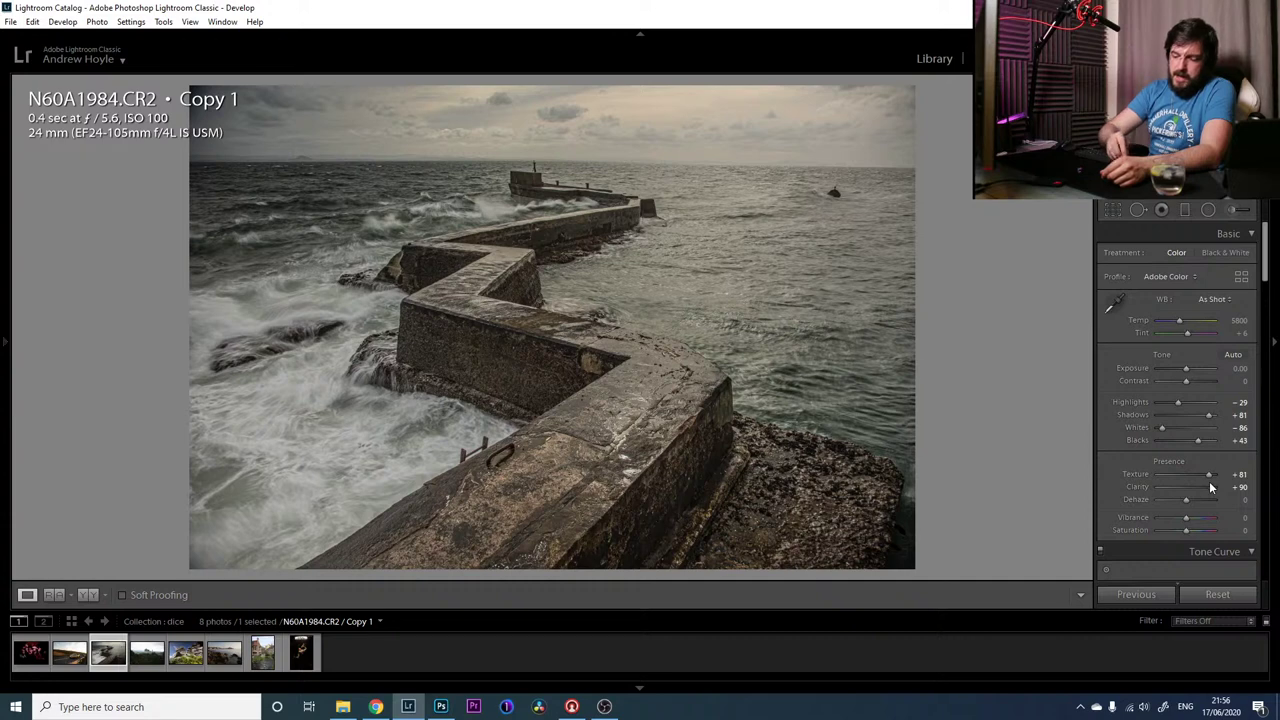
Give the photo a faded, muted look with Dehaze −62, Vibrance −50 and Saturation −40
{"action": "left_click_drag", "start_coordinate": [1182, 503], "coordinate": [1172, 498]}
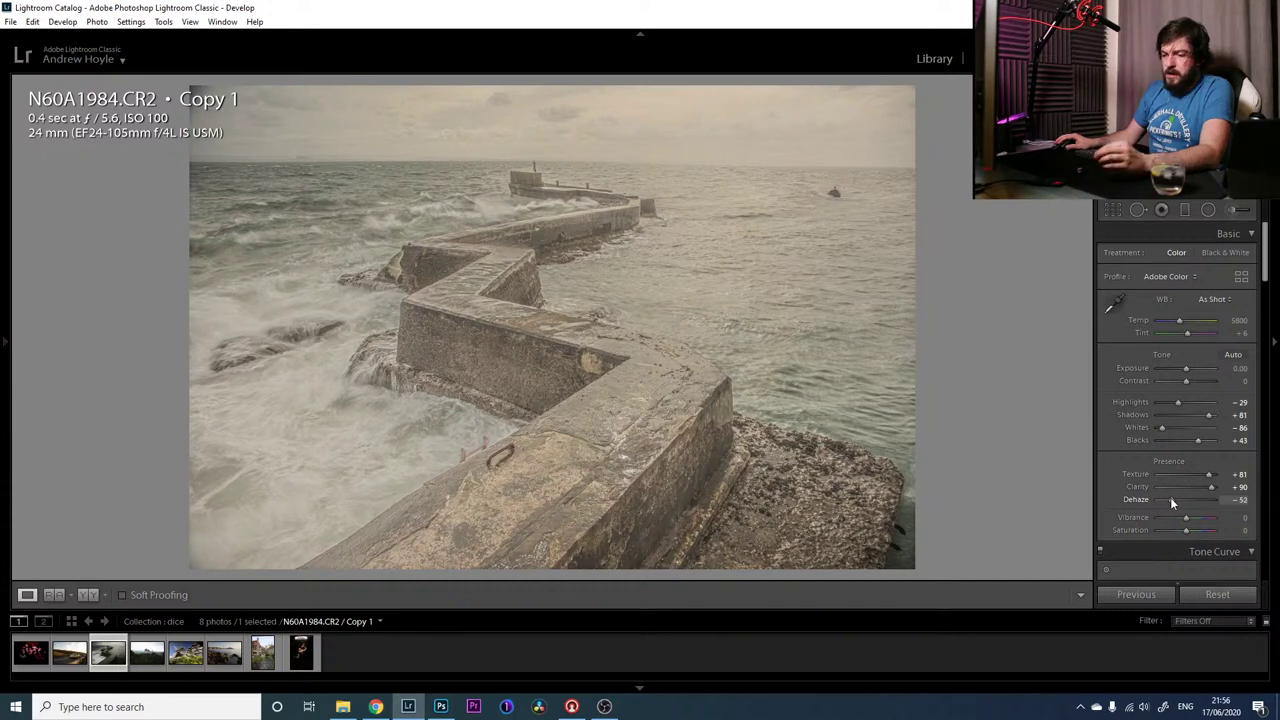
{"action": "left_click_drag", "start_coordinate": [1171, 498], "coordinate": [1168, 498]}
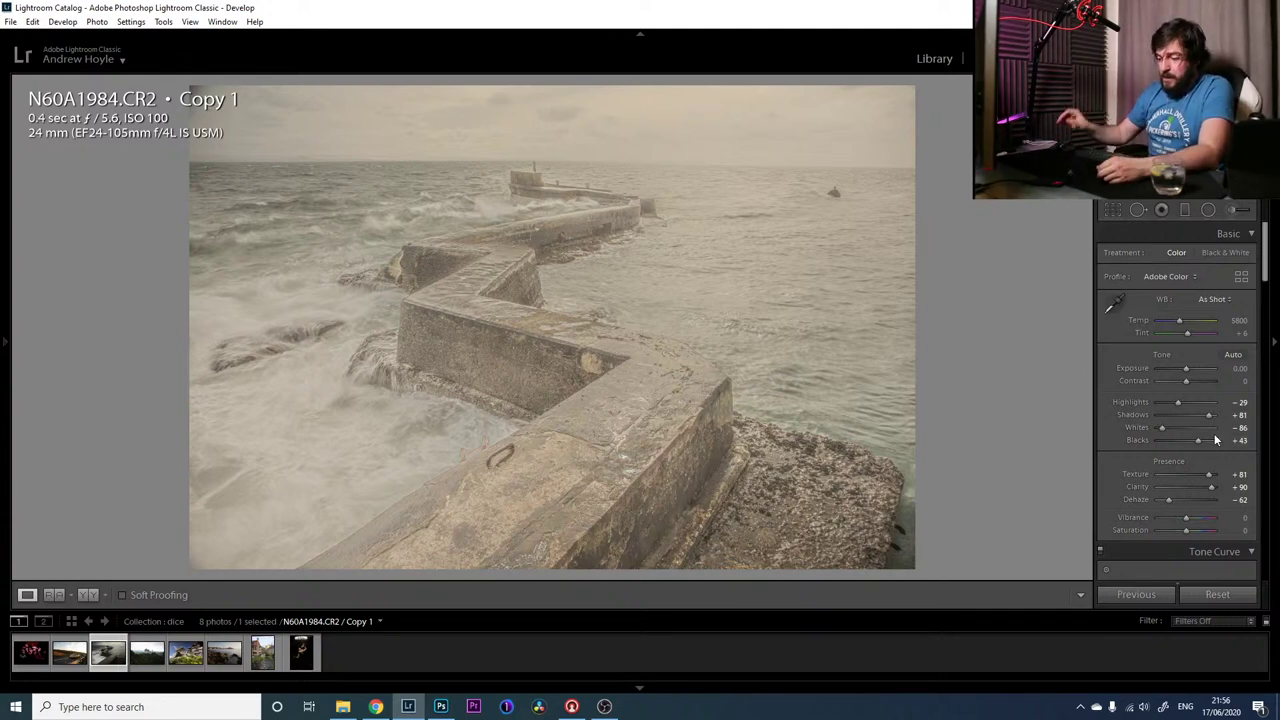
{"action": "left_click_drag", "start_coordinate": [1186, 517], "coordinate": [1172, 518]}
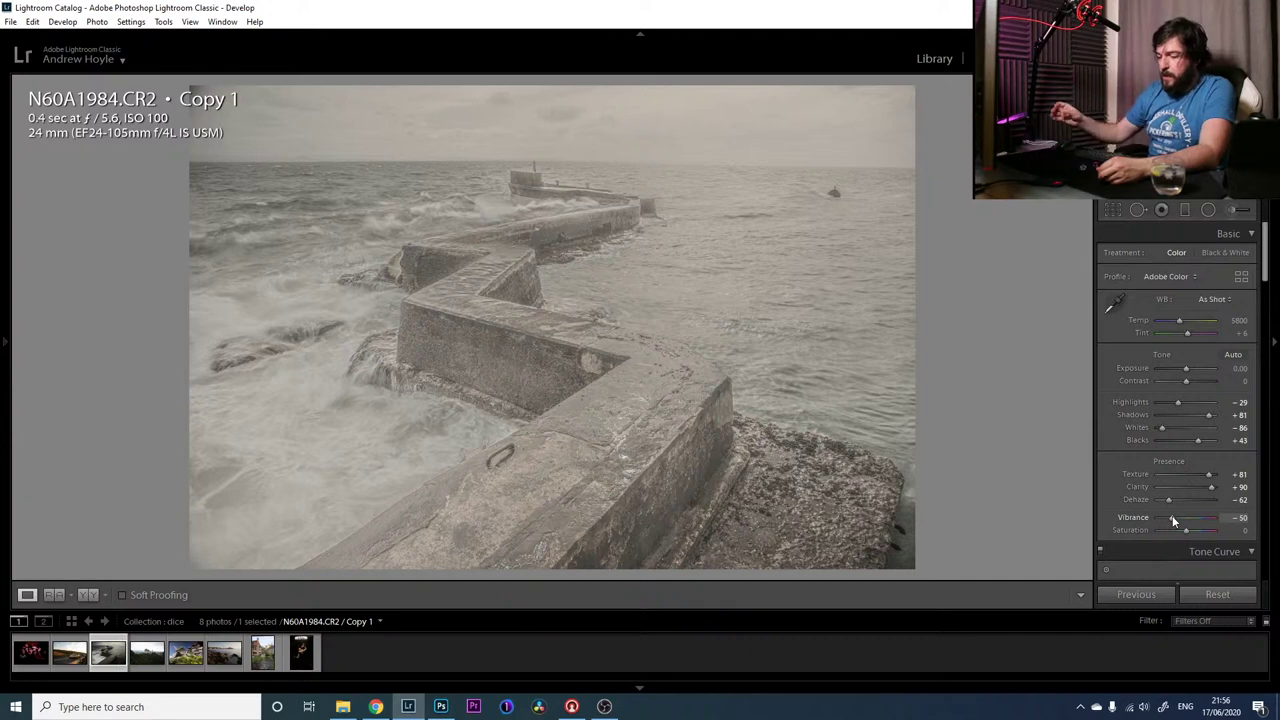
{"action": "left_click_drag", "start_coordinate": [1185, 530], "coordinate": [1176, 535]}
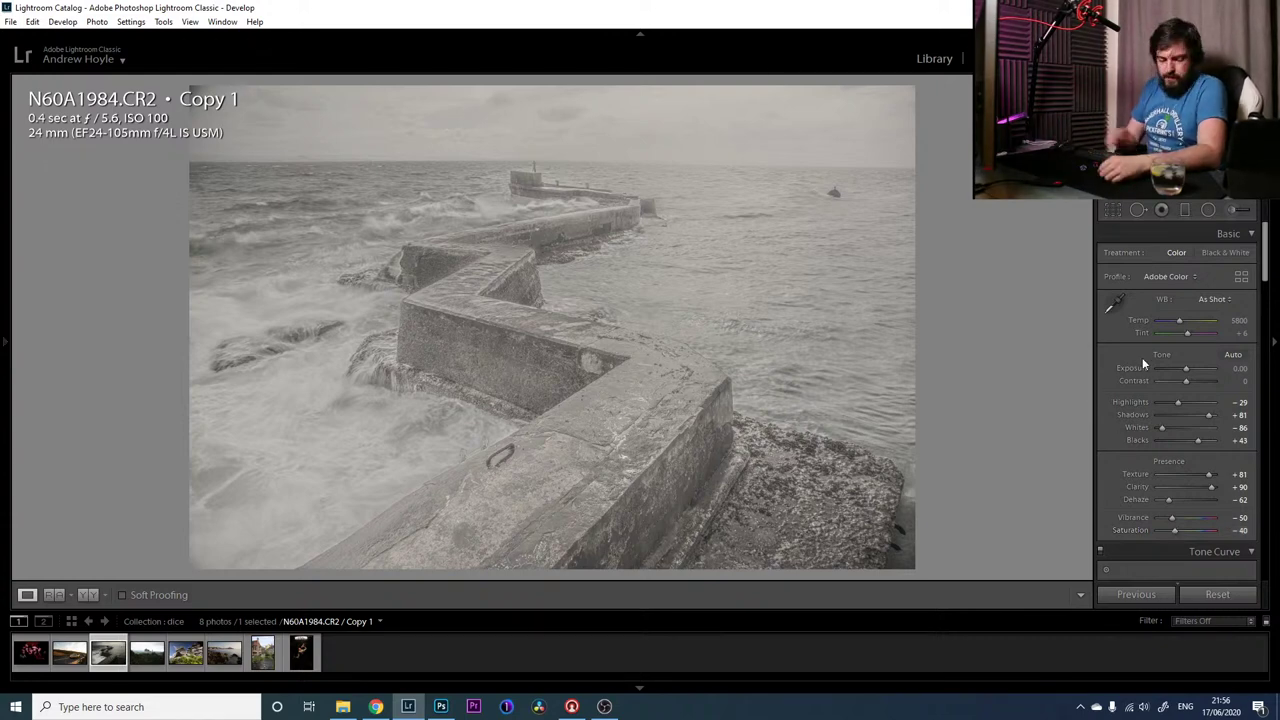
Compare the faded sea wall edit with the unedited original several times, ending on the edited version
{"action": "key", "text": "backslash"}
{"action": "key", "text": "backslash"}
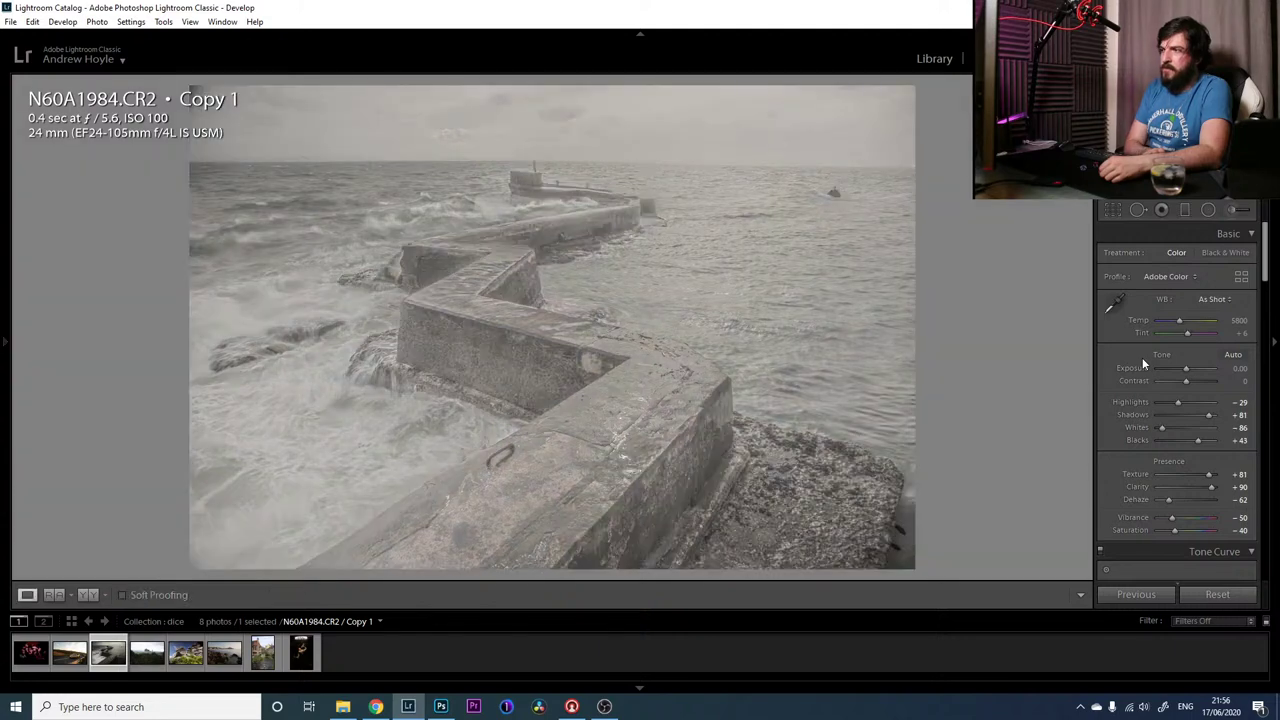
{"action": "key", "text": "backslash"}
{"action": "key", "text": "backslash"}
{"action": "key", "text": "backslash"}
{"action": "key", "text": "backslash"}
{"action": "key", "text": "backslash"}
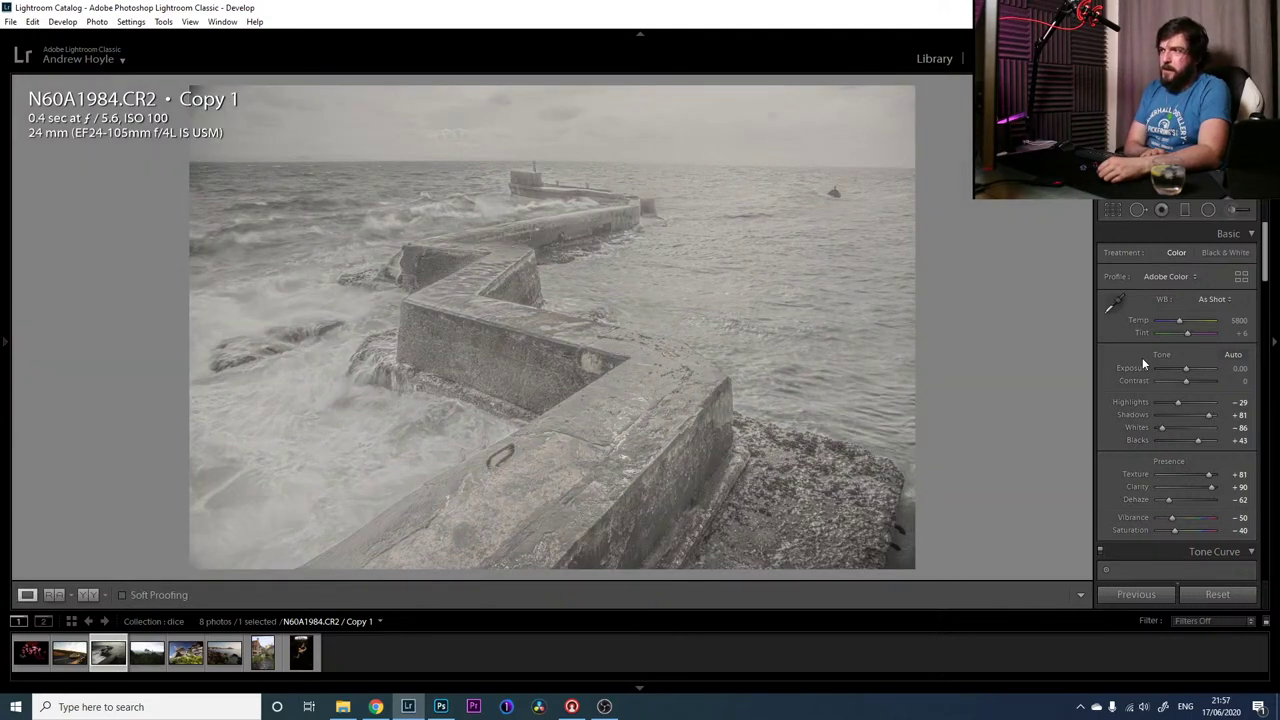
{"action": "key", "text": "backslash"}
{"action": "key", "text": "backslash"}
{"action": "key", "text": "backslash"}
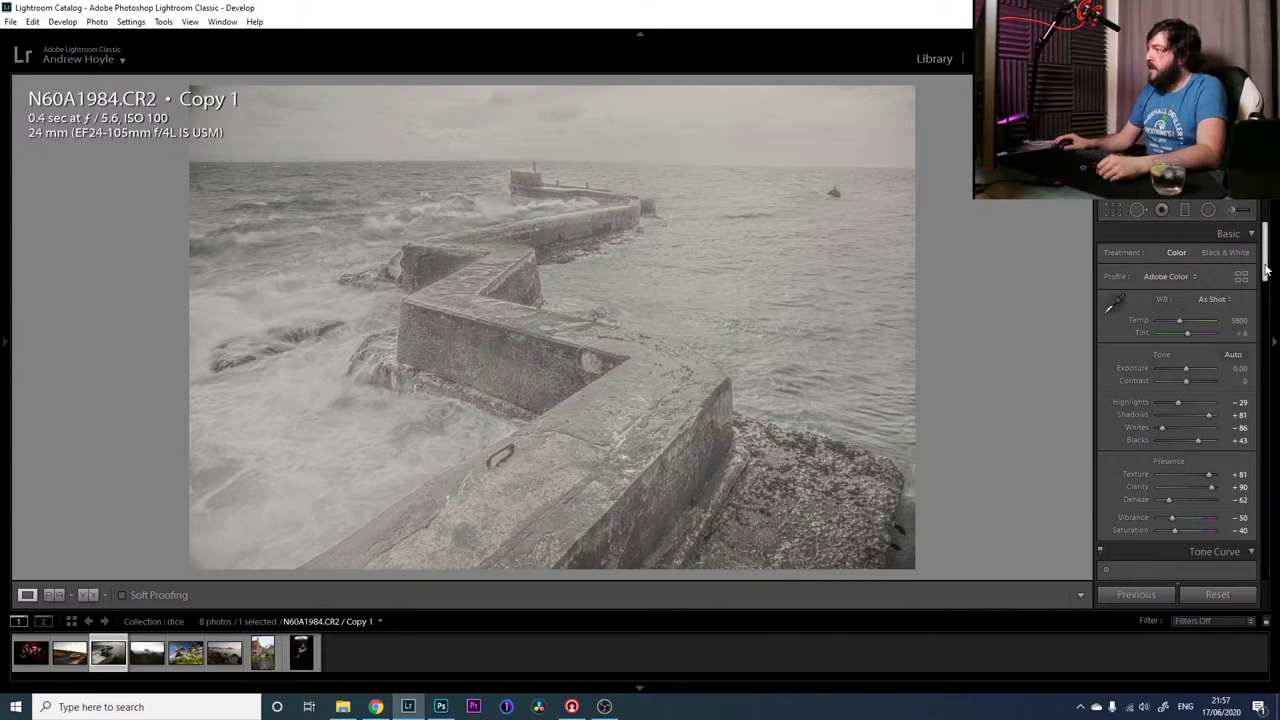
Add contrast with the tone curve regions: Highlights +79, Lights +48, Darks −79 and Shadows −100
{"action": "left_click_drag", "start_coordinate": [1266, 265], "coordinate": [1276, 316]}
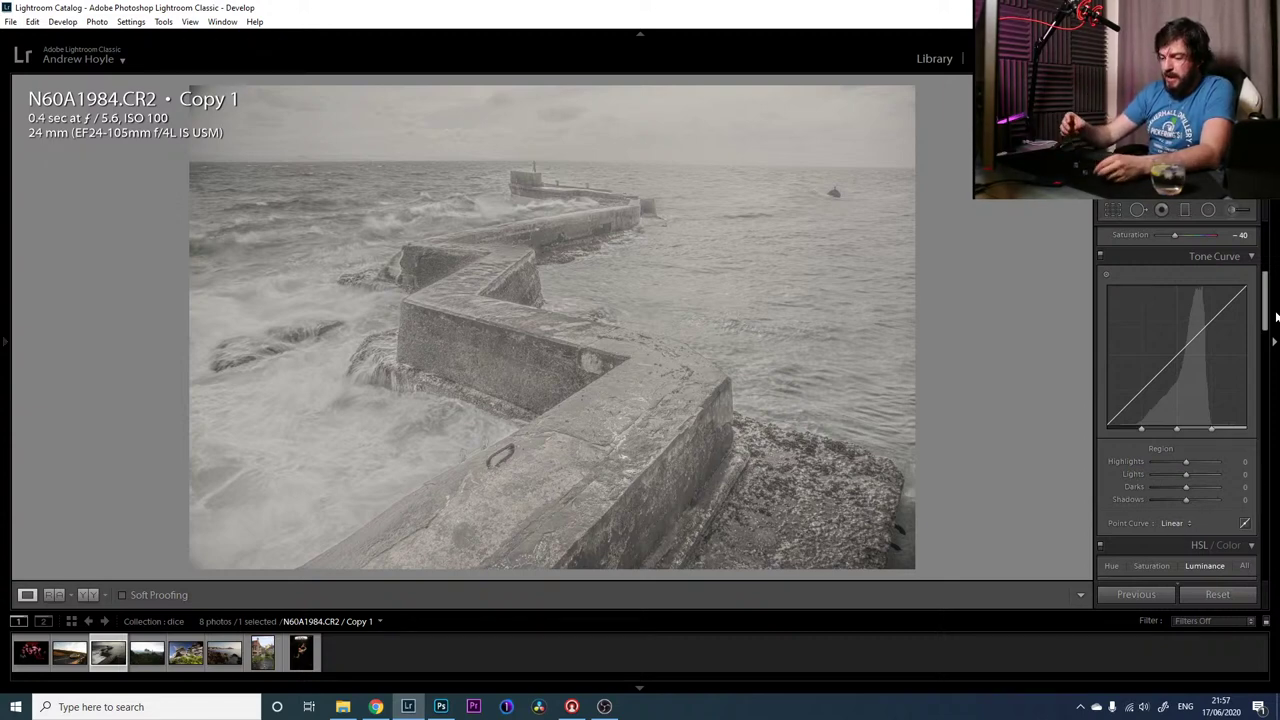
{"action": "left_click_drag", "start_coordinate": [1186, 461], "coordinate": [1212, 470]}
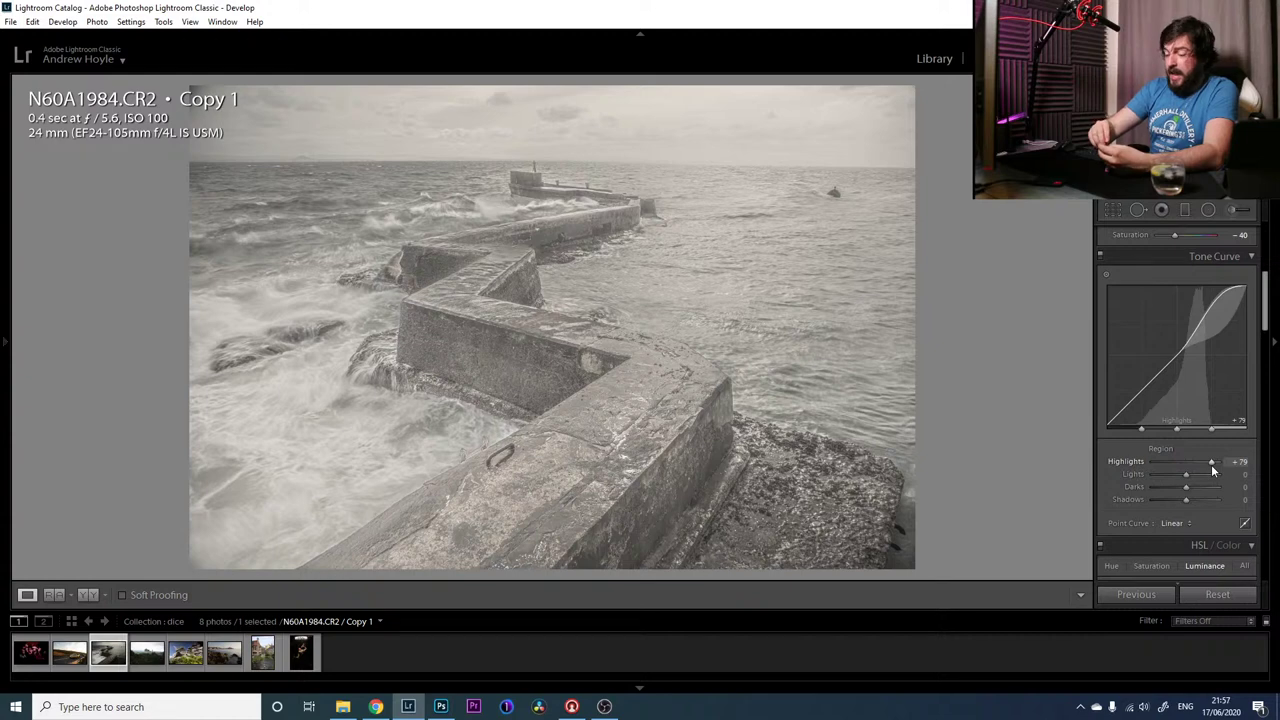
{"action": "left_click_drag", "start_coordinate": [1186, 474], "coordinate": [1203, 476]}
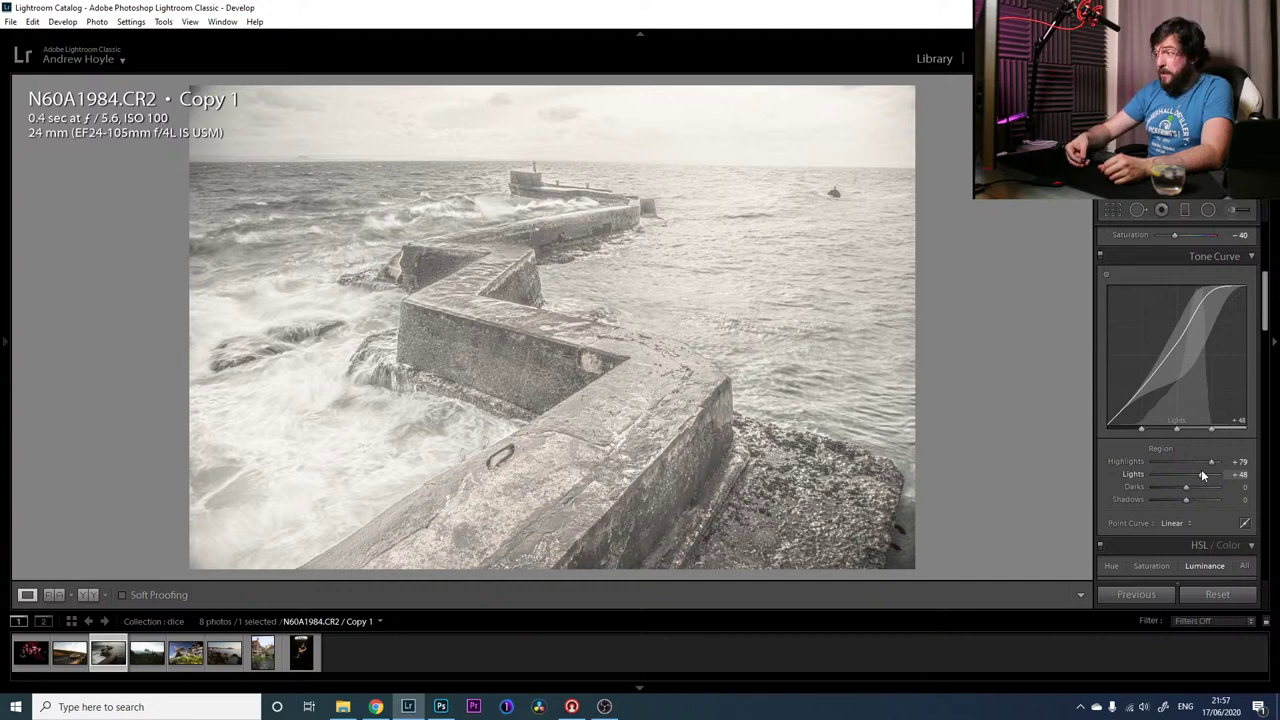
{"action": "mouse_move", "coordinate": [1186, 487]}
{"action": "left_mouse_down"}
{"action": "mouse_move", "coordinate": [1213, 491]}
{"action": "mouse_move", "coordinate": [1161, 488]}
{"action": "left_mouse_up"}
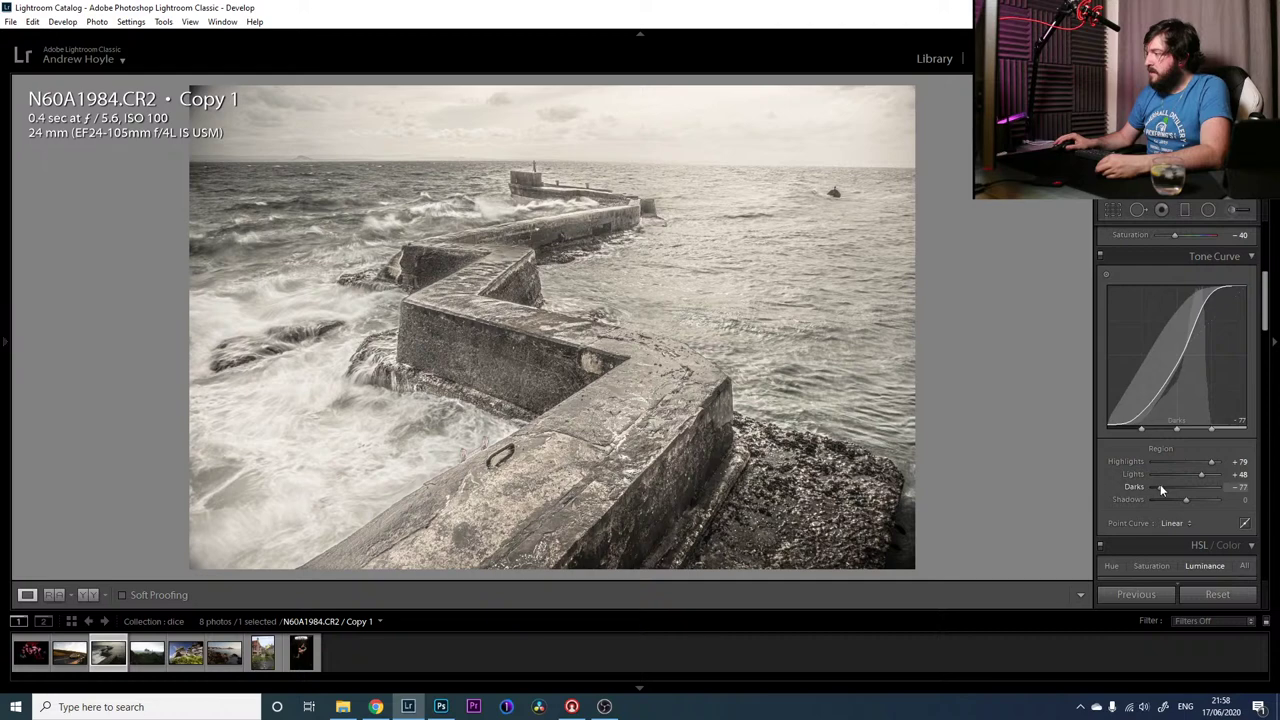
{"action": "left_click_drag", "start_coordinate": [1161, 488], "coordinate": [1160, 488]}
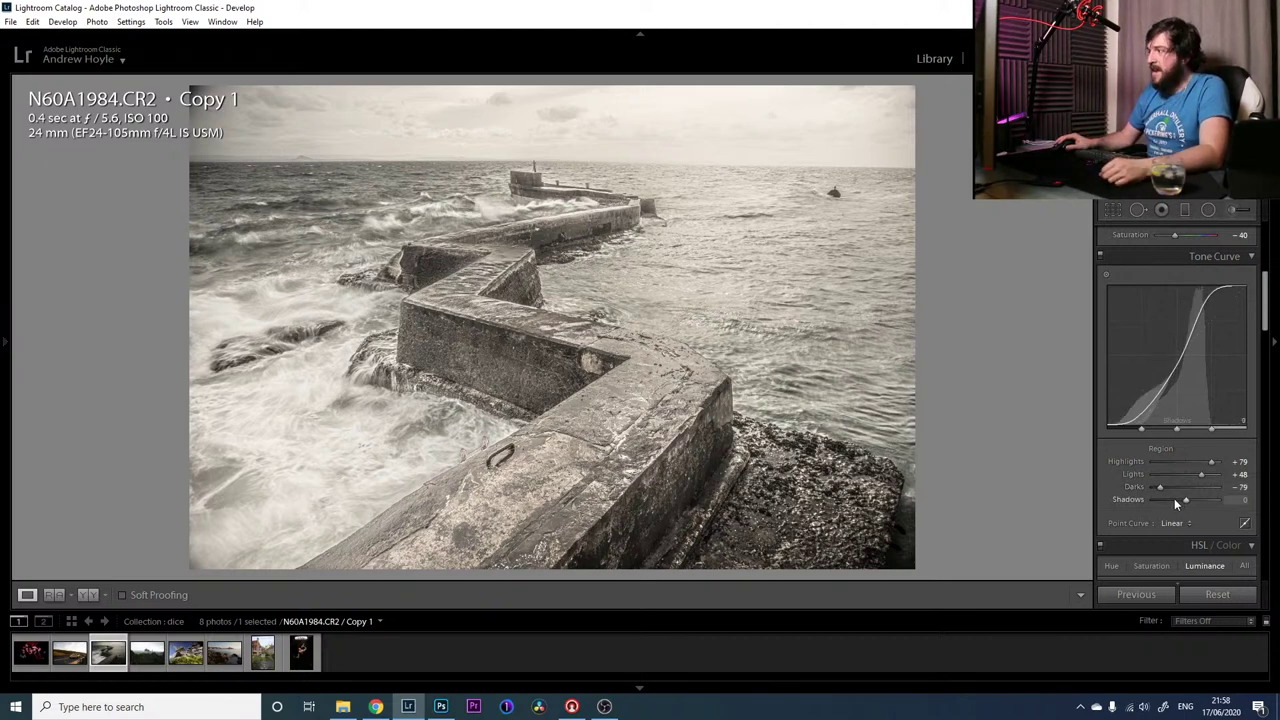
{"action": "left_click_drag", "start_coordinate": [1176, 503], "coordinate": [1142, 504]}
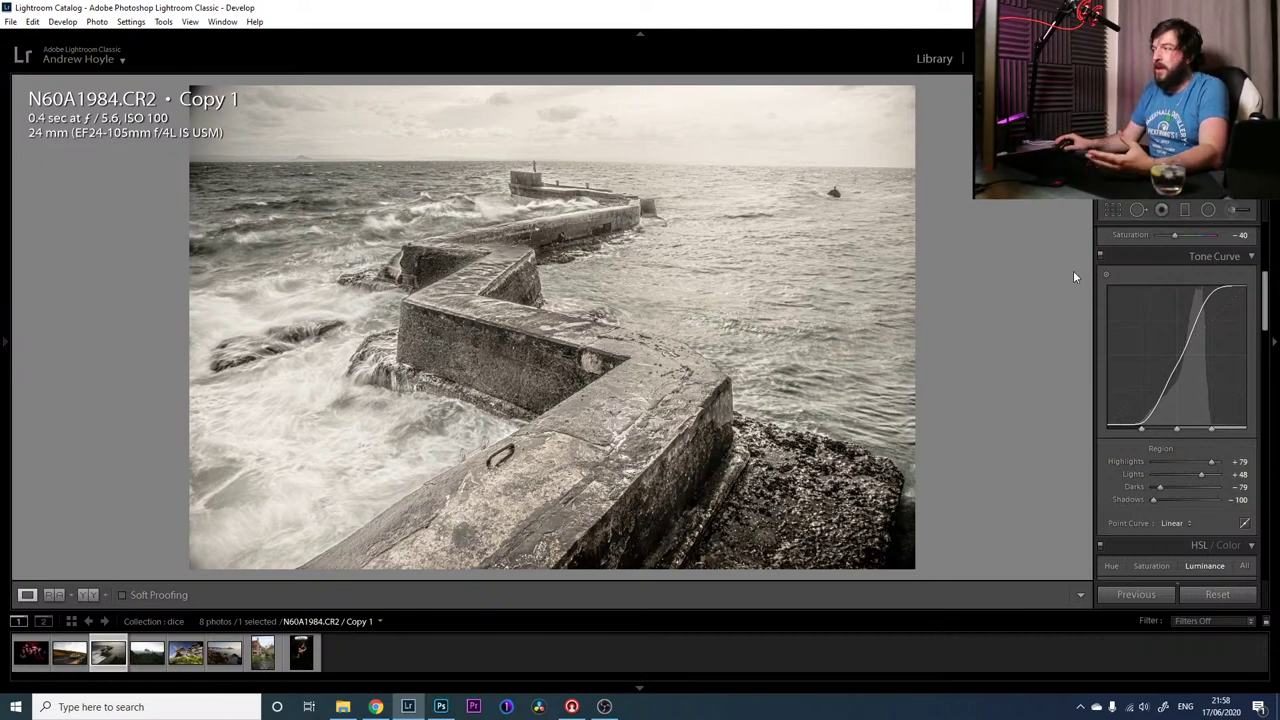
Compare the photo with and without the Tone Curve adjustments, leaving them switched on
{"action": "left_click", "coordinate": [1100, 256]}
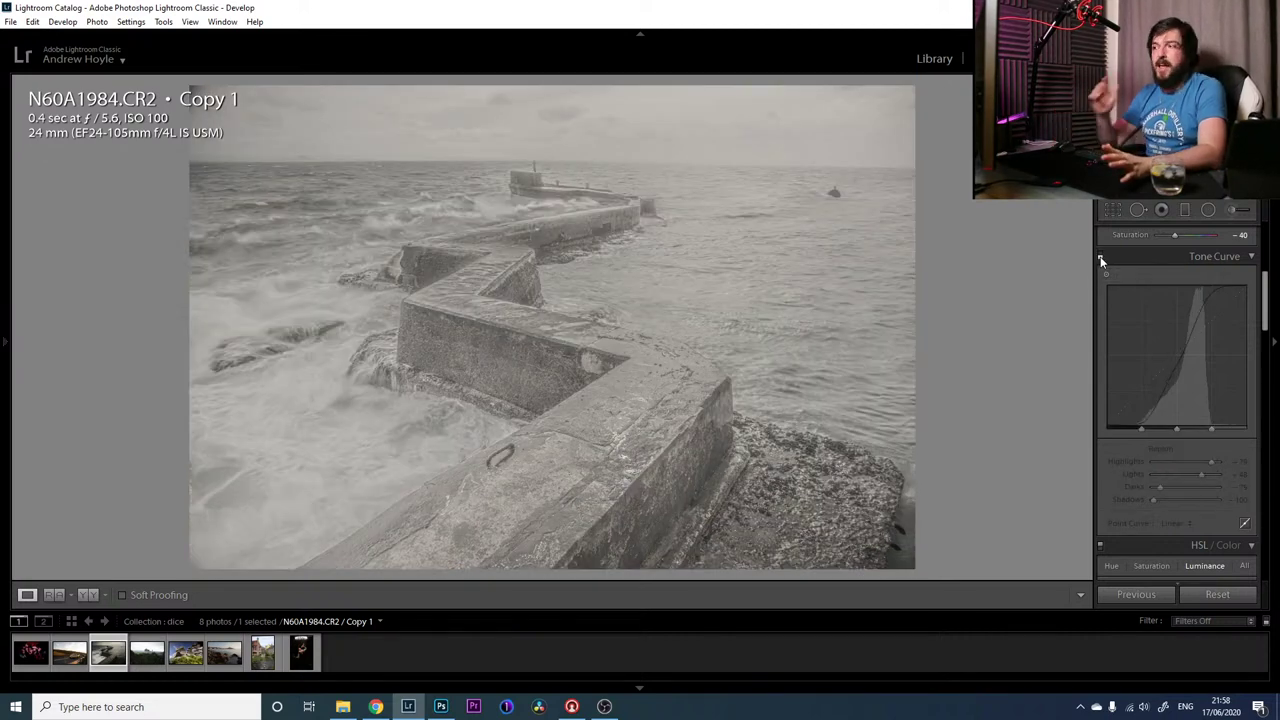
{"action": "left_click", "coordinate": [1100, 256]}
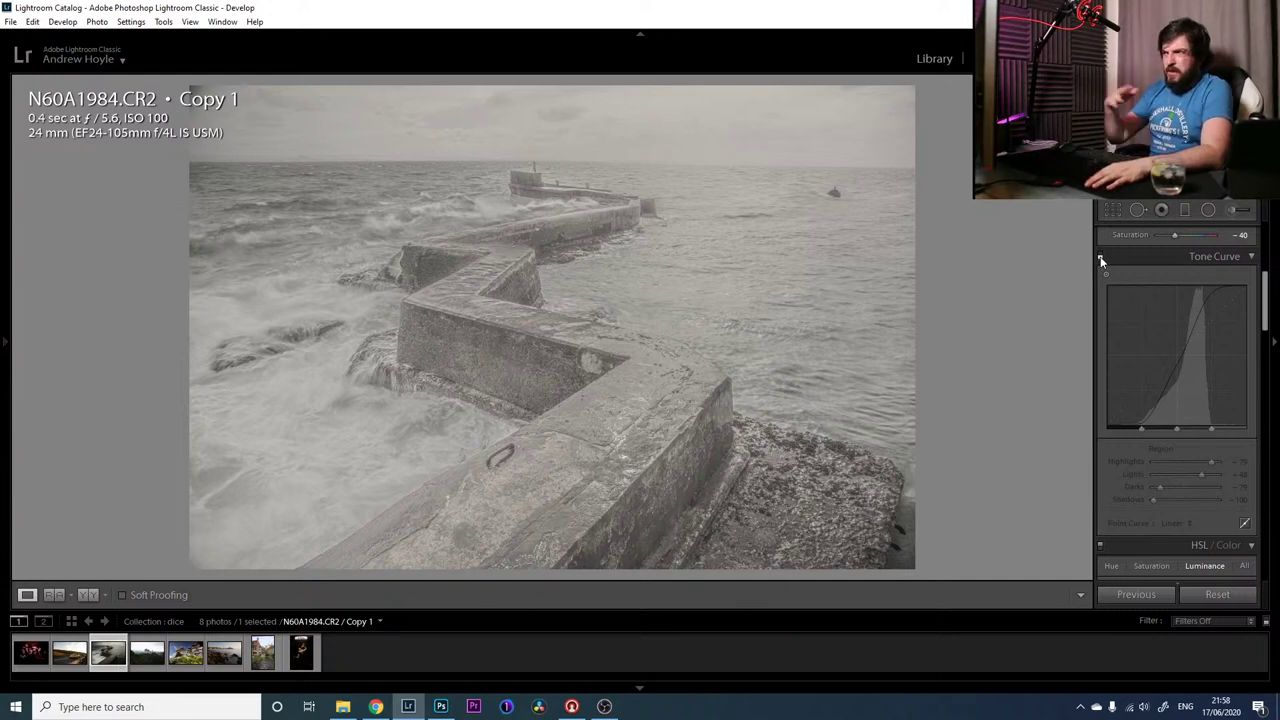
{"action": "left_click", "coordinate": [1100, 257]}
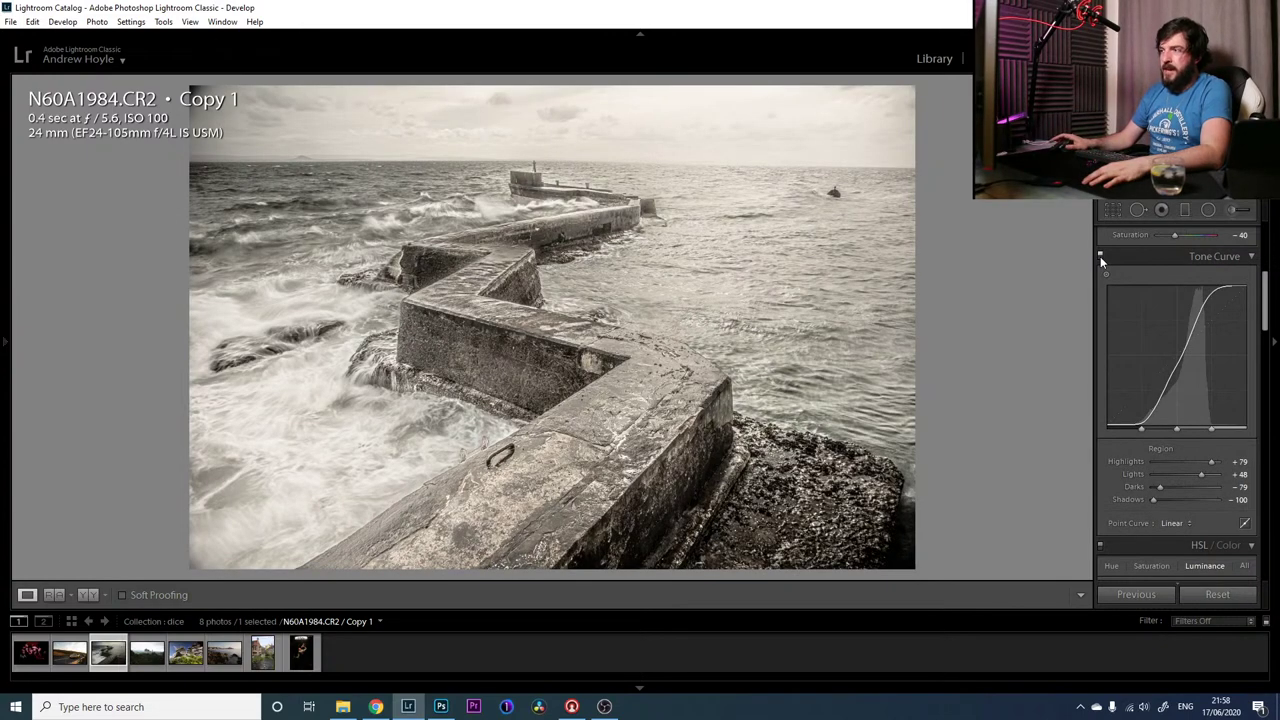
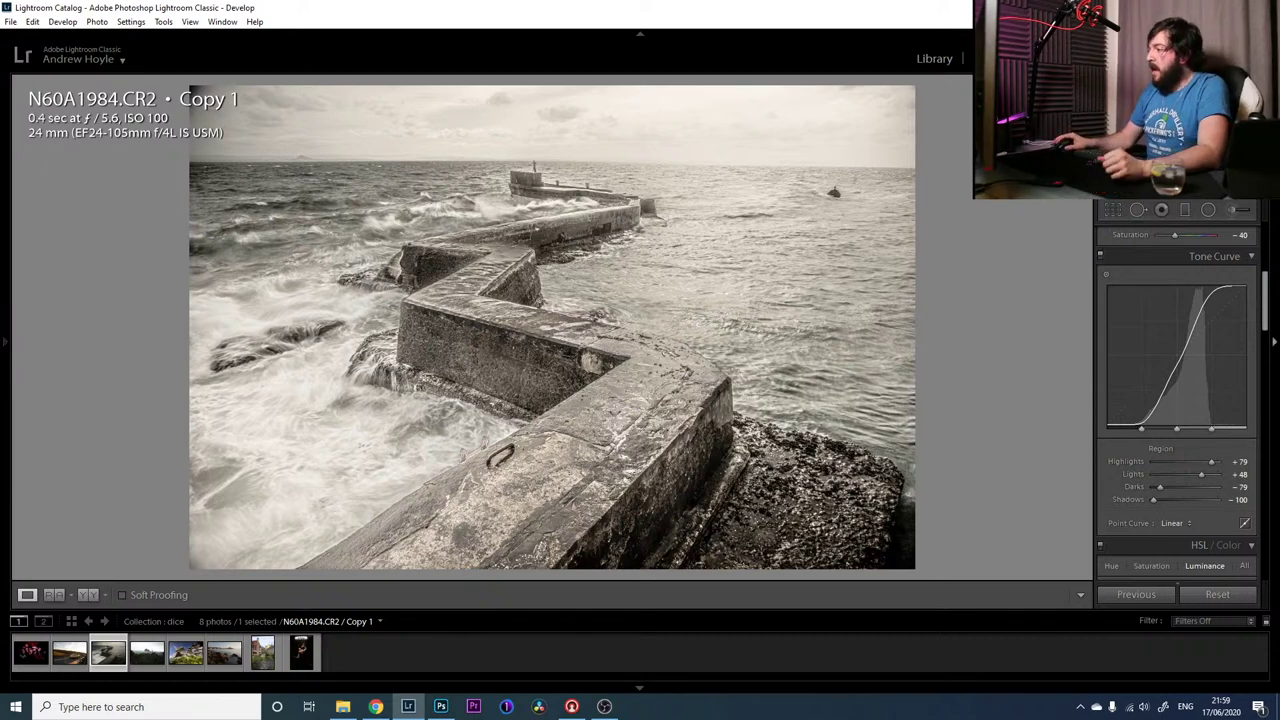
Shift the photo's colour hues to Red −42, Green −44 and Blue −13
{"action": "left_click_drag", "start_coordinate": [1263, 295], "coordinate": [1267, 303]}
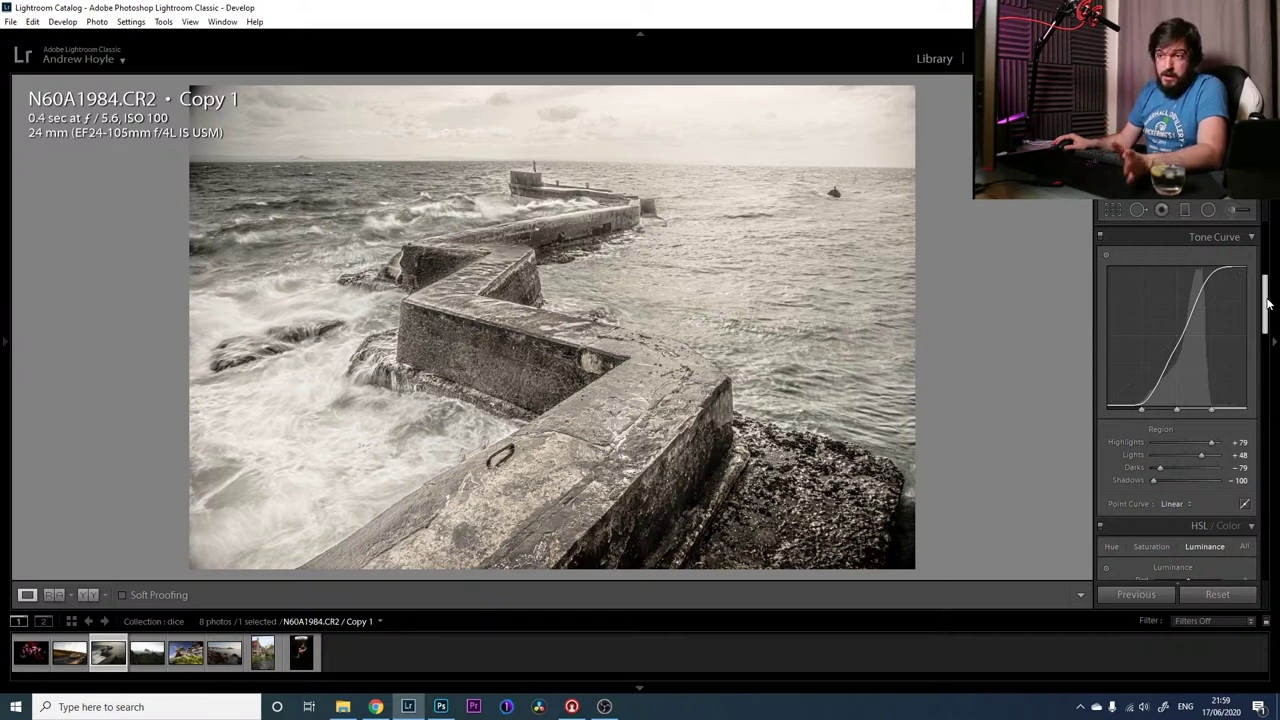
{"action": "left_click_drag", "start_coordinate": [1266, 298], "coordinate": [1265, 302]}
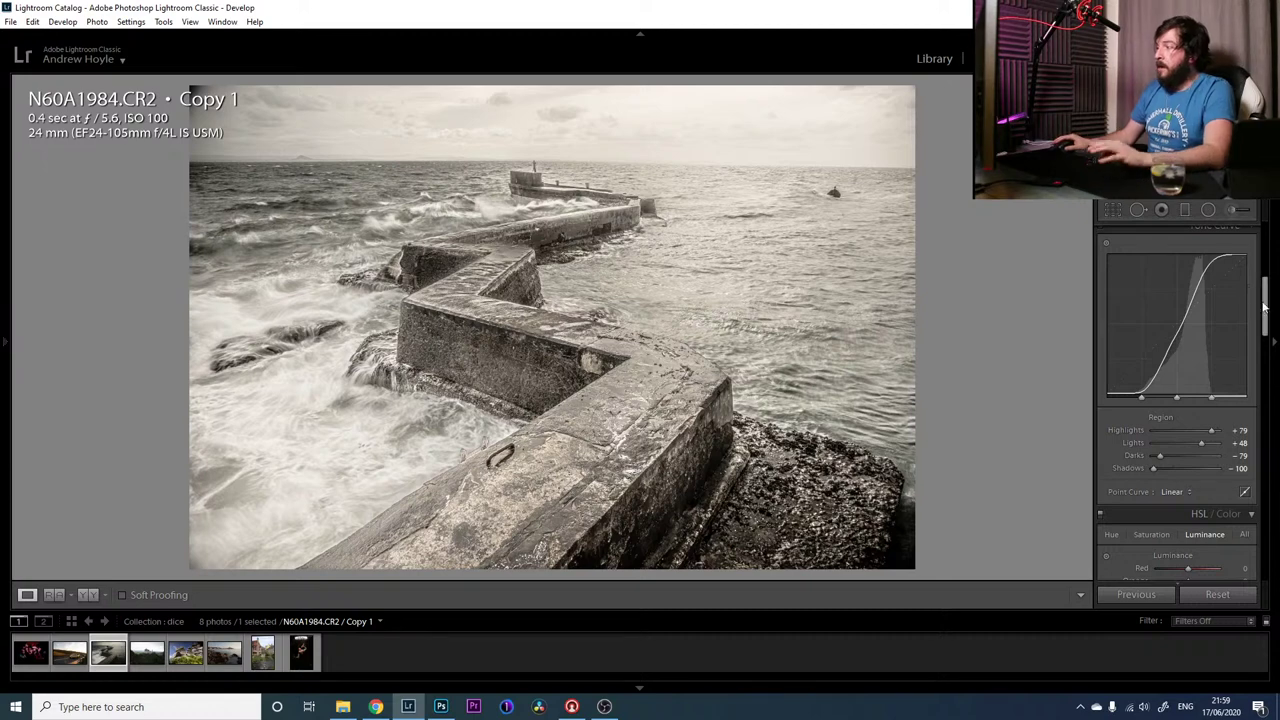
{"action": "left_click_drag", "start_coordinate": [1266, 324], "coordinate": [1265, 342]}
{"action": "scroll", "coordinate": [1114, 397], "scroll_direction": "down", "scroll_amount": 2}
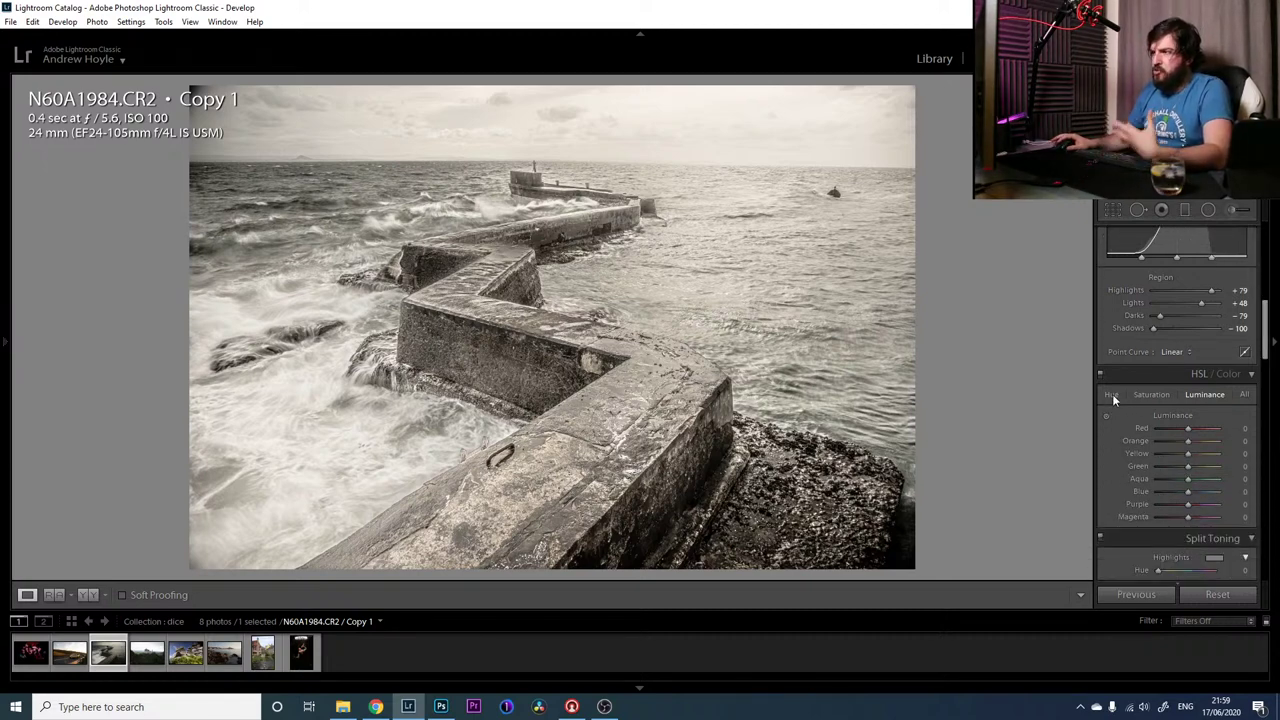
{"action": "left_click", "coordinate": [1112, 394]}
{"action": "left_click_drag", "start_coordinate": [1188, 428], "coordinate": [1186, 507]}
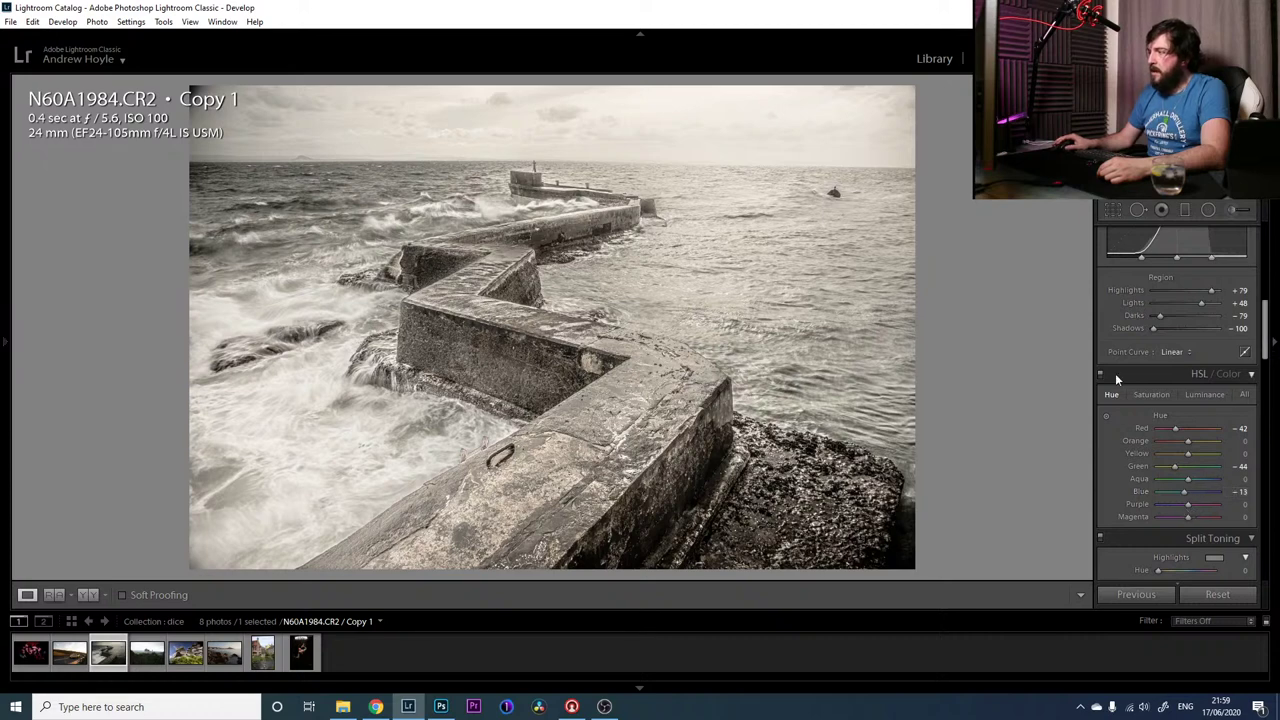
{"action": "scroll", "coordinate": [1264, 343], "scroll_direction": "down", "scroll_amount": 2}
{"action": "scroll", "coordinate": [1264, 343], "scroll_direction": "down", "scroll_amount": 4}
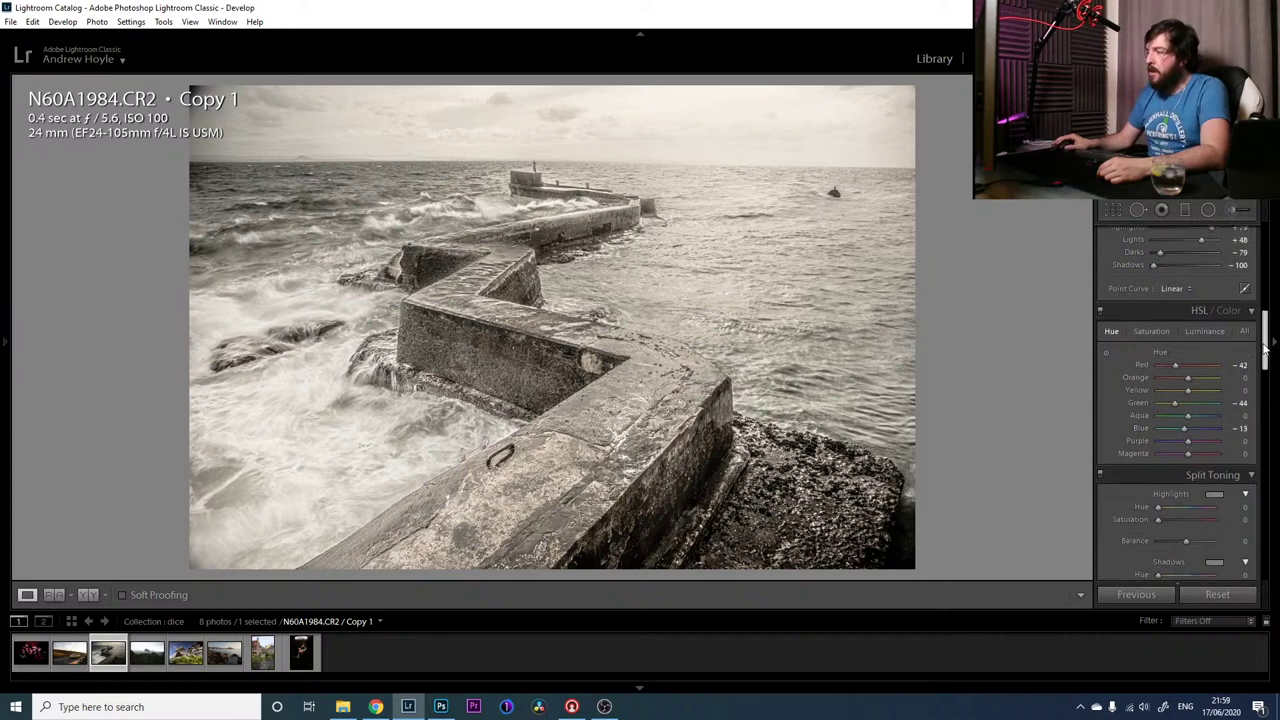
Split tone the sea wall photo with Highlights at Hue 184, Saturation 30 and Shadows at Hue 39, Saturation 80
{"action": "left_click_drag", "start_coordinate": [1266, 360], "coordinate": [1268, 380]}
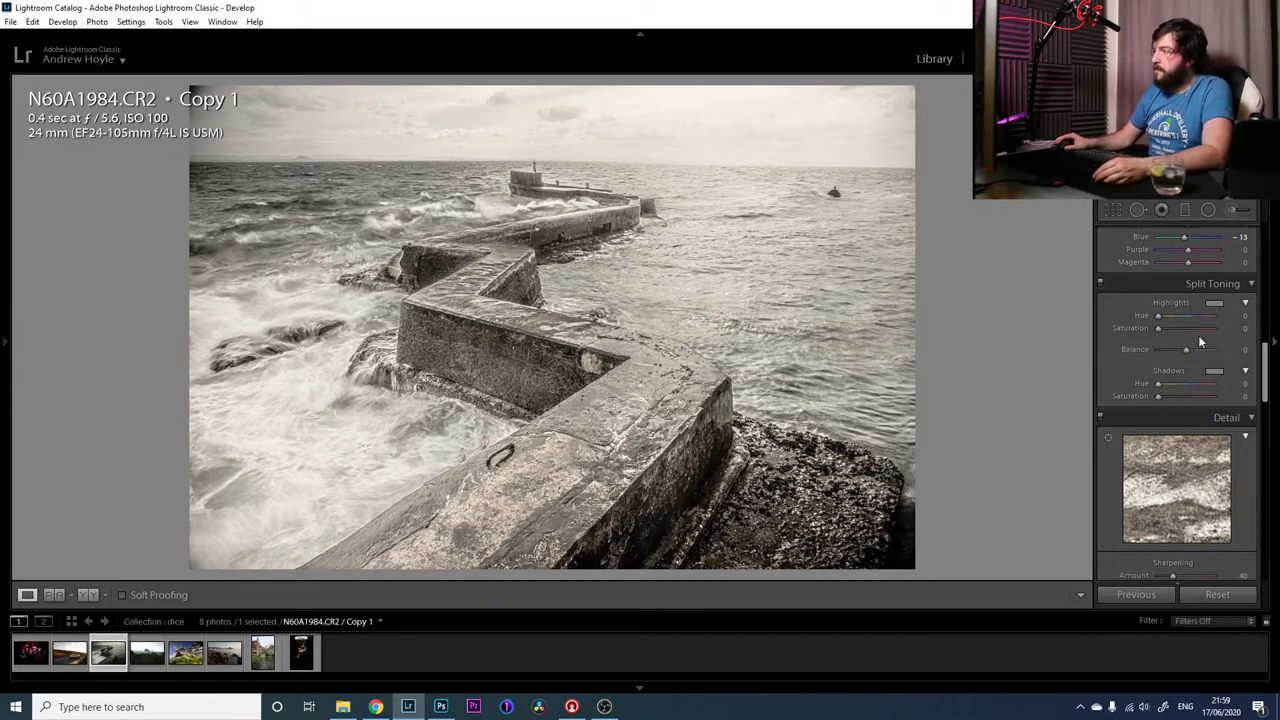
{"action": "left_click_drag", "start_coordinate": [1158, 328], "coordinate": [1170, 328]}
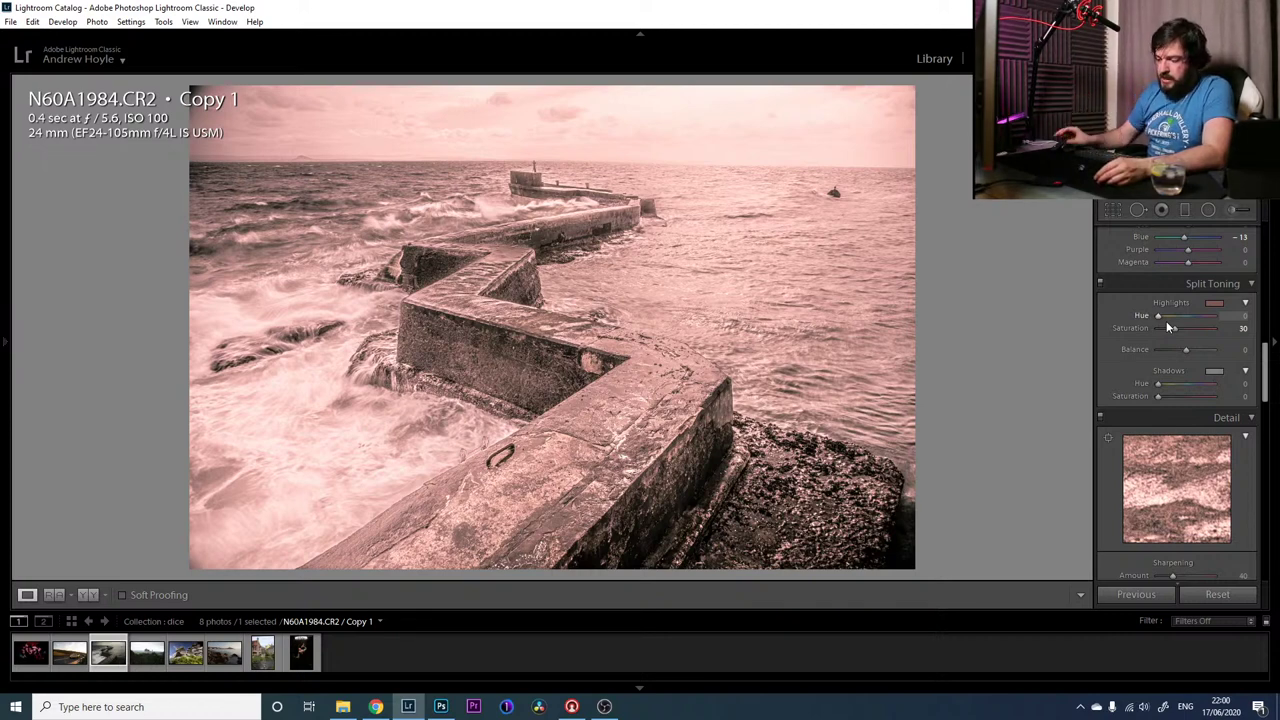
{"action": "left_click_drag", "start_coordinate": [1195, 318], "coordinate": [1188, 317]}
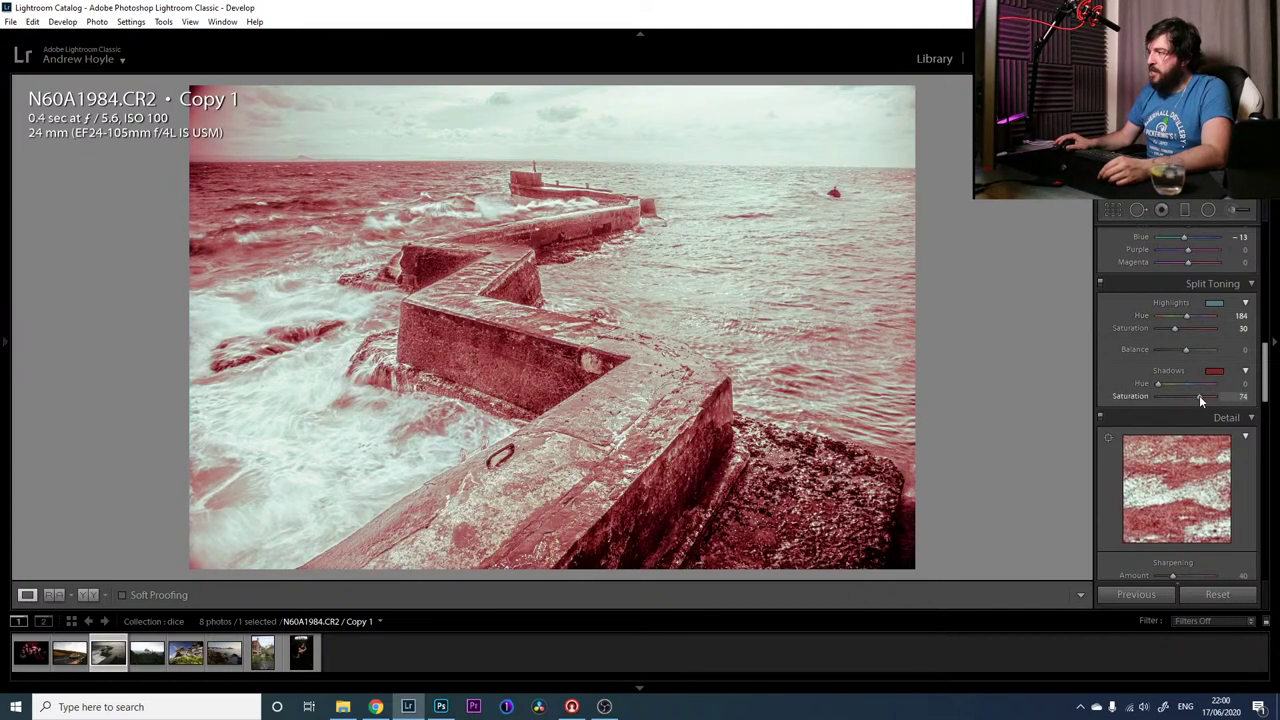
{"action": "left_click_drag", "start_coordinate": [1200, 396], "coordinate": [1204, 398]}
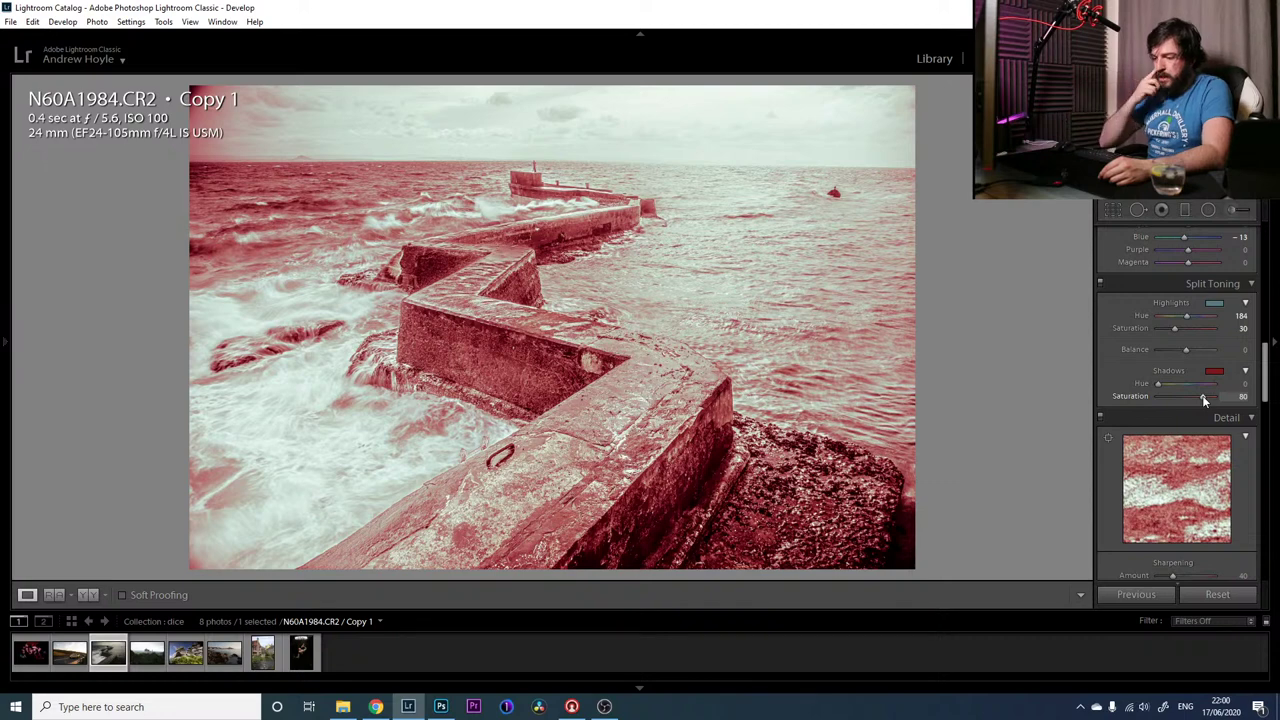
{"action": "left_click_drag", "start_coordinate": [1158, 384], "coordinate": [1161, 384]}
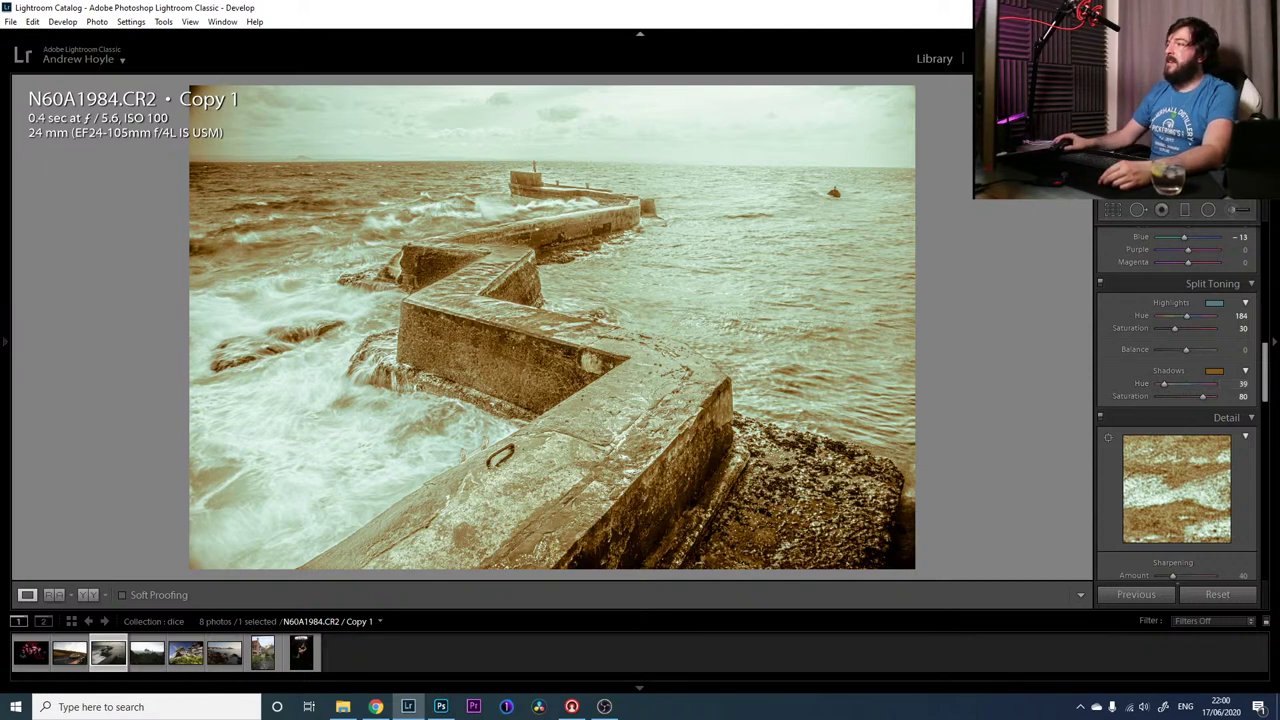
Straighten the sea wall photo's horizon by rotating the crop to an angle of −0.54
{"action": "left_click", "coordinate": [1113, 211]}
{"action": "left_click_drag", "start_coordinate": [1034, 220], "coordinate": [1036, 214]}
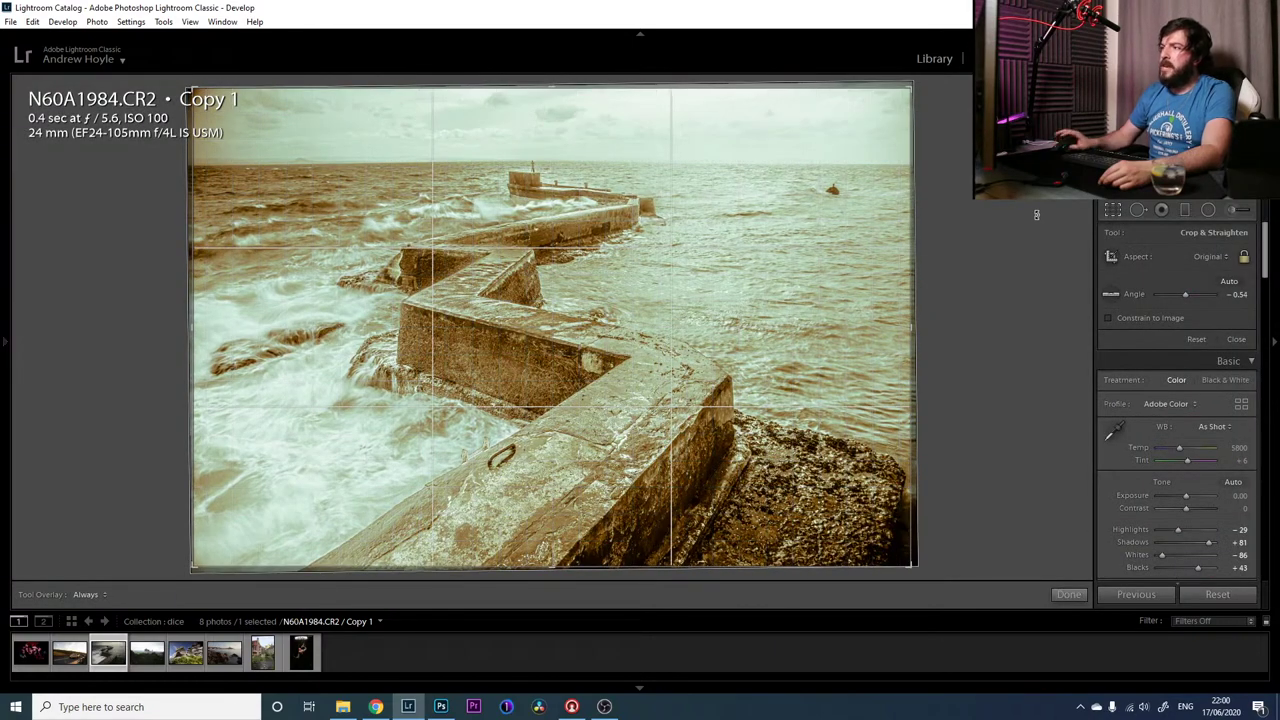
{"action": "key", "text": "Return"}
Try the lens profile corrections with Vignetting at 0, and switch the corrections back off
{"action": "scroll", "coordinate": [1266, 303], "scroll_direction": "down", "scroll_amount": 10}
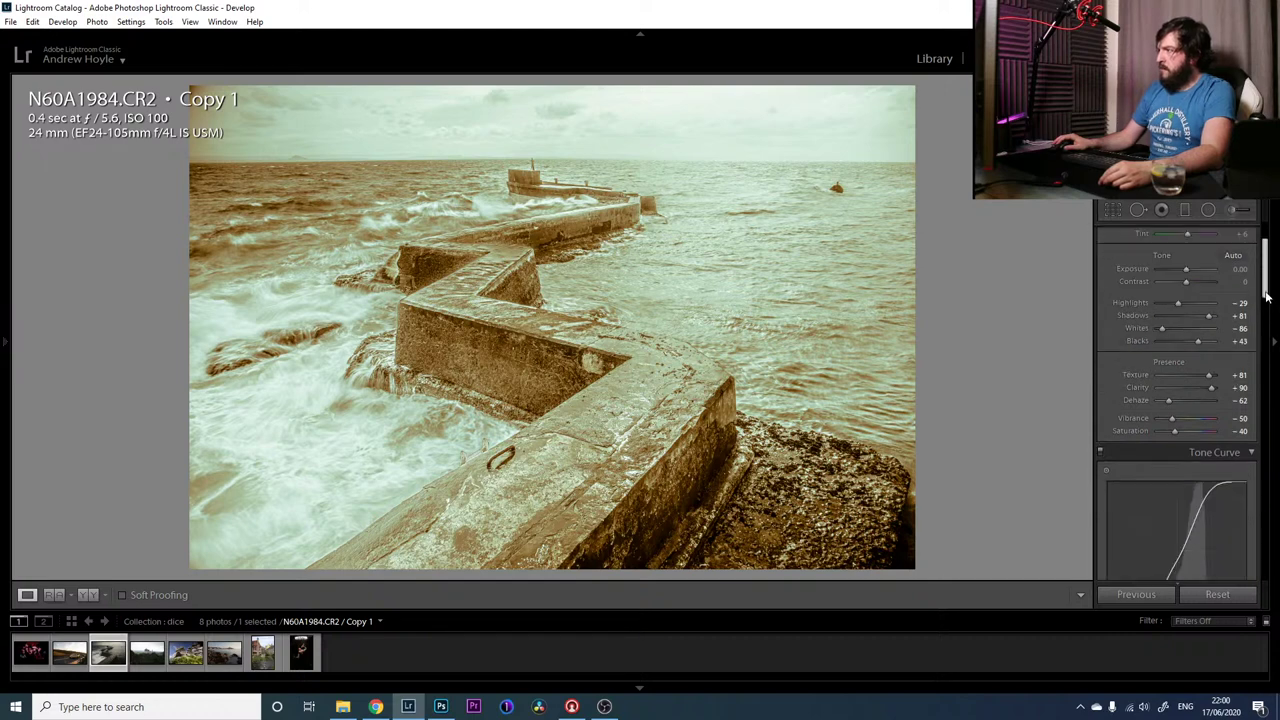
{"action": "scroll", "coordinate": [1266, 399], "scroll_direction": "down", "scroll_amount": 5}
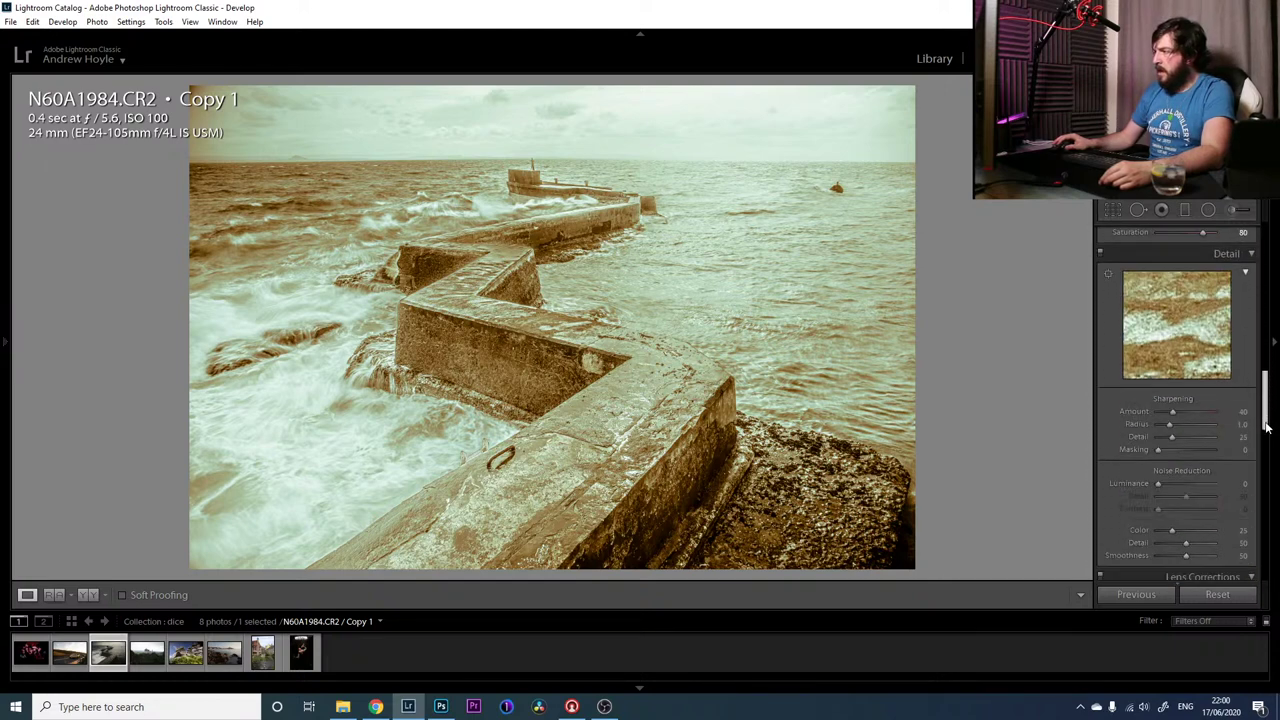
{"action": "left_click", "coordinate": [1130, 445]}
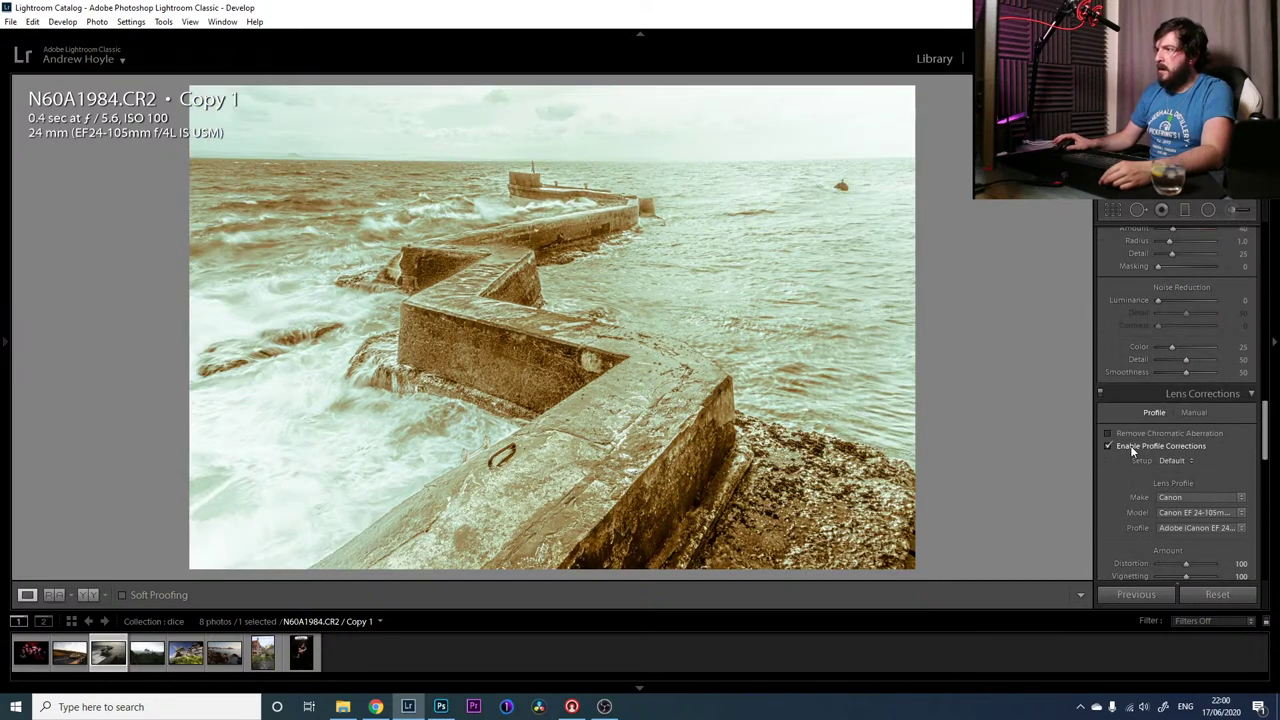
{"action": "left_click_drag", "start_coordinate": [1186, 576], "coordinate": [1139, 578]}
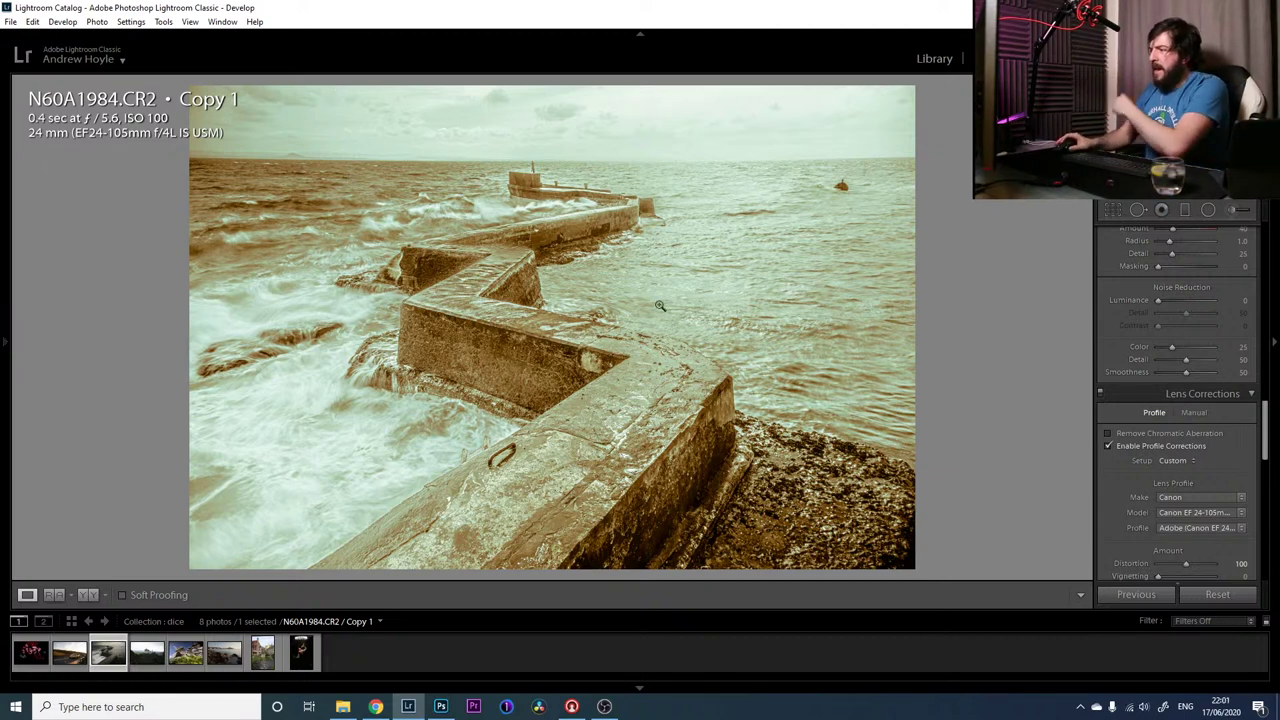
{"action": "left_click", "coordinate": [1142, 448]}
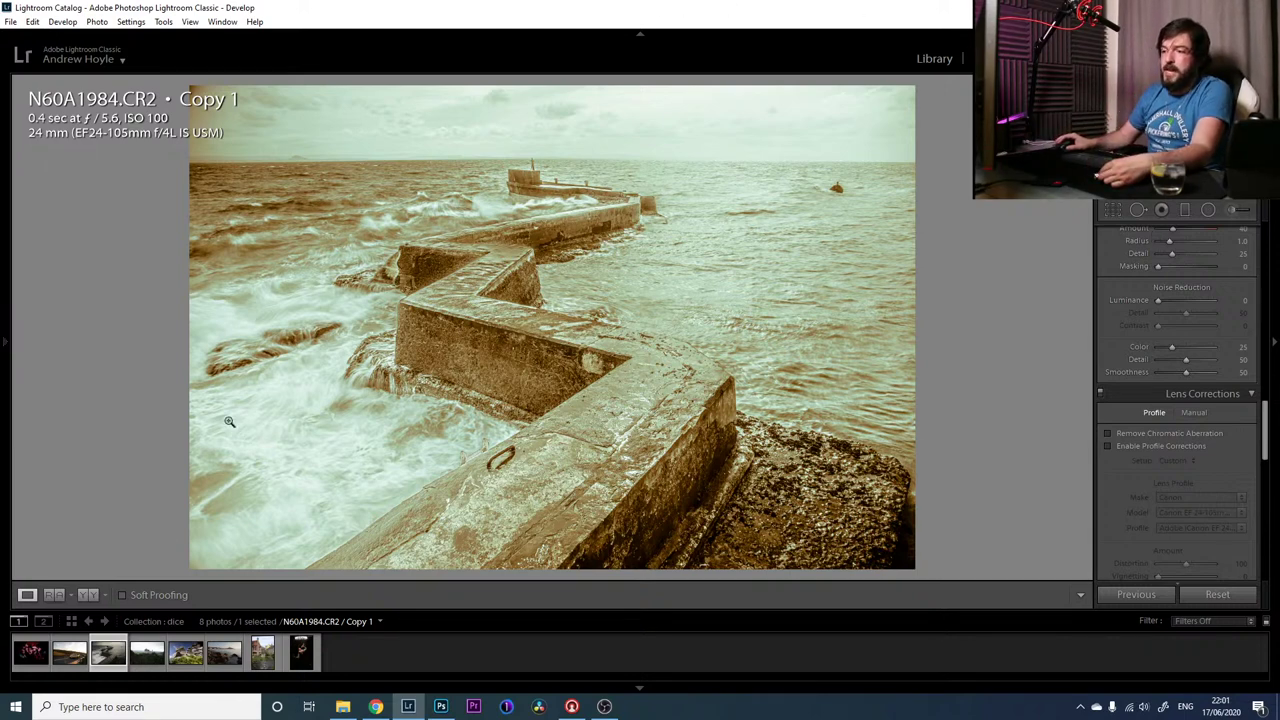
Create a virtual copy of the split-toned sea wall photo
{"action": "left_click", "coordinate": [148, 656]}
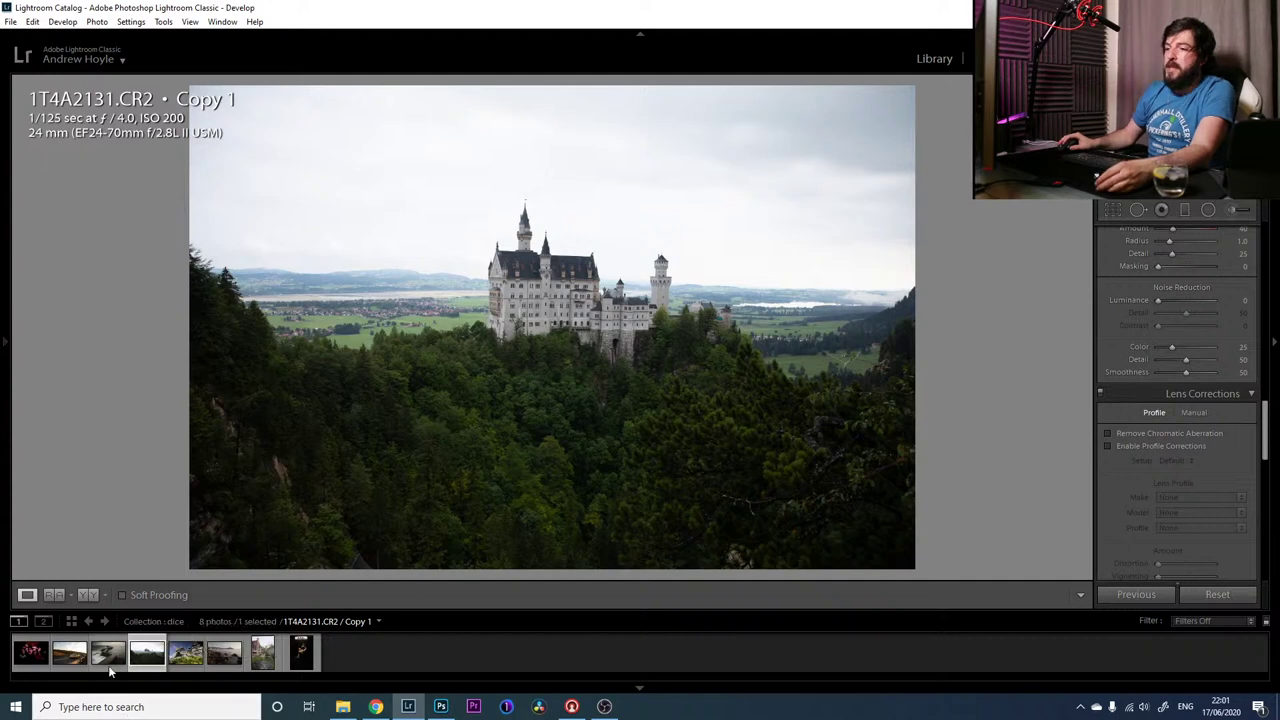
{"action": "left_click", "coordinate": [108, 653]}
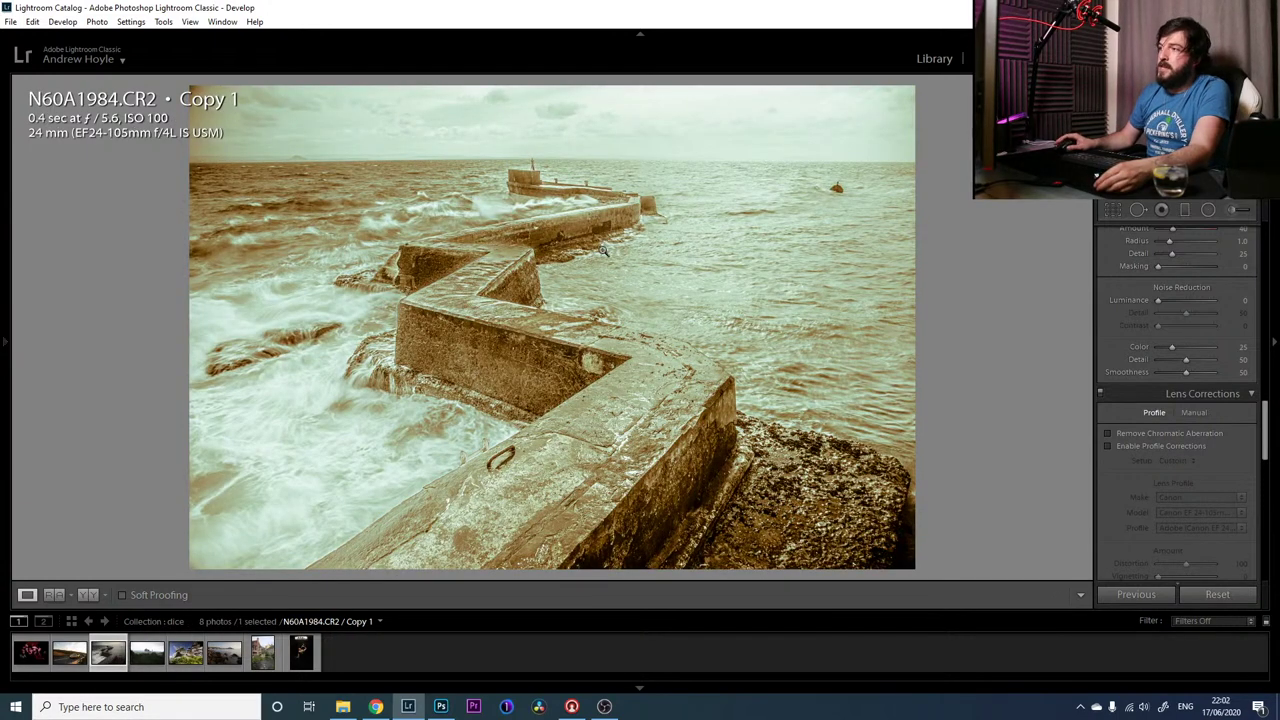
{"action": "right_click", "coordinate": [101, 665]}
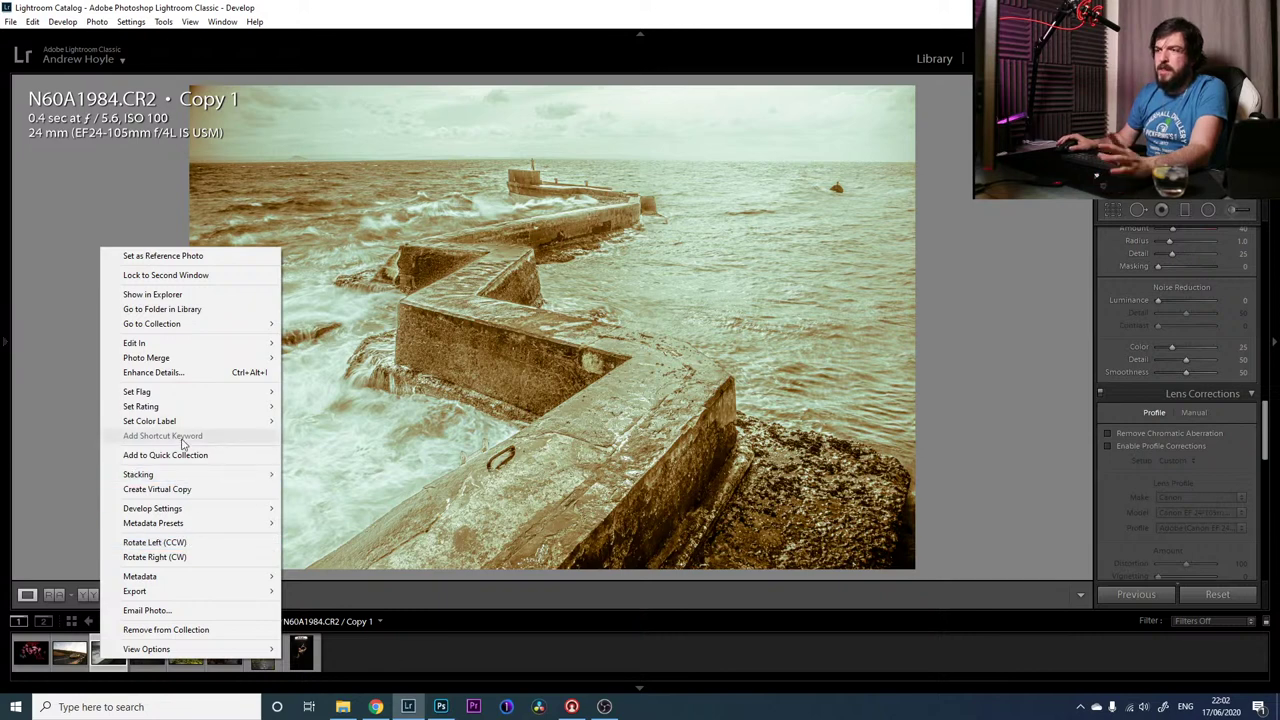
{"action": "left_click", "coordinate": [220, 489]}
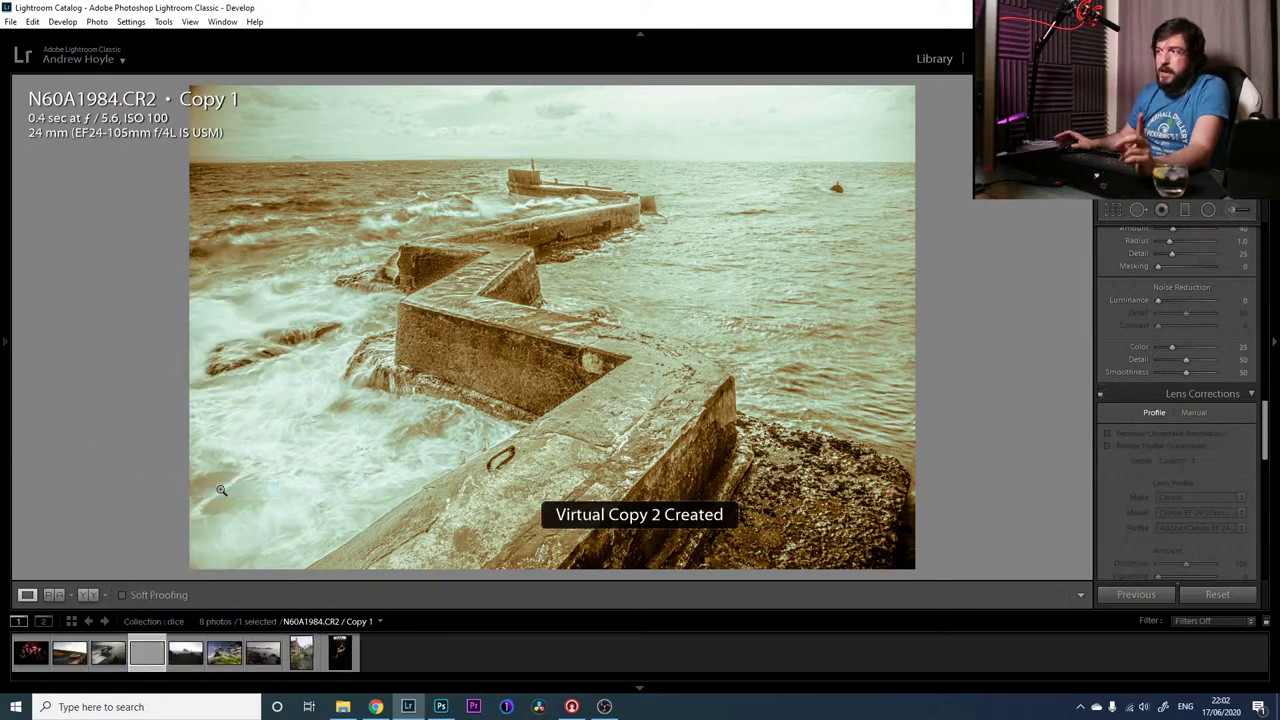
Reset all develop settings on the new virtual copy of the sea wall photo
{"action": "left_click", "coordinate": [147, 658]}
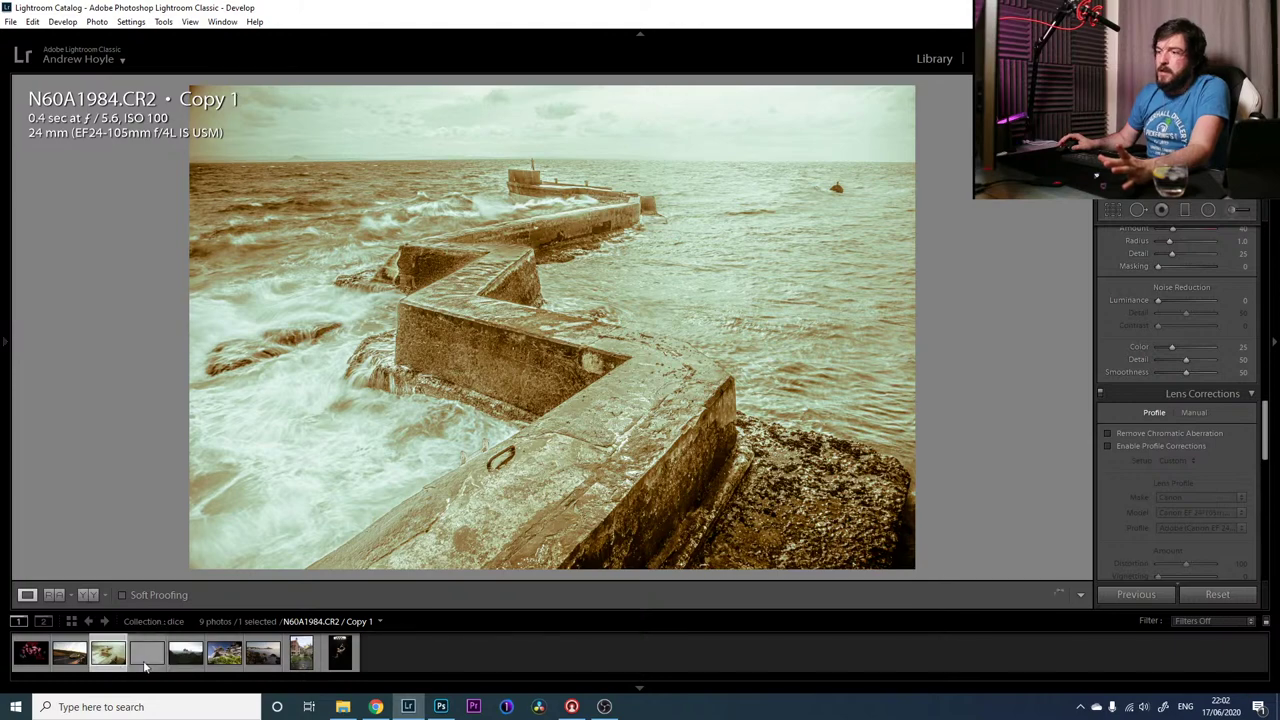
{"action": "right_click", "coordinate": [147, 661]}
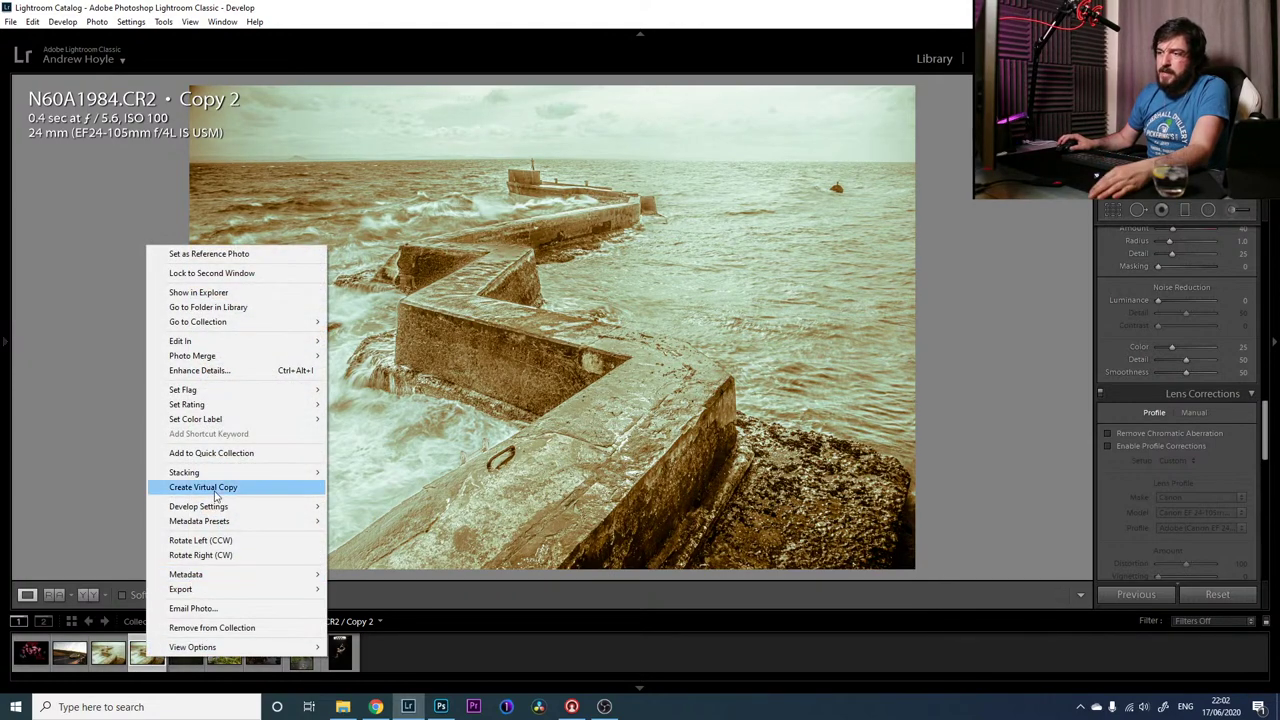
{"action": "mouse_move", "coordinate": [294, 506]}
{"action": "left_click", "coordinate": [351, 505]}
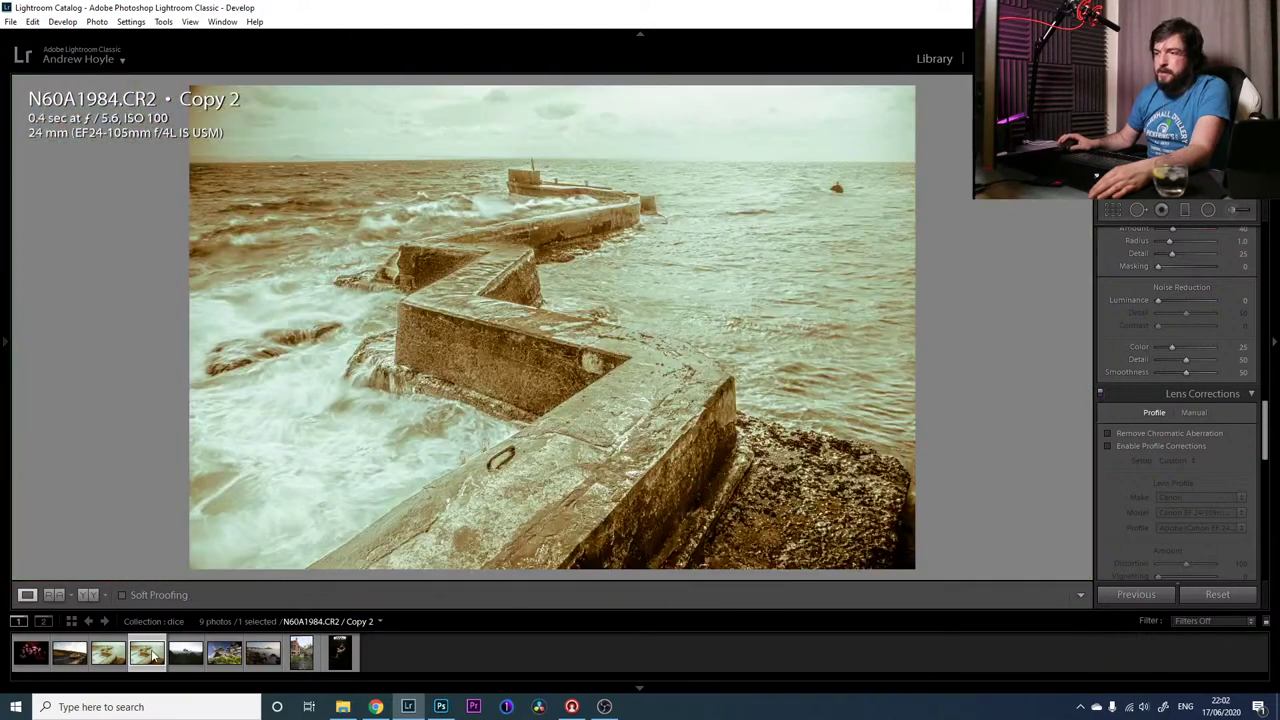
{"action": "right_click", "coordinate": [152, 655]}
{"action": "mouse_move", "coordinate": [306, 498]}
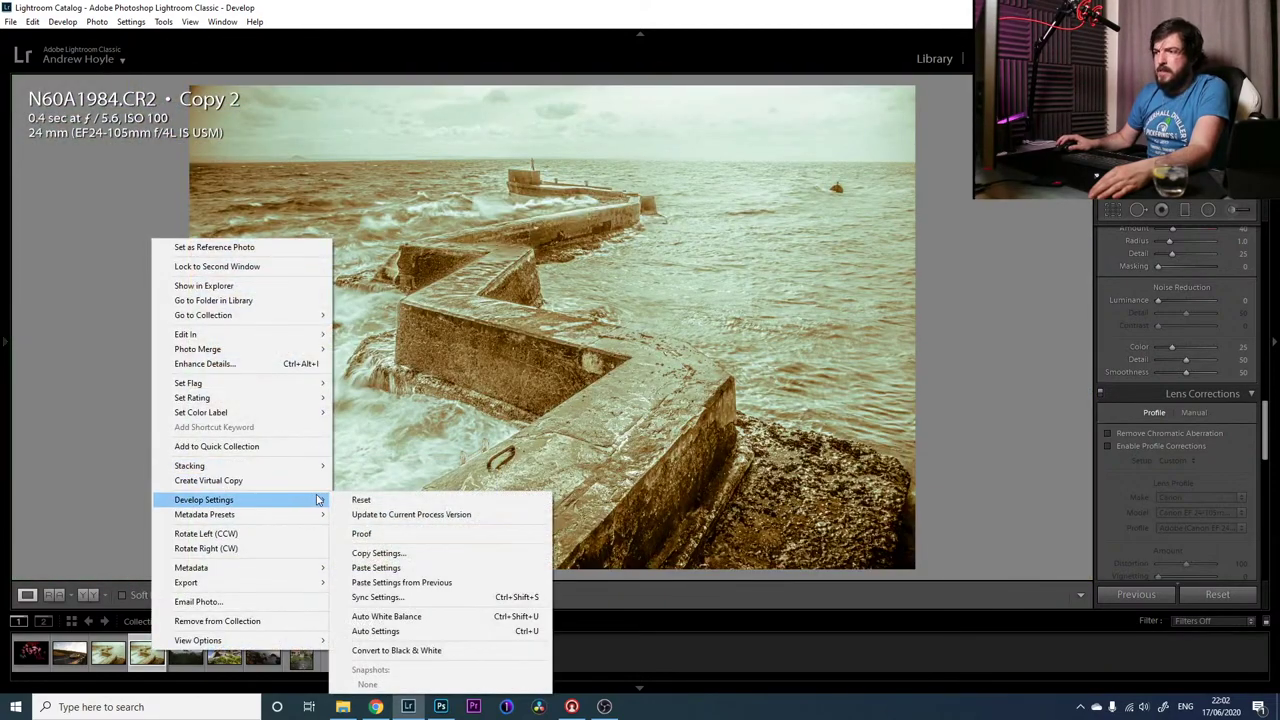
{"action": "left_click", "coordinate": [358, 499]}
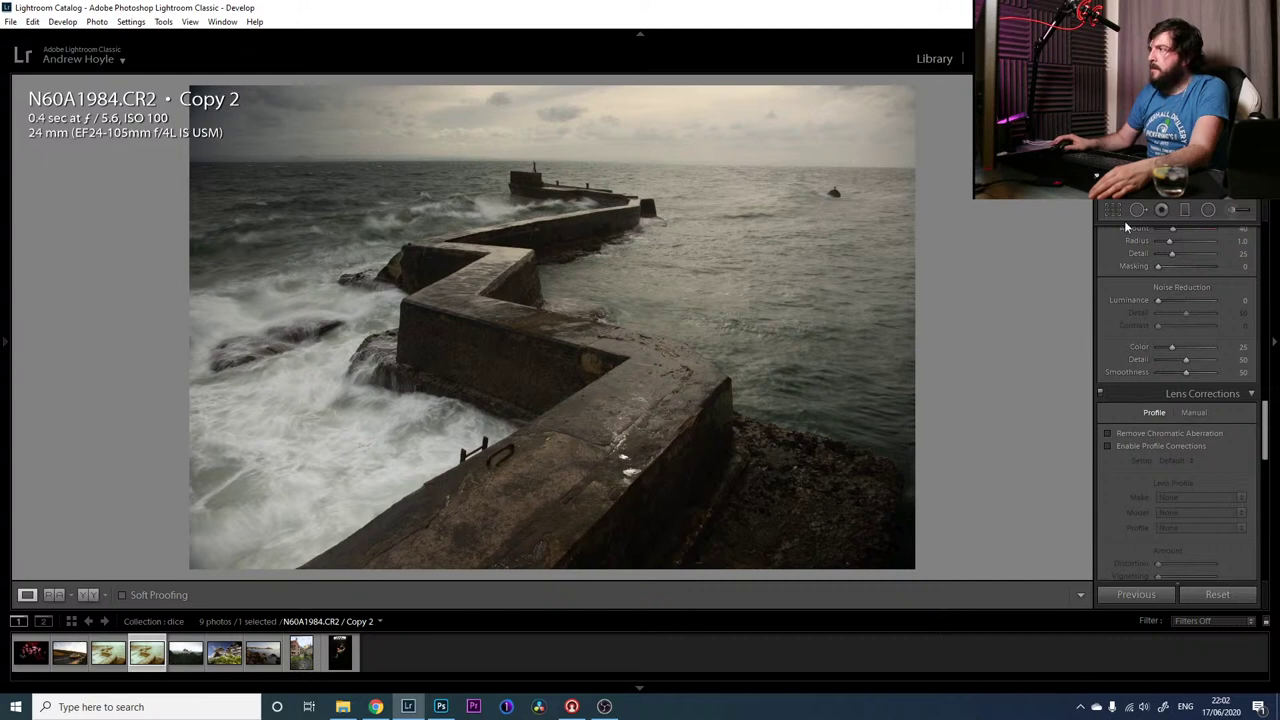
Straighten the horizon of the reset sea wall copy by slightly rotating its crop
{"action": "key", "text": "r"}
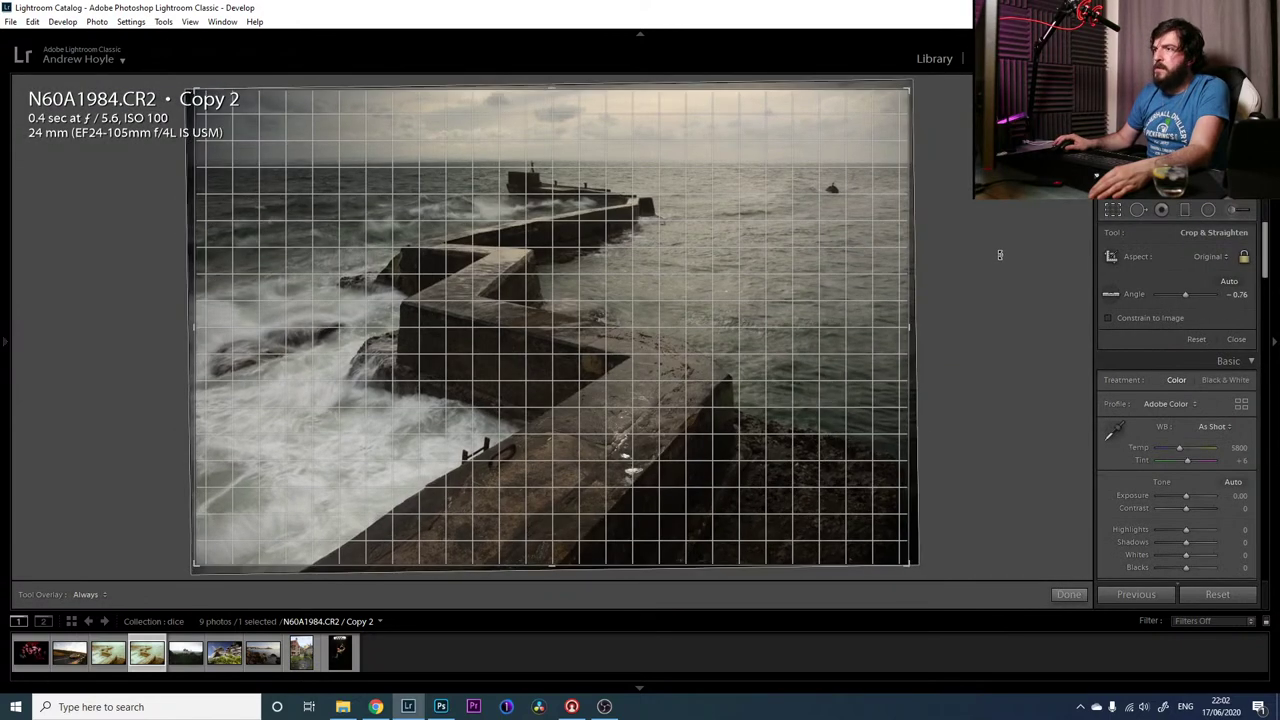
{"action": "left_click_drag", "start_coordinate": [1000, 255], "coordinate": [1004, 257]}
{"action": "key", "text": "r"}
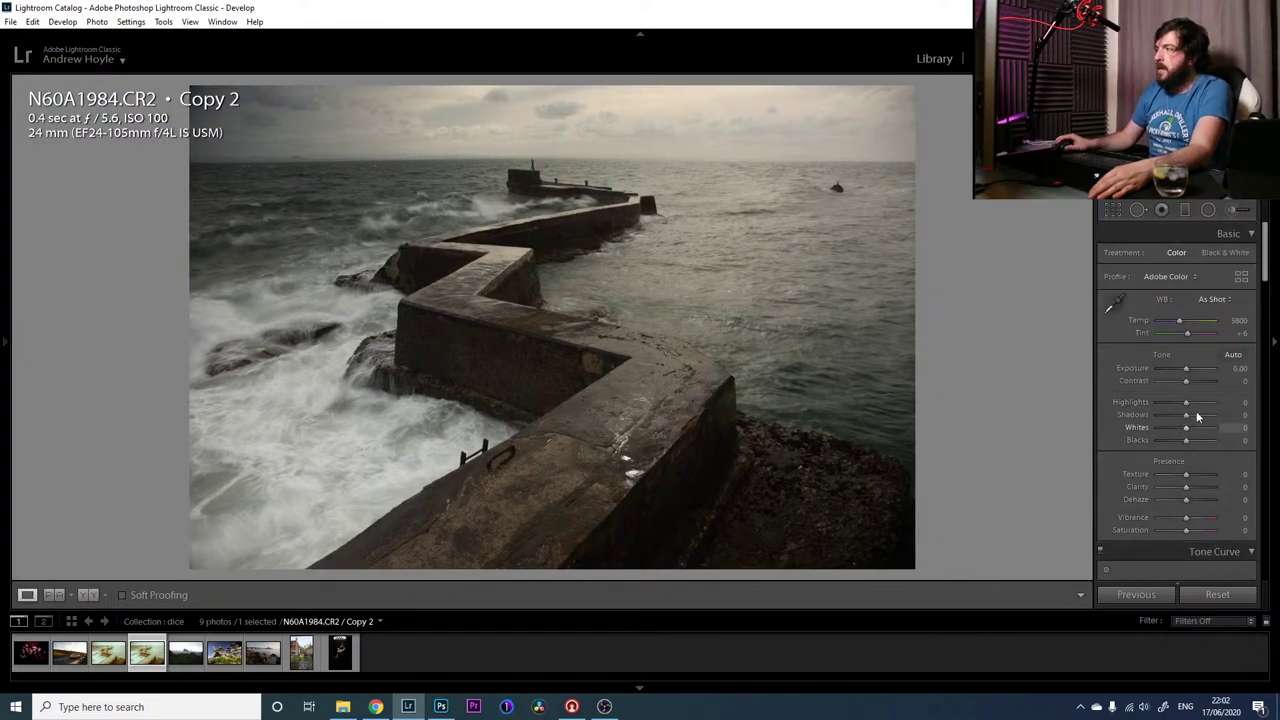
Adjust the copy's tone to Exposure +0.36, Contrast +2, Highlights −38, Shadows +31 and Whites +19
{"action": "left_click_drag", "start_coordinate": [1185, 368], "coordinate": [1188, 370]}
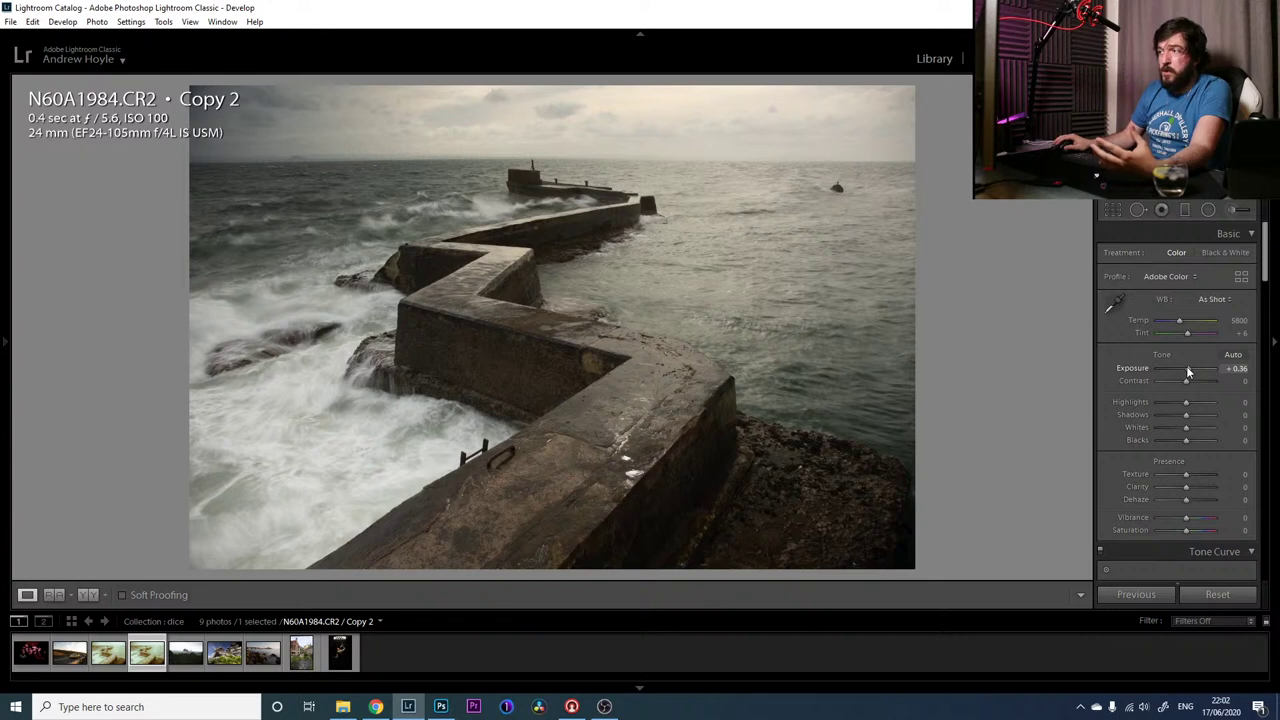
{"action": "mouse_move", "coordinate": [1186, 415]}
{"action": "left_mouse_down"}
{"action": "mouse_move", "coordinate": [1197, 416]}
{"action": "mouse_move", "coordinate": [1182, 401]}
{"action": "mouse_move", "coordinate": [1164, 409]}
{"action": "mouse_move", "coordinate": [1191, 432]}
{"action": "left_mouse_up"}
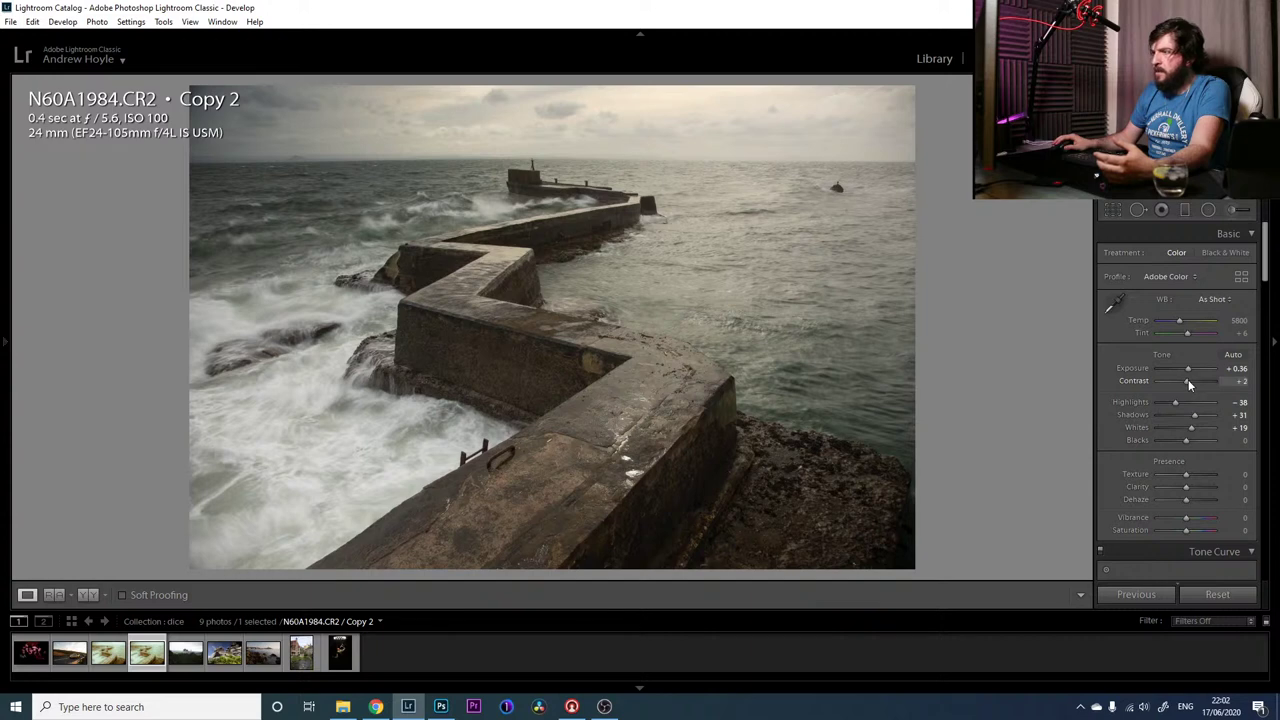
Compare the natural-looking copy with its faded before version several times, ending on the current edit
{"action": "key", "text": "backslash"}
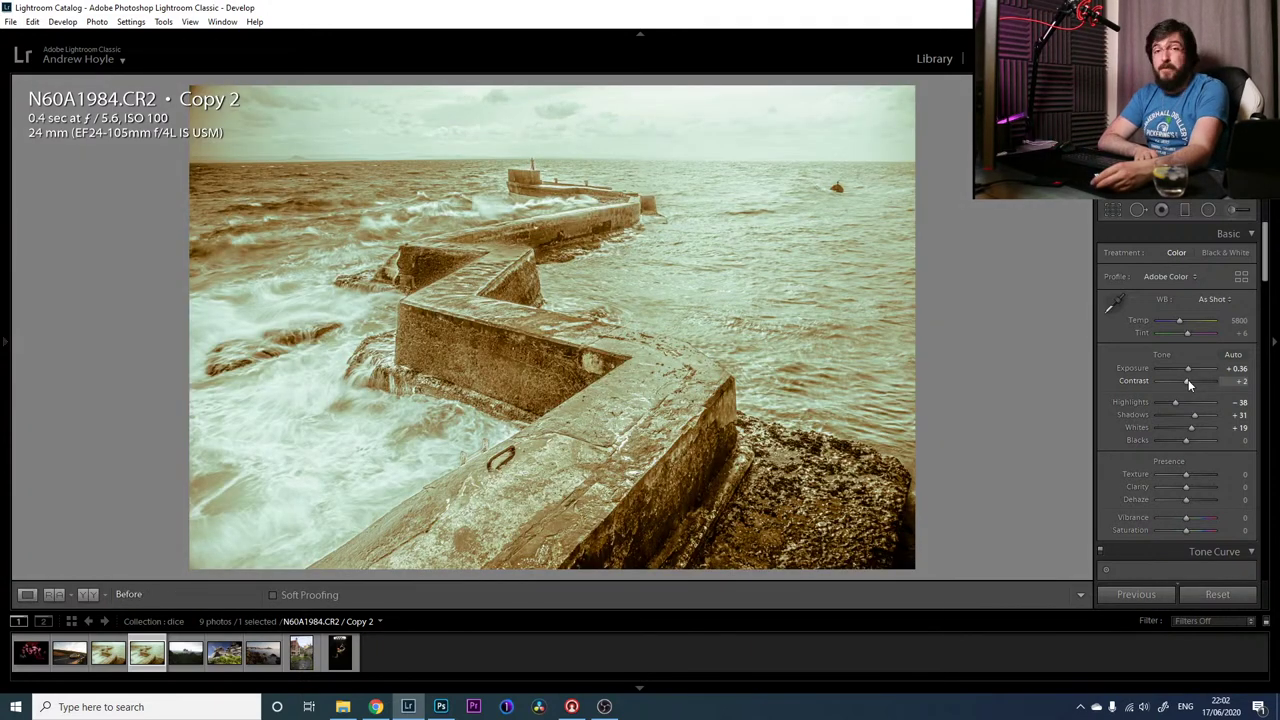
{"action": "key", "text": "backslash"}
{"action": "key", "text": "backslash"}
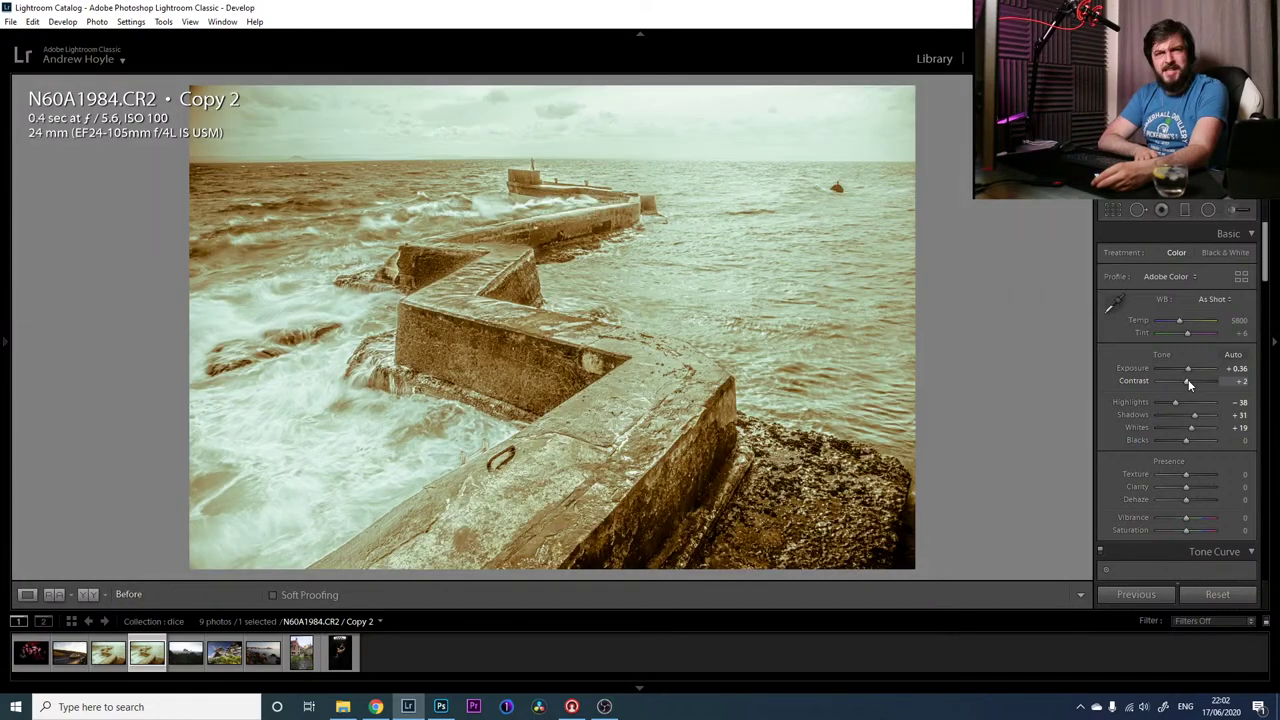
{"action": "key", "text": "backslash"}
{"action": "key", "text": "backslash"}
{"action": "key", "text": "backslash"}
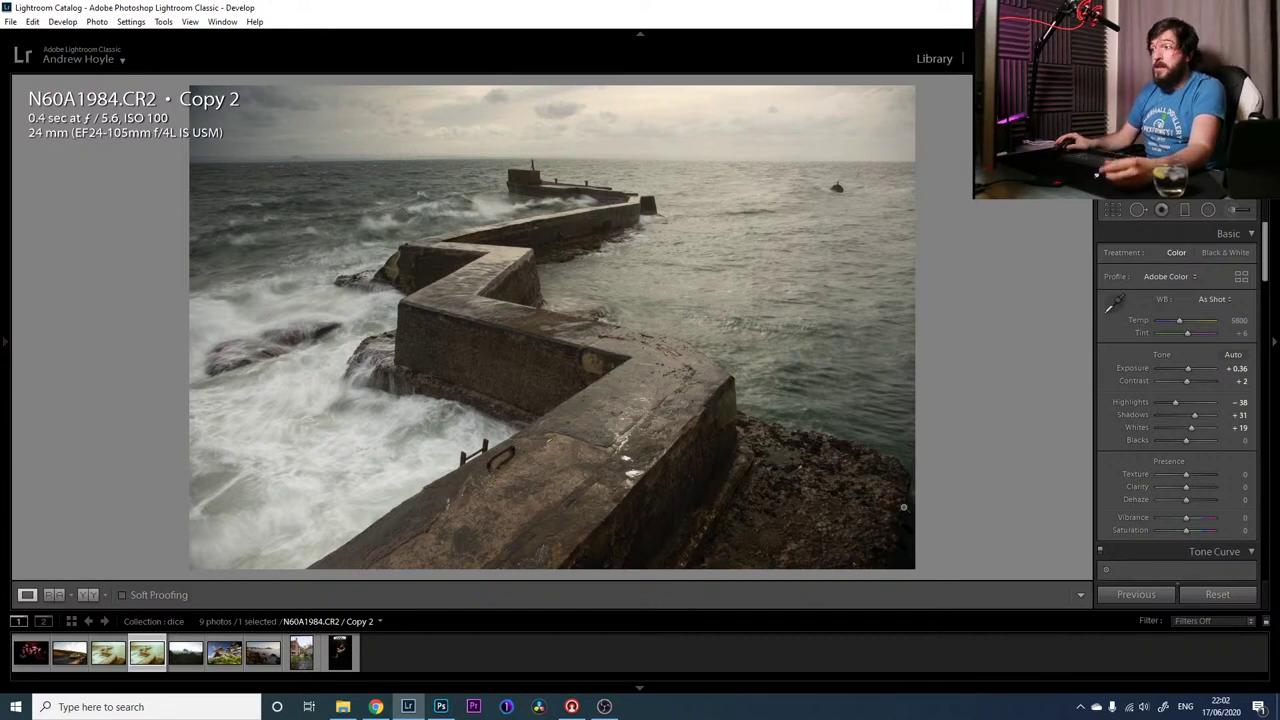
Set the overall Clarity to +2, and paint Clarity 33 over the sea on both sides of the wall with a size 16 adjustment brush
{"action": "mouse_move", "coordinate": [1201, 490]}
{"action": "left_mouse_down"}
{"action": "mouse_move", "coordinate": [1216, 487]}
{"action": "mouse_move", "coordinate": [1188, 498]}
{"action": "left_mouse_up"}
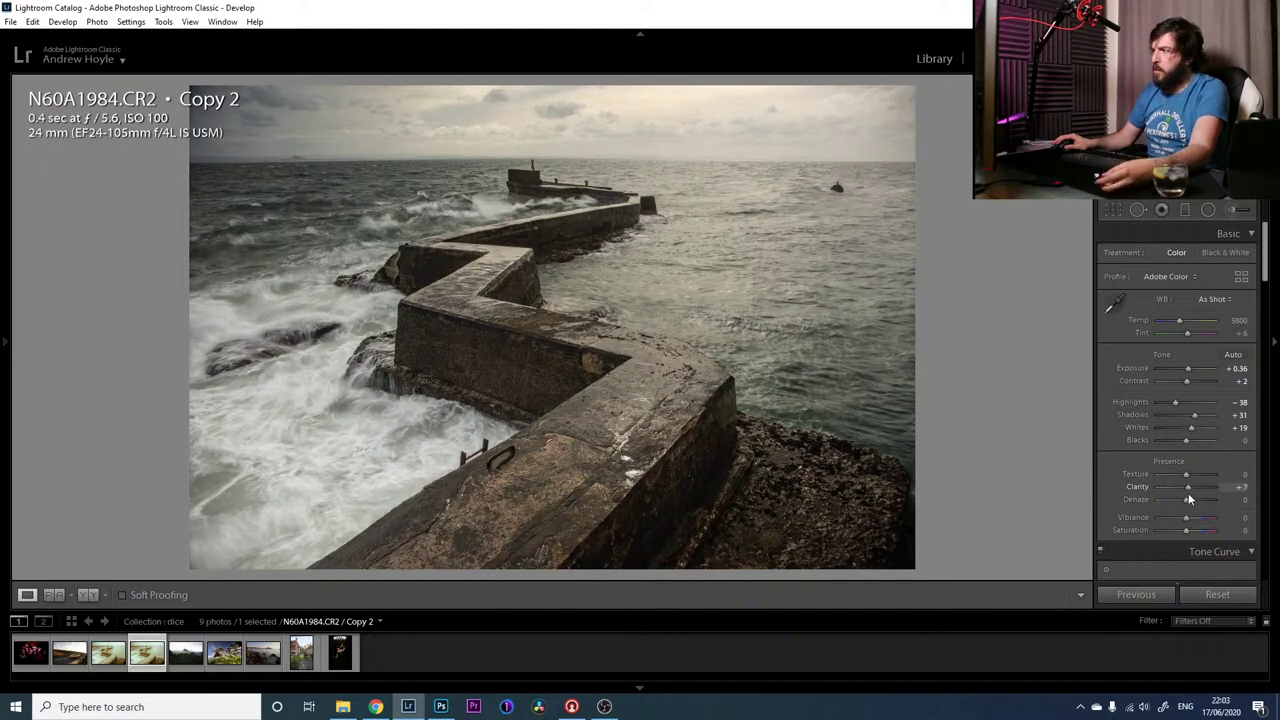
{"action": "left_click", "coordinate": [1232, 210]}
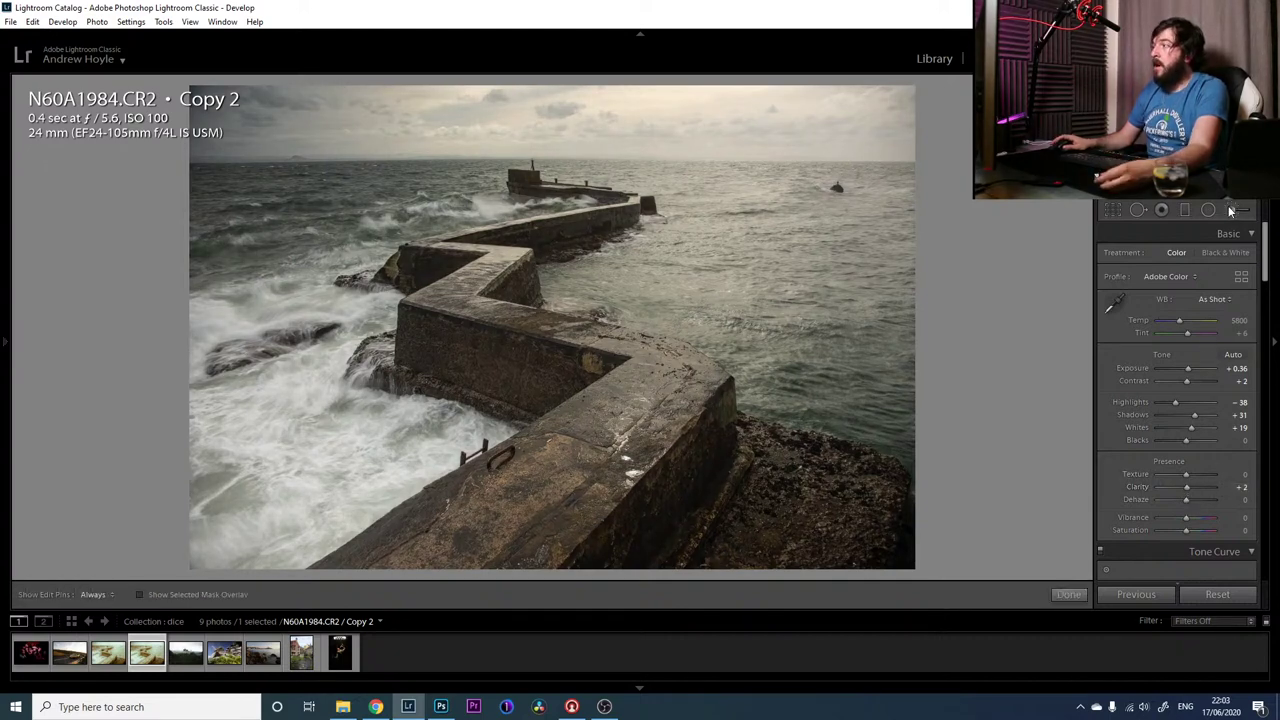
{"action": "double_click", "coordinate": [1117, 256]}
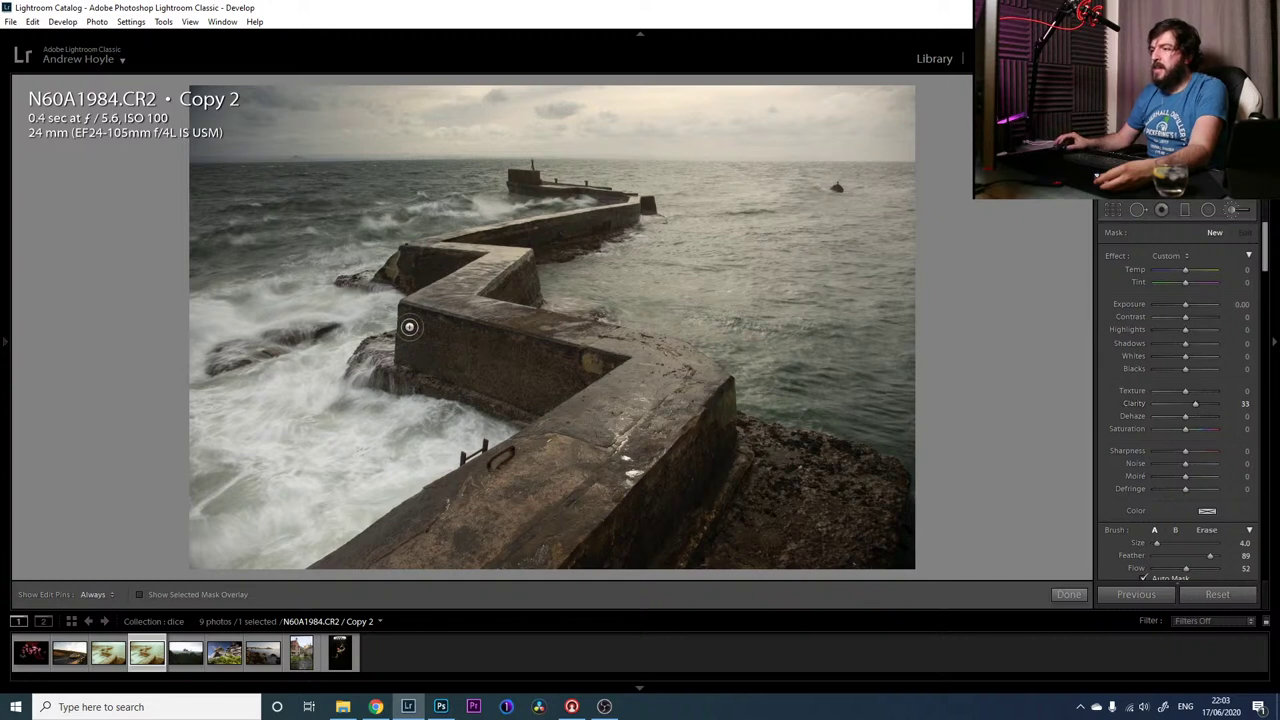
{"action": "scroll", "coordinate": [395, 353], "scroll_direction": "up", "scroll_amount": 5}
{"action": "scroll", "coordinate": [395, 353], "scroll_direction": "up", "scroll_amount": 2}
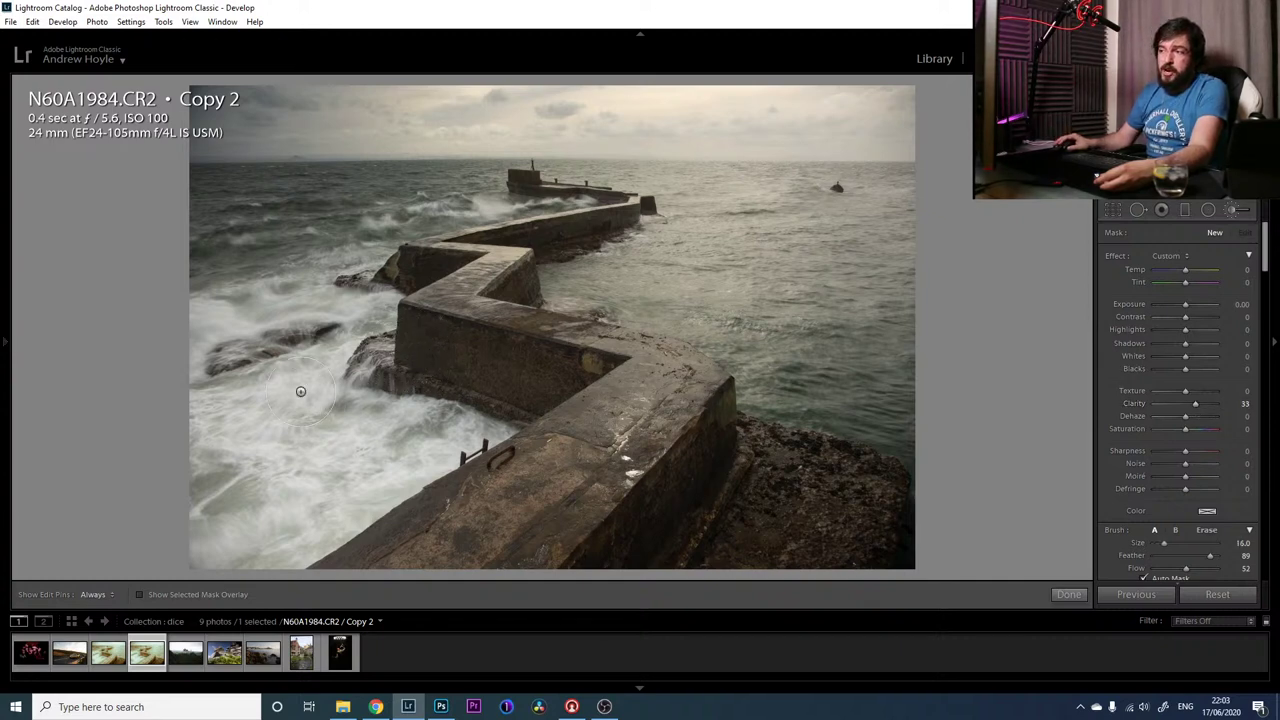
{"action": "key", "text": "h"}
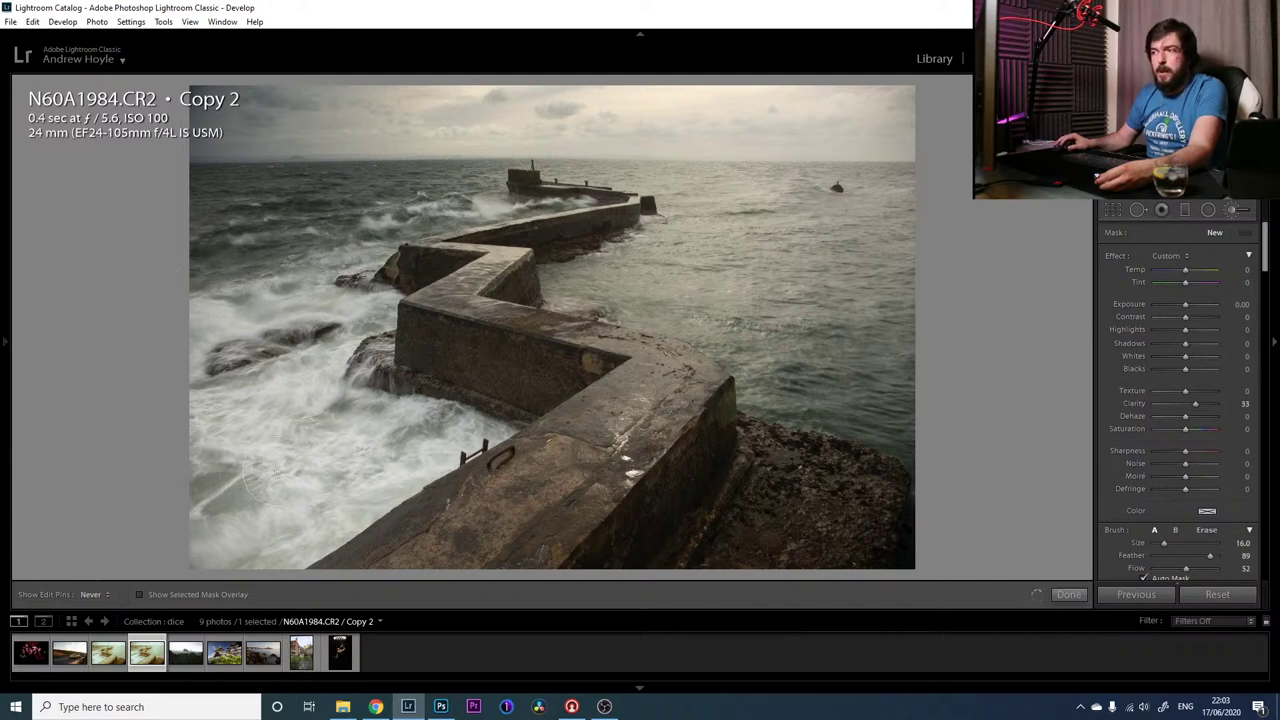
{"action": "left_click_drag", "start_coordinate": [296, 355], "coordinate": [310, 335]}
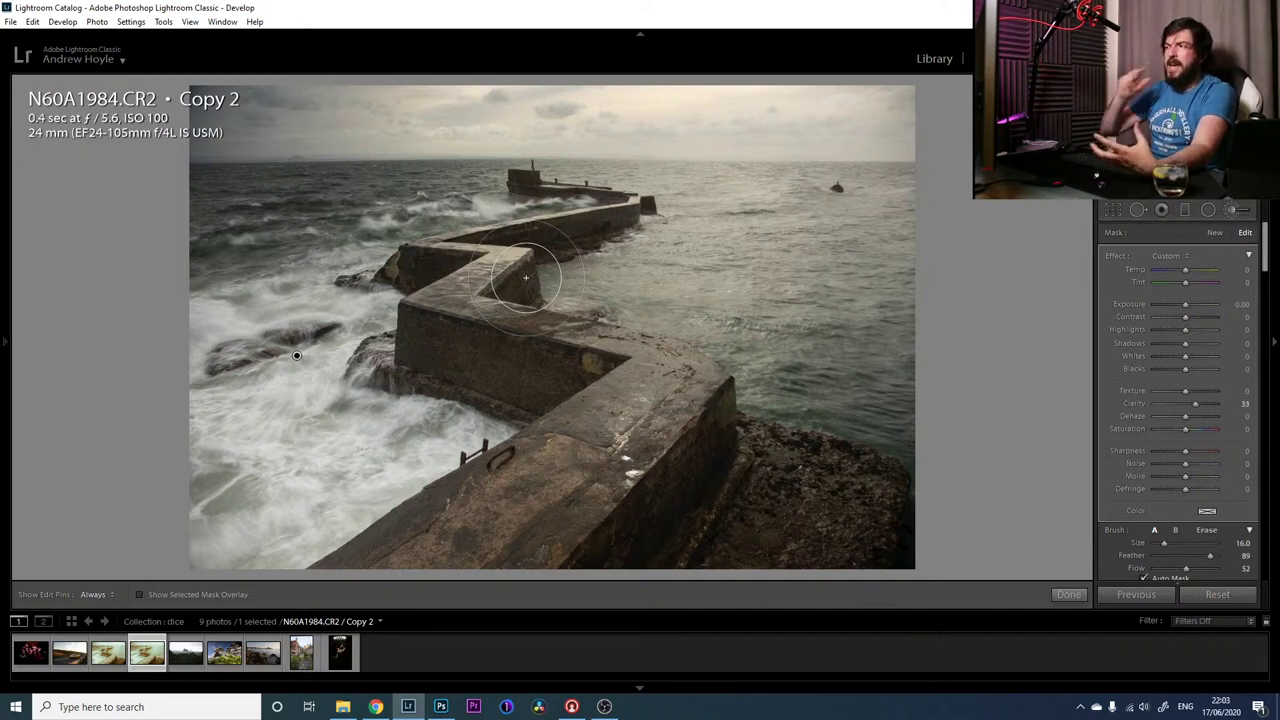
Check the area covered by the sea brush mask with the edit pins and mask overlay, leaving the overlay hidden
{"action": "key", "text": "h"}
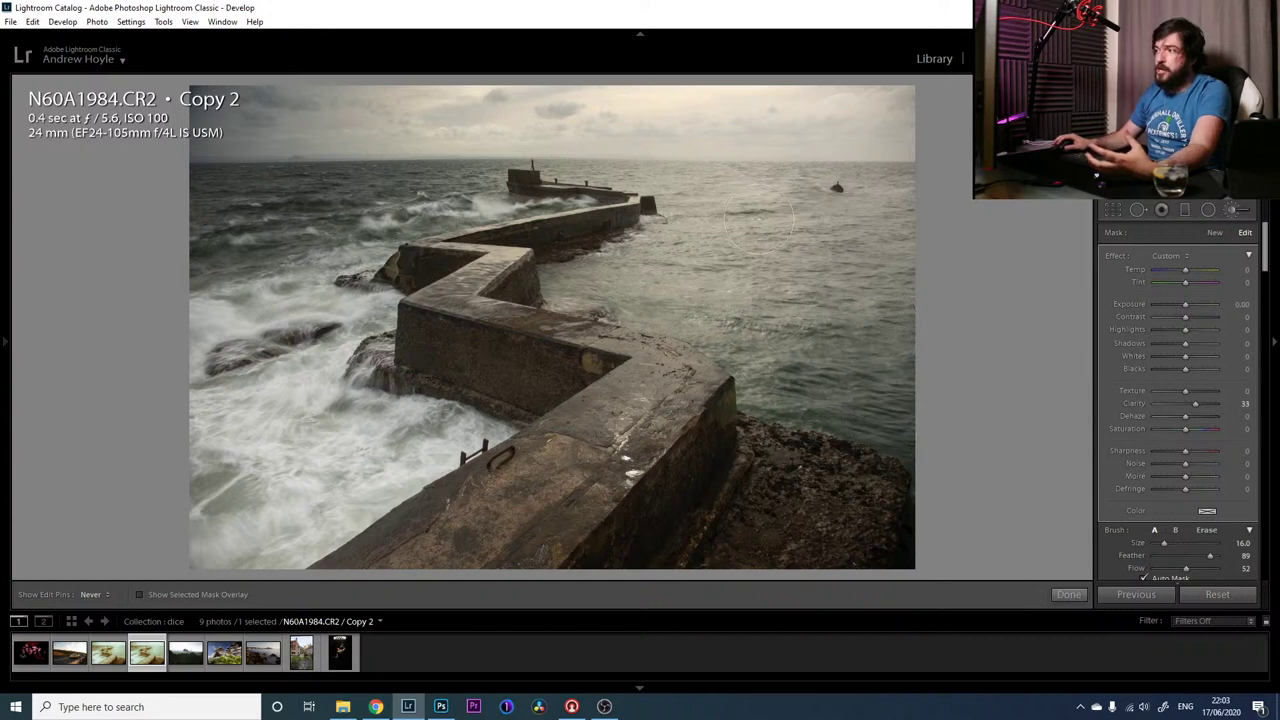
{"action": "key", "text": "h"}
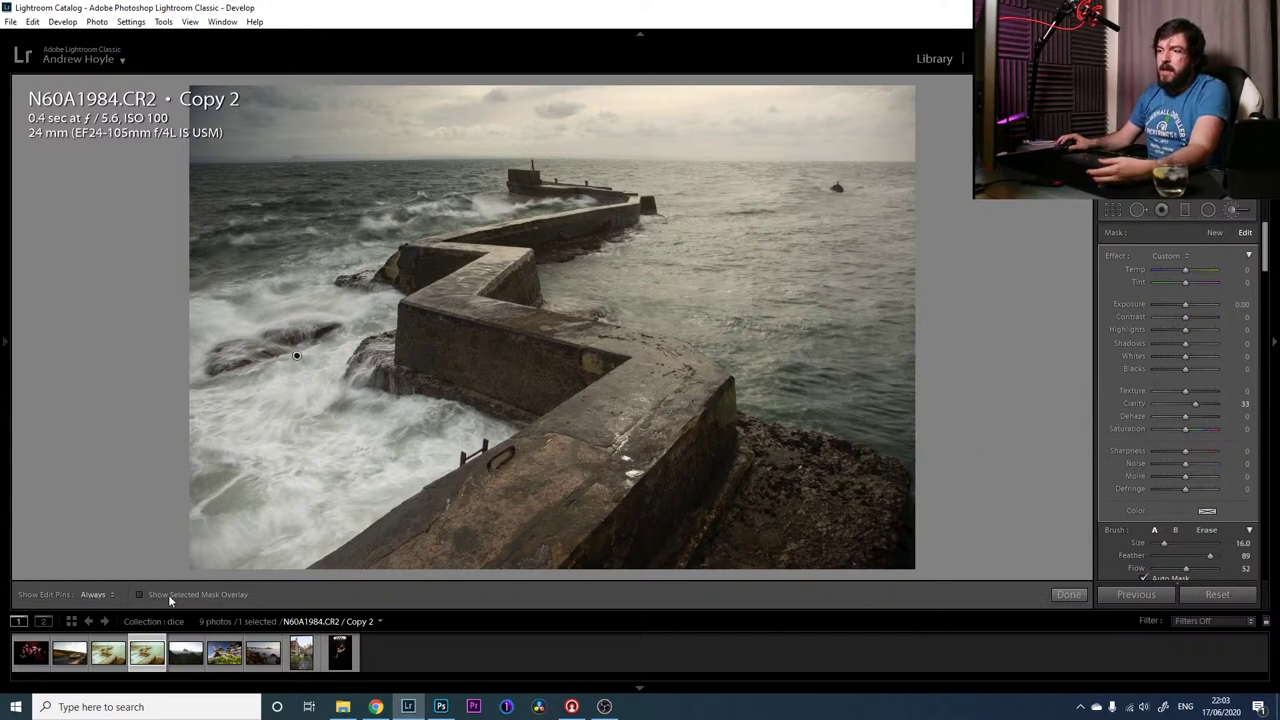
{"action": "left_click", "coordinate": [158, 595]}
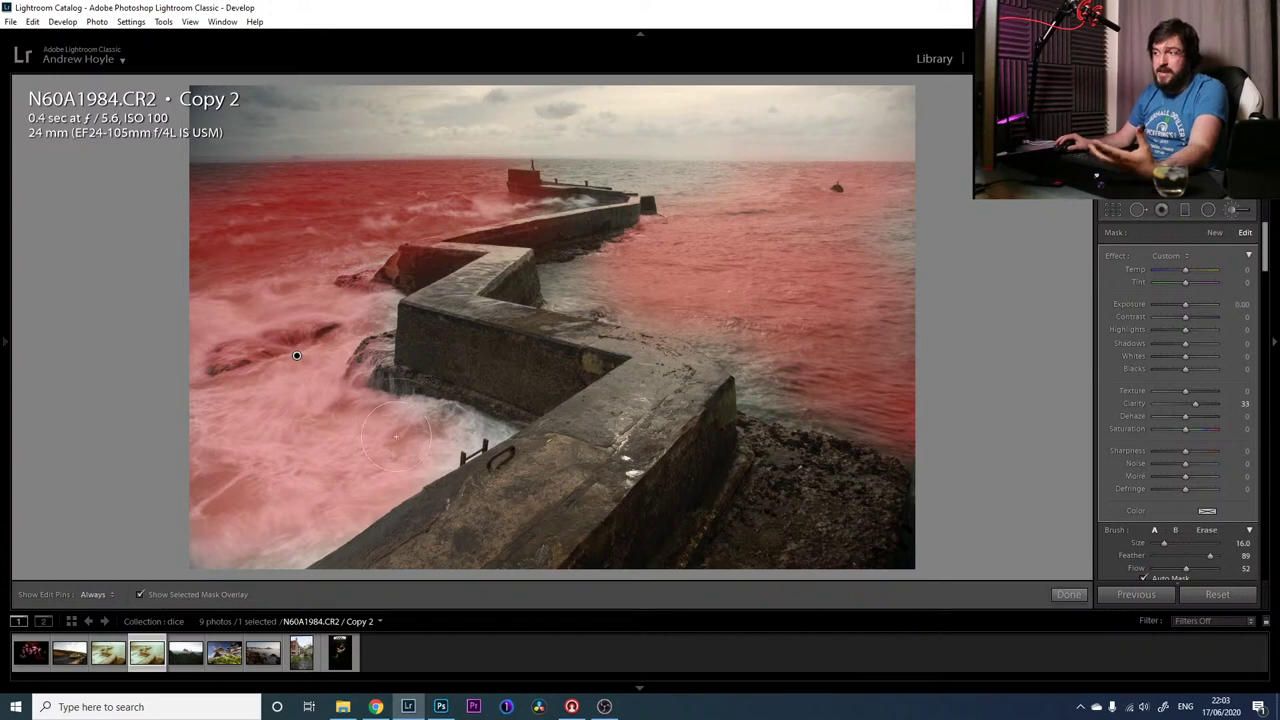
{"action": "key", "text": "h"}
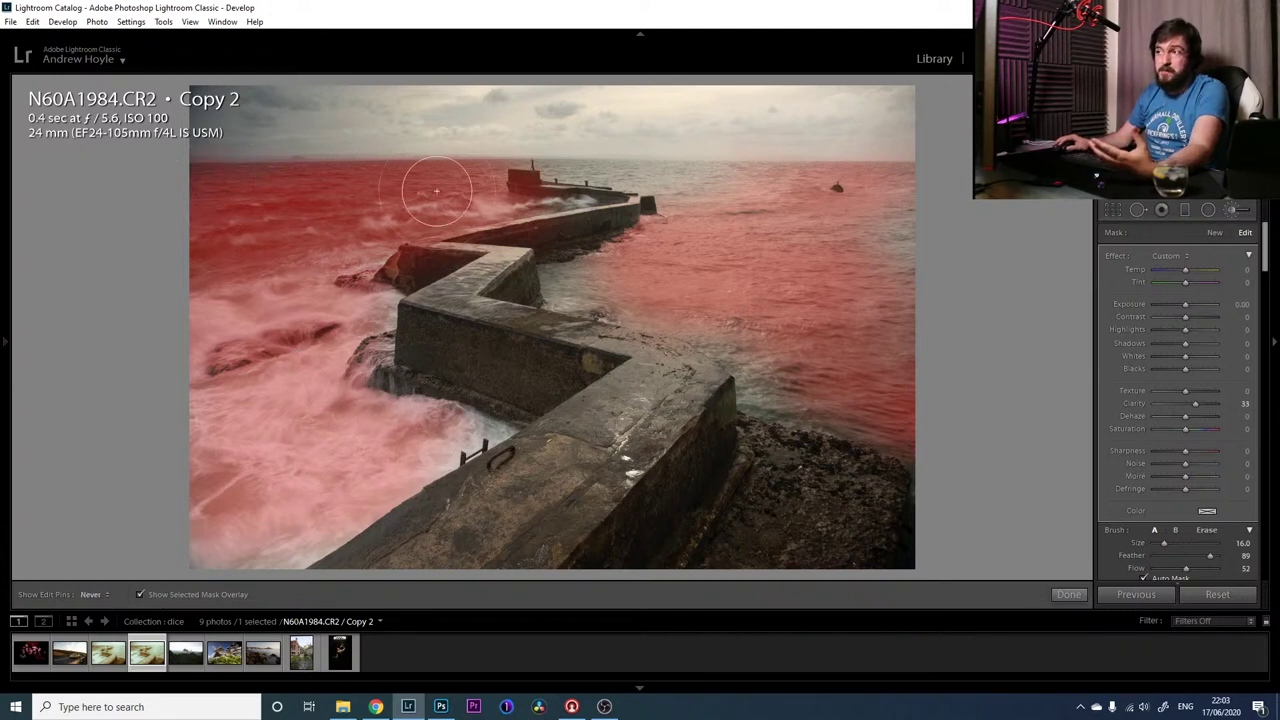
{"action": "key", "text": "h"}
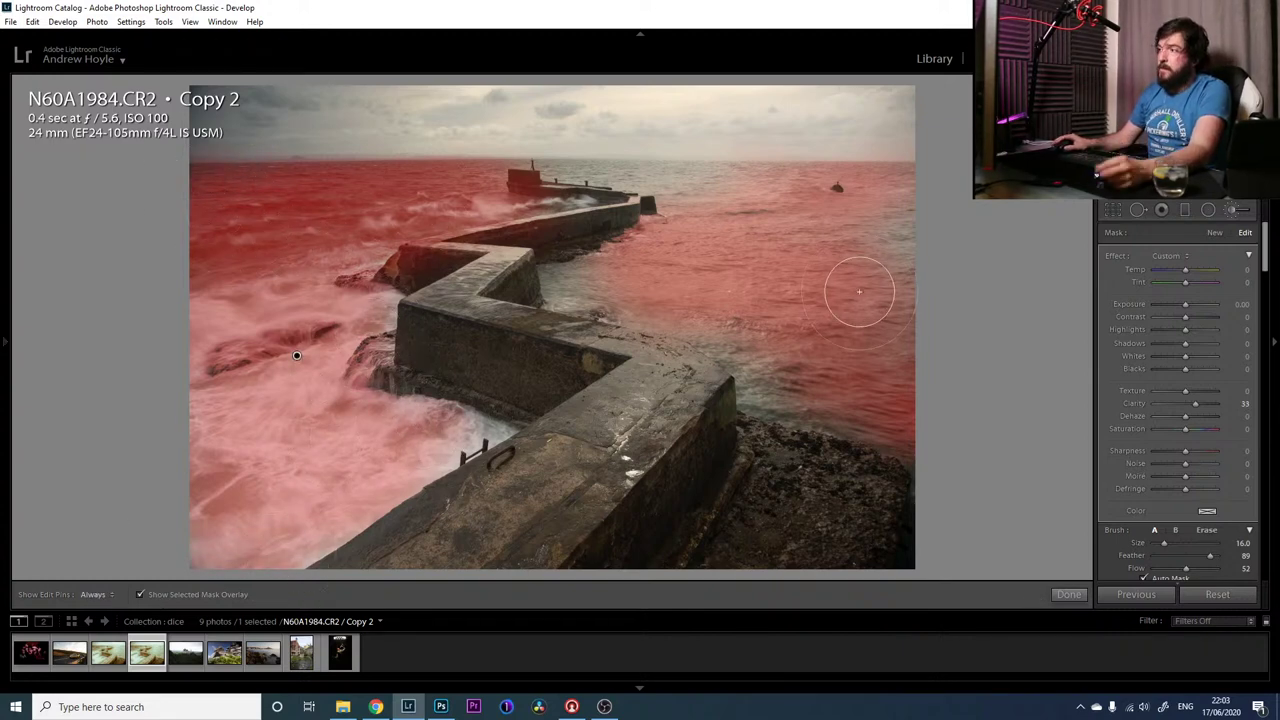
{"action": "left_click", "coordinate": [166, 594]}
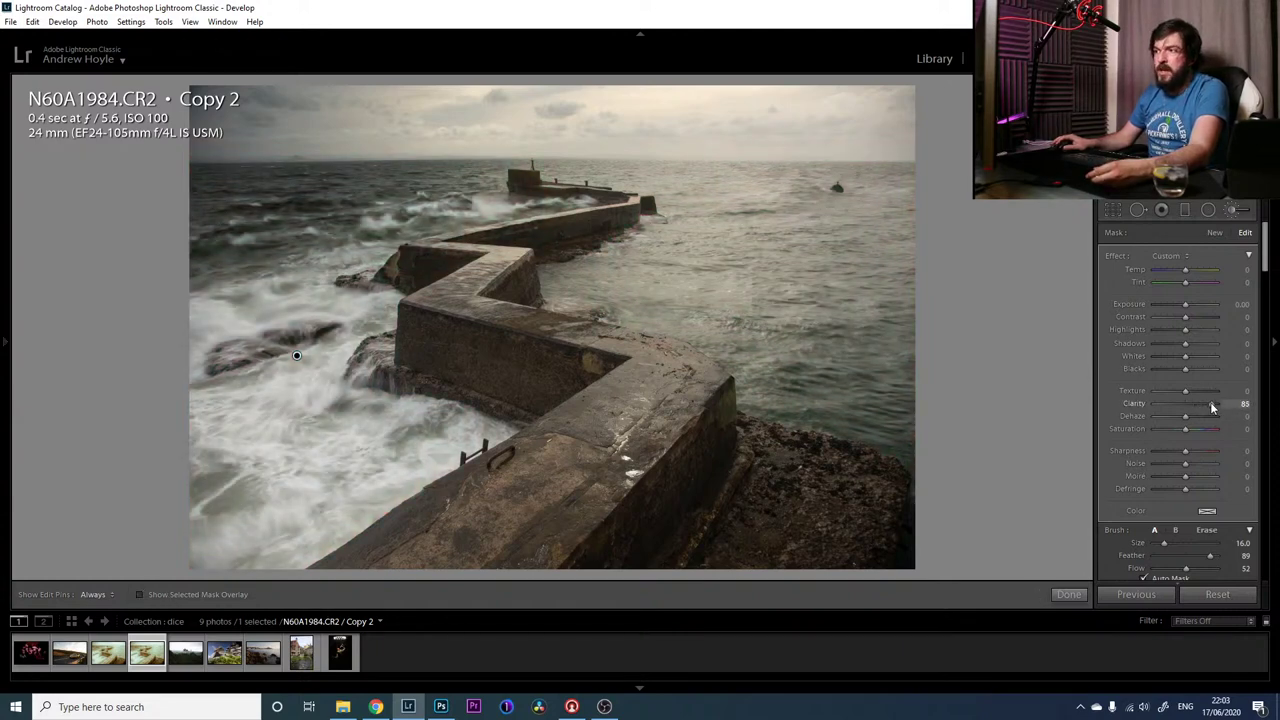
Refine the brush adjustment on the rough water with Clarity 39, Shadows 15, Whites 11 and Highlights -28, and finish it
{"action": "left_click_drag", "start_coordinate": [1210, 402], "coordinate": [1198, 403]}
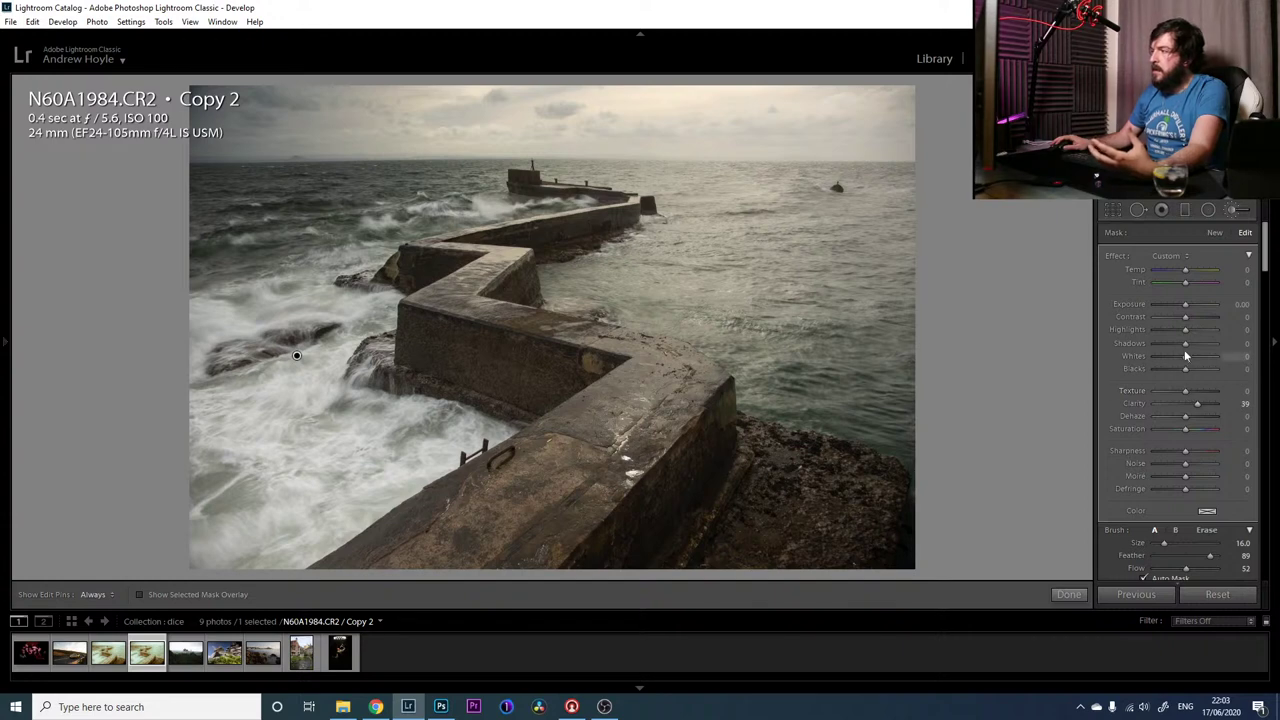
{"action": "left_click_drag", "start_coordinate": [1185, 343], "coordinate": [1189, 342]}
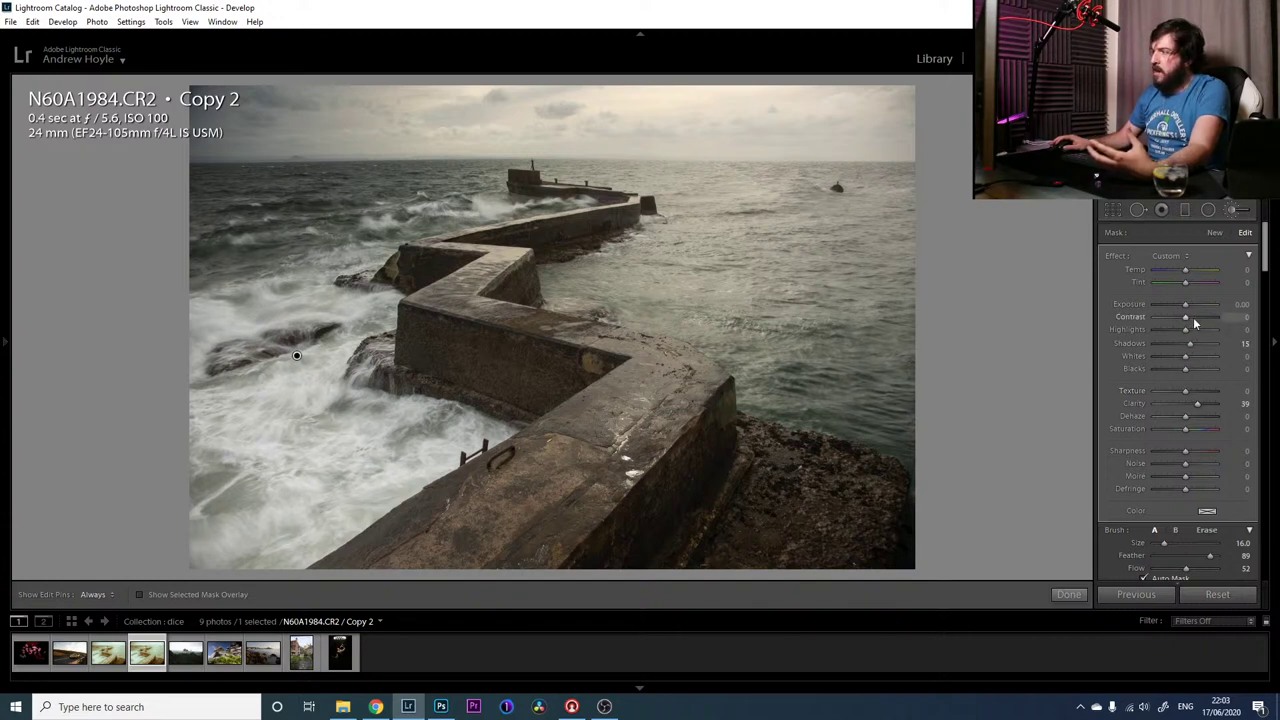
{"action": "mouse_move", "coordinate": [1186, 356]}
{"action": "left_mouse_down"}
{"action": "mouse_move", "coordinate": [1197, 356]}
{"action": "mouse_move", "coordinate": [1177, 327]}
{"action": "left_mouse_up"}
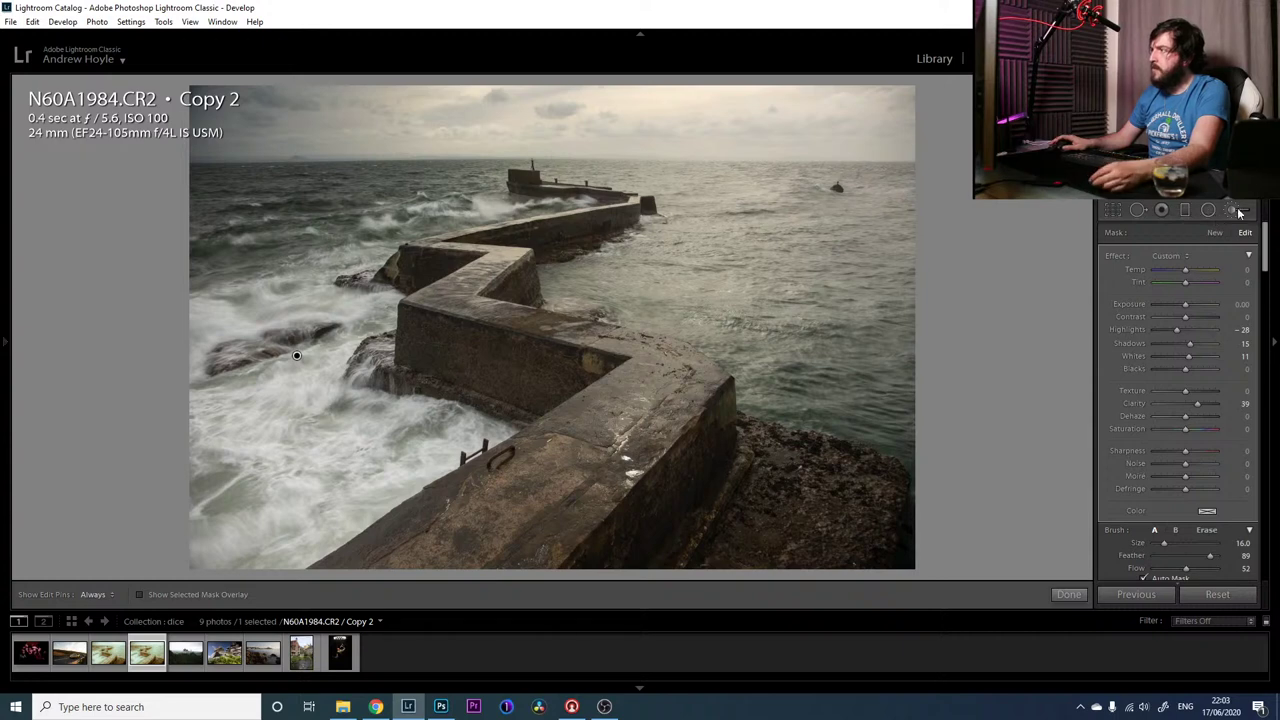
{"action": "left_click", "coordinate": [1238, 211]}
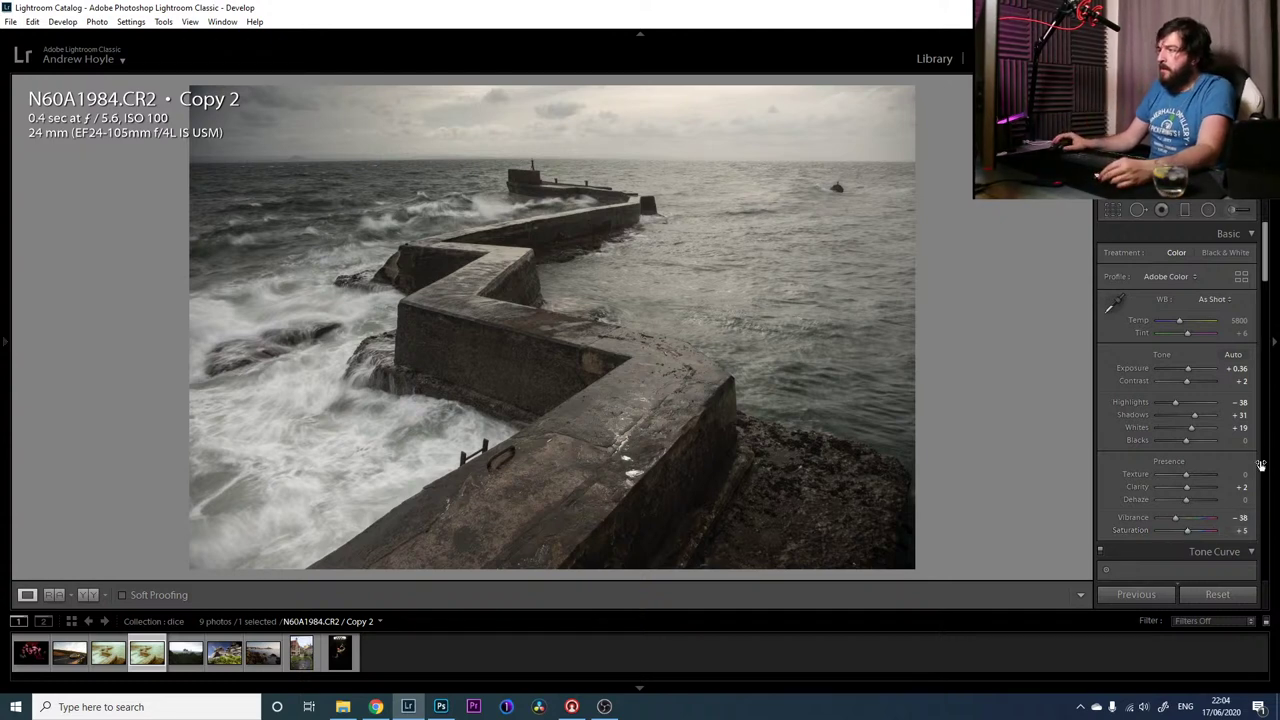
Start a new brush adjustment with Exposure 0.44, Clarity 0, Size 11 and Flow 32 for painting the pier's top surface
{"action": "left_click", "coordinate": [1228, 212]}
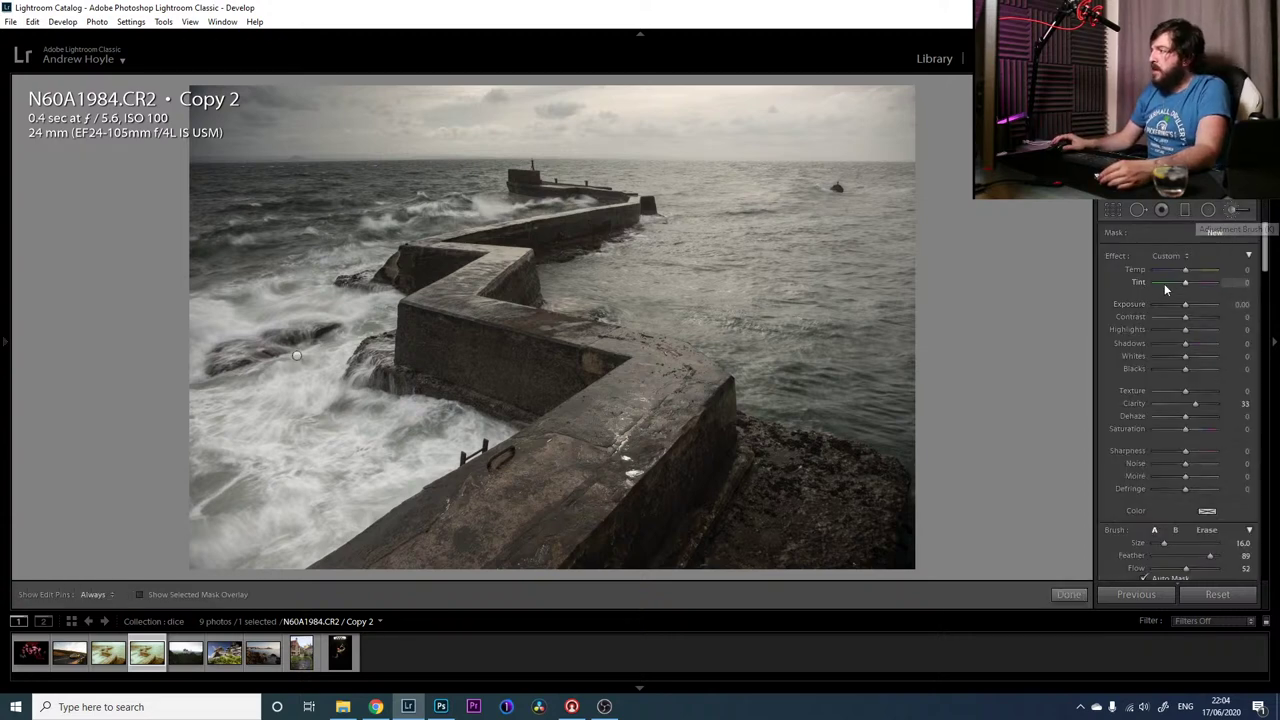
{"action": "left_click_drag", "start_coordinate": [1185, 304], "coordinate": [1191, 307]}
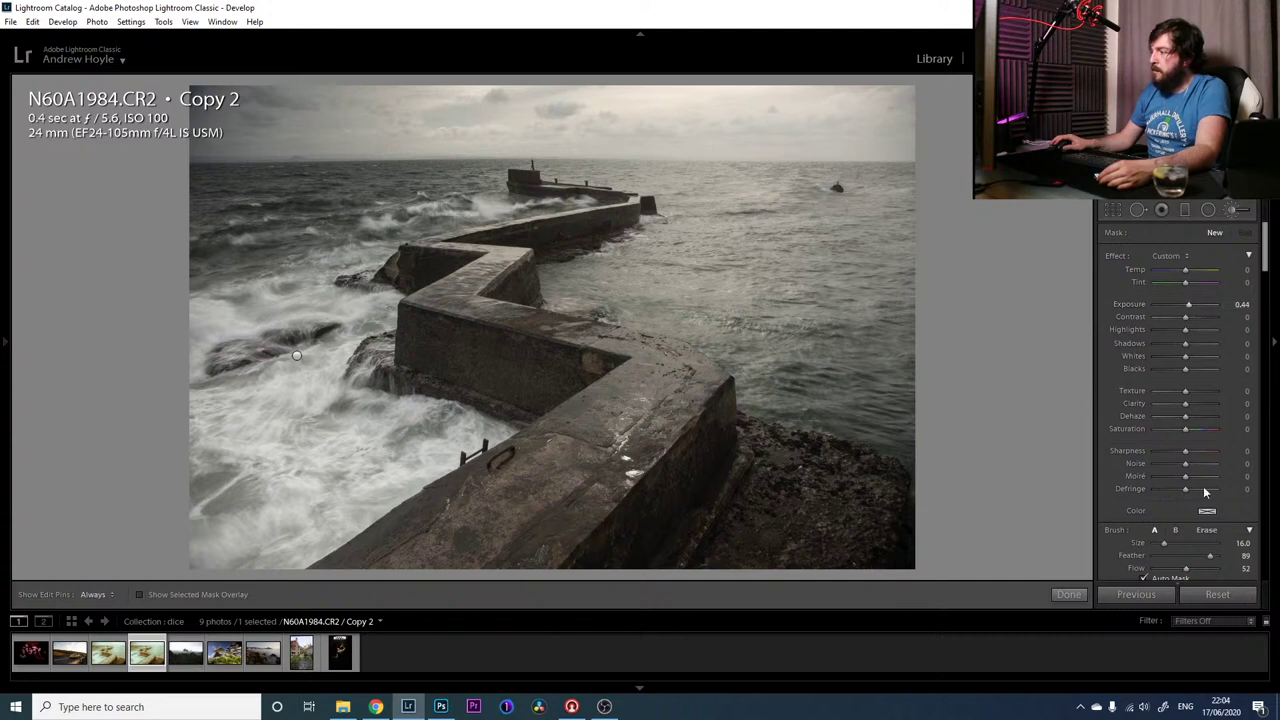
{"action": "left_click_drag", "start_coordinate": [1177, 570], "coordinate": [1173, 570]}
{"action": "key", "text": "["}
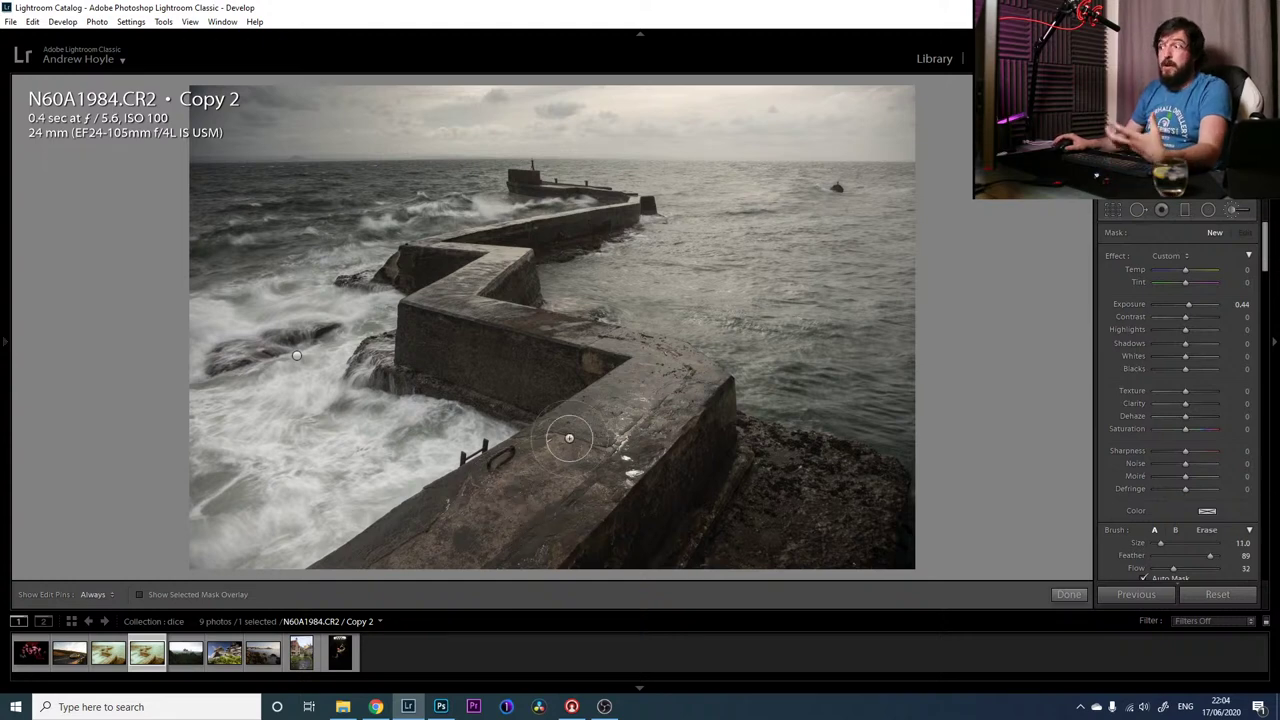
{"action": "key", "text": "h"}
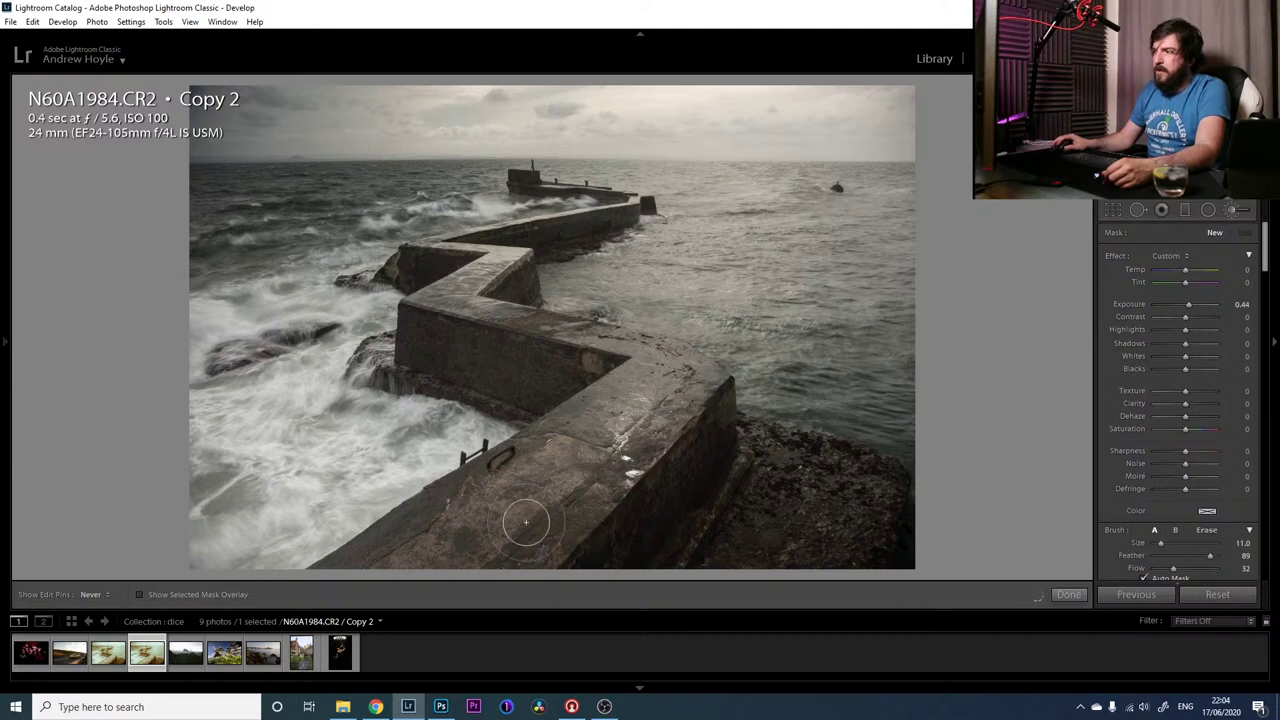
Set the pier brush adjustment to Exposure 0.61, Contrast 41 and Clarity about 24, and finish it
{"action": "left_click_drag", "start_coordinate": [1188, 305], "coordinate": [1201, 321]}
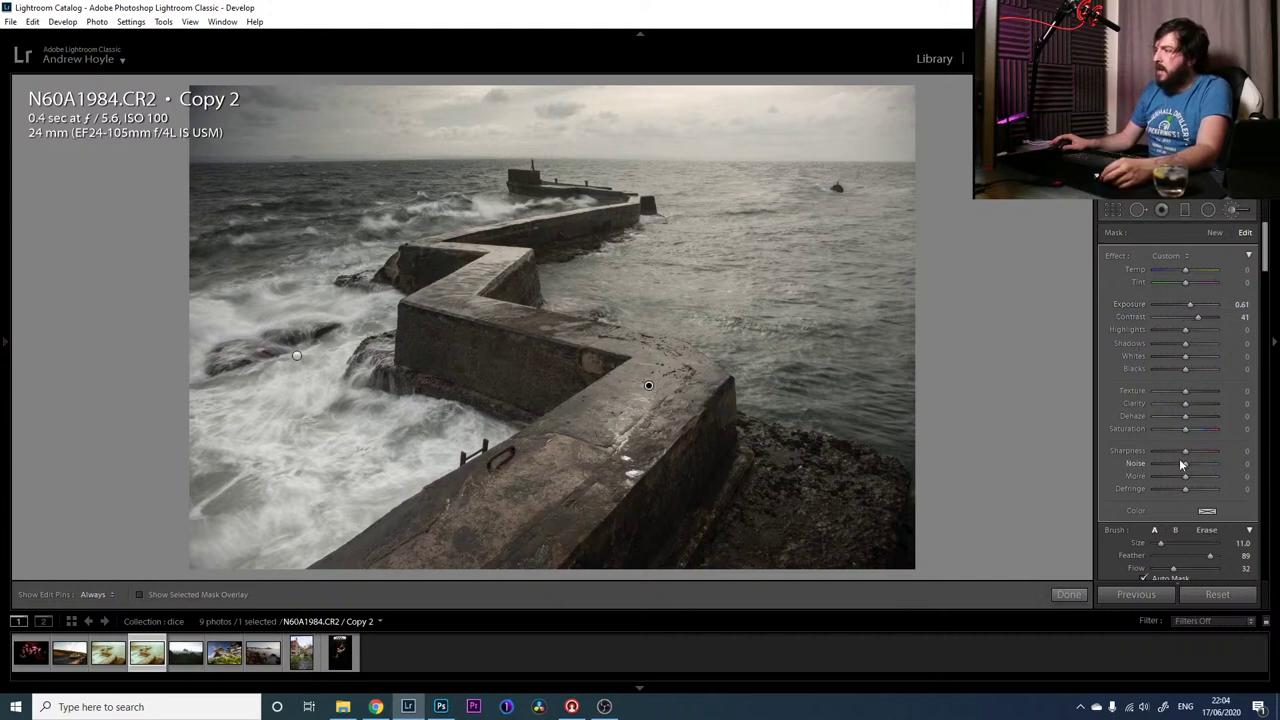
{"action": "left_click_drag", "start_coordinate": [1188, 404], "coordinate": [1196, 406]}
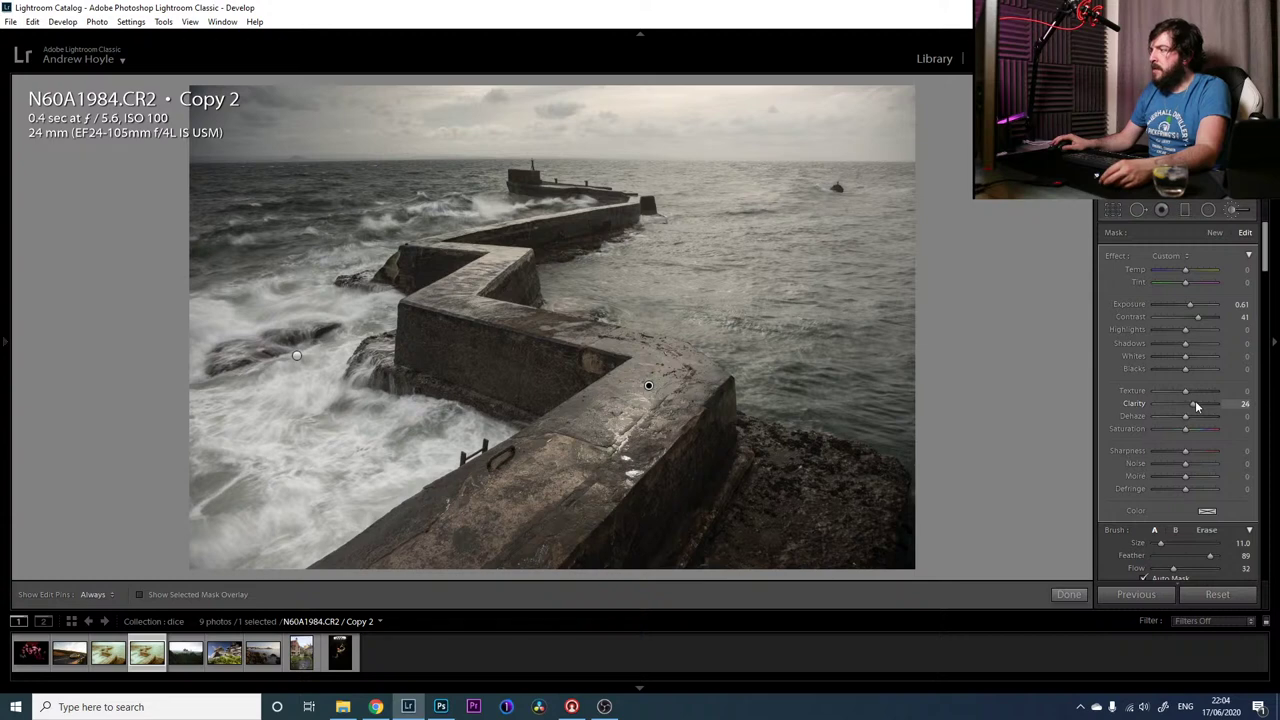
{"action": "left_click", "coordinate": [1230, 211]}
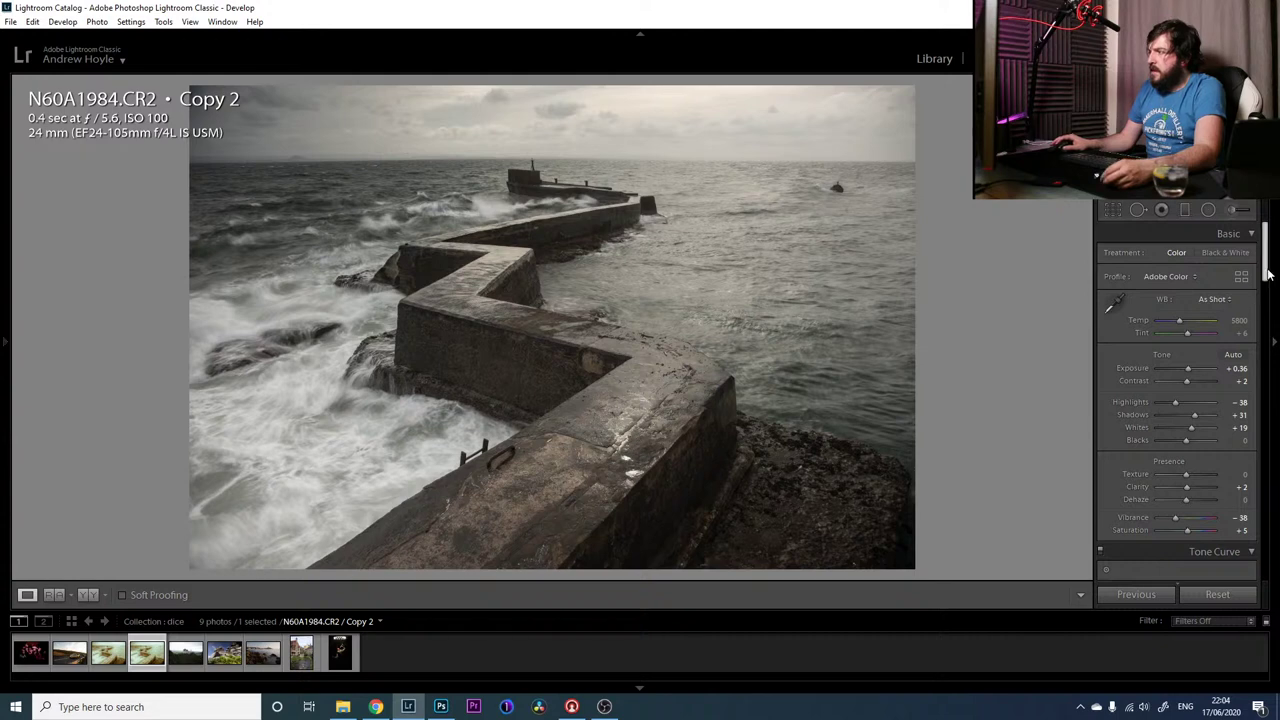
In the HSL adjustments, set the Blue hue to -38 and the Blue luminance to +53
{"action": "left_click_drag", "start_coordinate": [1270, 277], "coordinate": [1272, 362]}
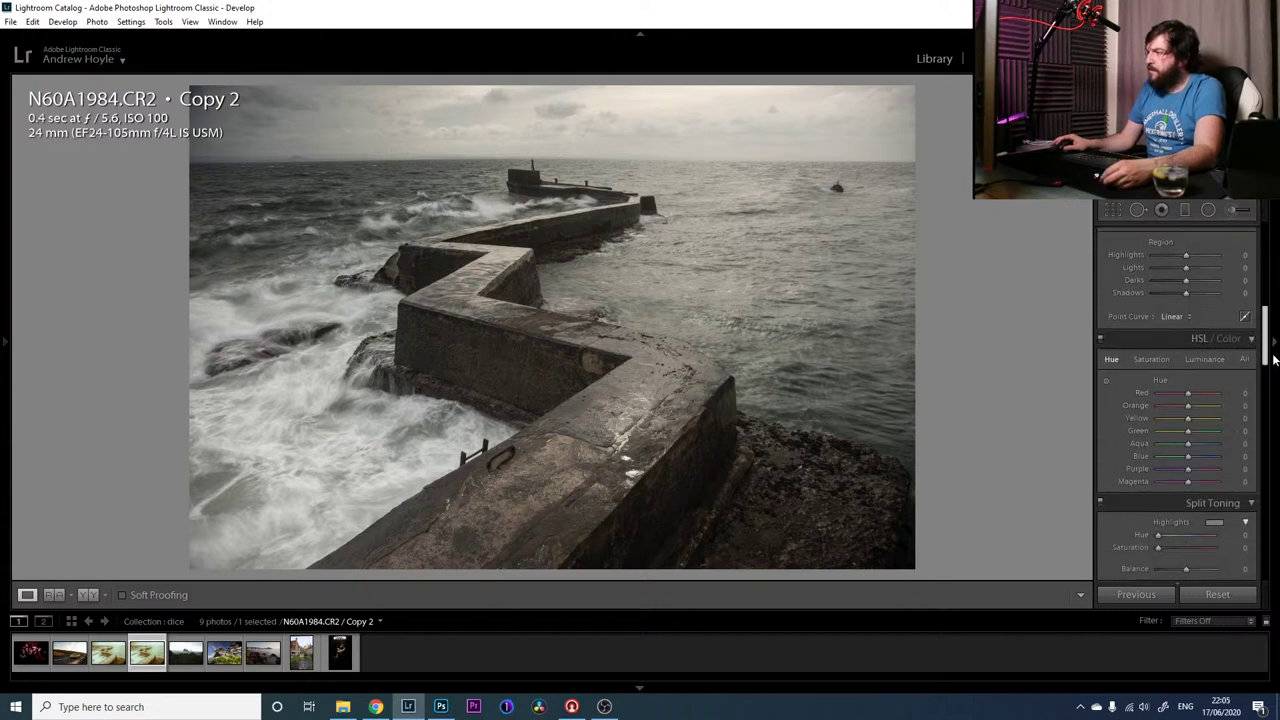
{"action": "left_click_drag", "start_coordinate": [1188, 459], "coordinate": [1185, 460]}
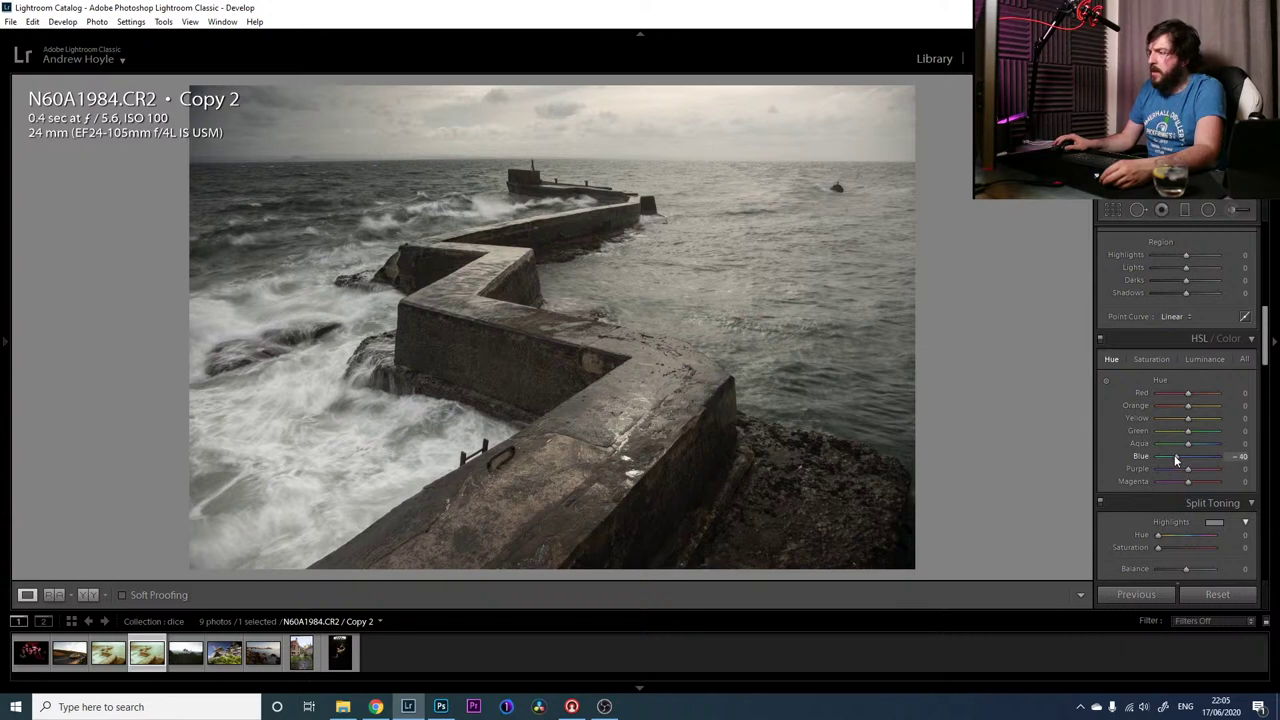
{"action": "left_click", "coordinate": [1196, 362]}
{"action": "mouse_move", "coordinate": [1188, 456]}
{"action": "left_mouse_down"}
{"action": "mouse_move", "coordinate": [1272, 470]}
{"action": "mouse_move", "coordinate": [1196, 464]}
{"action": "mouse_move", "coordinate": [1208, 464]}
{"action": "left_mouse_up"}
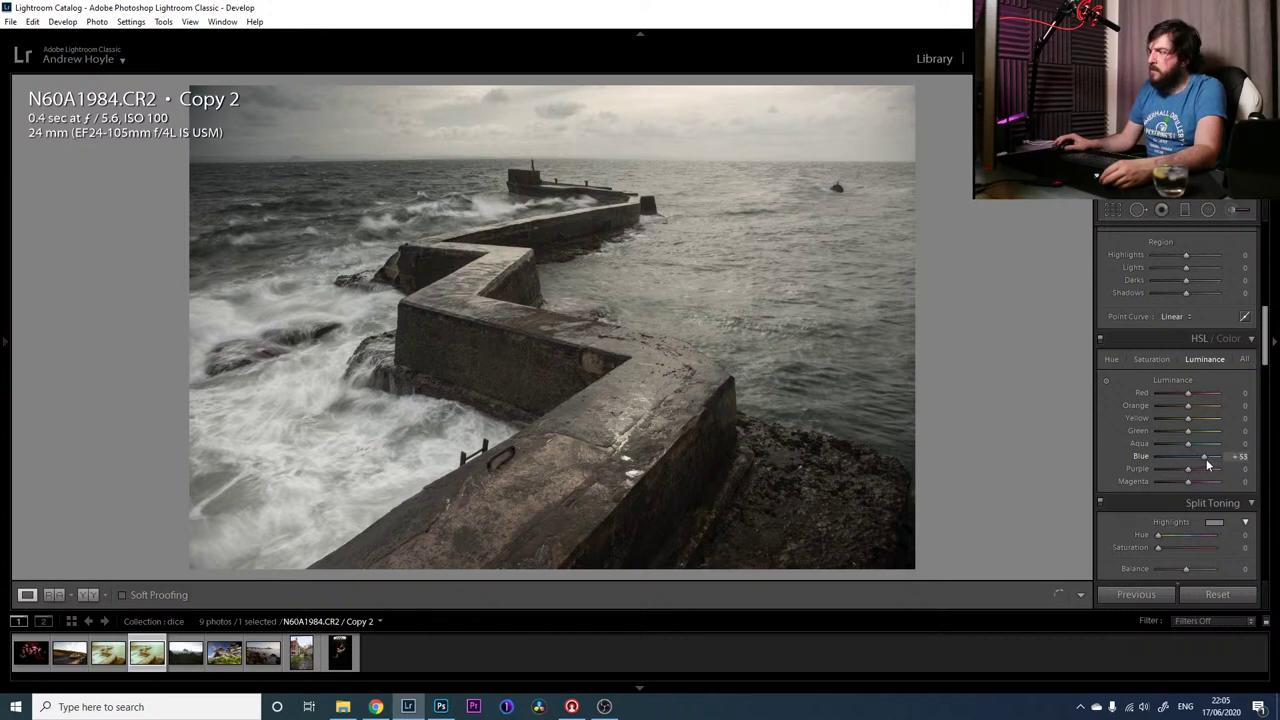
Use the targeted hue adjustment on the dark sea beside the pier to raise the Green hue to +93
{"action": "left_click", "coordinate": [1112, 360]}
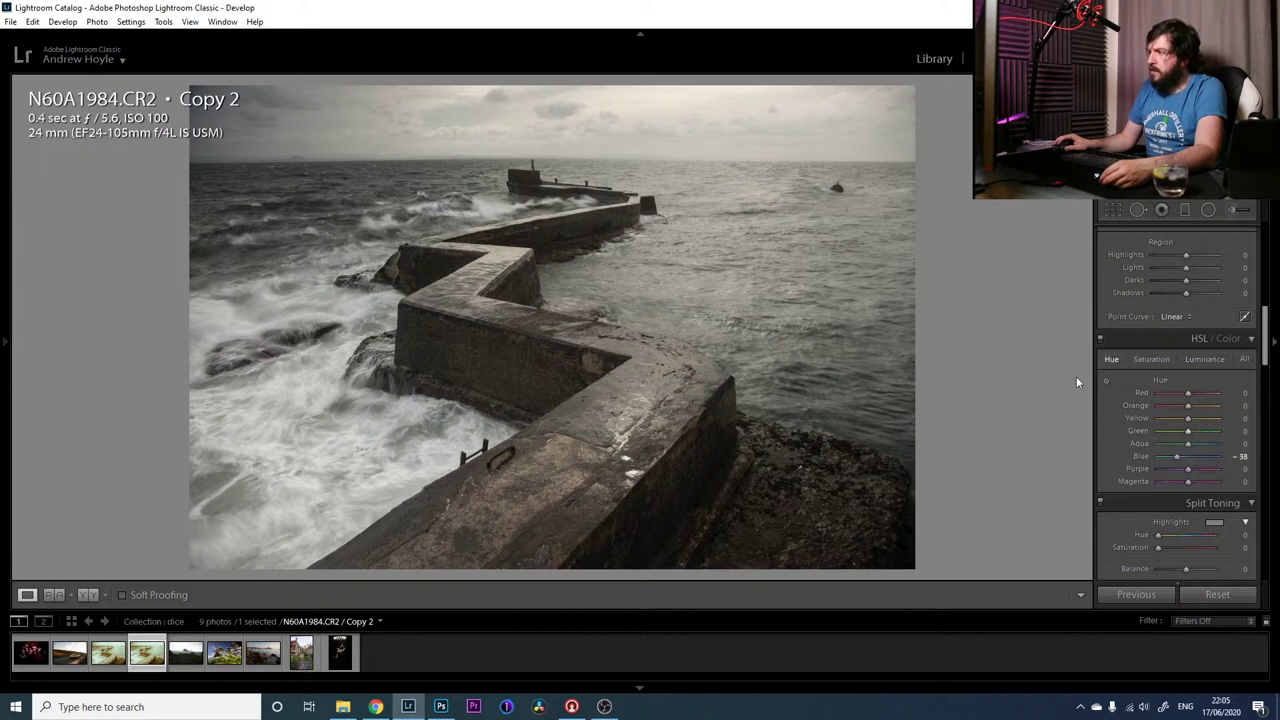
{"action": "left_click", "coordinate": [1106, 380]}
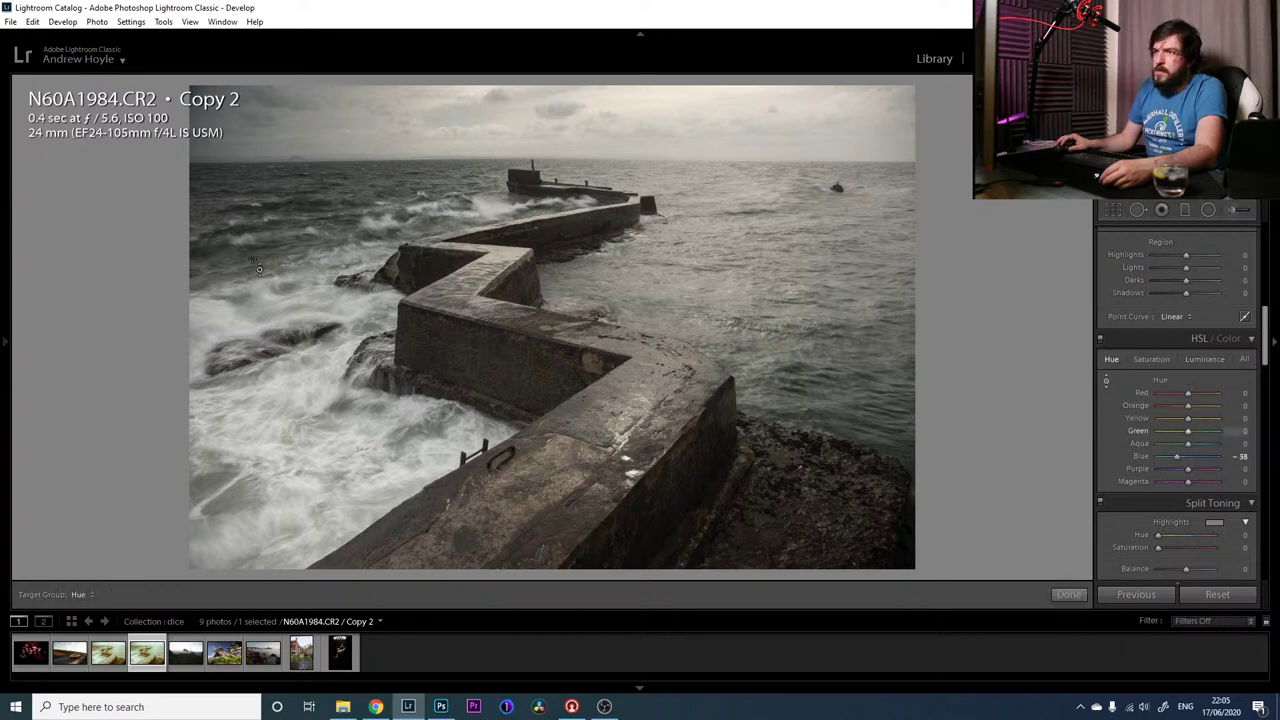
{"action": "left_click_drag", "start_coordinate": [258, 268], "coordinate": [258, 207]}
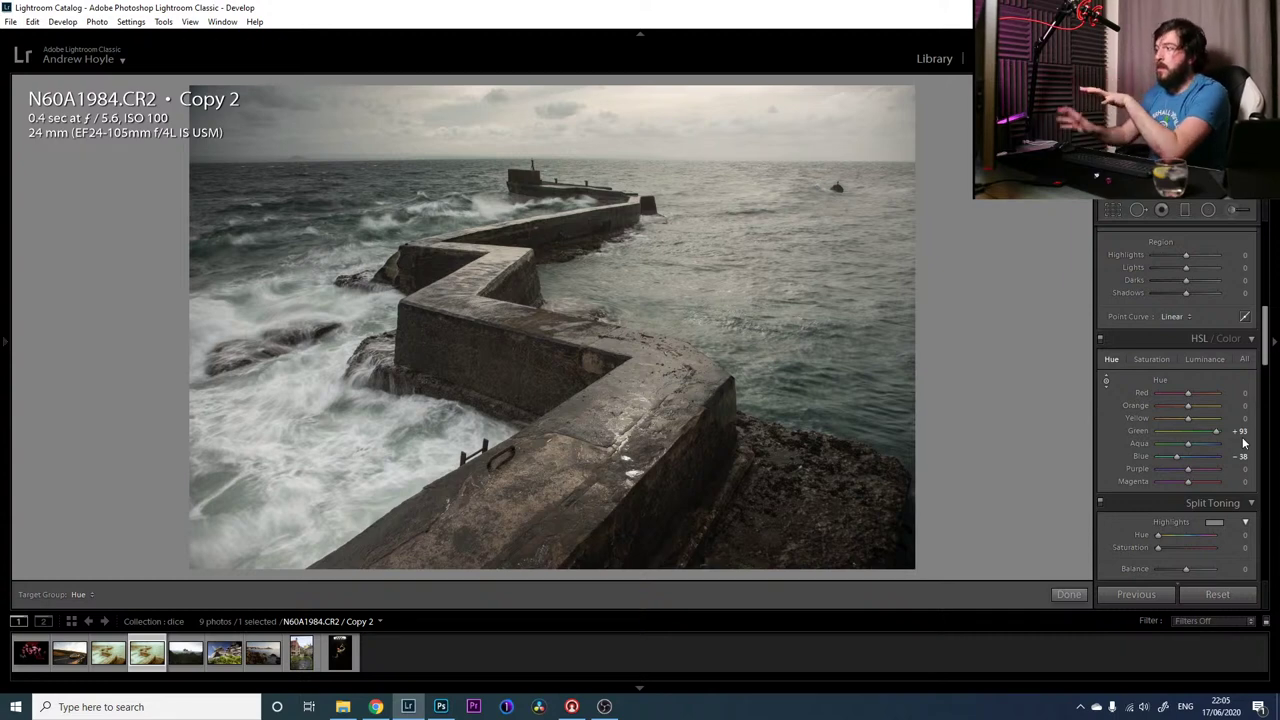
Reduce the Green saturation to -67 and the Green luminance to -100
{"action": "left_click", "coordinate": [1204, 358]}
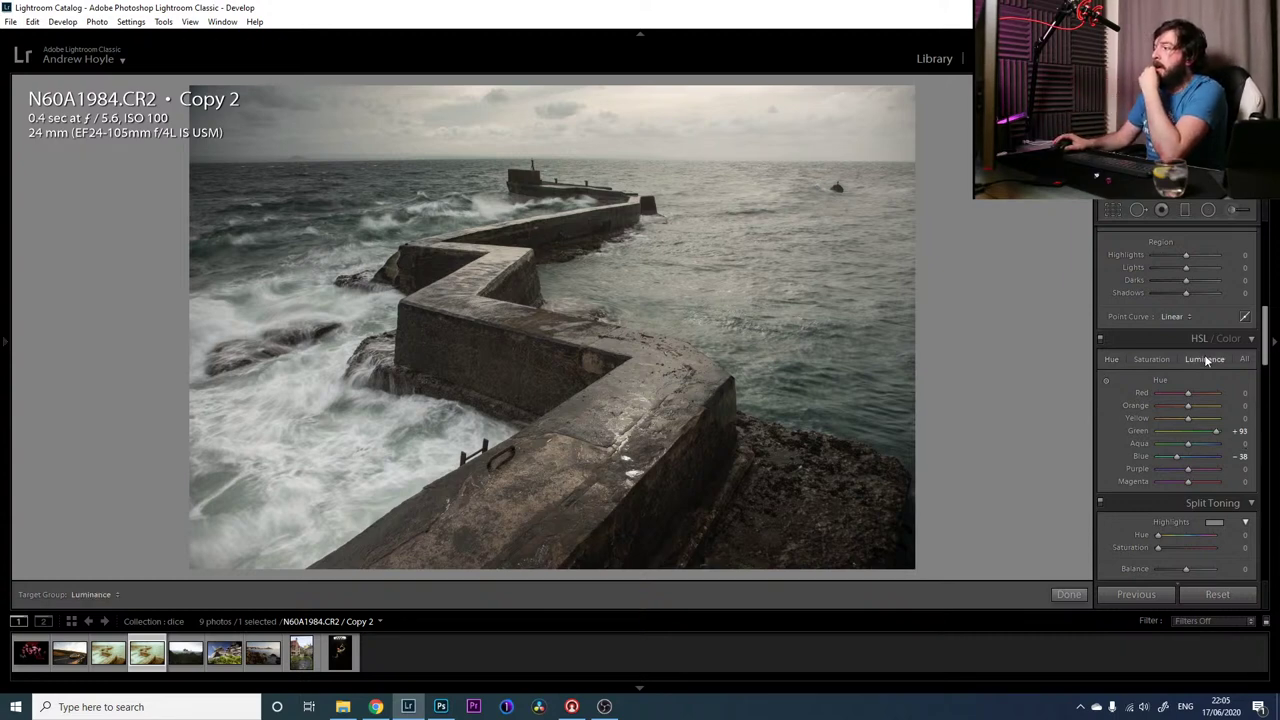
{"action": "left_click", "coordinate": [1151, 359]}
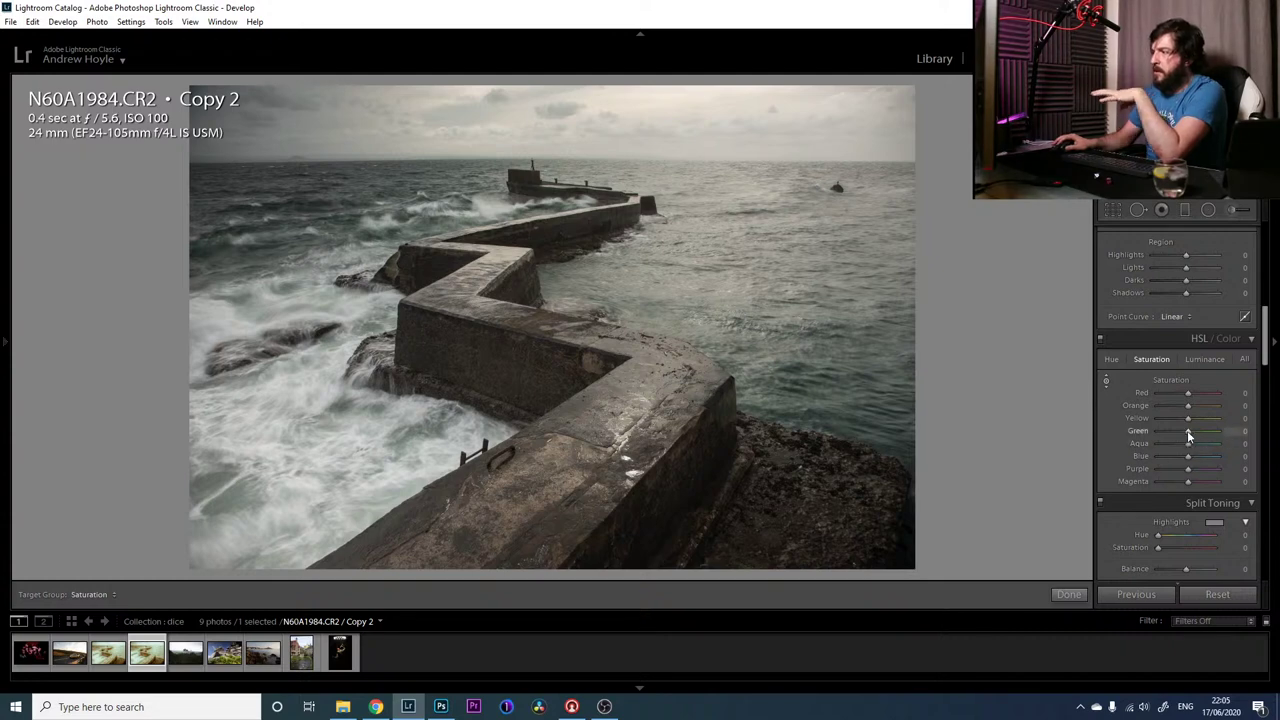
{"action": "left_click_drag", "start_coordinate": [1181, 430], "coordinate": [1160, 433]}
{"action": "left_click", "coordinate": [1203, 360]}
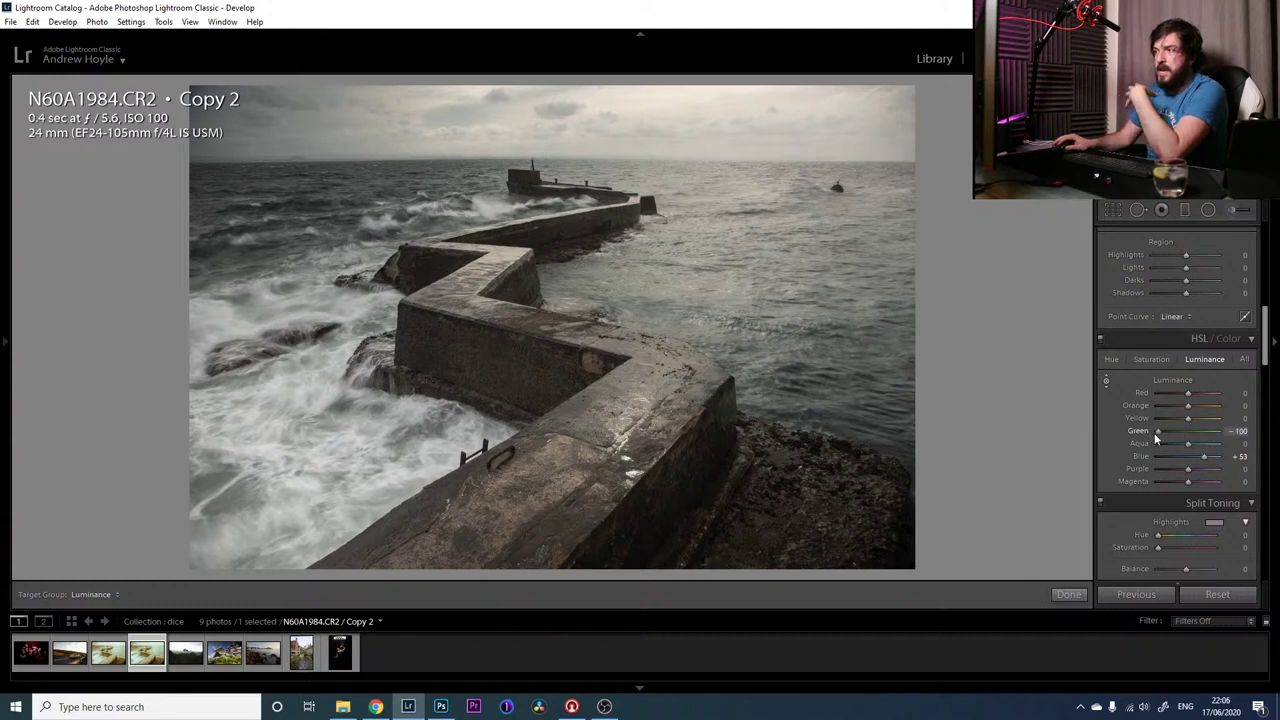
Compare the photo repeatedly with and without the HSL adjustments
{"action": "left_click", "coordinate": [1100, 339]}
{"action": "left_click", "coordinate": [1100, 339]}
{"action": "left_click", "coordinate": [1100, 340]}
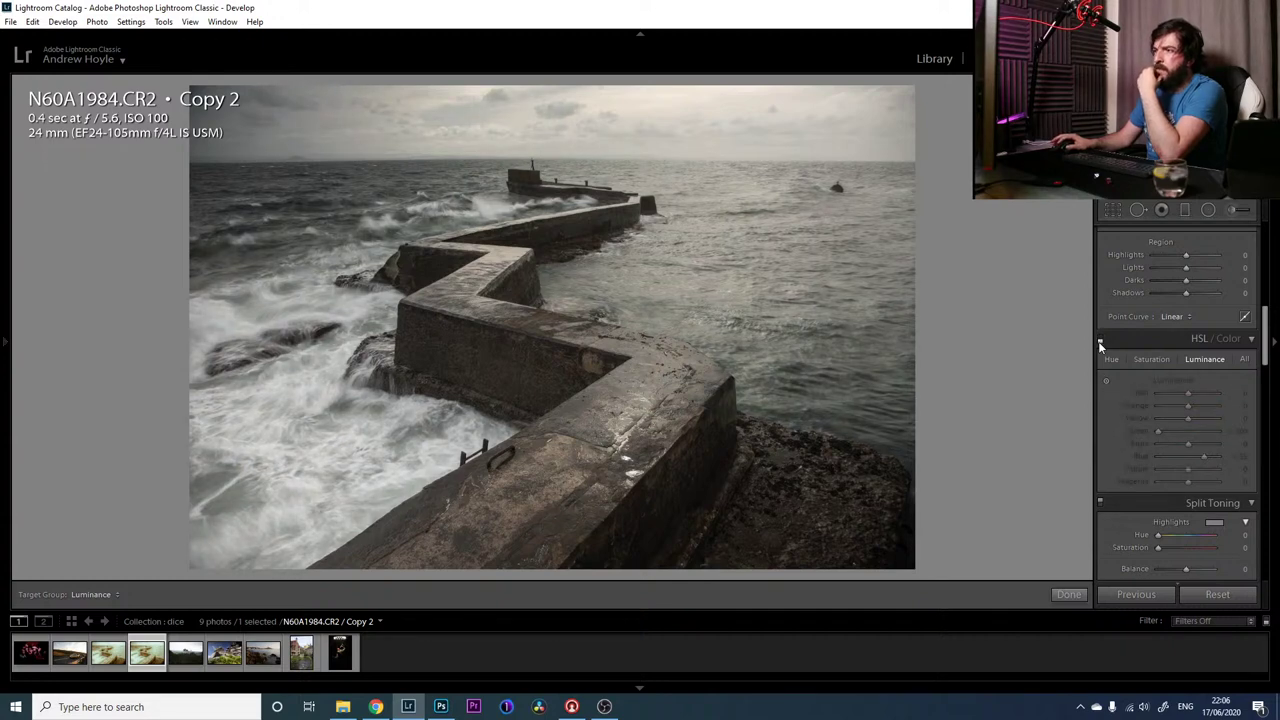
{"action": "left_click", "coordinate": [1100, 340]}
{"action": "left_click", "coordinate": [1100, 340]}
{"action": "left_click", "coordinate": [1100, 340]}
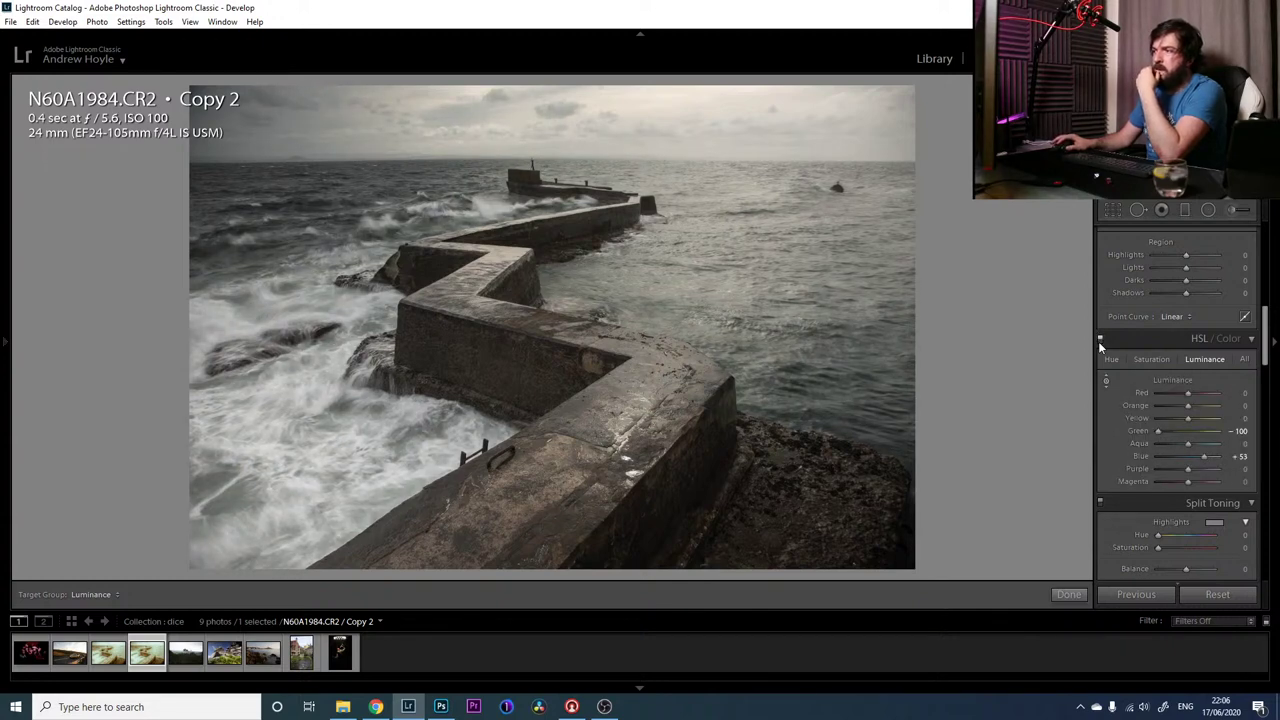
Set the Orange and Yellow saturation to +27 and the Yellow hue to -27, and compare with the HSL adjustments off
{"action": "left_click", "coordinate": [1151, 359]}
{"action": "mouse_move", "coordinate": [1190, 405]}
{"action": "left_mouse_down"}
{"action": "mouse_move", "coordinate": [1232, 408]}
{"action": "mouse_move", "coordinate": [1198, 411]}
{"action": "mouse_move", "coordinate": [1213, 432]}
{"action": "mouse_move", "coordinate": [1197, 426]}
{"action": "left_mouse_up"}
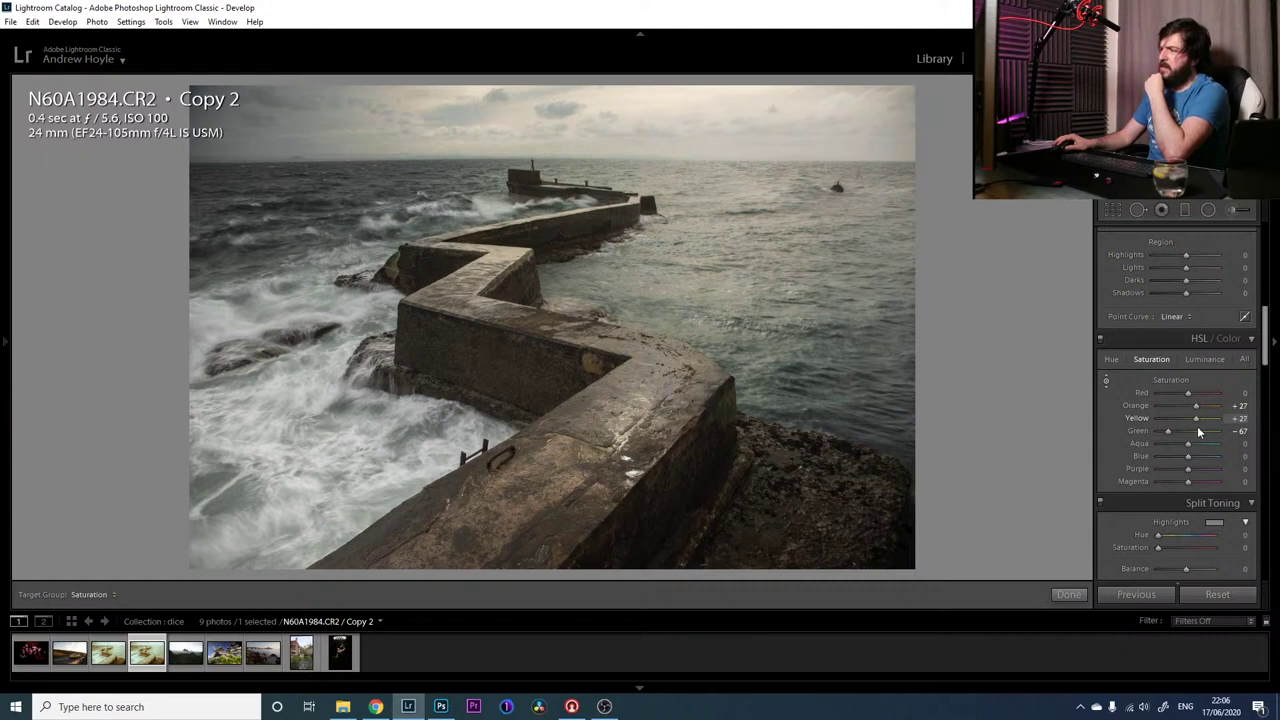
{"action": "left_click", "coordinate": [1106, 357]}
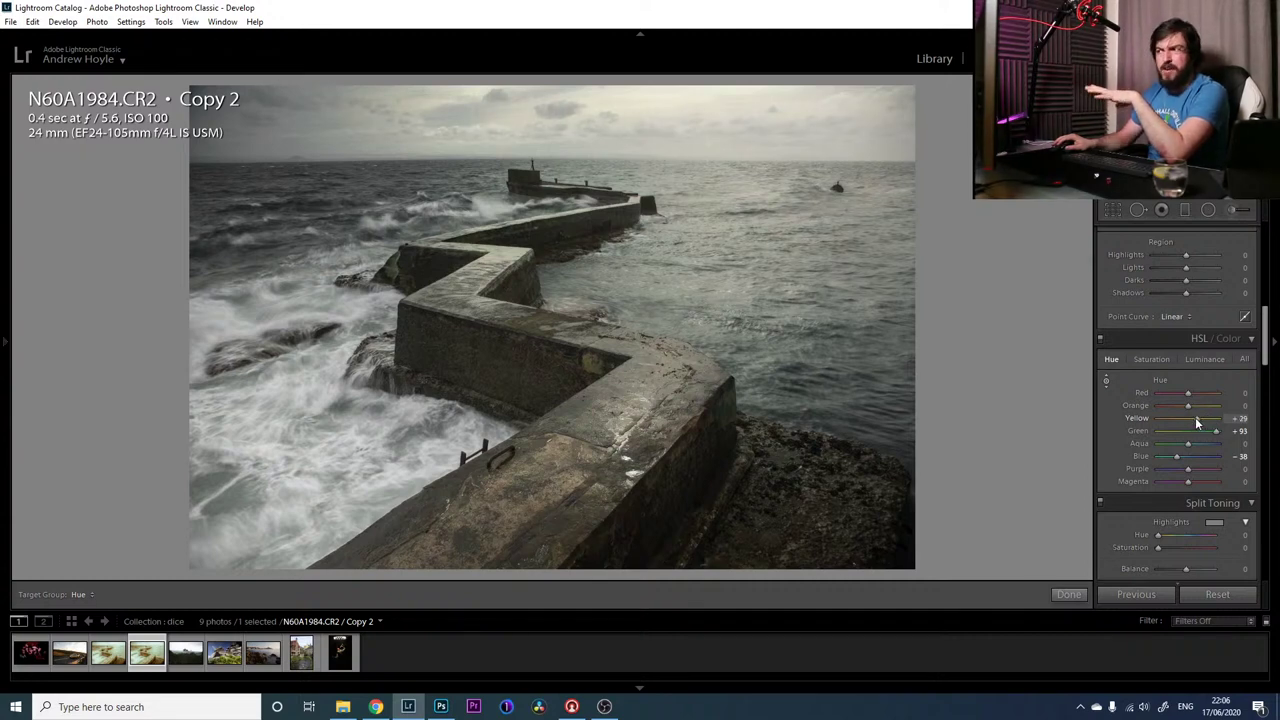
{"action": "left_click_drag", "start_coordinate": [1195, 417], "coordinate": [1180, 418]}
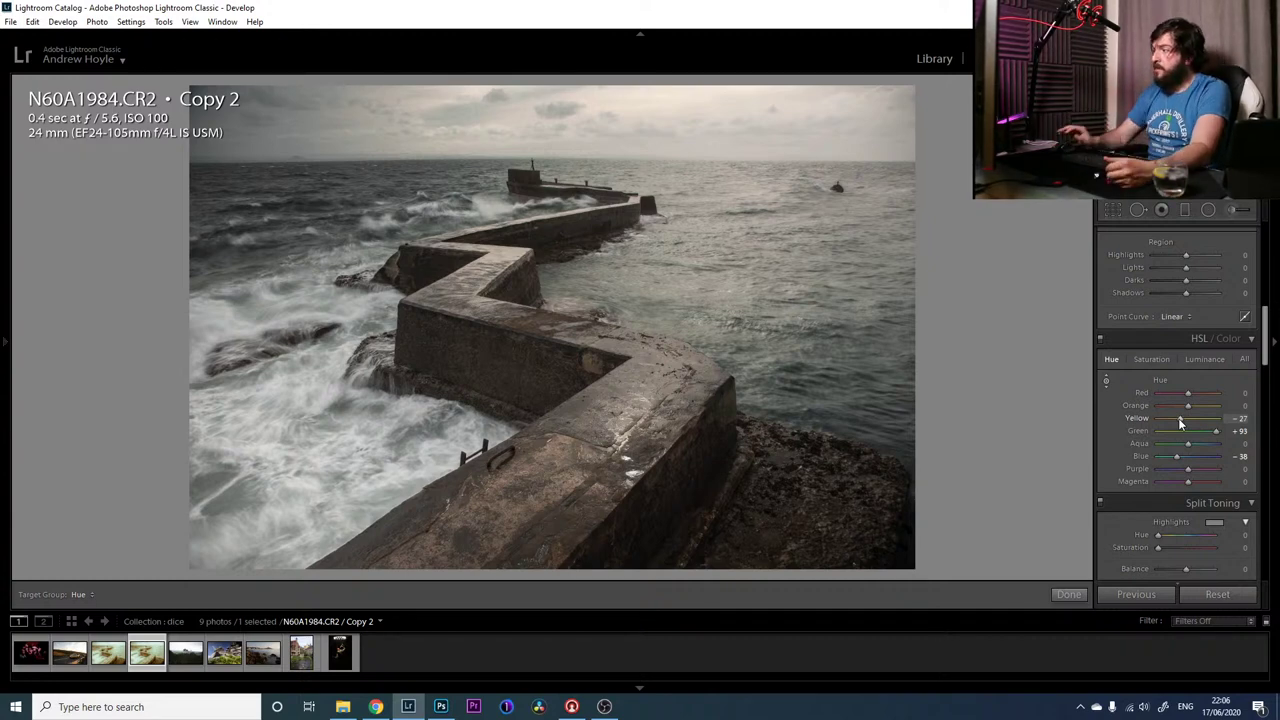
{"action": "left_click", "coordinate": [1100, 340]}
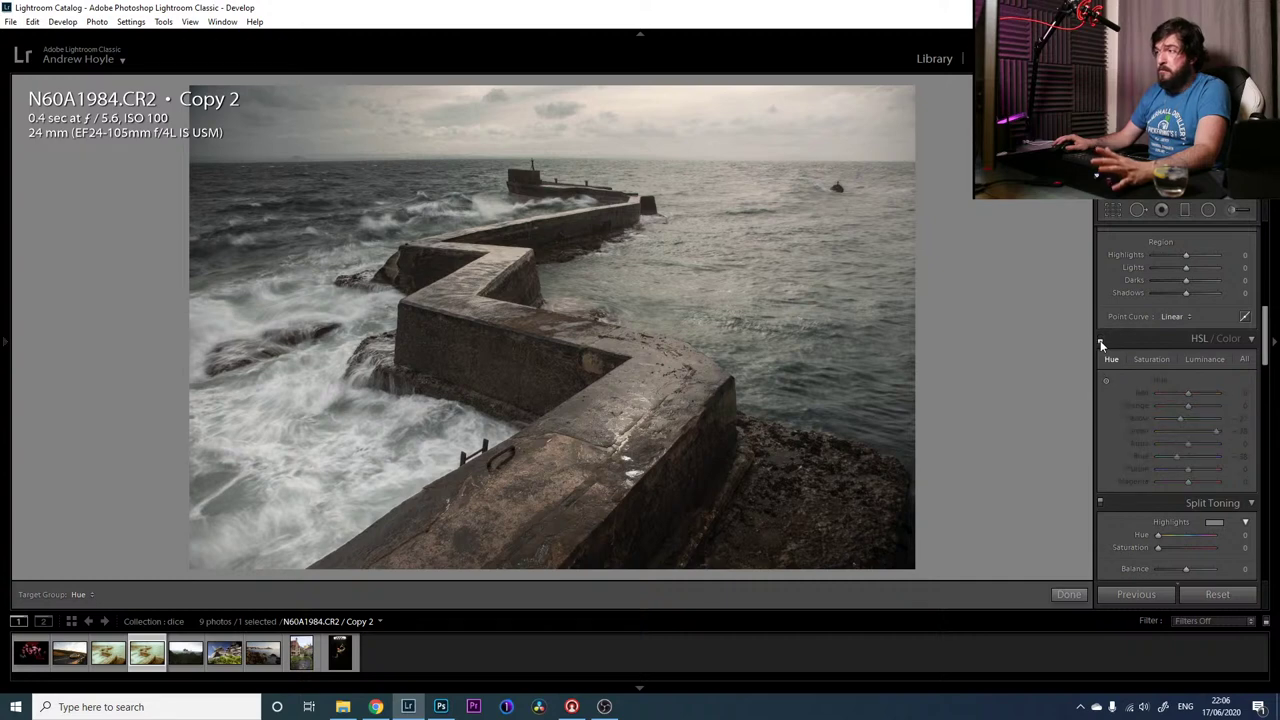
{"action": "left_click", "coordinate": [1100, 341]}
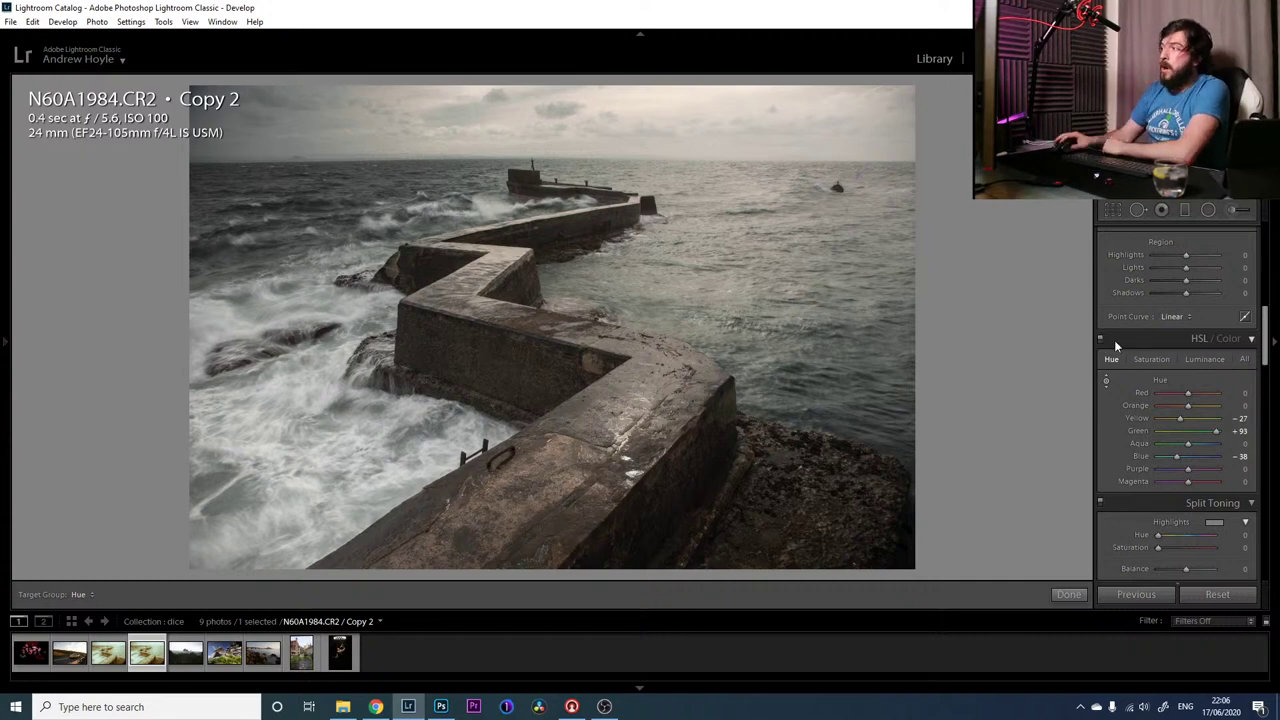
Leave the targeted adjustment and set the photo's overall Dehaze to +5
{"action": "scroll", "coordinate": [1270, 342], "scroll_direction": "up", "scroll_amount": 2}
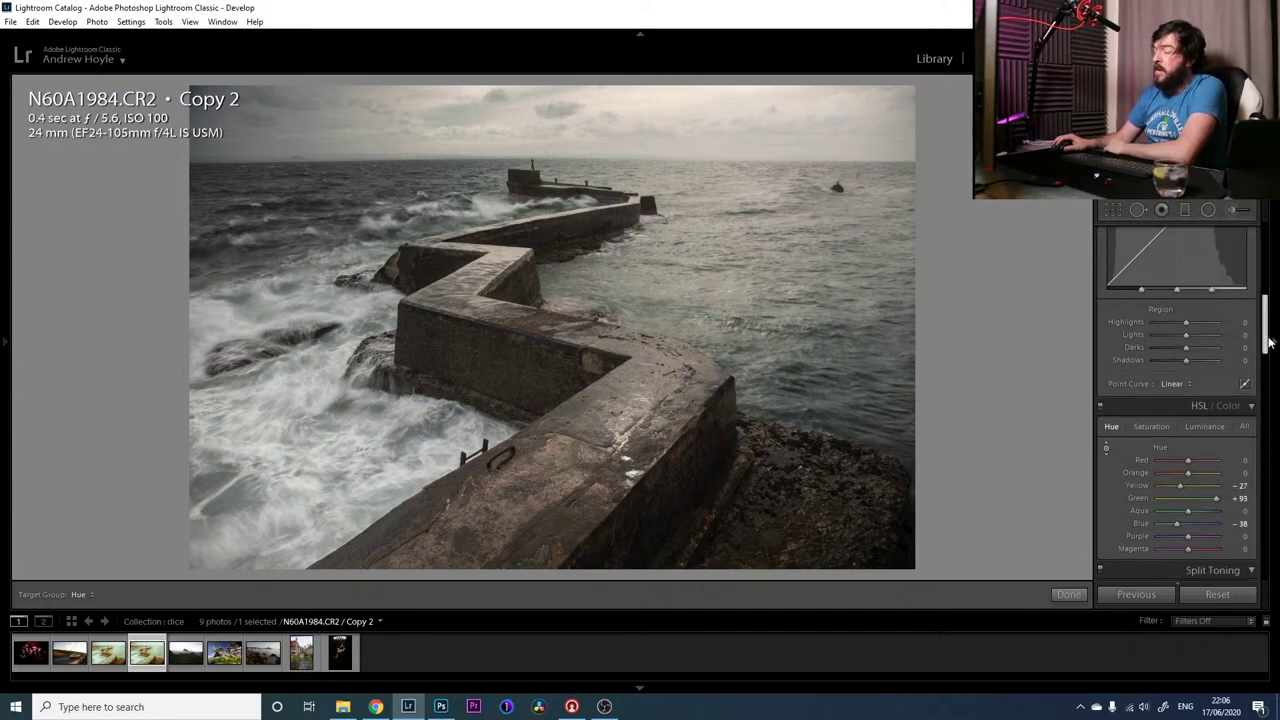
{"action": "scroll", "coordinate": [1270, 342], "scroll_direction": "up", "scroll_amount": 5}
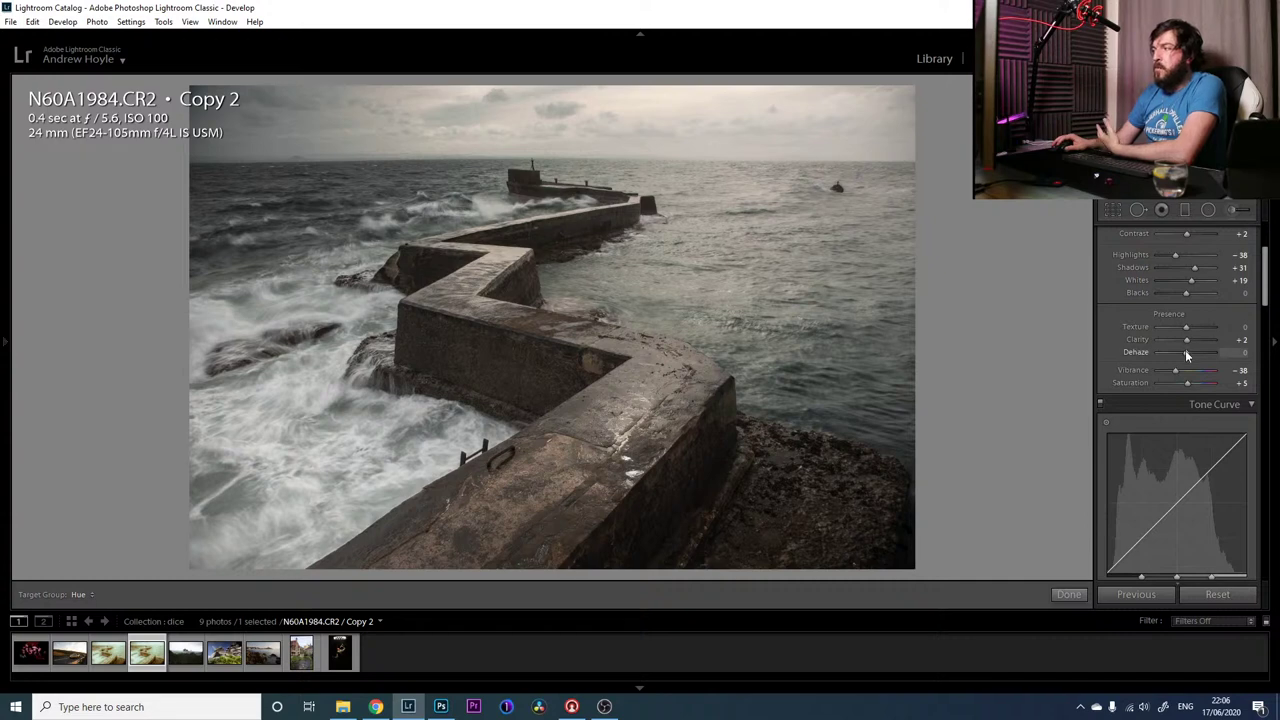
{"action": "key", "text": "Escape"}
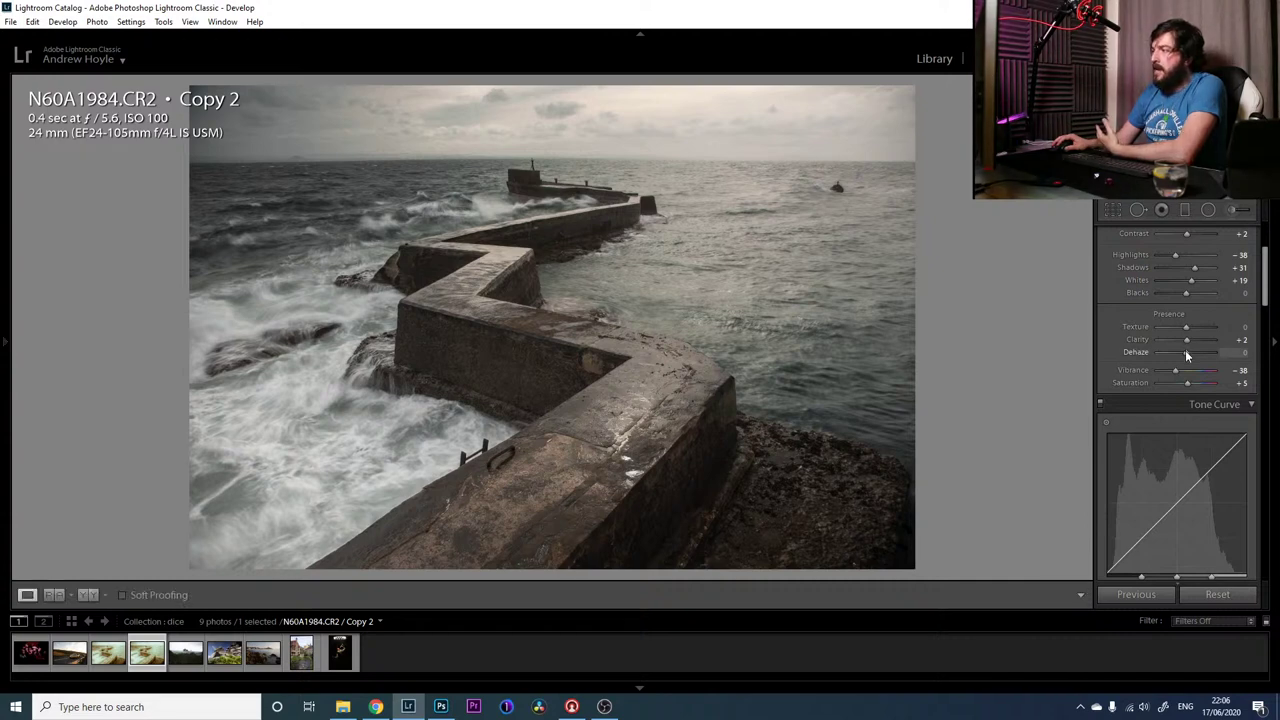
{"action": "left_click_drag", "start_coordinate": [1187, 355], "coordinate": [1189, 355]}
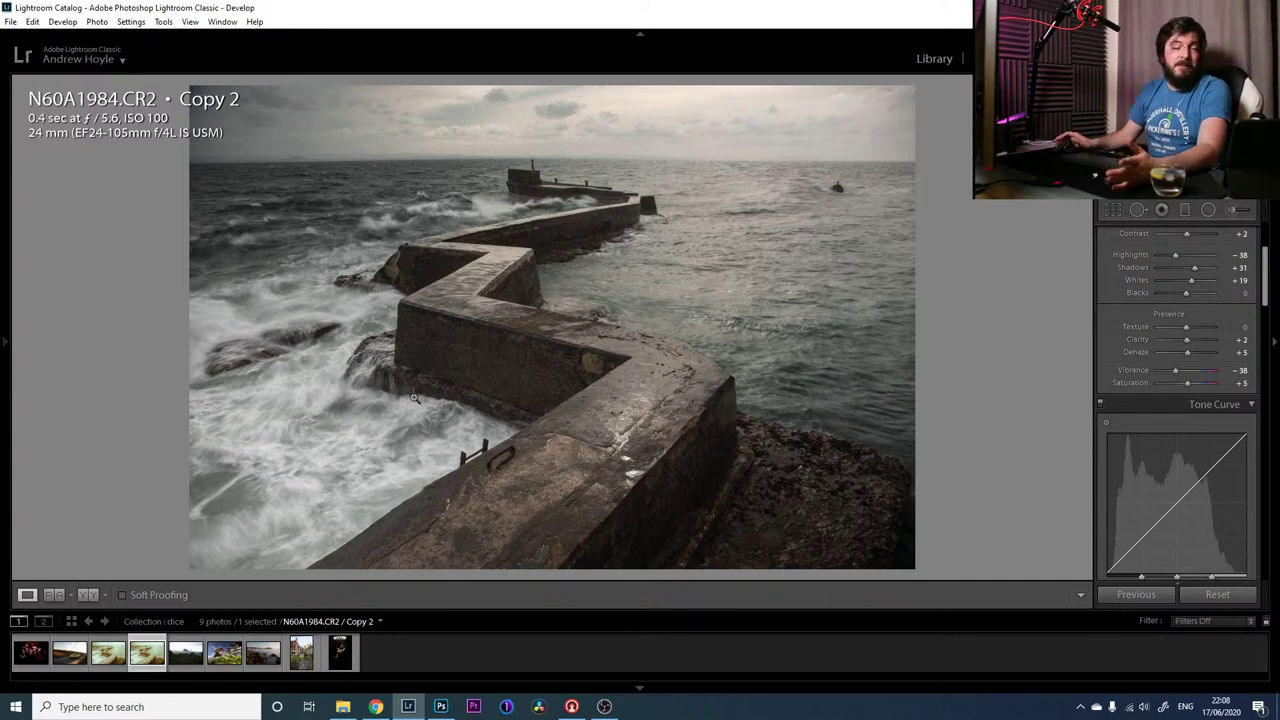
Open the castle photo 1T4A2131.CR2 and straighten it with a crop angle of -0.79
{"action": "left_click", "coordinate": [184, 654]}
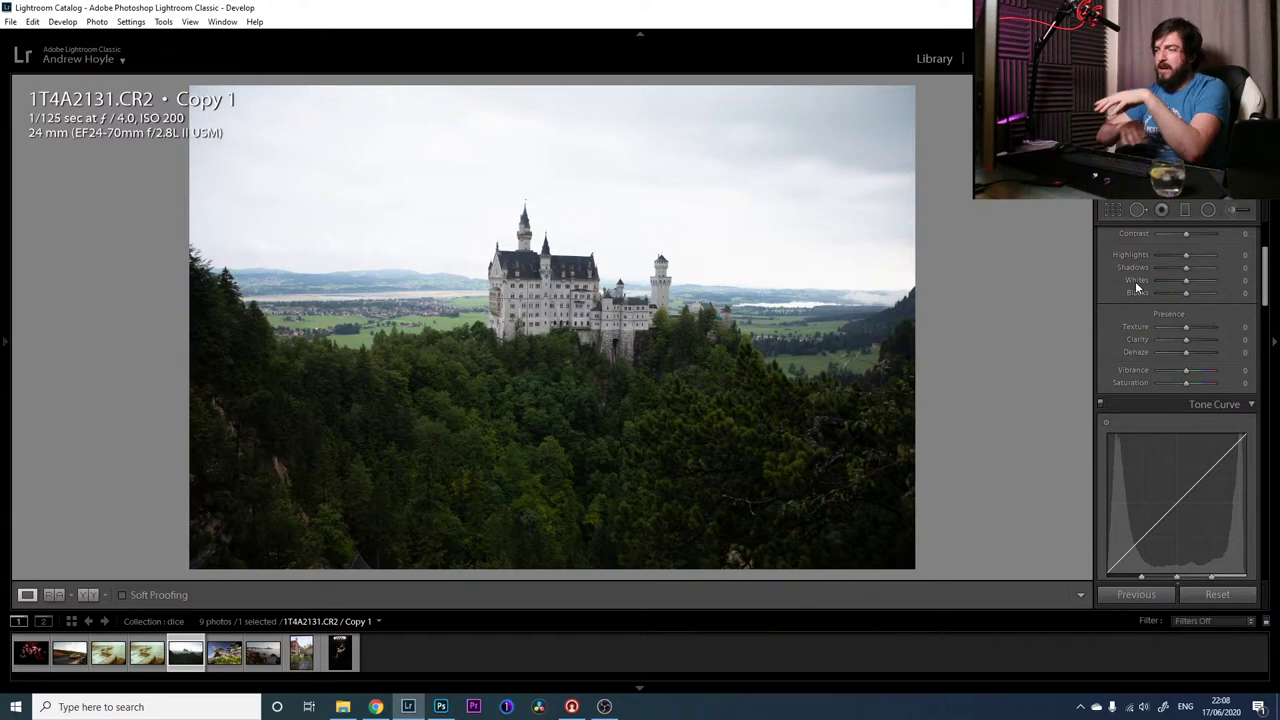
{"action": "scroll", "coordinate": [1135, 281], "scroll_direction": "up", "scroll_amount": 3}
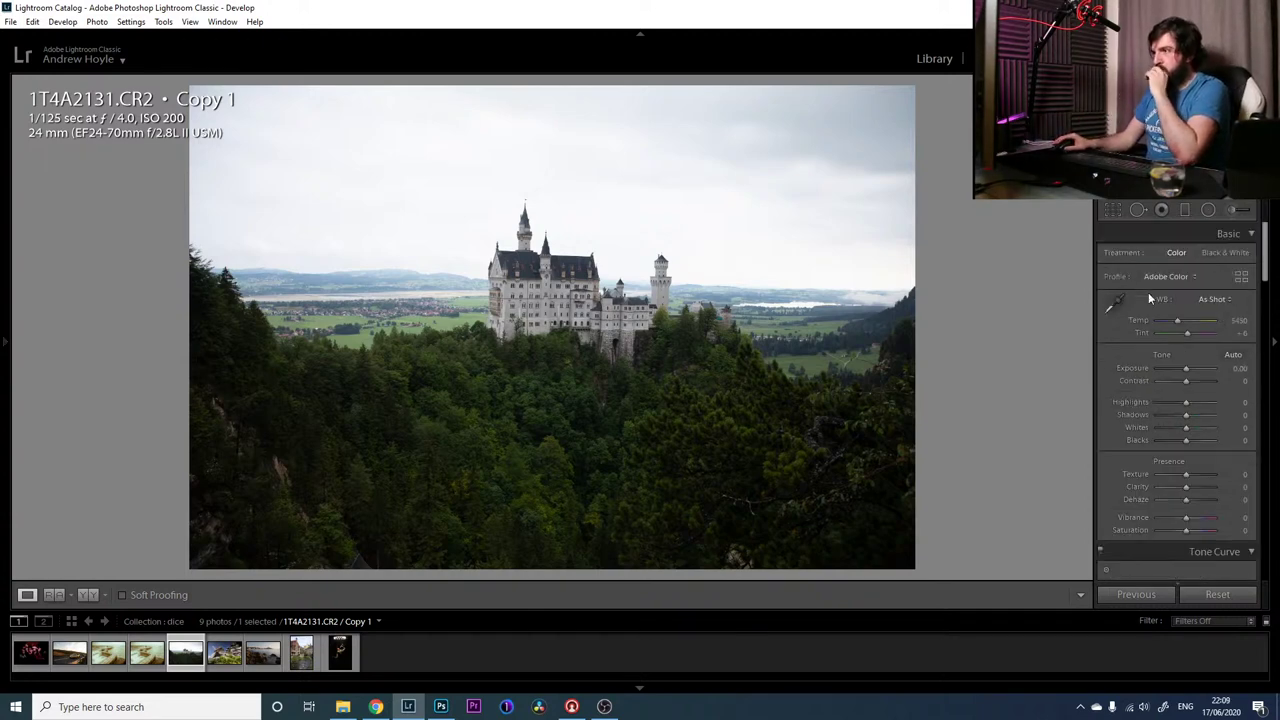
{"action": "left_click", "coordinate": [1113, 209]}
{"action": "left_click_drag", "start_coordinate": [1049, 281], "coordinate": [1052, 273]}
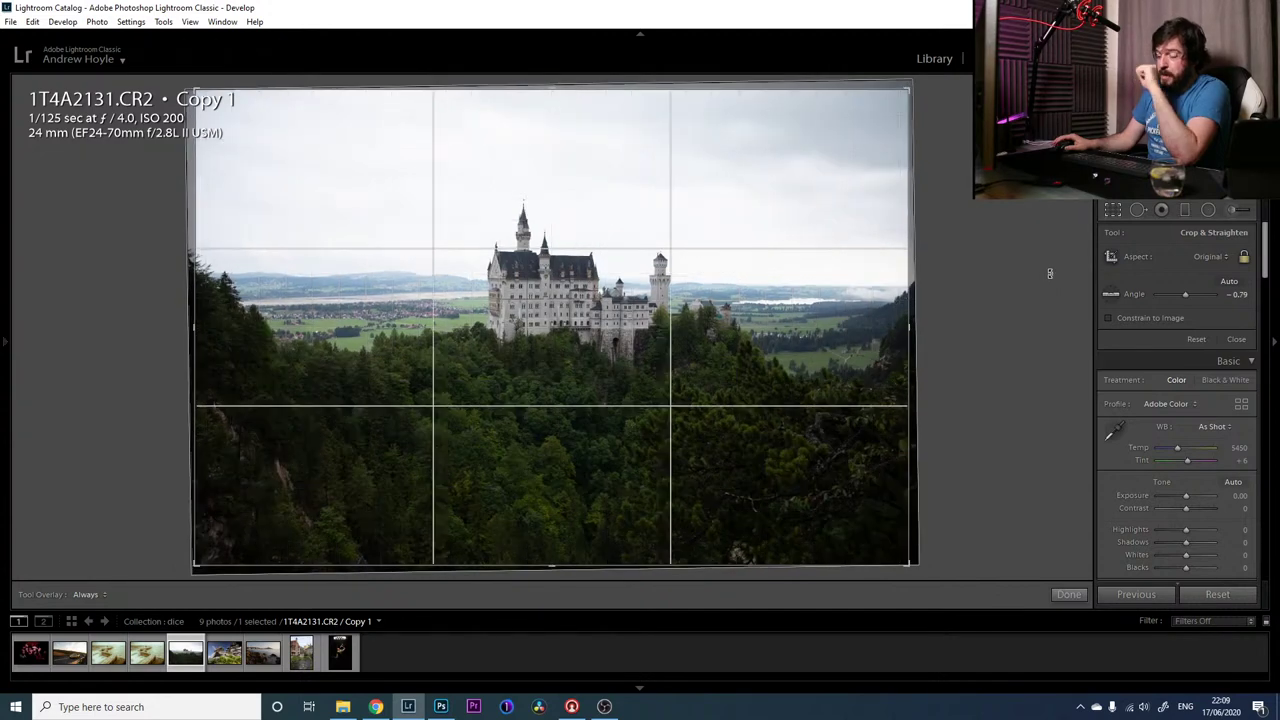
{"action": "key", "text": "Return"}
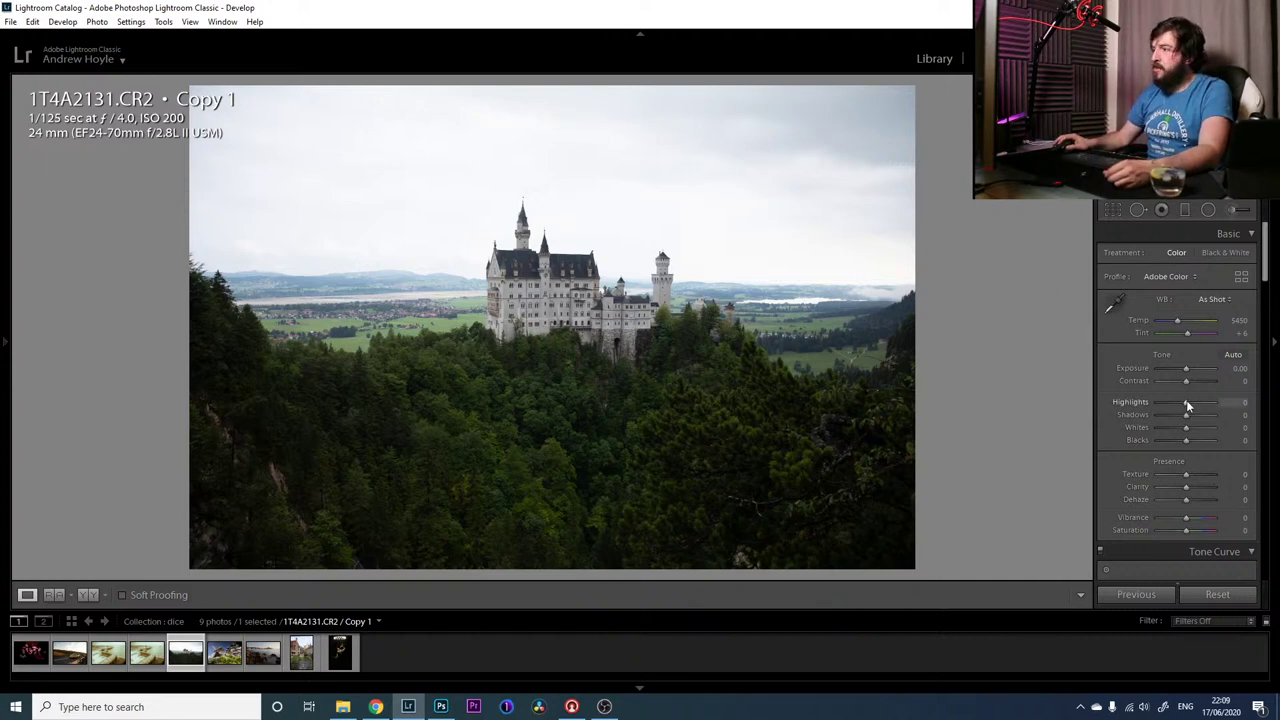
Set the castle photo's Highlights to -100, Shadows to +10, Whites to -21 and Blacks to +69
{"action": "left_click_drag", "start_coordinate": [1175, 400], "coordinate": [1154, 404]}
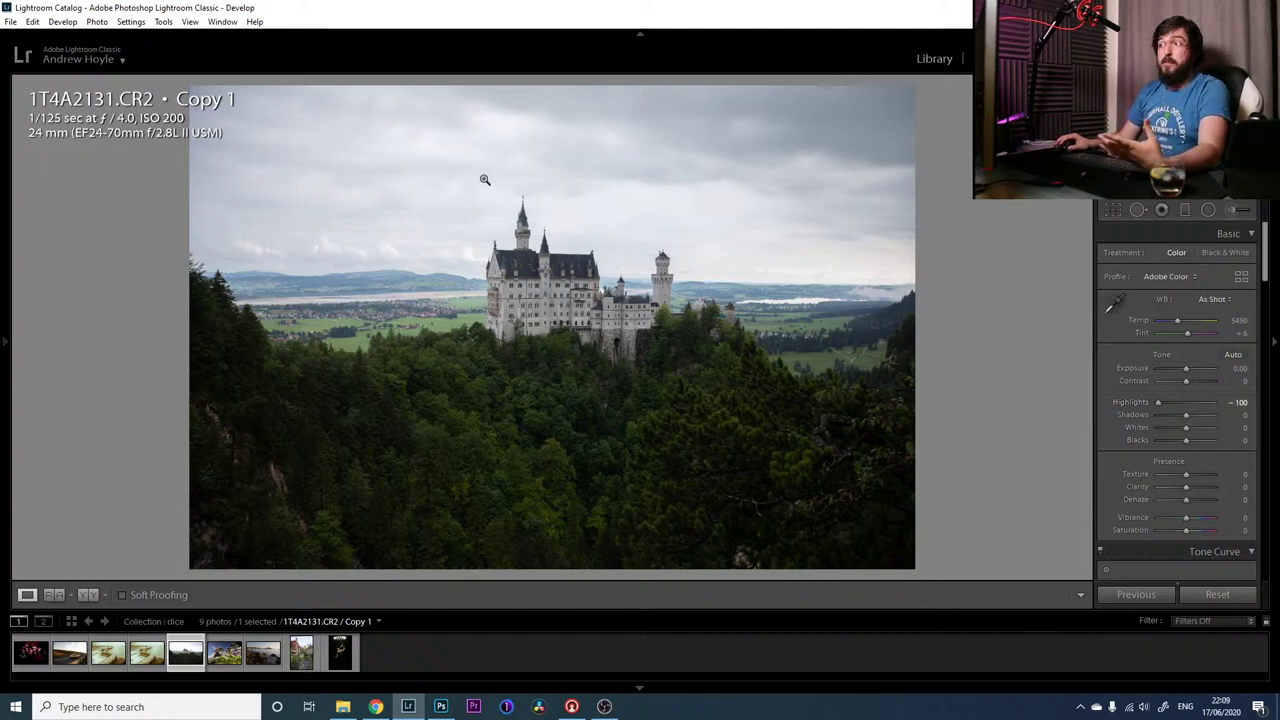
{"action": "double_click", "coordinate": [1181, 401]}
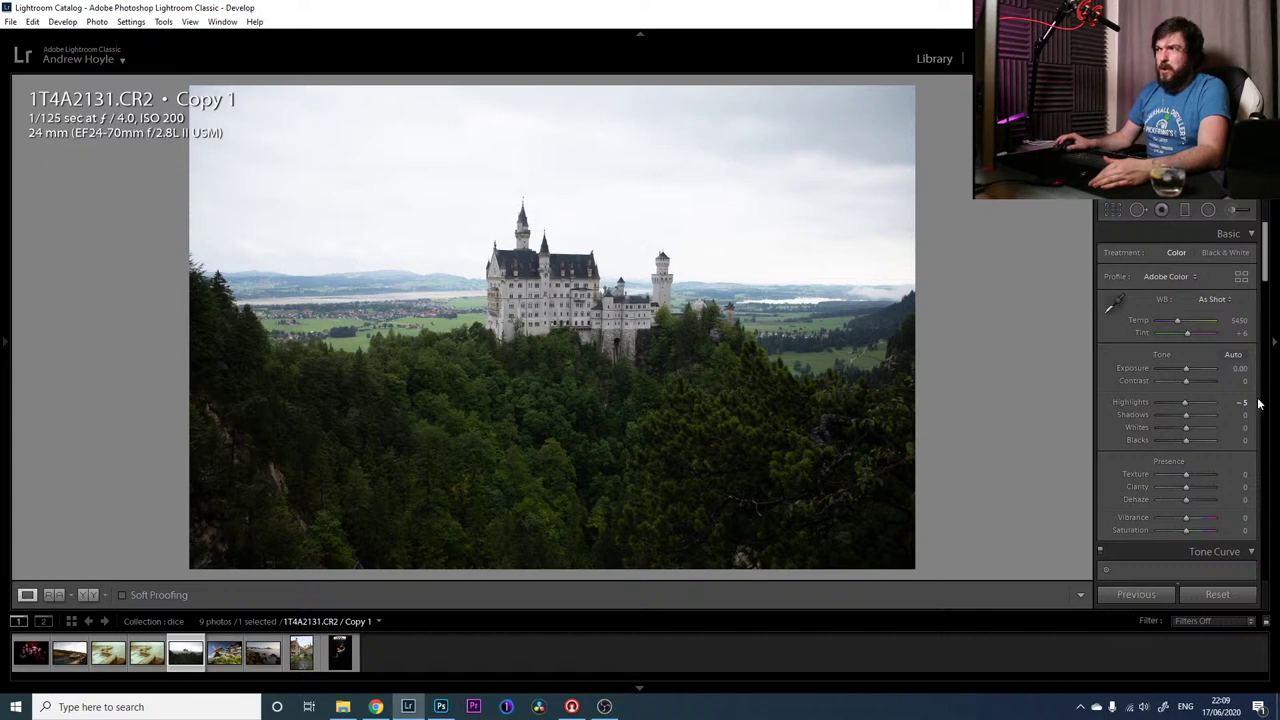
{"action": "left_click_drag", "start_coordinate": [1189, 402], "coordinate": [1128, 412]}
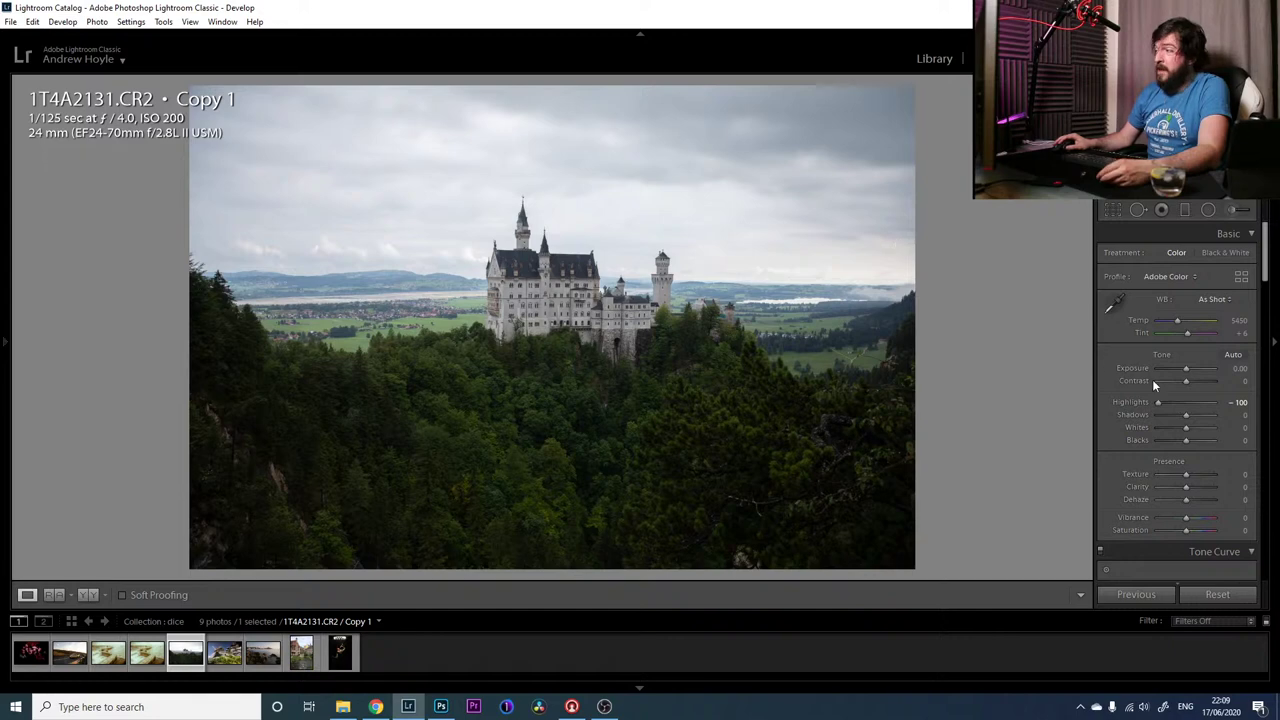
{"action": "left_click_drag", "start_coordinate": [1166, 402], "coordinate": [1171, 402]}
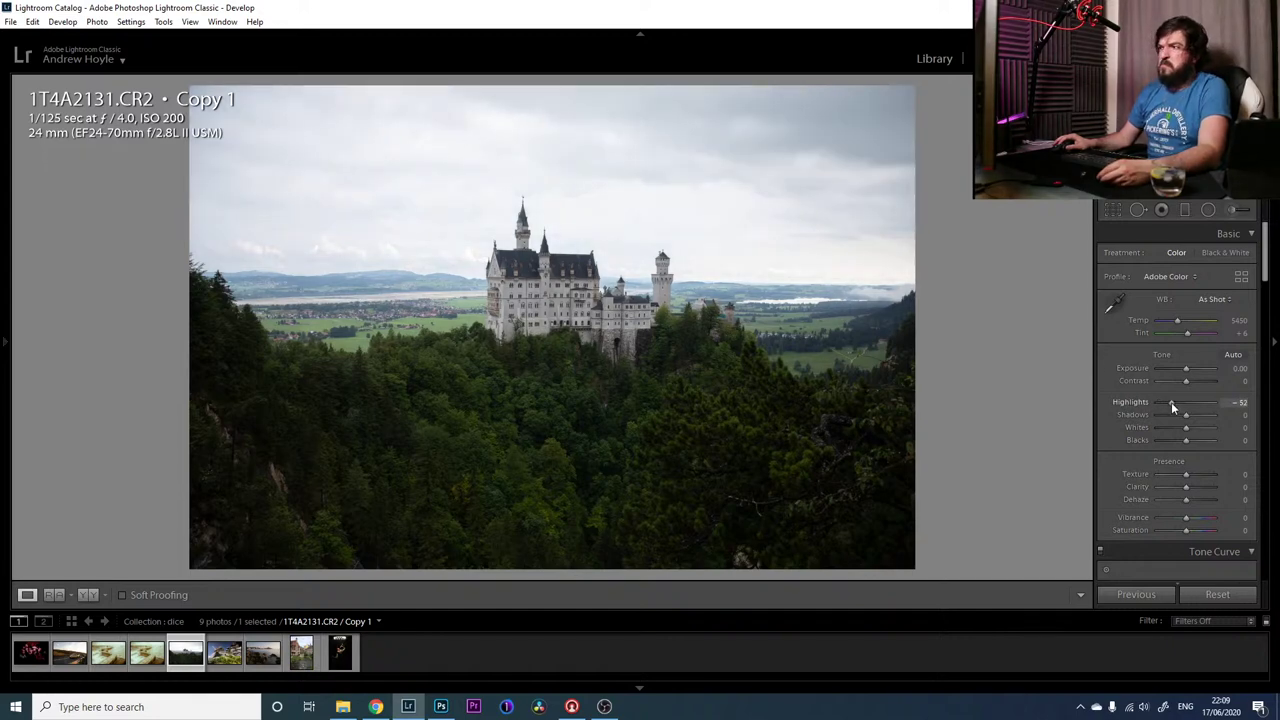
{"action": "left_click_drag", "start_coordinate": [1174, 406], "coordinate": [1091, 409]}
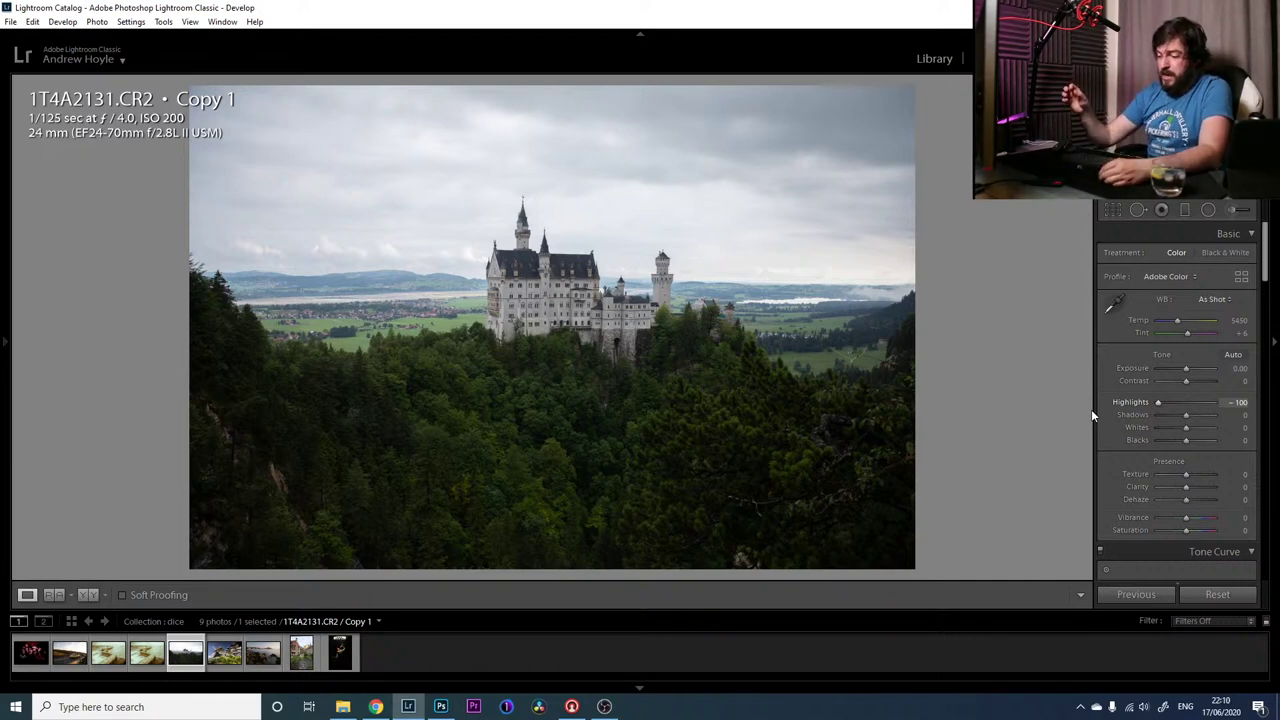
{"action": "left_click_drag", "start_coordinate": [1185, 414], "coordinate": [1192, 414]}
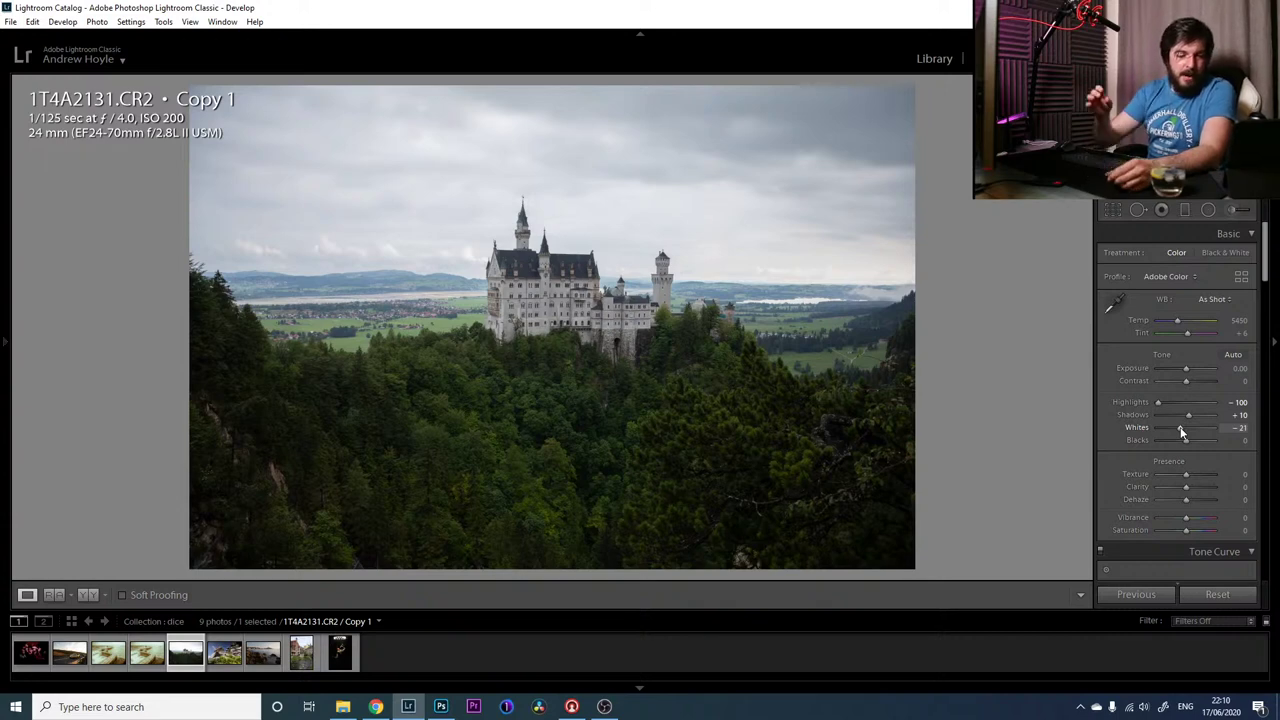
{"action": "left_click_drag", "start_coordinate": [1186, 440], "coordinate": [1205, 439]}
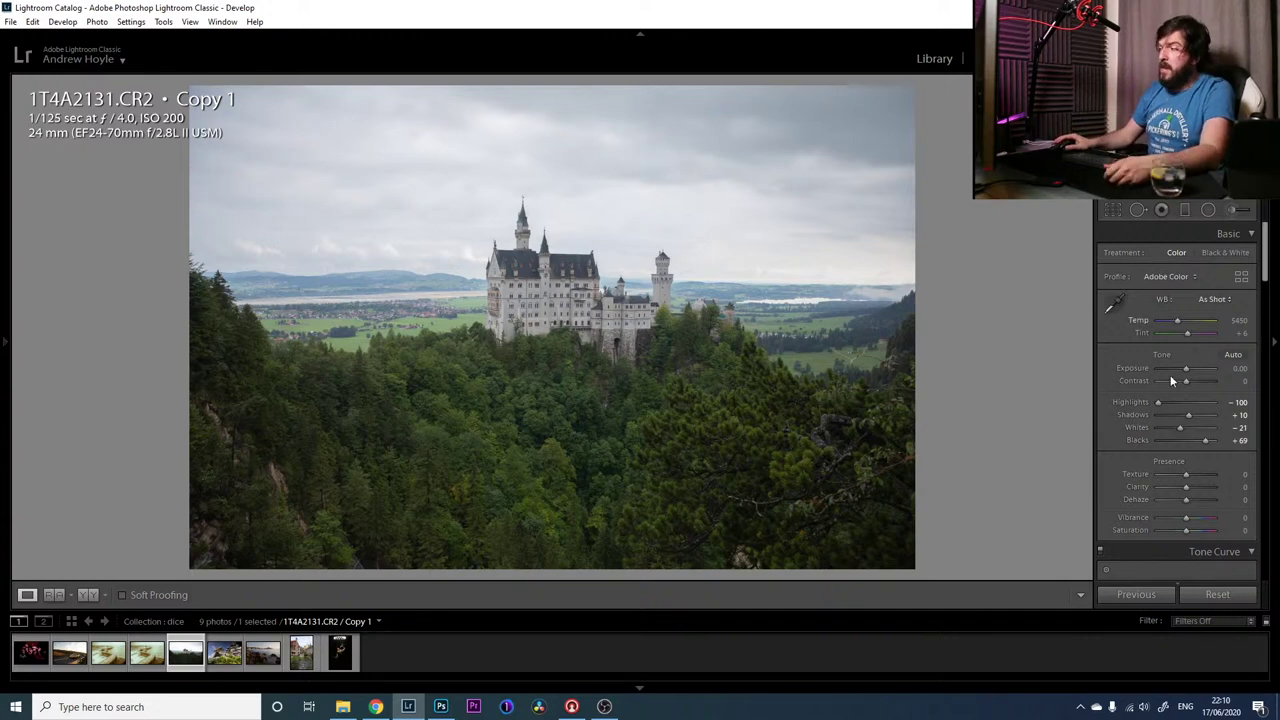
Darken the sky above the castle with a graduated filter using Exposure -3.04, Contrast 100 and Clarity 100, checking its mask overlay
{"action": "left_click", "coordinate": [1181, 208]}
{"action": "left_click_drag", "start_coordinate": [1192, 303], "coordinate": [1182, 301]}
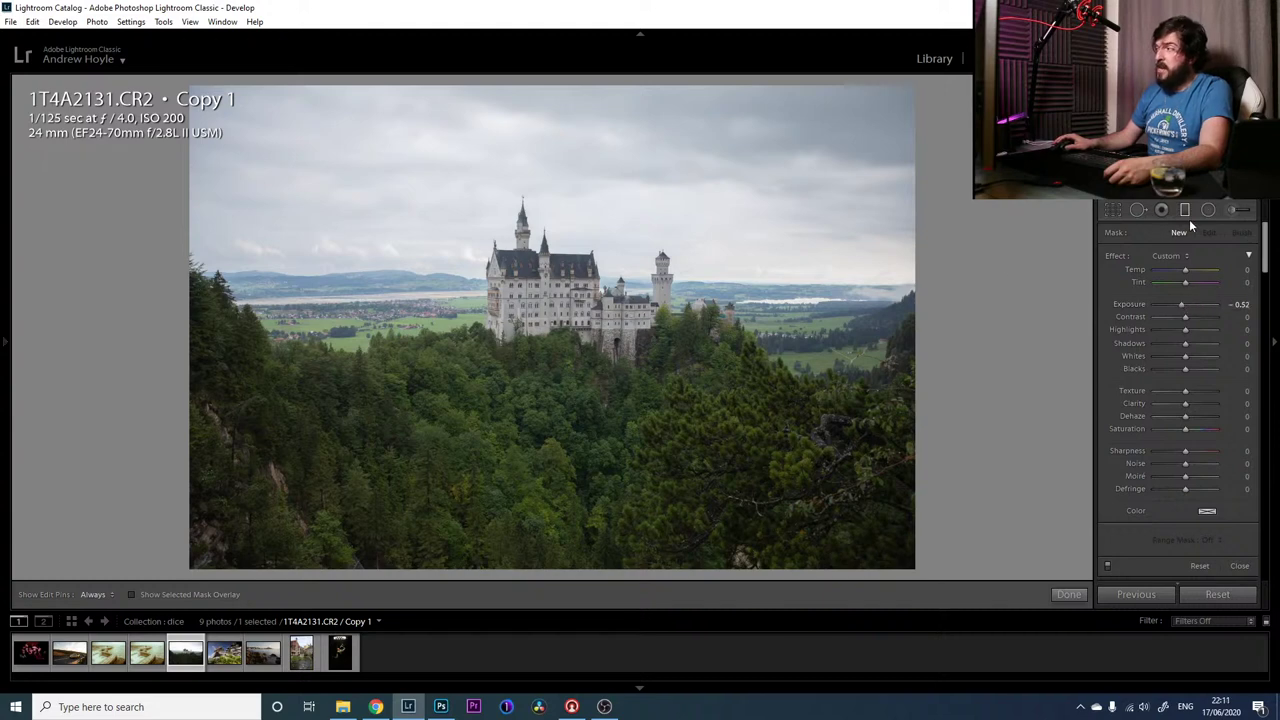
{"action": "left_click_drag", "start_coordinate": [576, 124], "coordinate": [571, 349]}
{"action": "left_click", "coordinate": [138, 597]}
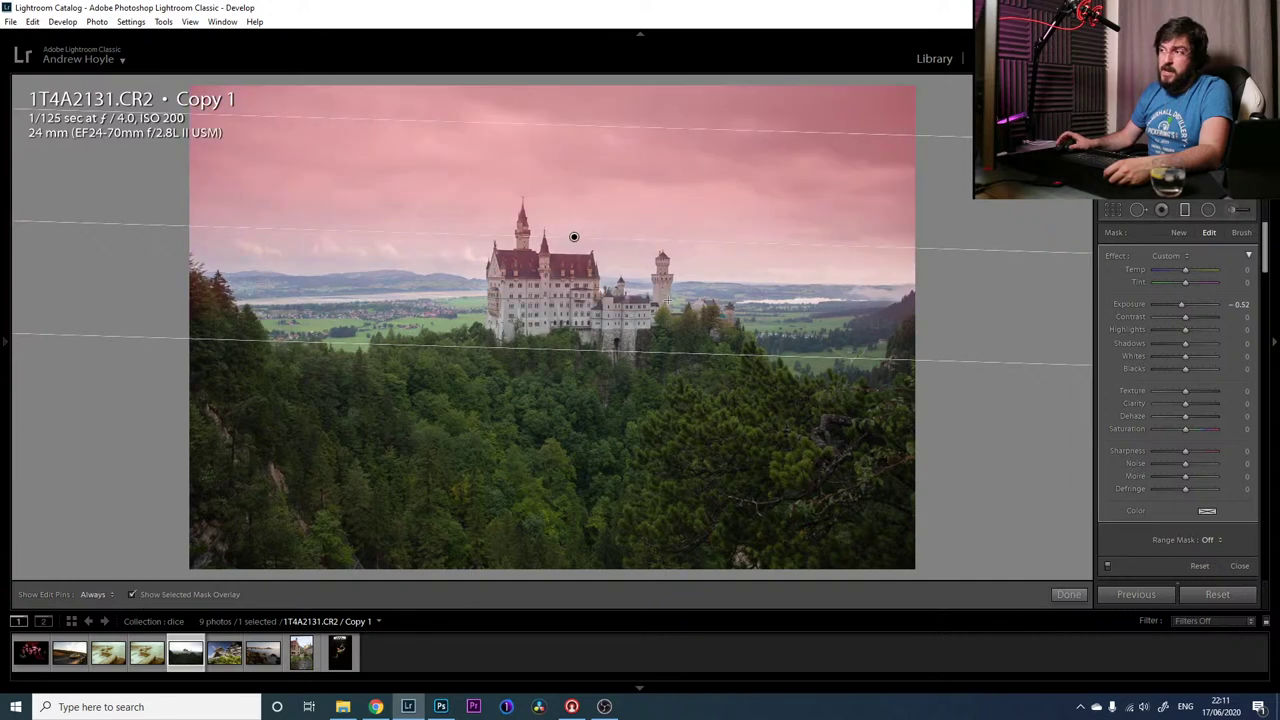
{"action": "left_click", "coordinate": [170, 598]}
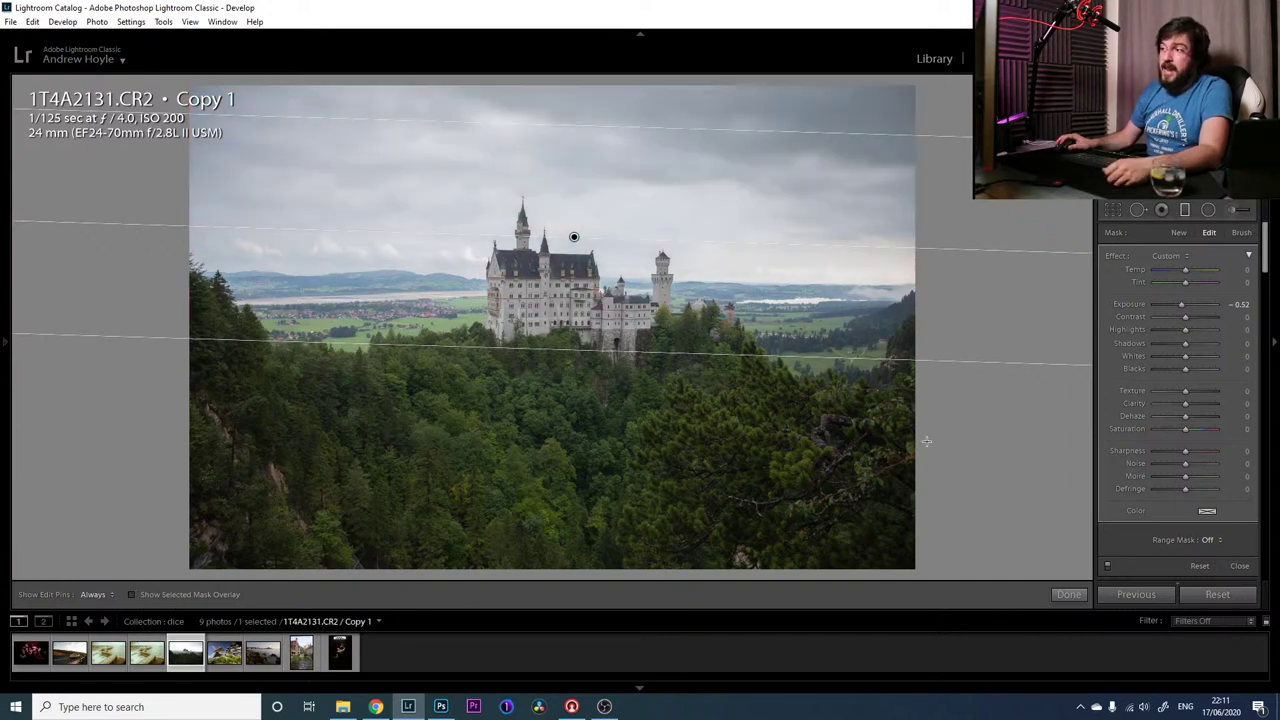
{"action": "left_click_drag", "start_coordinate": [1182, 308], "coordinate": [1246, 331]}
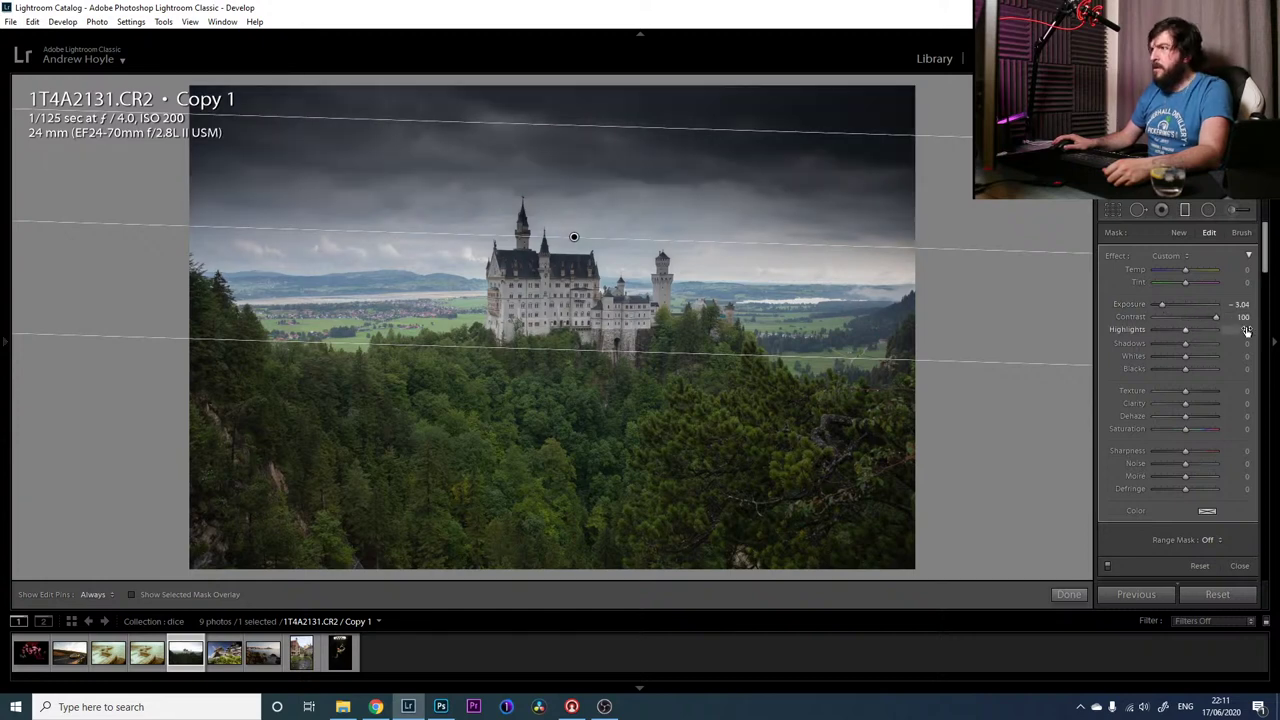
{"action": "left_click_drag", "start_coordinate": [1187, 403], "coordinate": [1245, 408]}
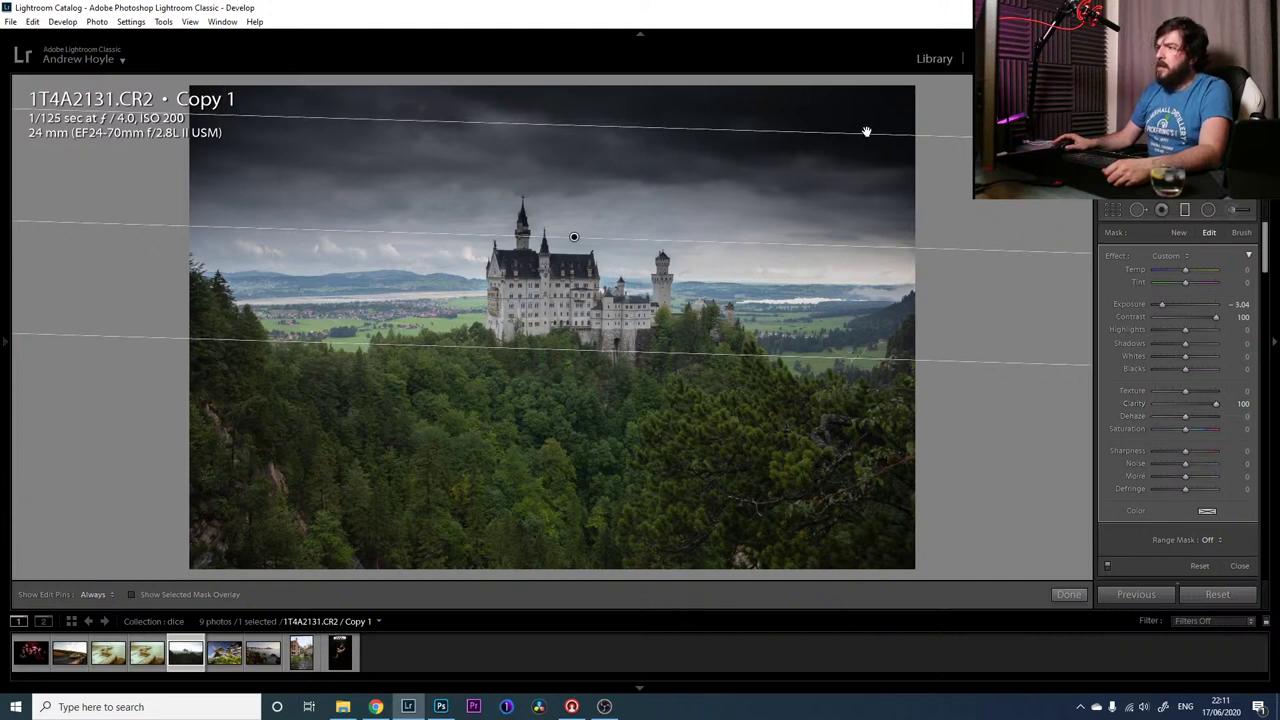
Delete the graduated filter from the sky and leave the graduated filter tool
{"action": "left_click", "coordinate": [1184, 211]}
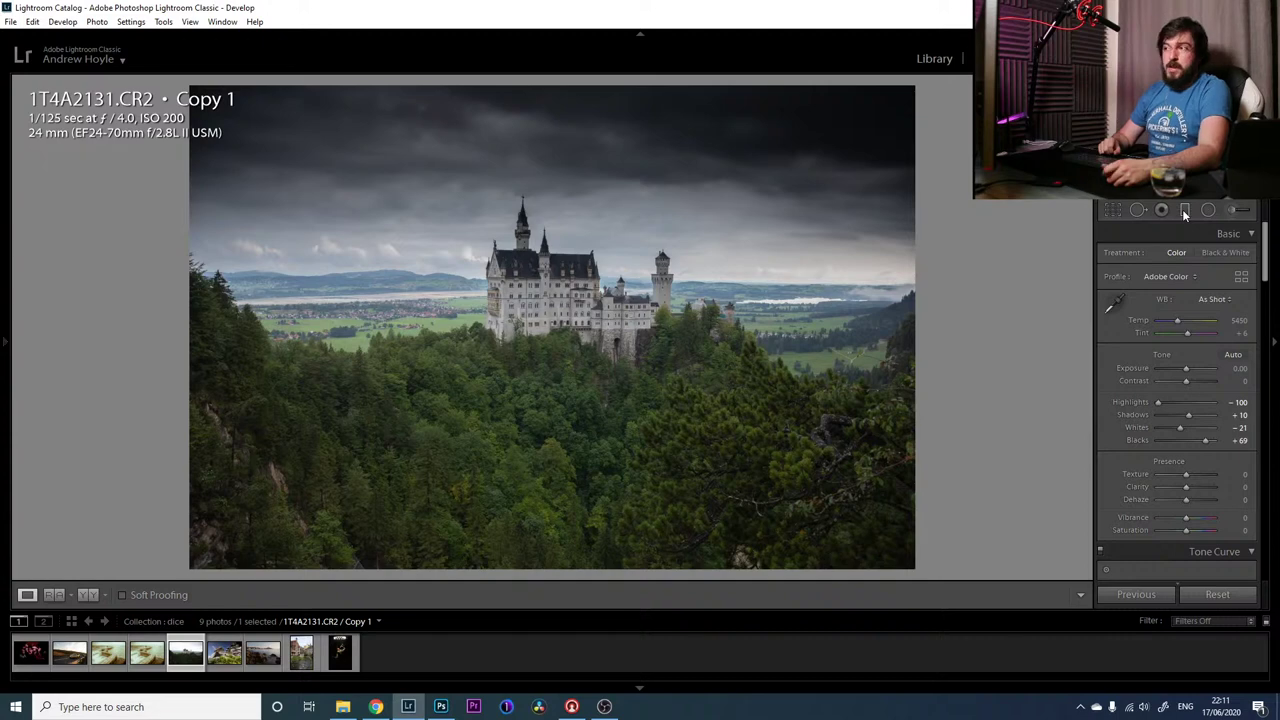
{"action": "left_click", "coordinate": [1183, 210]}
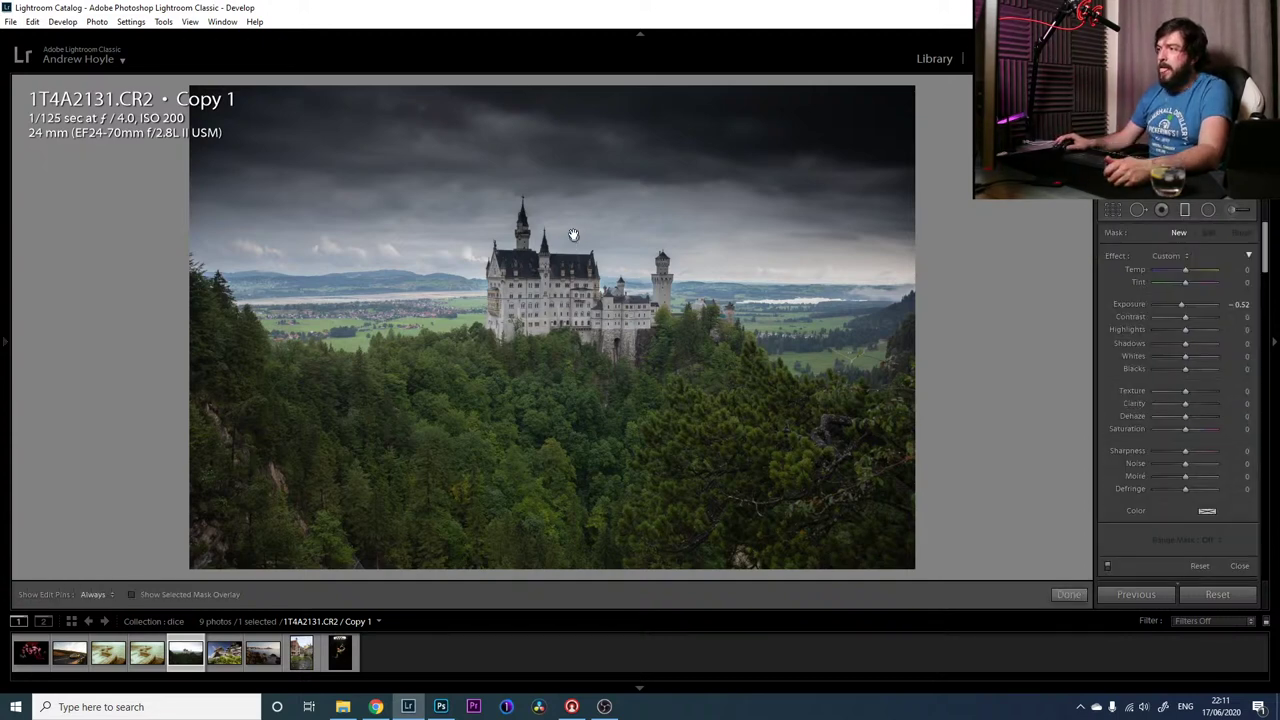
{"action": "left_click", "coordinate": [573, 234]}
{"action": "key", "text": "Delete"}
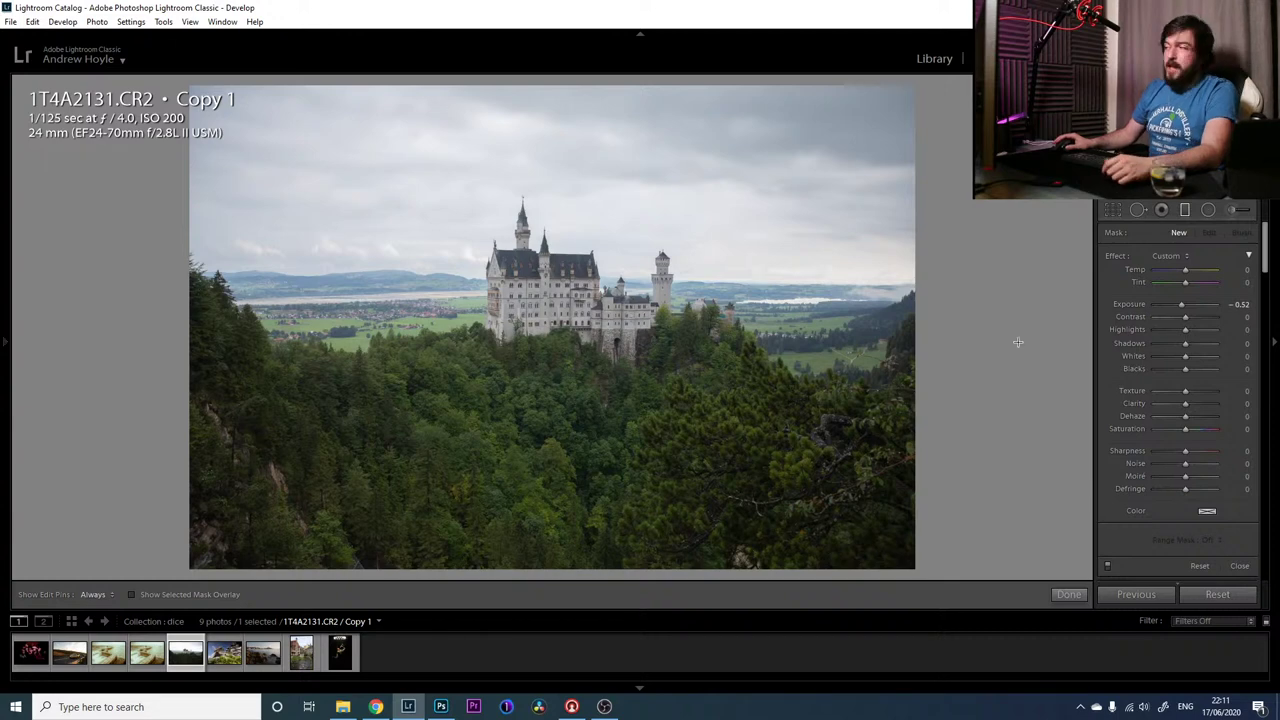
{"action": "left_click", "coordinate": [1185, 210]}
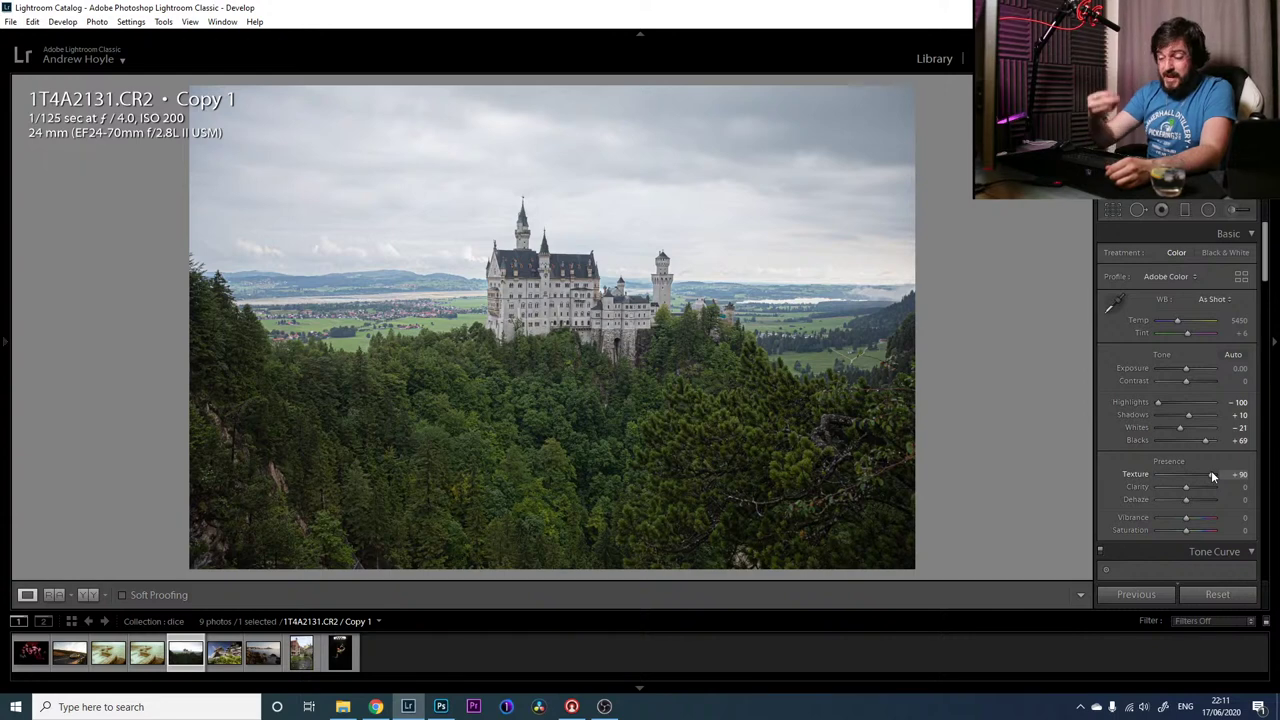
Set the photo's Texture to +90, Clarity to +69 and Dehaze to -100
{"action": "left_click_drag", "start_coordinate": [1198, 486], "coordinate": [1203, 488]}
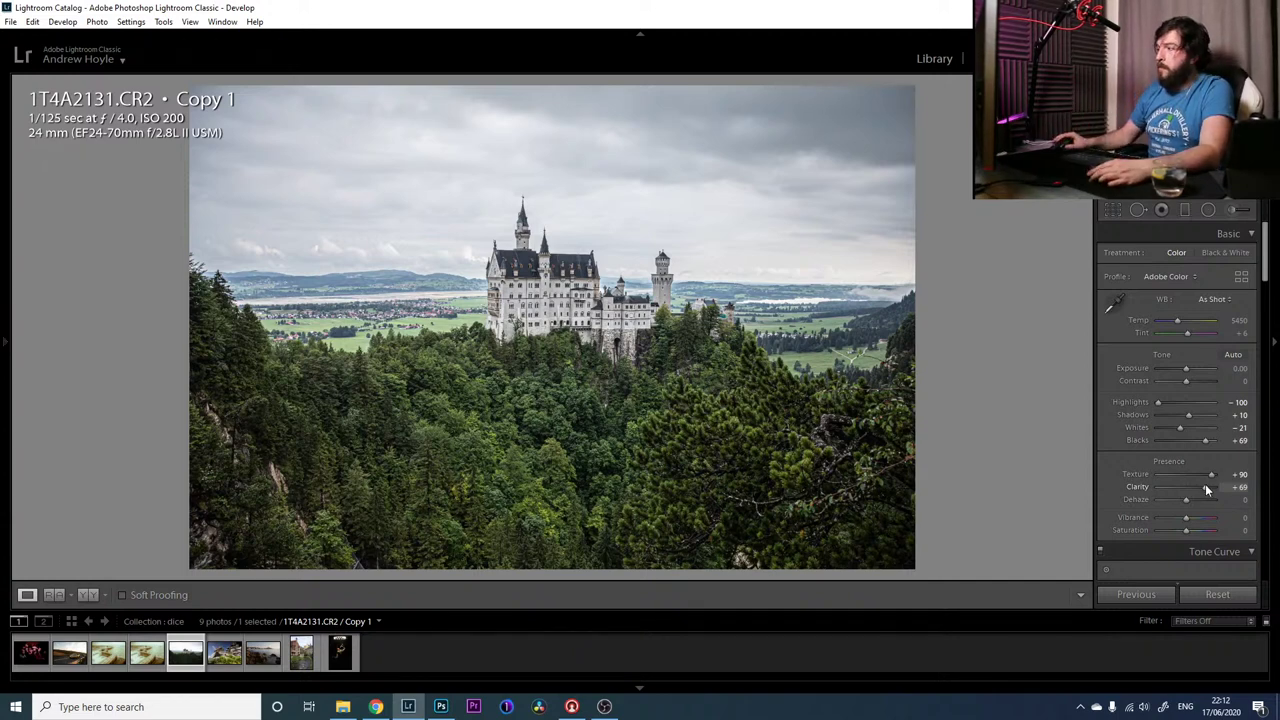
{"action": "left_click_drag", "start_coordinate": [1188, 499], "coordinate": [1121, 501]}
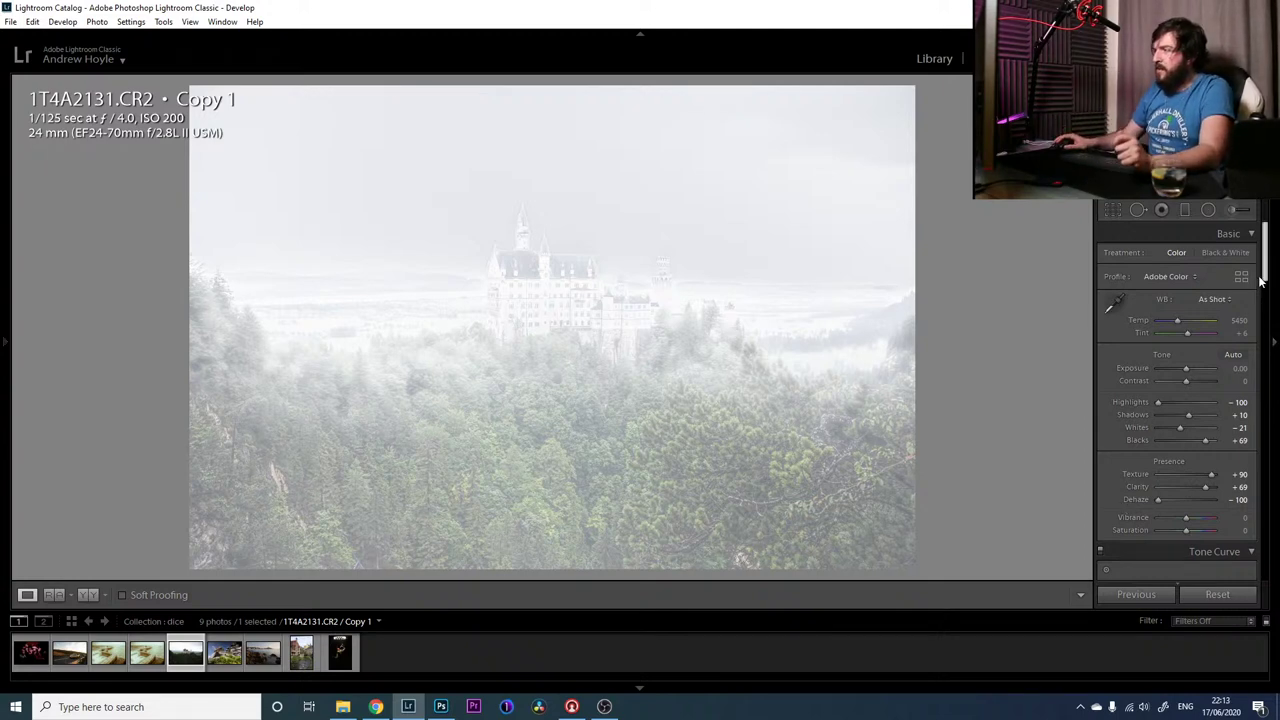
Adjust the tone curve regions to Highlights +73, Lights -30, Darks +59 and Shadows +59
{"action": "left_click_drag", "start_coordinate": [1265, 276], "coordinate": [1268, 340]}
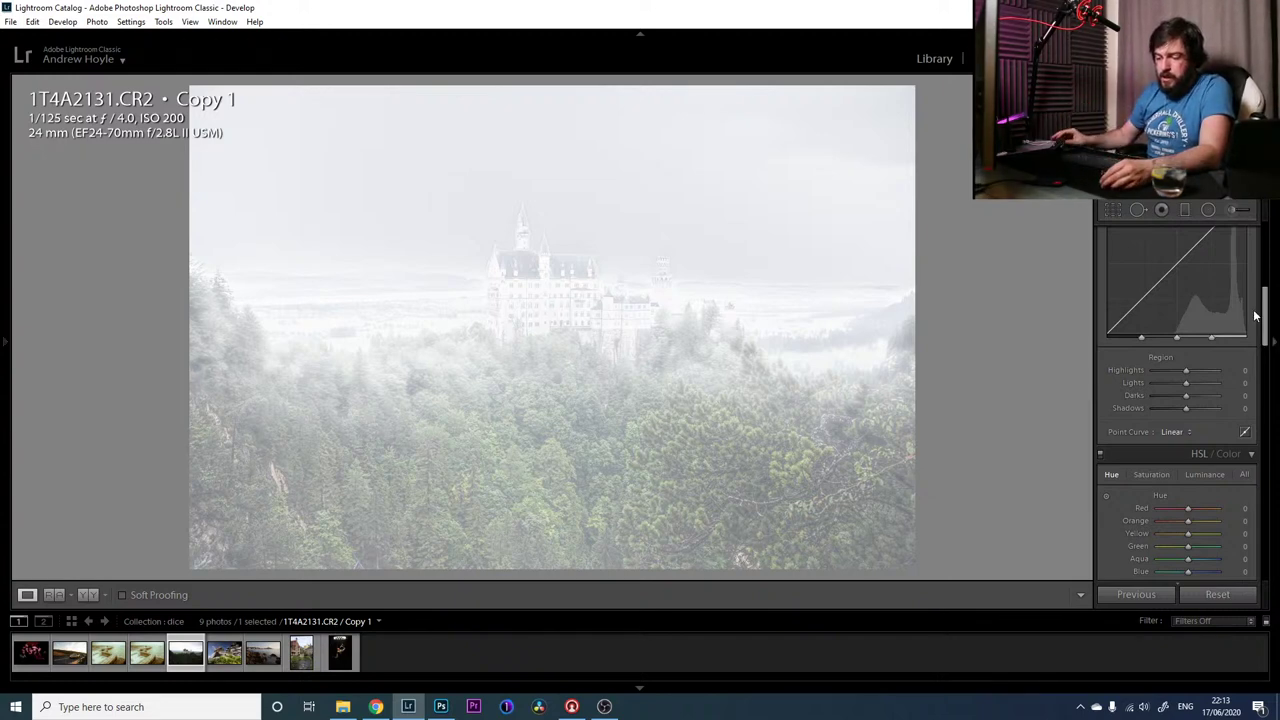
{"action": "left_click", "coordinate": [1210, 371]}
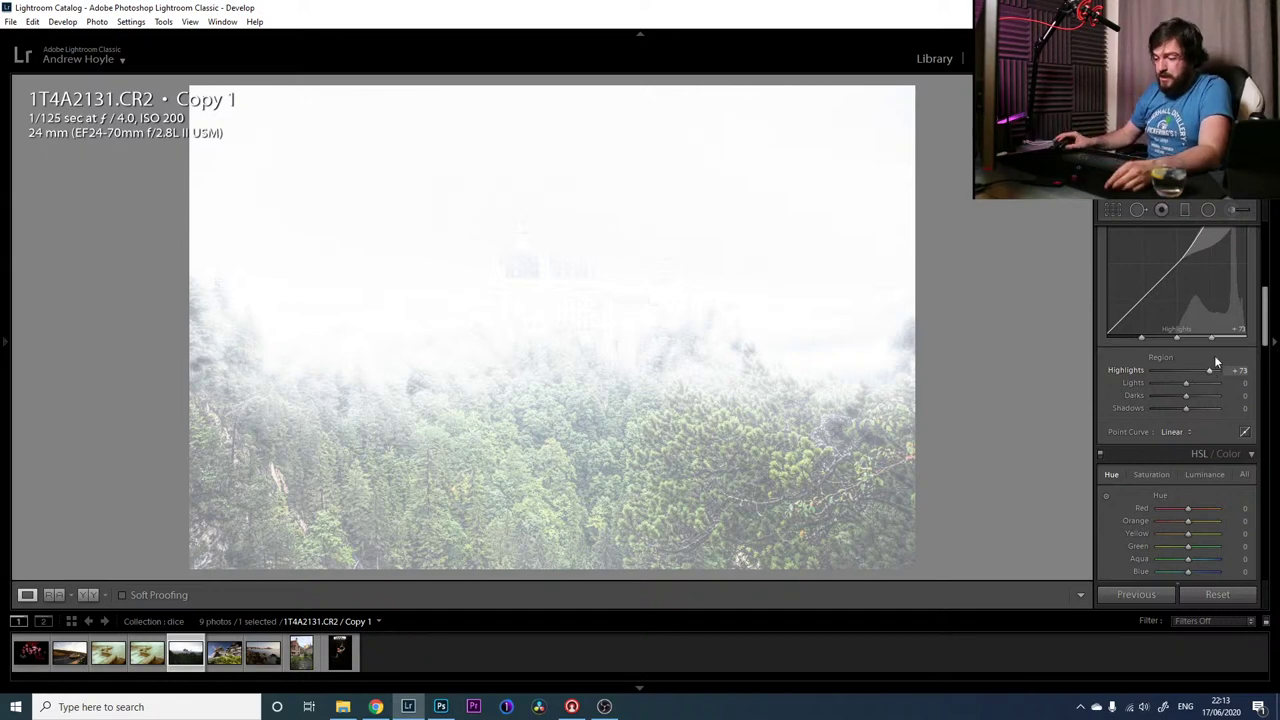
{"action": "left_click", "coordinate": [1176, 383]}
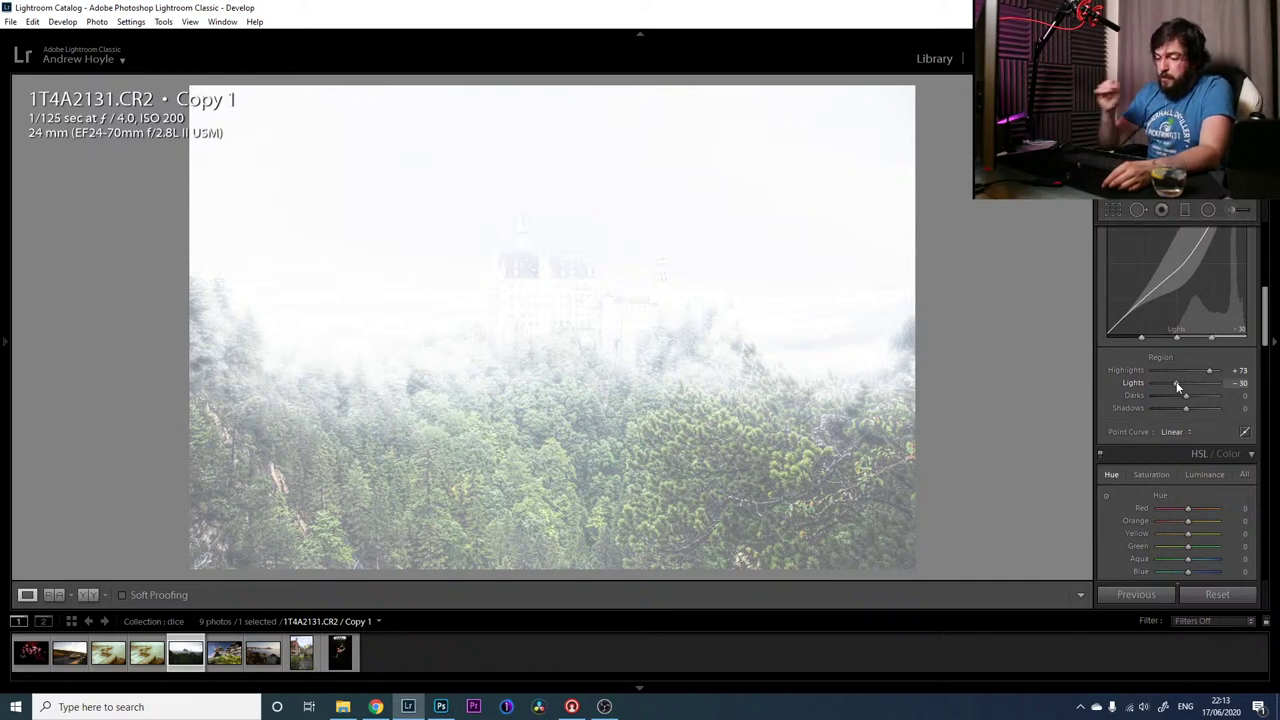
{"action": "left_click", "coordinate": [1208, 395]}
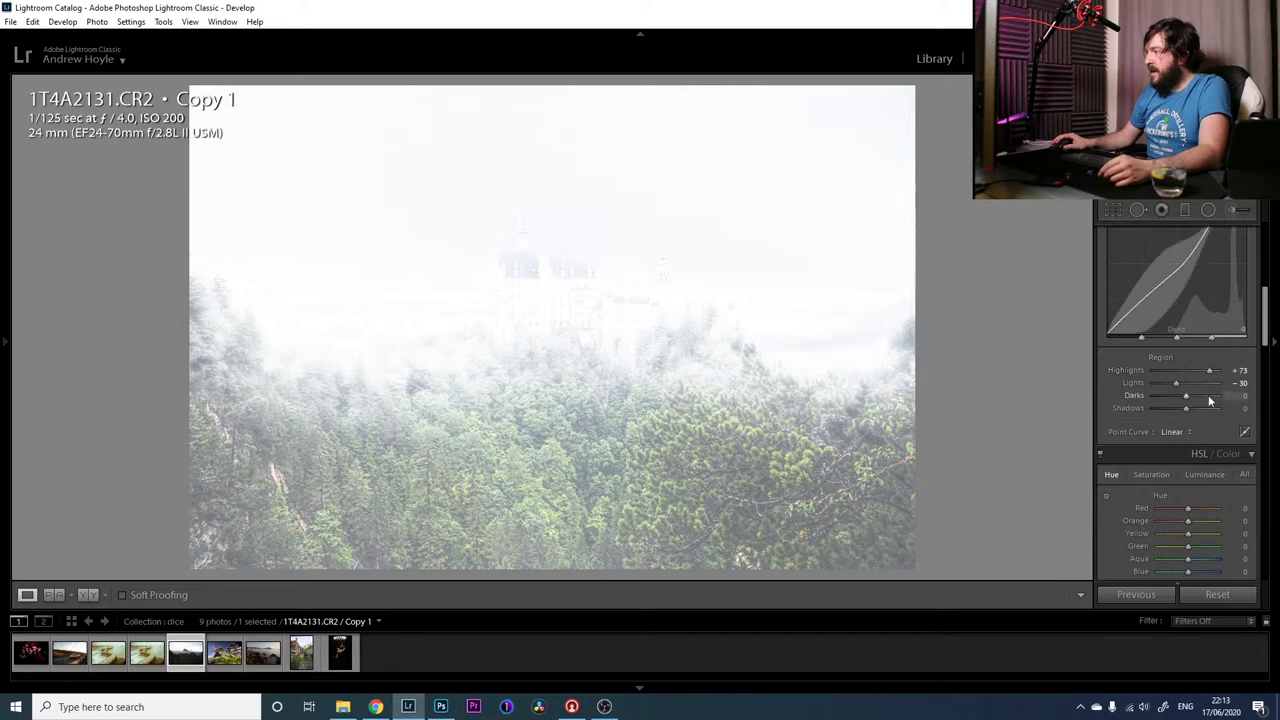
{"action": "left_click_drag", "start_coordinate": [1208, 395], "coordinate": [1204, 394]}
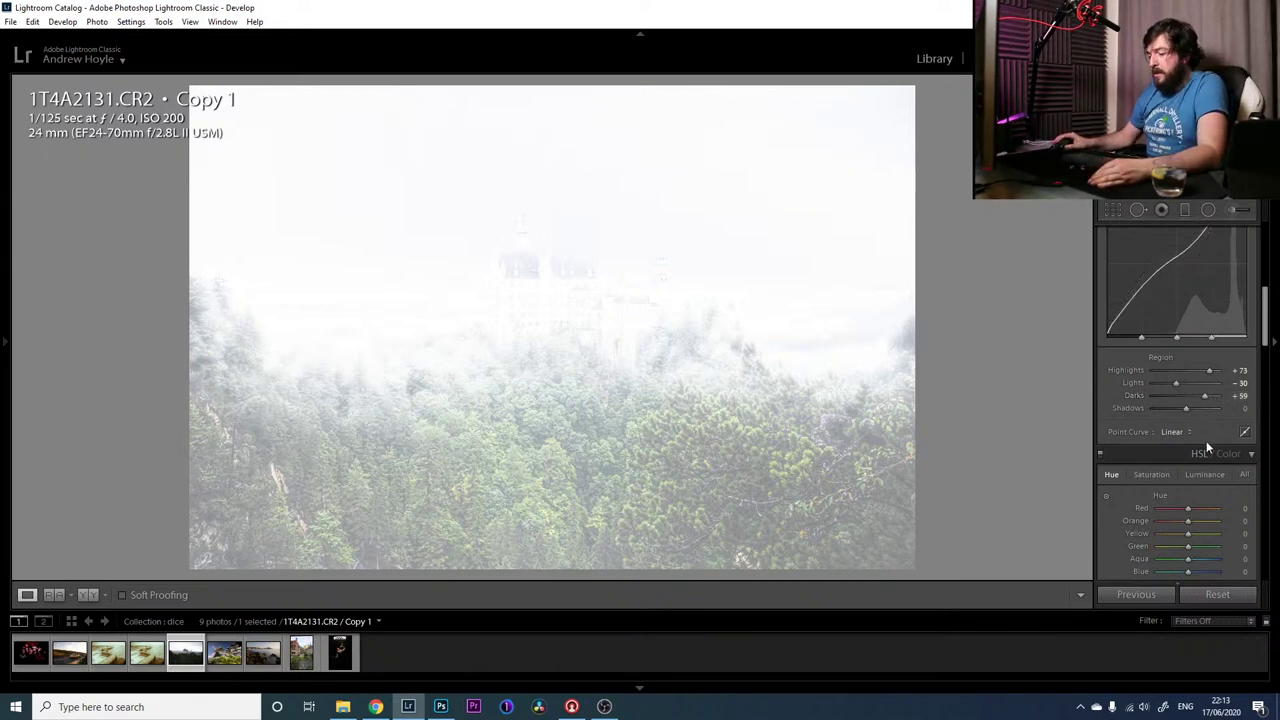
{"action": "left_click_drag", "start_coordinate": [1220, 411], "coordinate": [1207, 406]}
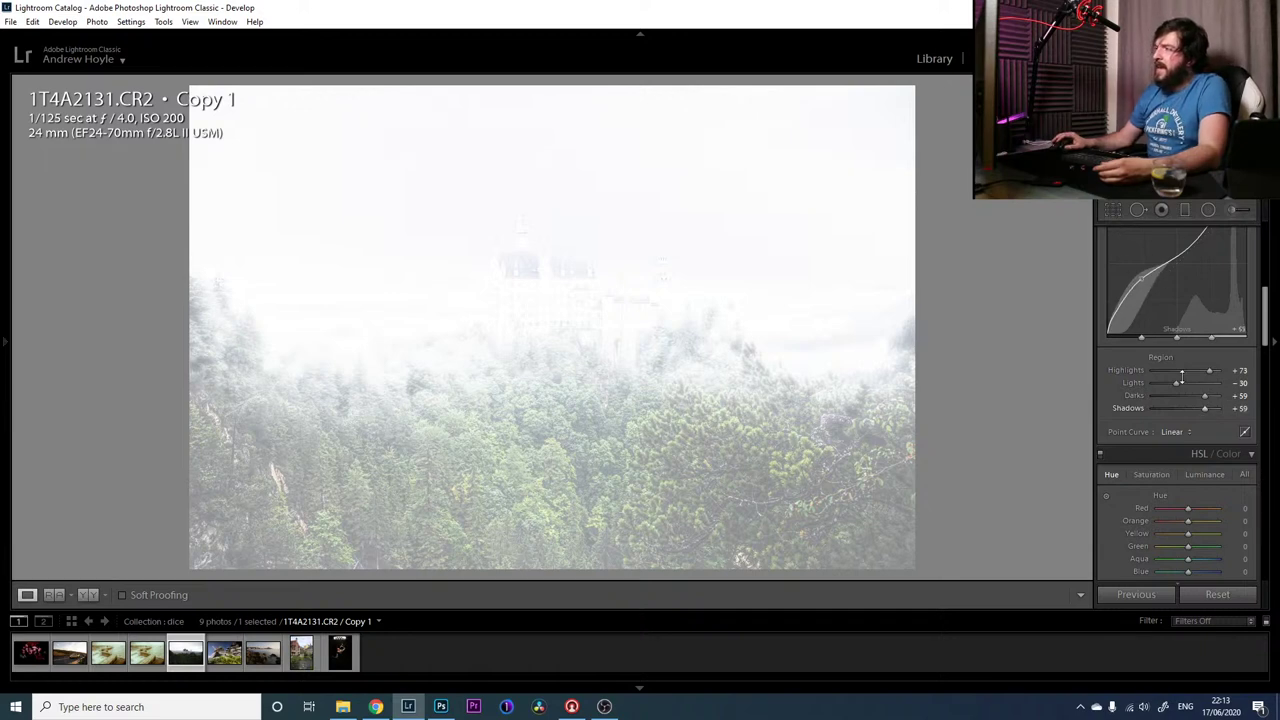
Reset the photo's Dehaze to 0
{"action": "left_click_drag", "start_coordinate": [1266, 330], "coordinate": [1266, 288]}
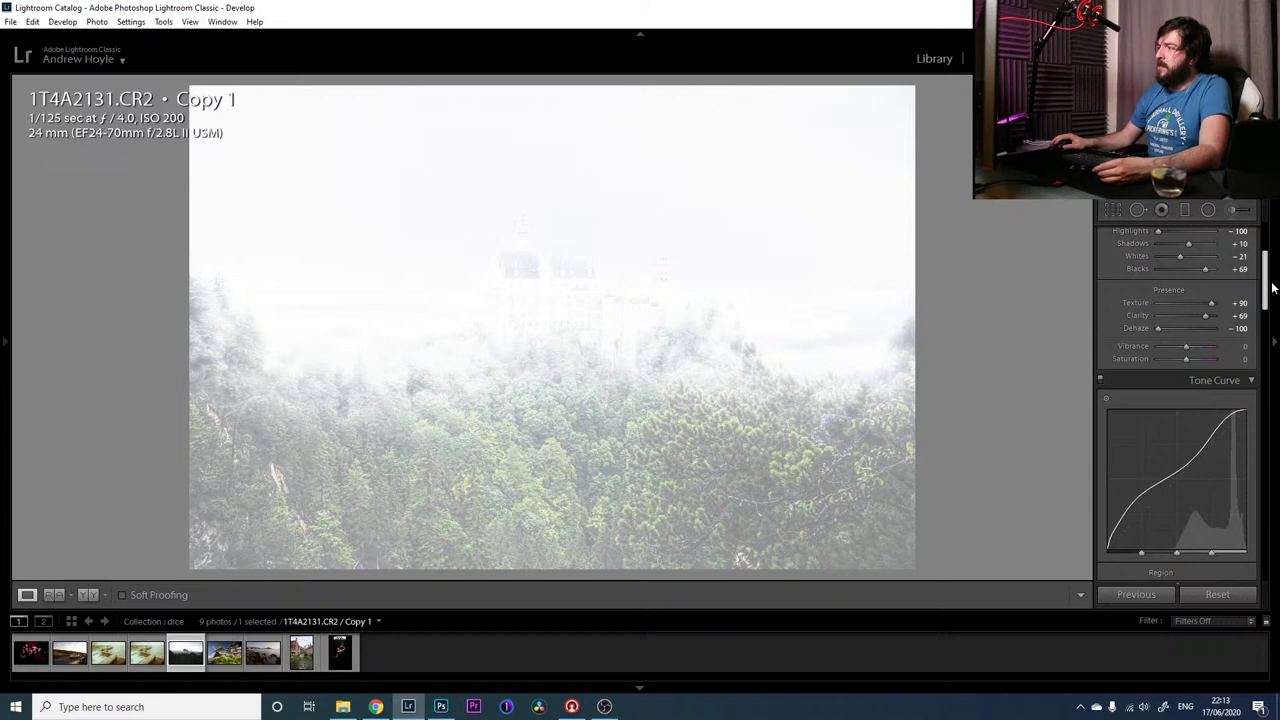
{"action": "double_click", "coordinate": [1138, 326]}
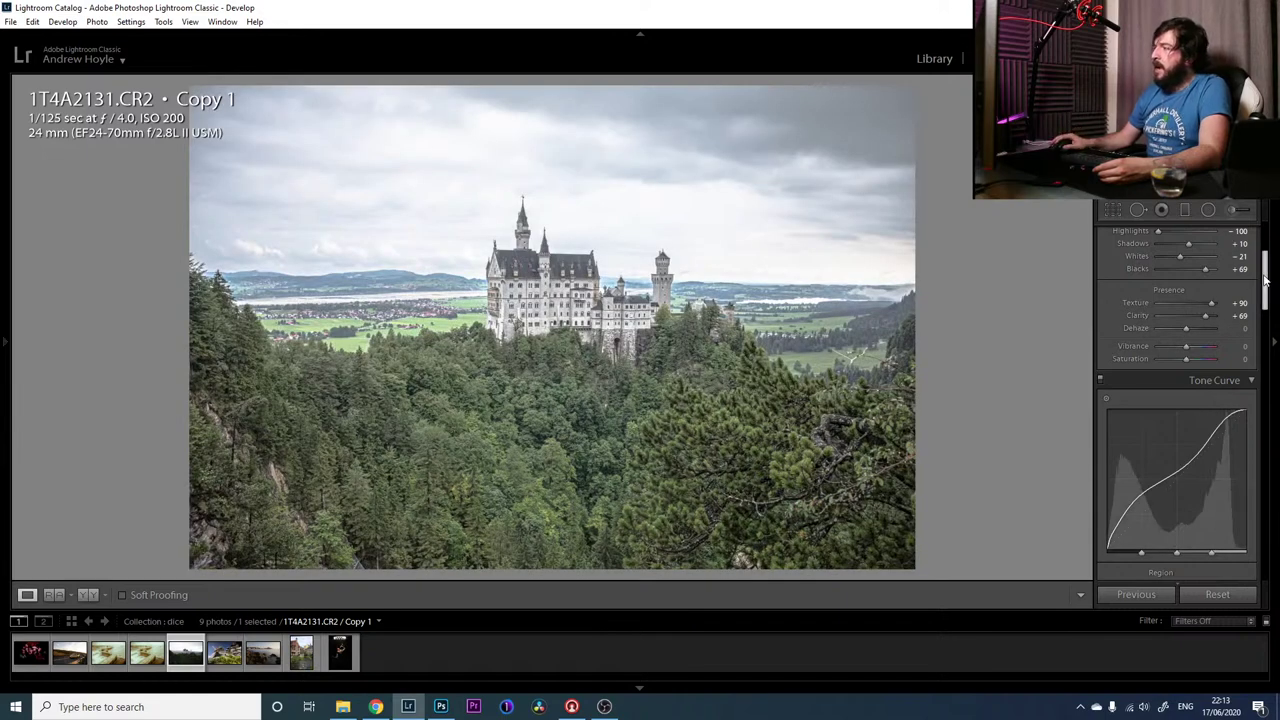
Shift the HSL hues to Yellow -100, Green -71, Aqua +100, Blue -53, Purple +64 and Magenta +100
{"action": "left_click_drag", "start_coordinate": [1264, 278], "coordinate": [1268, 340]}
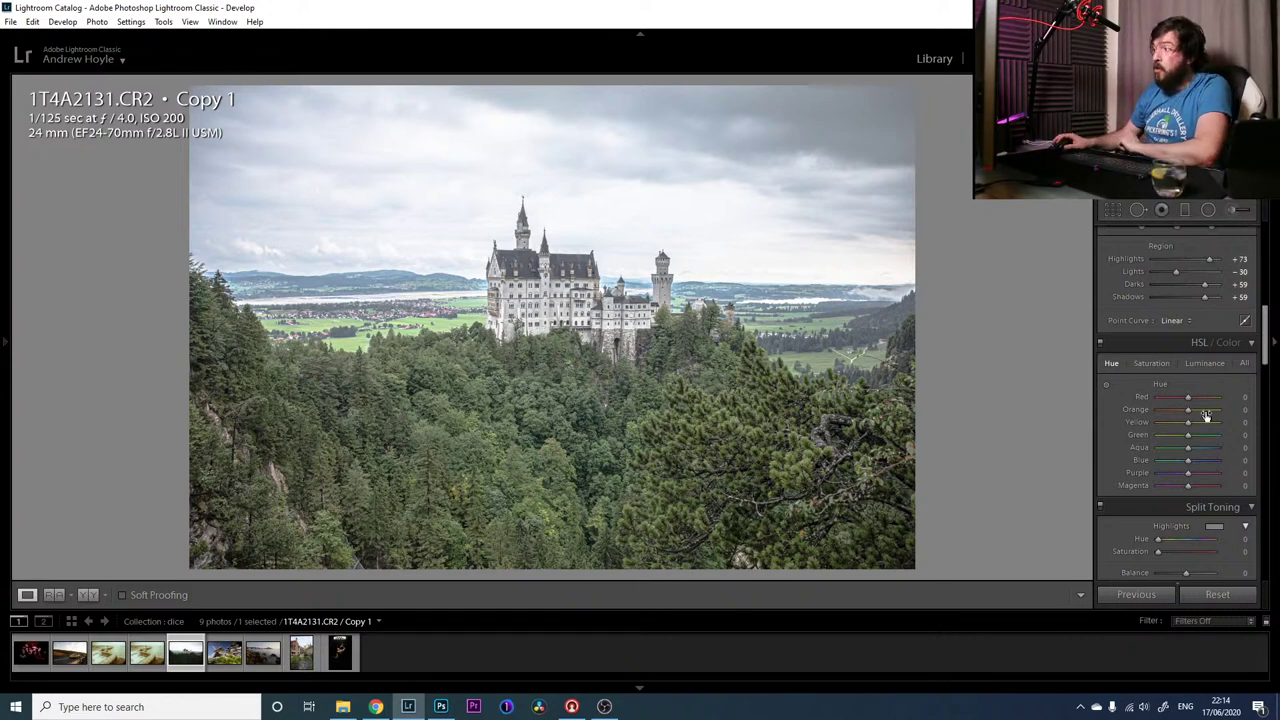
{"action": "left_click_drag", "start_coordinate": [1190, 424], "coordinate": [1122, 428]}
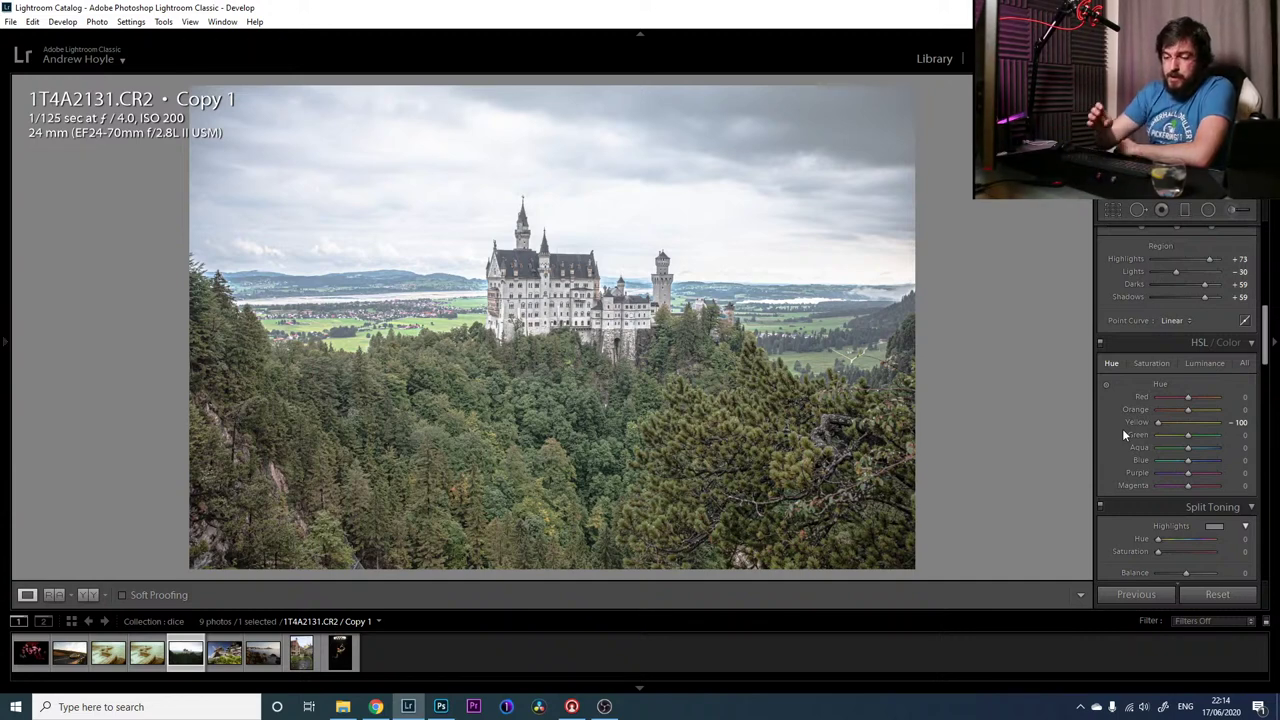
{"action": "left_click", "coordinate": [1168, 436]}
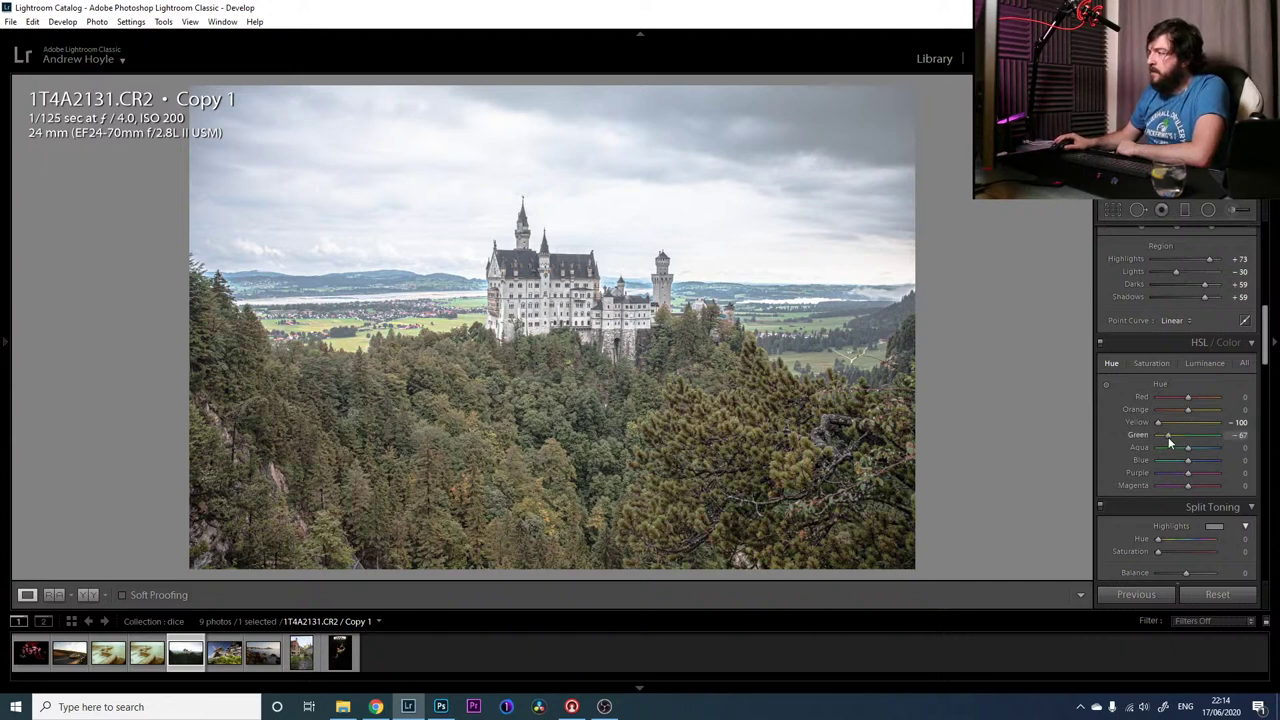
{"action": "left_click_drag", "start_coordinate": [1168, 437], "coordinate": [1166, 436]}
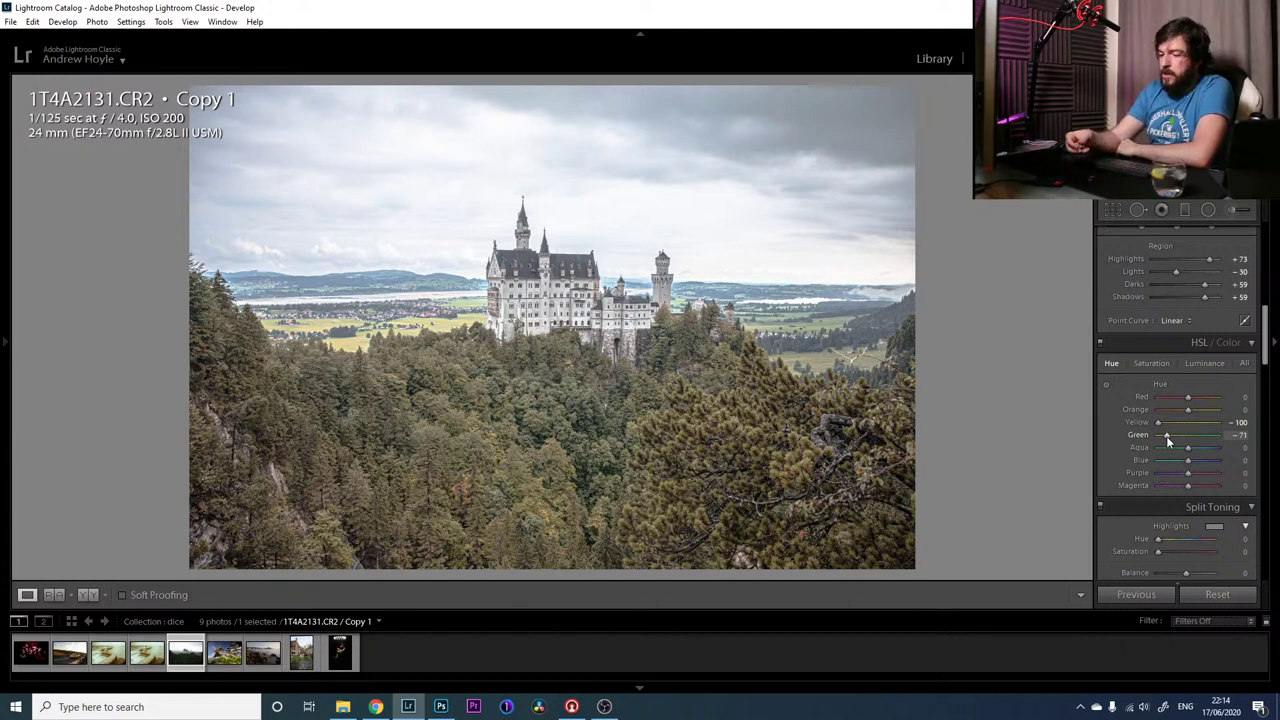
{"action": "left_click_drag", "start_coordinate": [1188, 447], "coordinate": [1276, 456]}
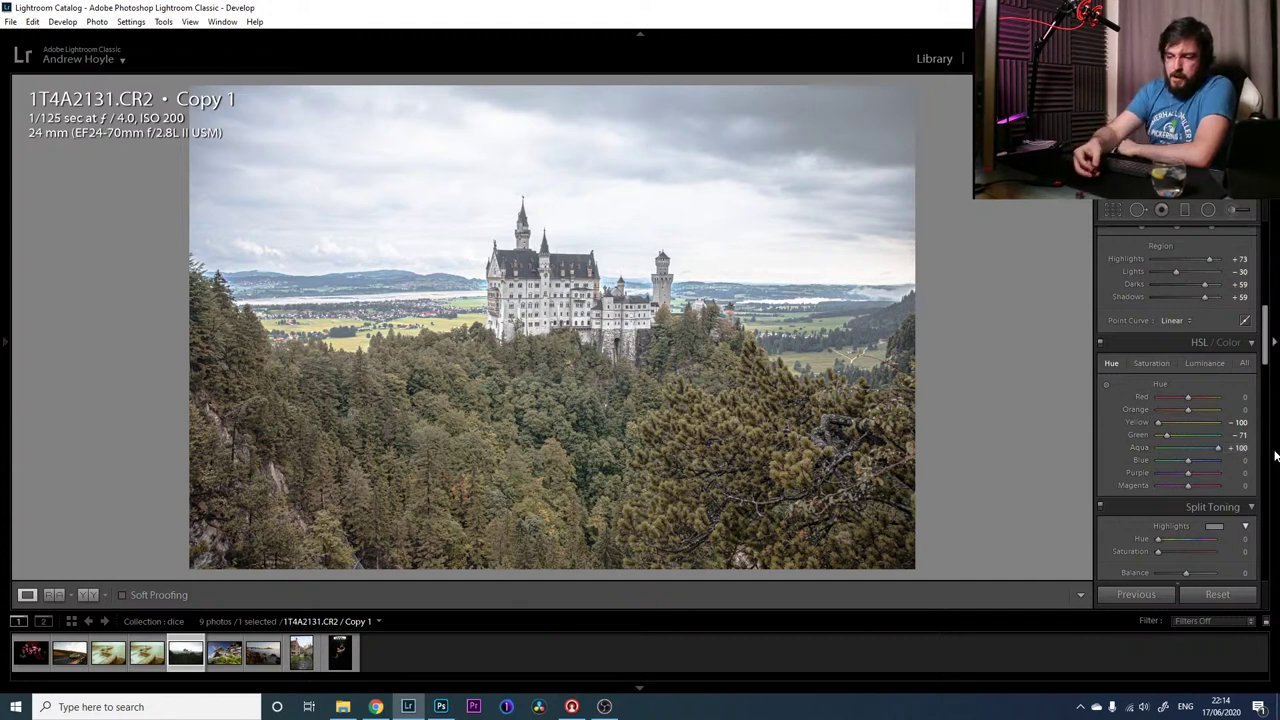
{"action": "left_click_drag", "start_coordinate": [1188, 460], "coordinate": [1174, 462]}
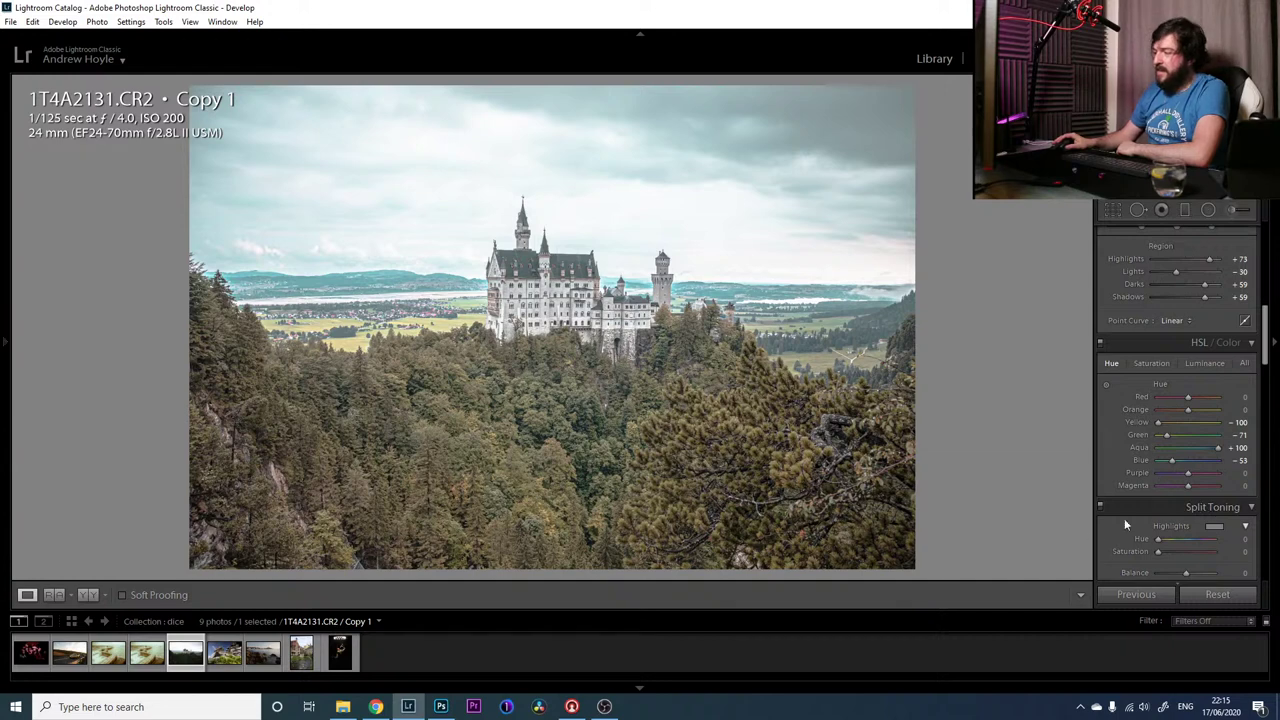
{"action": "mouse_move", "coordinate": [1187, 472]}
{"action": "left_mouse_down"}
{"action": "mouse_move", "coordinate": [1158, 472]}
{"action": "mouse_move", "coordinate": [1203, 485]}
{"action": "left_mouse_up"}
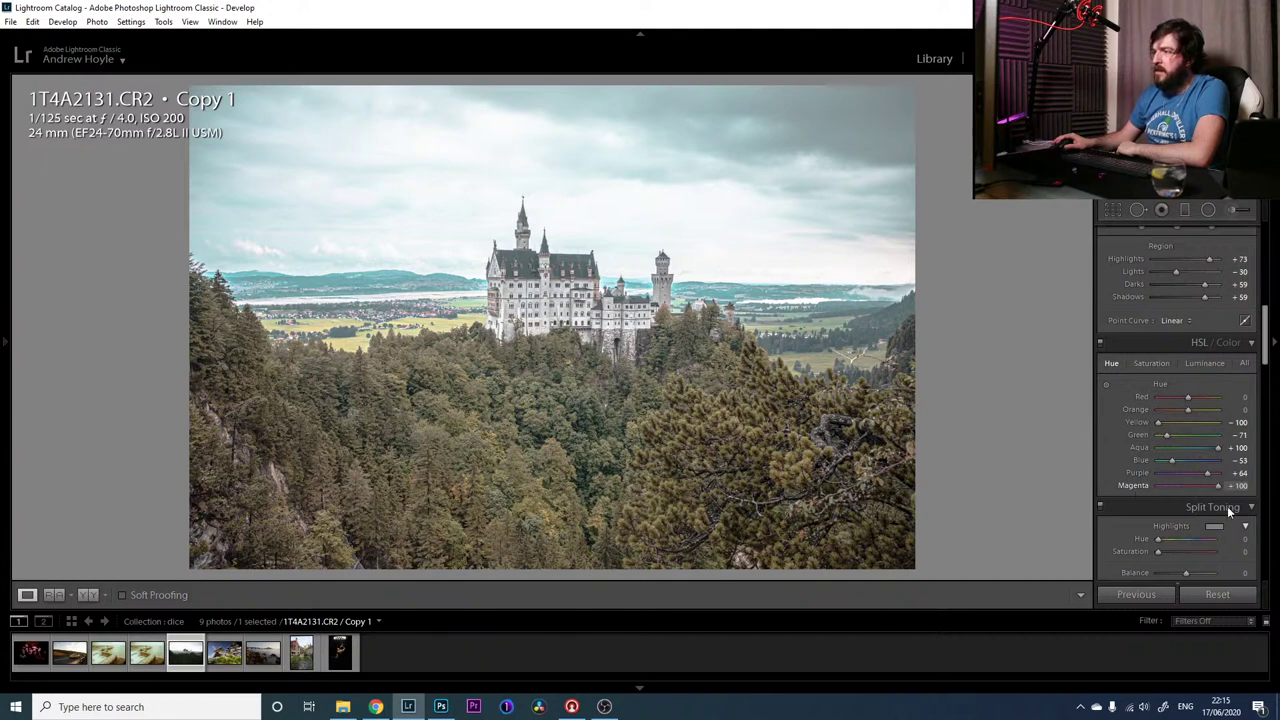
Set the HSL luminance of Orange to +42 and Yellow to -82
{"action": "left_click", "coordinate": [1209, 364]}
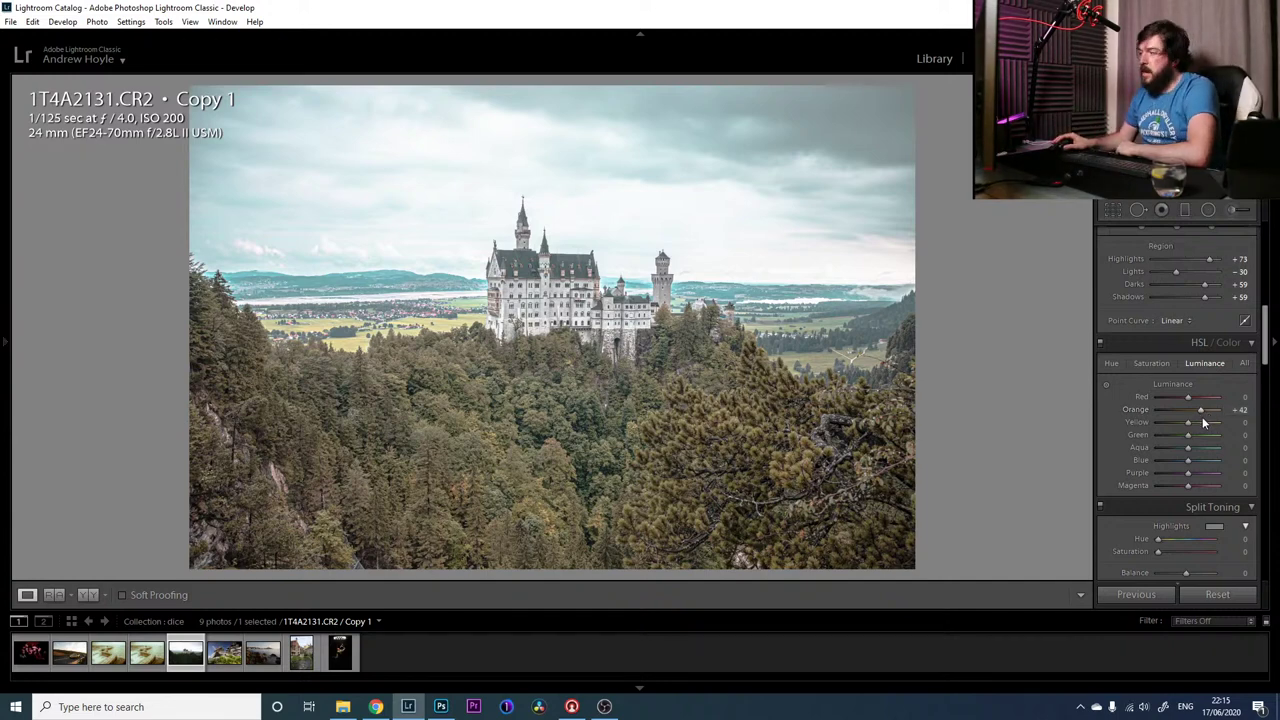
{"action": "left_click_drag", "start_coordinate": [1188, 424], "coordinate": [1165, 424]}
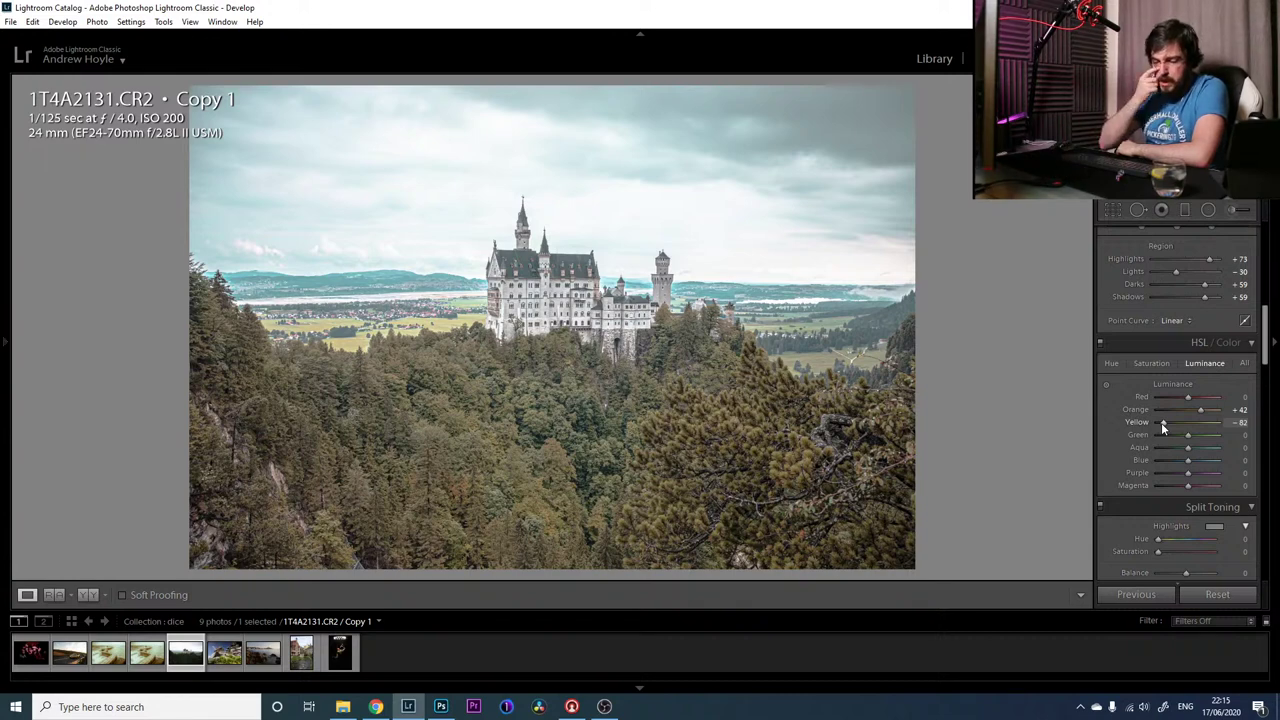
Set the HSL luminance of Green to -42, Aqua to +100 and Blue to +60
{"action": "left_click", "coordinate": [1171, 430]}
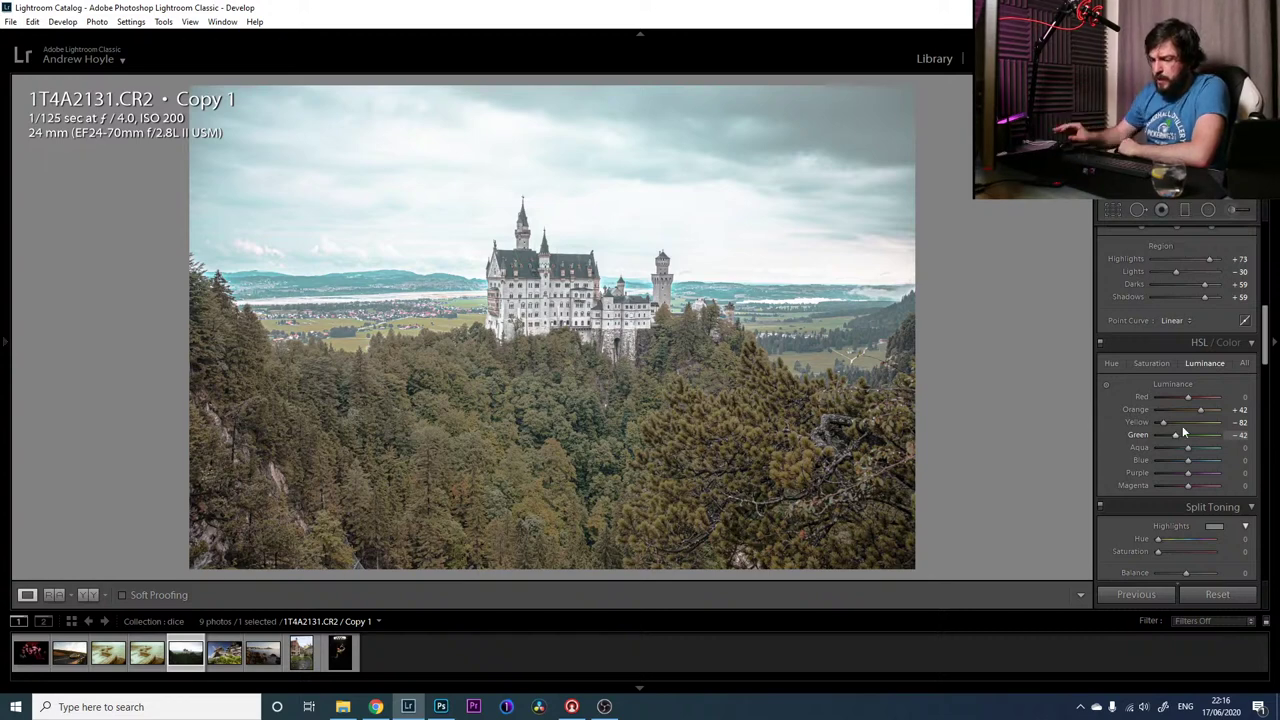
{"action": "left_click_drag", "start_coordinate": [1189, 447], "coordinate": [1254, 454]}
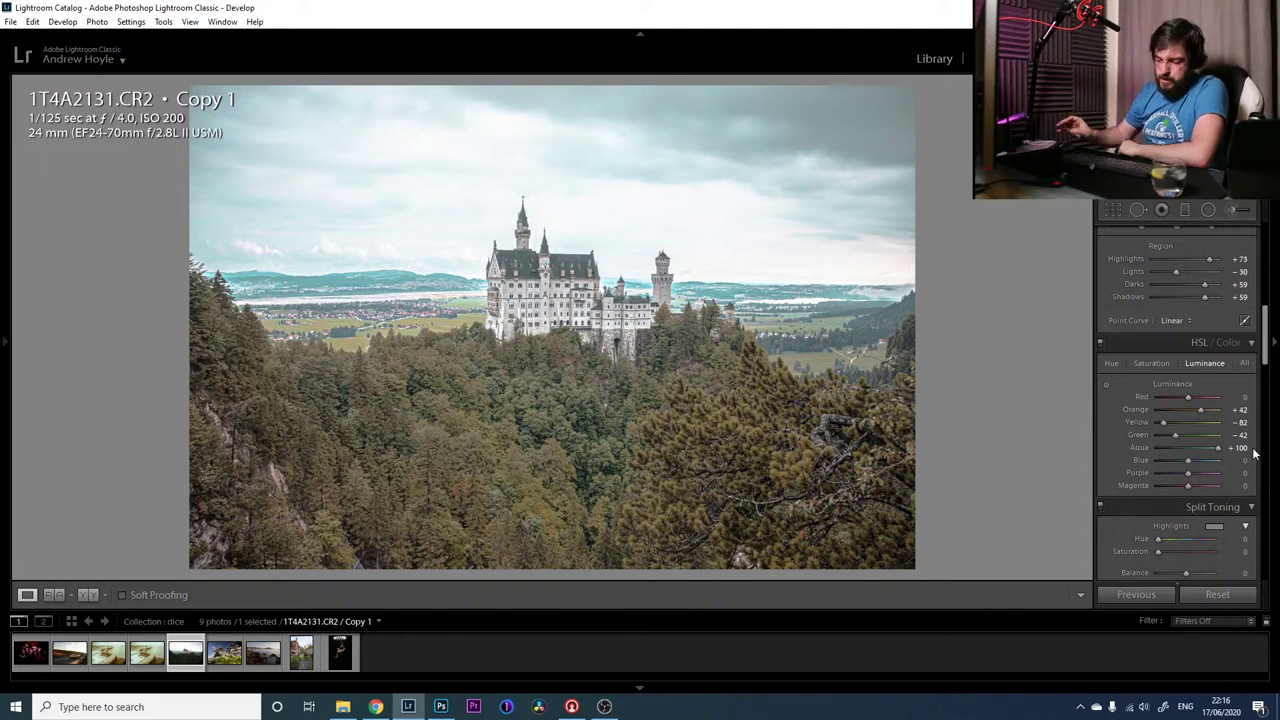
{"action": "left_click_drag", "start_coordinate": [1203, 459], "coordinate": [1207, 464]}
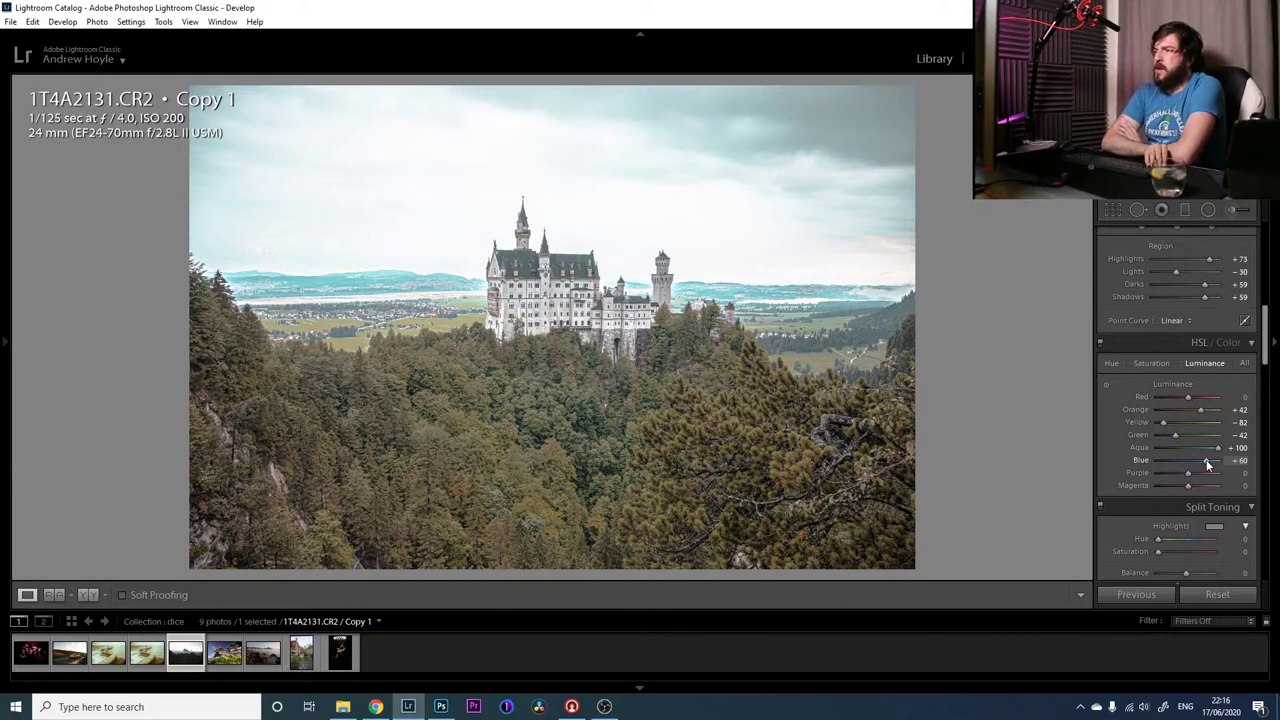
Compare the edited castle photo with its unedited original several times, ending on the edited version
{"action": "key", "text": "backslash"}
{"action": "key", "text": "backslash"}
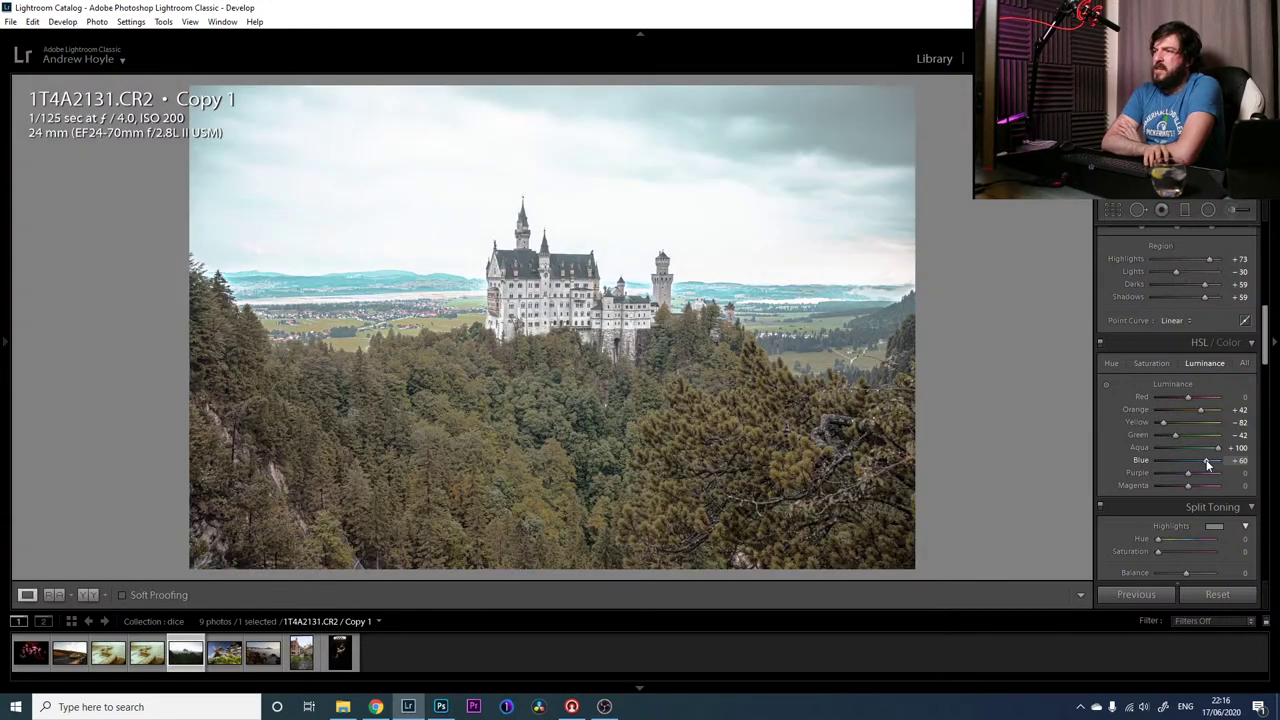
{"action": "key", "text": "backslash"}
{"action": "key", "text": "backslash"}
{"action": "key", "text": "backslash"}
{"action": "key", "text": "backslash"}
{"action": "key", "text": "backslash"}
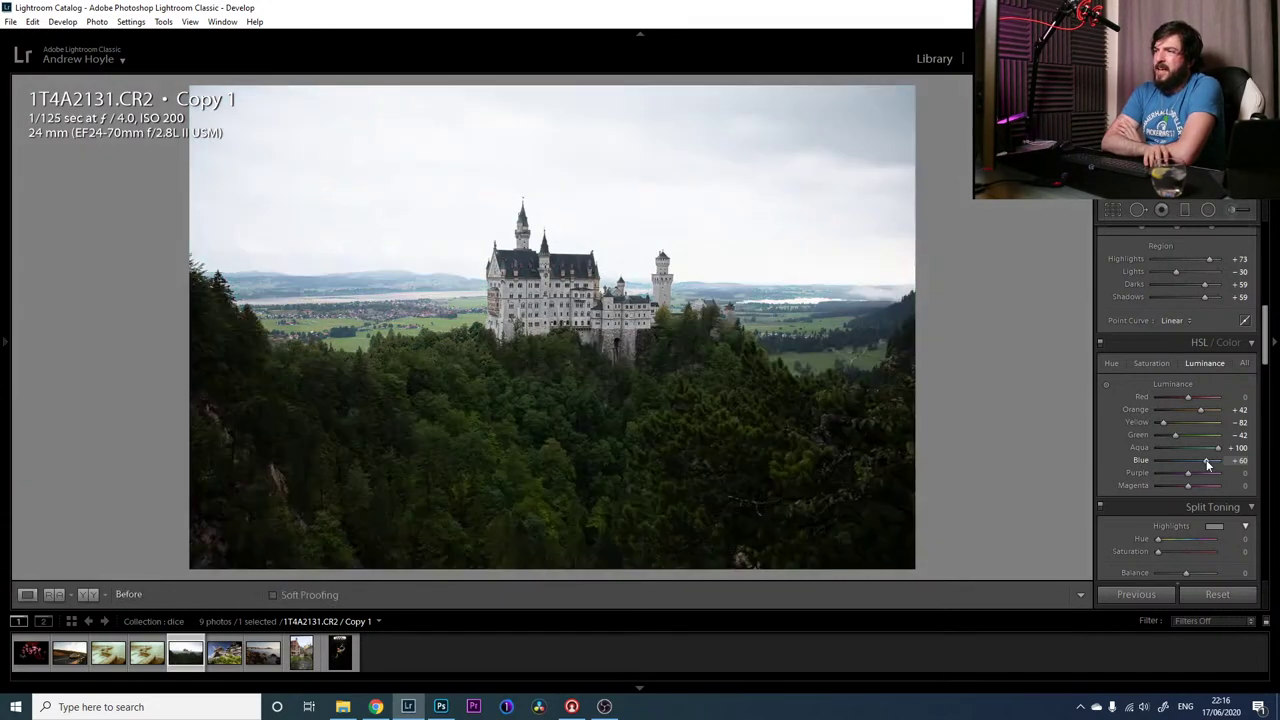
{"action": "key", "text": "backslash"}
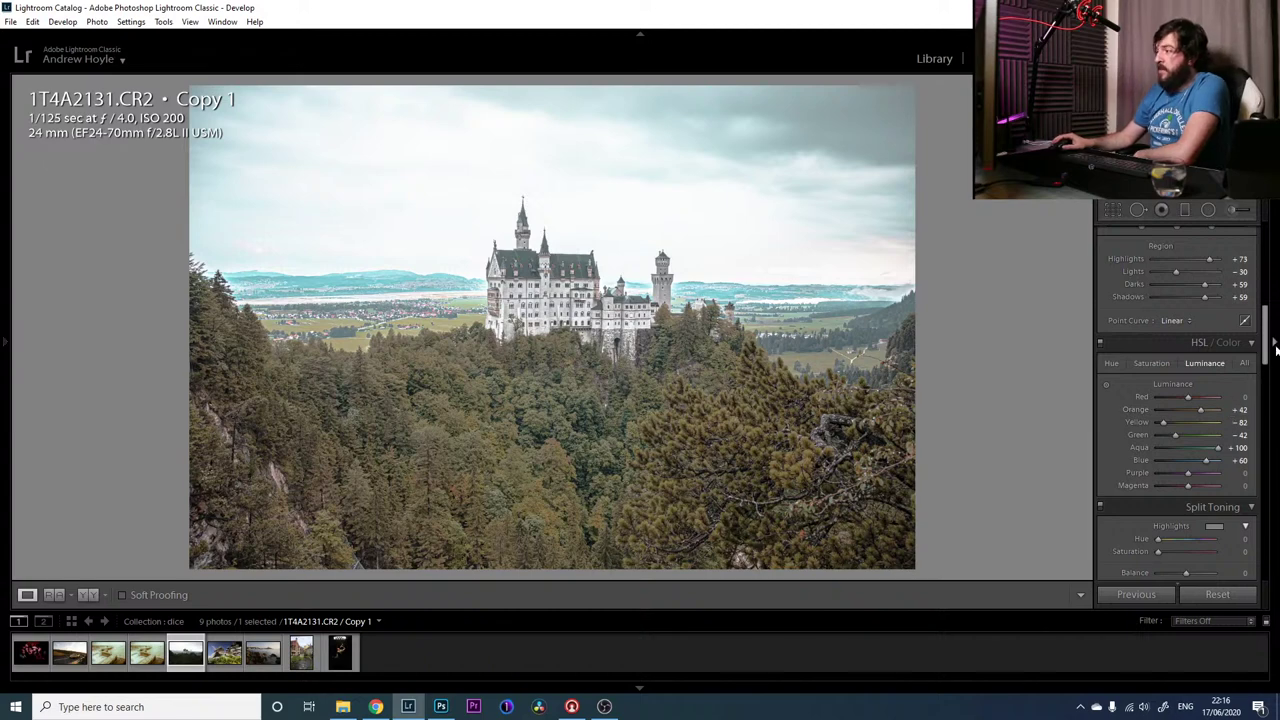
Set the camera calibration's Red Primary to Hue -31 and Saturation +88
{"action": "left_click_drag", "start_coordinate": [1265, 348], "coordinate": [1265, 370]}
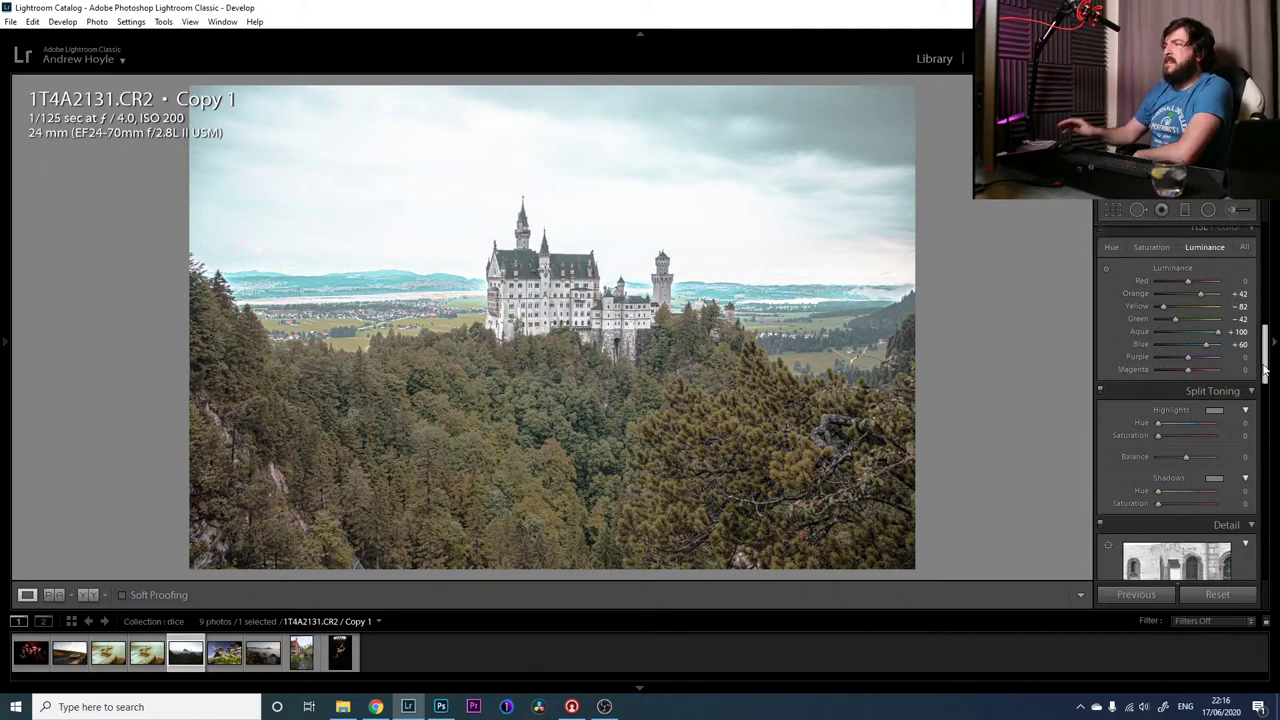
{"action": "left_click_drag", "start_coordinate": [1265, 370], "coordinate": [1275, 540]}
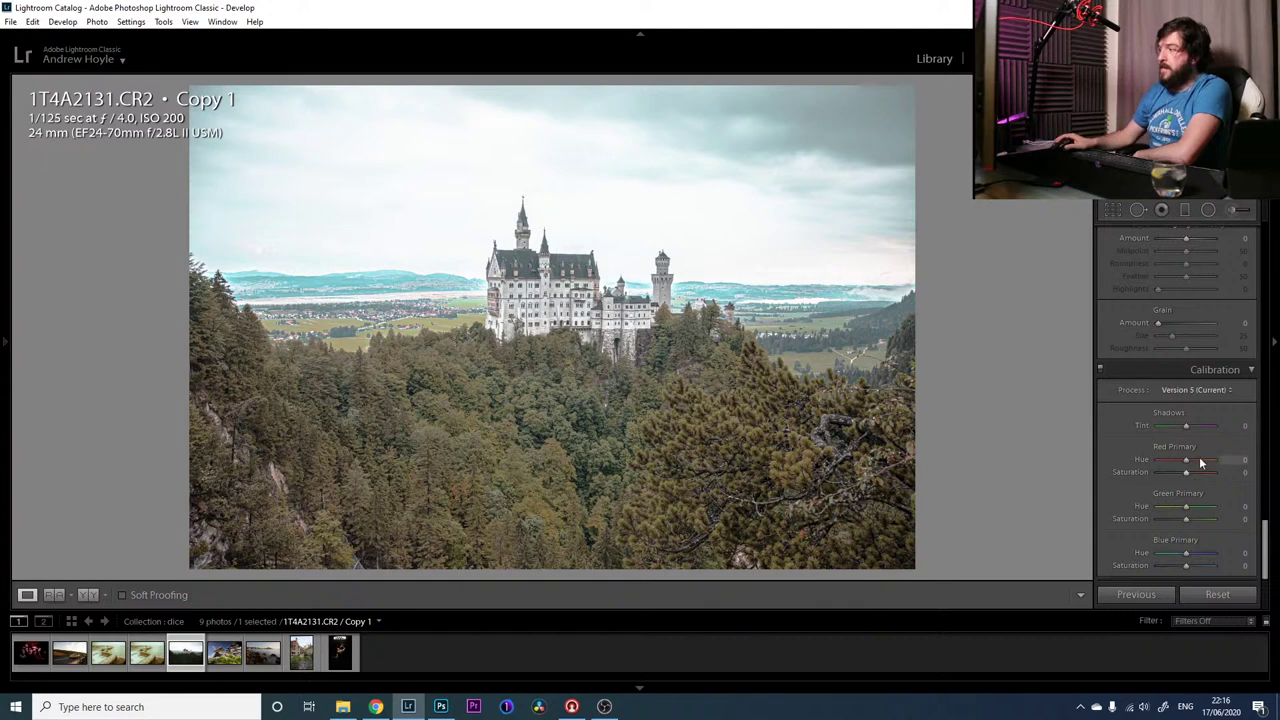
{"action": "left_click_drag", "start_coordinate": [1196, 460], "coordinate": [1177, 459]}
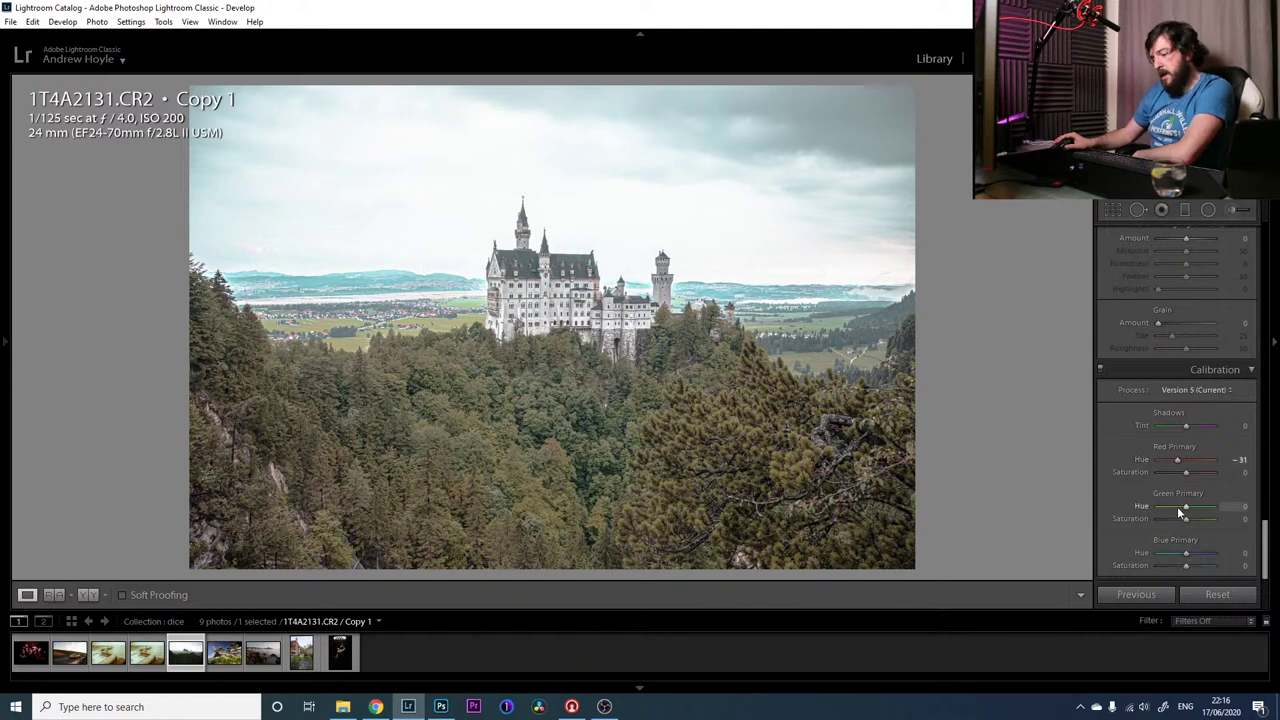
{"action": "left_click_drag", "start_coordinate": [1186, 472], "coordinate": [1213, 474]}
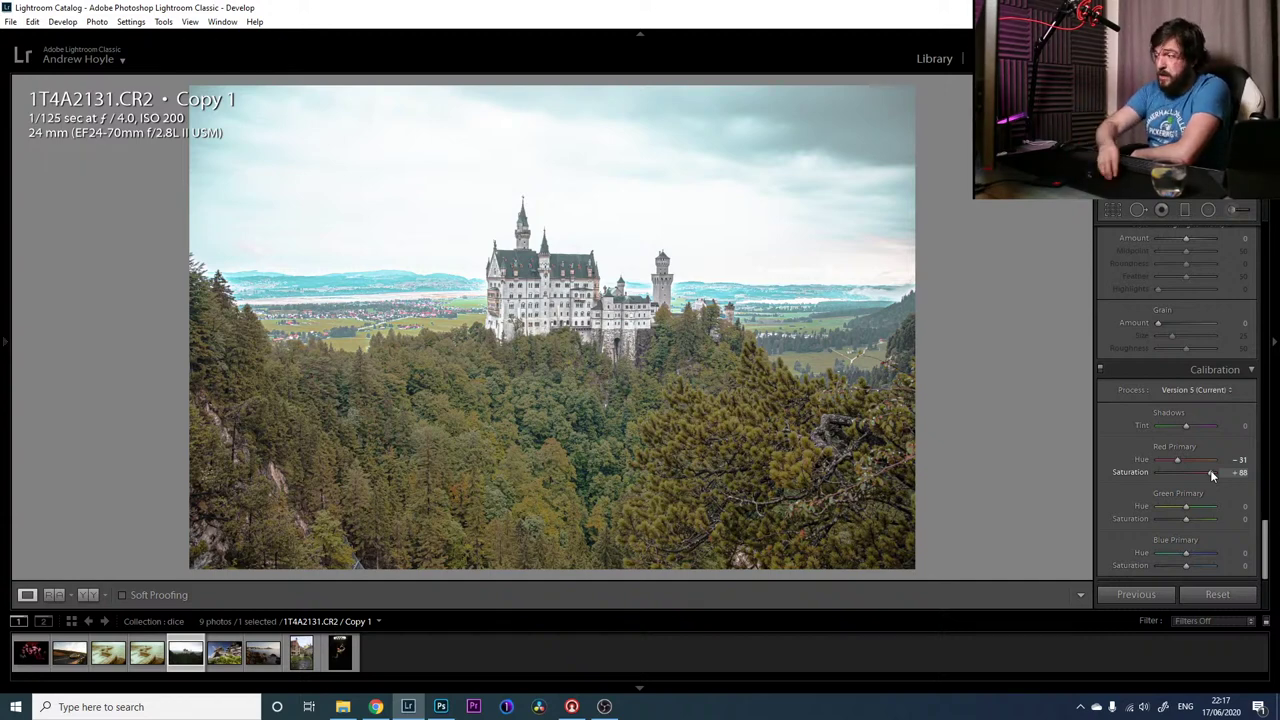
Set the calibration's Green Primary to Hue -50 and Saturation +57, and the Blue Primary hue to -100
{"action": "left_click_drag", "start_coordinate": [1187, 507], "coordinate": [1176, 508]}
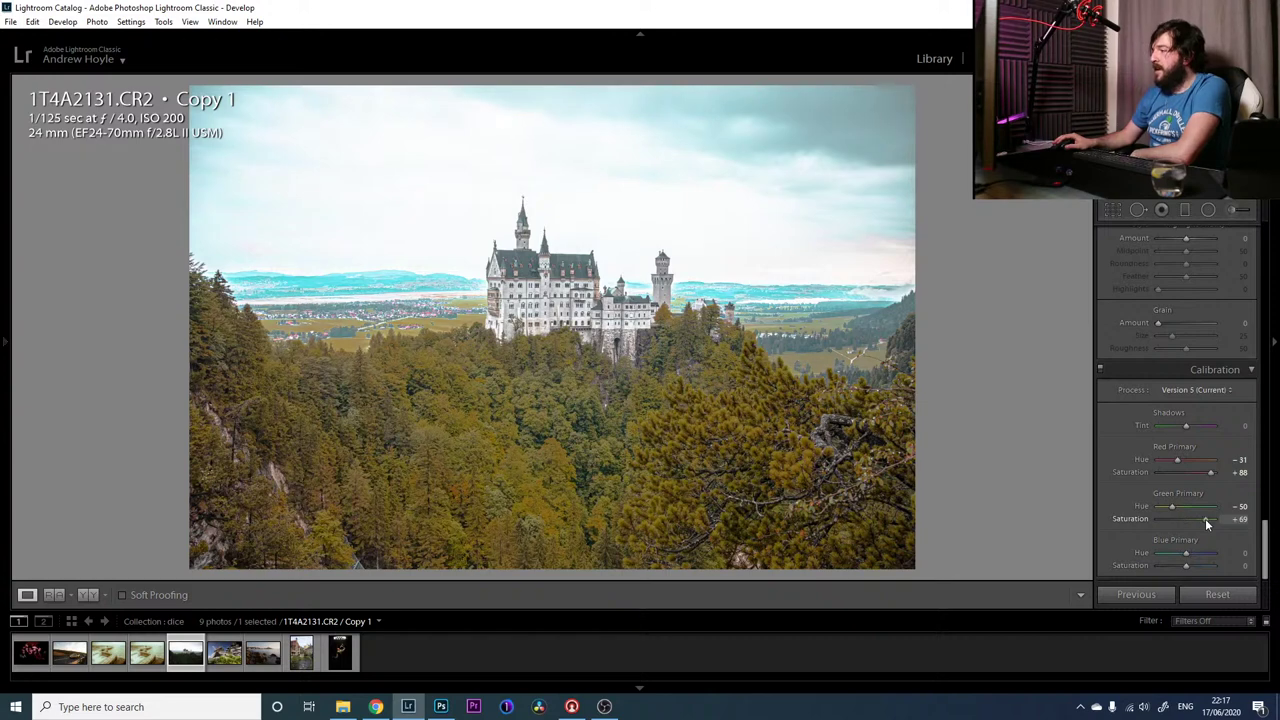
{"action": "left_click_drag", "start_coordinate": [1206, 523], "coordinate": [1204, 523]}
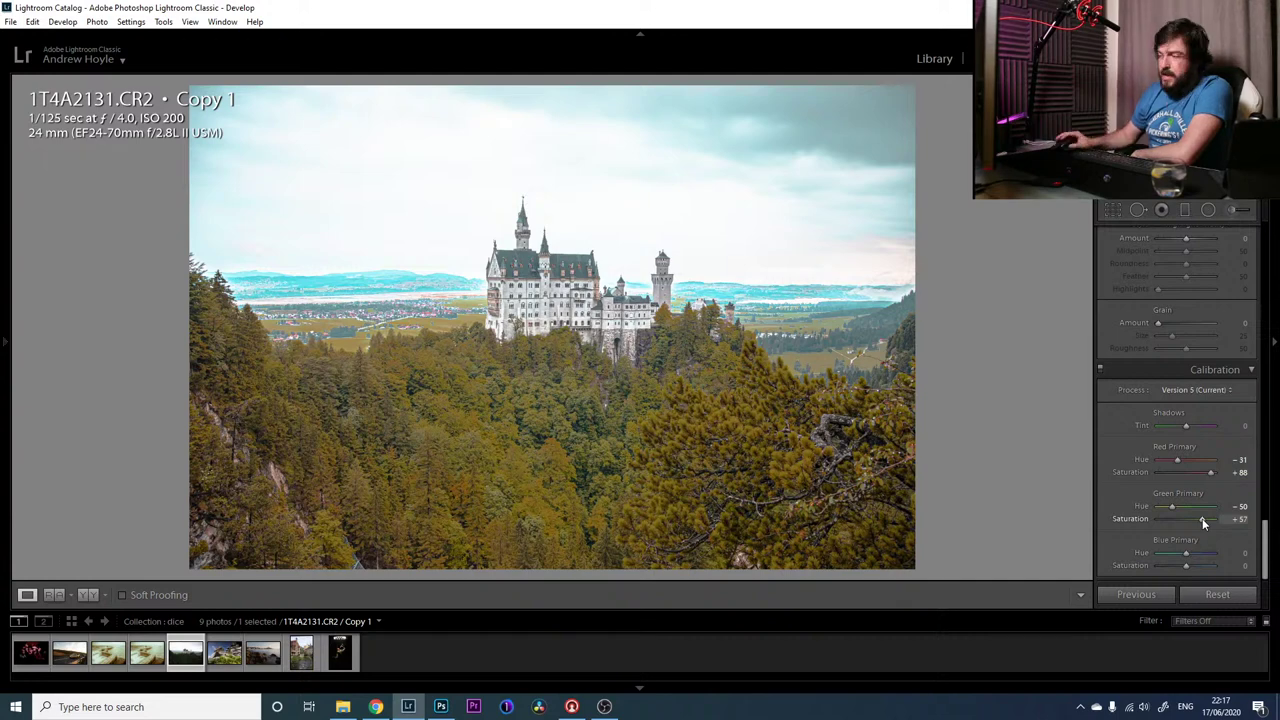
{"action": "left_click_drag", "start_coordinate": [1185, 553], "coordinate": [1138, 556]}
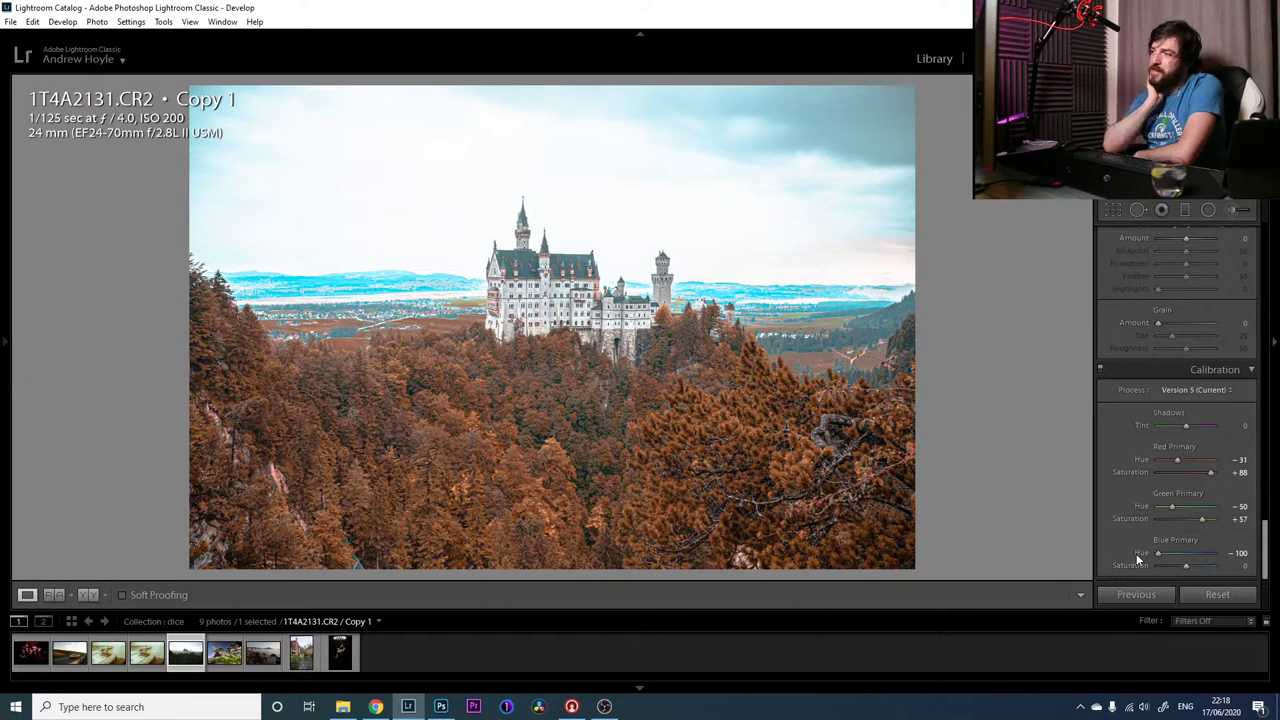
Try the basic Contrast at +64 and at -100, and reset it to its default
{"action": "scroll", "coordinate": [1195, 412], "scroll_direction": "up", "scroll_amount": 15}
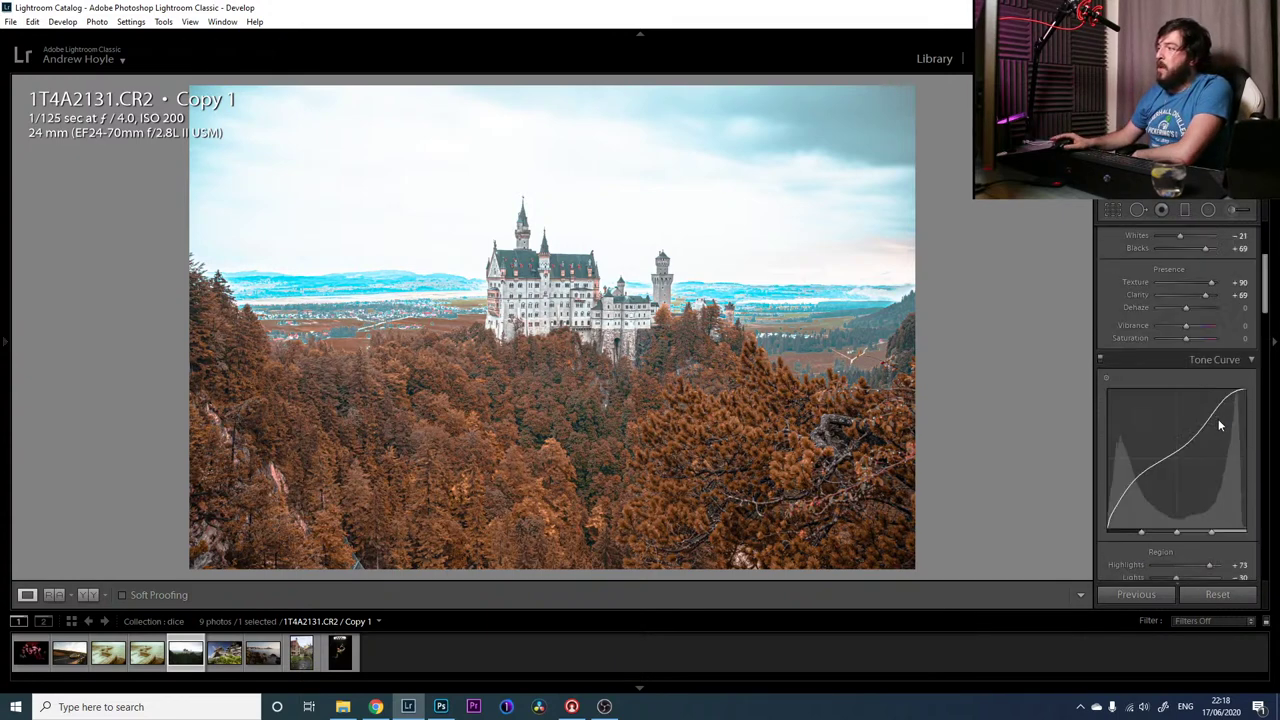
{"action": "left_click_drag", "start_coordinate": [1186, 381], "coordinate": [1200, 382]}
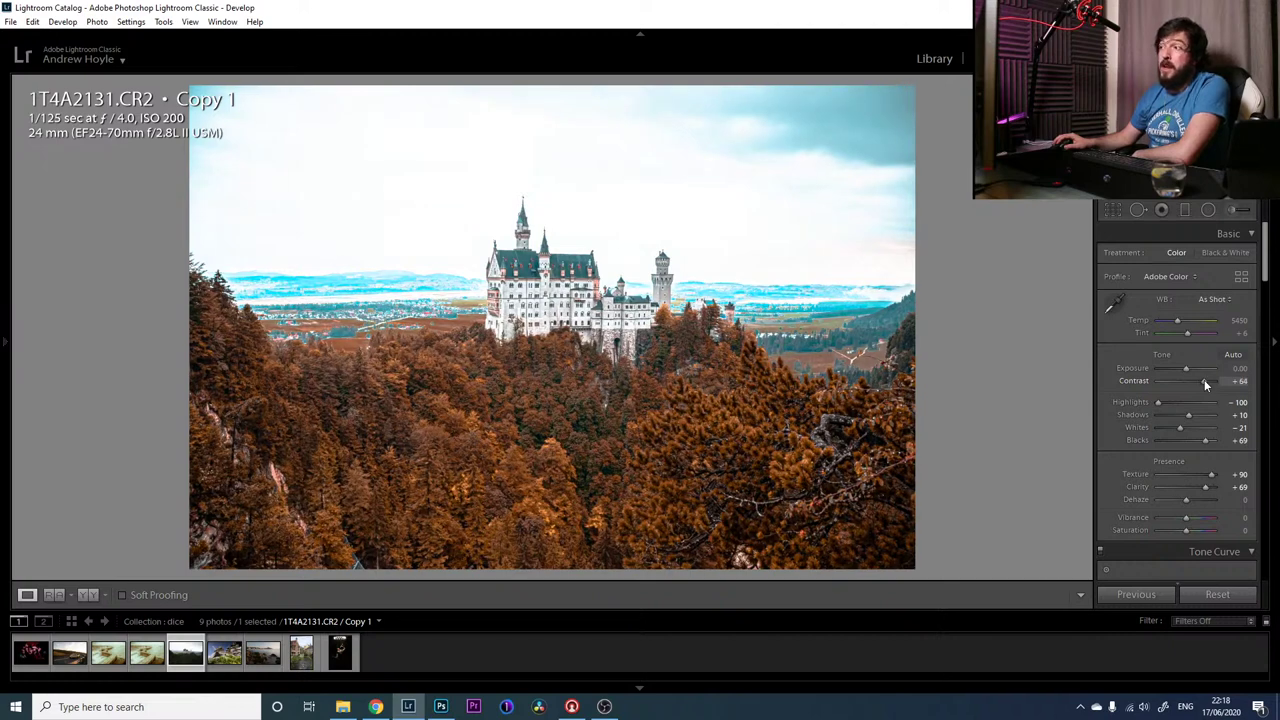
{"action": "left_click_drag", "start_coordinate": [1204, 381], "coordinate": [1096, 385]}
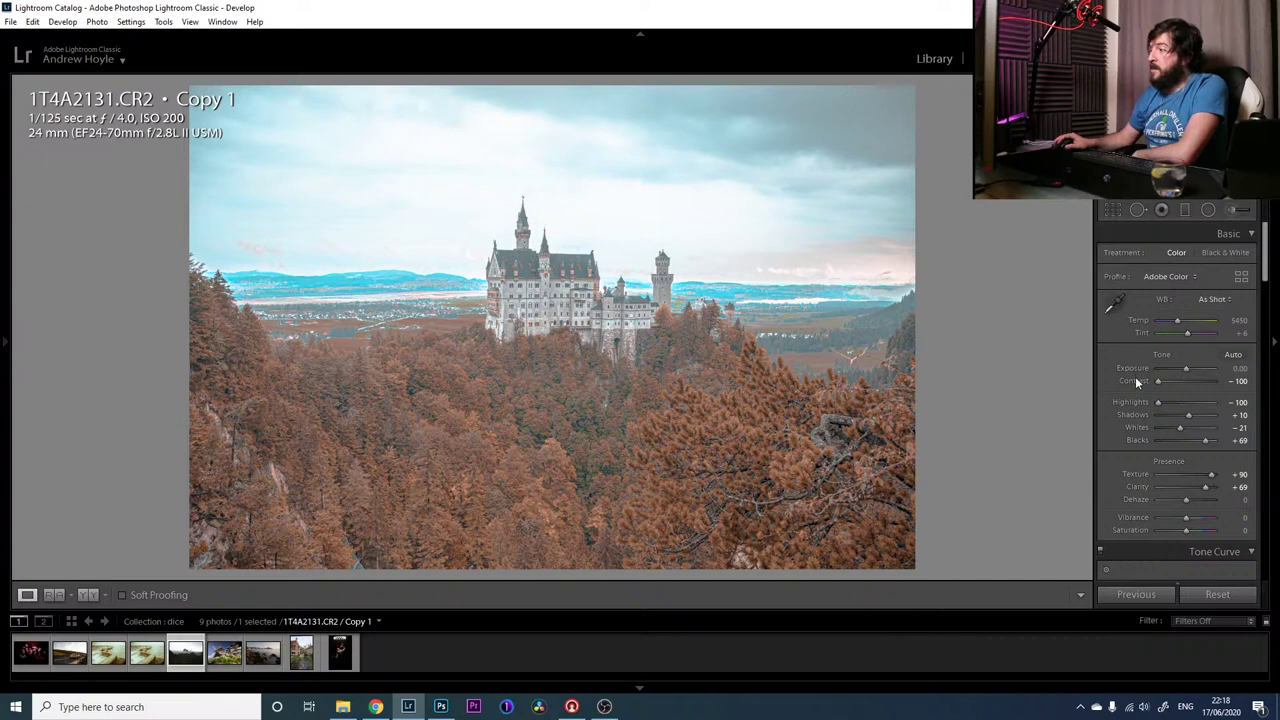
{"action": "double_click", "coordinate": [1135, 378]}
Reduce the calibration's Blue Primary saturation to -43
{"action": "left_click_drag", "start_coordinate": [1266, 258], "coordinate": [1270, 584]}
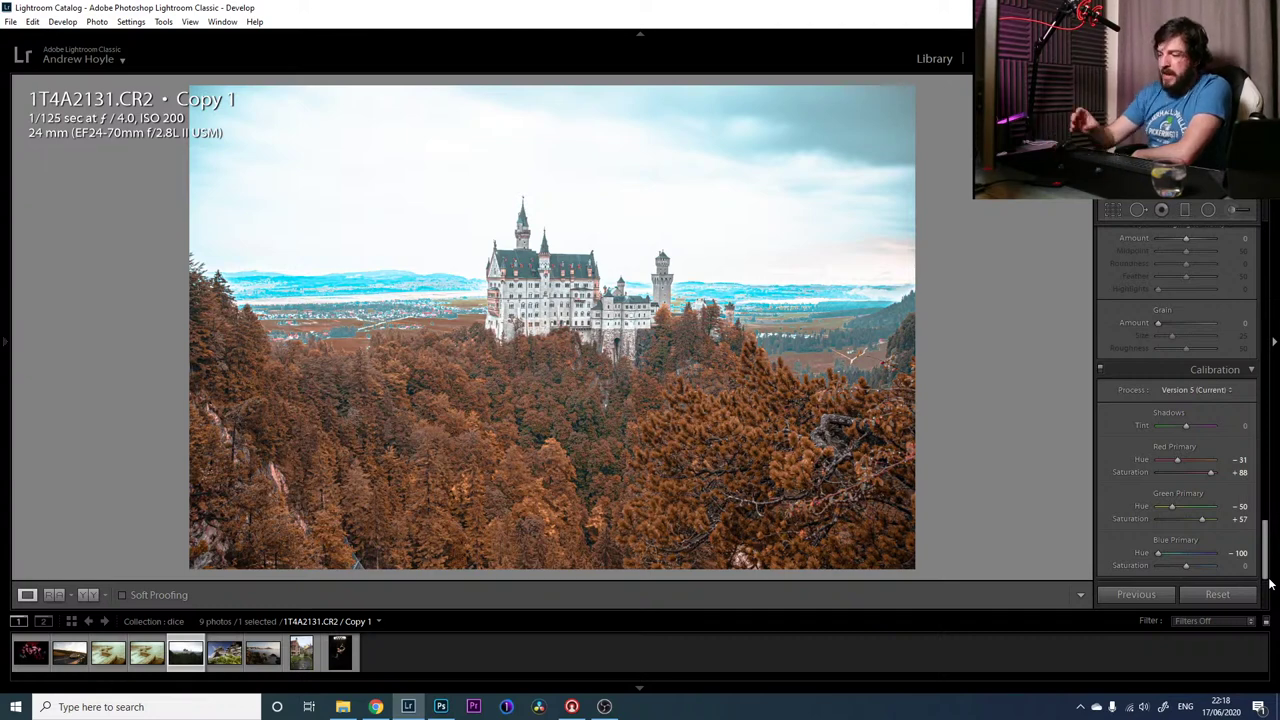
{"action": "left_click_drag", "start_coordinate": [1186, 566], "coordinate": [1175, 566]}
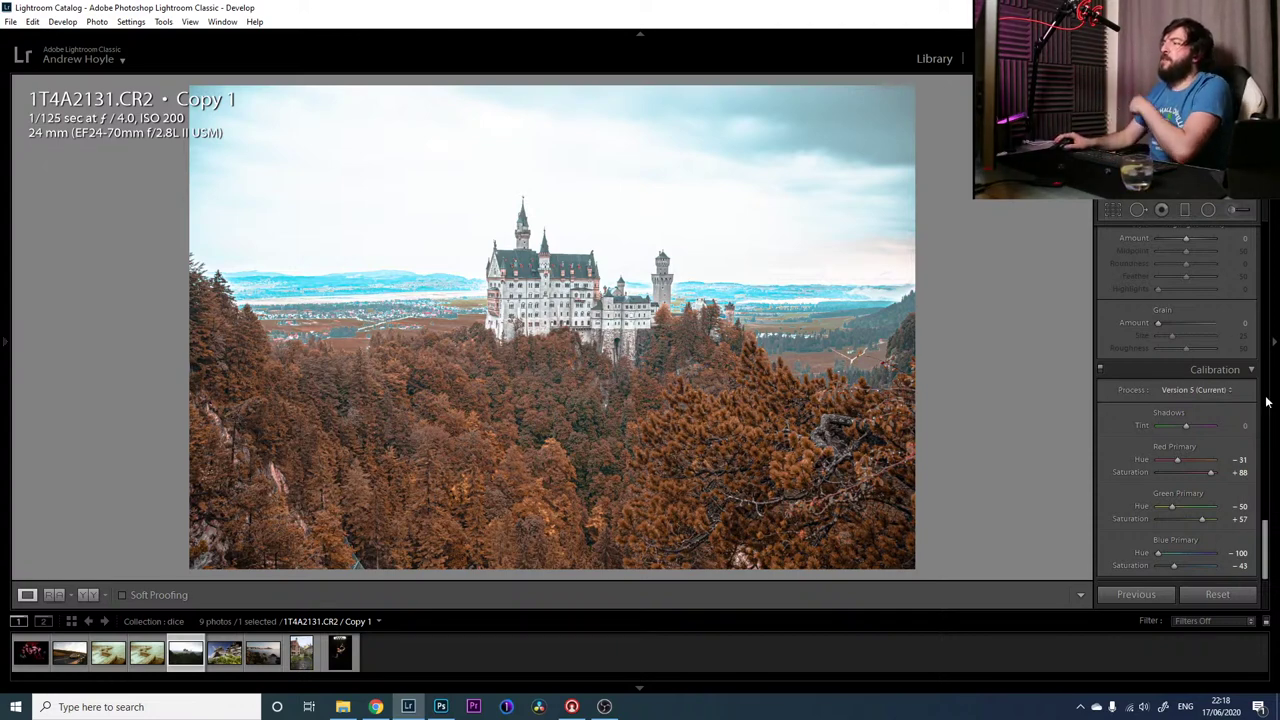
Lower the HSL saturation of Aqua to -33 and Blue to -53
{"action": "left_click_drag", "start_coordinate": [1266, 545], "coordinate": [1271, 336]}
{"action": "left_click", "coordinate": [1148, 311]}
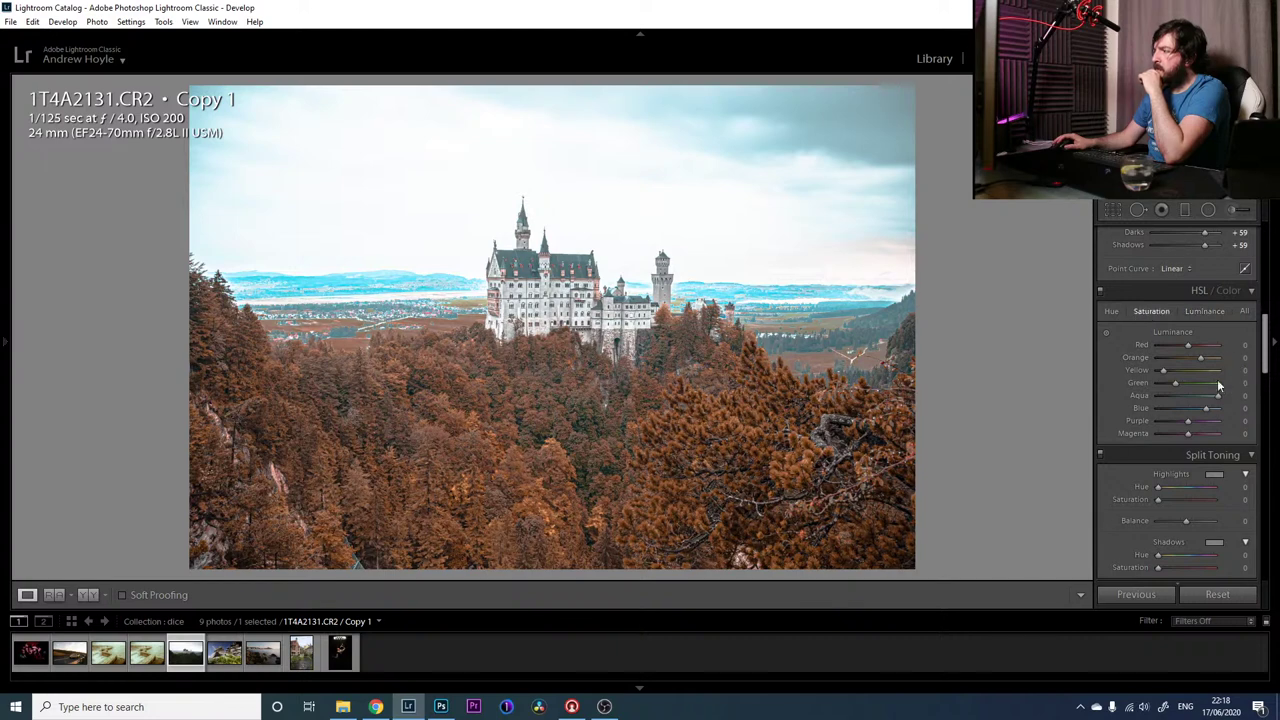
{"action": "mouse_move", "coordinate": [1178, 407]}
{"action": "left_mouse_down"}
{"action": "mouse_move", "coordinate": [1162, 408]}
{"action": "mouse_move", "coordinate": [1237, 403]}
{"action": "mouse_move", "coordinate": [1180, 405]}
{"action": "left_mouse_up"}
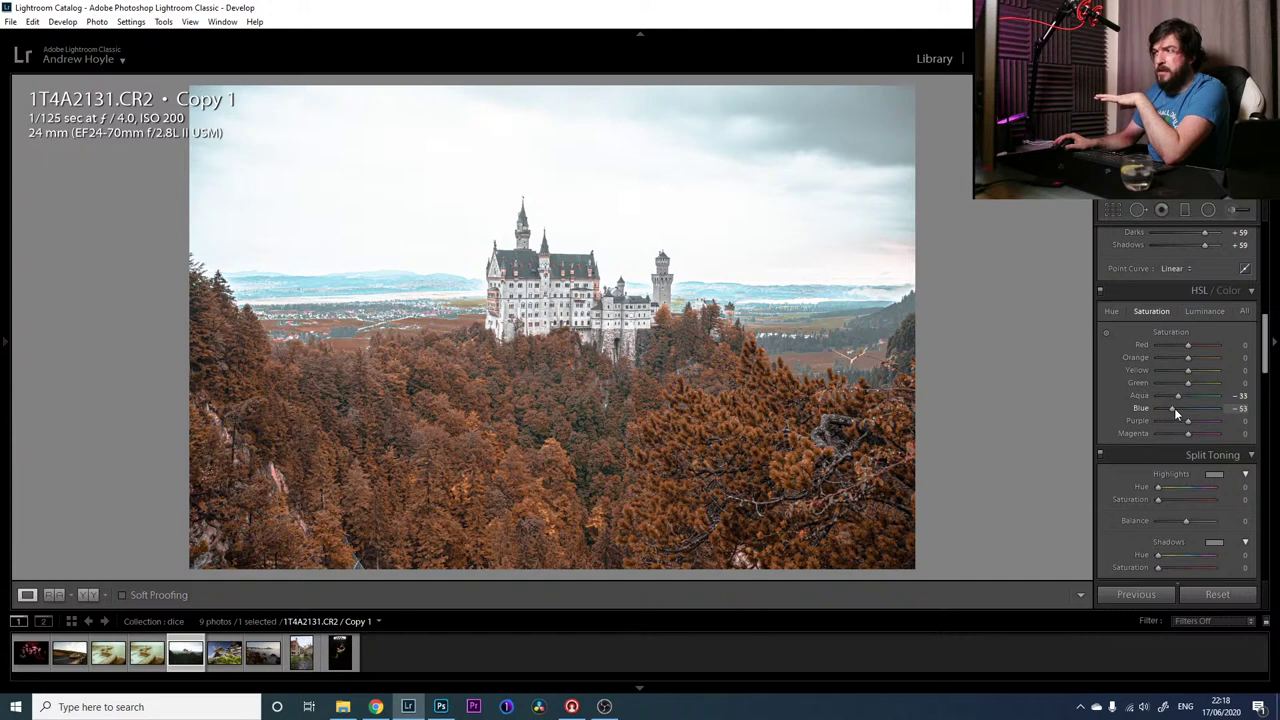
Darken the sky by setting the HSL luminance of Blue to -60 and Aqua to +31
{"action": "left_click", "coordinate": [1201, 311]}
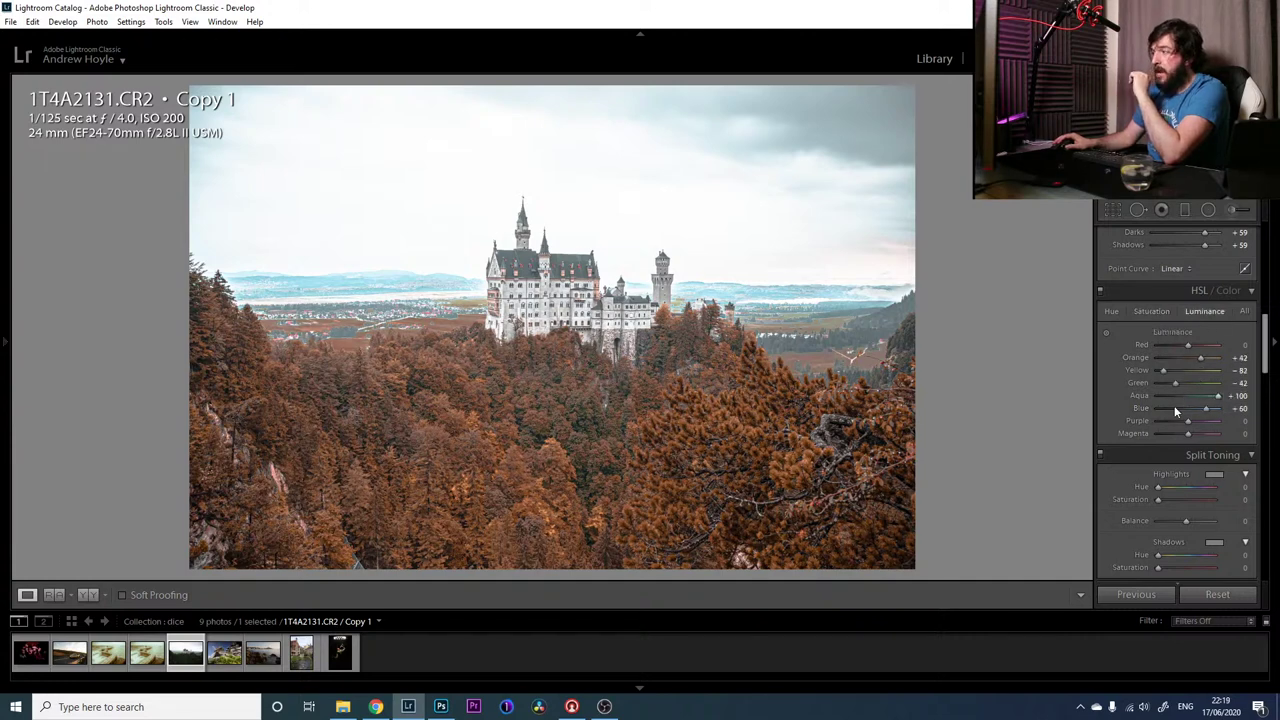
{"action": "left_click", "coordinate": [1181, 410]}
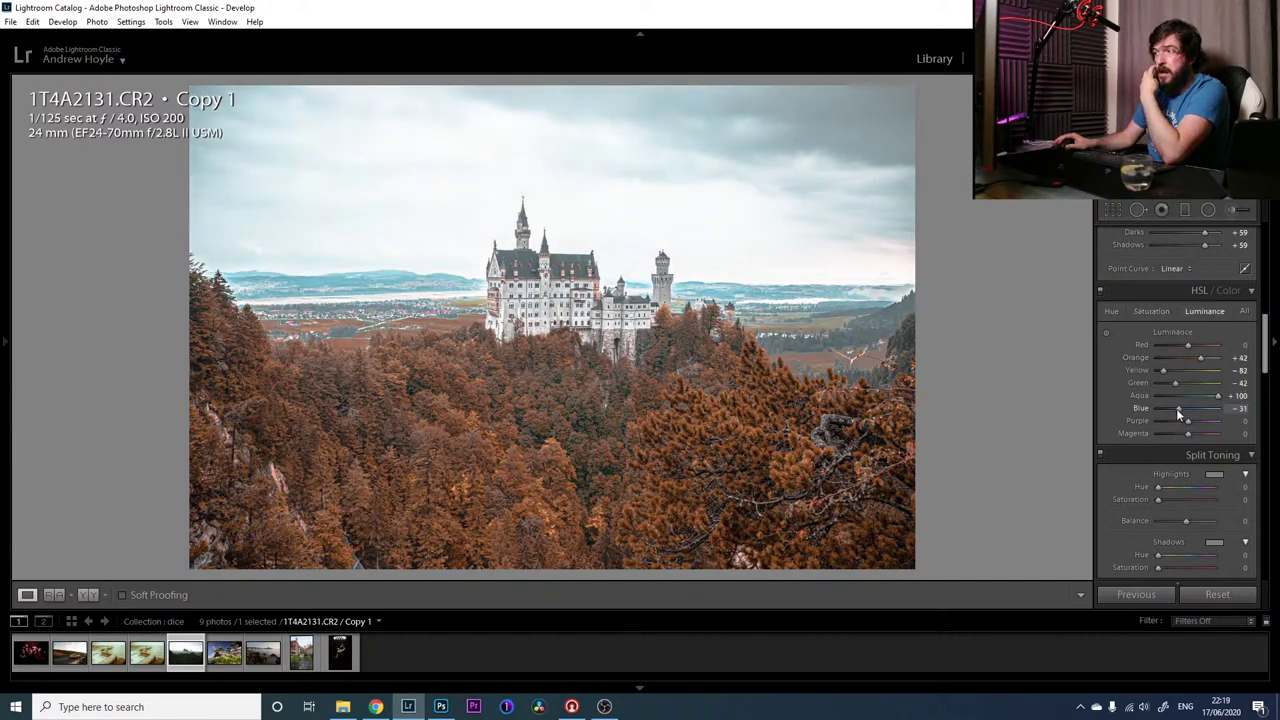
{"action": "left_click_drag", "start_coordinate": [1178, 412], "coordinate": [1206, 400]}
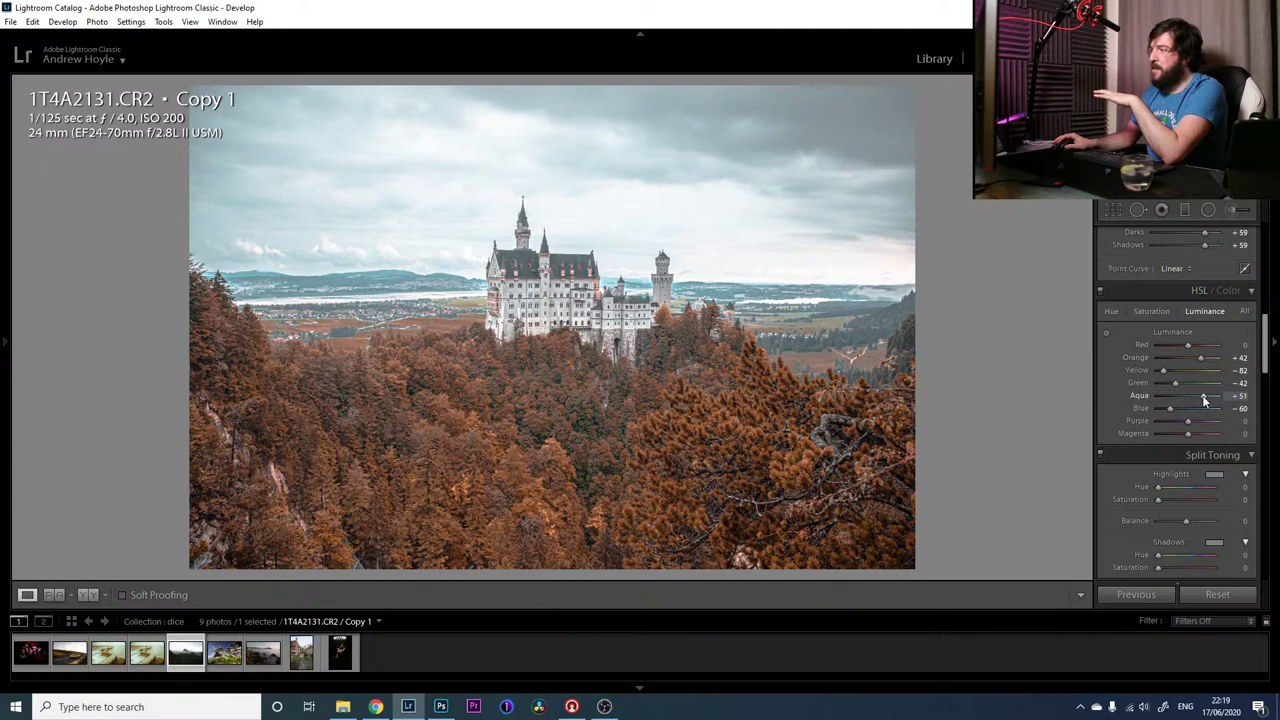
{"action": "left_click_drag", "start_coordinate": [1204, 399], "coordinate": [1198, 401]}
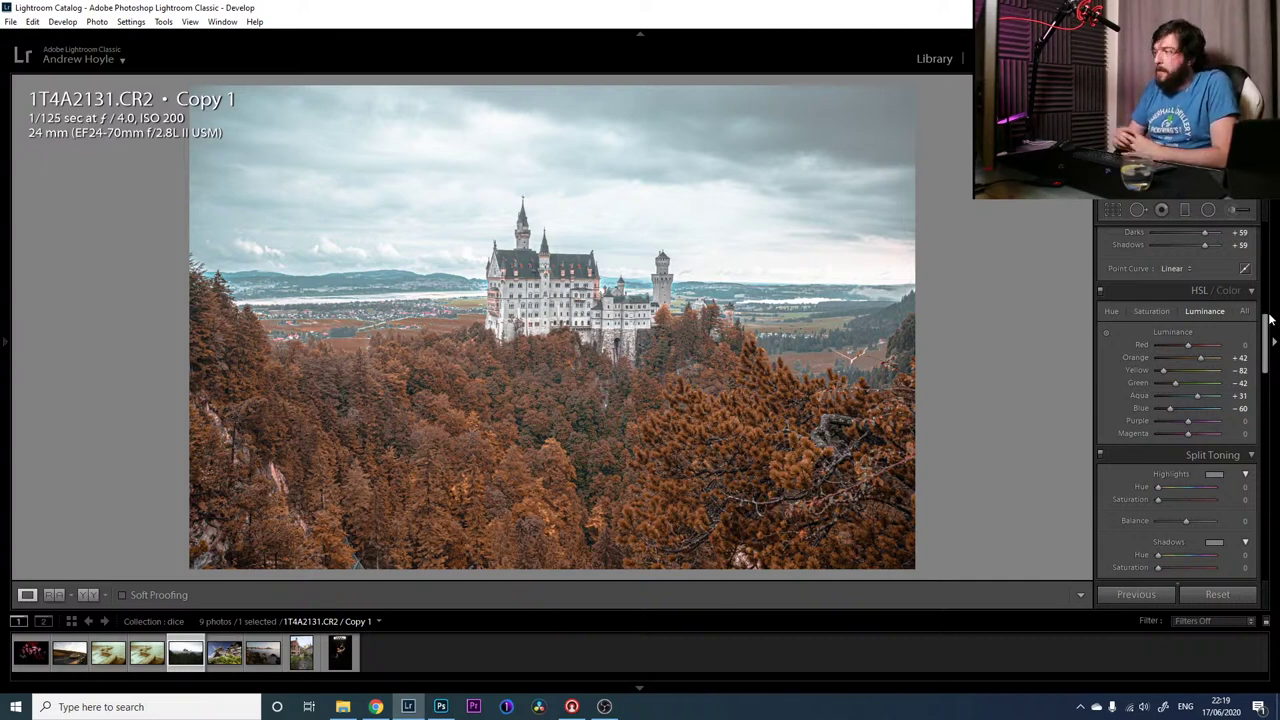
Try split toning with Highlights at Hue 90, Saturation 69 and Shadows at Hue 77, Saturation 40, and switch the effect off
{"action": "left_click_drag", "start_coordinate": [1268, 318], "coordinate": [1267, 342]}
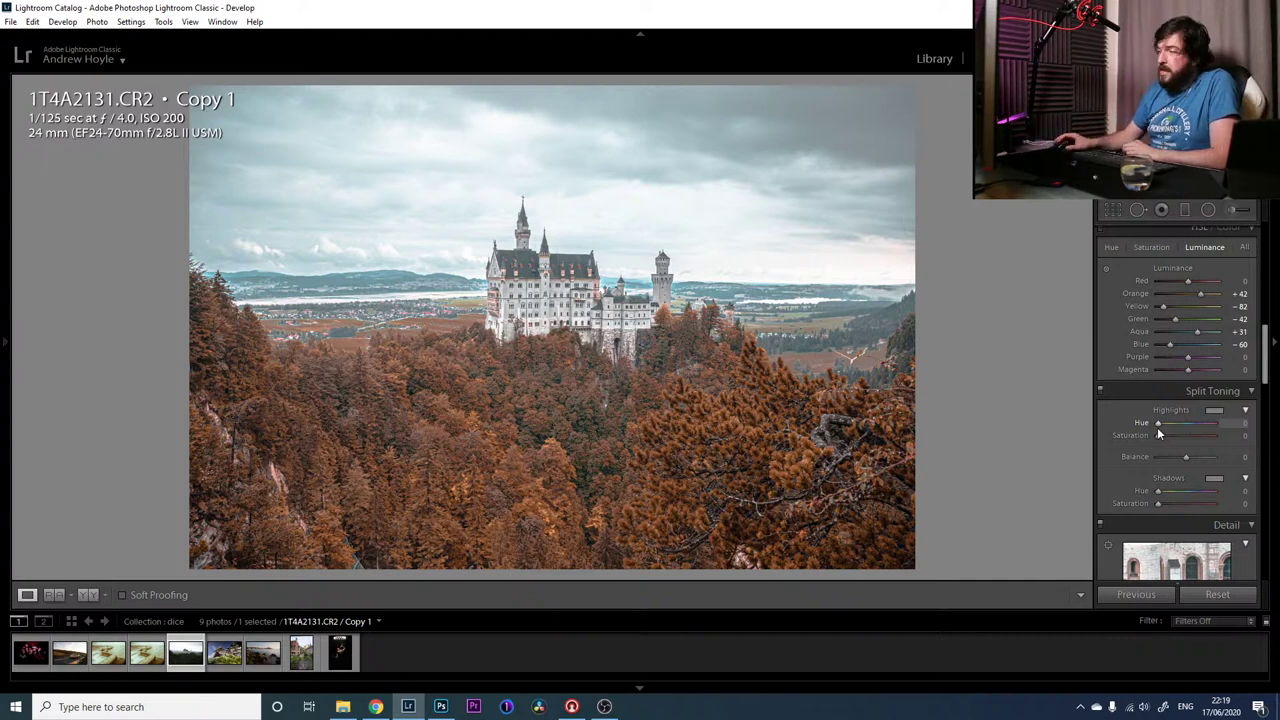
{"action": "left_click_drag", "start_coordinate": [1158, 434], "coordinate": [1195, 436]}
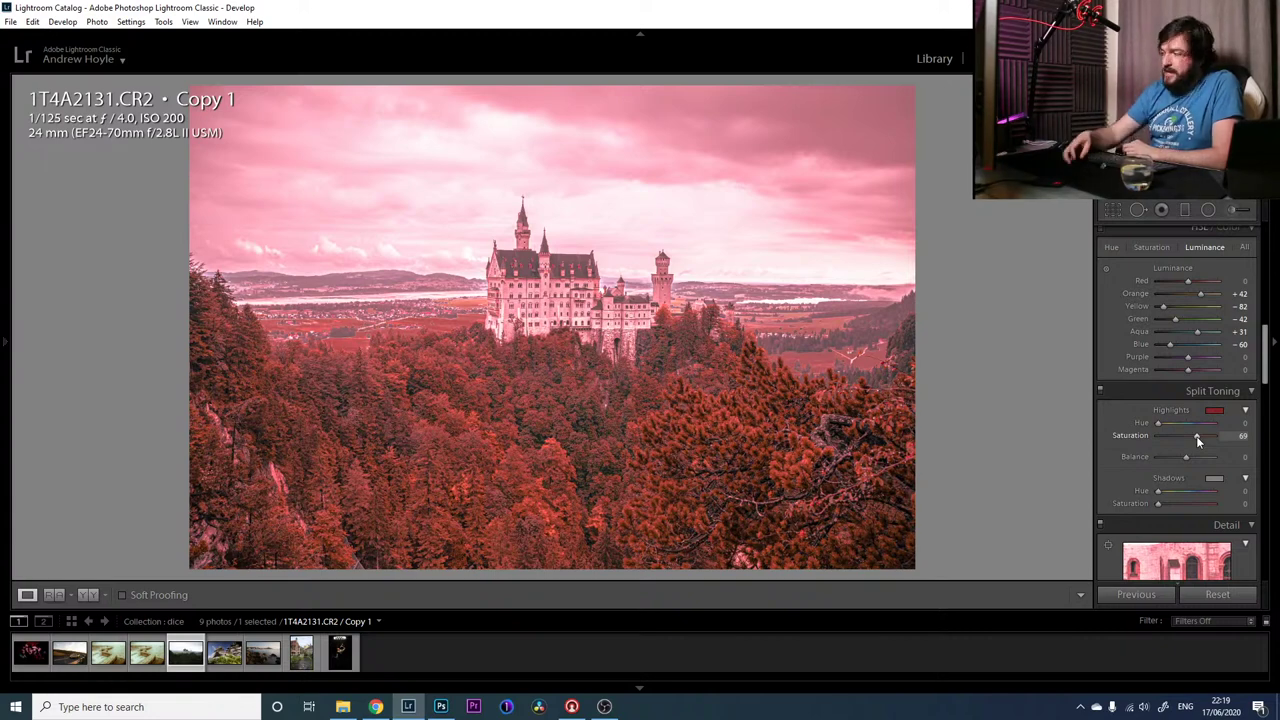
{"action": "left_click", "coordinate": [1183, 424]}
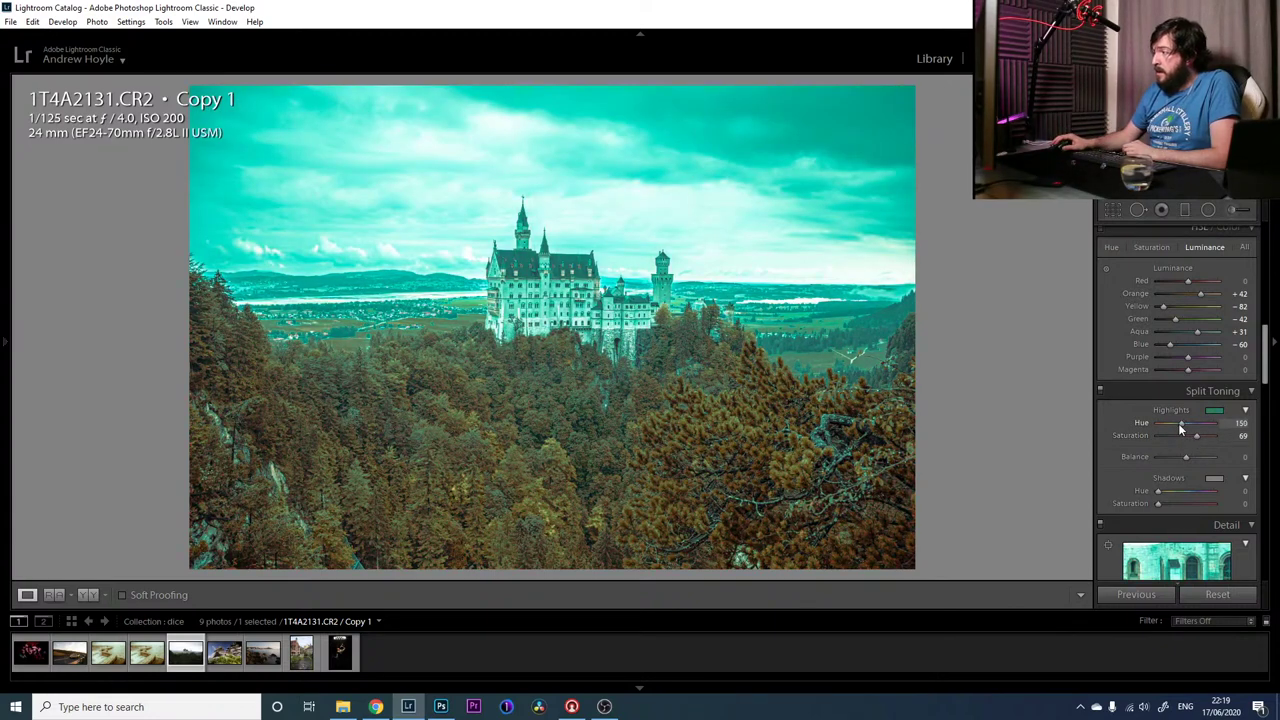
{"action": "left_click_drag", "start_coordinate": [1181, 427], "coordinate": [1172, 427]}
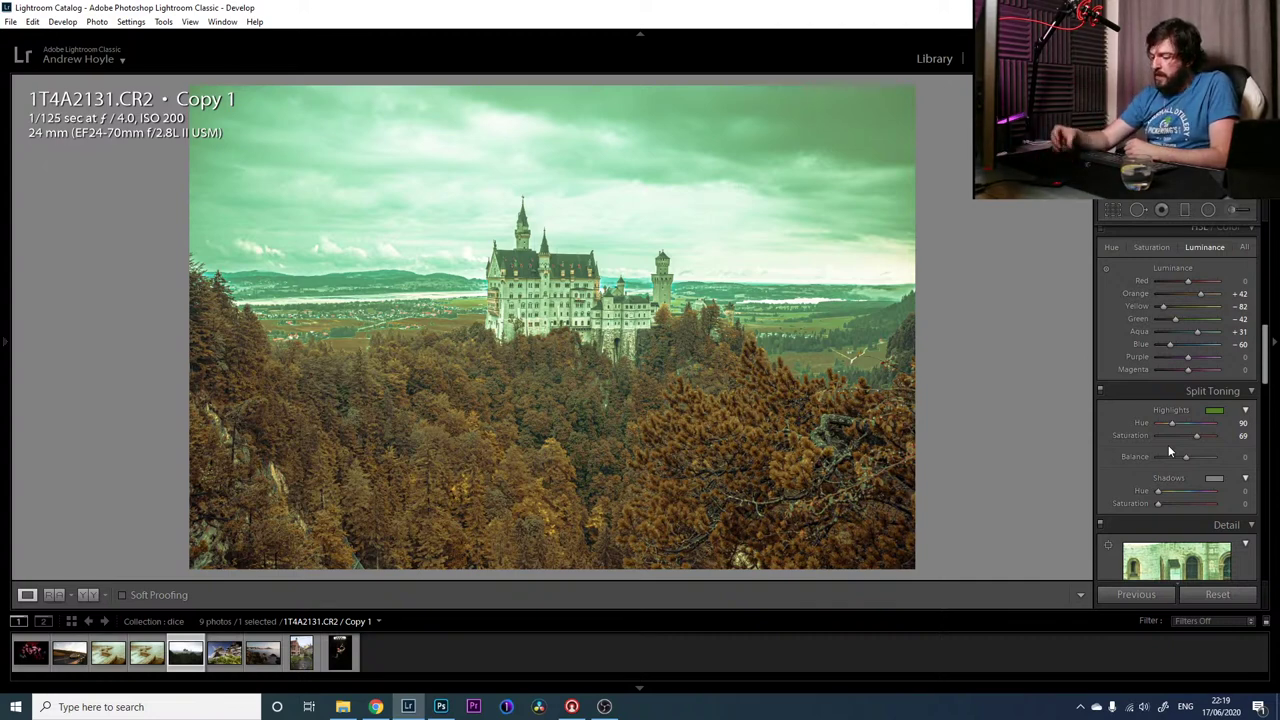
{"action": "left_click_drag", "start_coordinate": [1158, 503], "coordinate": [1181, 505]}
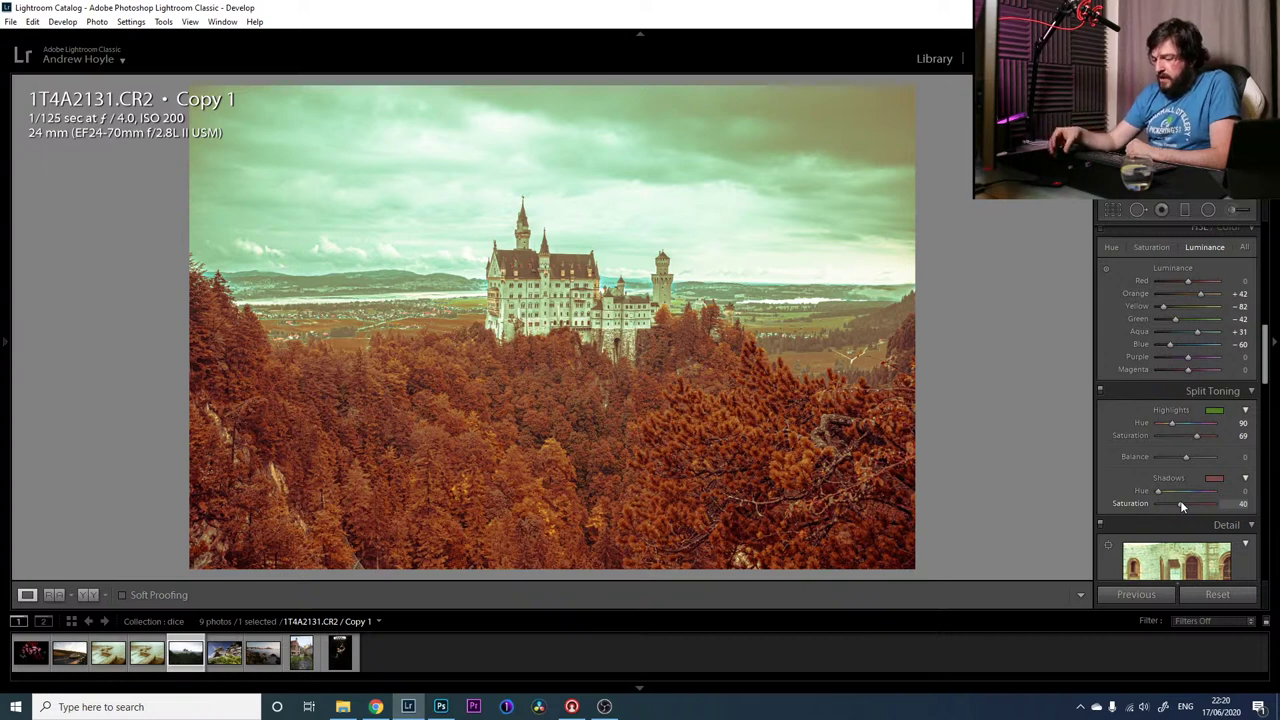
{"action": "mouse_move", "coordinate": [1158, 491]}
{"action": "left_mouse_down"}
{"action": "mouse_move", "coordinate": [1195, 492]}
{"action": "mouse_move", "coordinate": [1172, 494]}
{"action": "left_mouse_up"}
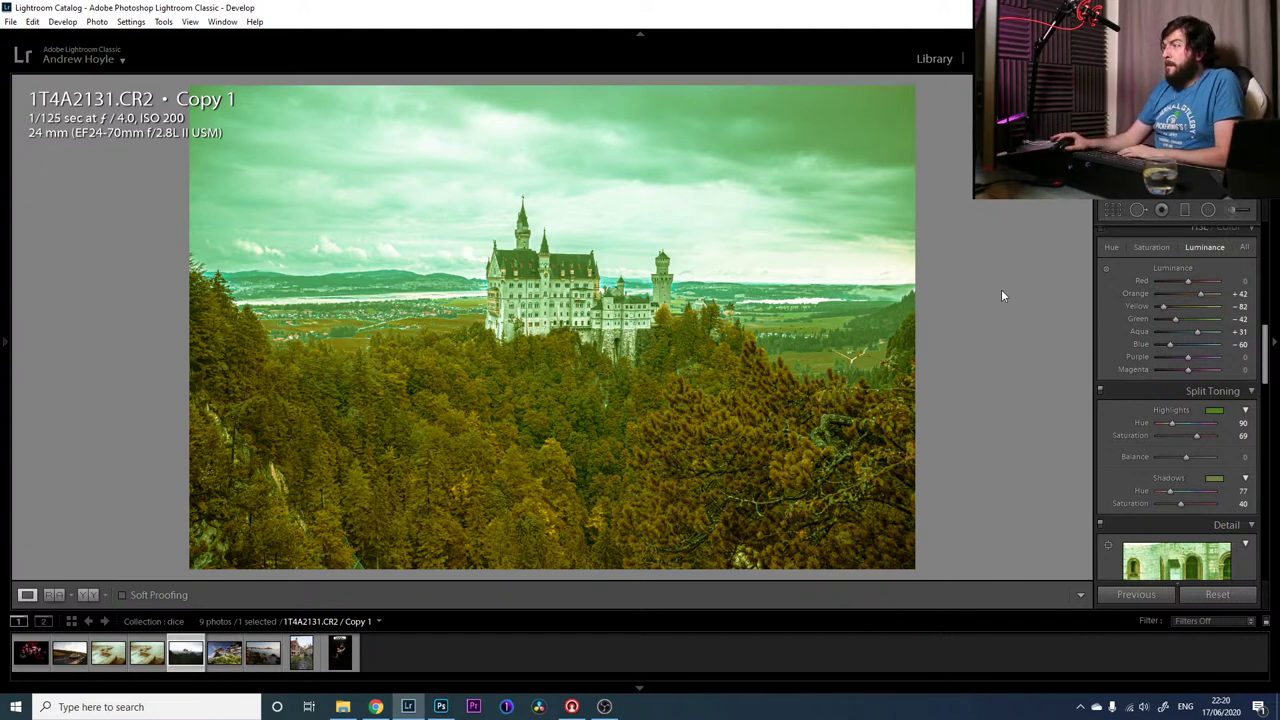
{"action": "left_click", "coordinate": [1101, 391]}
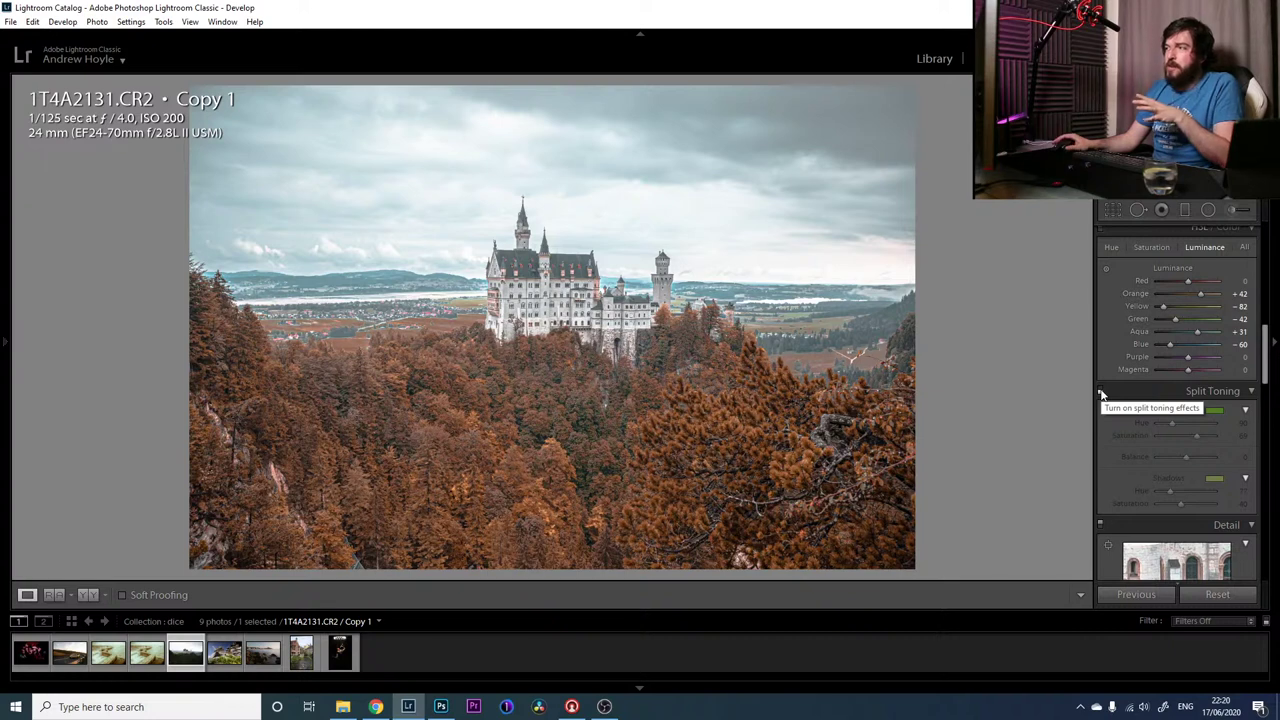
Turn off the tone curve adjustments for the castle photo
{"action": "scroll", "coordinate": [1266, 373], "scroll_direction": "up", "scroll_amount": 1}
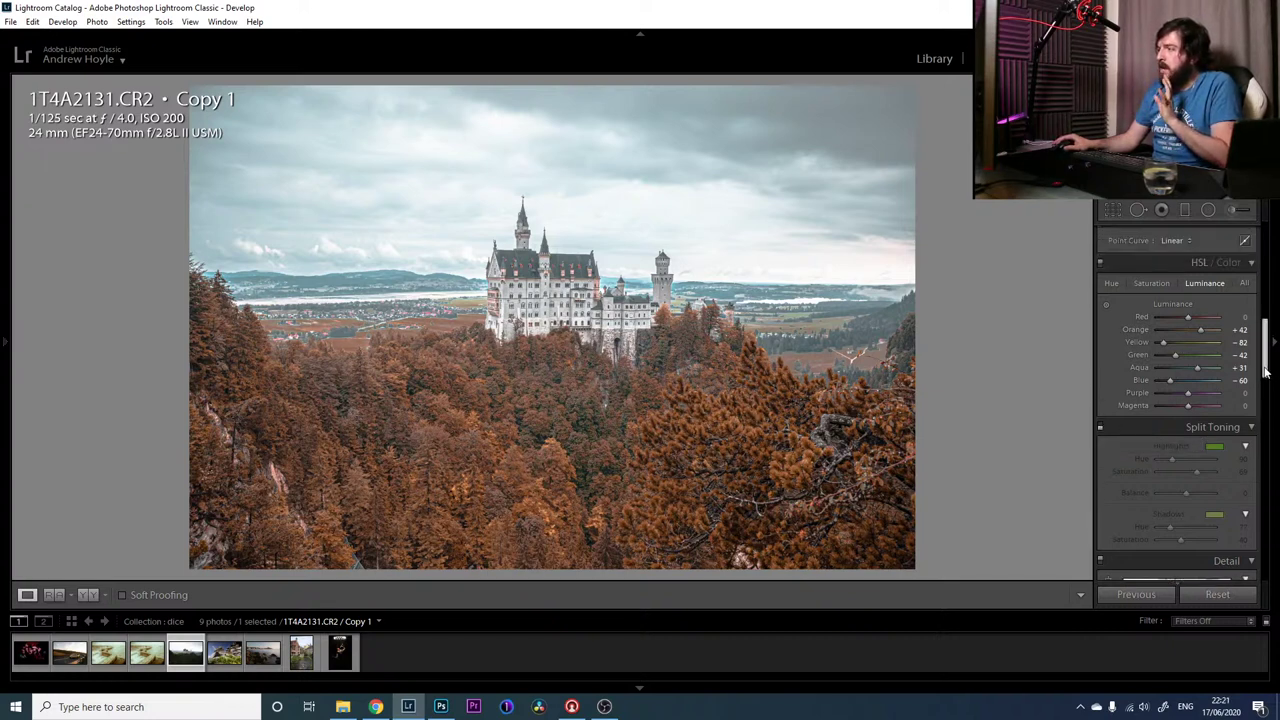
{"action": "scroll", "coordinate": [1266, 370], "scroll_direction": "up", "scroll_amount": 8}
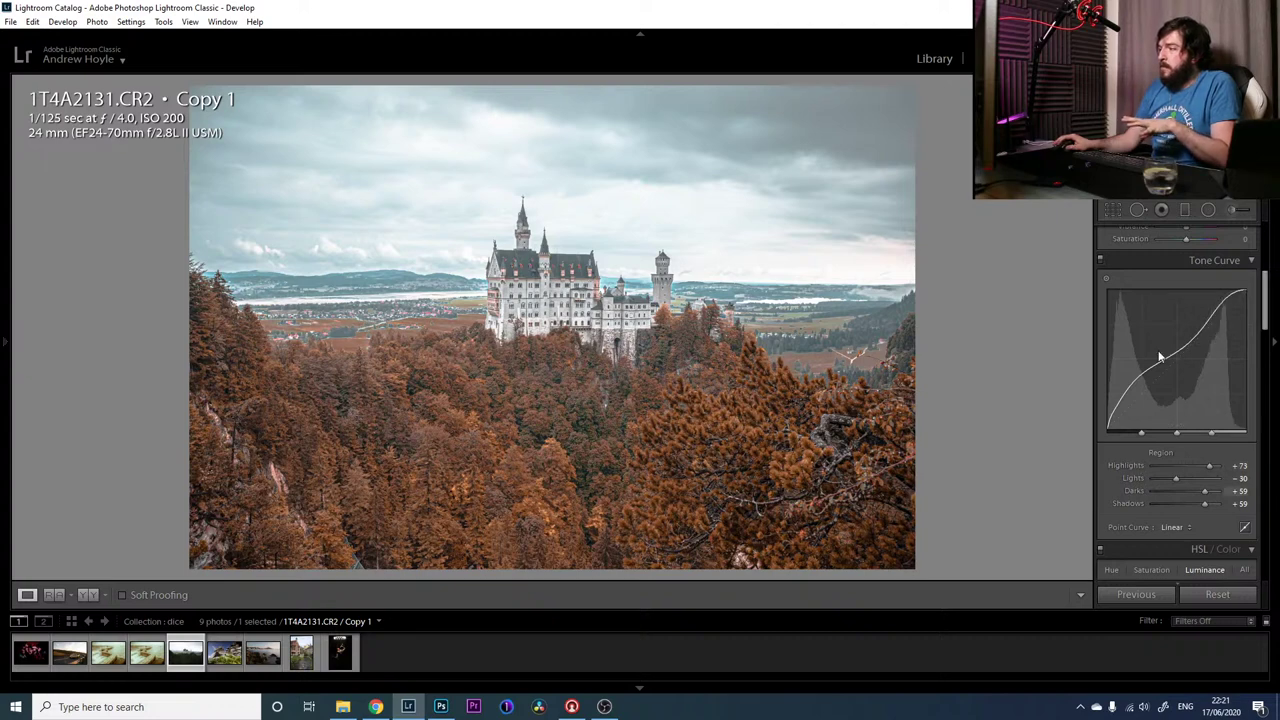
{"action": "left_click", "coordinate": [1100, 263]}
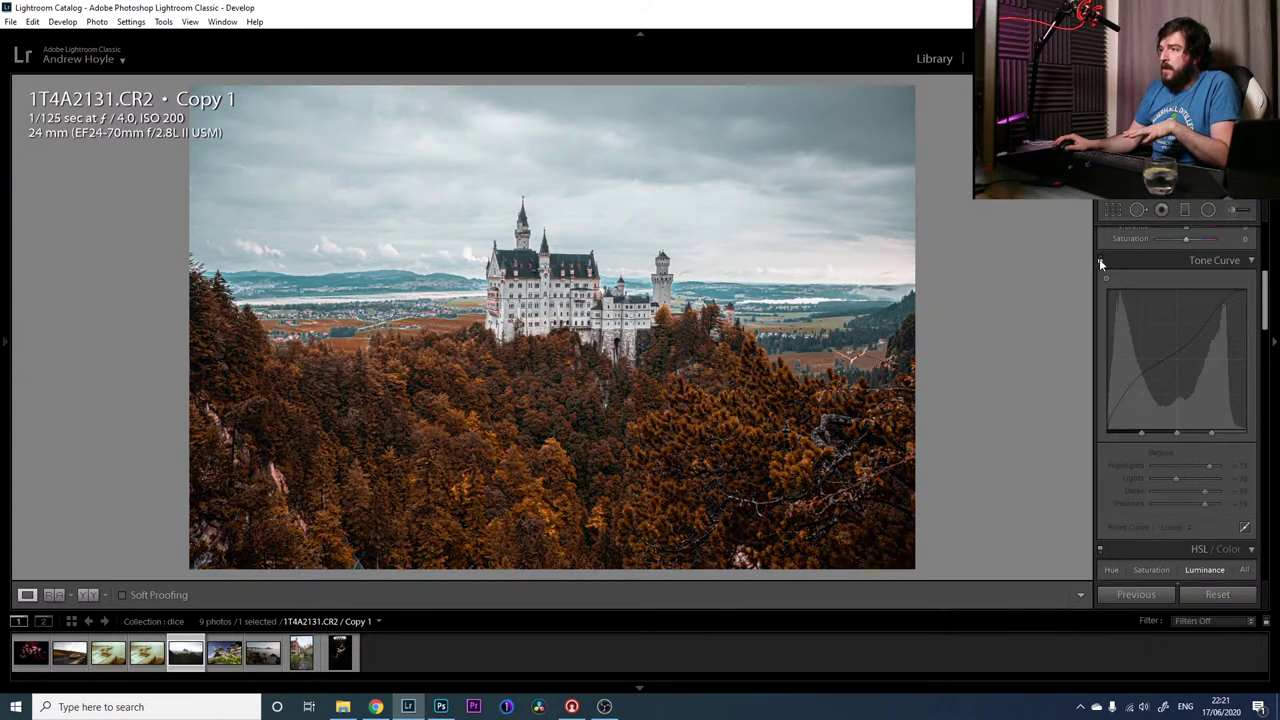
Raise the castle photo's Texture to +31 and set Highlights to -71, Shadows to +24, Whites to -12 and Blacks to +33
{"action": "left_click_drag", "start_coordinate": [1266, 306], "coordinate": [1267, 278]}
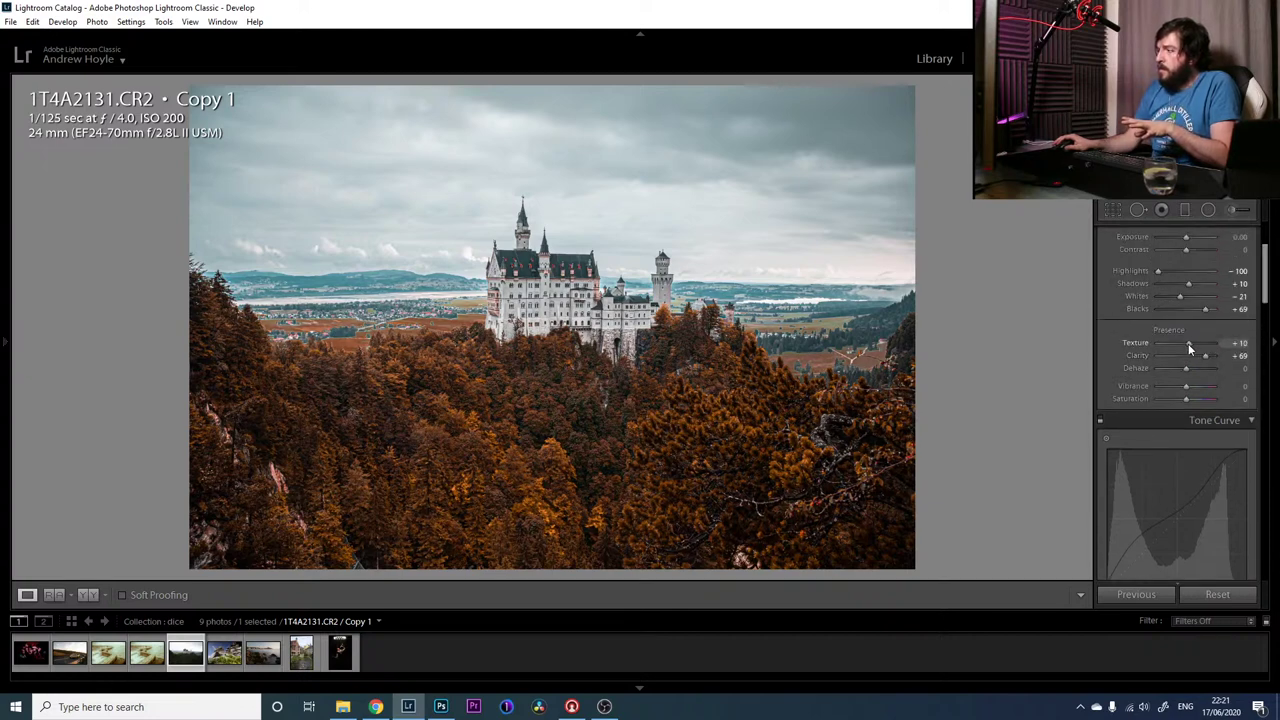
{"action": "mouse_move", "coordinate": [1186, 344]}
{"action": "left_mouse_down"}
{"action": "mouse_move", "coordinate": [1203, 341]}
{"action": "mouse_move", "coordinate": [1206, 355]}
{"action": "left_mouse_up"}
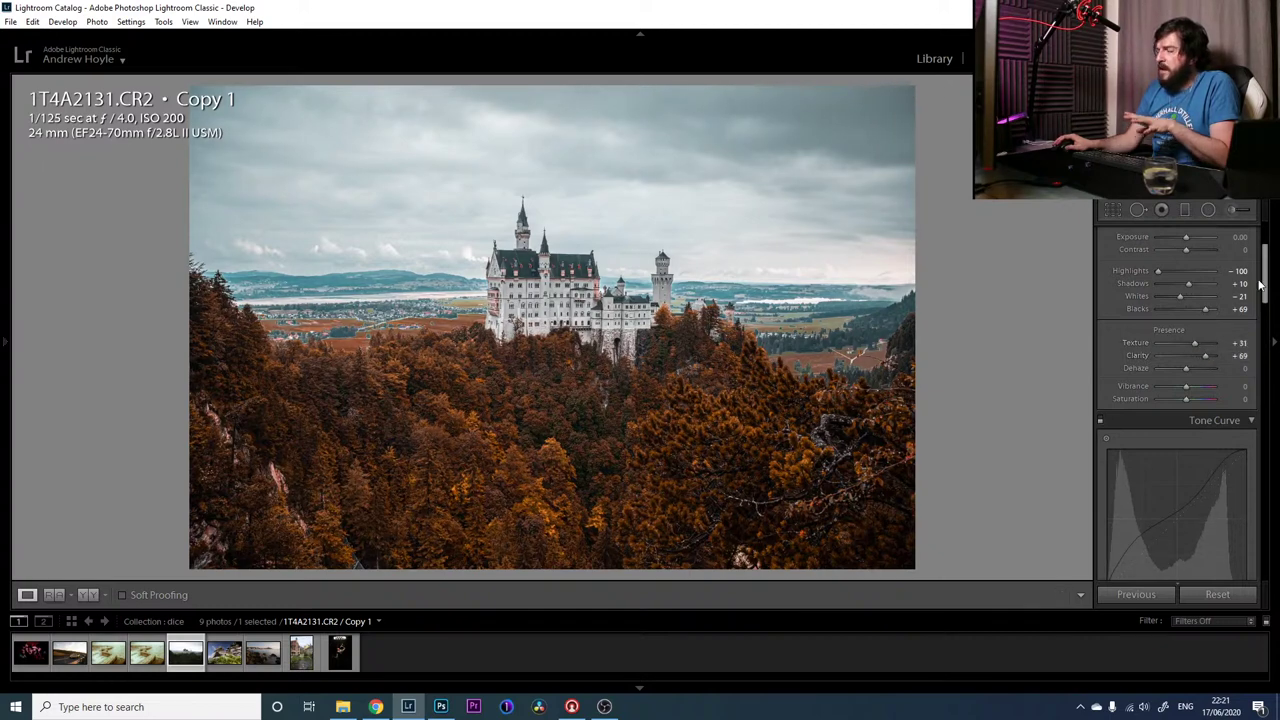
{"action": "left_click_drag", "start_coordinate": [1266, 289], "coordinate": [1265, 285]}
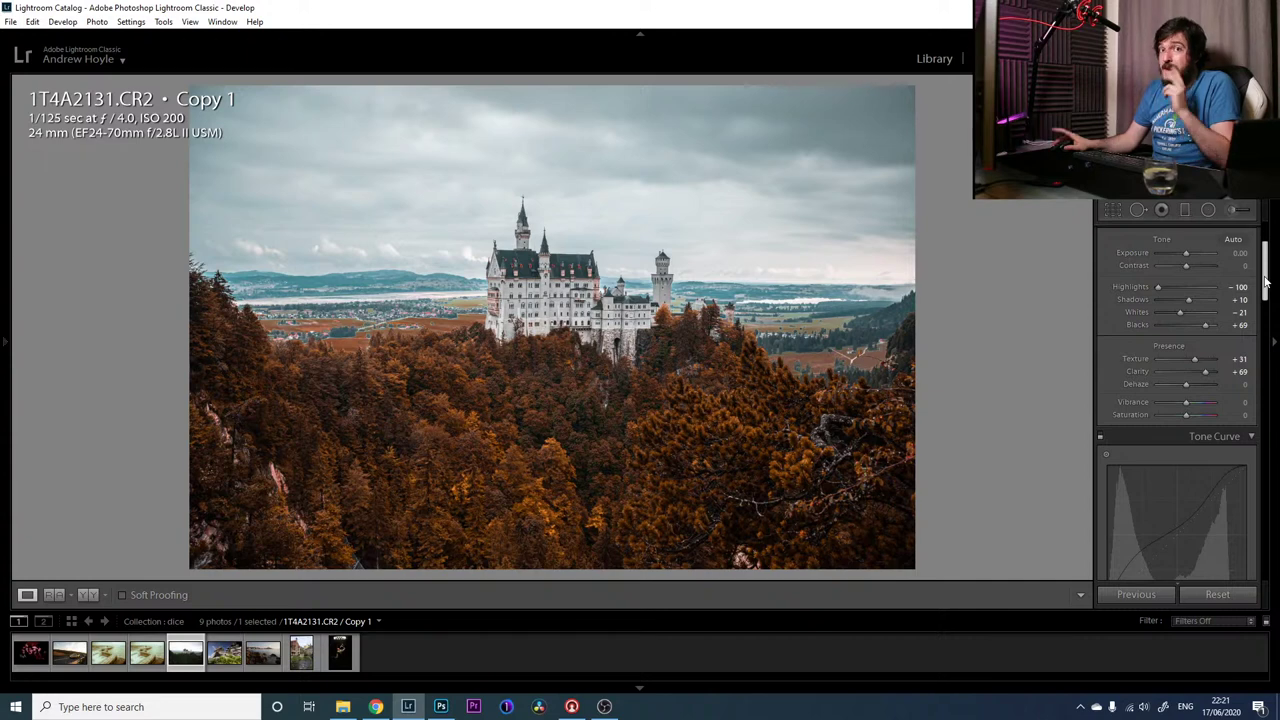
{"action": "left_click_drag", "start_coordinate": [1205, 326], "coordinate": [1183, 312]}
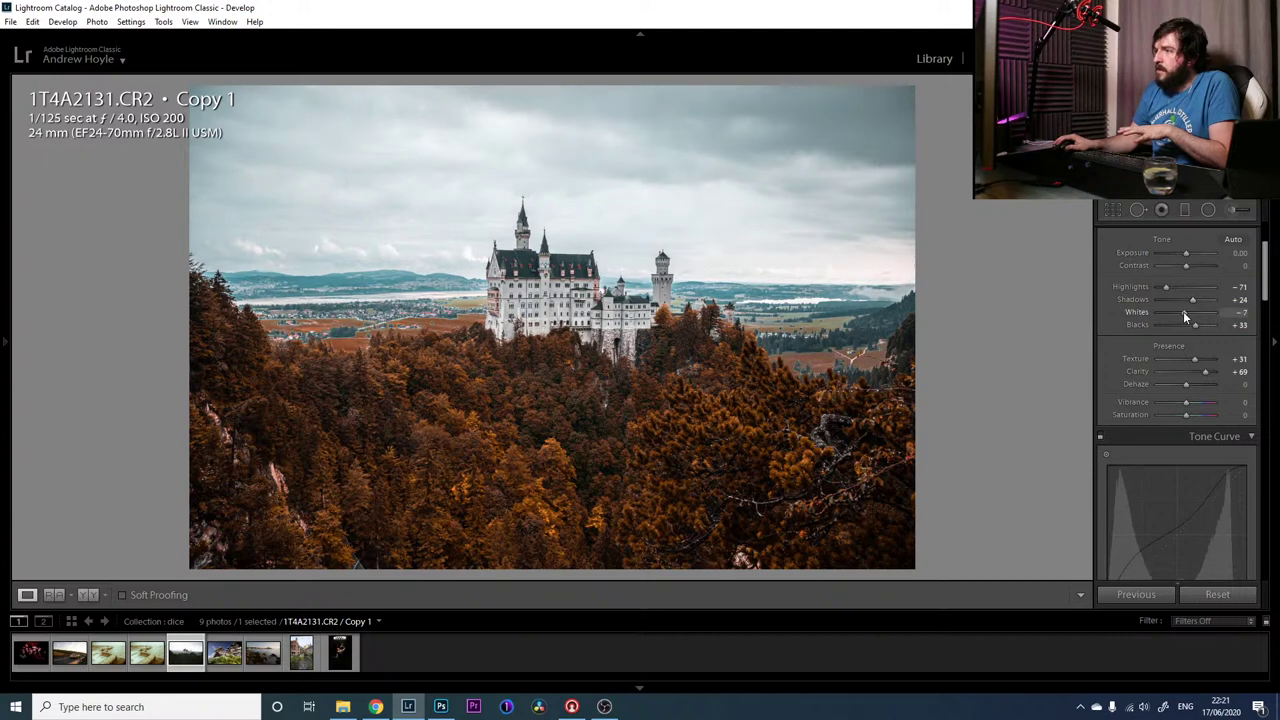
Darken the sky with a graduated filter at Exposure -1.30, Contrast 54, Clarity 80 and Dehaze 20, and compare the photo with and without it
{"action": "left_click", "coordinate": [1185, 209]}
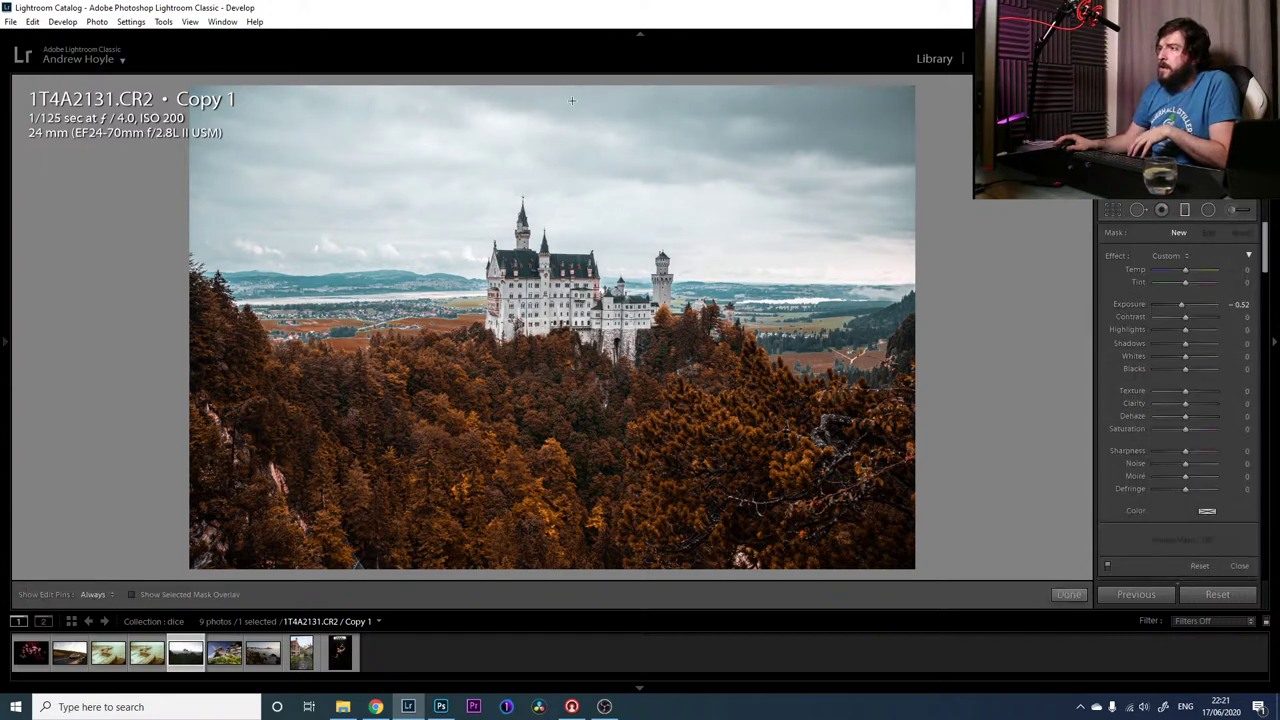
{"action": "left_click_drag", "start_coordinate": [533, 97], "coordinate": [530, 331]}
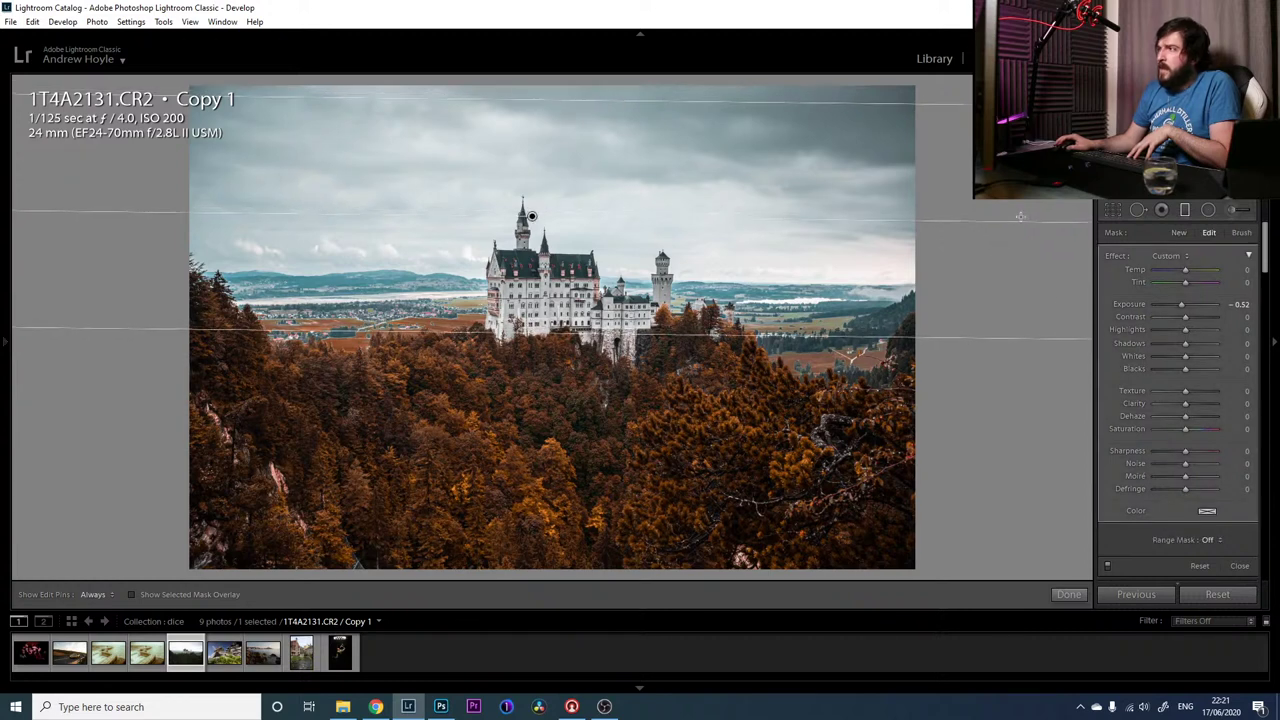
{"action": "left_click_drag", "start_coordinate": [1176, 304], "coordinate": [1174, 301]}
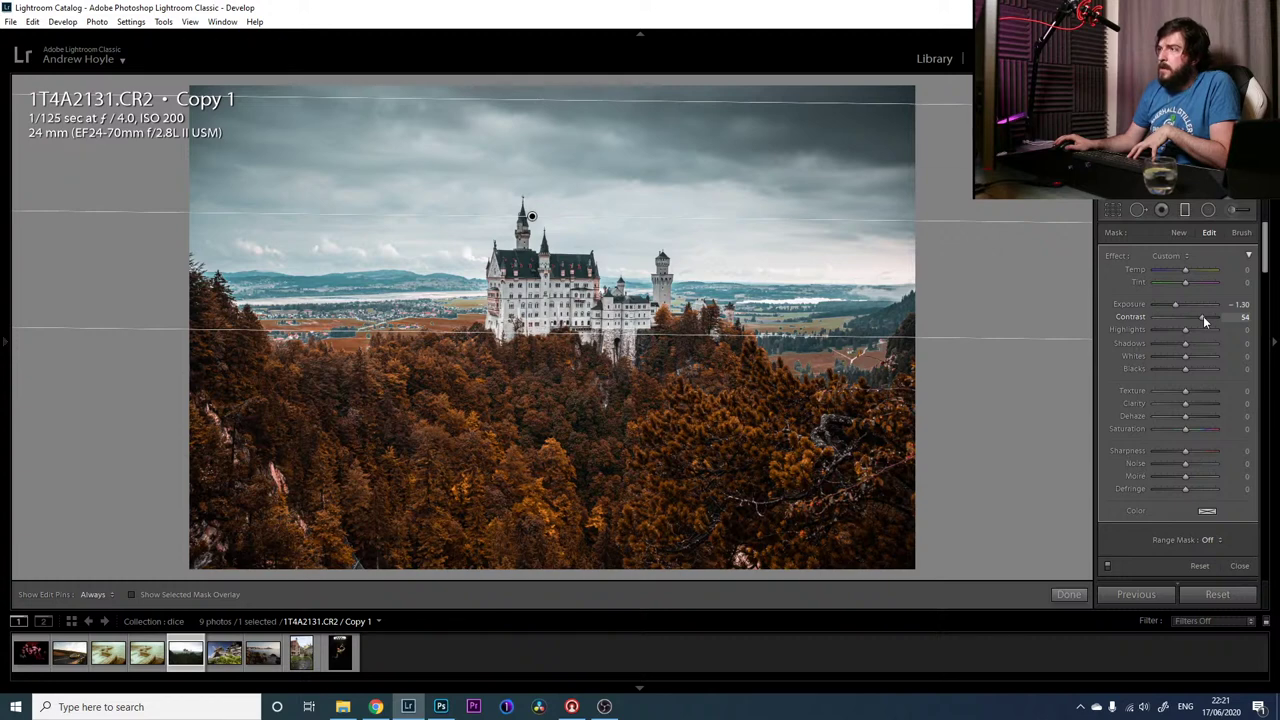
{"action": "left_click_drag", "start_coordinate": [1200, 403], "coordinate": [1191, 418]}
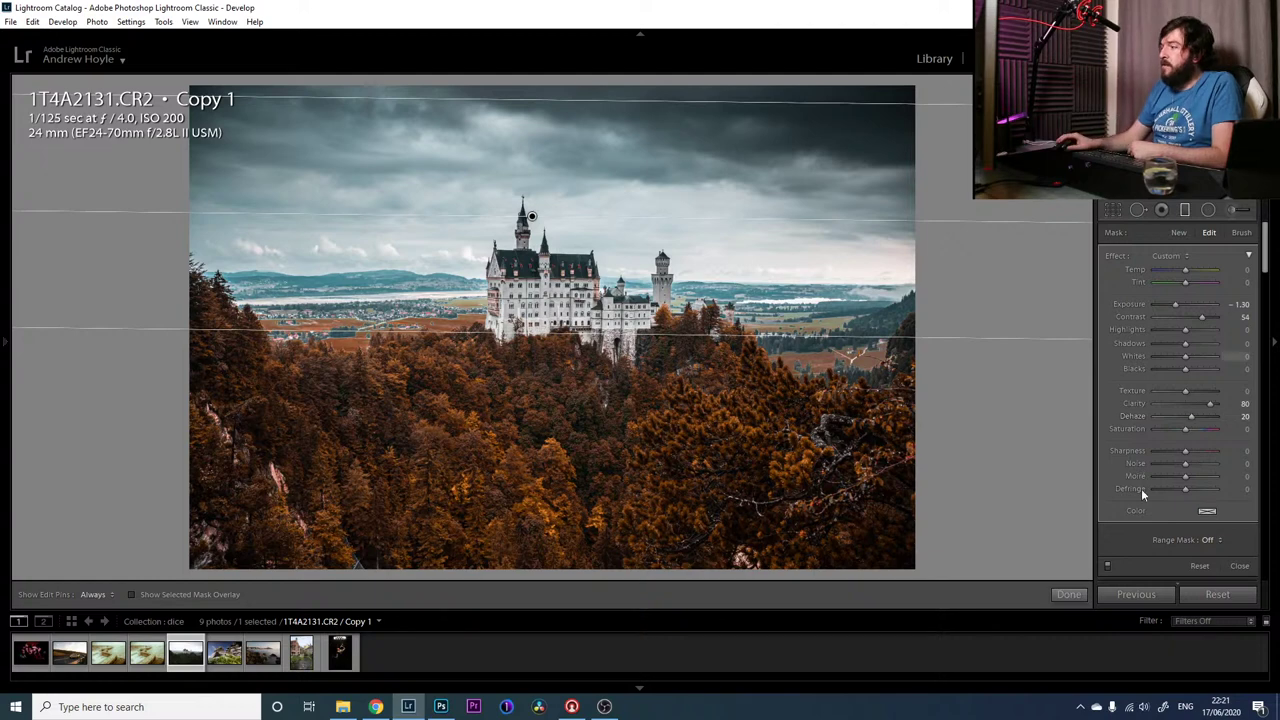
{"action": "left_click", "coordinate": [1108, 567]}
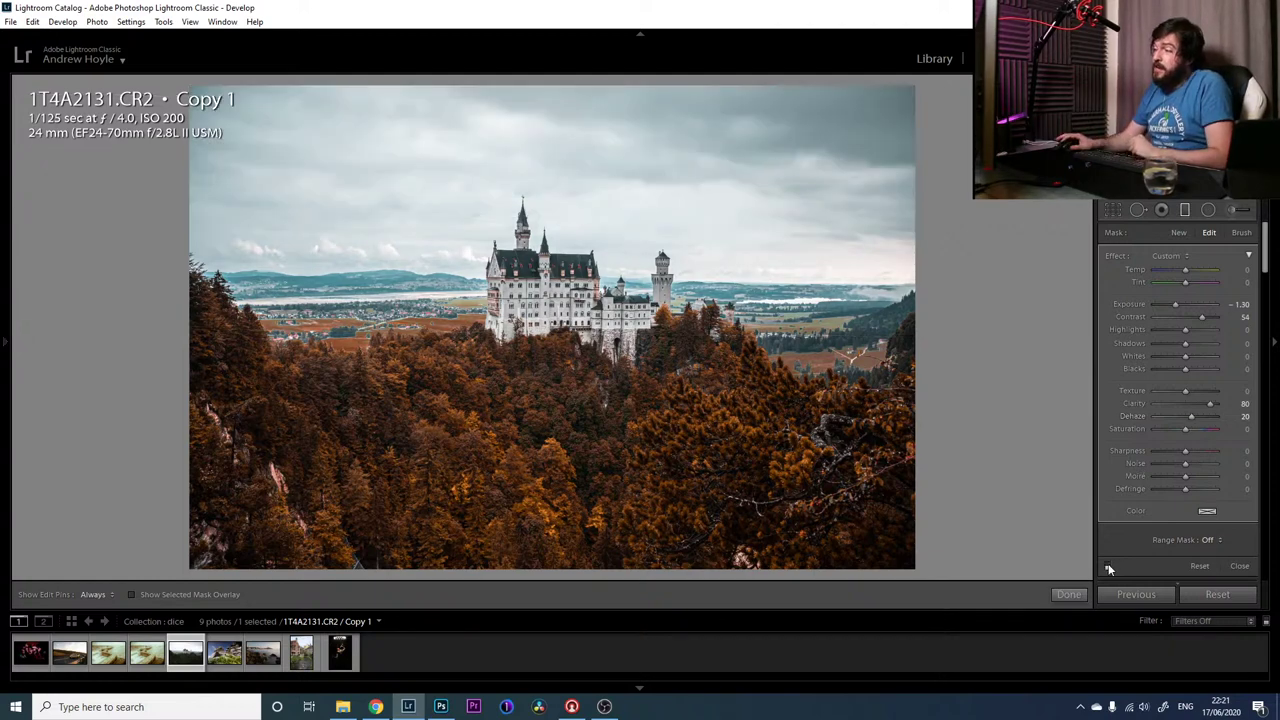
{"action": "left_click", "coordinate": [1108, 567]}
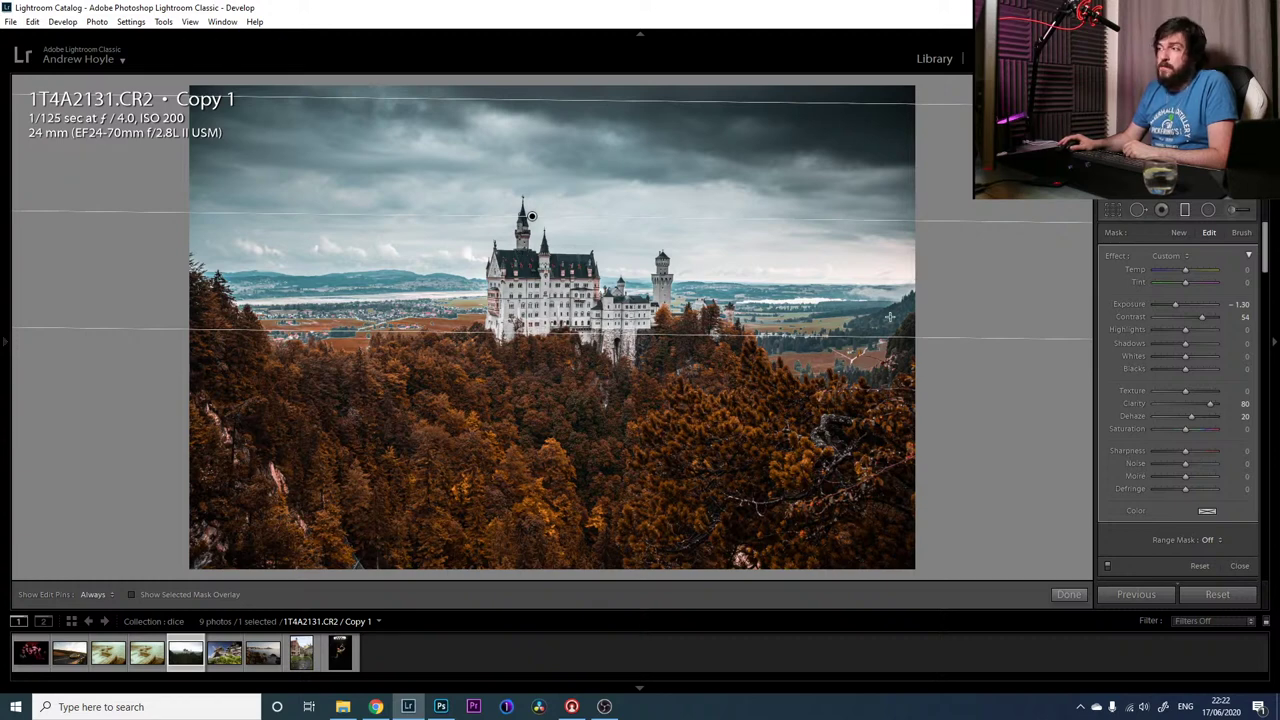
Limit the sky gradient with a Luminance range mask at Range 35/100, checking the mask overlays, and close the filter
{"action": "left_click", "coordinate": [1210, 543]}
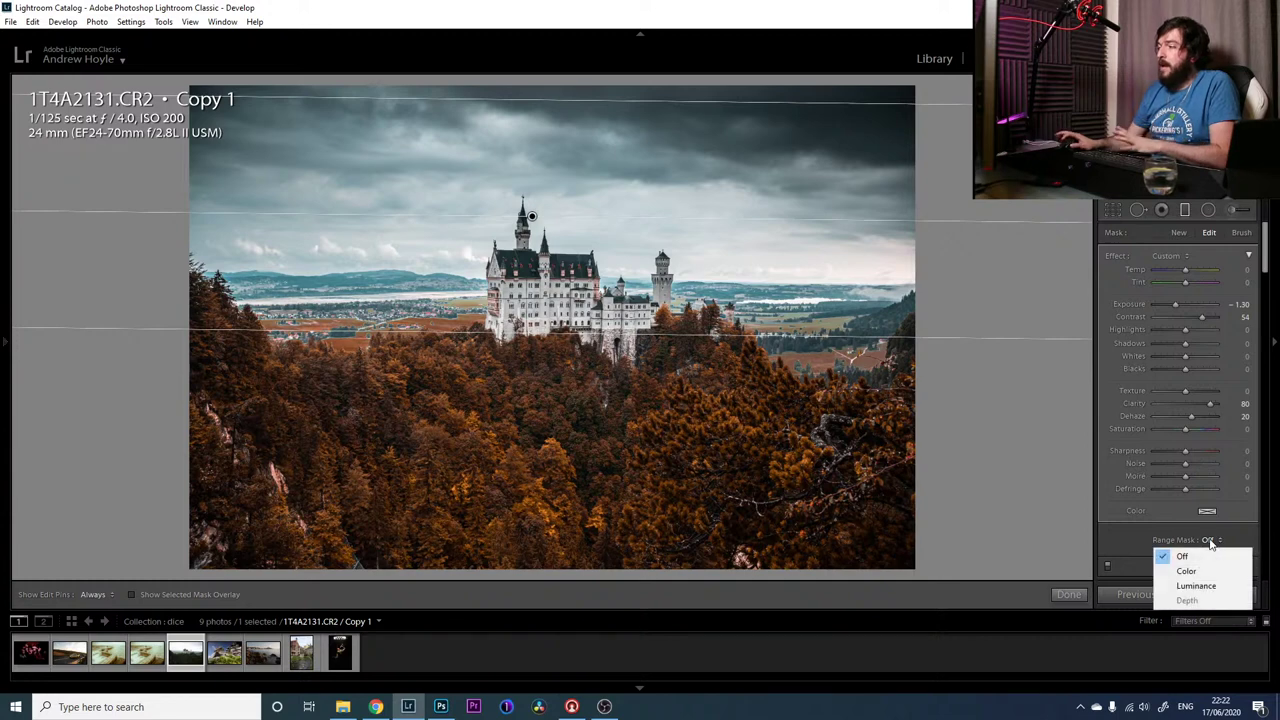
{"action": "left_click", "coordinate": [1190, 586]}
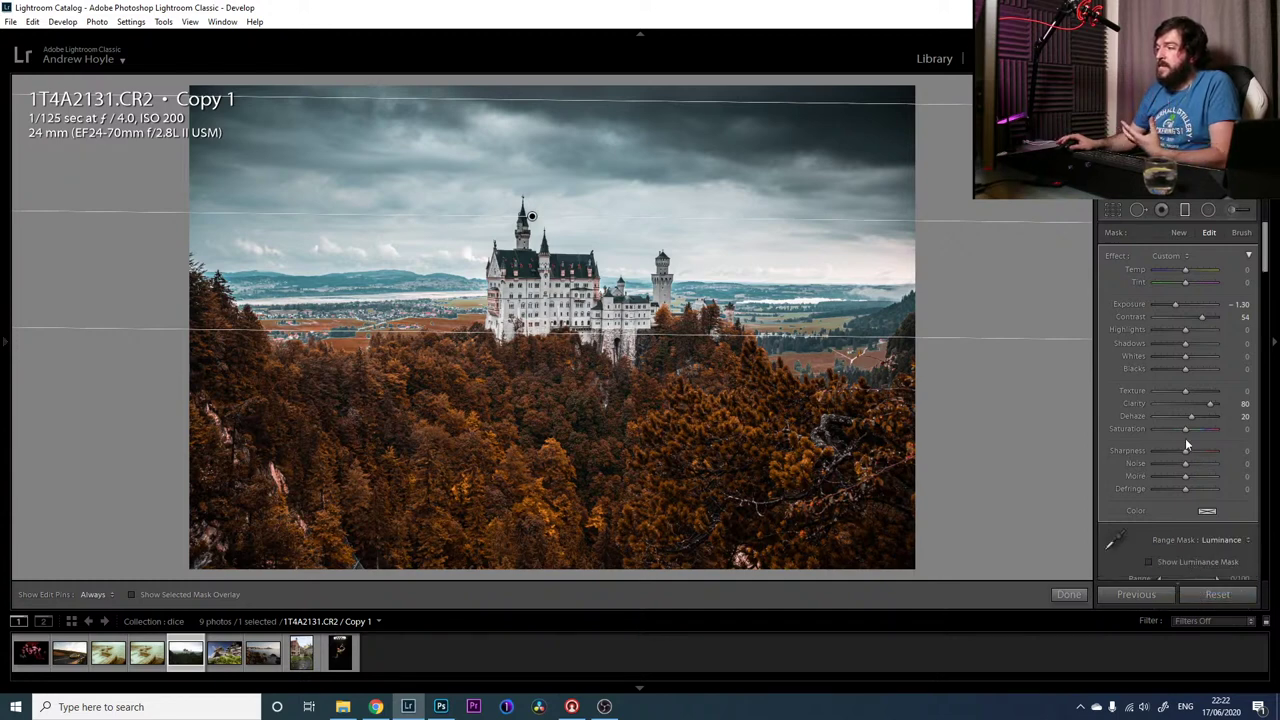
{"action": "scroll", "coordinate": [1264, 262], "scroll_direction": "down", "scroll_amount": 1}
{"action": "scroll", "coordinate": [1264, 262], "scroll_direction": "down", "scroll_amount": 1}
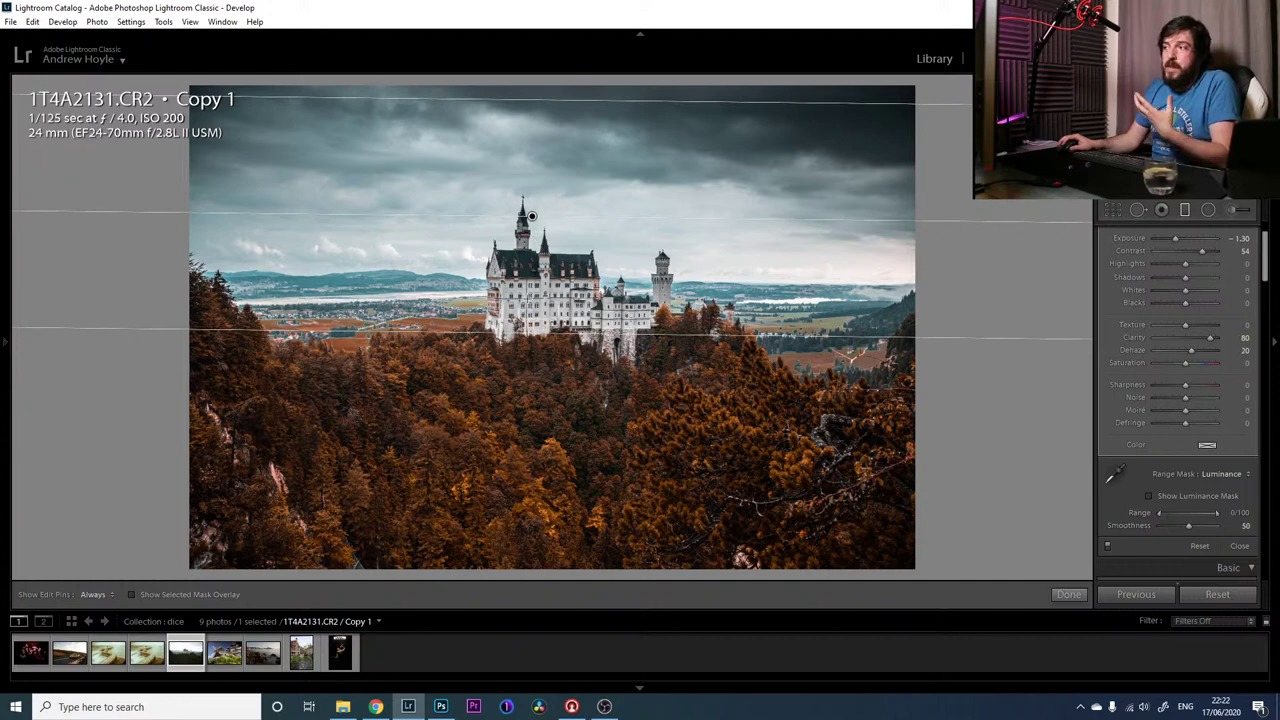
{"action": "left_click", "coordinate": [202, 594]}
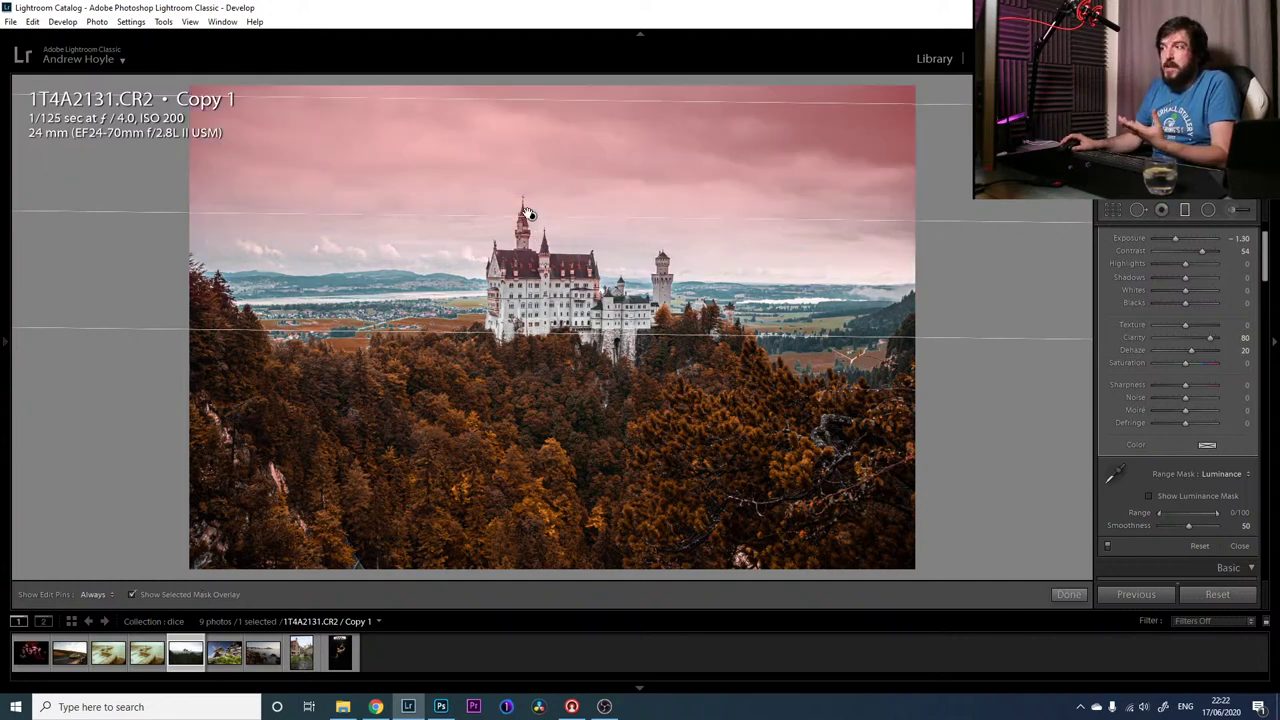
{"action": "left_click", "coordinate": [215, 596]}
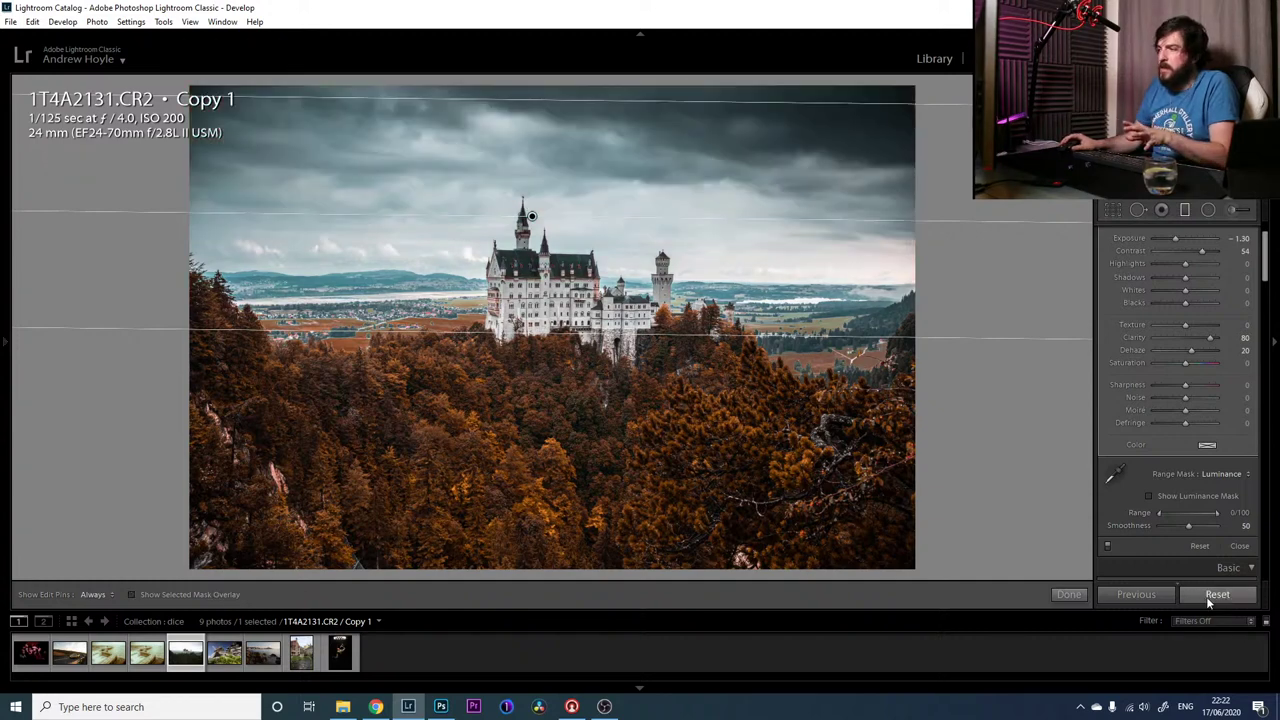
{"action": "left_click", "coordinate": [1162, 496]}
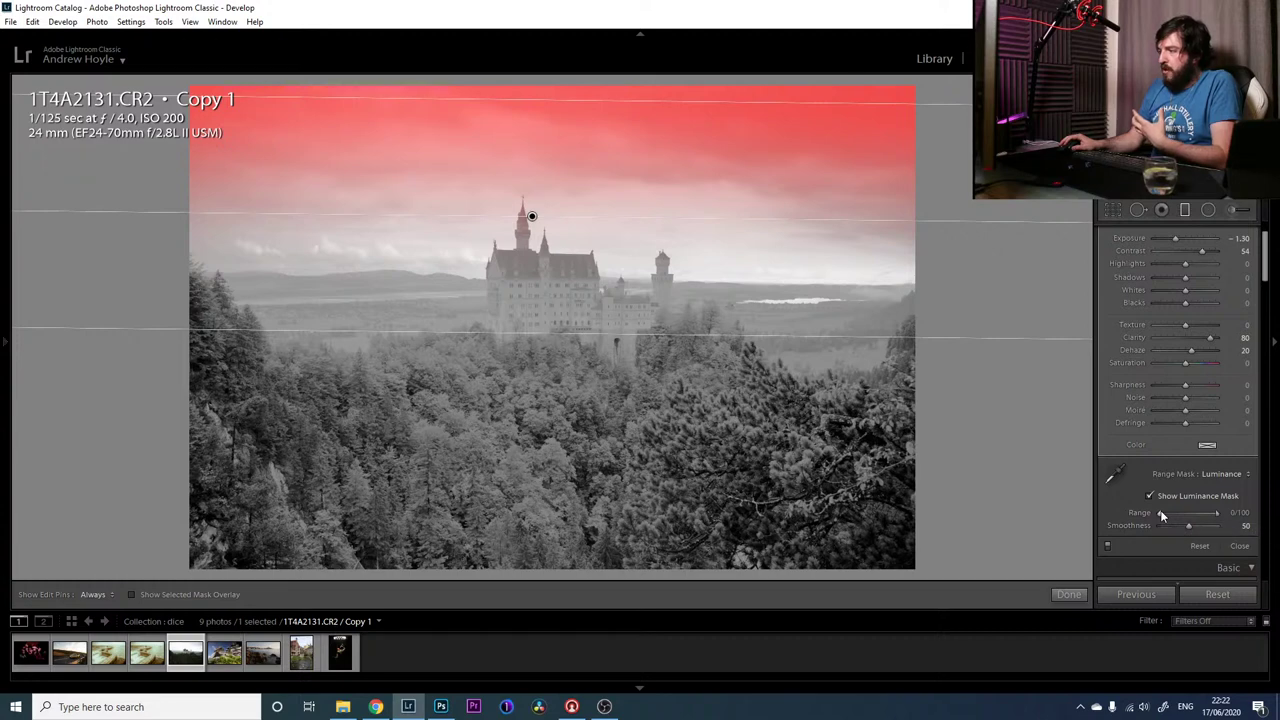
{"action": "mouse_move", "coordinate": [1160, 513]}
{"action": "left_mouse_down"}
{"action": "mouse_move", "coordinate": [1192, 513]}
{"action": "mouse_move", "coordinate": [1178, 515]}
{"action": "left_mouse_up"}
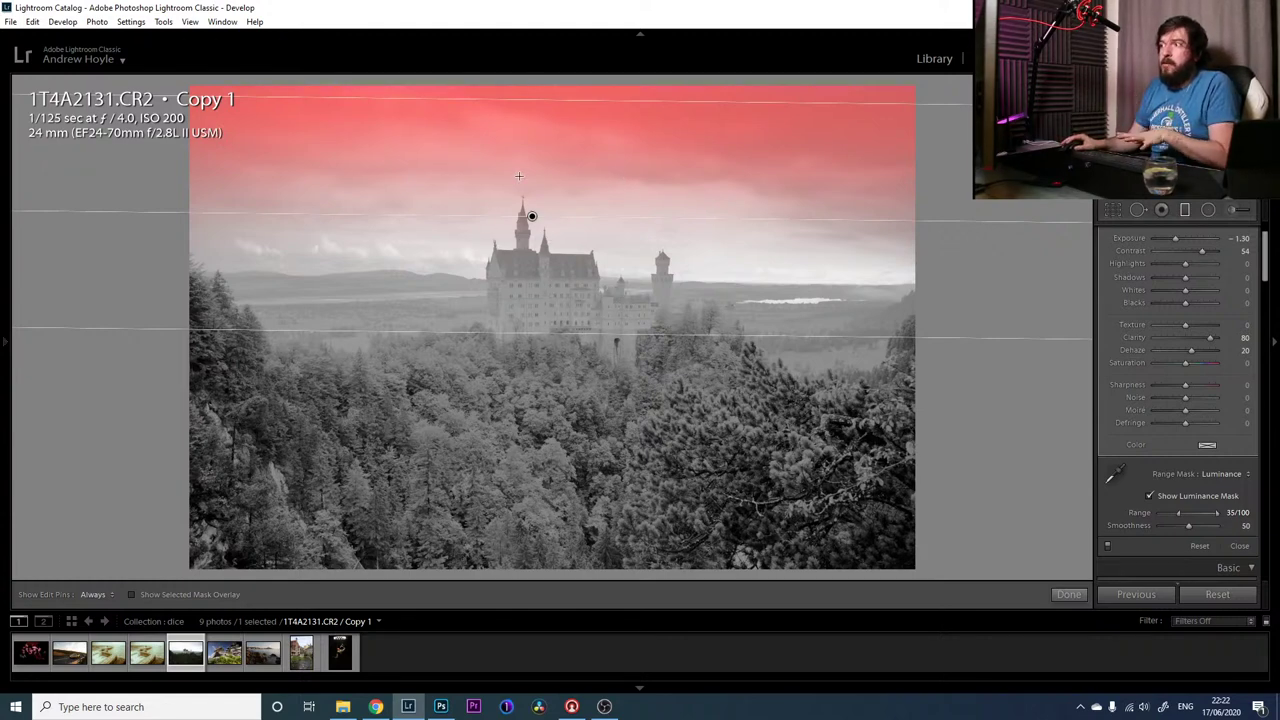
{"action": "left_click", "coordinate": [1184, 495]}
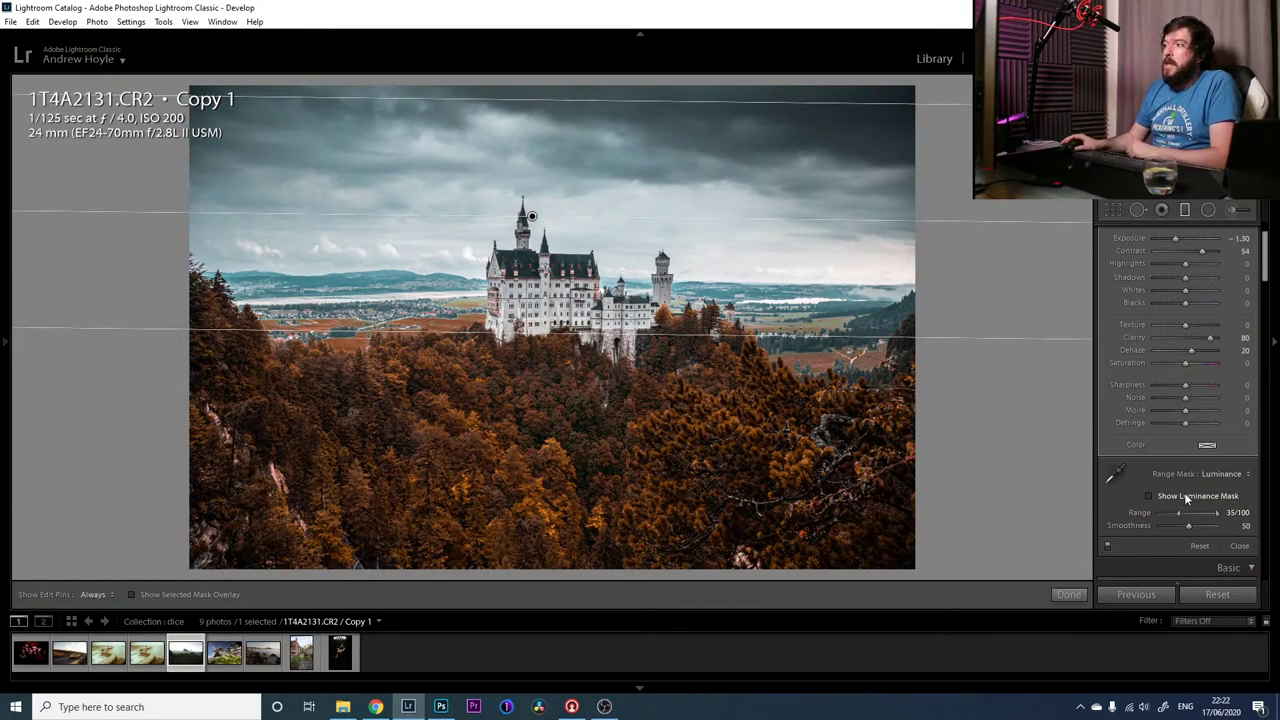
{"action": "left_click", "coordinate": [1185, 210]}
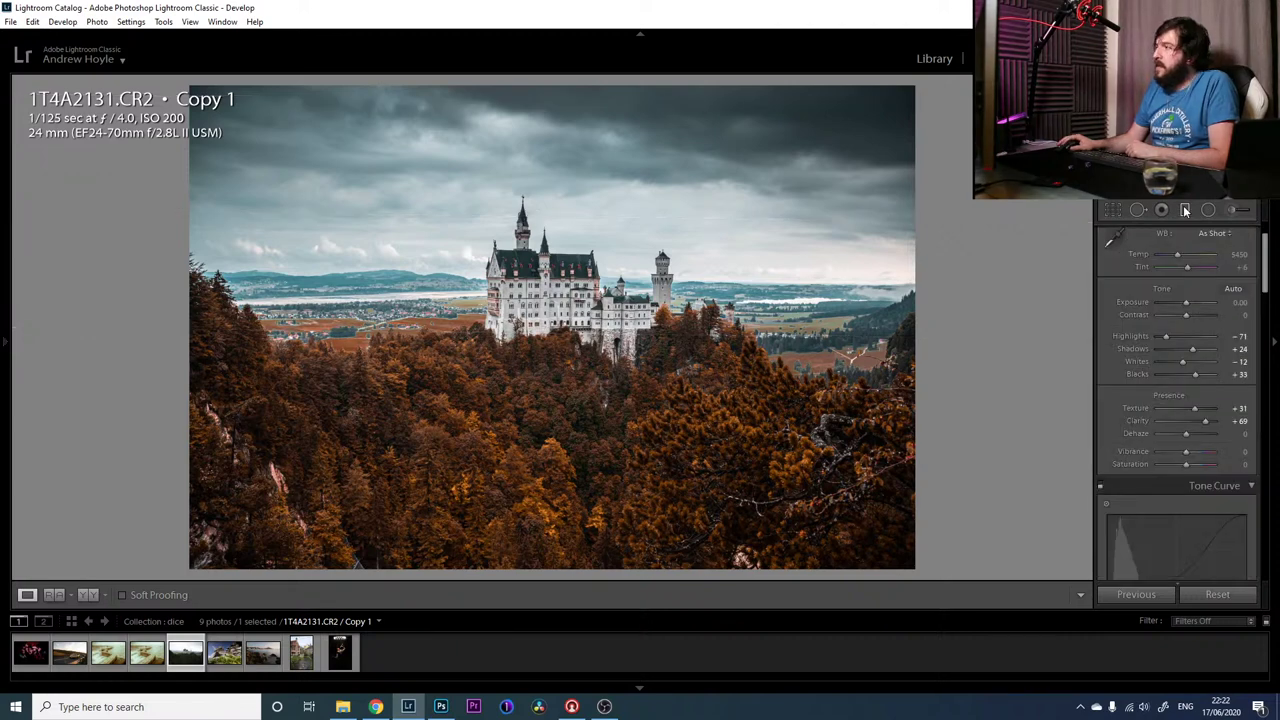
Darken the forest's lower right and lower left corners with two diagonal graduated filters at Exposure -1.48
{"action": "left_click", "coordinate": [1184, 209]}
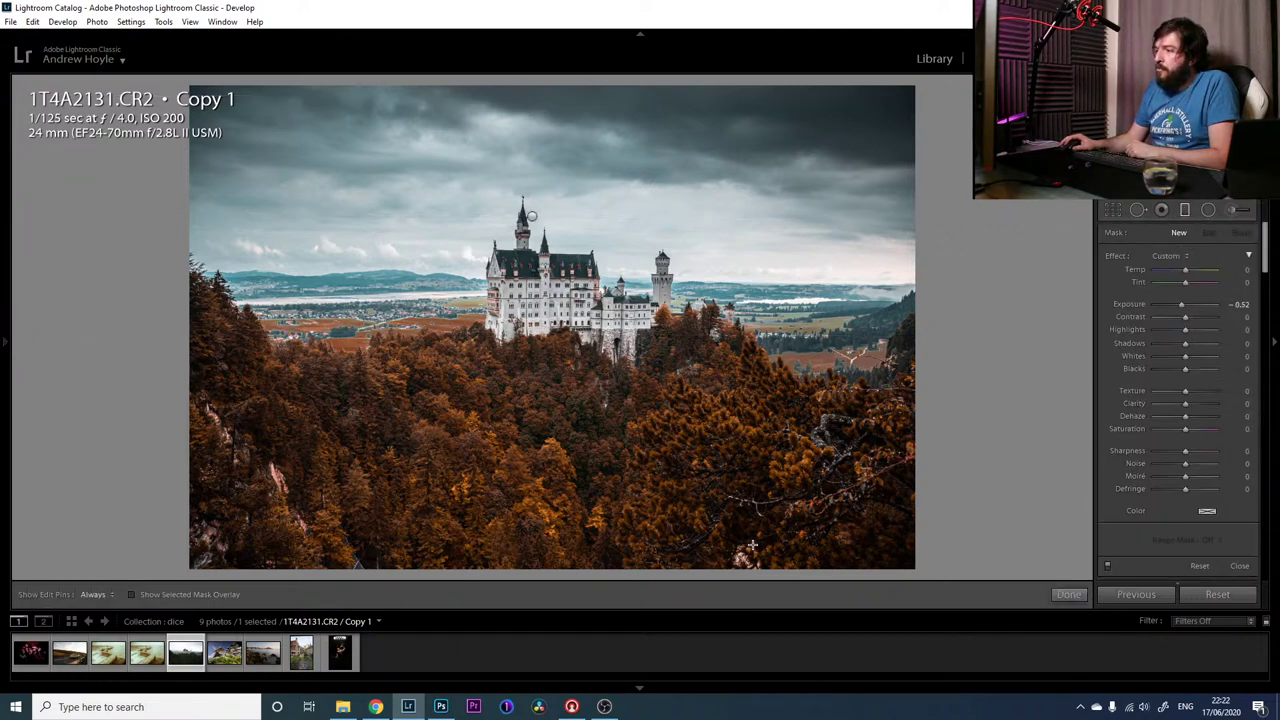
{"action": "left_click_drag", "start_coordinate": [750, 546], "coordinate": [703, 364]}
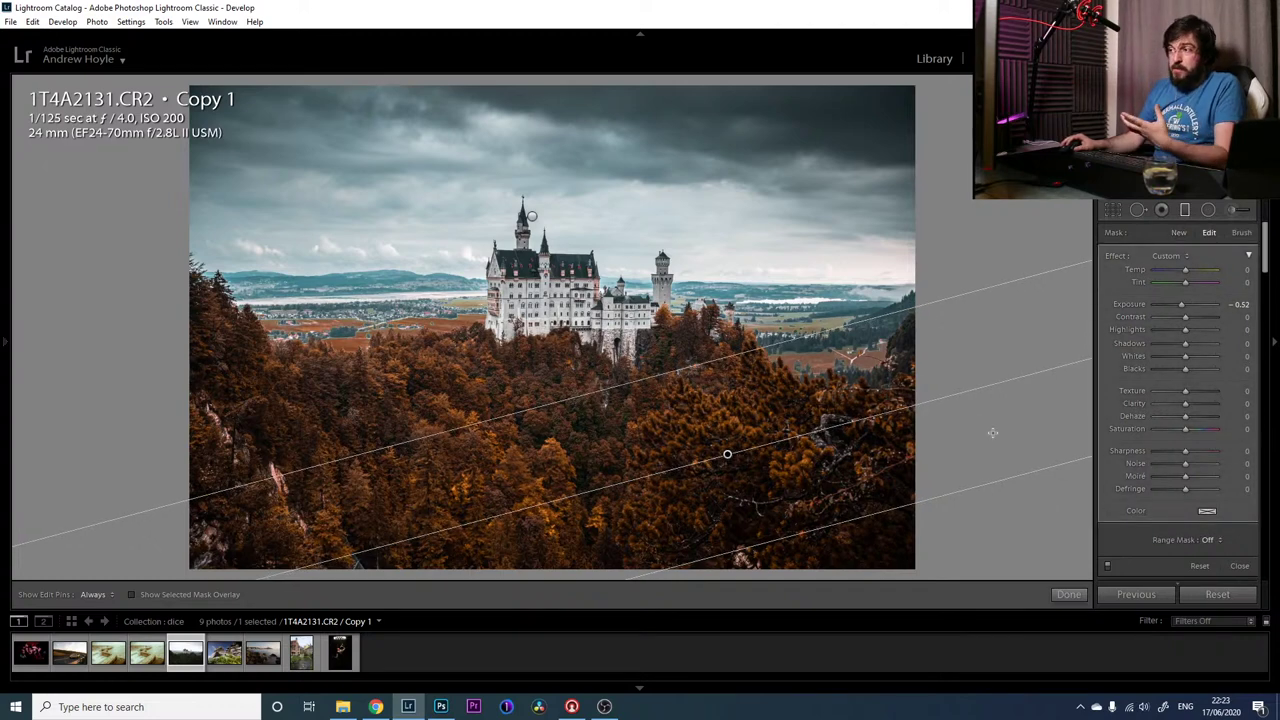
{"action": "left_click_drag", "start_coordinate": [1181, 304], "coordinate": [1174, 304]}
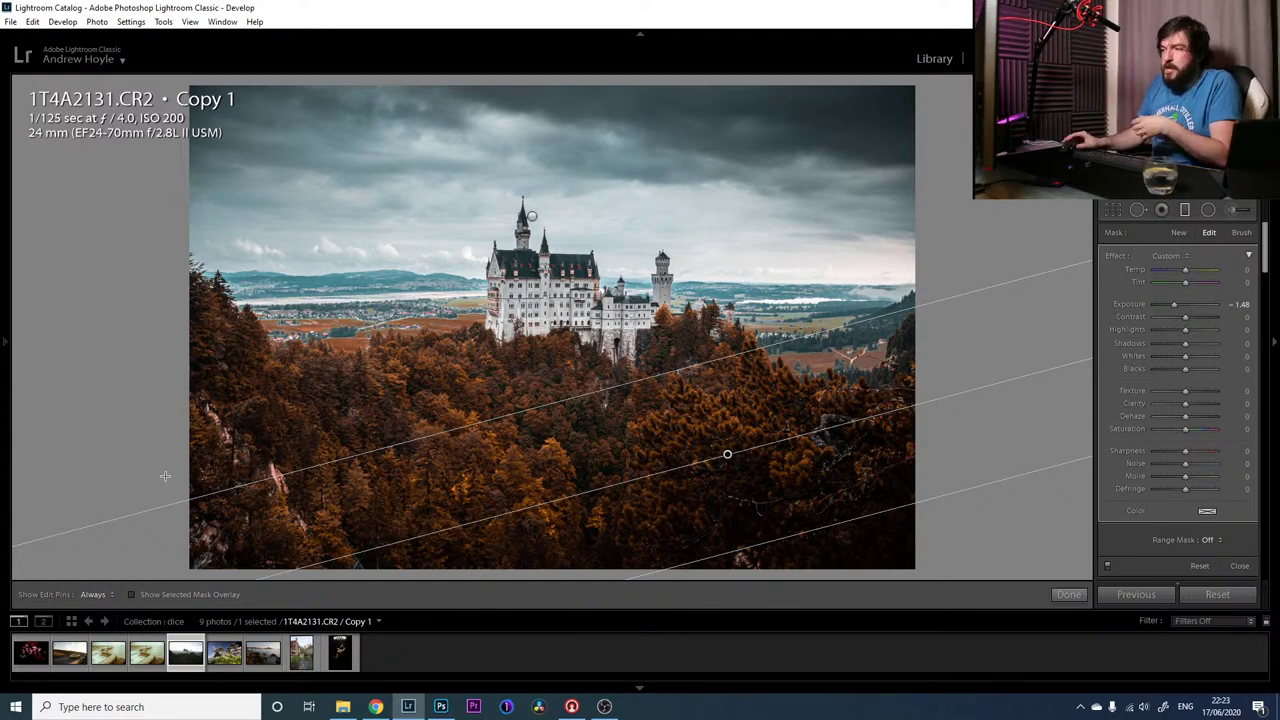
{"action": "left_click_drag", "start_coordinate": [151, 533], "coordinate": [410, 306]}
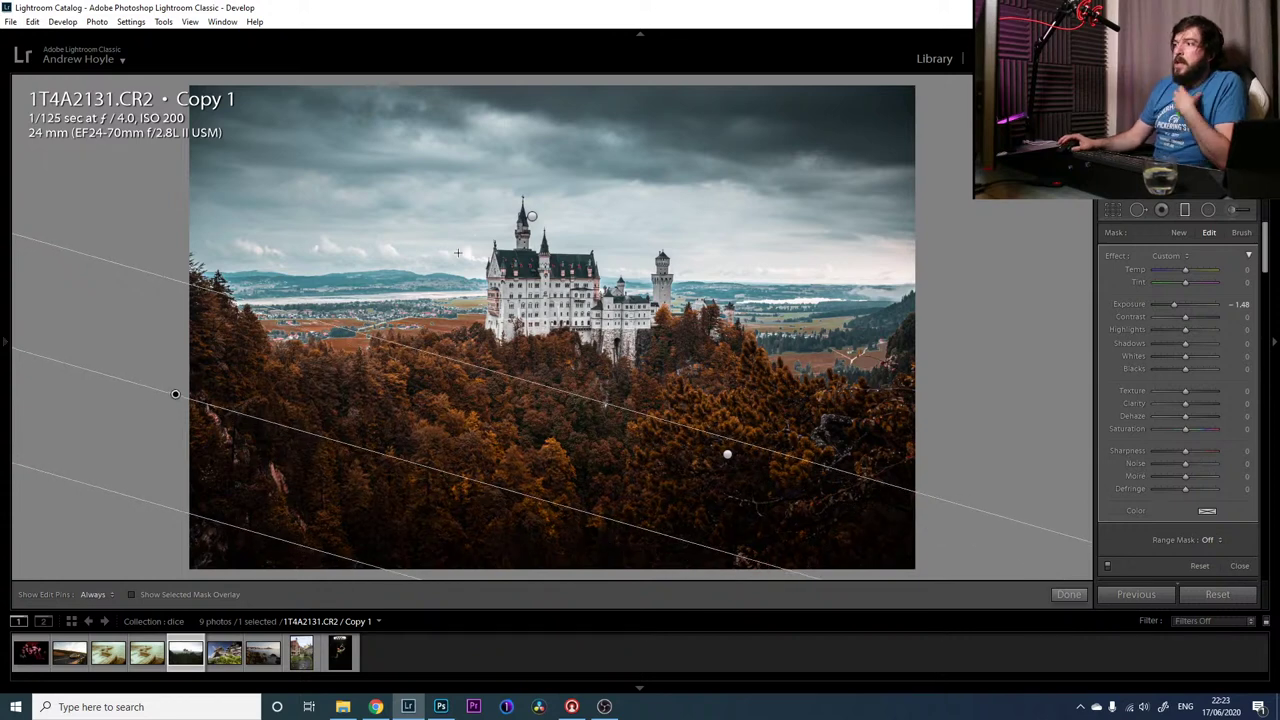
Draw an inverted radial filter around the castle with Exposure 0.26 and Feather 100
{"action": "left_click", "coordinate": [1207, 210]}
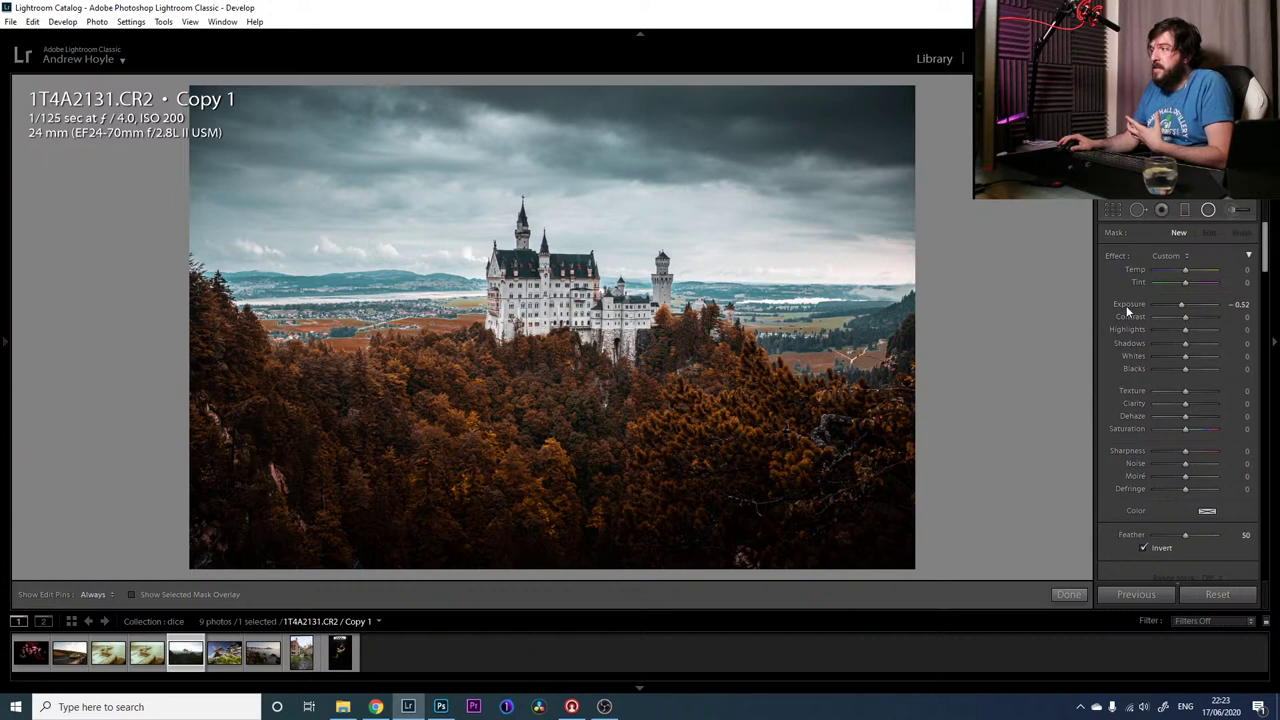
{"action": "left_click_drag", "start_coordinate": [1185, 304], "coordinate": [1188, 304]}
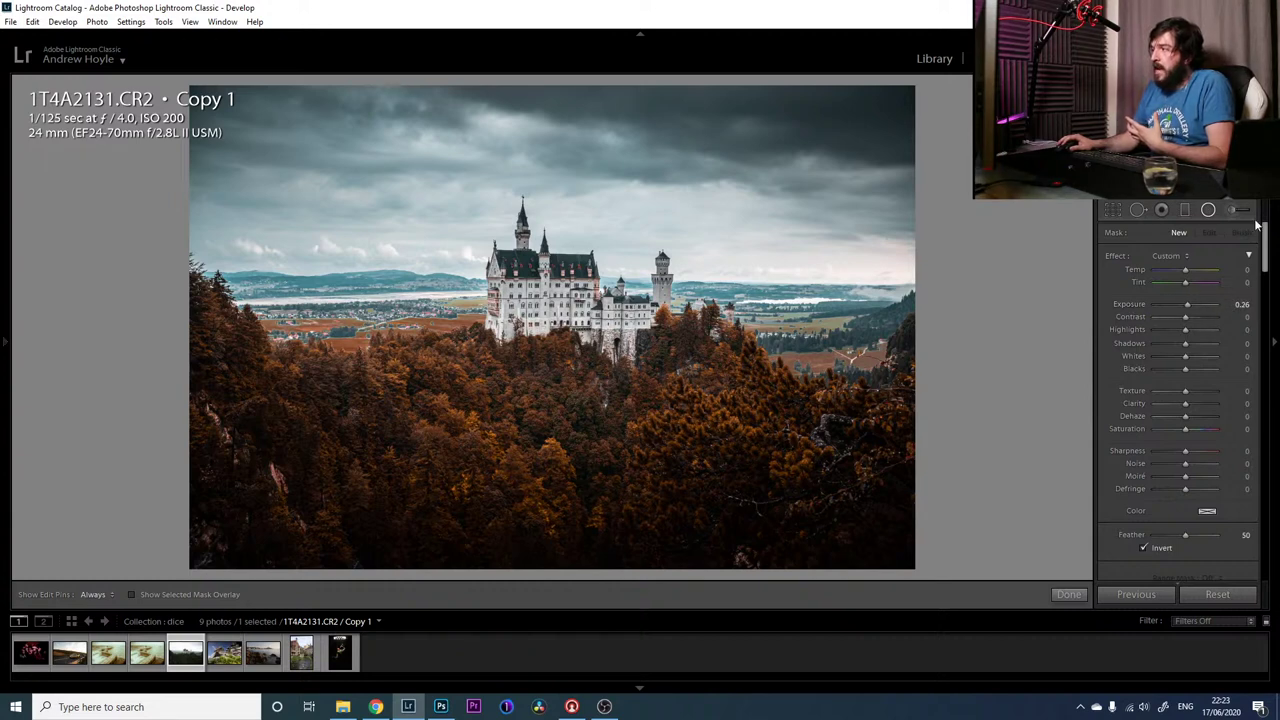
{"action": "left_click_drag", "start_coordinate": [558, 293], "coordinate": [811, 438]}
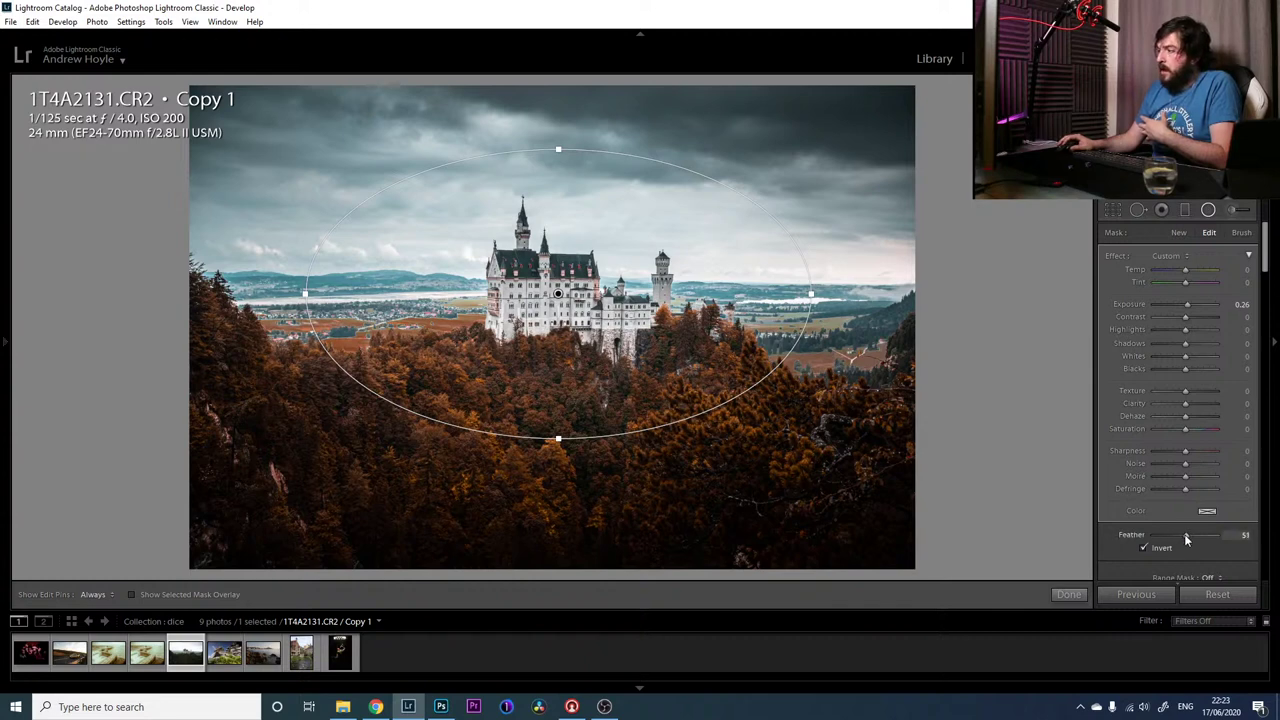
{"action": "left_click_drag", "start_coordinate": [1186, 536], "coordinate": [1230, 540]}
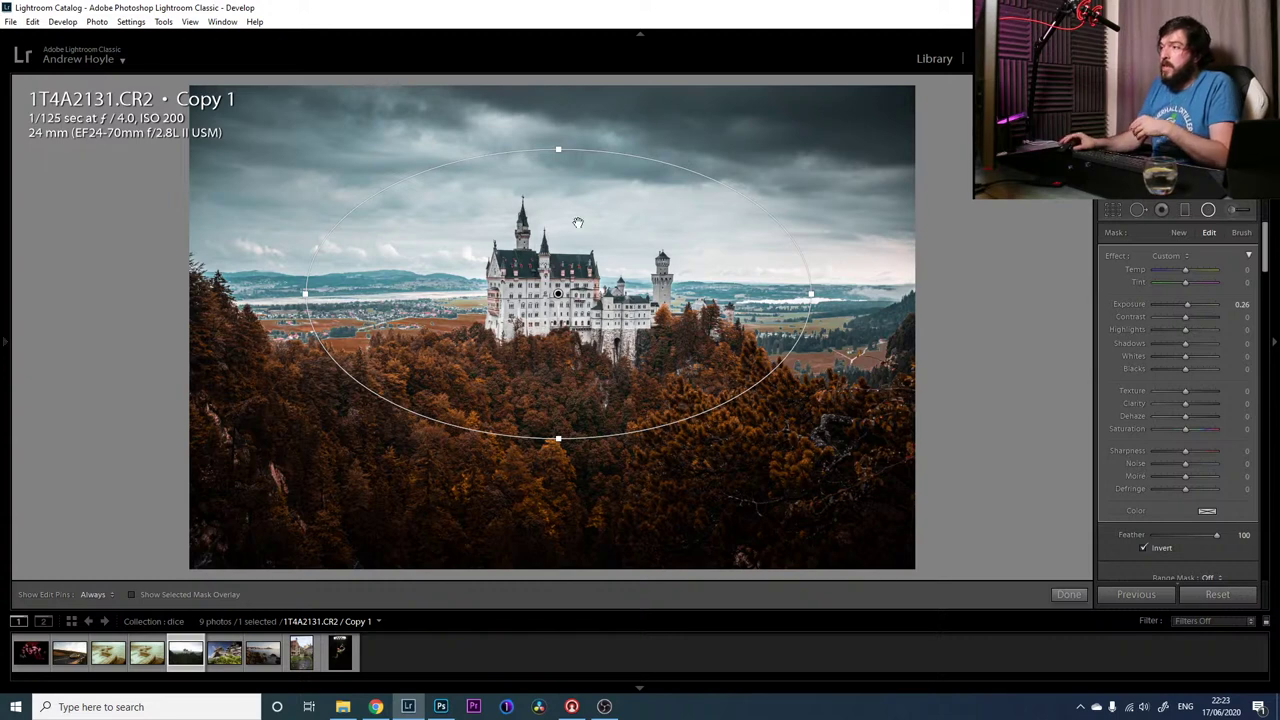
Set the castle radial filter's Exposure to 0.61, Highlights to -22, Clarity to 13 and Shadows to 13, and close the filter
{"action": "left_click_drag", "start_coordinate": [1186, 305], "coordinate": [1176, 331]}
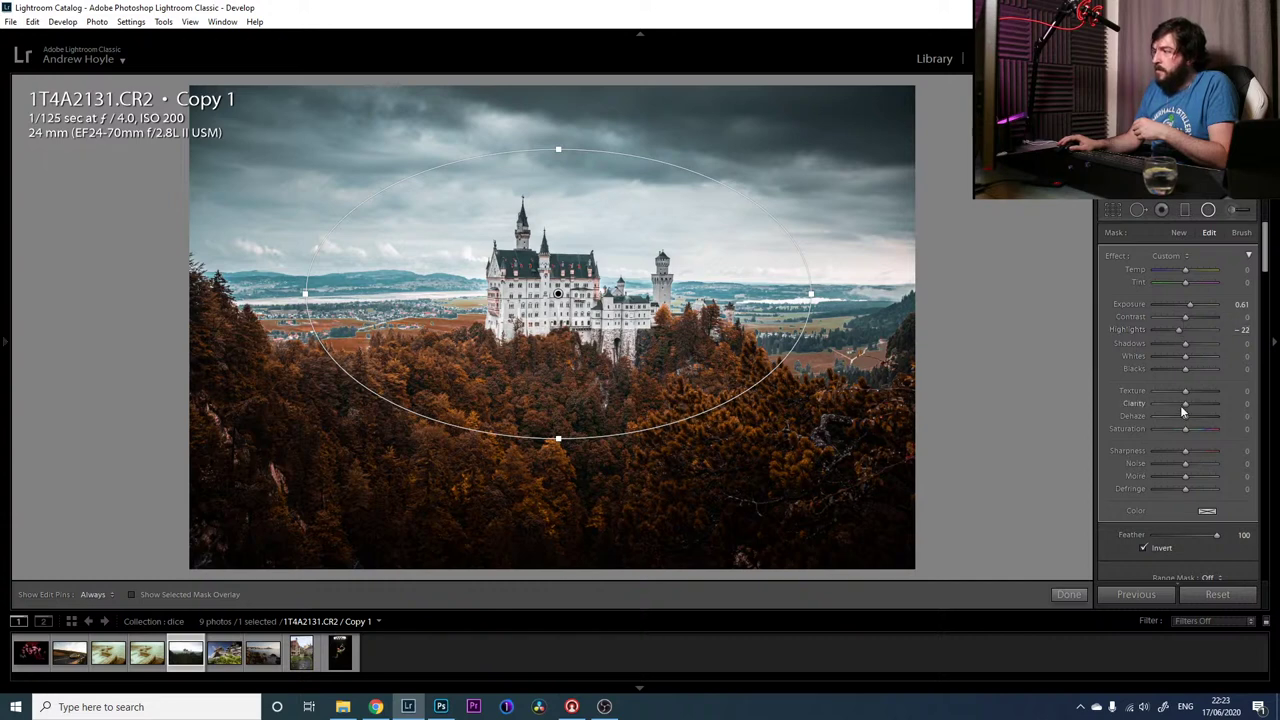
{"action": "left_click_drag", "start_coordinate": [1185, 404], "coordinate": [1196, 407]}
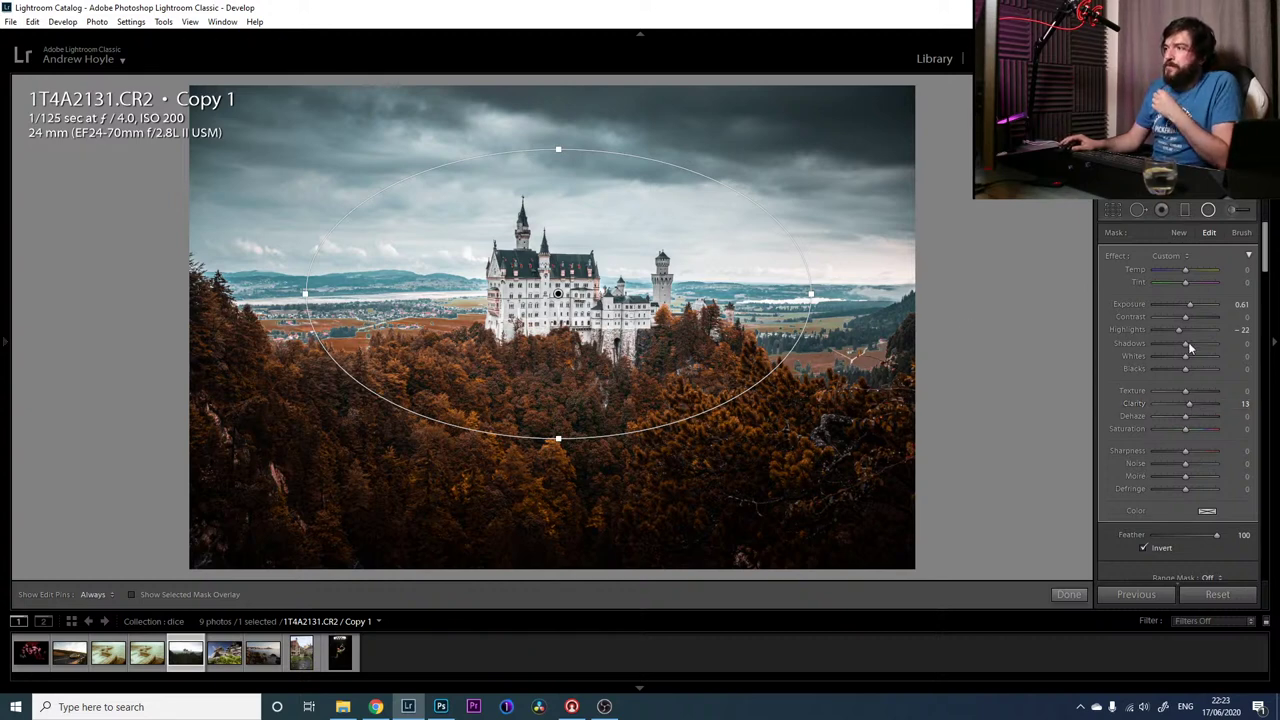
{"action": "left_click_drag", "start_coordinate": [1192, 342], "coordinate": [1191, 343]}
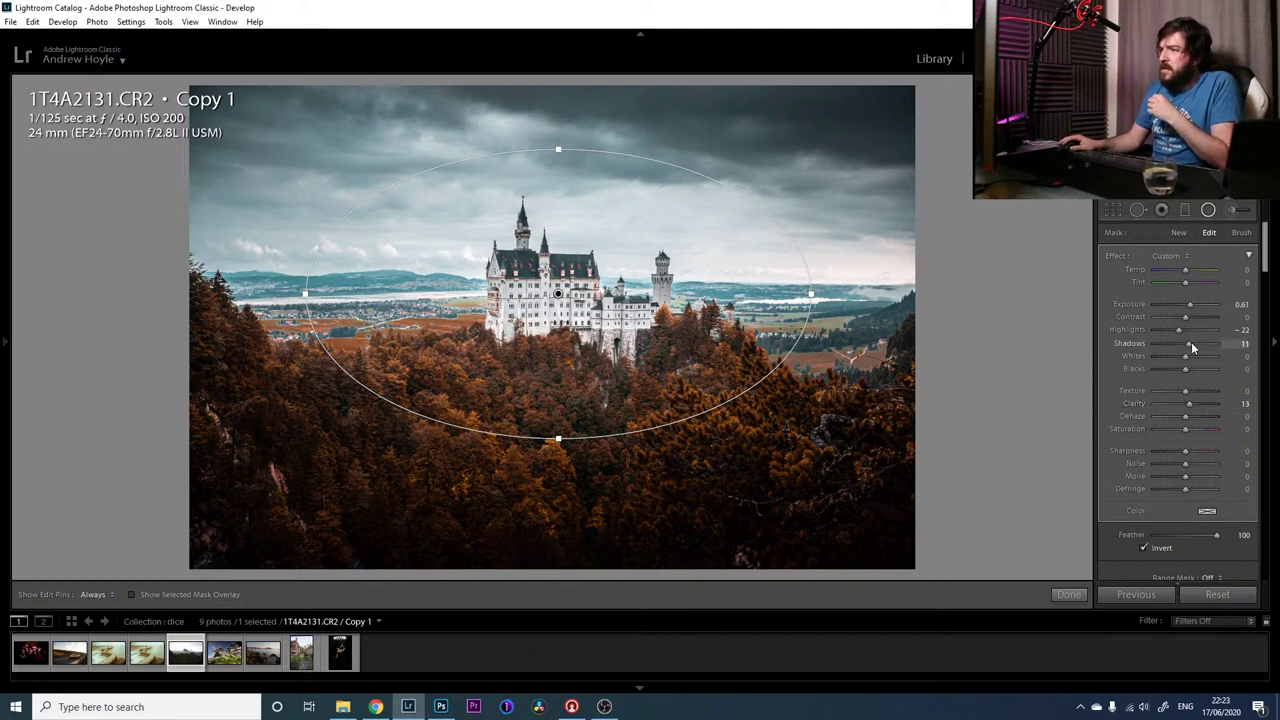
{"action": "left_click", "coordinate": [1208, 210]}
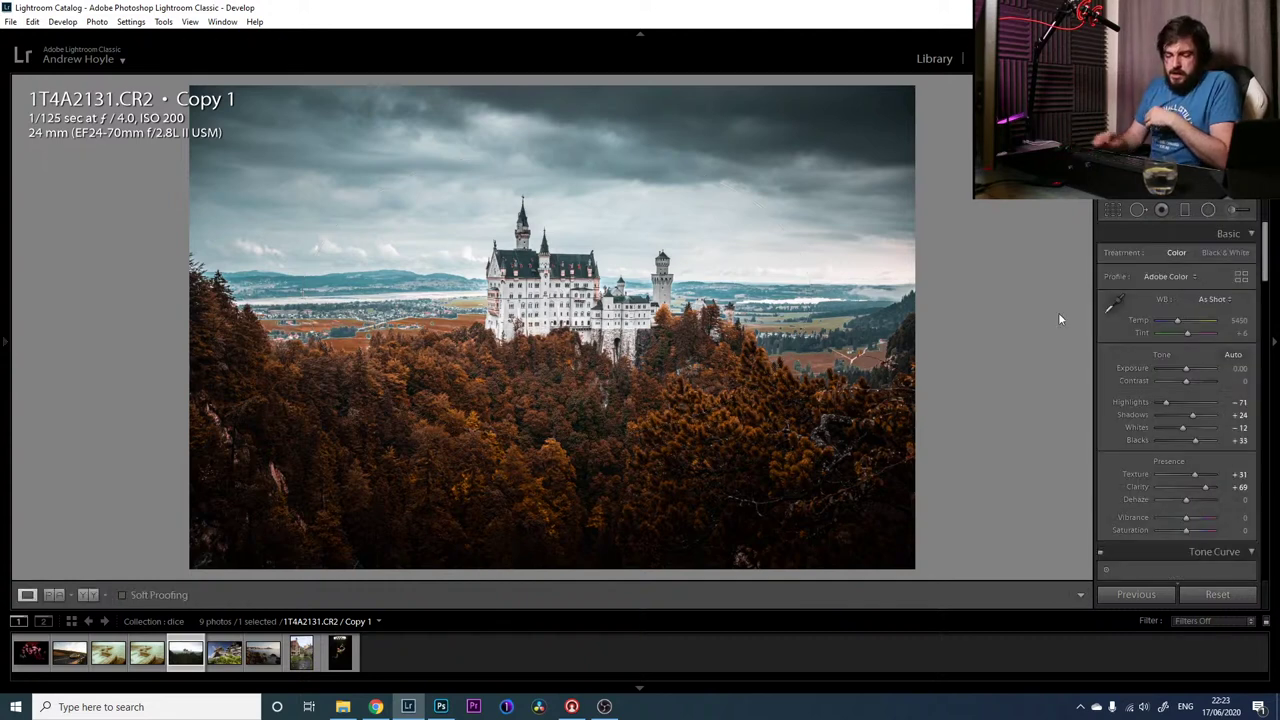
Compare the edited castle photo with its unedited original by repeatedly switching between the before and after views
{"action": "key", "text": "backslash"}
{"action": "key", "text": "backslash"}
{"action": "key", "text": "backslash"}
{"action": "key", "text": "backslash"}
{"action": "key", "text": "backslash"}
{"action": "key", "text": "backslash"}
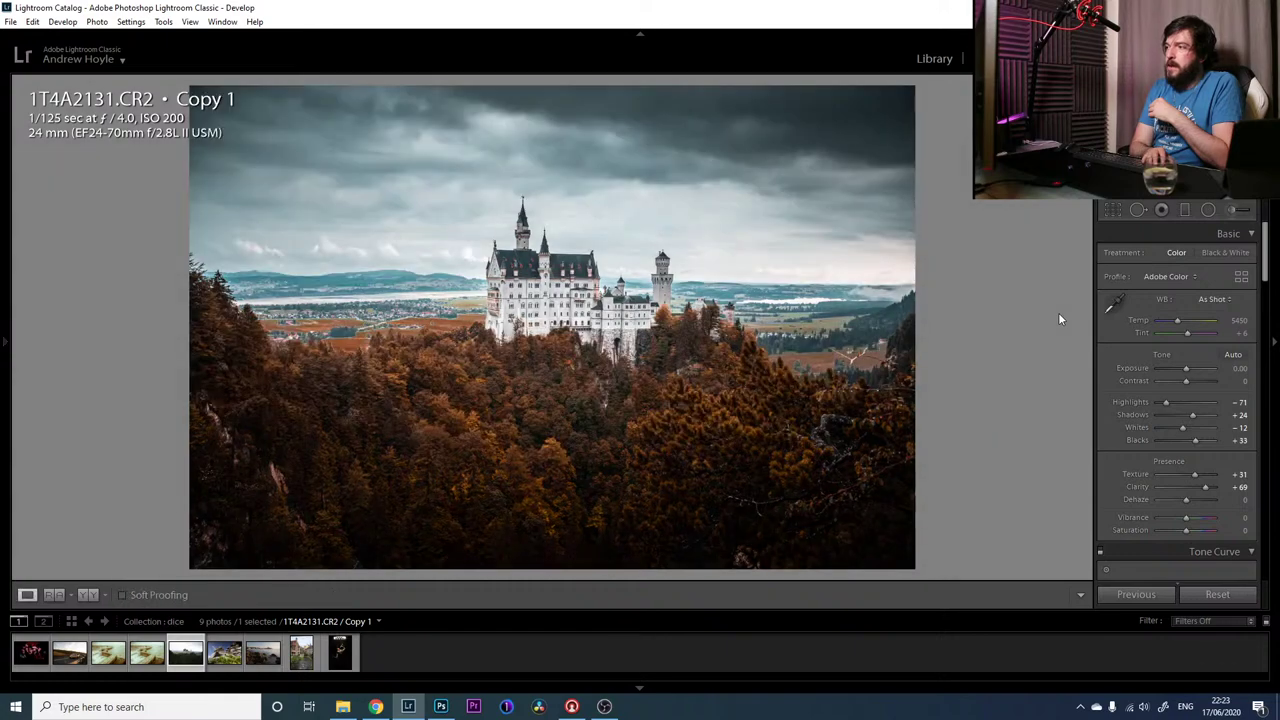
{"action": "key", "text": "backslash"}
{"action": "key", "text": "backslash"}
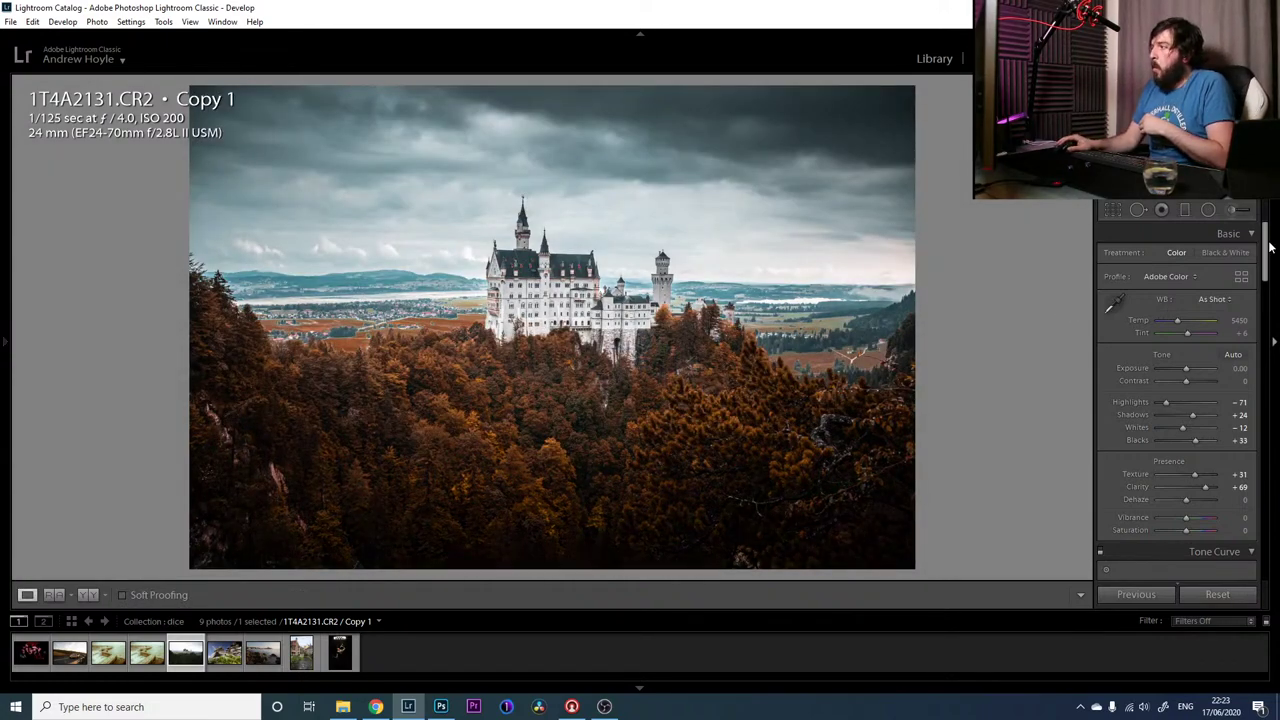
Toggle the Calibration adjustments to compare the castle photo with and without the autumn colour shift
{"action": "left_click_drag", "start_coordinate": [1270, 250], "coordinate": [1270, 550]}
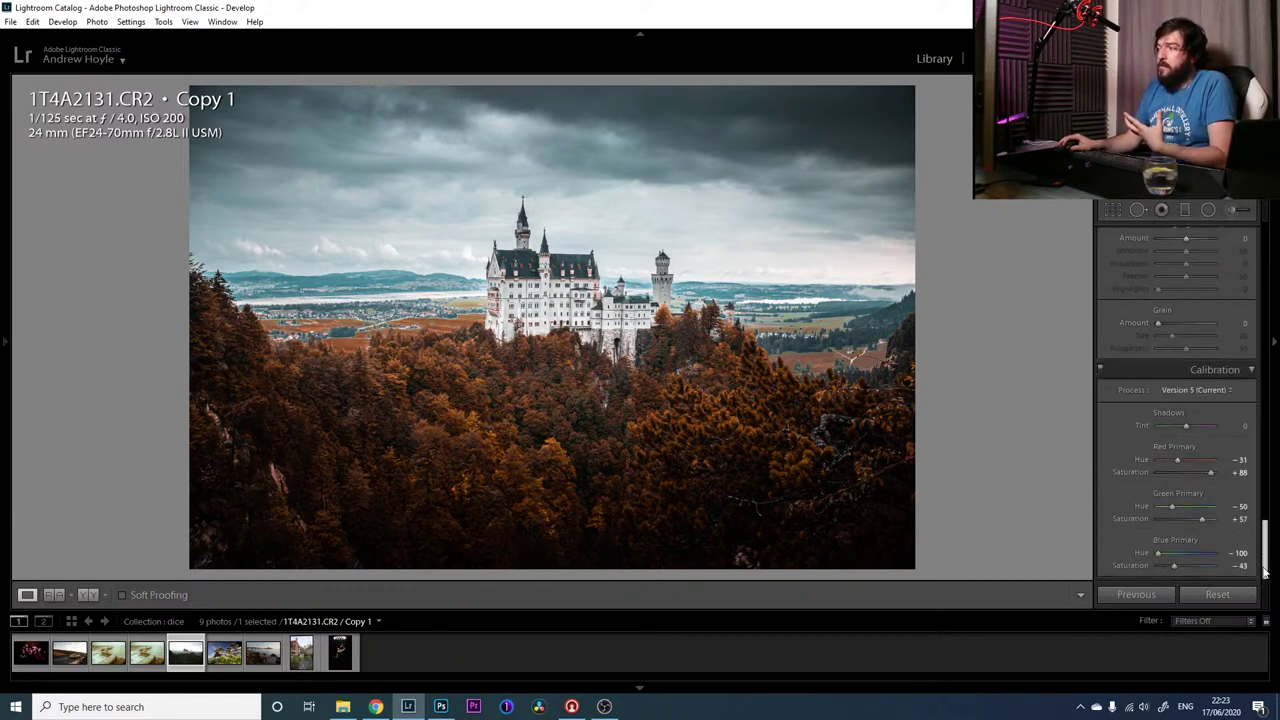
{"action": "left_click", "coordinate": [1101, 370]}
{"action": "left_click", "coordinate": [1101, 370]}
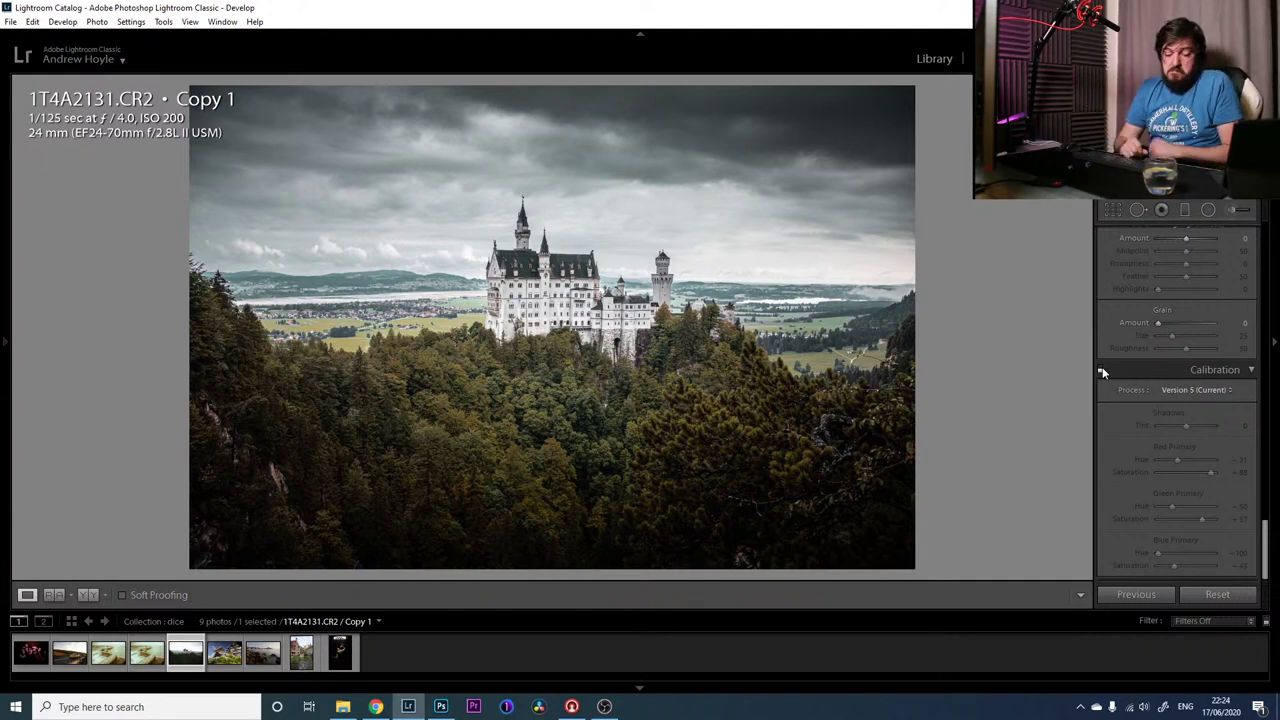
Compare the castle photo, with its Calibration adjustments switched off, against the unedited original by toggling the before and after views
{"action": "key", "text": "backslash"}
{"action": "key", "text": "backslash"}
{"action": "key", "text": "backslash"}
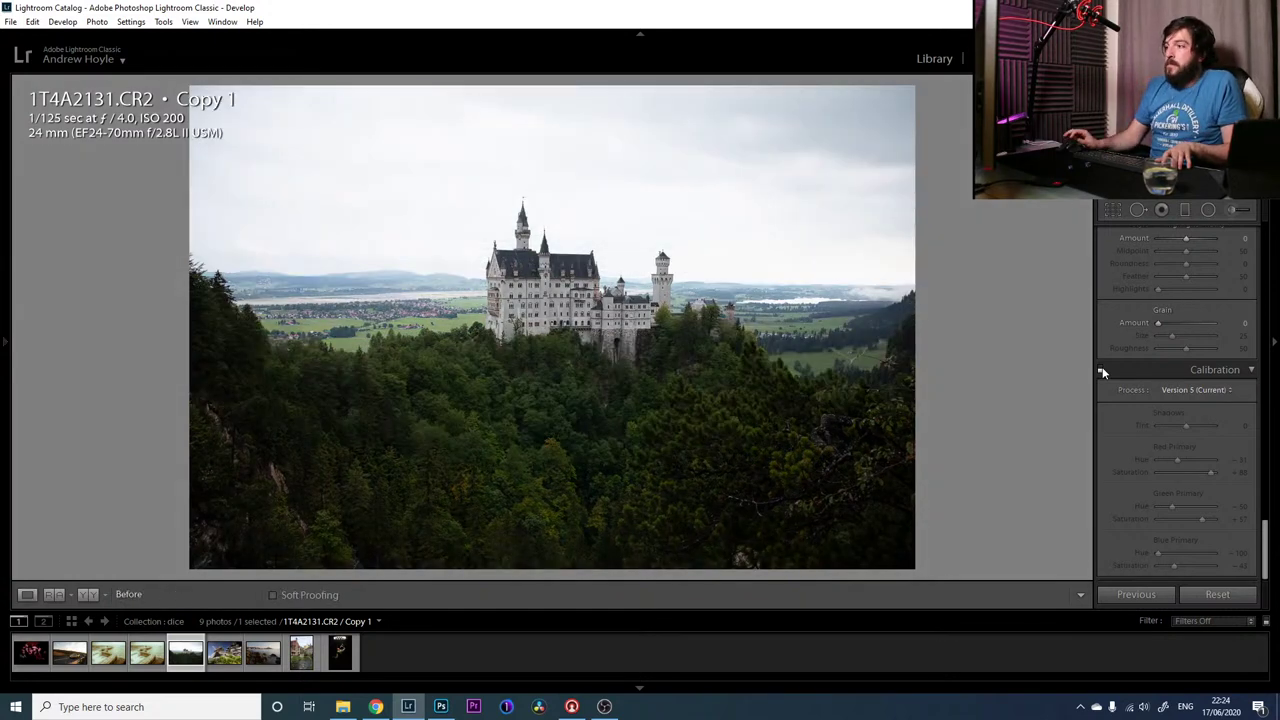
{"action": "key", "text": "backslash"}
{"action": "key", "text": "backslash"}
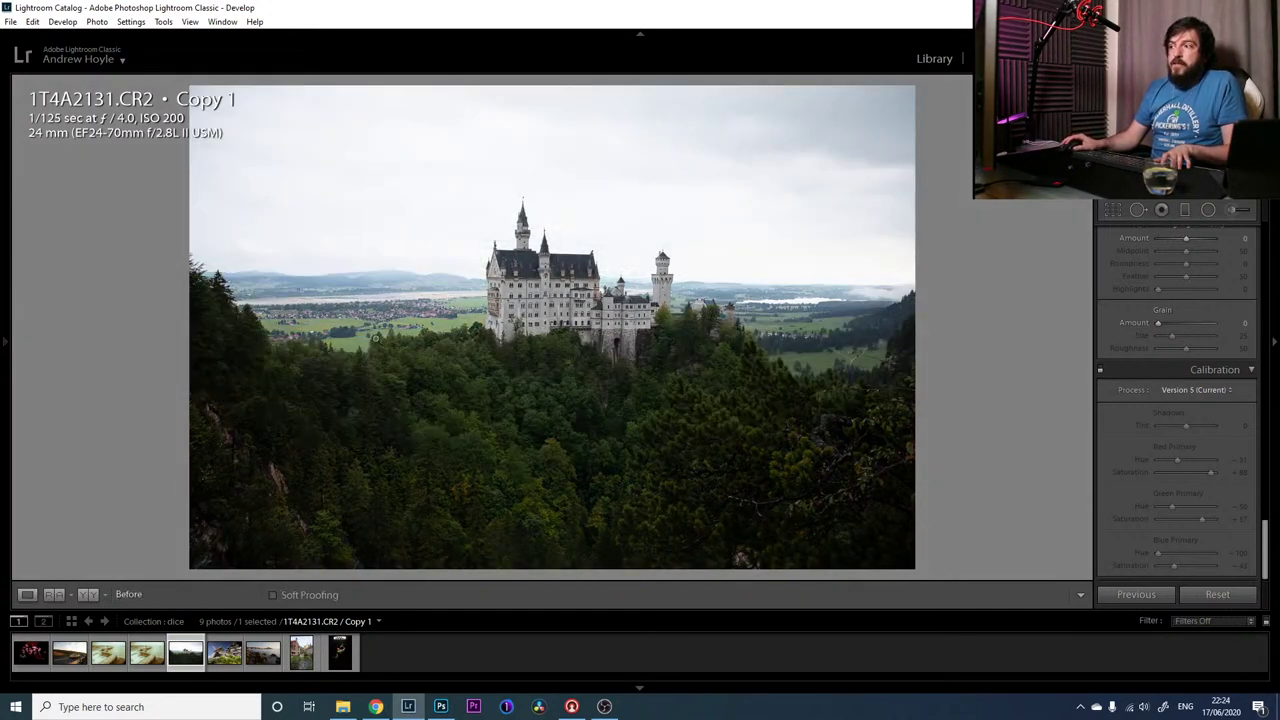
{"action": "key", "text": "backslash"}
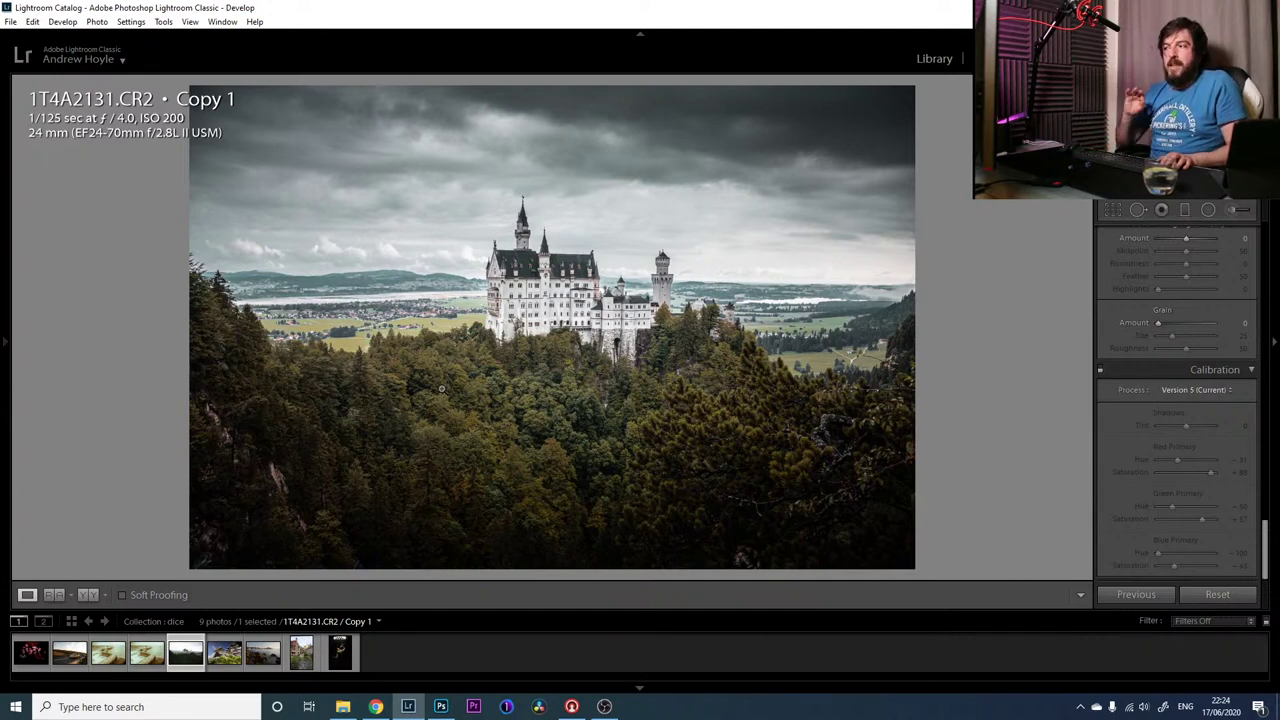
{"action": "key", "text": "backslash"}
{"action": "key", "text": "backslash"}
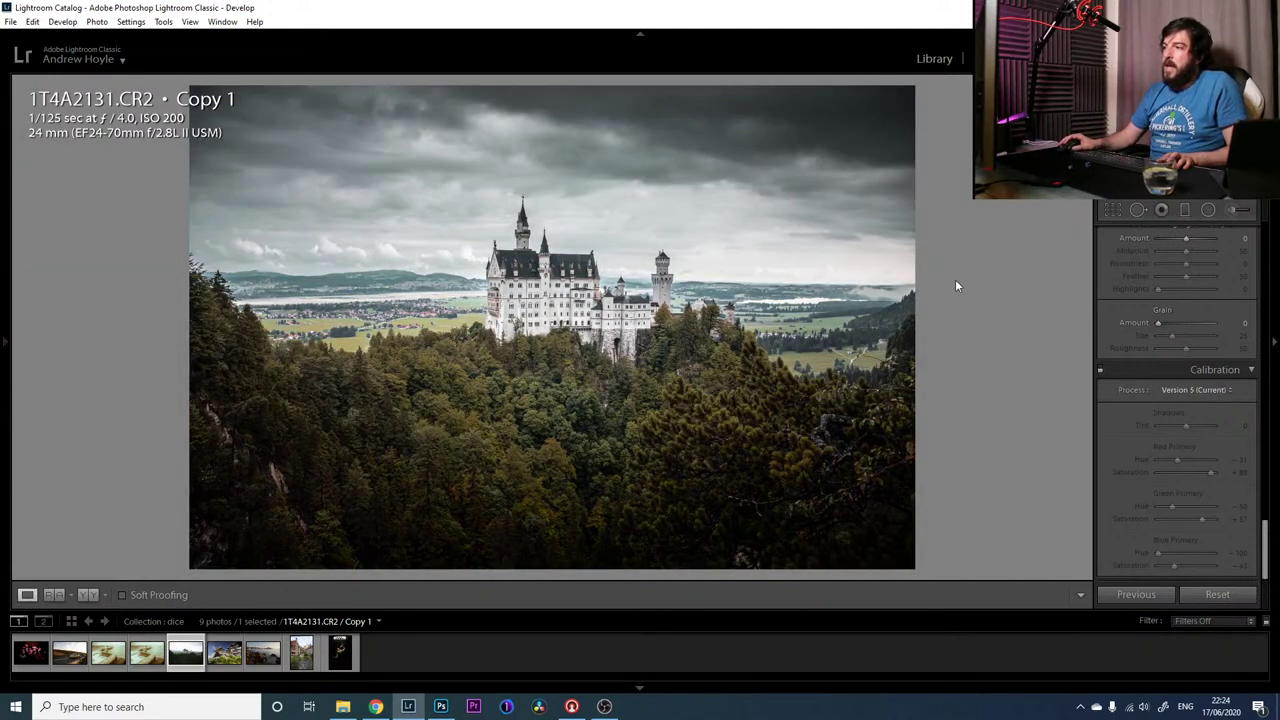
Re-enable Calibration and set Blue Primary Saturation to -81, Green Primary Hue to -62 and Red Primary Saturation to +86
{"action": "left_click", "coordinate": [1100, 369]}
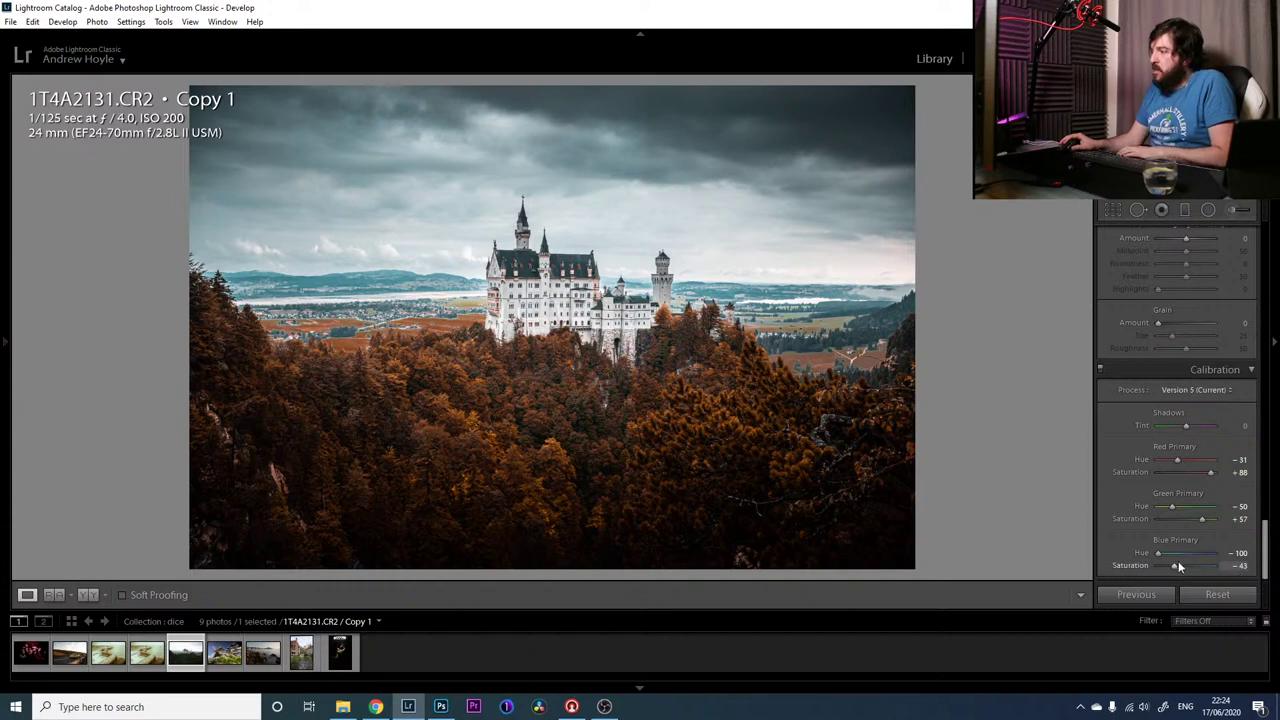
{"action": "left_click_drag", "start_coordinate": [1175, 568], "coordinate": [1118, 568]}
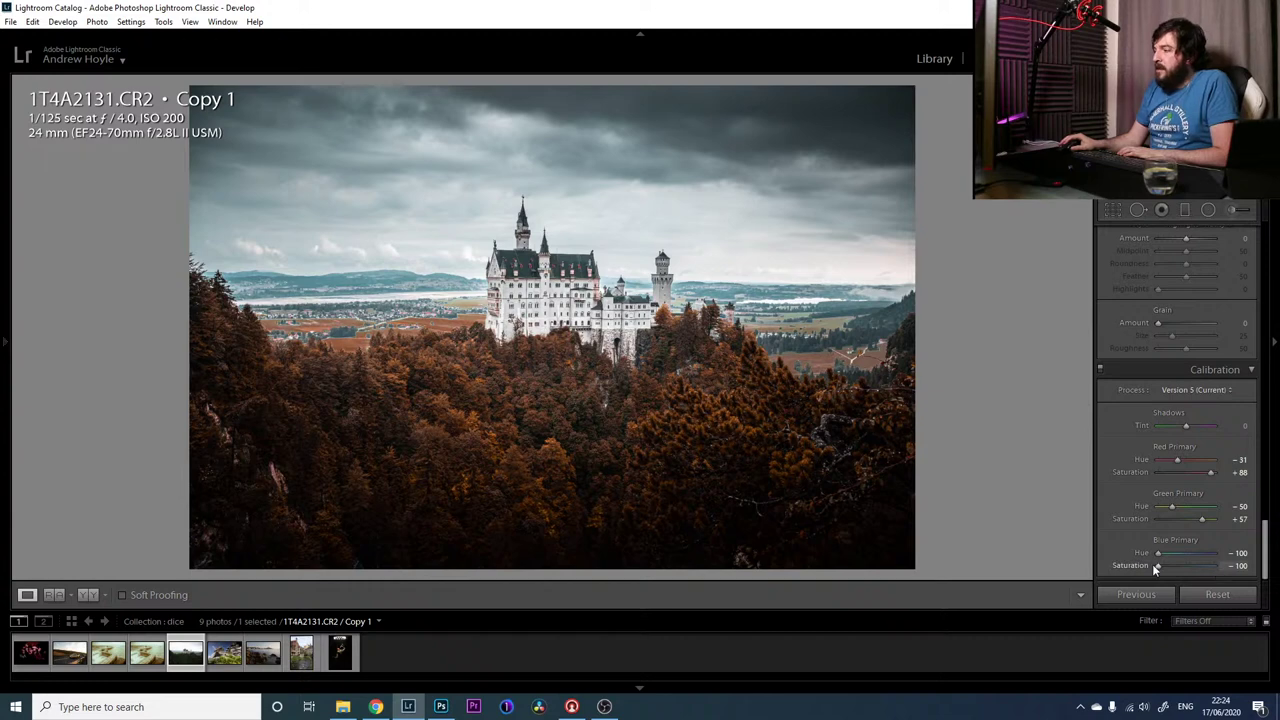
{"action": "left_click_drag", "start_coordinate": [1152, 564], "coordinate": [1162, 563]}
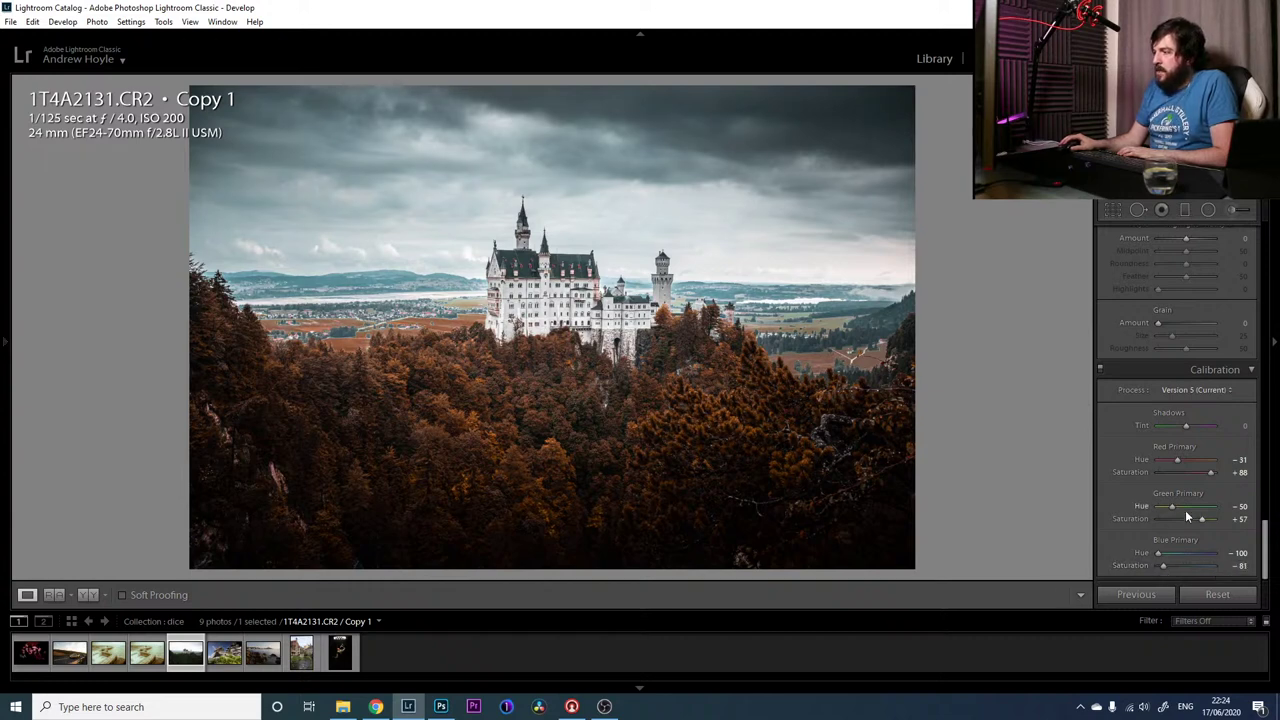
{"action": "mouse_move", "coordinate": [1160, 506]}
{"action": "left_mouse_down"}
{"action": "mouse_move", "coordinate": [1205, 513]}
{"action": "mouse_move", "coordinate": [1171, 513]}
{"action": "left_mouse_up"}
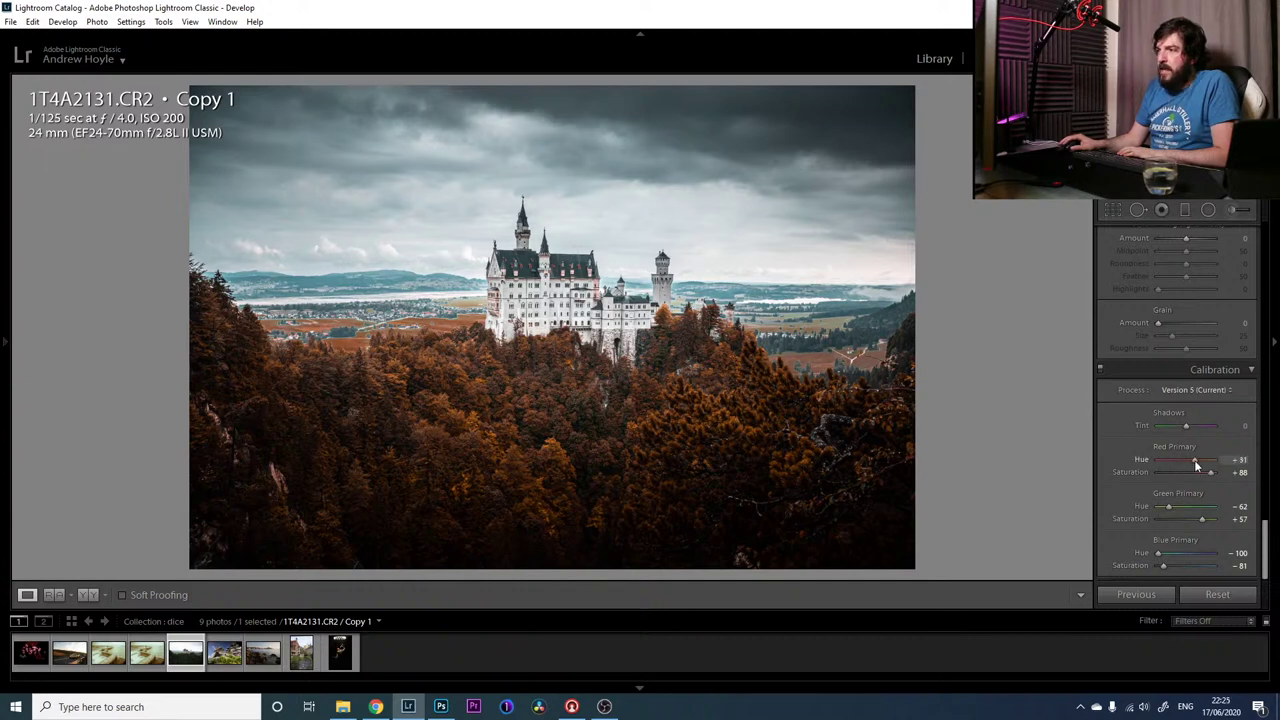
{"action": "mouse_move", "coordinate": [1196, 463]}
{"action": "left_mouse_down"}
{"action": "mouse_move", "coordinate": [1150, 463]}
{"action": "mouse_move", "coordinate": [1229, 468]}
{"action": "mouse_move", "coordinate": [1178, 462]}
{"action": "mouse_move", "coordinate": [1165, 482]}
{"action": "mouse_move", "coordinate": [1207, 474]}
{"action": "left_mouse_up"}
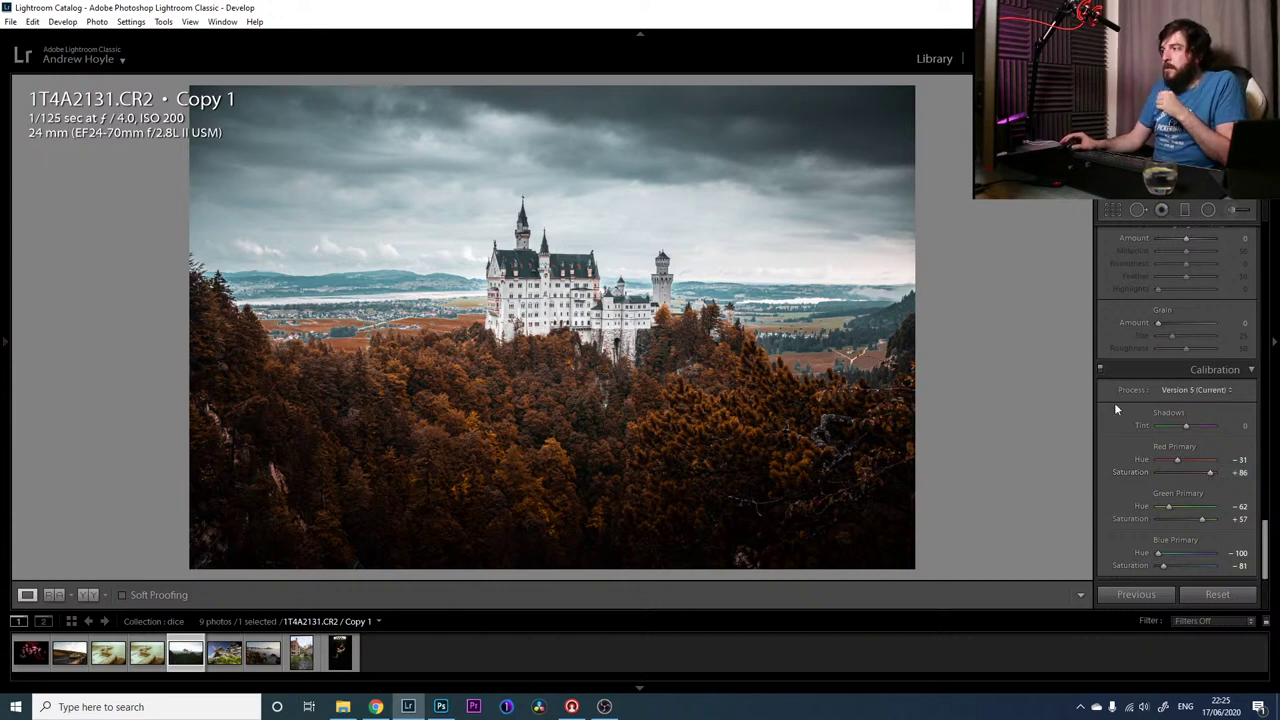
Set the castle photo's basic Whites to +21 and Exposure to -0.60
{"action": "scroll", "coordinate": [1151, 393], "scroll_direction": "up", "scroll_amount": 15}
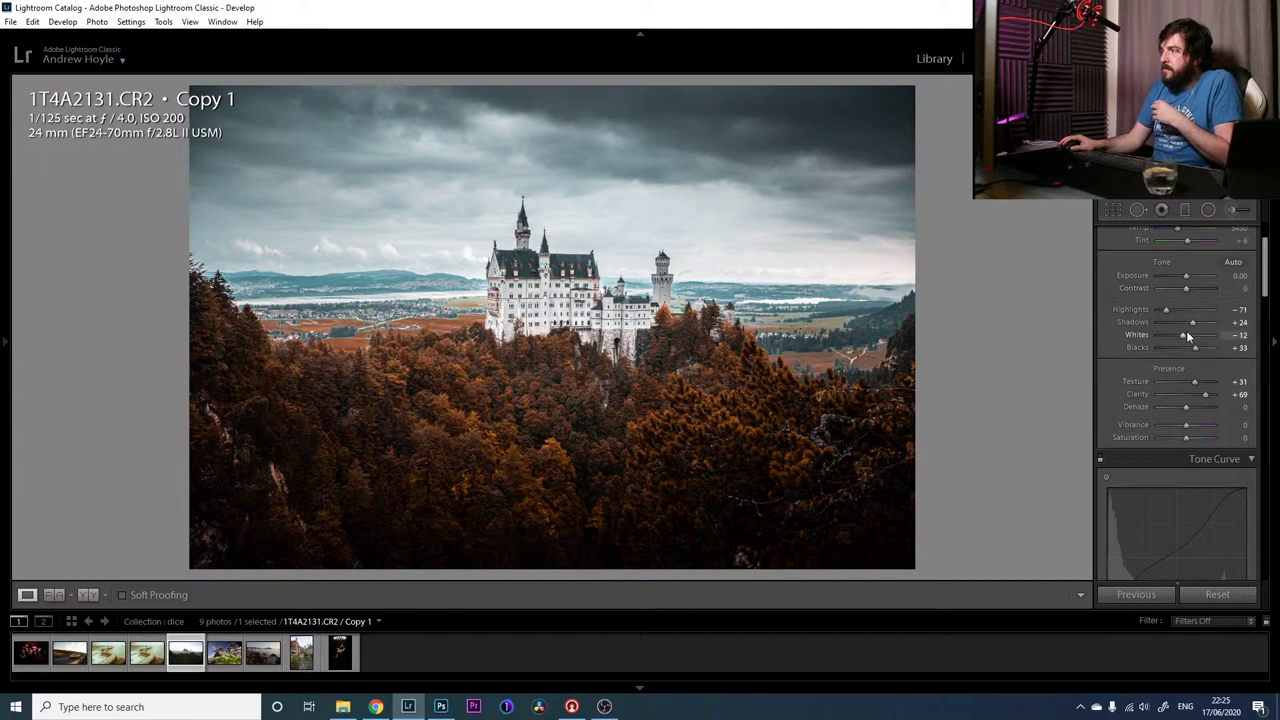
{"action": "left_click_drag", "start_coordinate": [1184, 335], "coordinate": [1190, 333]}
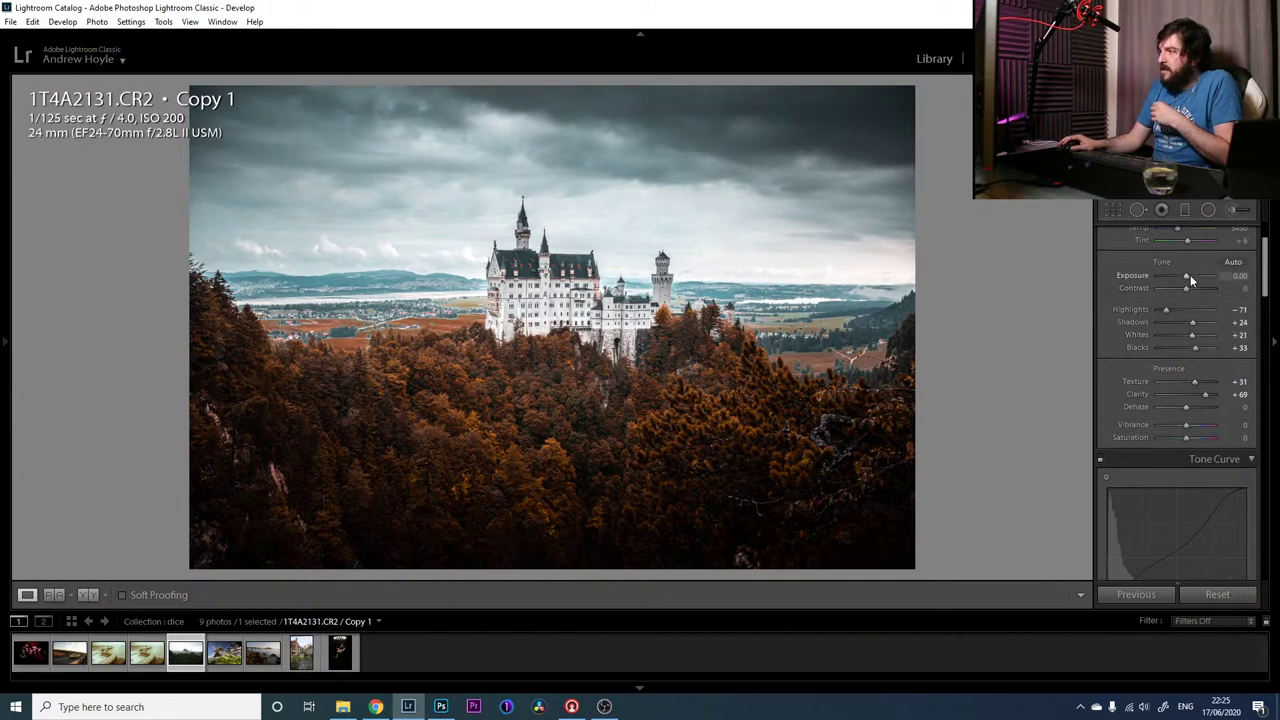
{"action": "left_click_drag", "start_coordinate": [1190, 274], "coordinate": [1183, 272]}
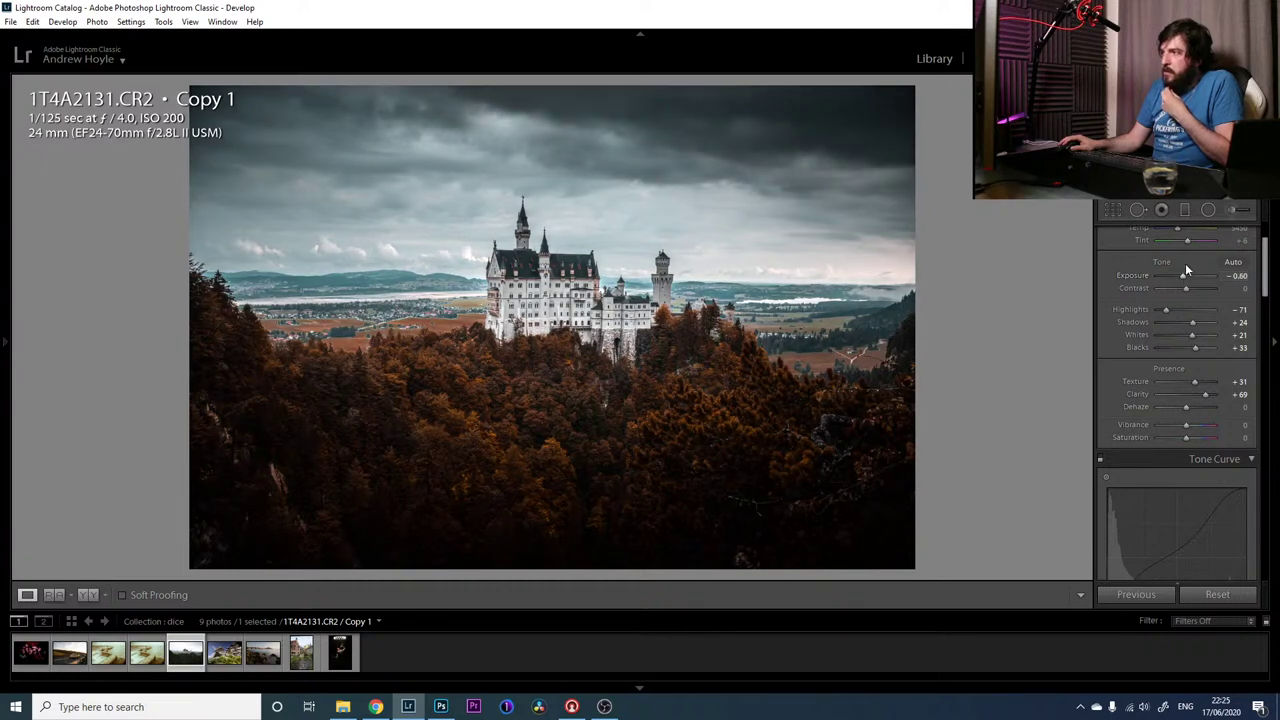
Raise the Exposure of the existing radial filter around the castle to 1.22 and close the filter
{"action": "left_click", "coordinate": [1208, 210]}
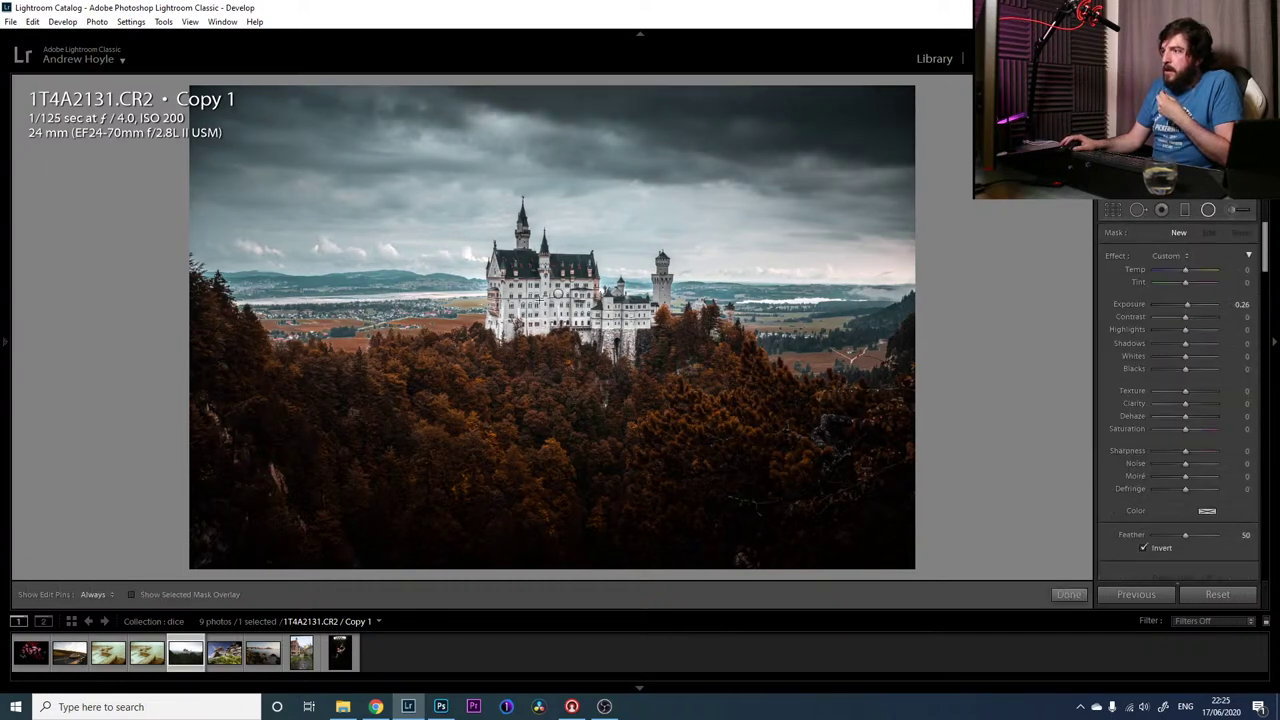
{"action": "left_click", "coordinate": [558, 293]}
{"action": "left_click_drag", "start_coordinate": [1189, 305], "coordinate": [1194, 308]}
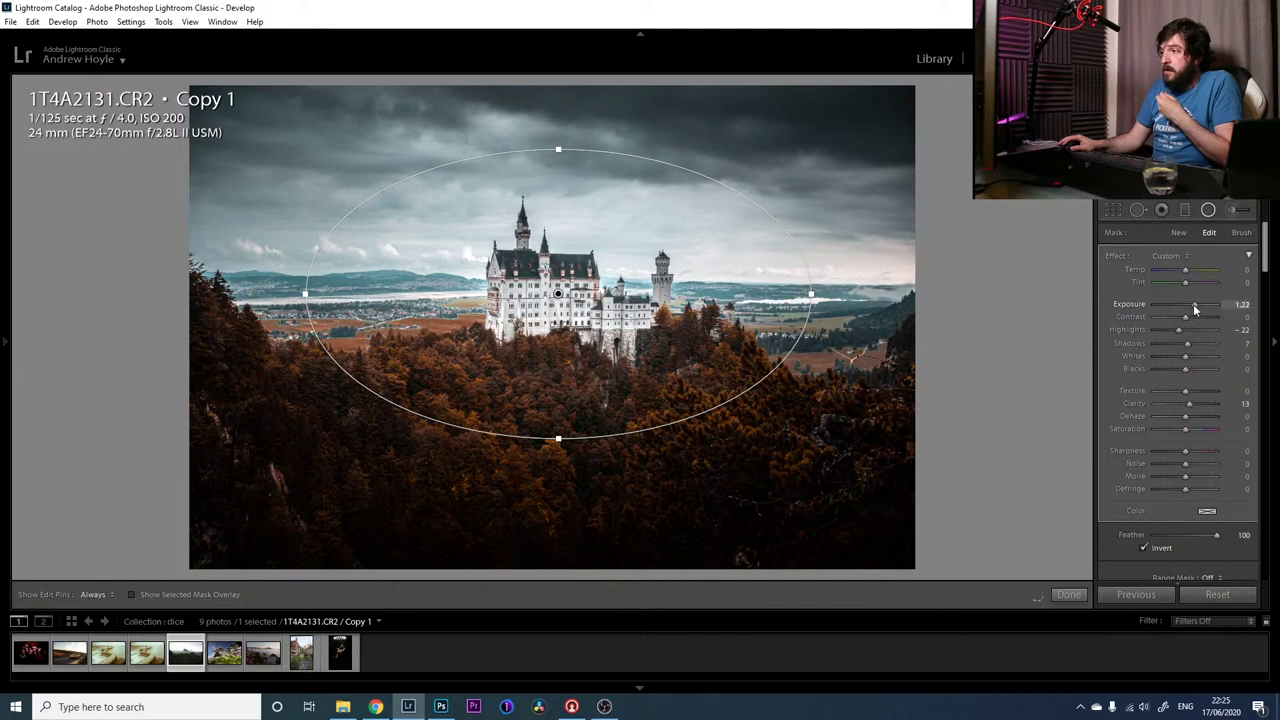
{"action": "left_click", "coordinate": [1207, 211]}
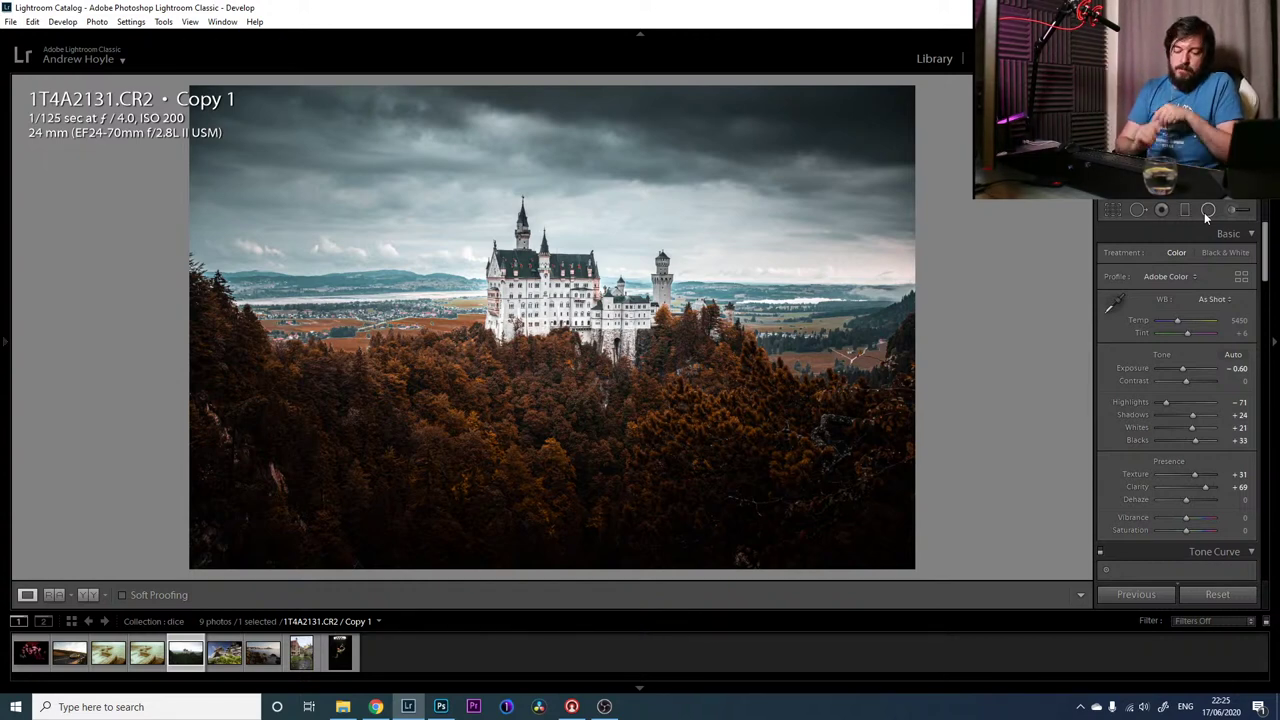
Compare the darkened autumn version of the castle photo with the unedited original in the before and after views
{"action": "key", "text": "backslash"}
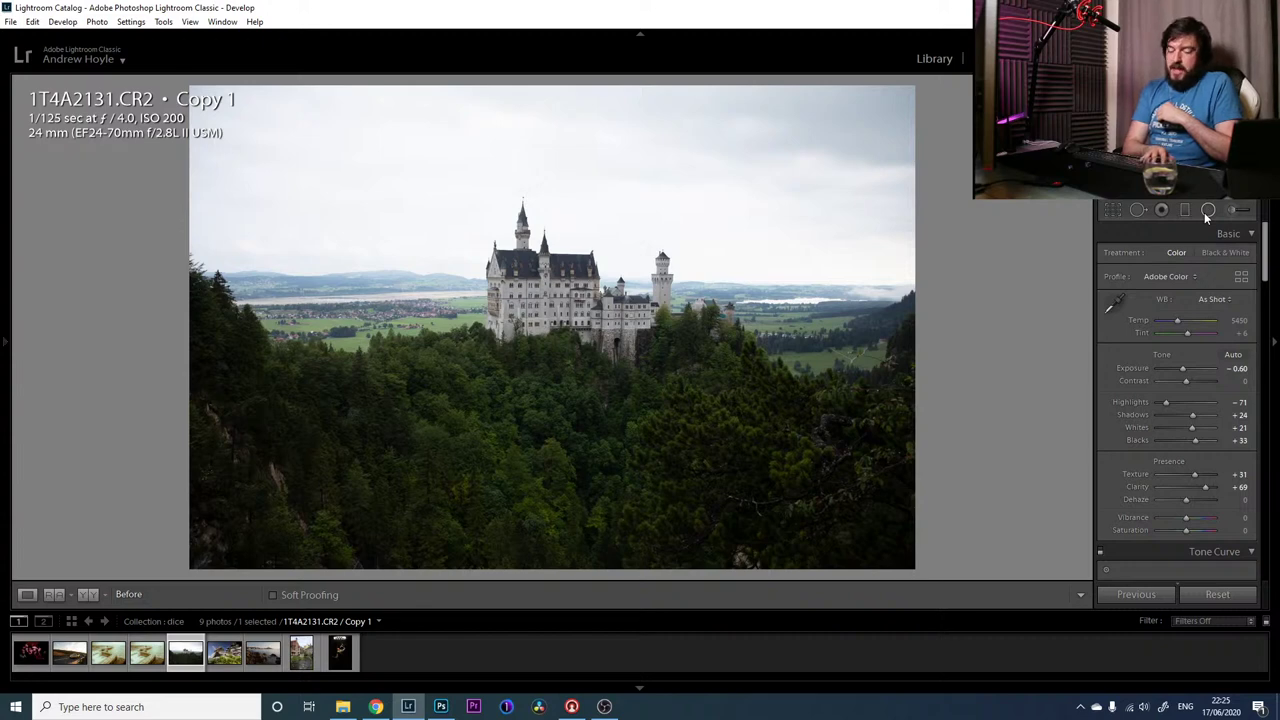
{"action": "key", "text": "backslash"}
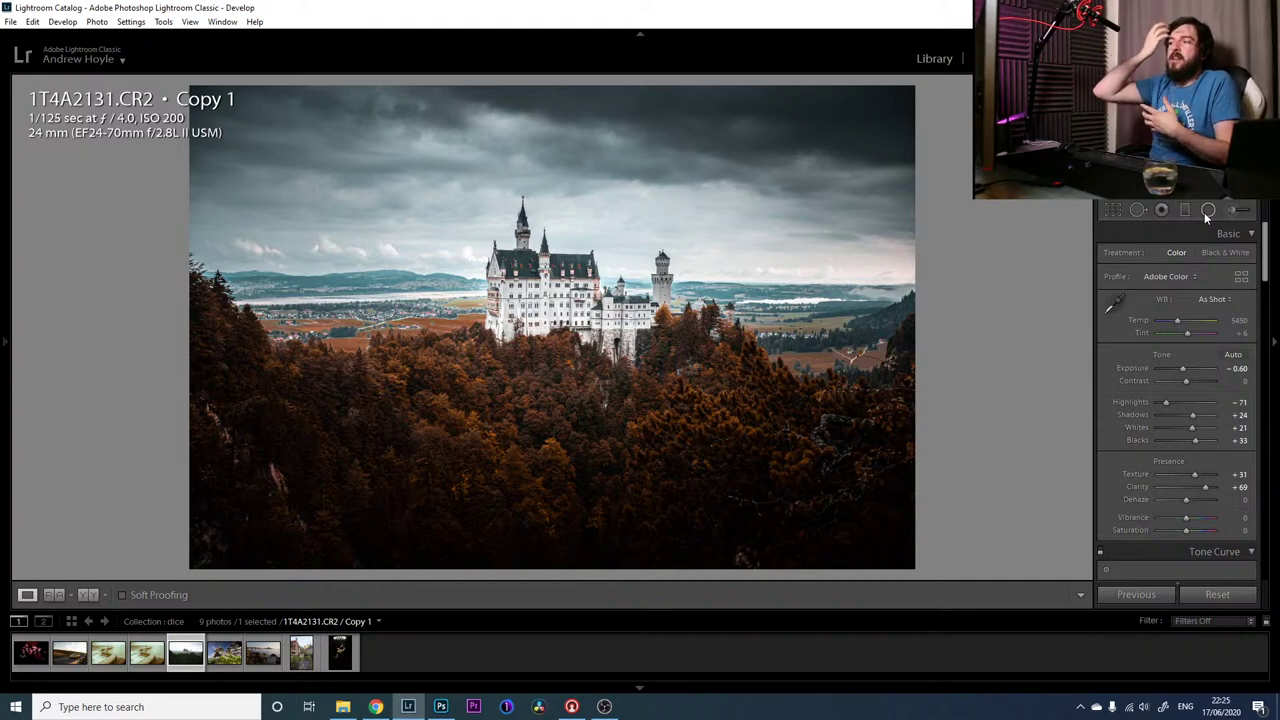
{"action": "key", "text": "backslash"}
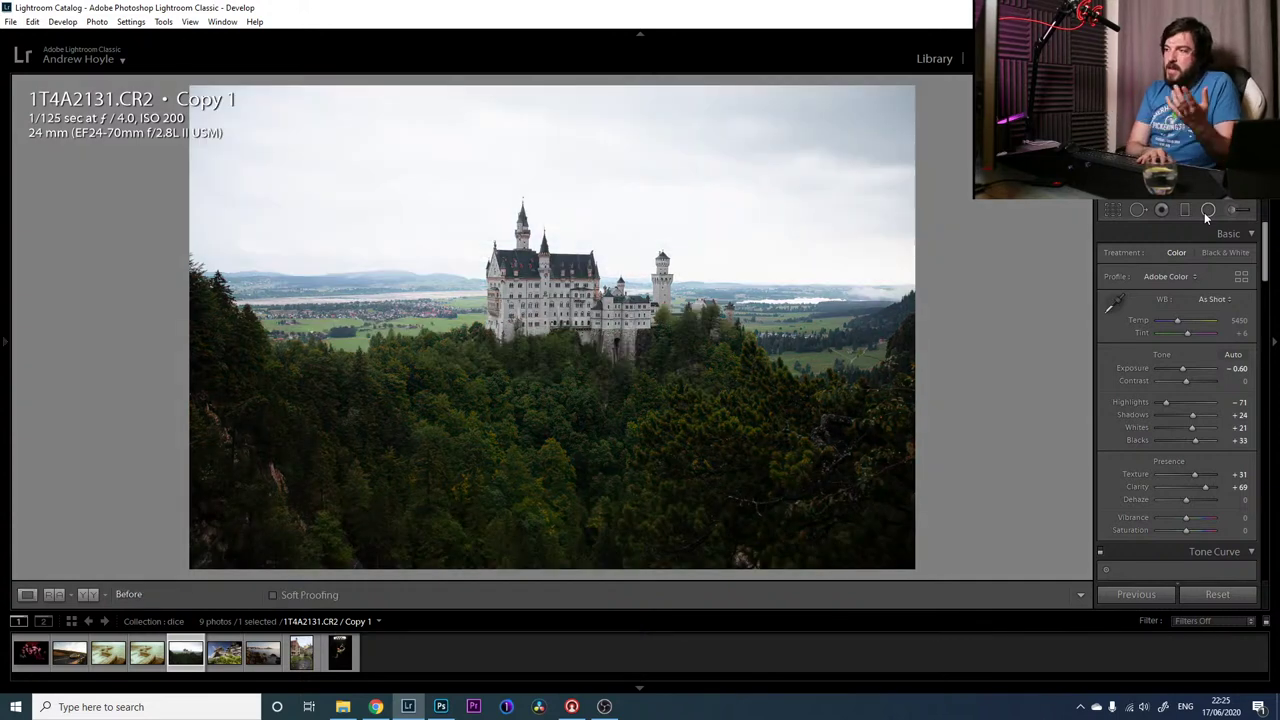
{"action": "key", "text": "backslash"}
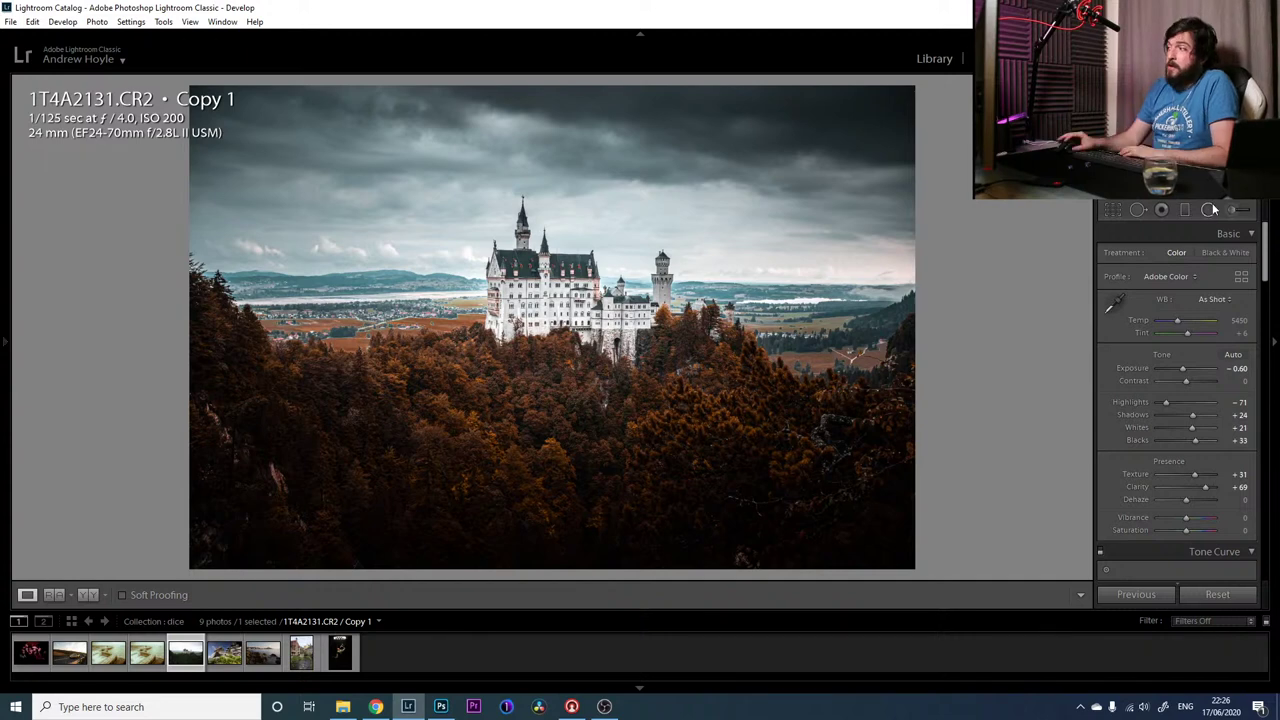
Crop the castle photo to a 1 x 1 square with the castle in the frame's upper half, and apply the crop
{"action": "key", "text": "r"}
{"action": "left_click", "coordinate": [1212, 258]}
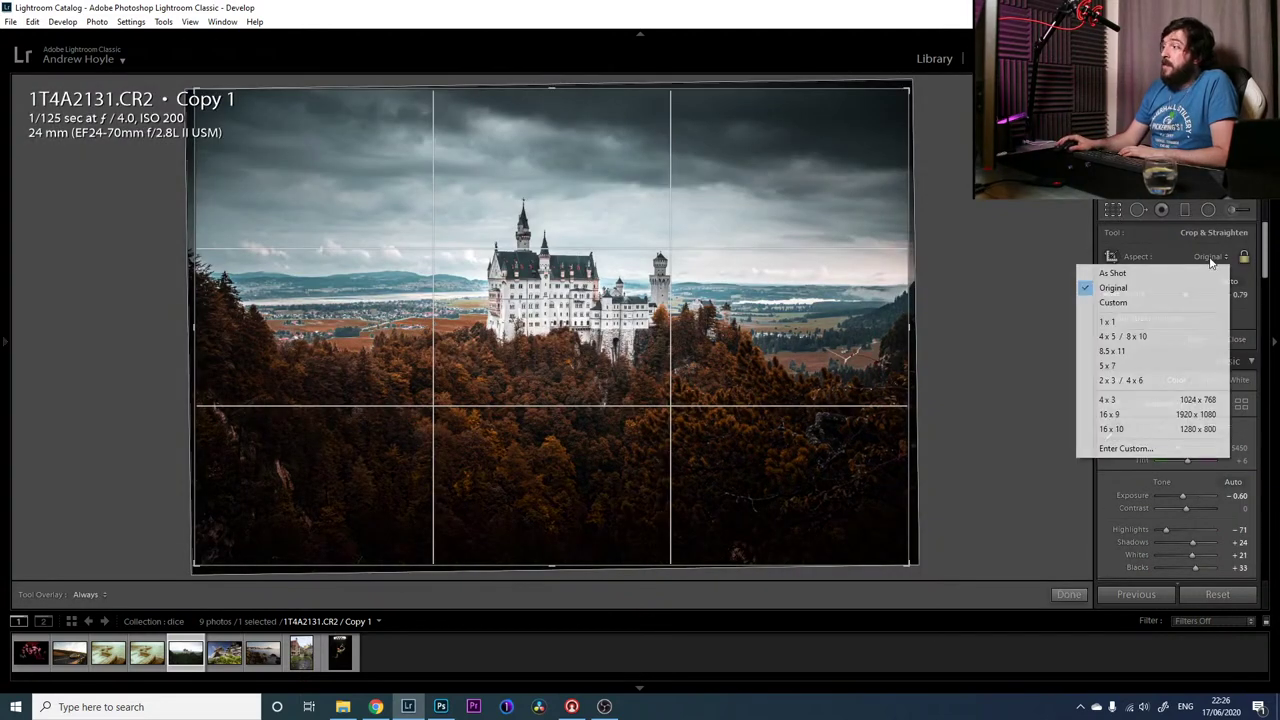
{"action": "left_click", "coordinate": [1150, 323]}
{"action": "left_click_drag", "start_coordinate": [570, 78], "coordinate": [556, 231]}
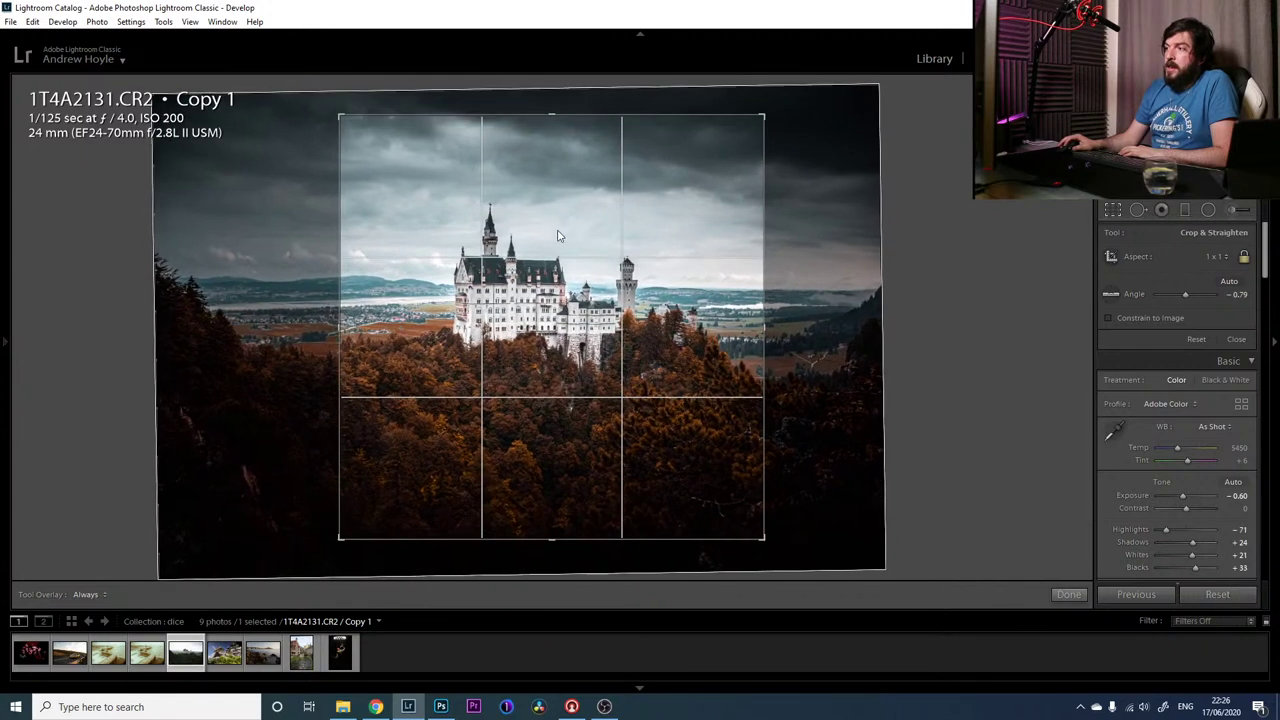
{"action": "key", "text": "Return"}
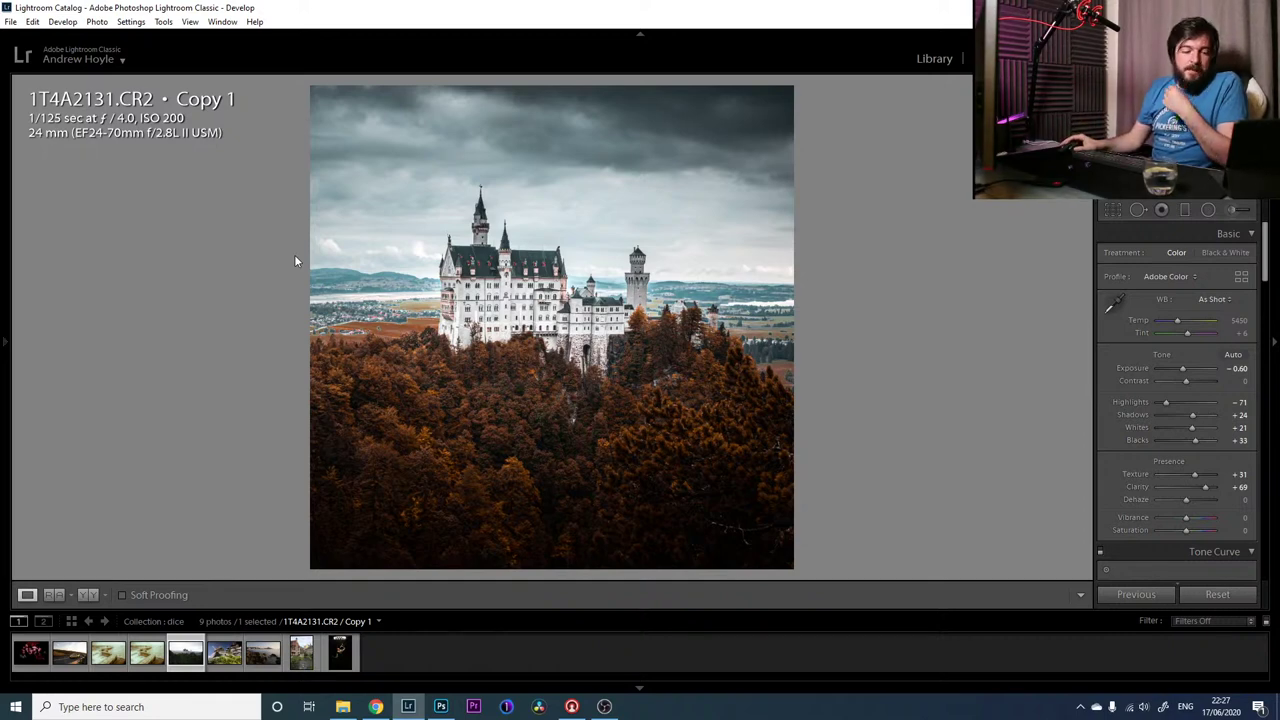
Open the rock formation photo 1T4A9594.CR2 and set Highlights to +60, Shadows to -90, Whites to -50 and Blacks to -40
{"action": "left_click", "coordinate": [224, 655]}
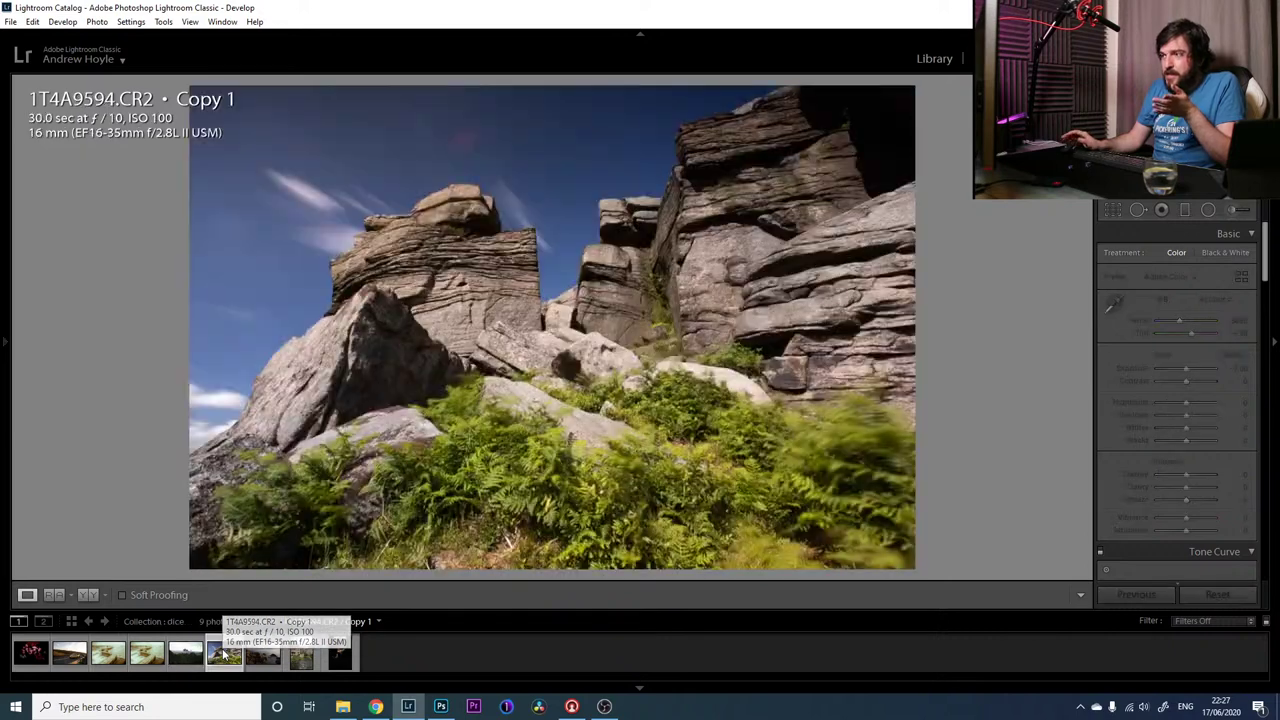
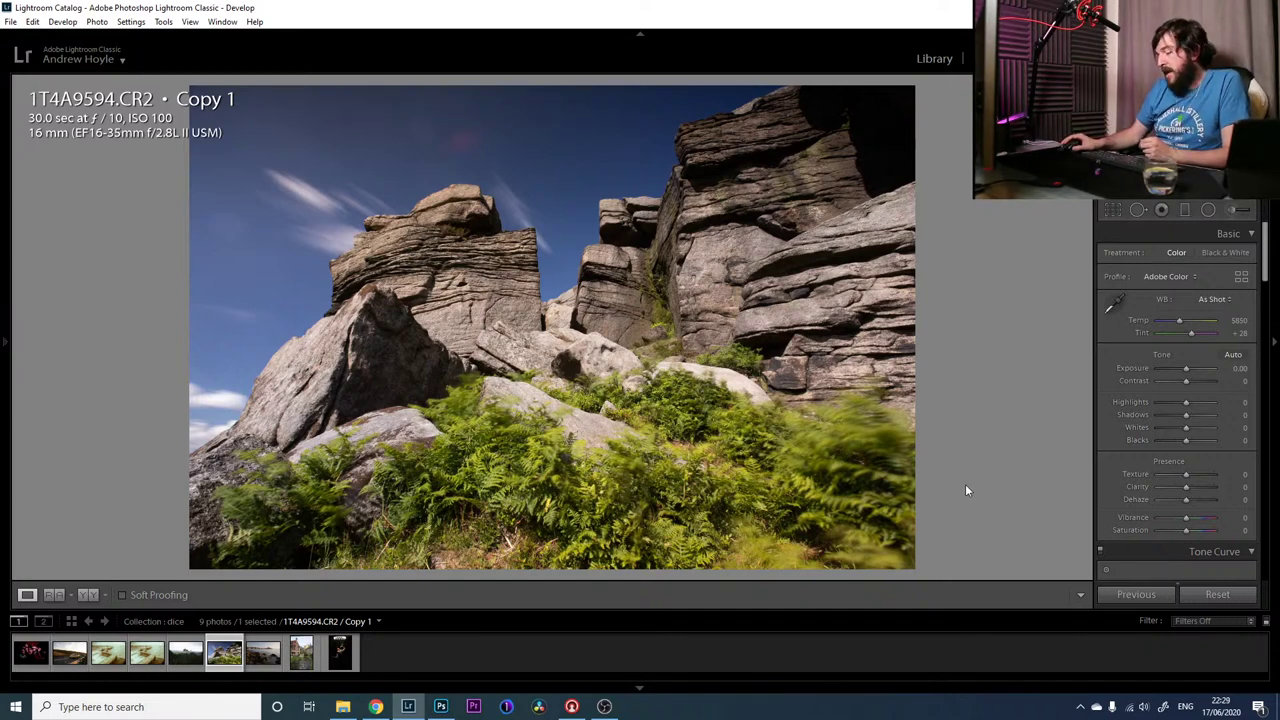
{"action": "left_click_drag", "start_coordinate": [1203, 402], "coordinate": [1206, 403]}
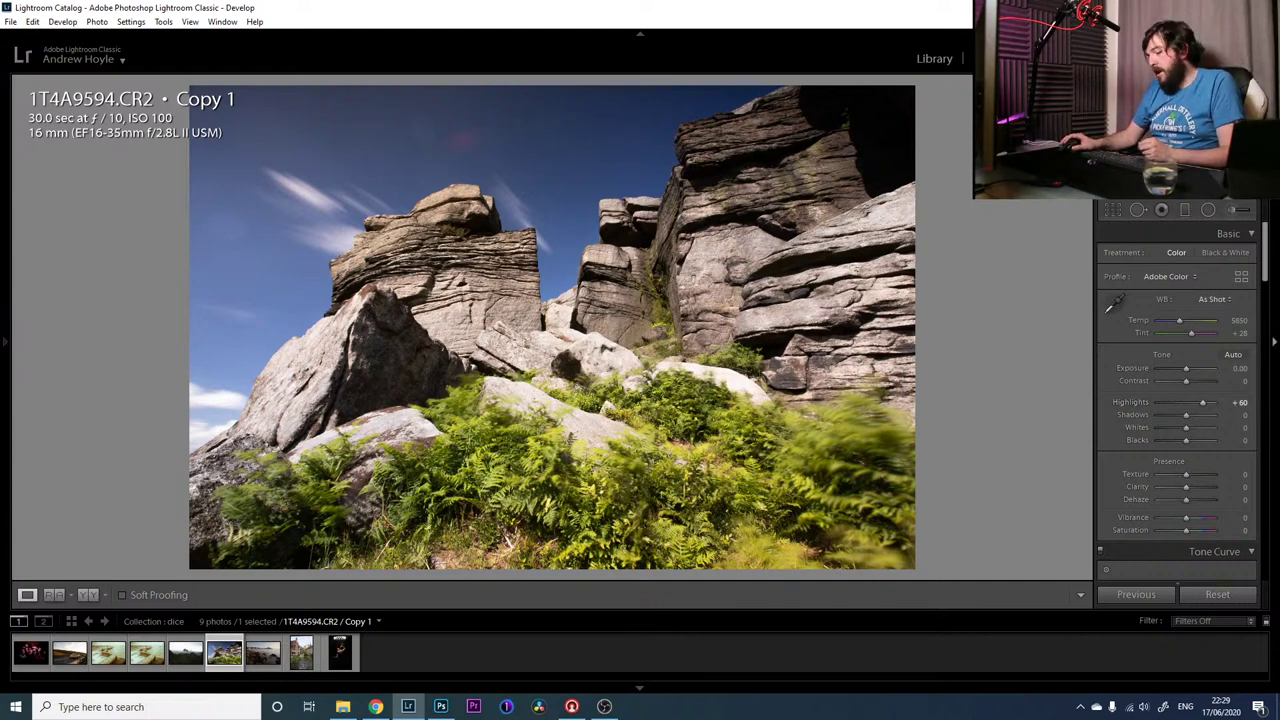
{"action": "left_click_drag", "start_coordinate": [1186, 414], "coordinate": [1161, 416]}
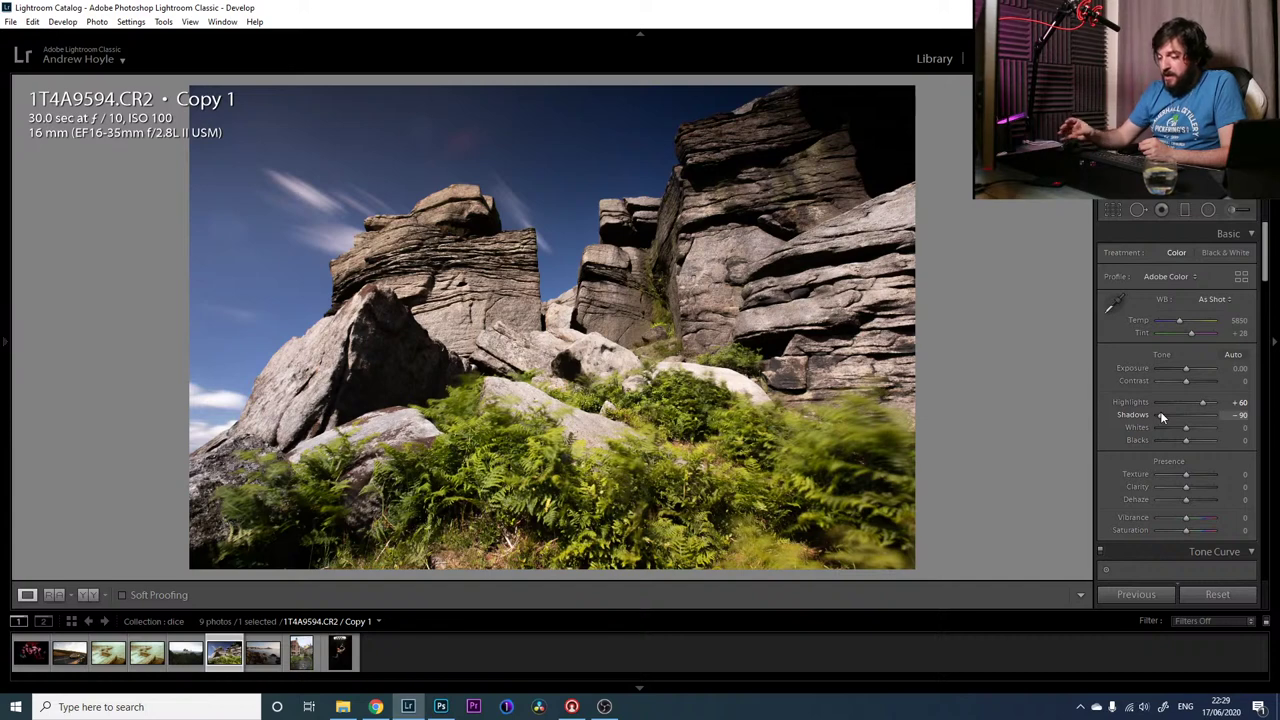
{"action": "left_click_drag", "start_coordinate": [1186, 427], "coordinate": [1174, 432]}
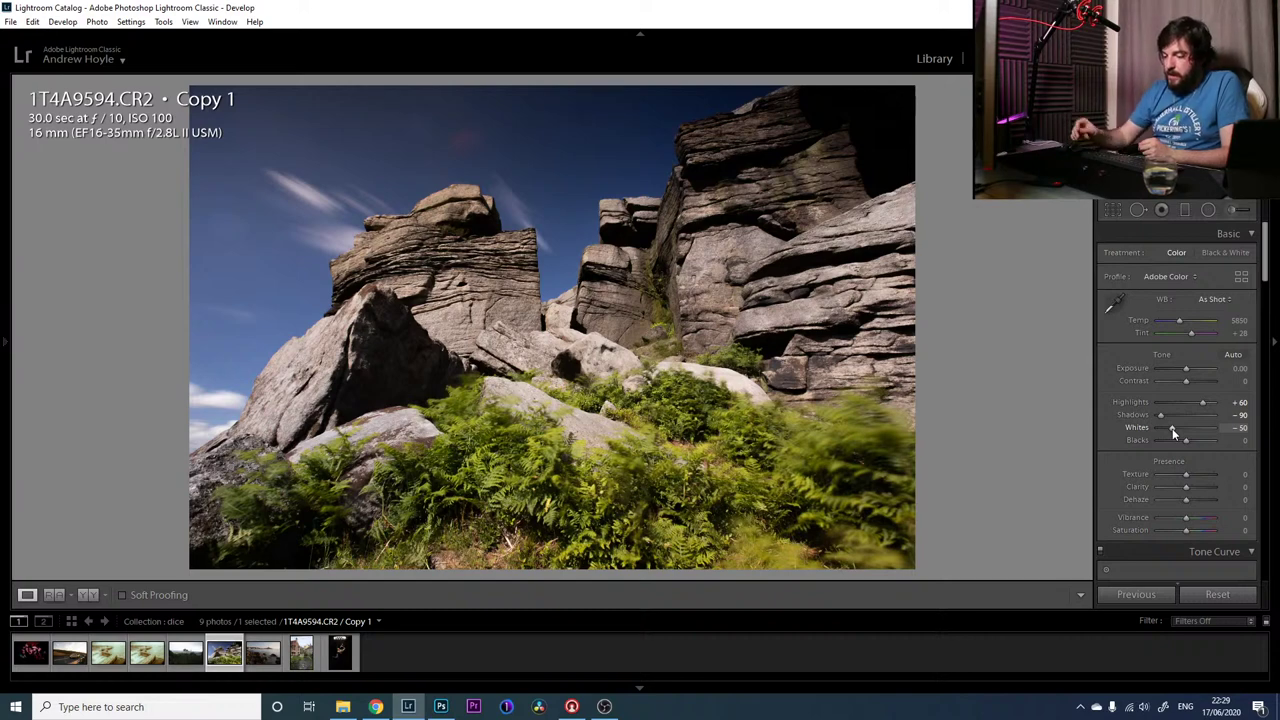
{"action": "left_click_drag", "start_coordinate": [1180, 438], "coordinate": [1175, 441]}
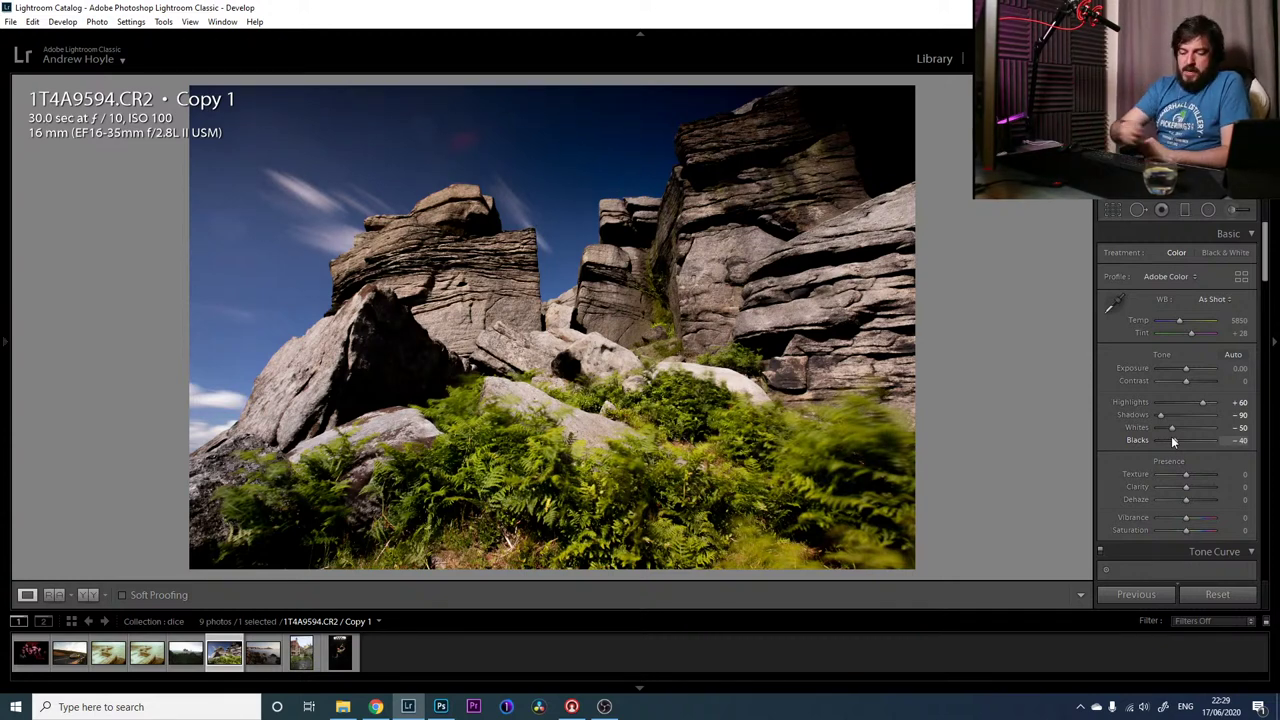
Compare the rock formation photo's tone adjustments with its unedited original by switching between the before and after views
{"action": "key", "text": "backslash"}
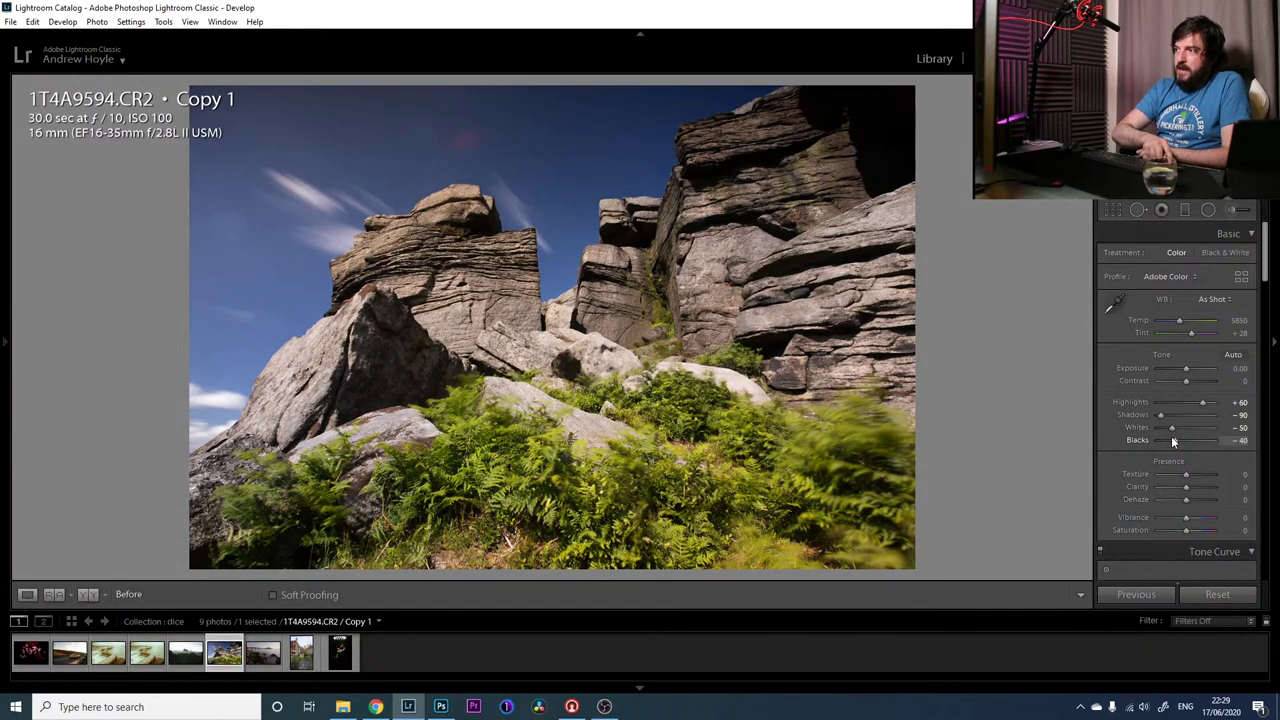
{"action": "key", "text": "backslash"}
{"action": "key", "text": "backslash"}
{"action": "key", "text": "backslash"}
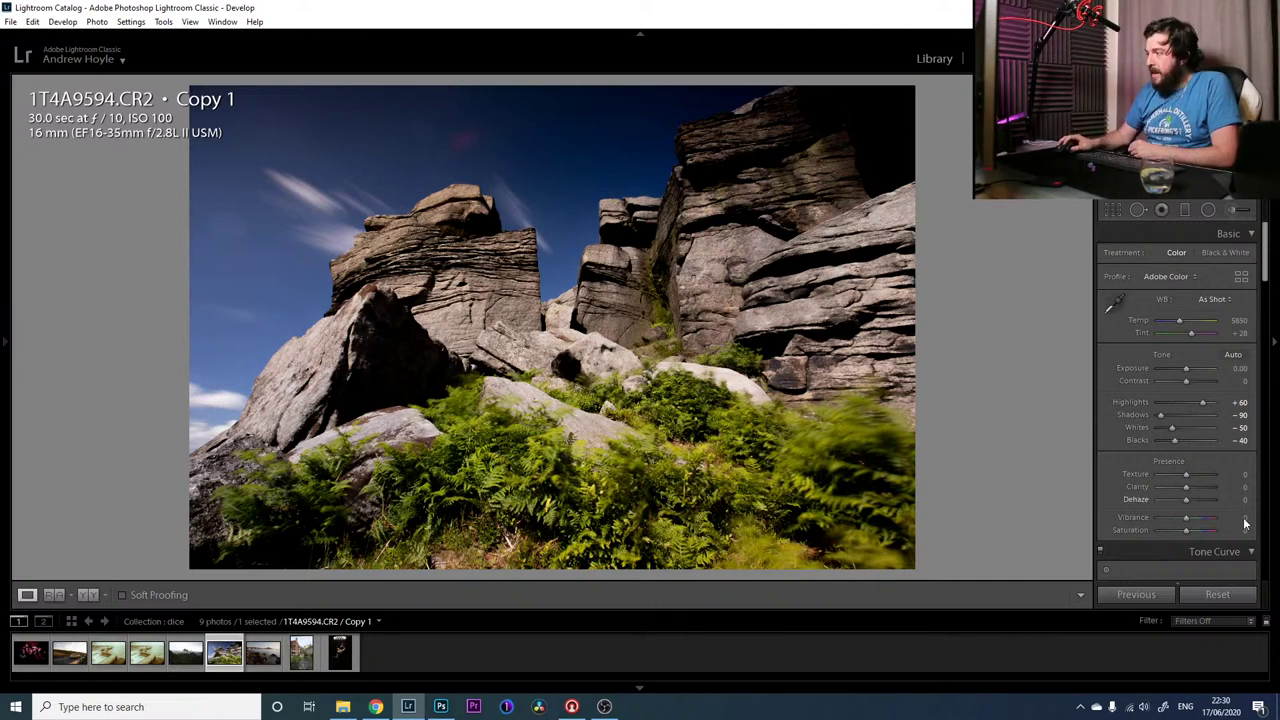
Set the rock formation photo's Texture to +10, Clarity to +50, Dehaze to +81, Vibrance to +12 and Saturation to +60
{"action": "left_click_drag", "start_coordinate": [1190, 474], "coordinate": [1192, 475]}
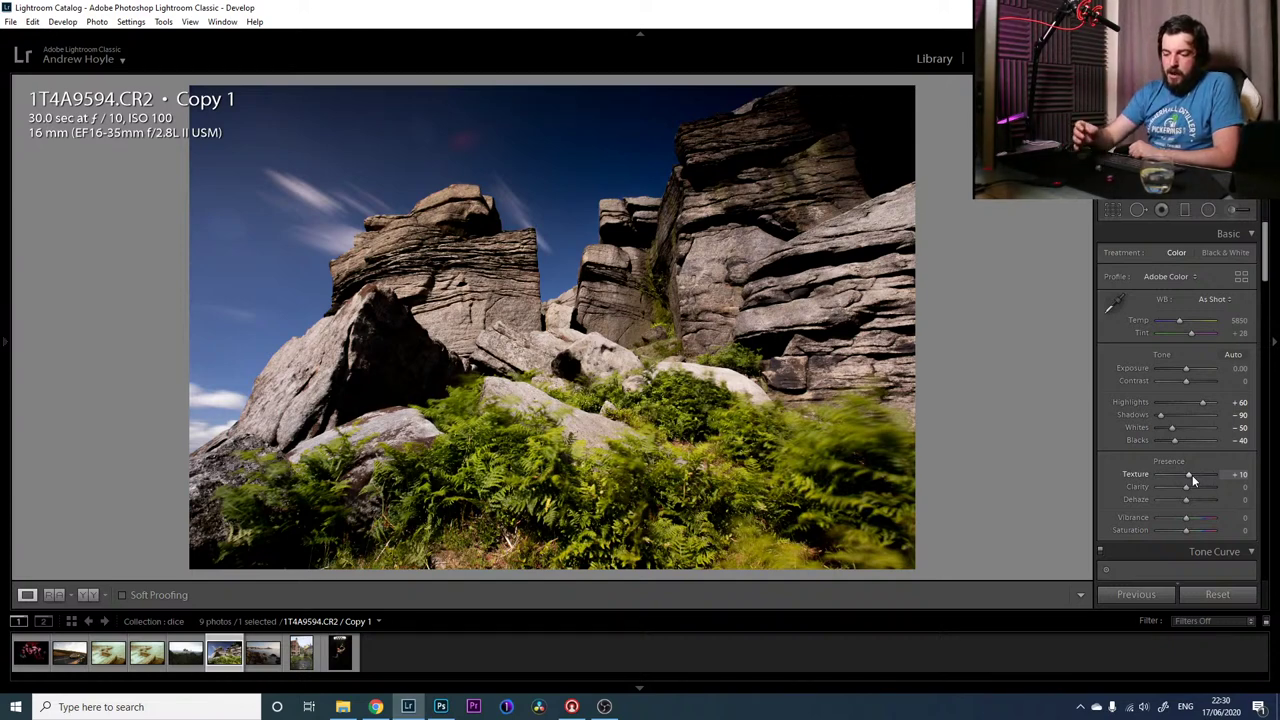
{"action": "left_click_drag", "start_coordinate": [1186, 486], "coordinate": [1200, 489]}
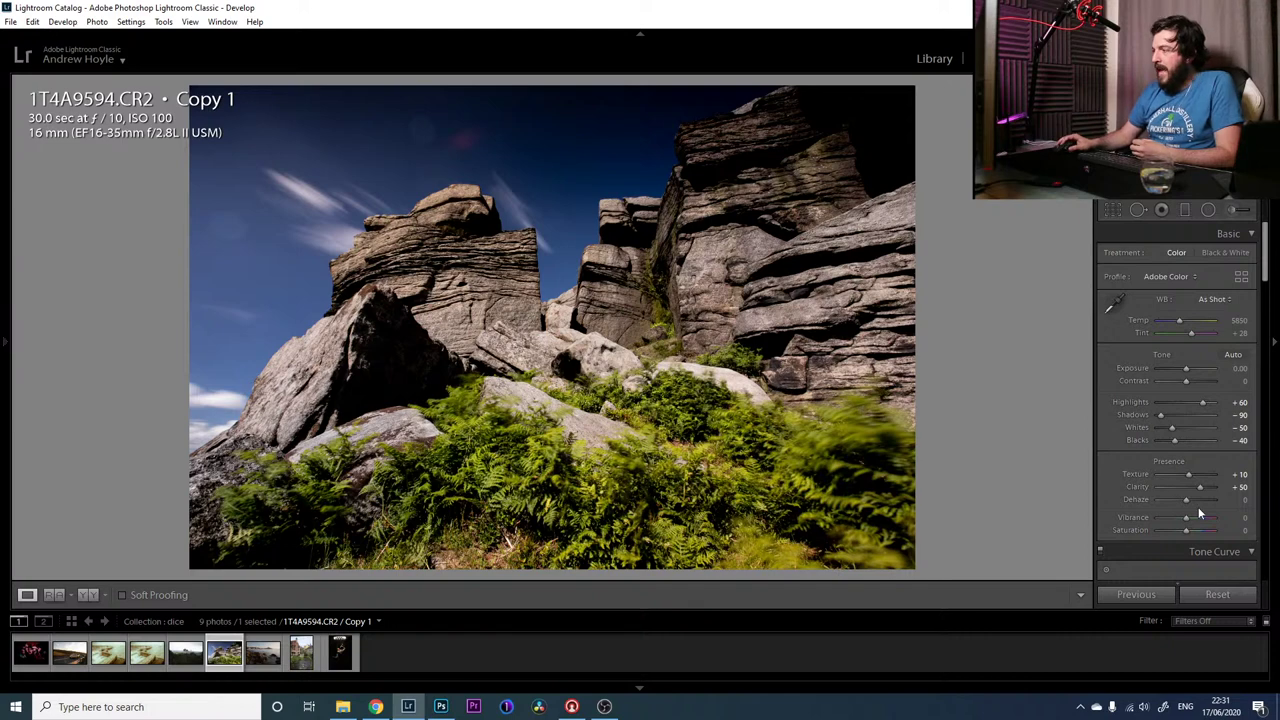
{"action": "left_click_drag", "start_coordinate": [1200, 501], "coordinate": [1206, 501]}
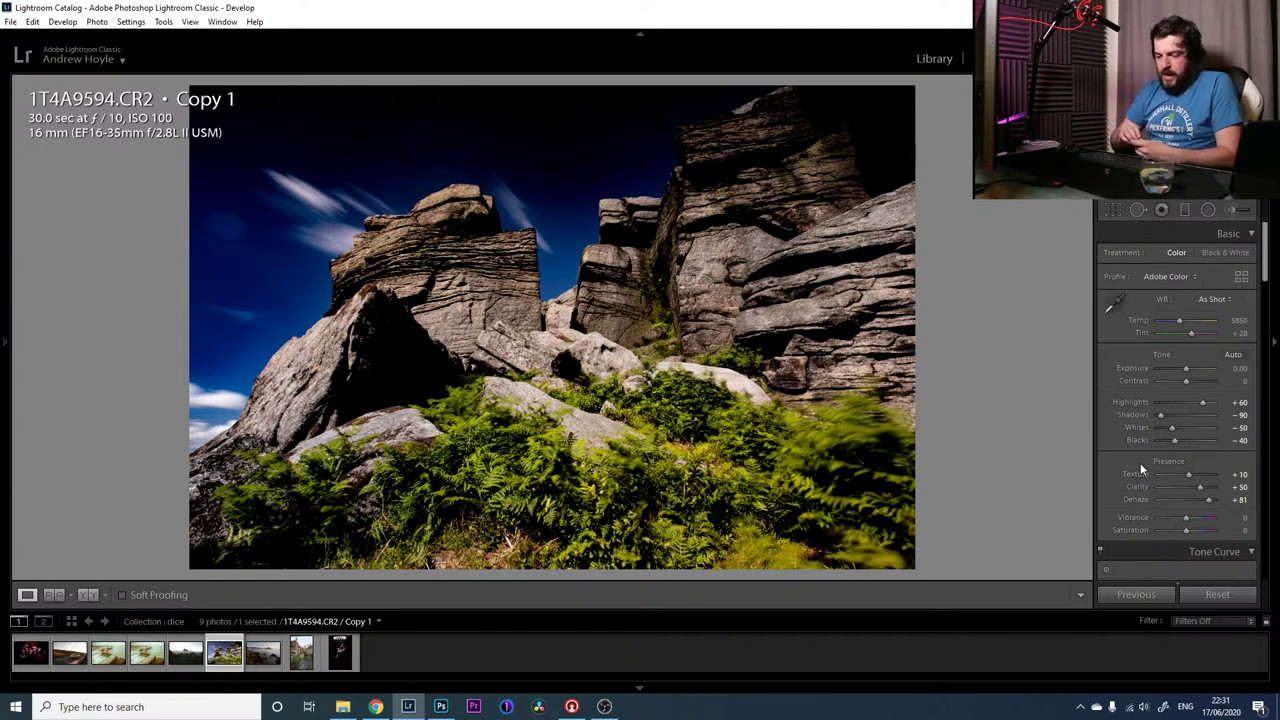
{"action": "left_click", "coordinate": [1194, 516]}
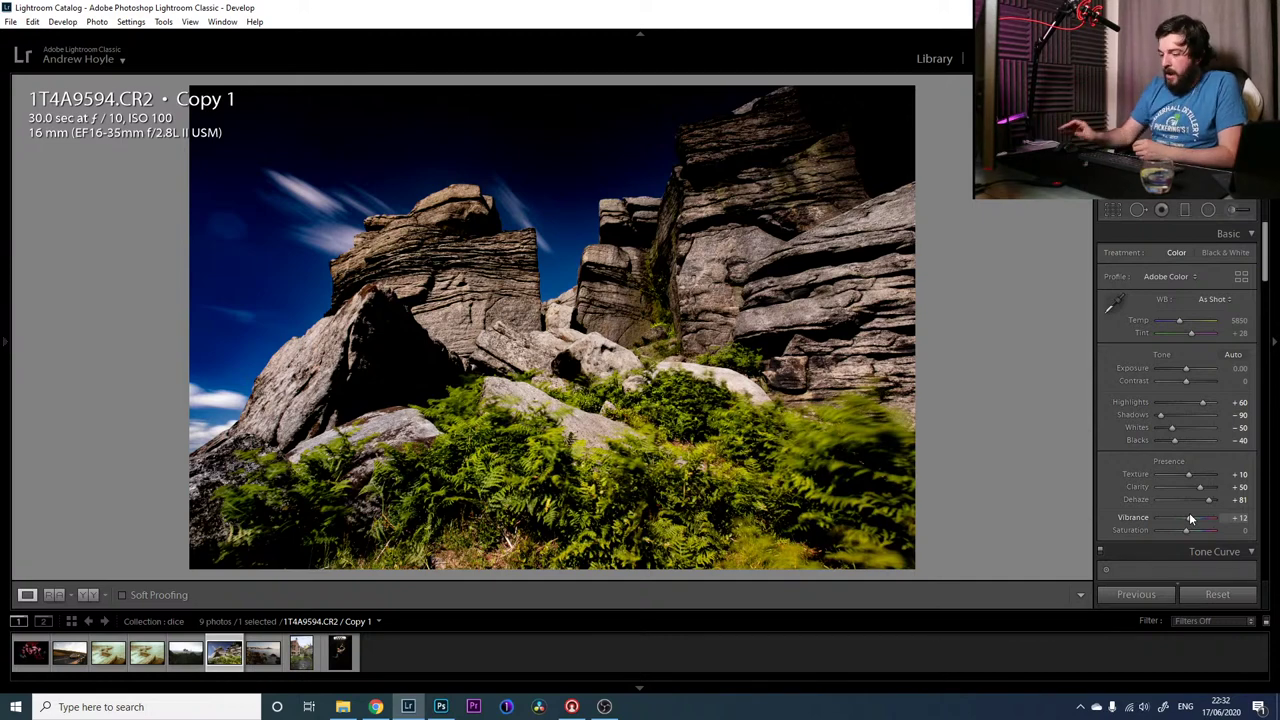
{"action": "mouse_move", "coordinate": [1194, 531]}
{"action": "left_mouse_down"}
{"action": "mouse_move", "coordinate": [1210, 552]}
{"action": "mouse_move", "coordinate": [1204, 527]}
{"action": "left_mouse_up"}
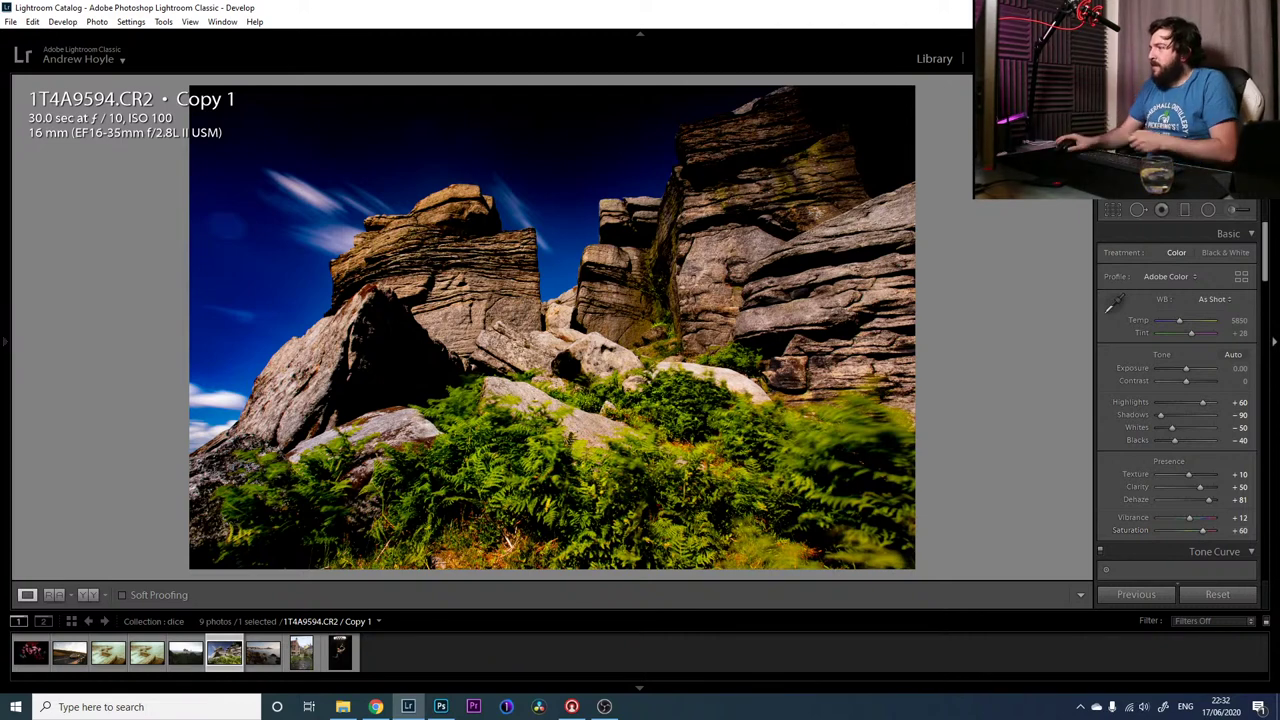
Set the rock formation photo's tone curve regions to Highlights +11, Lights -79, Darks -51 and Shadows +20, and raise Exposure to +0.95
{"action": "left_click_drag", "start_coordinate": [1265, 250], "coordinate": [1273, 306]}
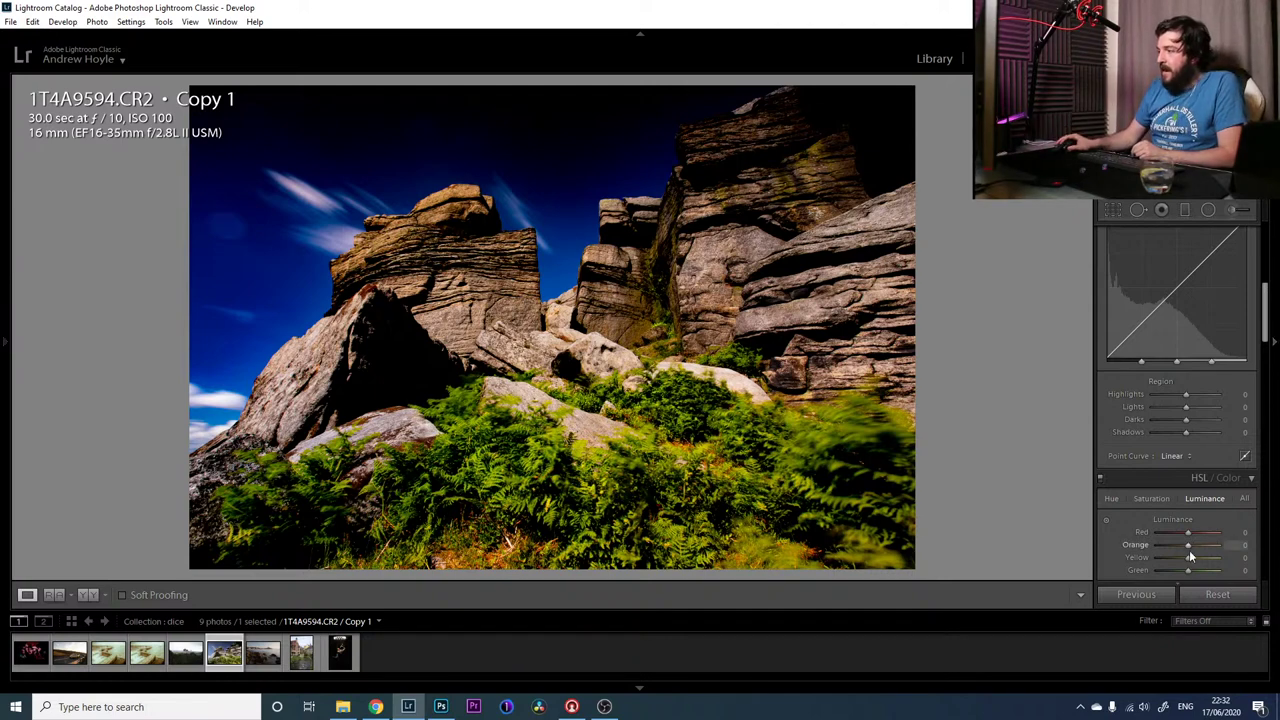
{"action": "left_click_drag", "start_coordinate": [1188, 393], "coordinate": [1191, 392]}
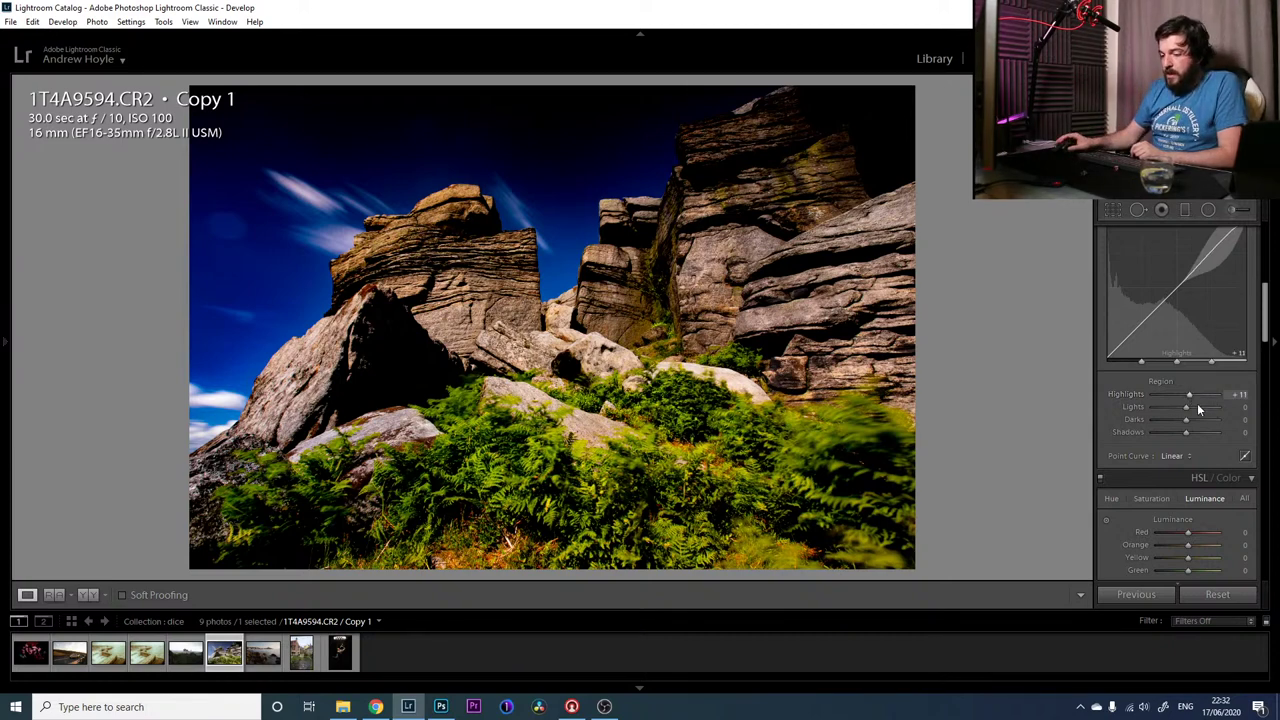
{"action": "left_click_drag", "start_coordinate": [1186, 408], "coordinate": [1160, 409]}
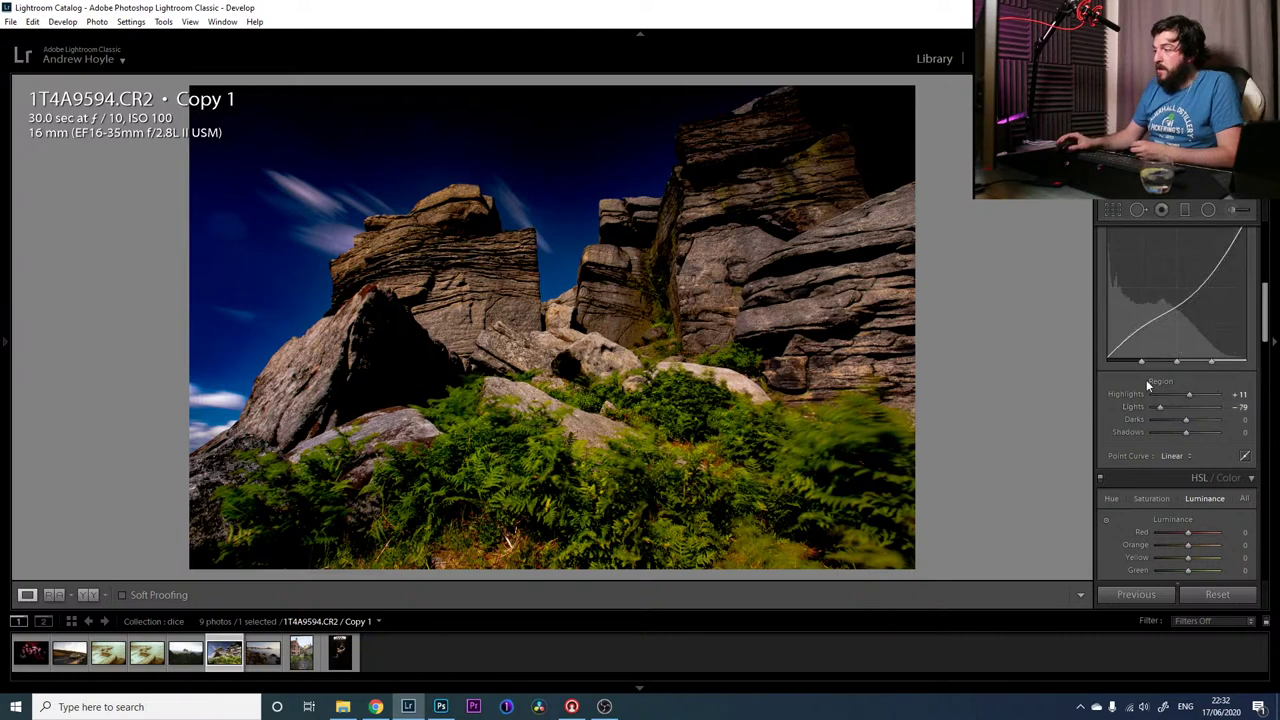
{"action": "mouse_move", "coordinate": [1186, 419]}
{"action": "left_mouse_down"}
{"action": "mouse_move", "coordinate": [1165, 418]}
{"action": "mouse_move", "coordinate": [1226, 420]}
{"action": "mouse_move", "coordinate": [1168, 418]}
{"action": "left_mouse_up"}
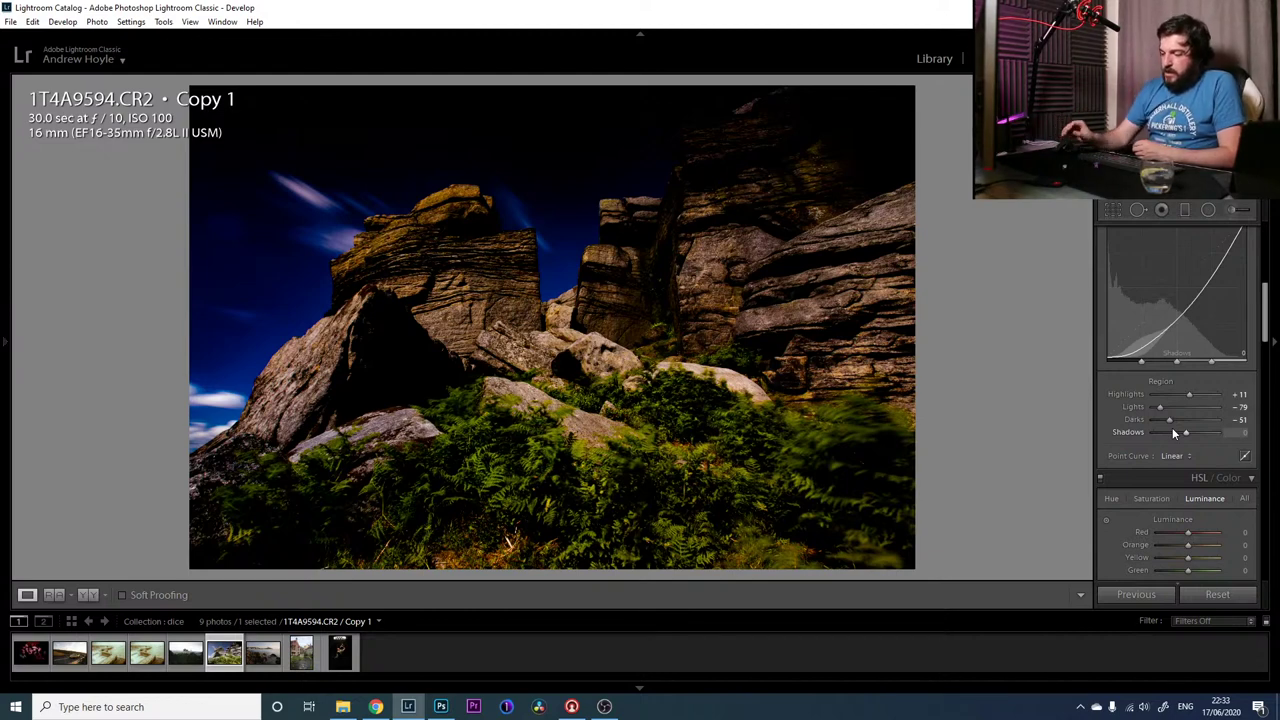
{"action": "mouse_move", "coordinate": [1174, 432]}
{"action": "left_mouse_down"}
{"action": "mouse_move", "coordinate": [1180, 447]}
{"action": "mouse_move", "coordinate": [1192, 437]}
{"action": "left_mouse_up"}
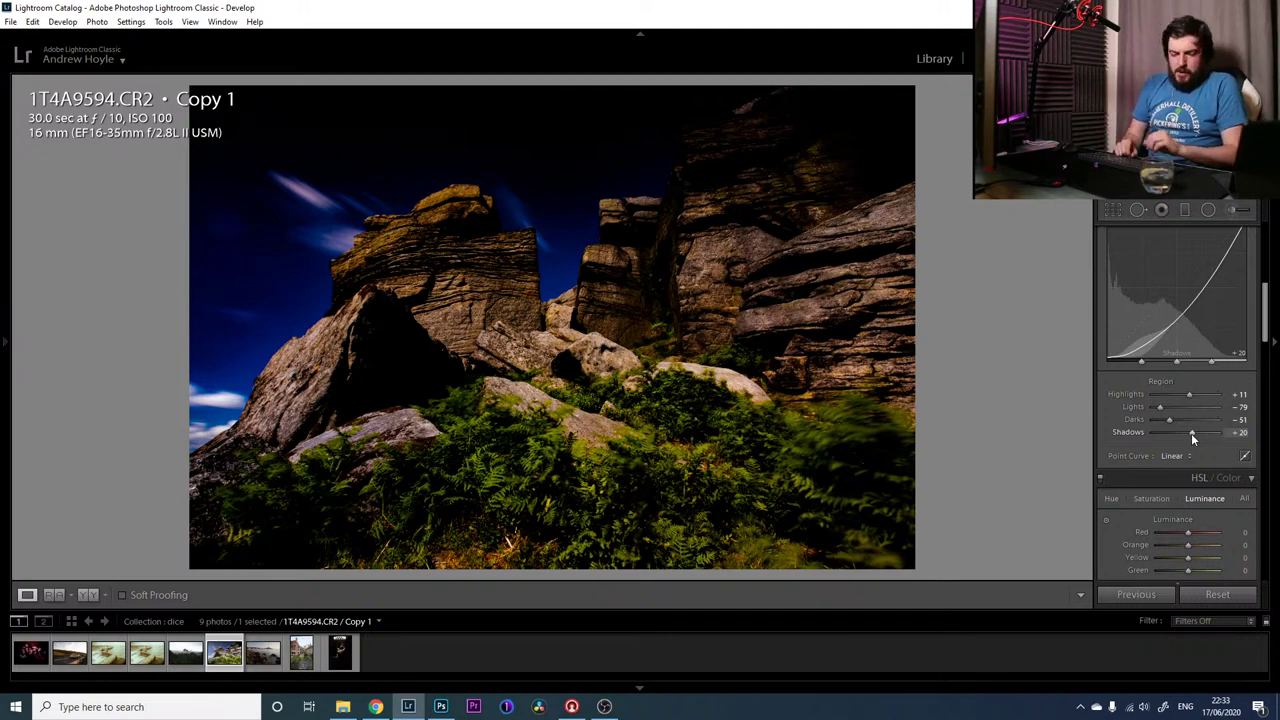
{"action": "left_click_drag", "start_coordinate": [1264, 333], "coordinate": [1263, 273]}
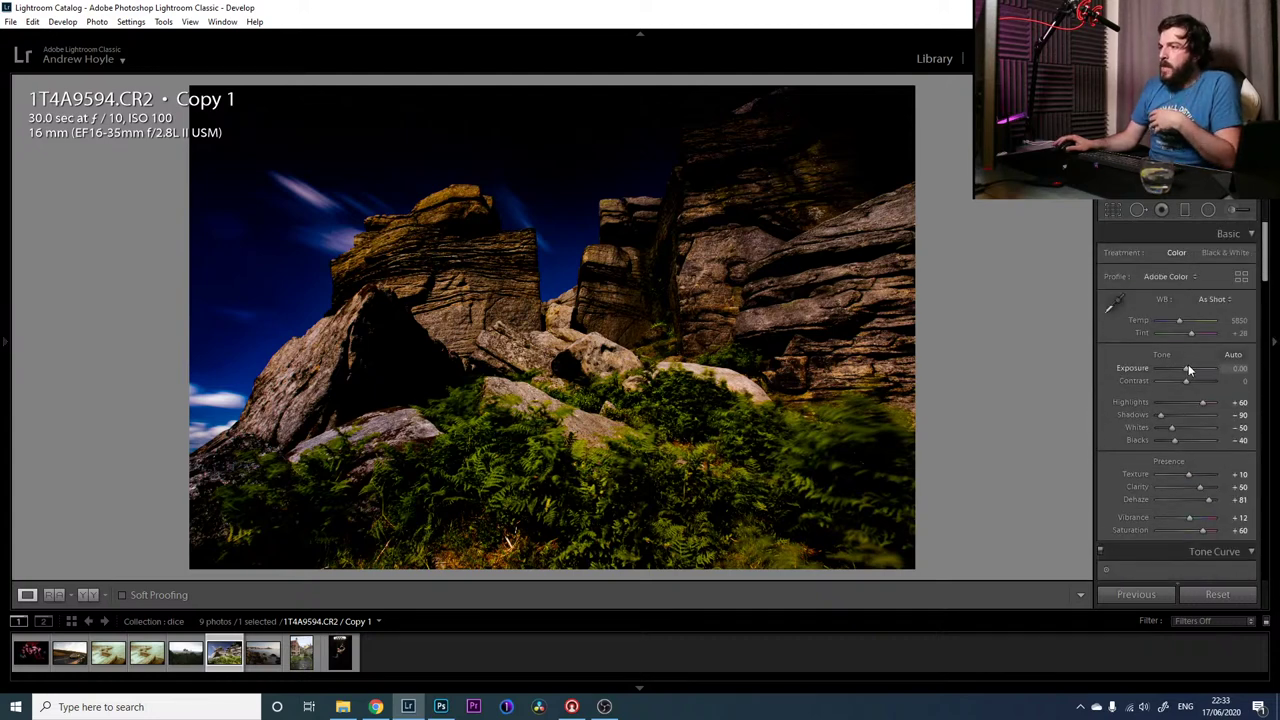
{"action": "left_click_drag", "start_coordinate": [1188, 370], "coordinate": [1193, 370]}
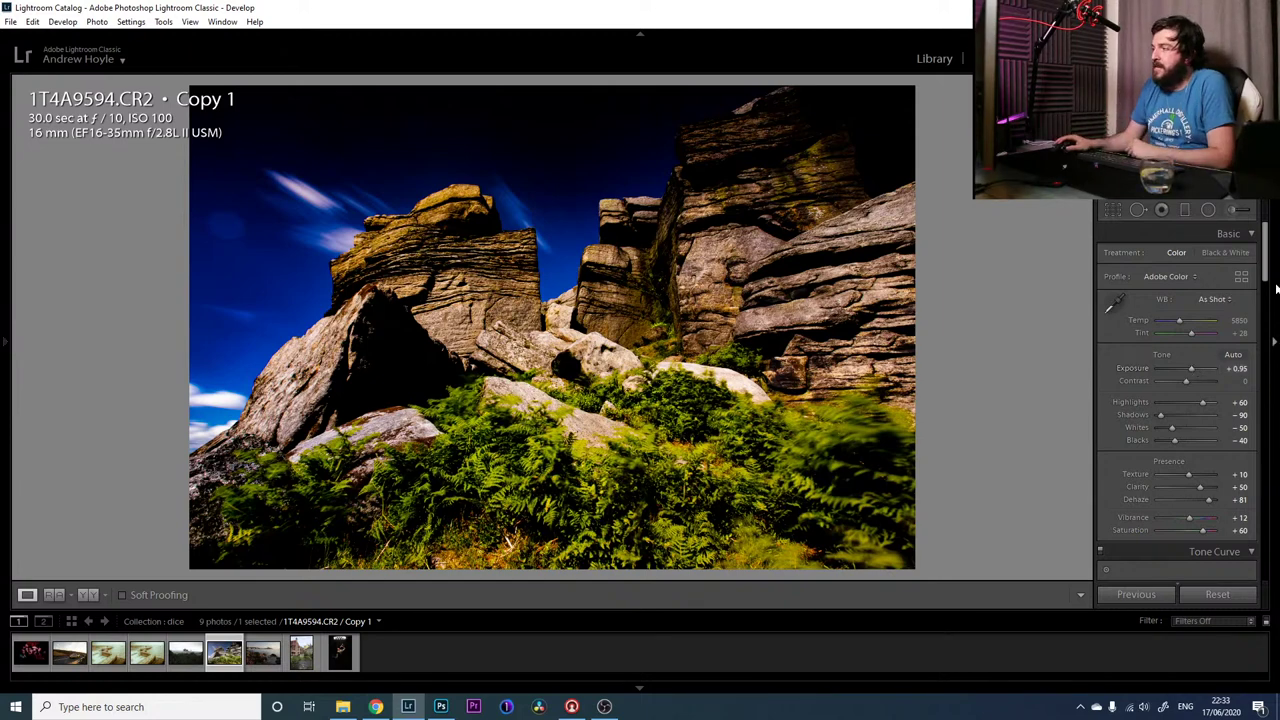
Set the HSL Hue values to Orange -9, Yellow +69, Green -100, Aqua +20, Blue -78, Purple -11 and Magenta -13
{"action": "left_click_drag", "start_coordinate": [1264, 275], "coordinate": [1270, 402]}
{"action": "scroll", "coordinate": [1161, 342], "scroll_direction": "up", "scroll_amount": 5}
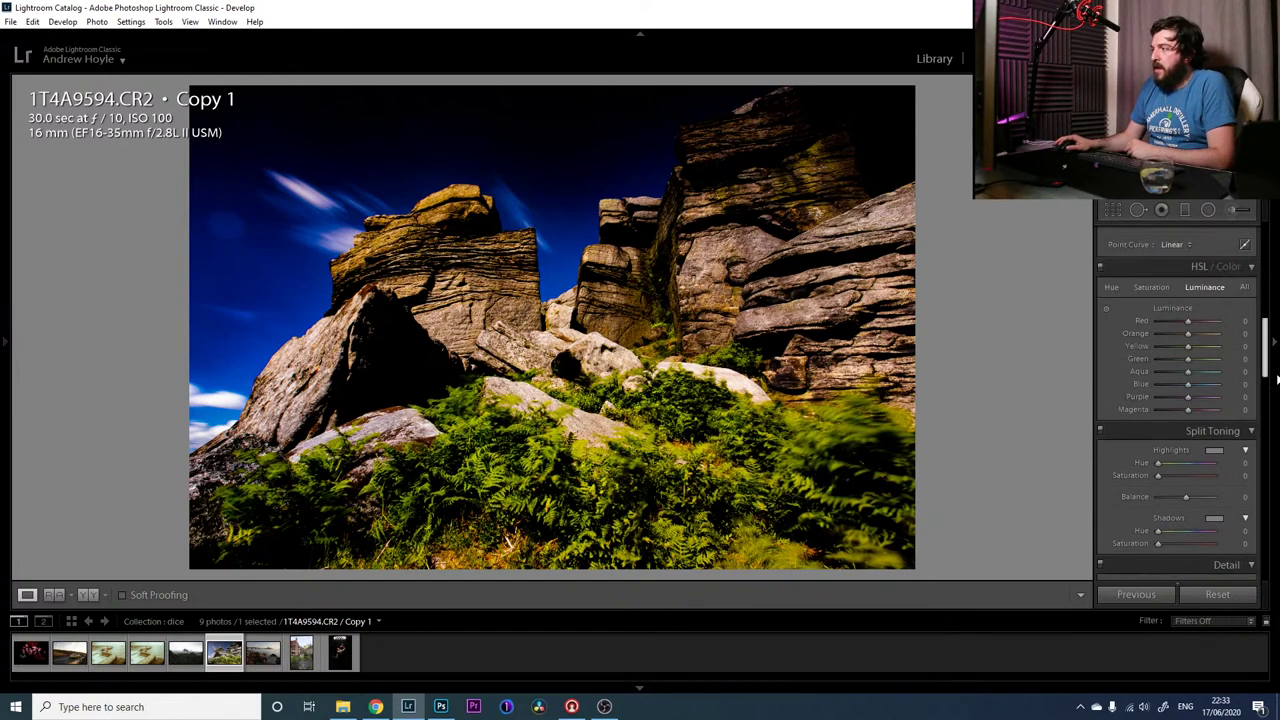
{"action": "left_click", "coordinate": [1106, 306]}
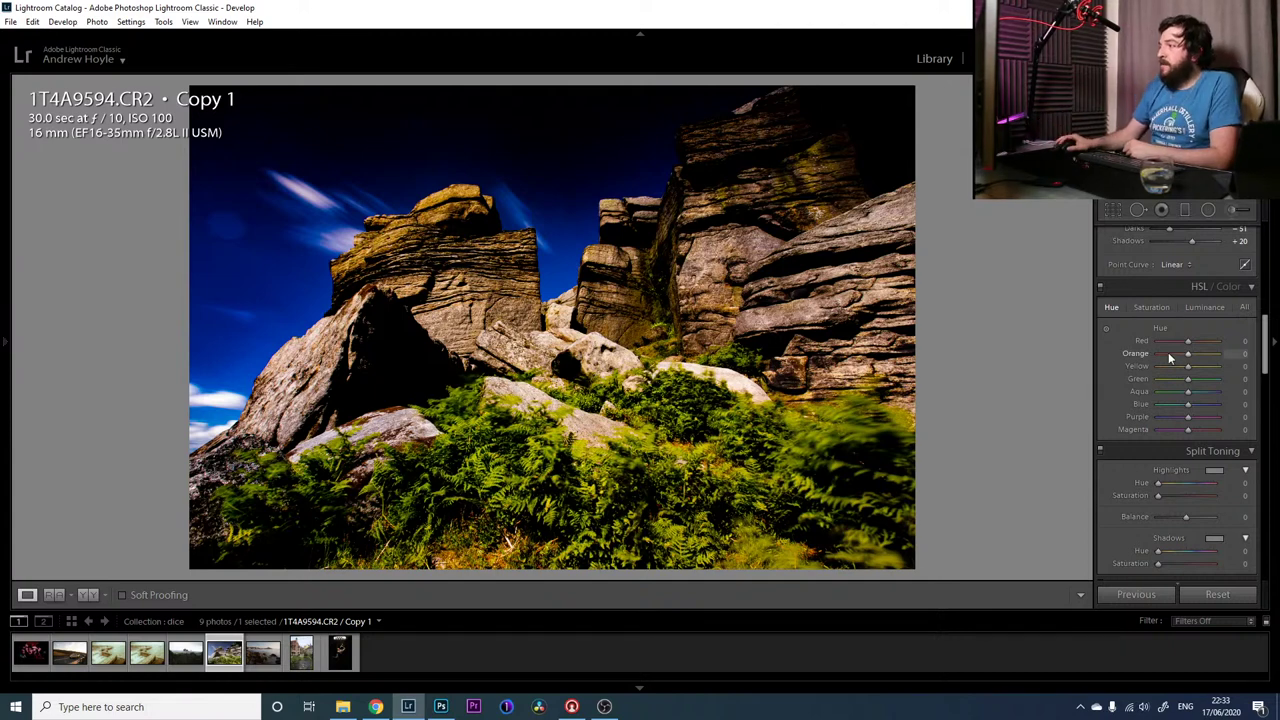
{"action": "left_click_drag", "start_coordinate": [1189, 353], "coordinate": [1186, 353]}
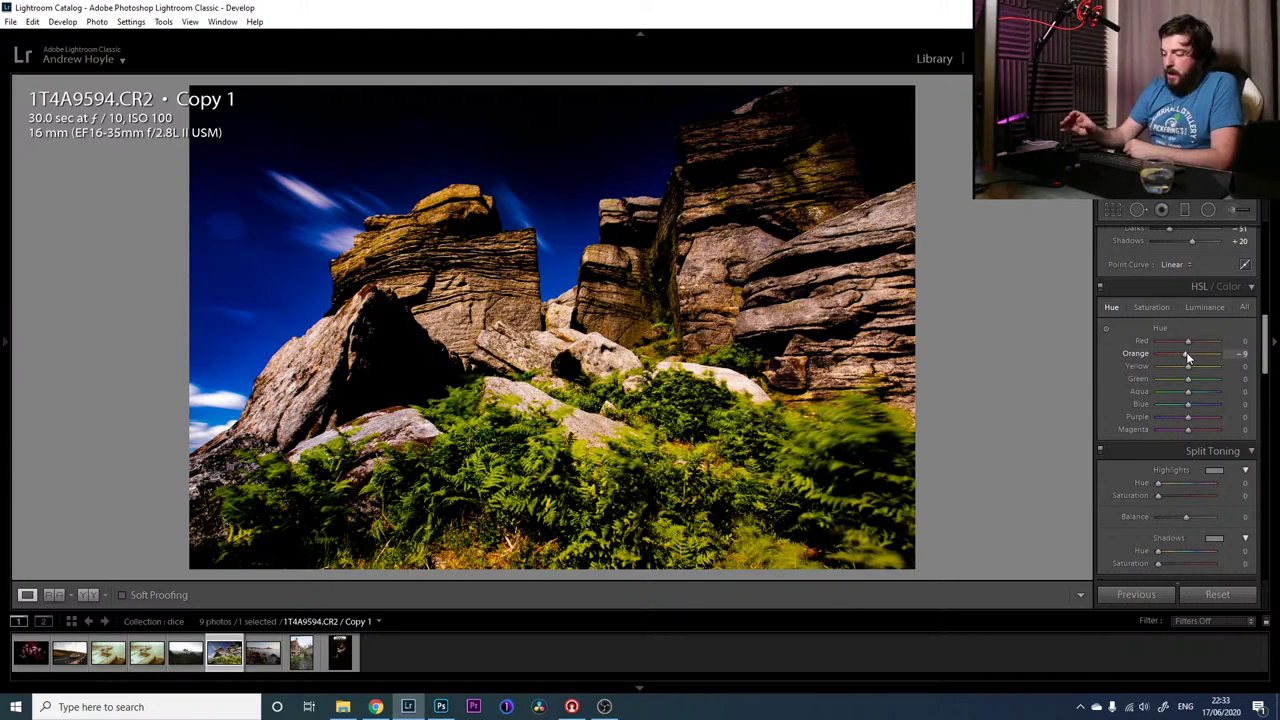
{"action": "left_click_drag", "start_coordinate": [1200, 366], "coordinate": [1206, 367]}
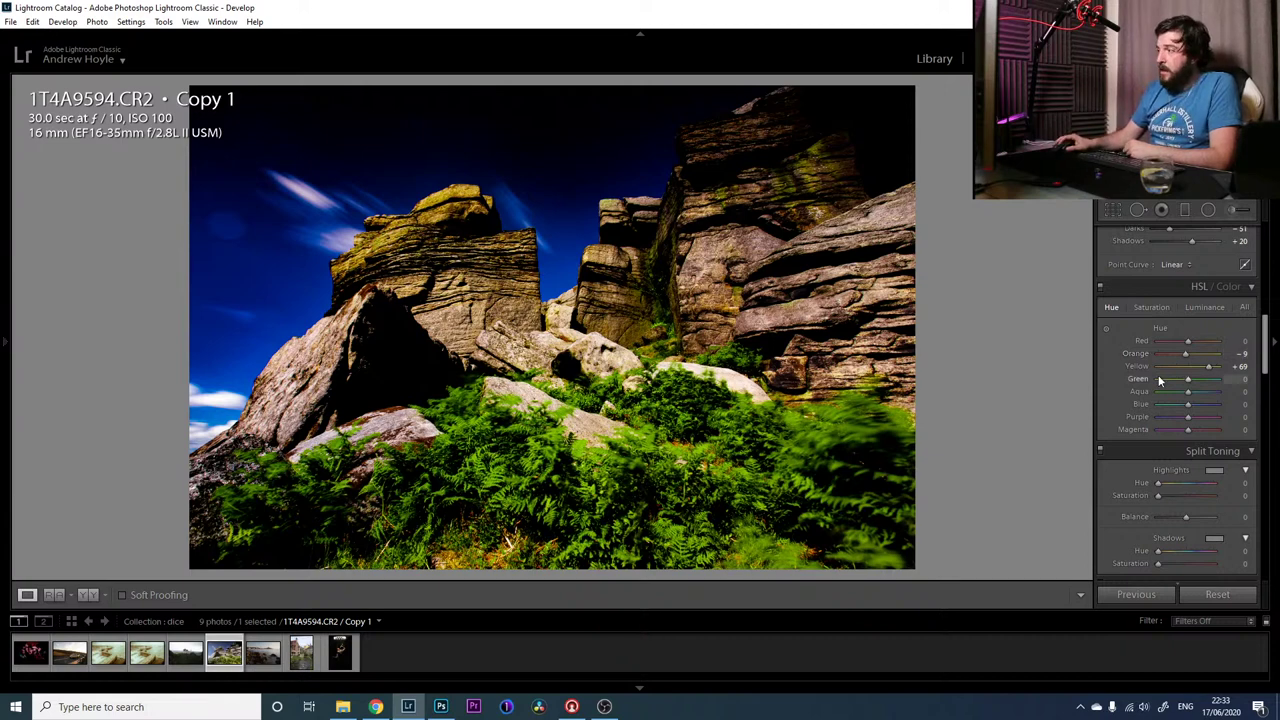
{"action": "left_click_drag", "start_coordinate": [1190, 382], "coordinate": [1143, 379]}
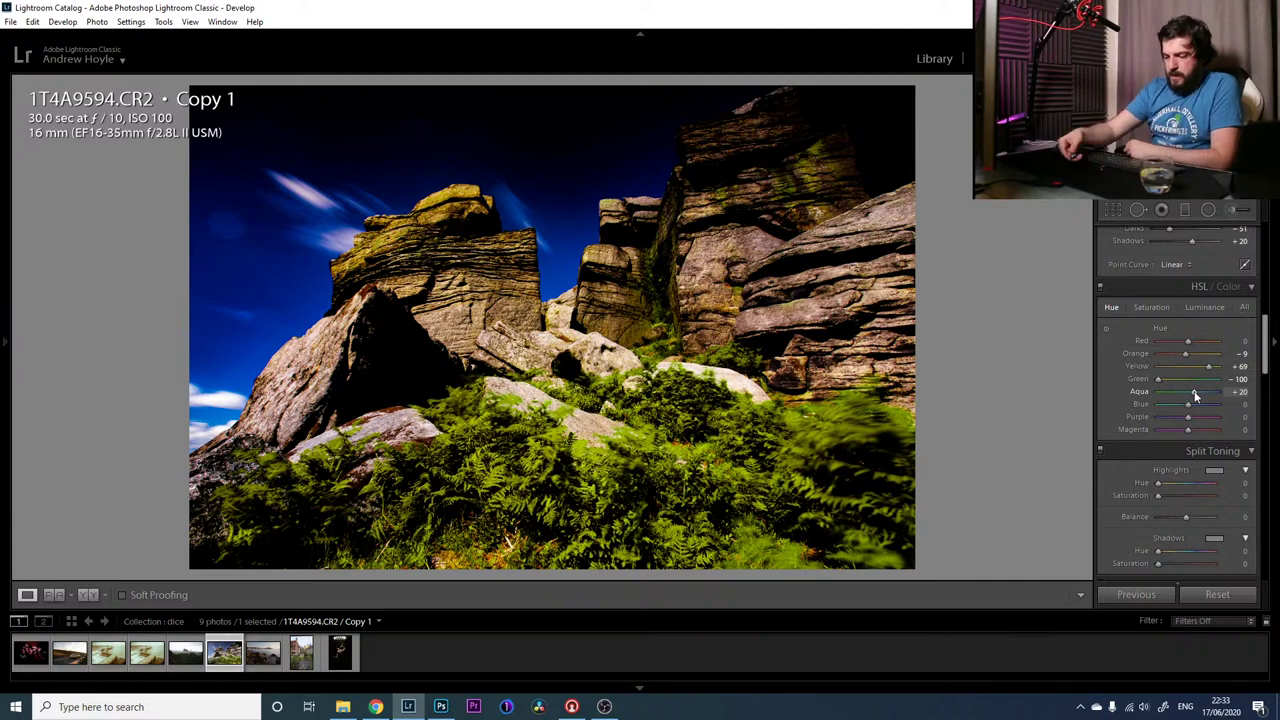
{"action": "left_click_drag", "start_coordinate": [1188, 404], "coordinate": [1166, 405]}
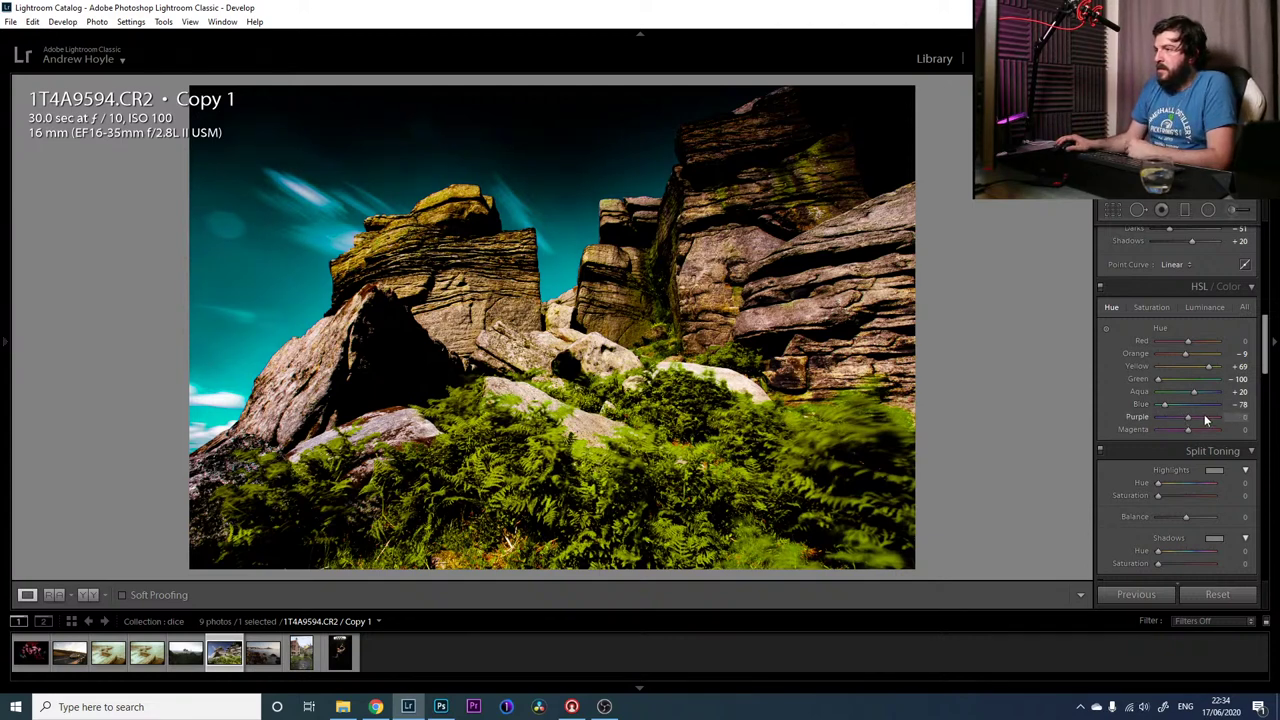
{"action": "mouse_move", "coordinate": [1205, 418]}
{"action": "left_mouse_down"}
{"action": "mouse_move", "coordinate": [1154, 432]}
{"action": "mouse_move", "coordinate": [1184, 429]}
{"action": "left_mouse_up"}
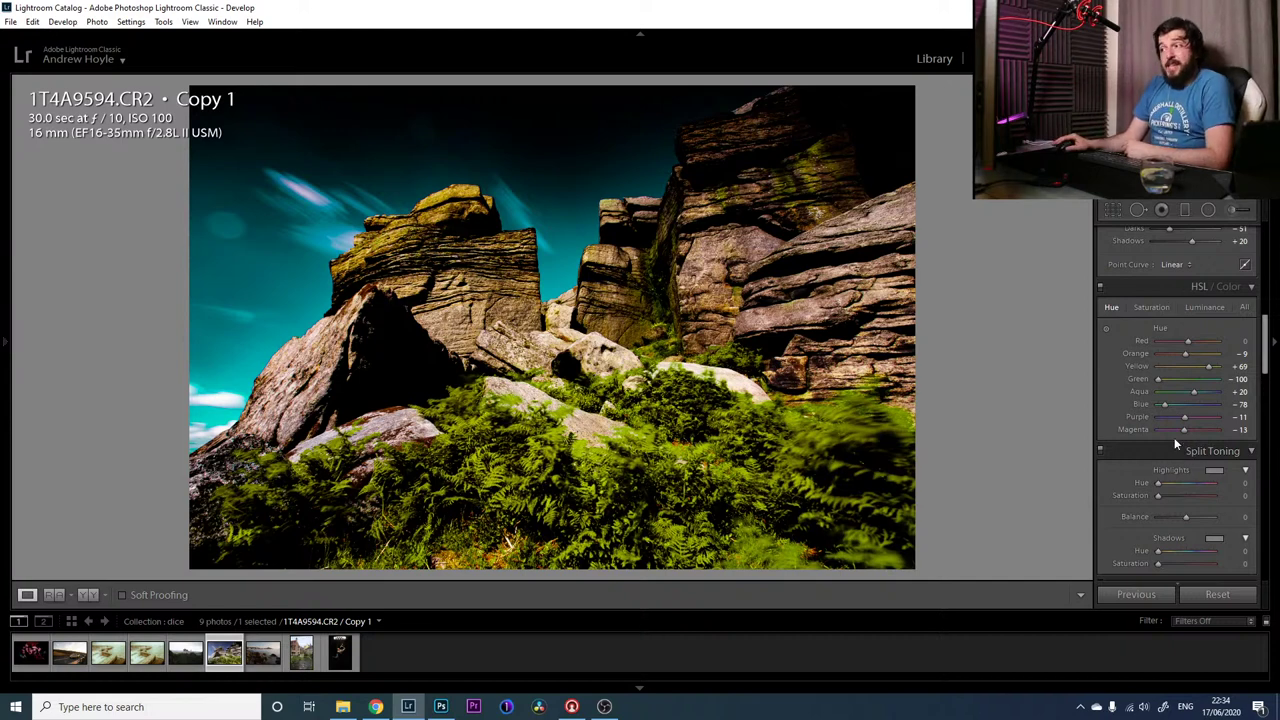
Compare the rock formation photo with and without its HSL hue shifts by repeatedly disabling and re-enabling the HSL adjustments
{"action": "left_click", "coordinate": [1100, 286]}
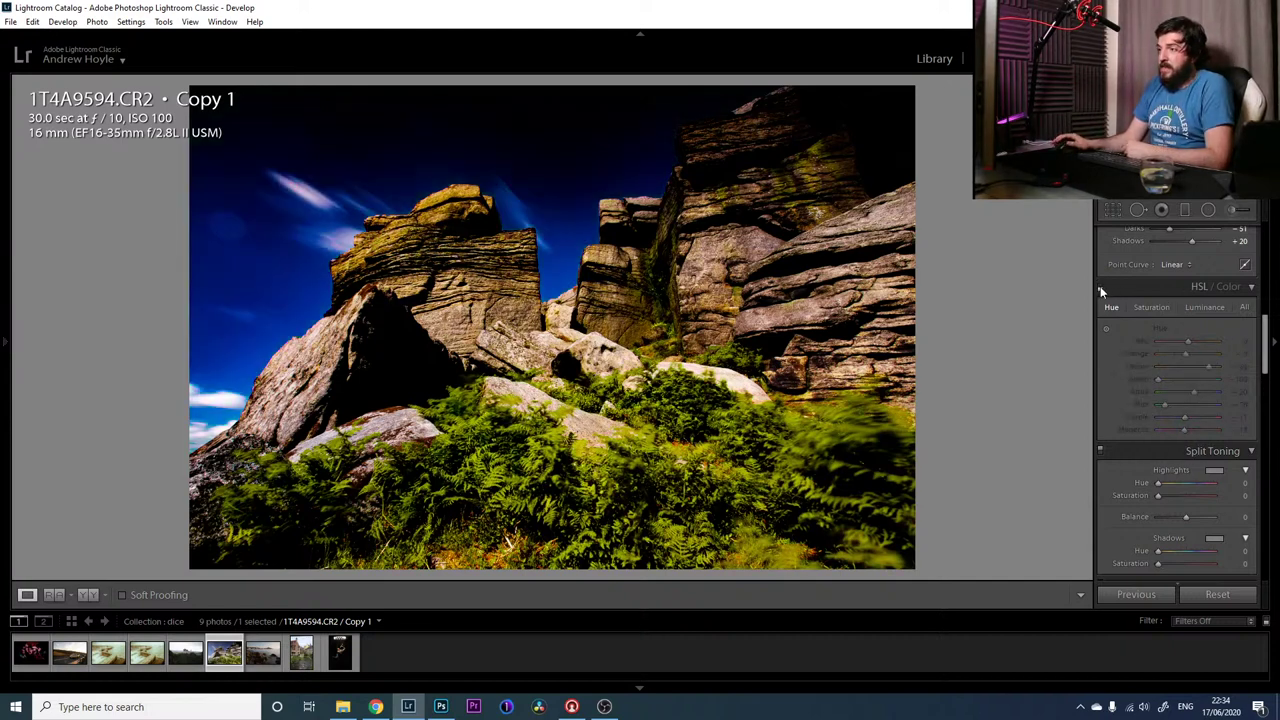
{"action": "left_click", "coordinate": [1100, 286]}
{"action": "left_click", "coordinate": [1100, 286]}
{"action": "left_click", "coordinate": [1100, 286]}
{"action": "left_click", "coordinate": [1100, 286]}
{"action": "left_click", "coordinate": [1100, 286]}
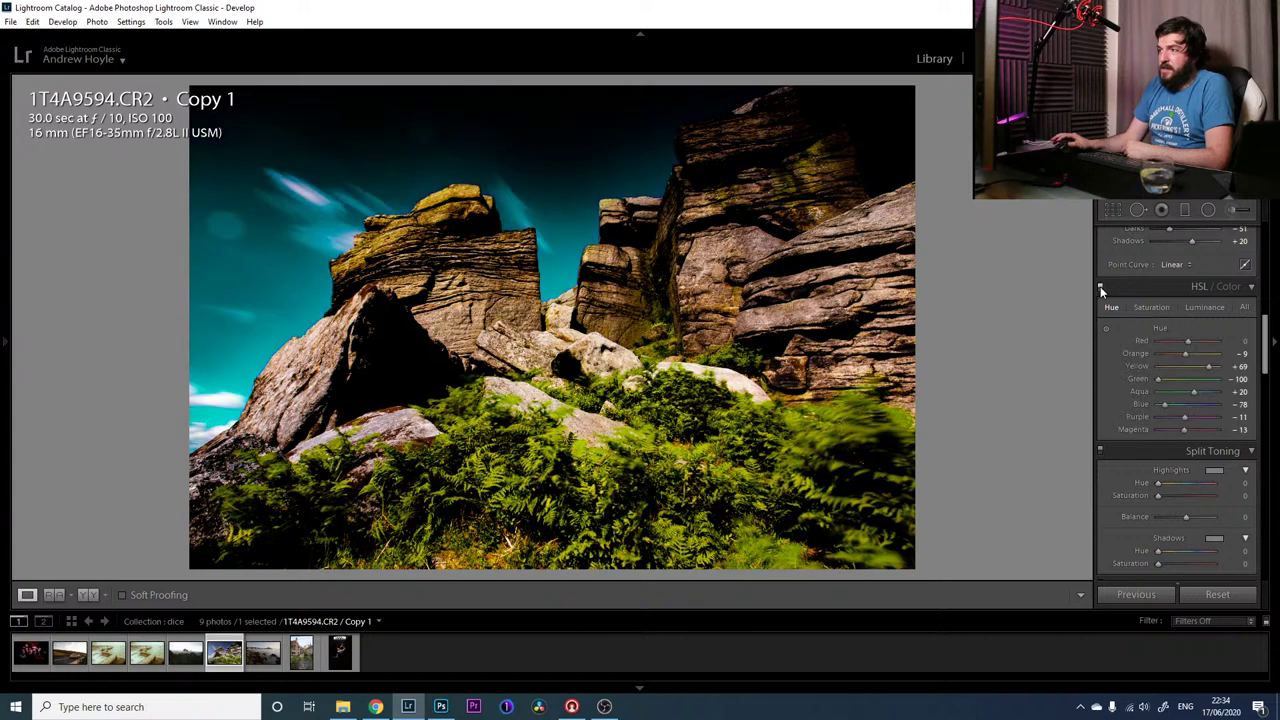
{"action": "left_click", "coordinate": [1100, 286]}
{"action": "left_click", "coordinate": [1100, 286]}
{"action": "left_click", "coordinate": [1100, 286]}
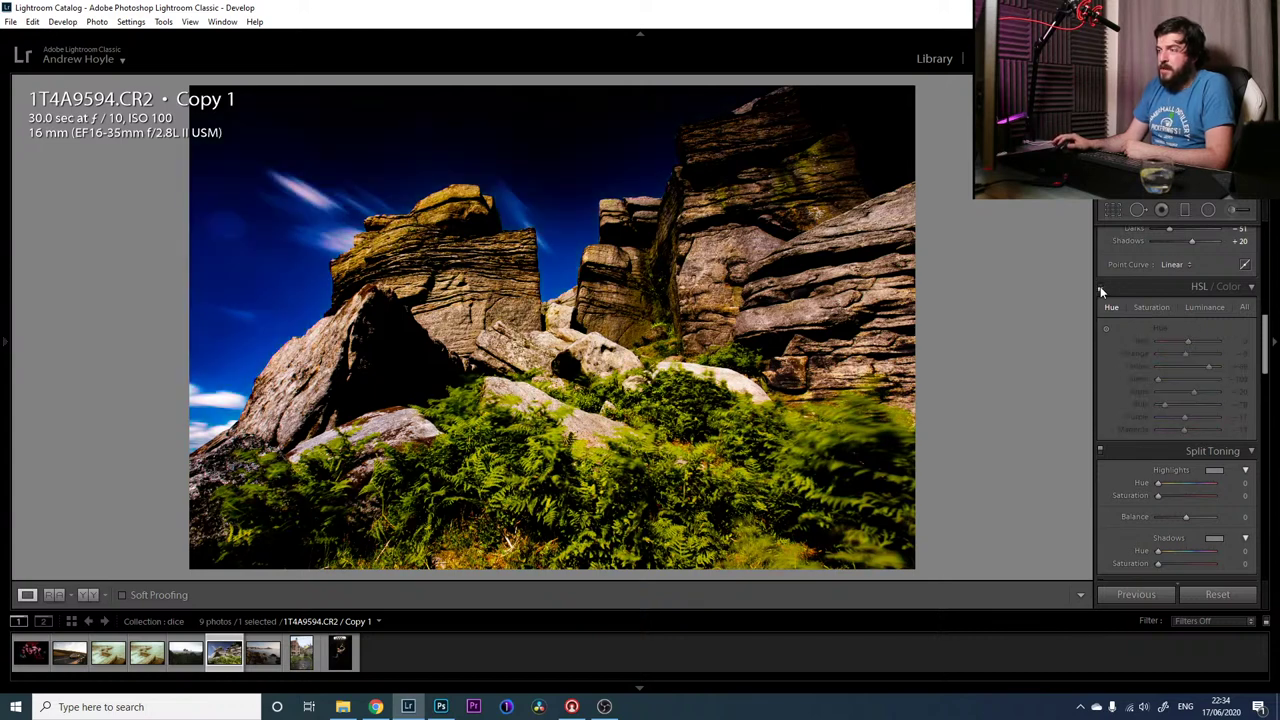
{"action": "left_click", "coordinate": [1100, 286]}
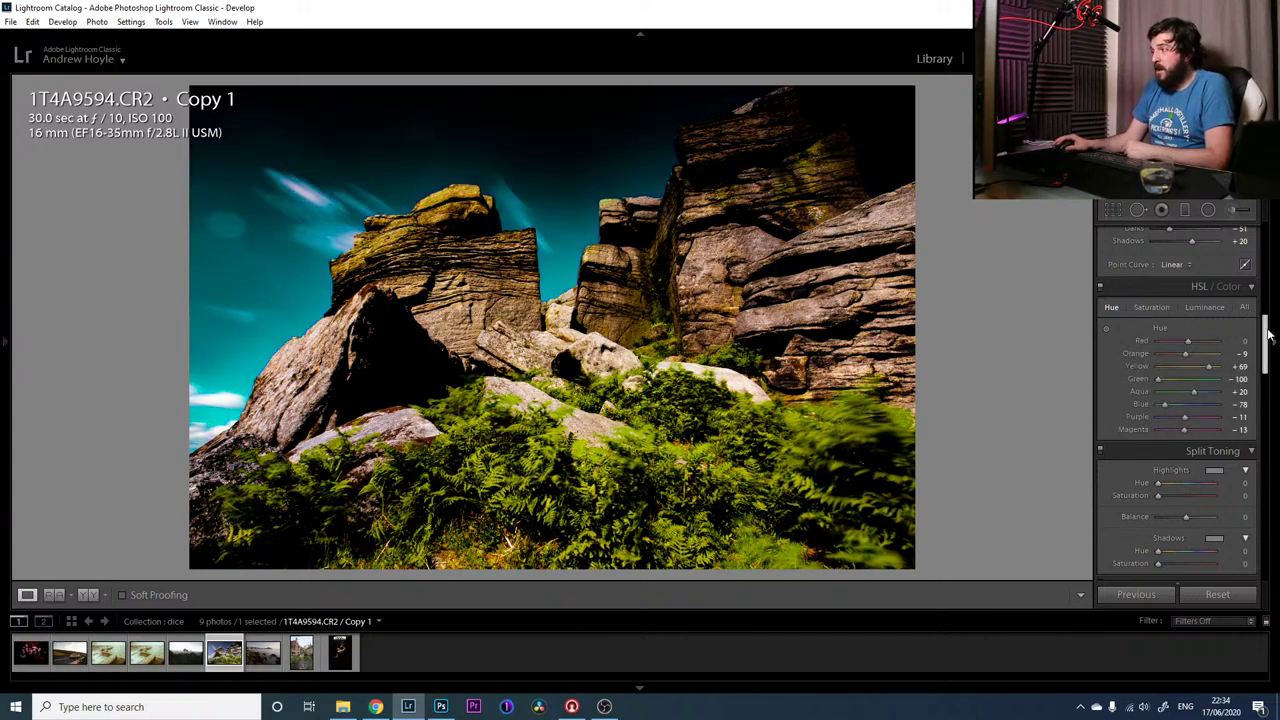
Set the Calibration primaries to Red Hue +21 and Saturation -88, Green Hue +100 and Saturation +31, Blue Hue -31 and Saturation -40
{"action": "left_click_drag", "start_coordinate": [1268, 343], "coordinate": [1275, 540]}
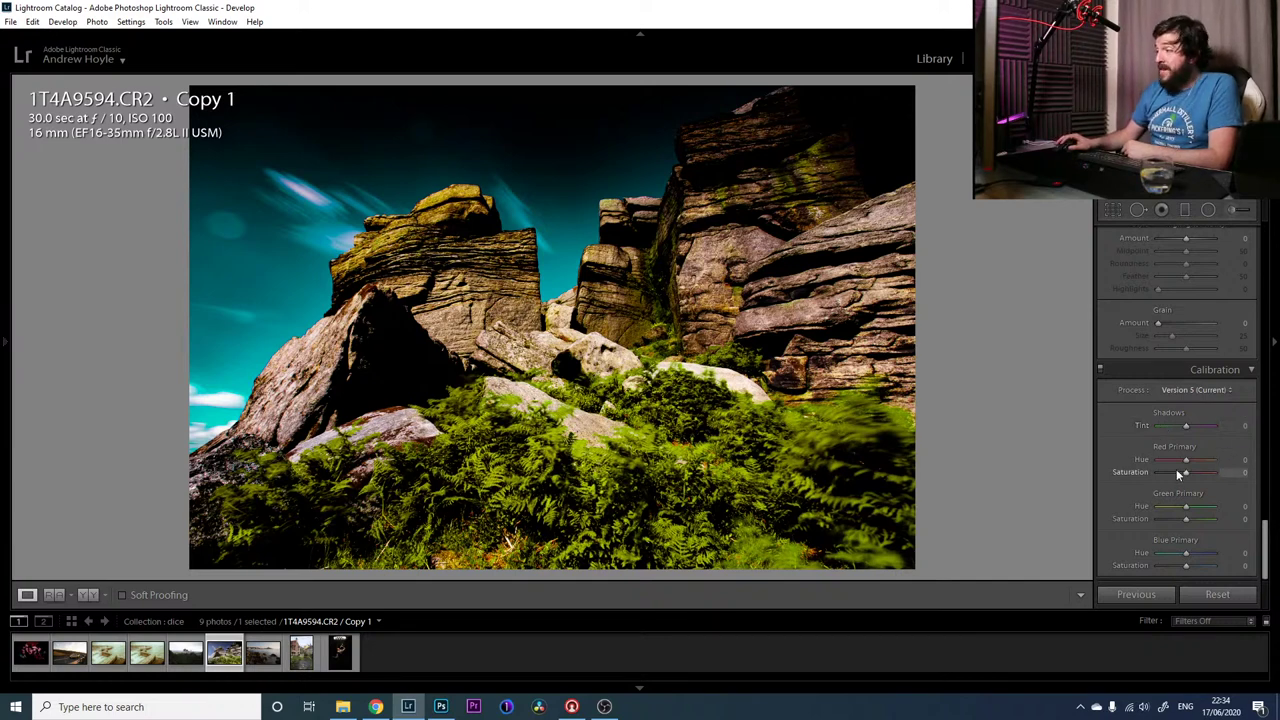
{"action": "left_click_drag", "start_coordinate": [1189, 460], "coordinate": [1195, 465]}
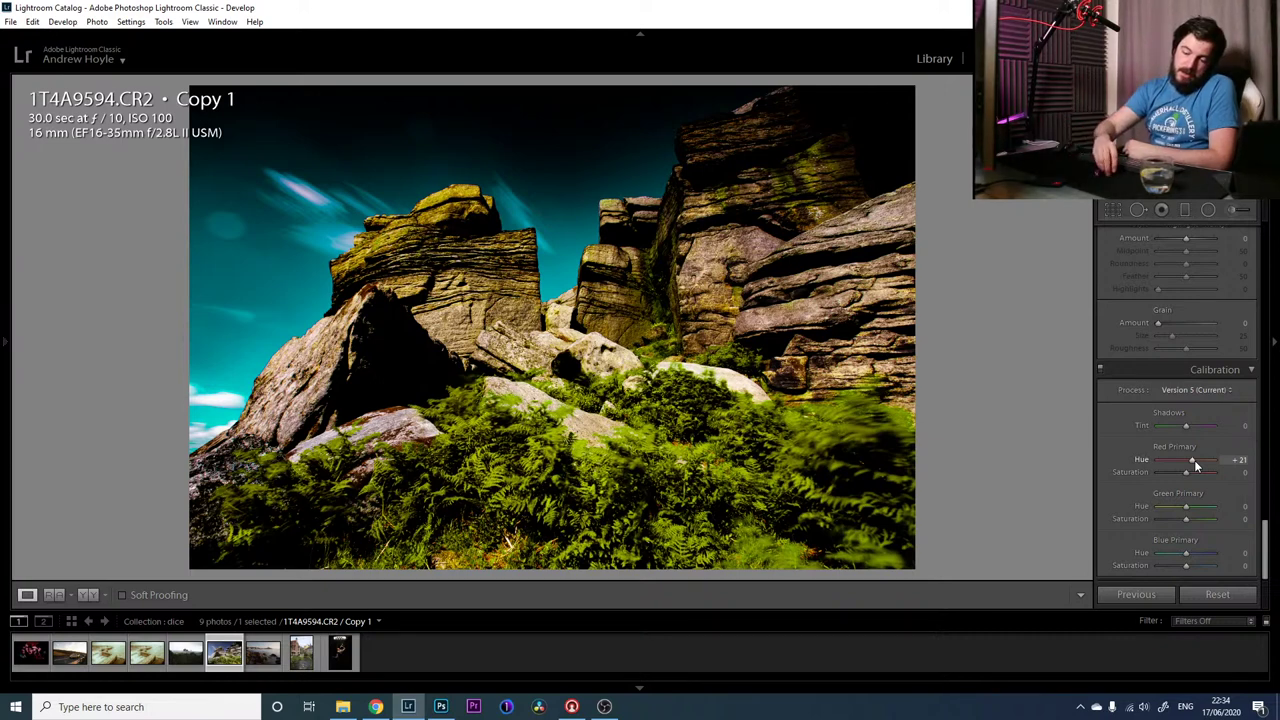
{"action": "left_click_drag", "start_coordinate": [1184, 473], "coordinate": [1163, 473]}
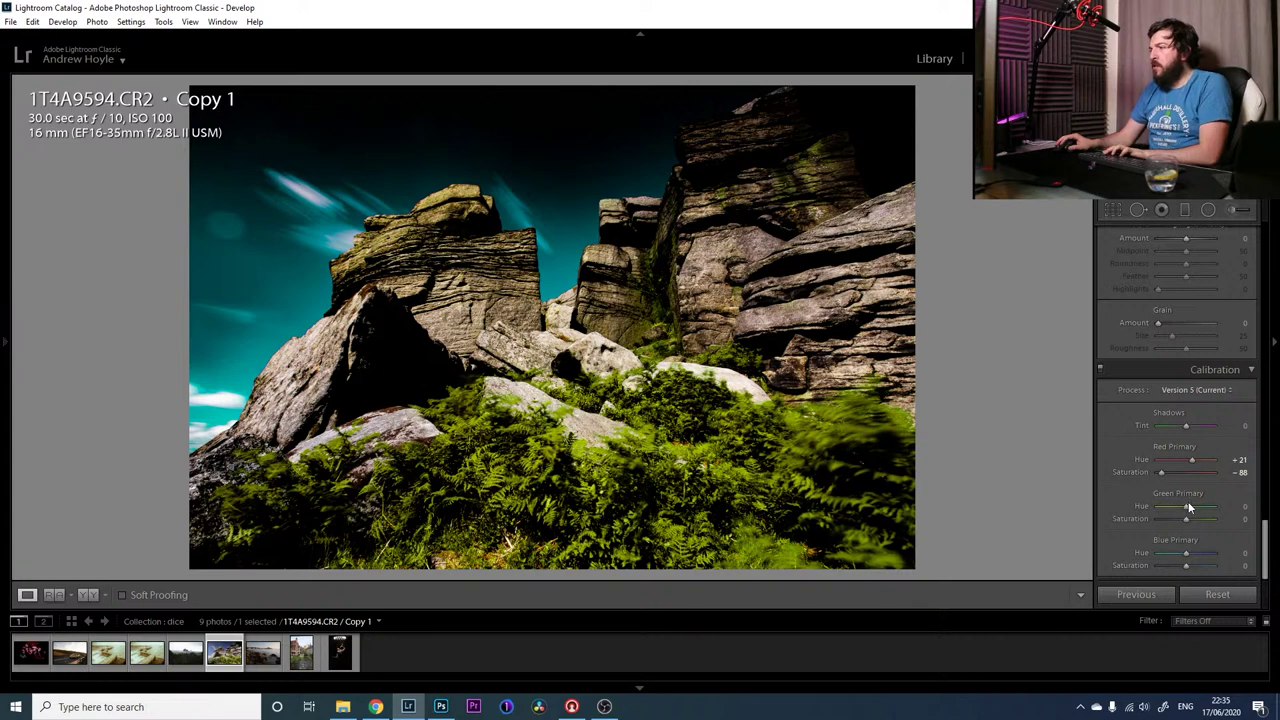
{"action": "left_click_drag", "start_coordinate": [1186, 506], "coordinate": [1214, 506]}
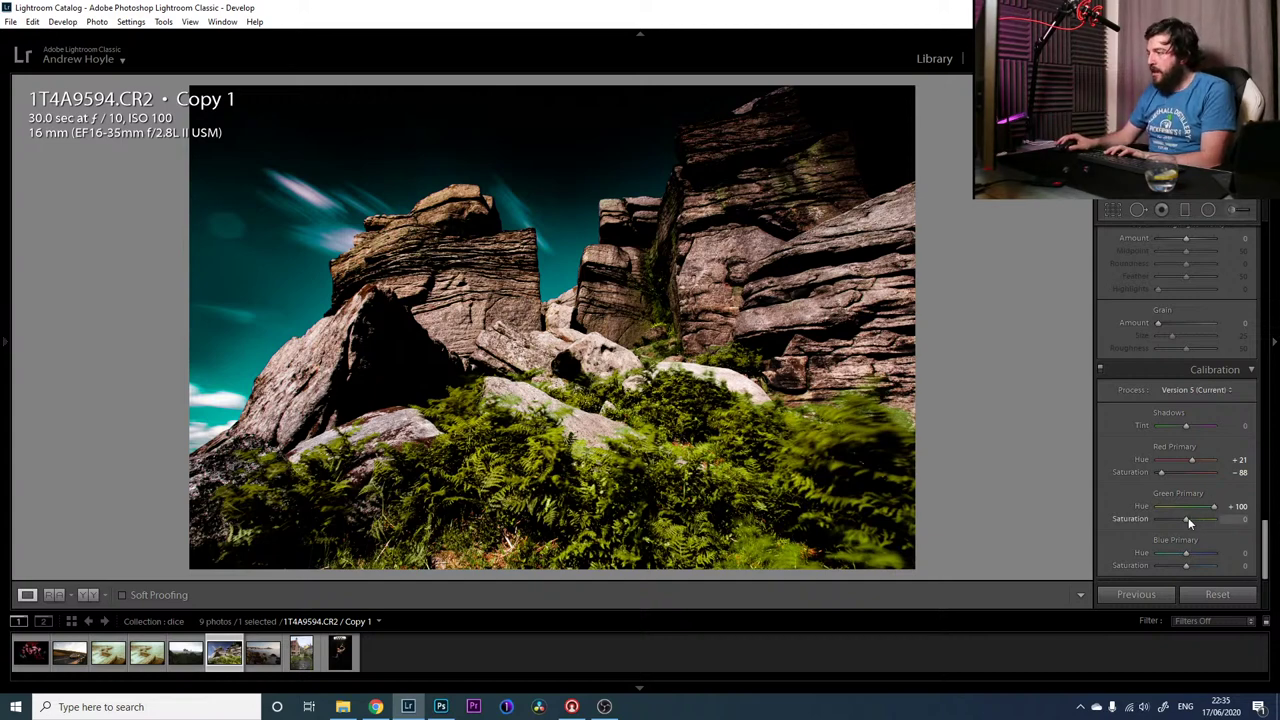
{"action": "left_click_drag", "start_coordinate": [1188, 518], "coordinate": [1198, 518]}
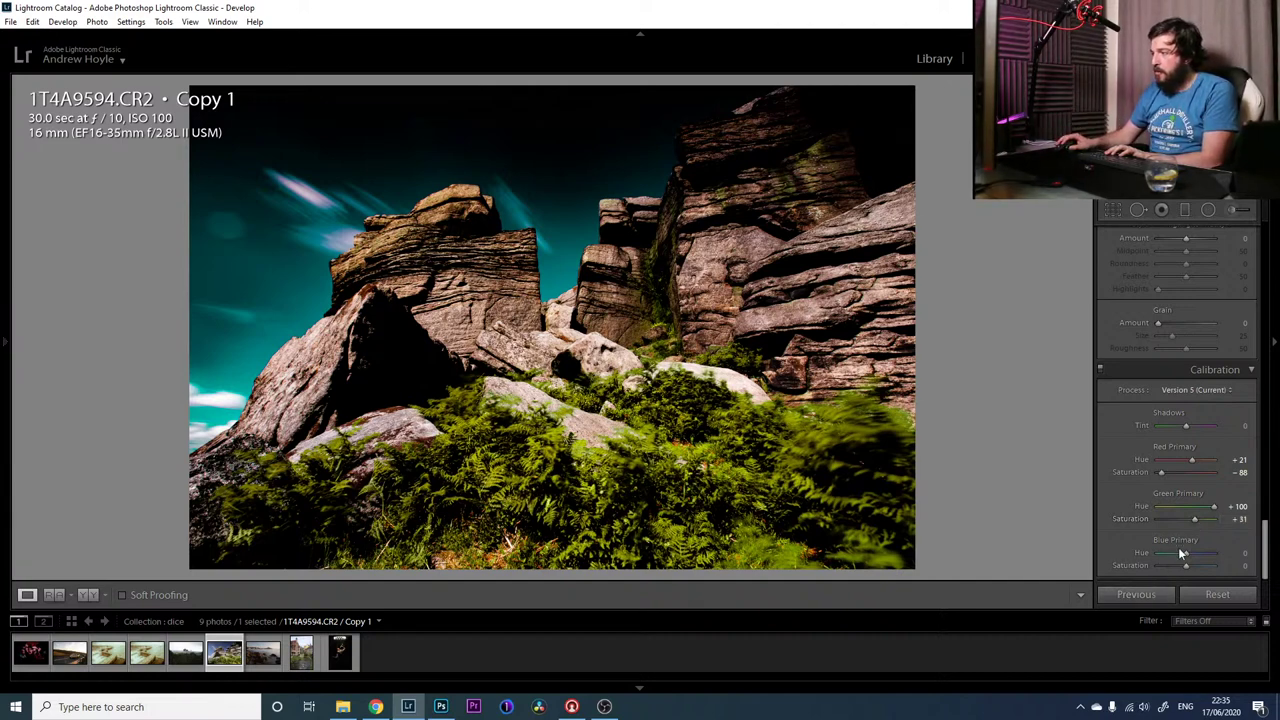
{"action": "left_click_drag", "start_coordinate": [1178, 553], "coordinate": [1174, 556]}
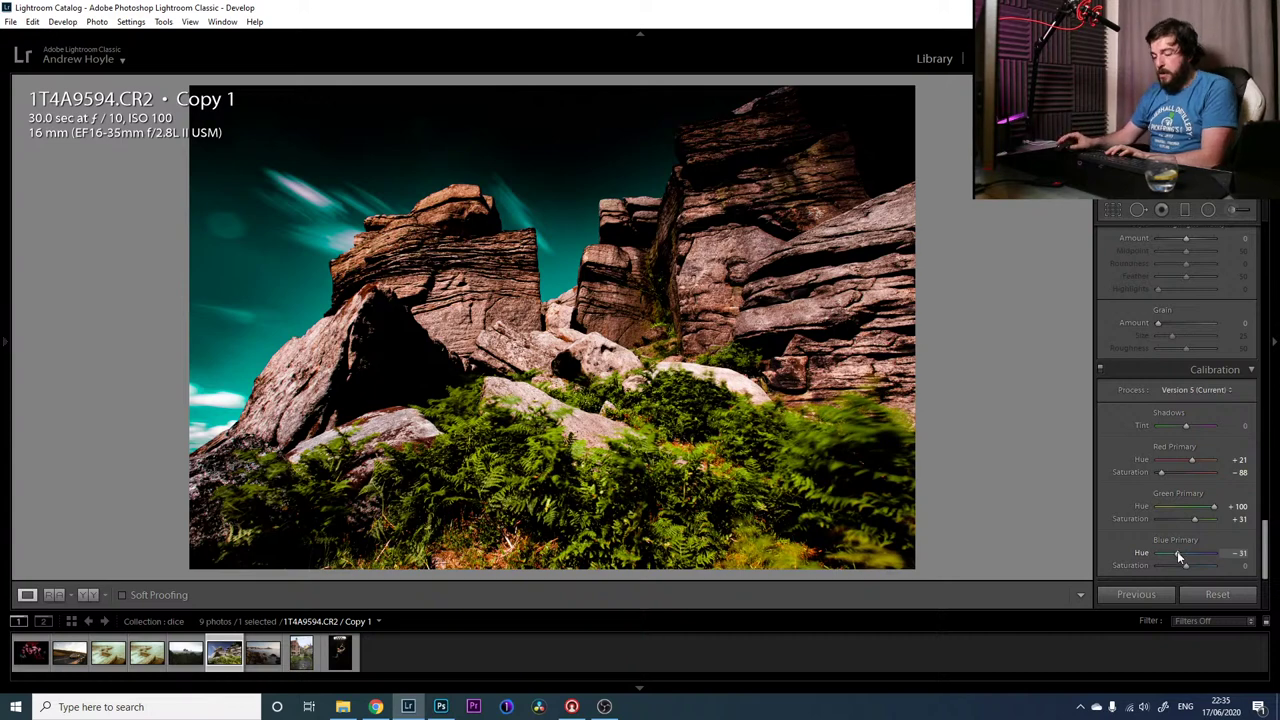
{"action": "left_click_drag", "start_coordinate": [1177, 565], "coordinate": [1170, 569]}
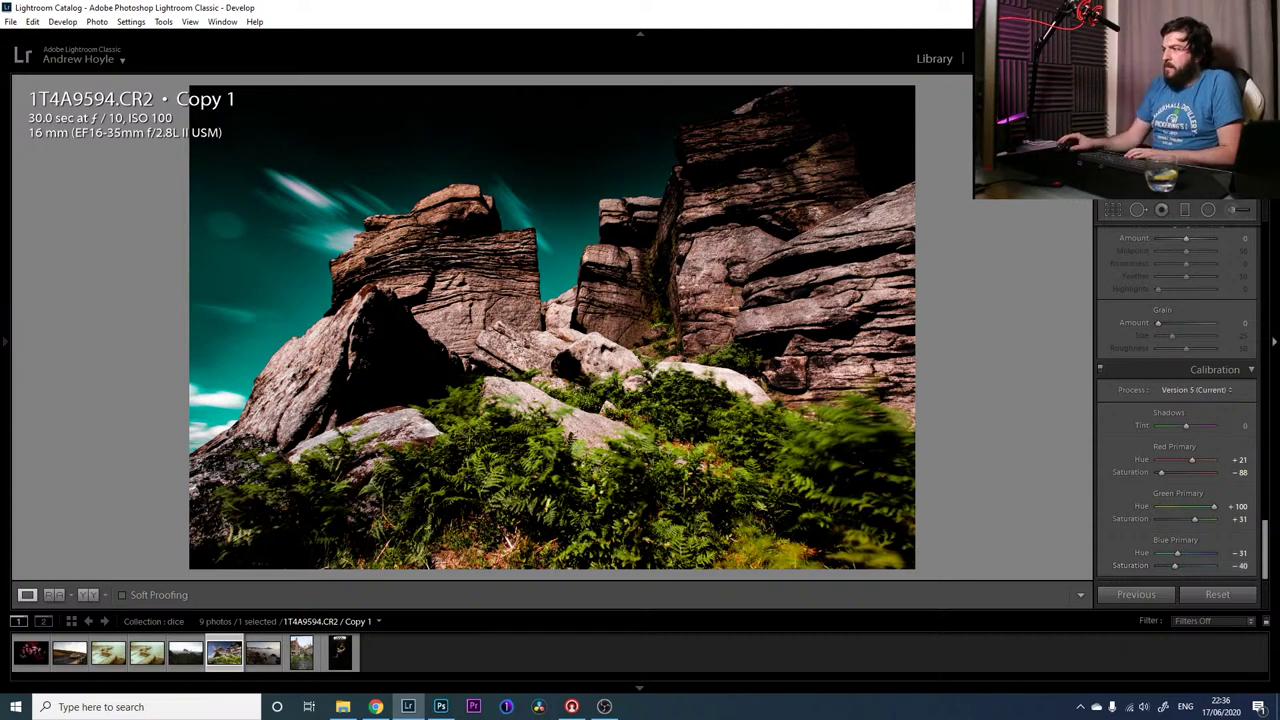
Set the HSL Saturation values to Orange +42, Yellow +100, Green +11, Aqua -69 and Blue -38
{"action": "left_click_drag", "start_coordinate": [1267, 543], "coordinate": [1276, 314]}
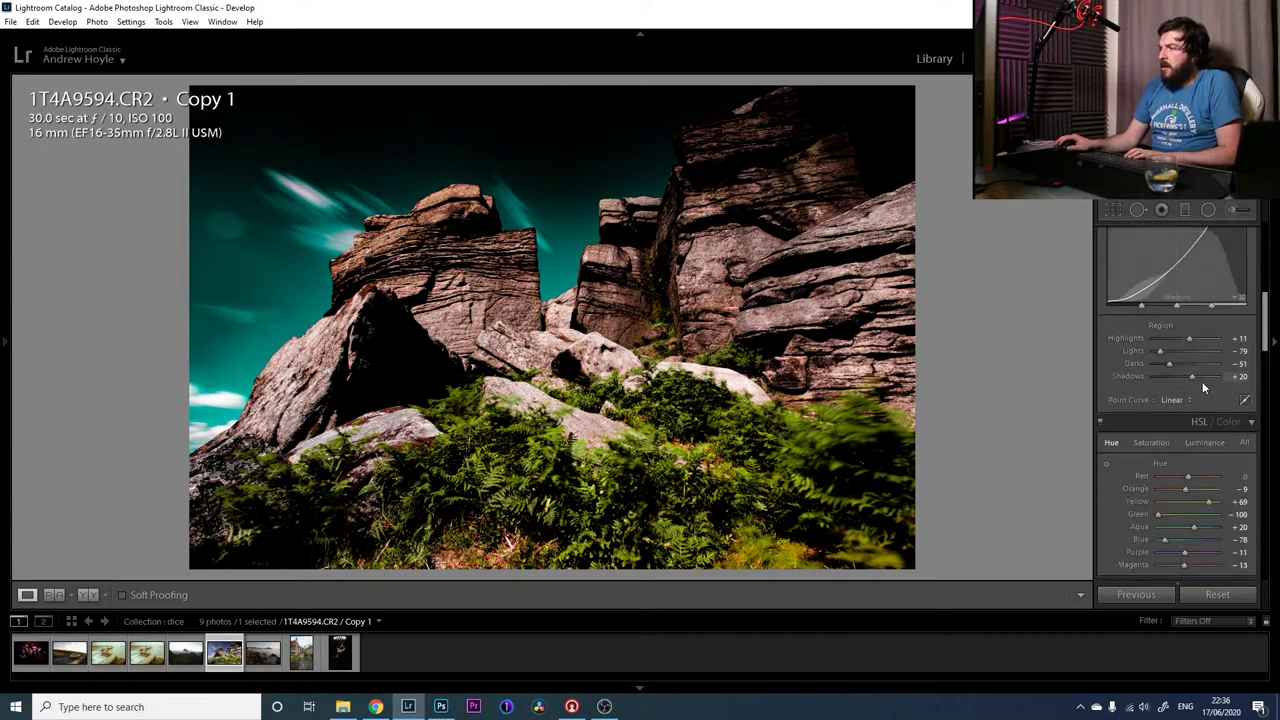
{"action": "left_click", "coordinate": [1150, 442]}
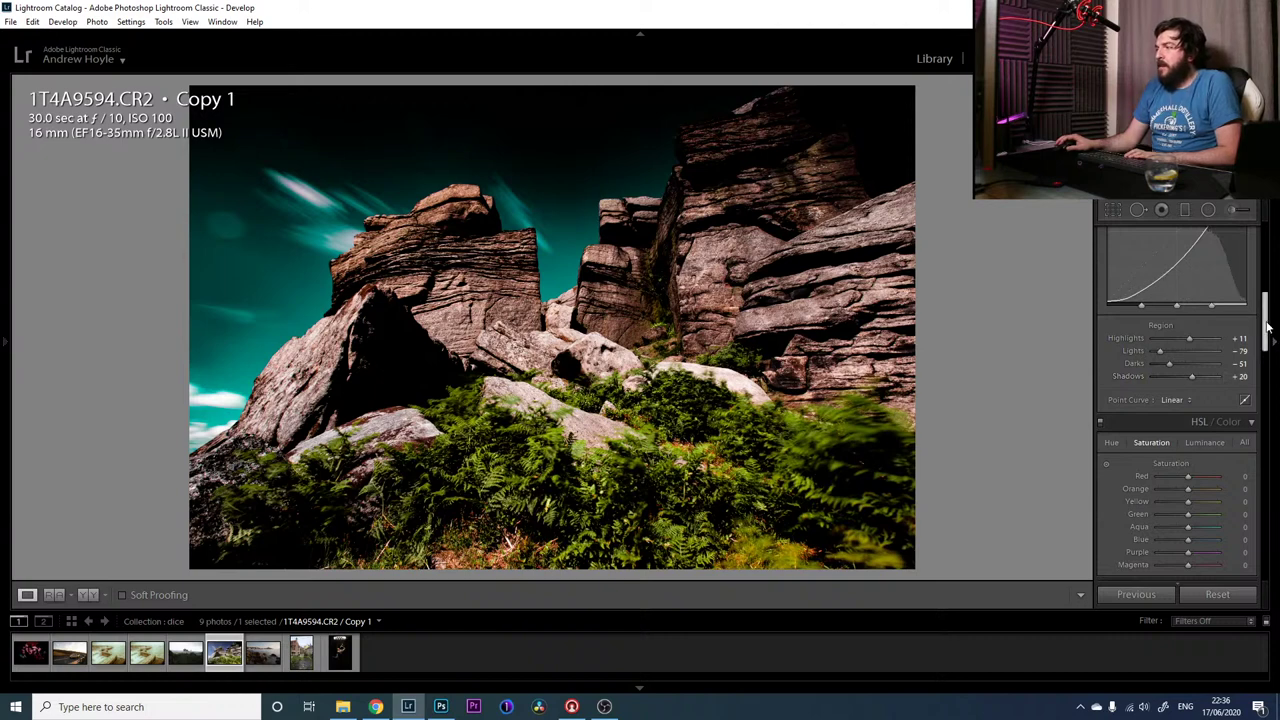
{"action": "left_click_drag", "start_coordinate": [1268, 325], "coordinate": [1268, 333]}
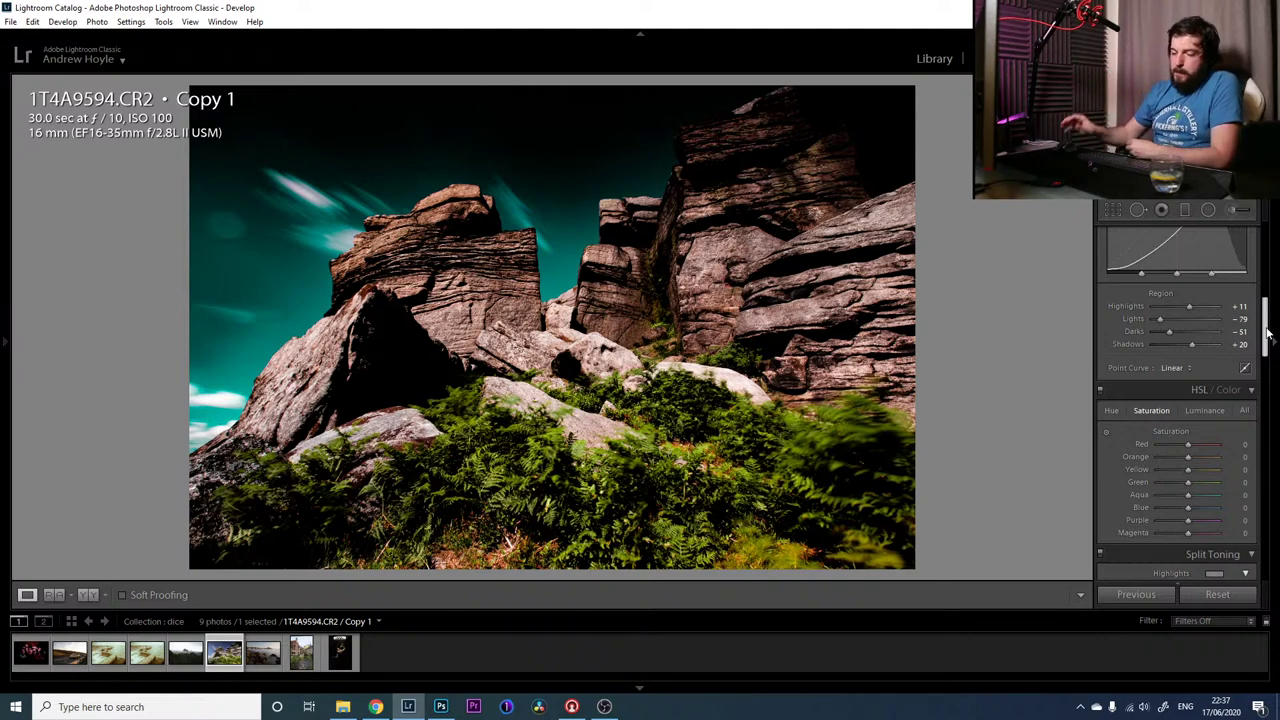
{"action": "left_click_drag", "start_coordinate": [1195, 456], "coordinate": [1201, 457]}
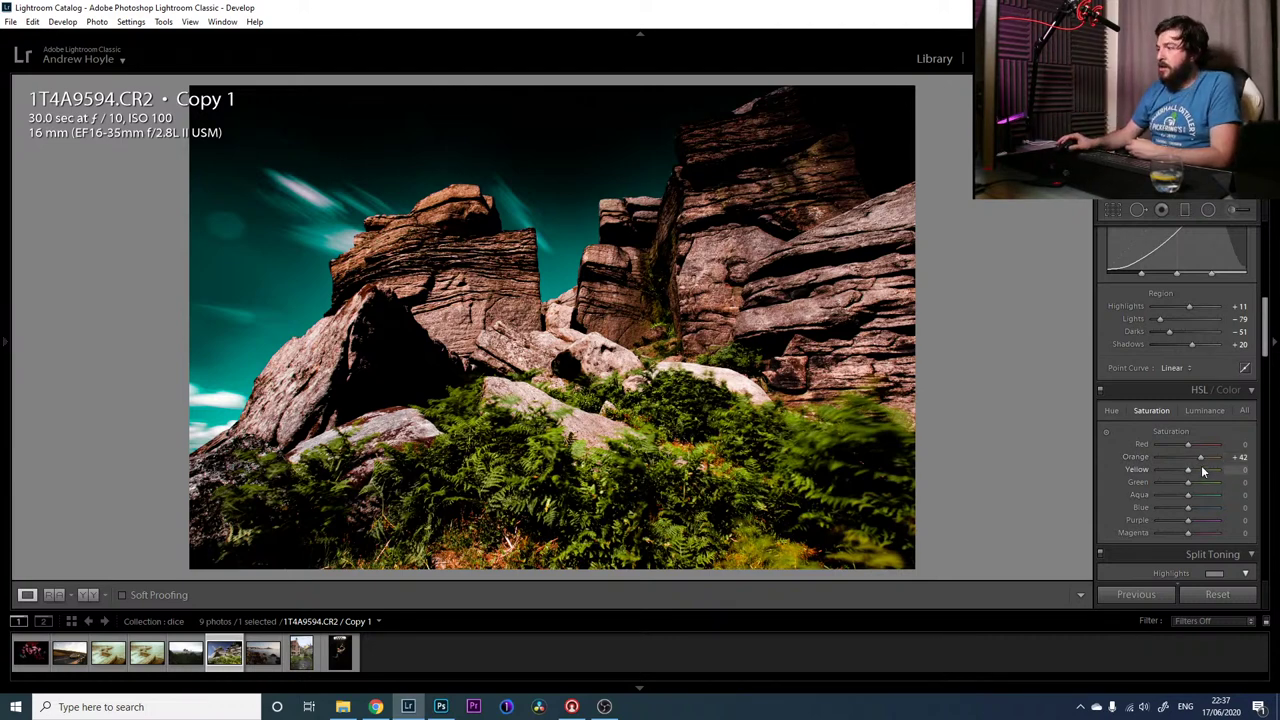
{"action": "left_click_drag", "start_coordinate": [1201, 468], "coordinate": [1240, 473]}
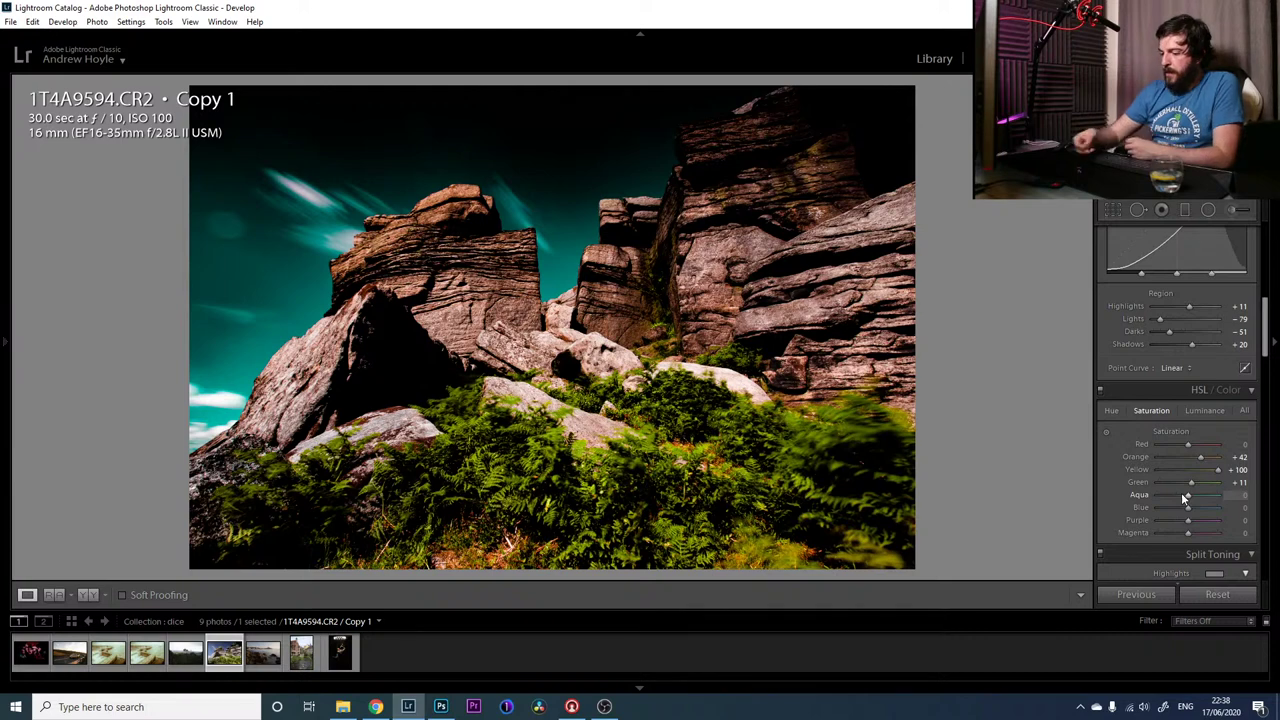
{"action": "left_click_drag", "start_coordinate": [1183, 495], "coordinate": [1167, 497]}
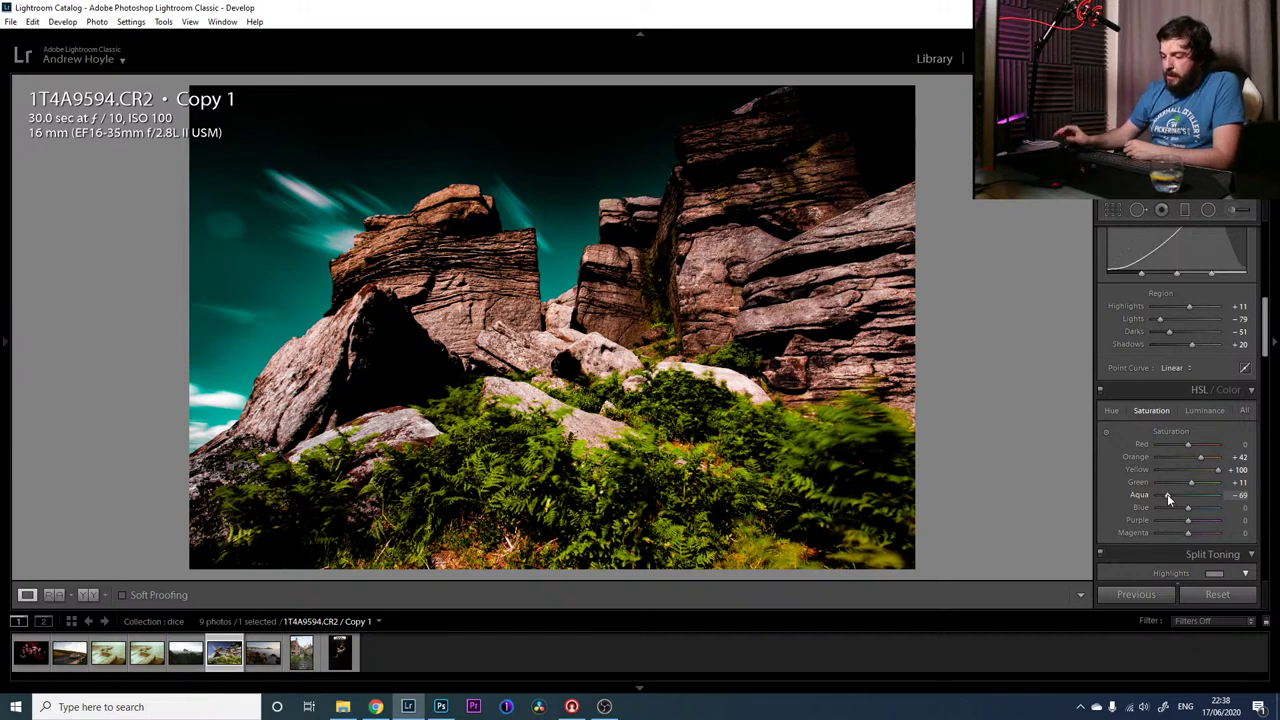
{"action": "left_click_drag", "start_coordinate": [1188, 507], "coordinate": [1172, 507]}
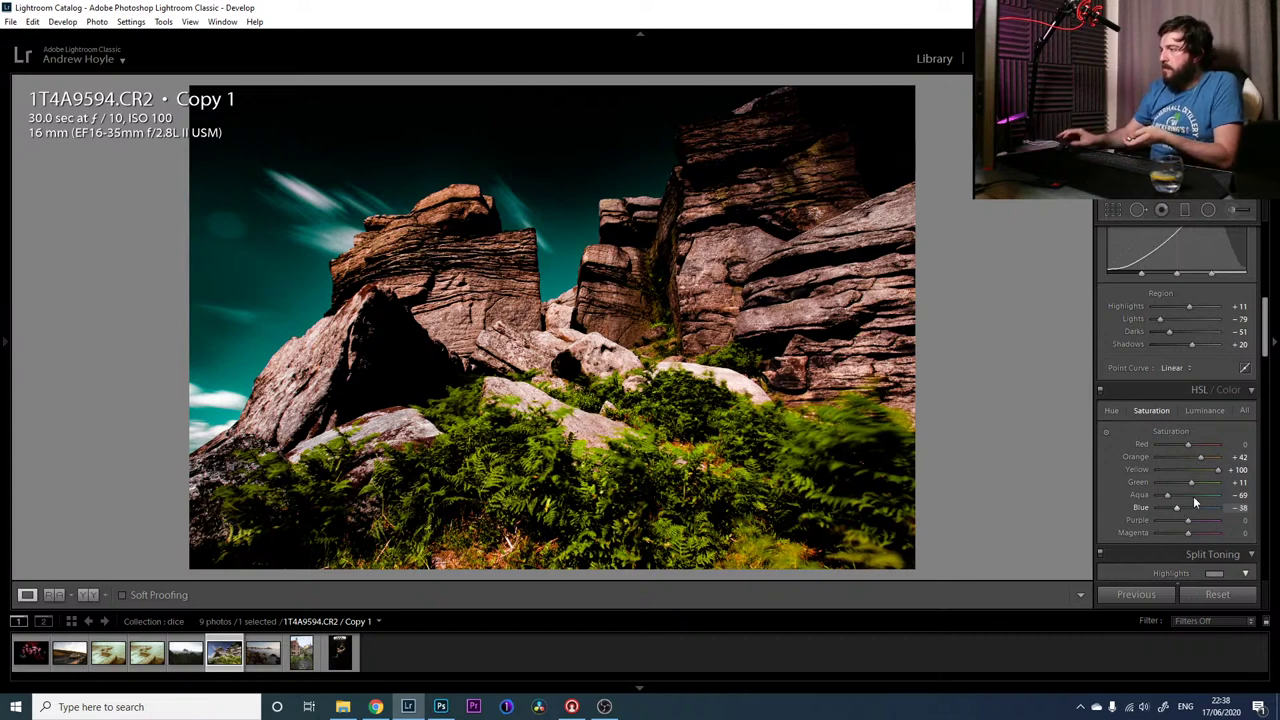
Set the rock formation photo's HSL Luminance values to Orange +64, Yellow -11, Green -87, Aqua -71 and Blue -15
{"action": "left_click", "coordinate": [1204, 411]}
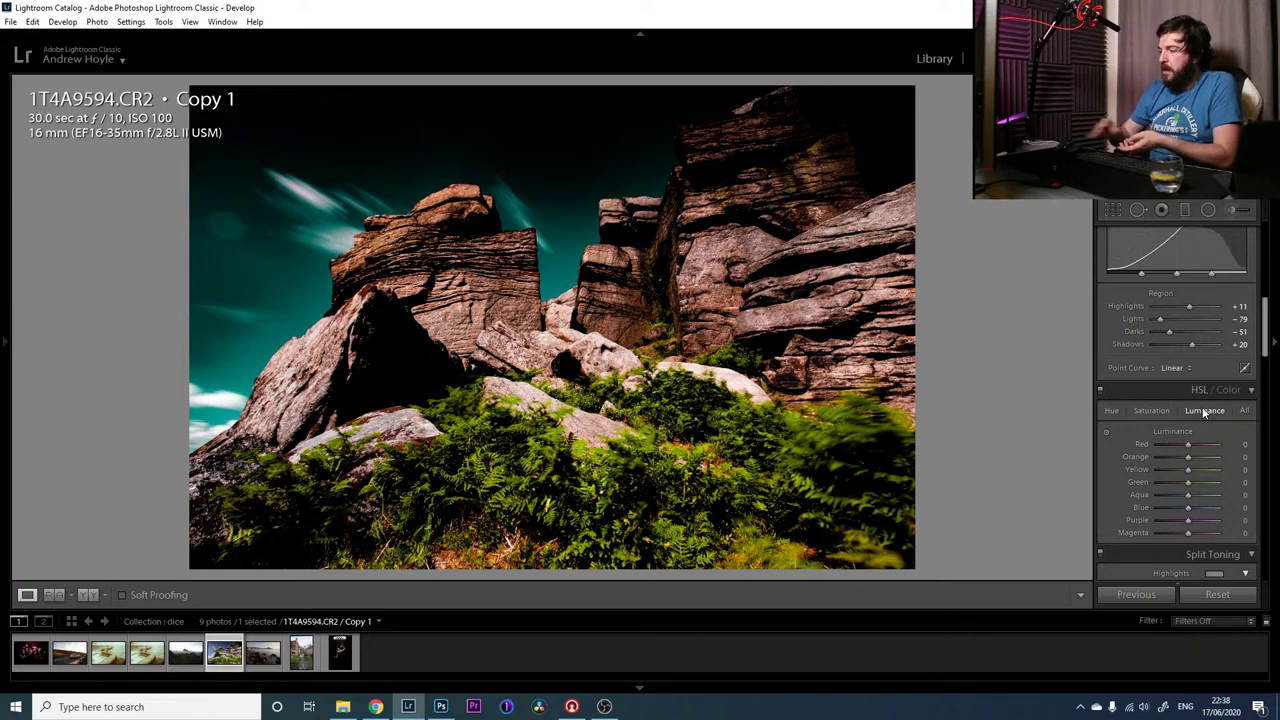
{"action": "scroll", "coordinate": [1210, 450], "scroll_direction": "down", "scroll_amount": 3}
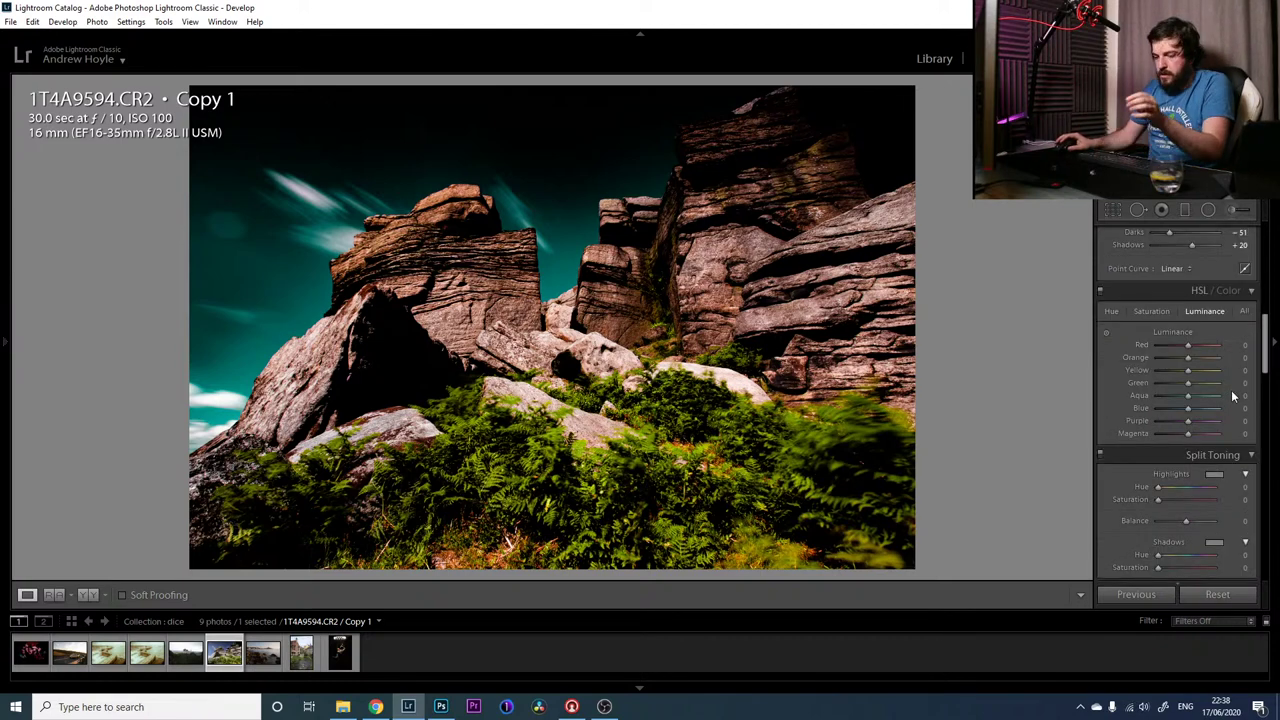
{"action": "left_click_drag", "start_coordinate": [1200, 357], "coordinate": [1210, 362]}
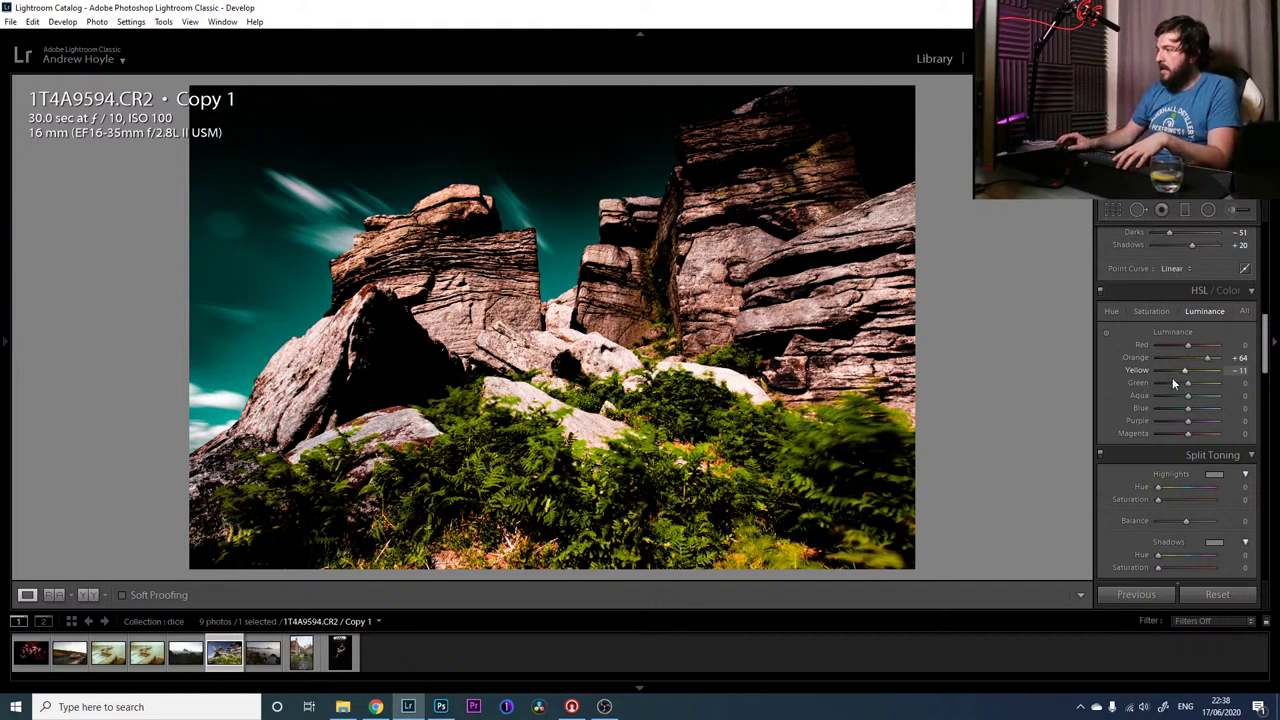
{"action": "left_click_drag", "start_coordinate": [1175, 383], "coordinate": [1164, 386]}
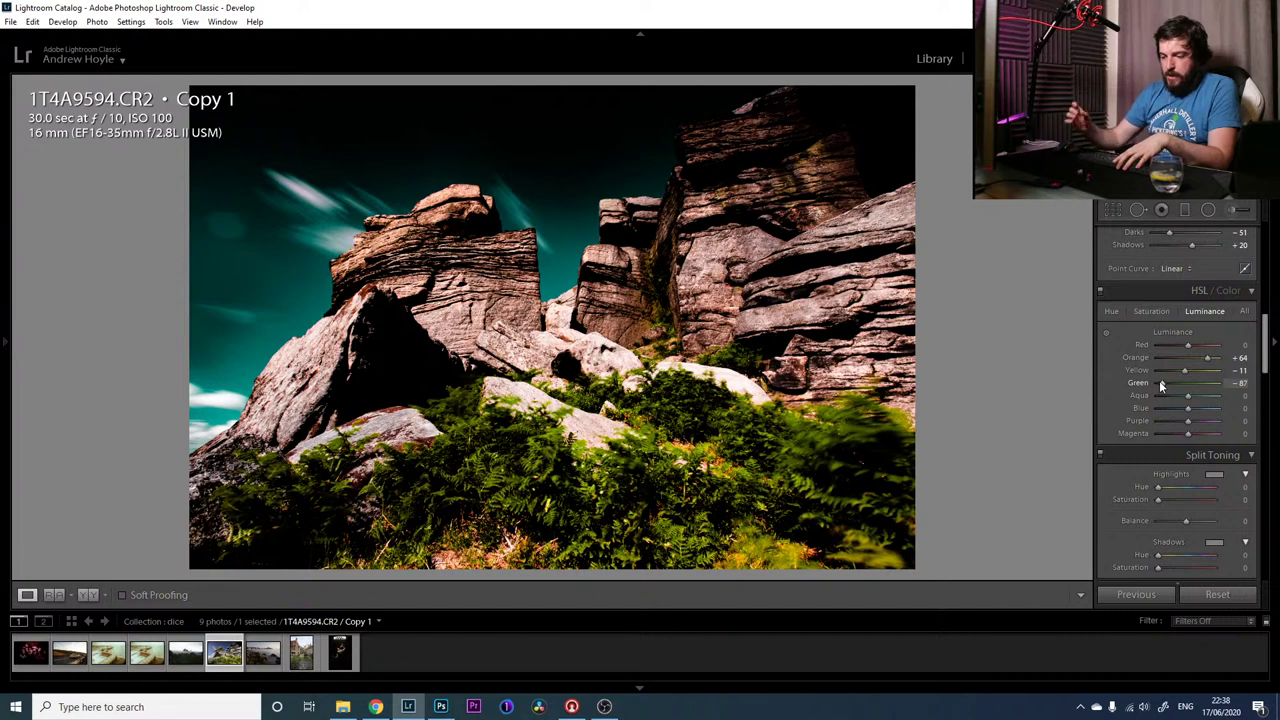
{"action": "left_click_drag", "start_coordinate": [1188, 396], "coordinate": [1166, 397]}
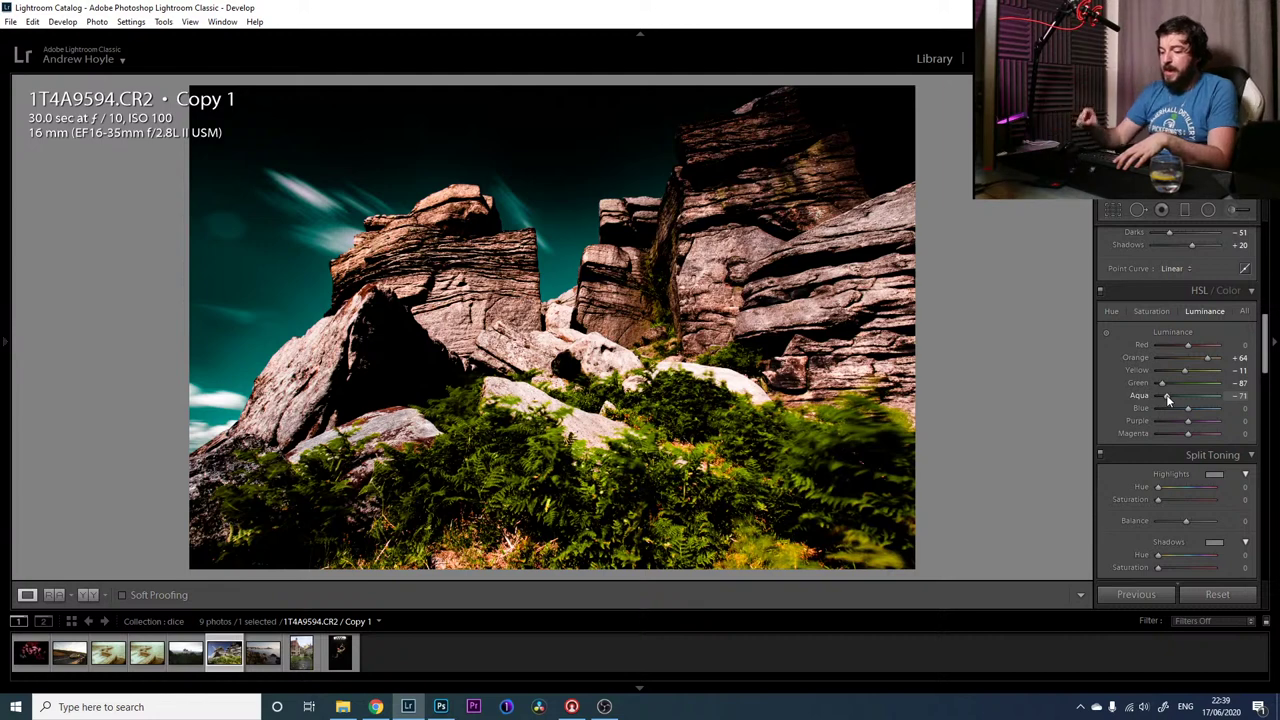
{"action": "left_click_drag", "start_coordinate": [1187, 409], "coordinate": [1180, 410]}
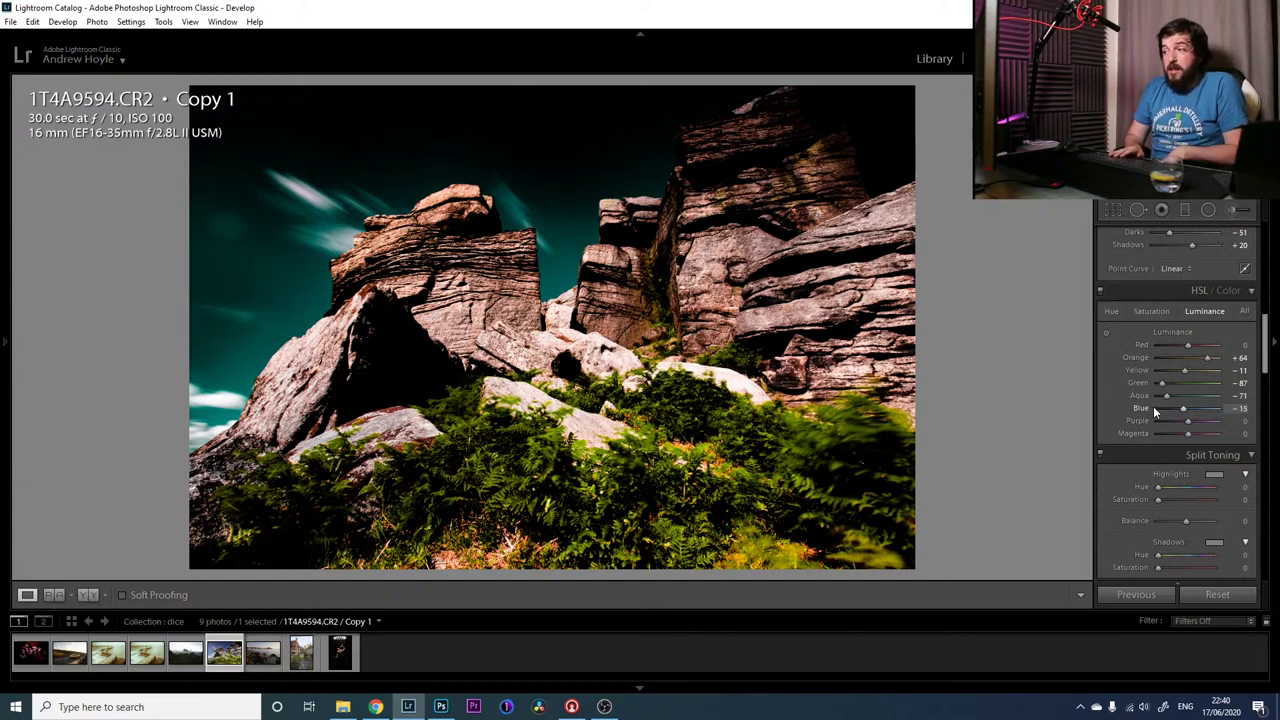
{"action": "left_click_drag", "start_coordinate": [1153, 406], "coordinate": [1163, 406]}
Switch to the coastal town photo with rocks in the foreground and set Highlights to -60 and Shadows to +36
{"action": "left_click", "coordinate": [263, 652]}
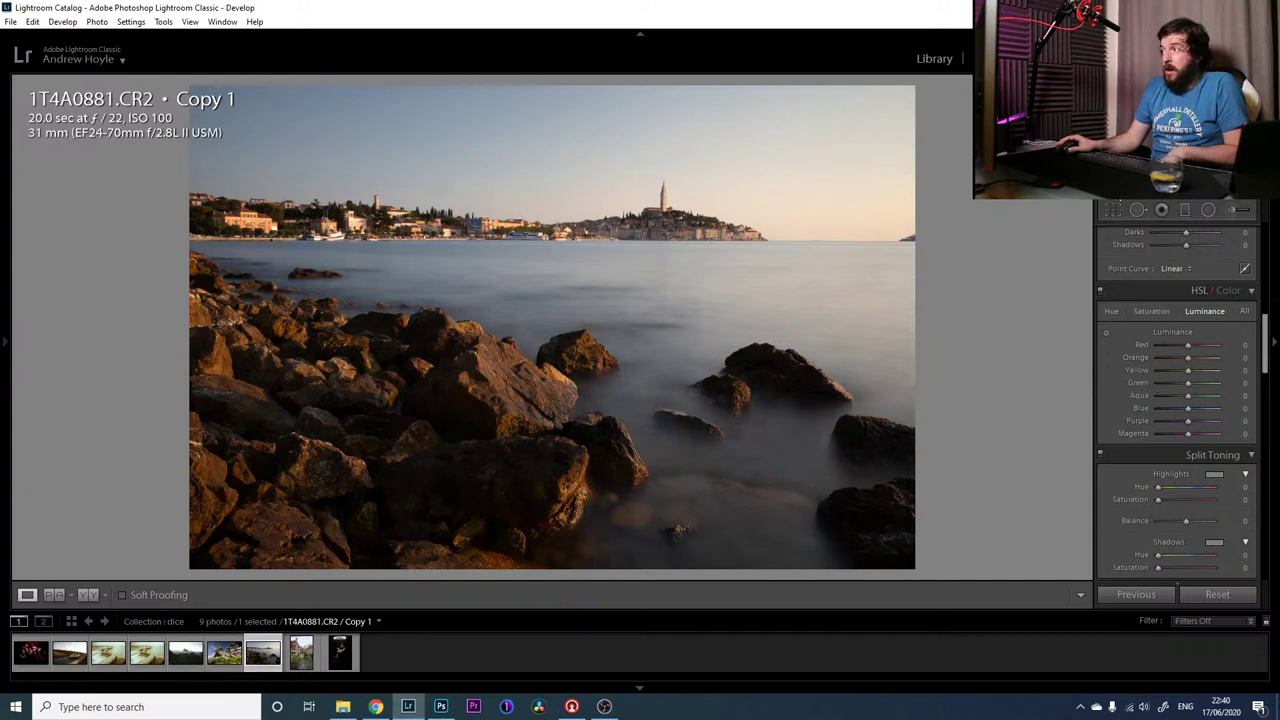
{"action": "left_click", "coordinate": [1113, 210]}
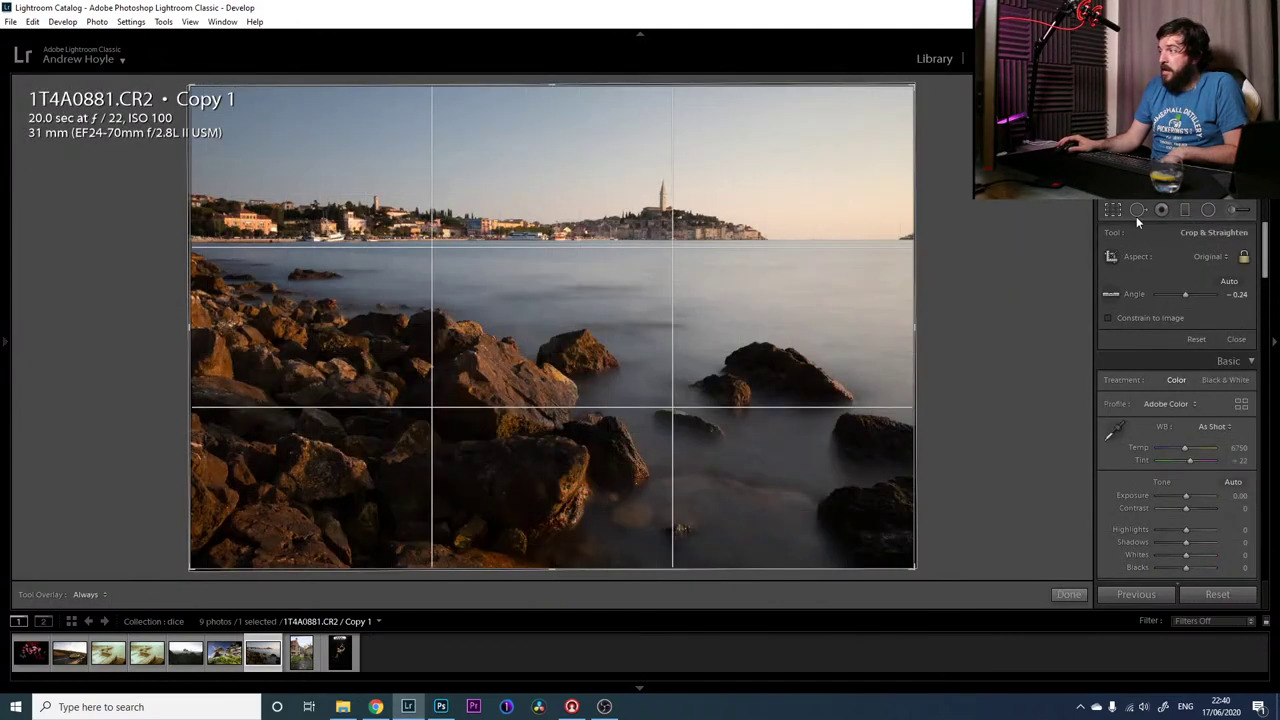
{"action": "key", "text": "r"}
{"action": "left_click_drag", "start_coordinate": [1186, 401], "coordinate": [1167, 400]}
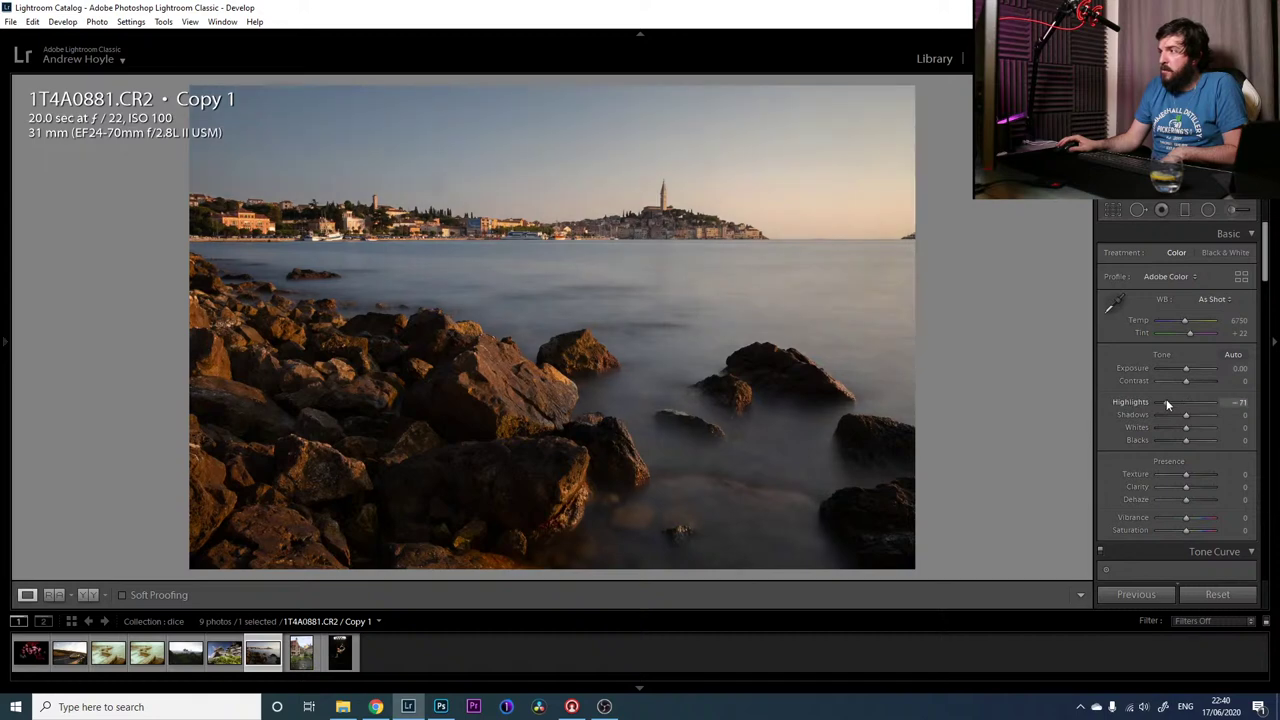
{"action": "left_click", "coordinate": [1197, 415]}
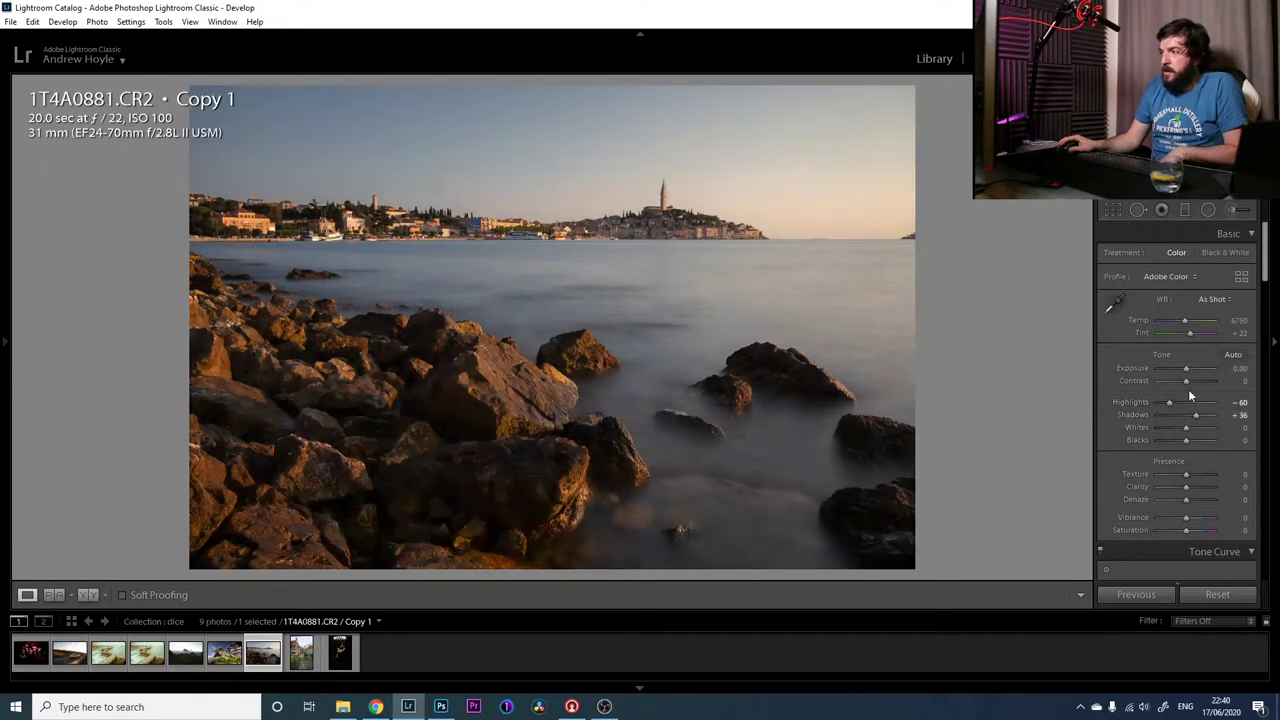
Crop the night portrait of the man with the horn to 1 x 1, tightly framing him below the lights and rotated -0.41
{"action": "left_click", "coordinate": [302, 652]}
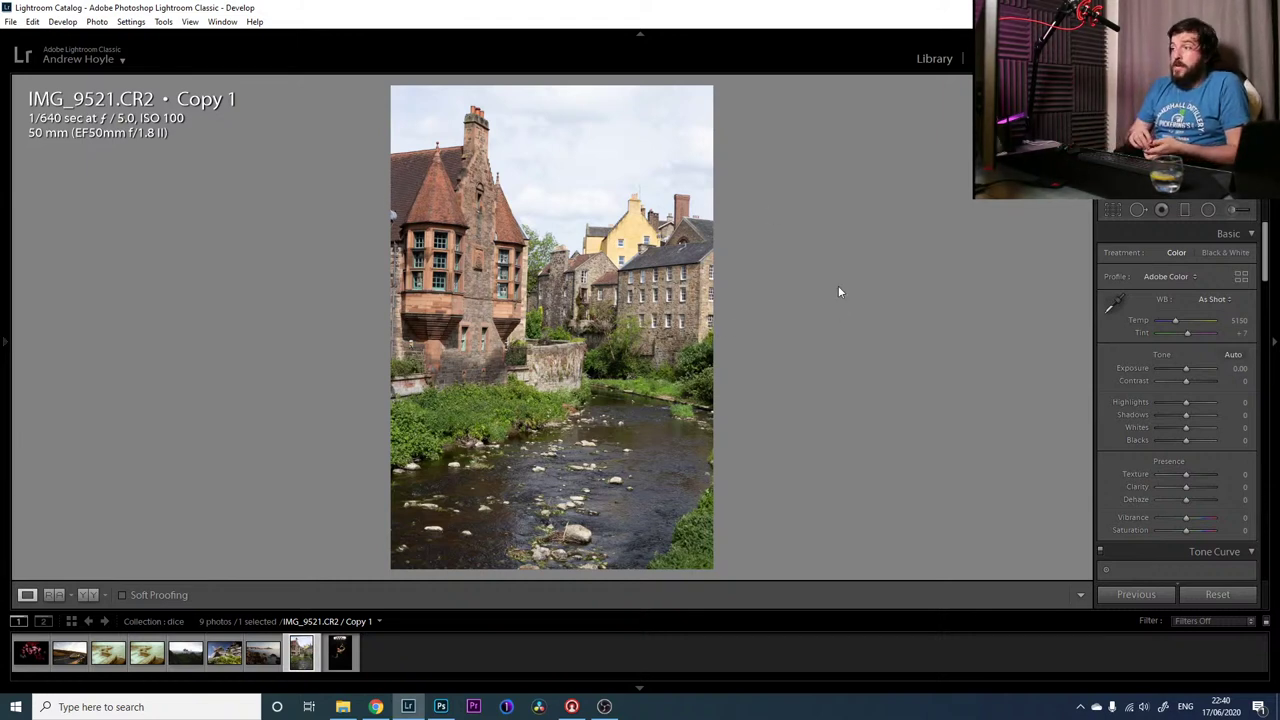
{"action": "left_click", "coordinate": [340, 655]}
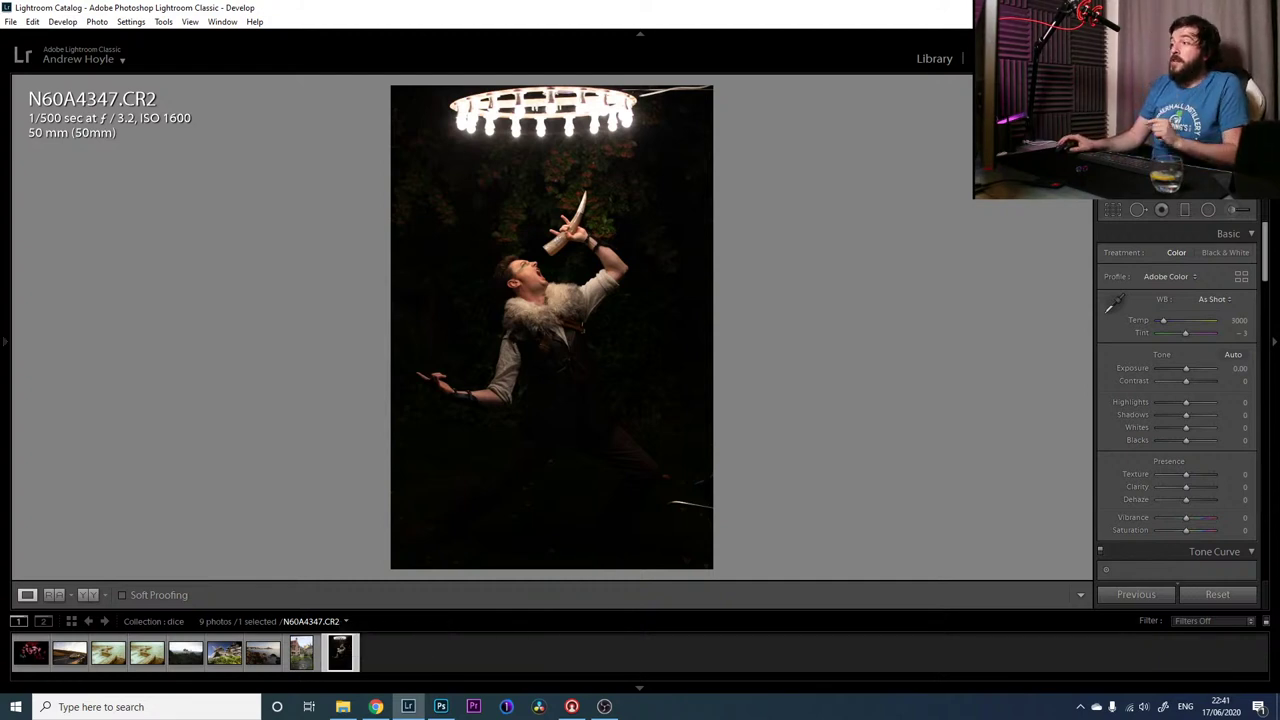
{"action": "left_click", "coordinate": [1112, 210]}
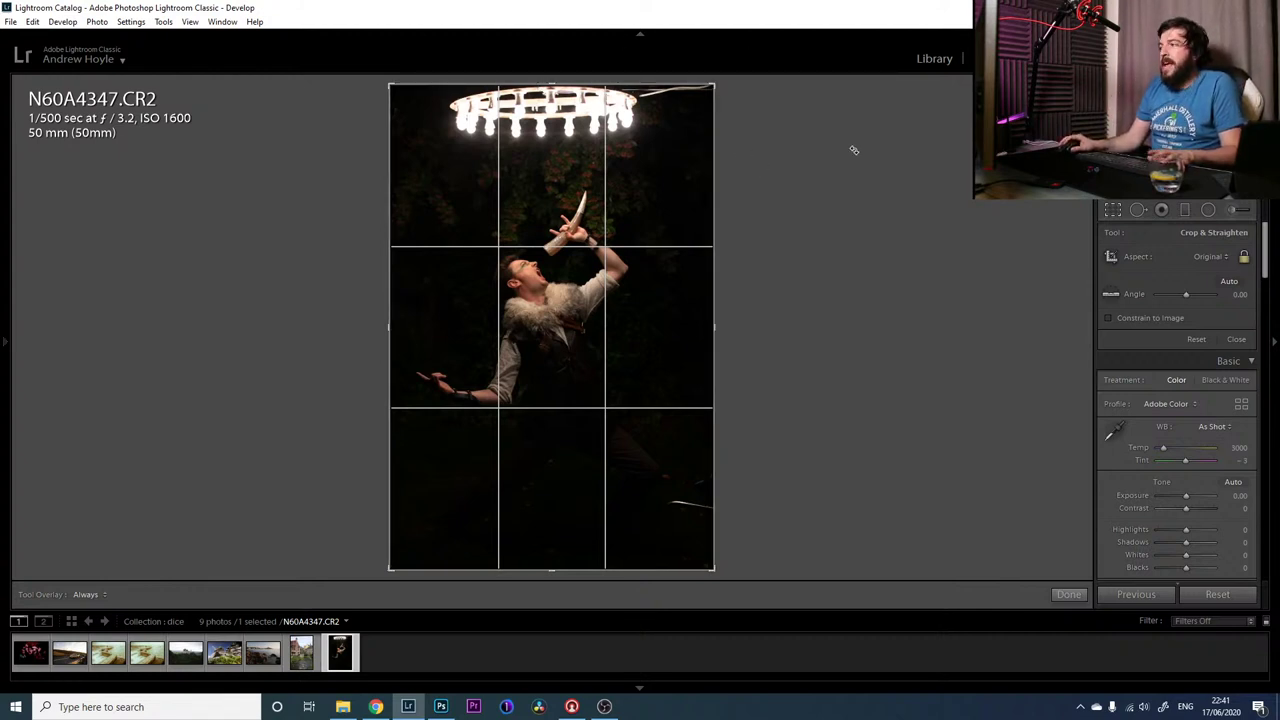
{"action": "left_click", "coordinate": [1197, 262]}
{"action": "left_click", "coordinate": [1189, 318]}
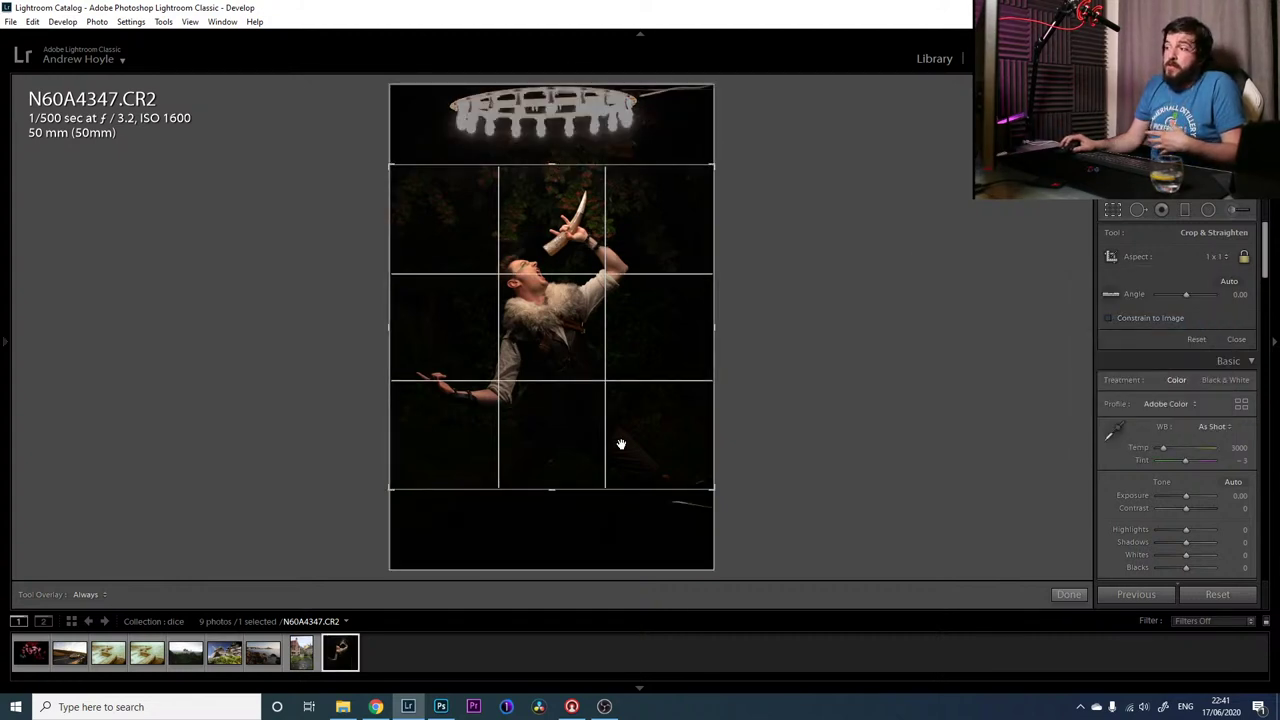
{"action": "left_click_drag", "start_coordinate": [551, 165], "coordinate": [551, 184]}
{"action": "left_click_drag", "start_coordinate": [766, 251], "coordinate": [769, 255]}
{"action": "left_click_drag", "start_coordinate": [609, 280], "coordinate": [612, 287]}
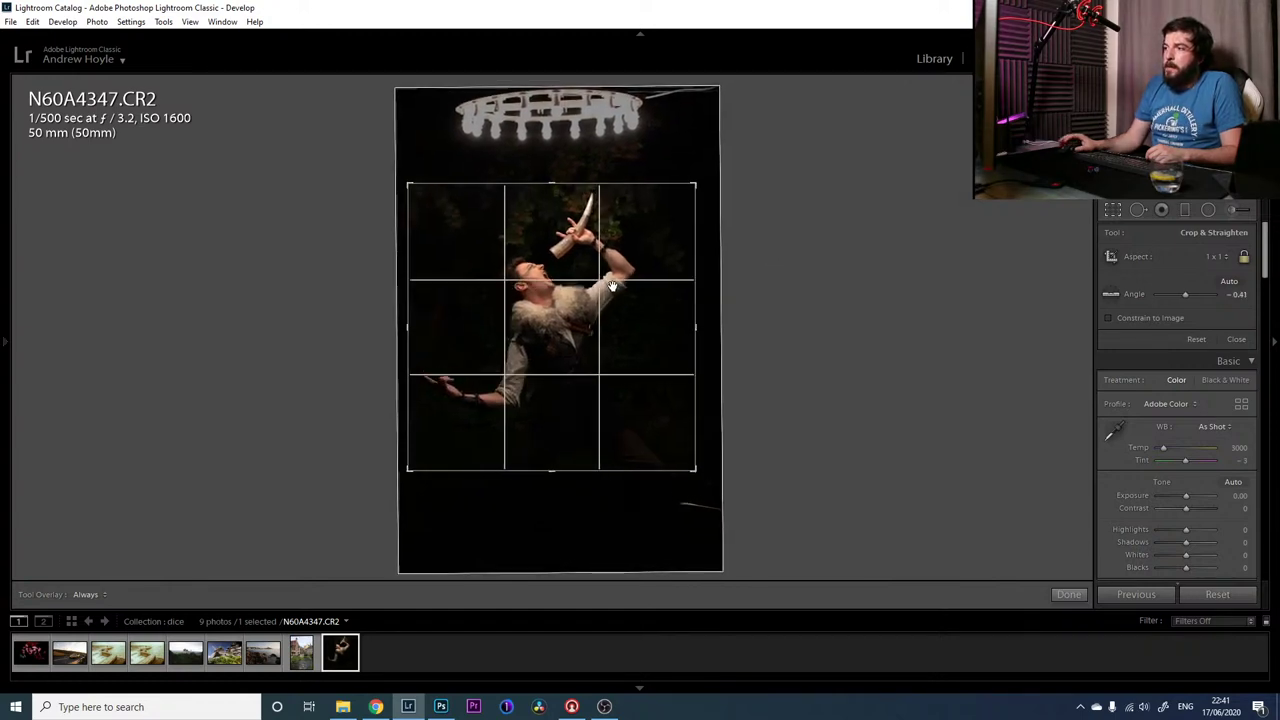
{"action": "key", "text": "Return"}
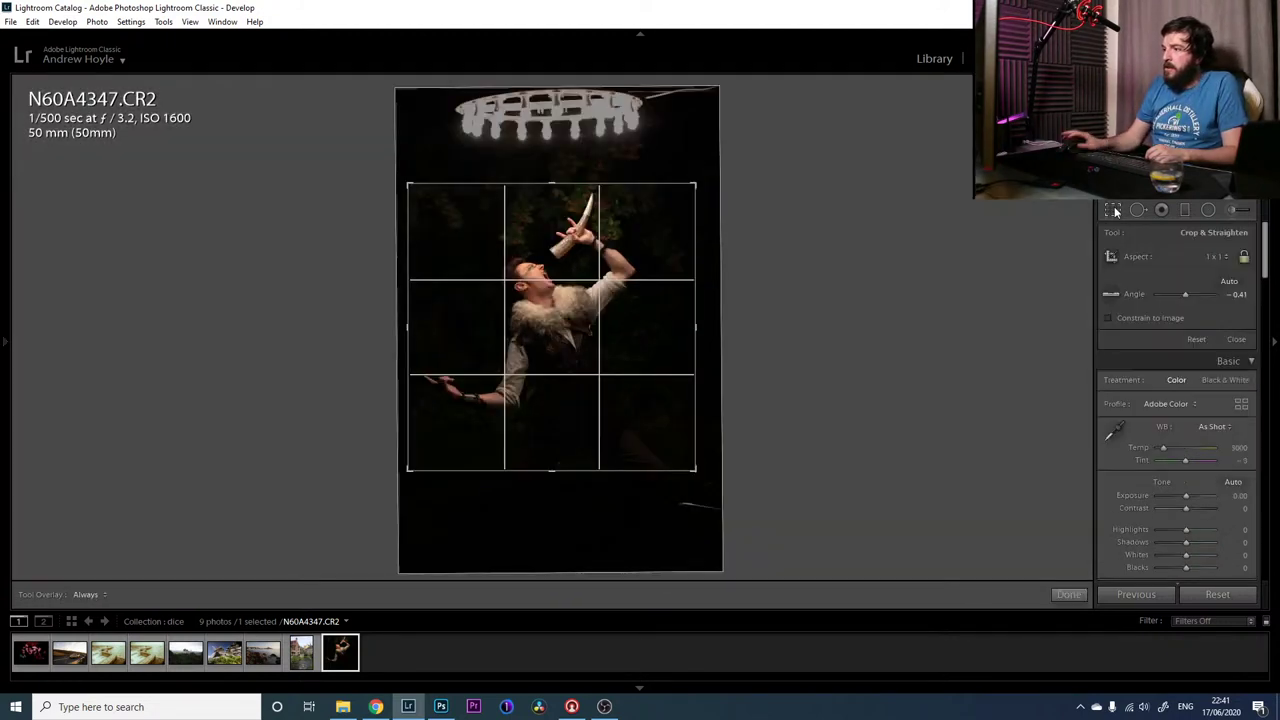
{"action": "left_click", "coordinate": [1113, 210]}
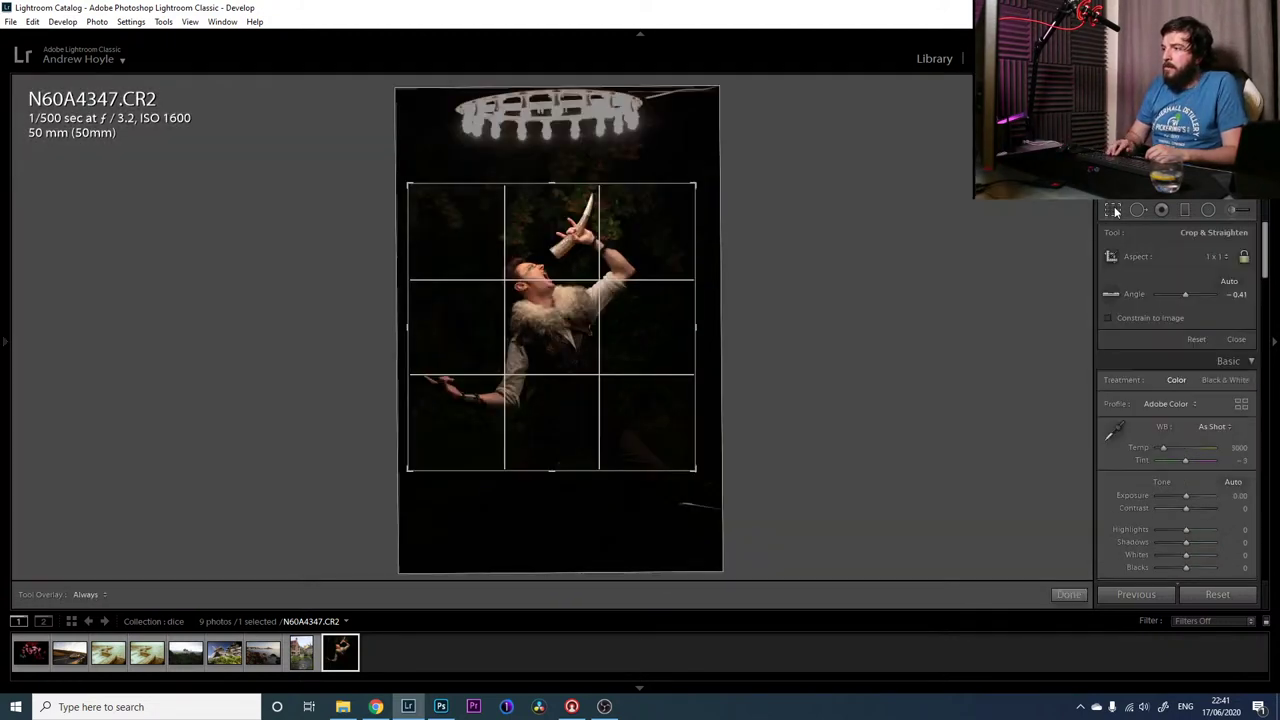
{"action": "left_click", "coordinate": [1114, 210]}
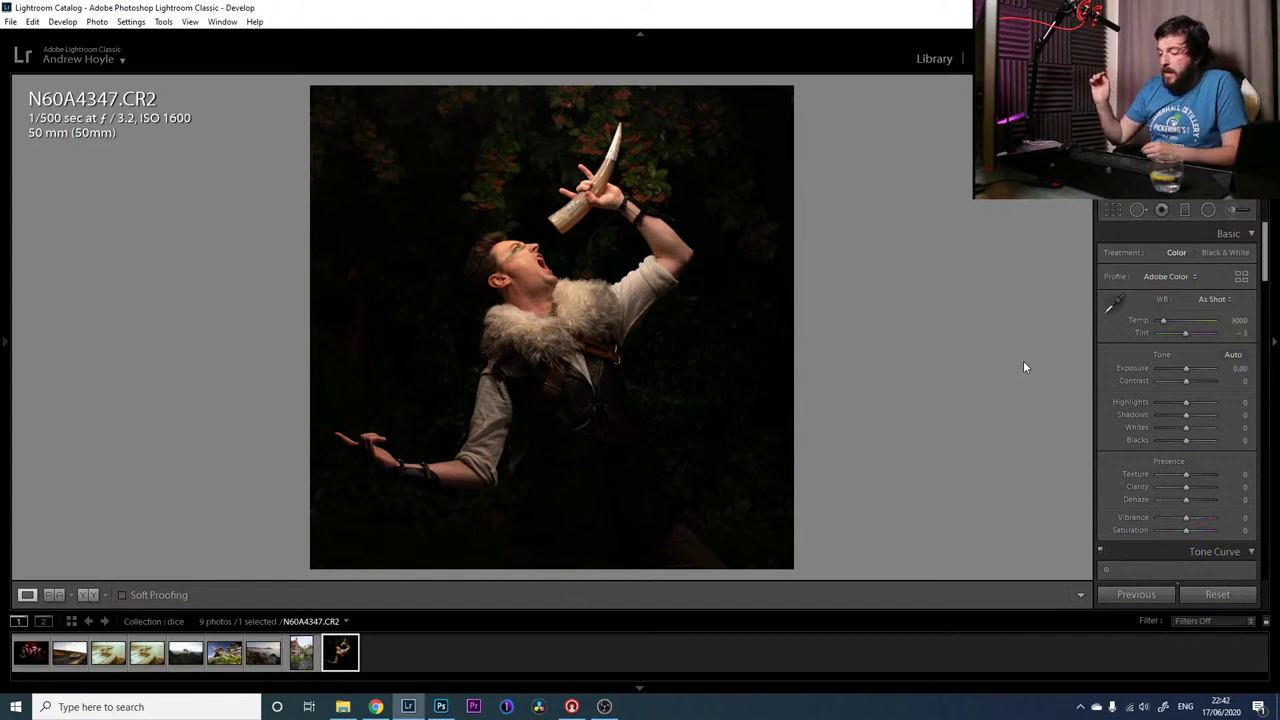
Set the portrait's Highlights to -19, Shadows to -90, Whites to -31, Blacks to -12 and Exposure to +1.67
{"action": "left_click_drag", "start_coordinate": [1169, 399], "coordinate": [1184, 403]}
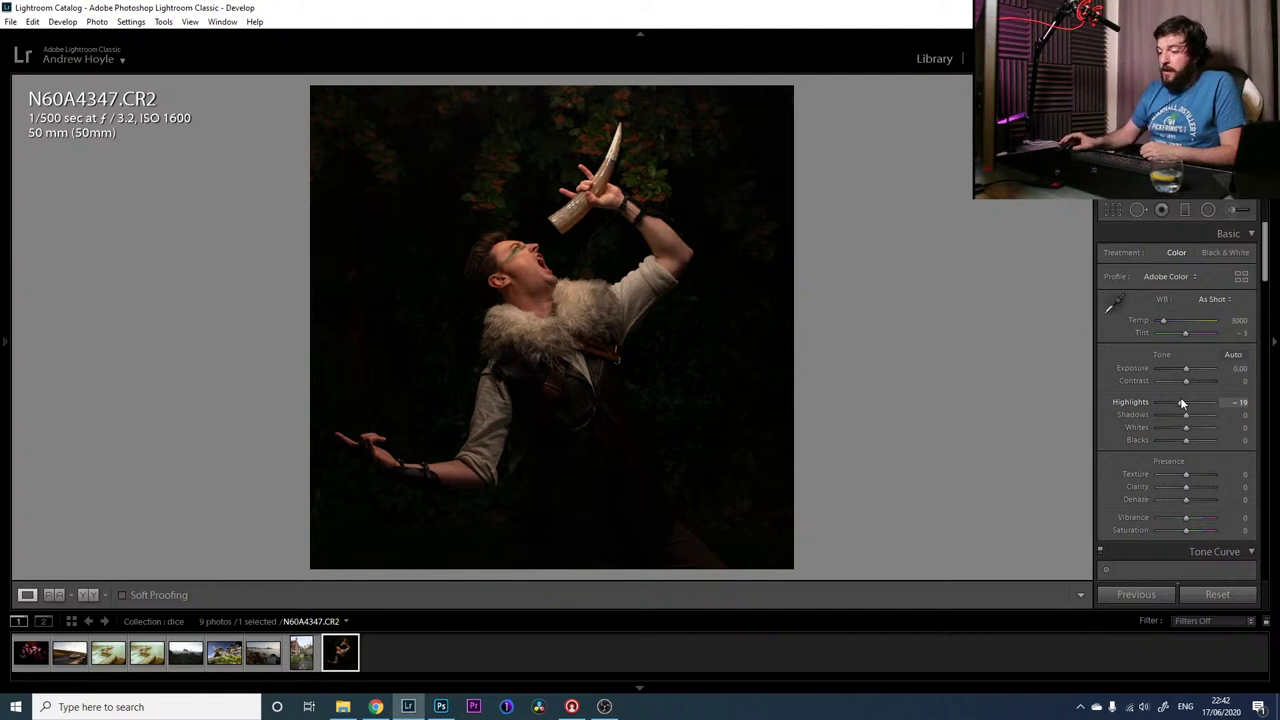
{"action": "left_click_drag", "start_coordinate": [1186, 414], "coordinate": [1164, 415]}
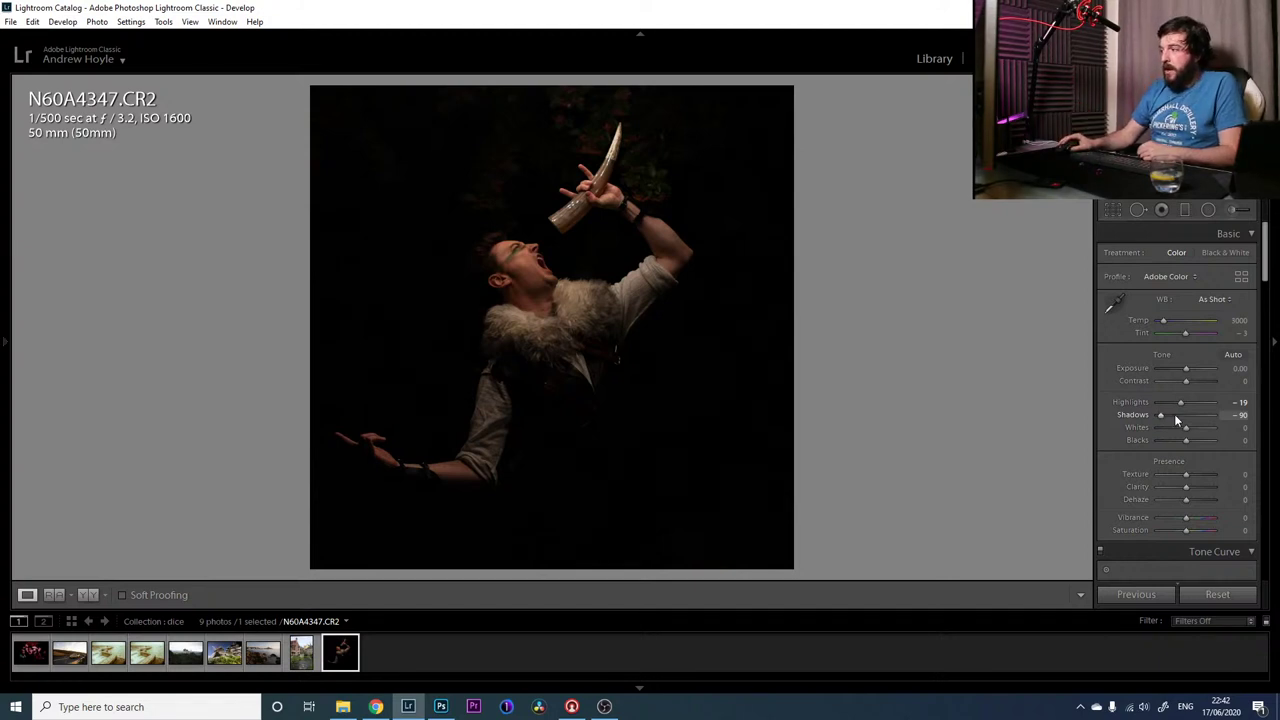
{"action": "left_click_drag", "start_coordinate": [1177, 429], "coordinate": [1178, 428]}
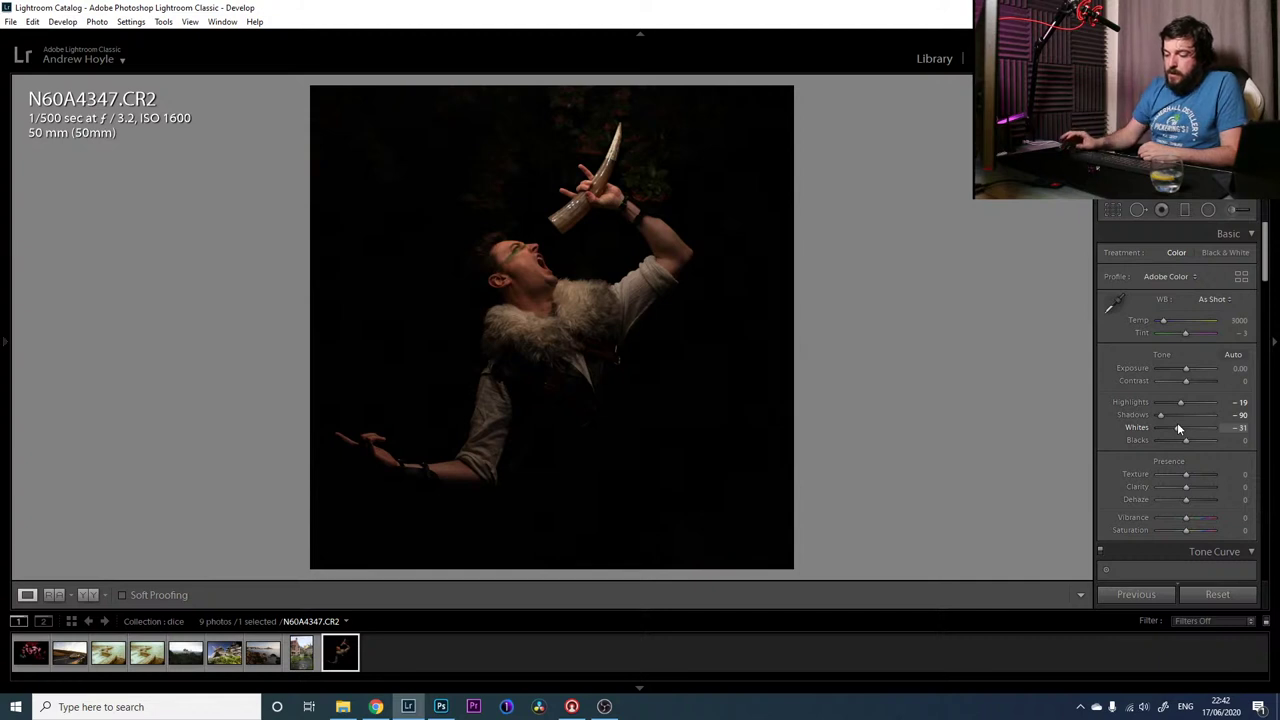
{"action": "left_click_drag", "start_coordinate": [1188, 440], "coordinate": [1186, 441]}
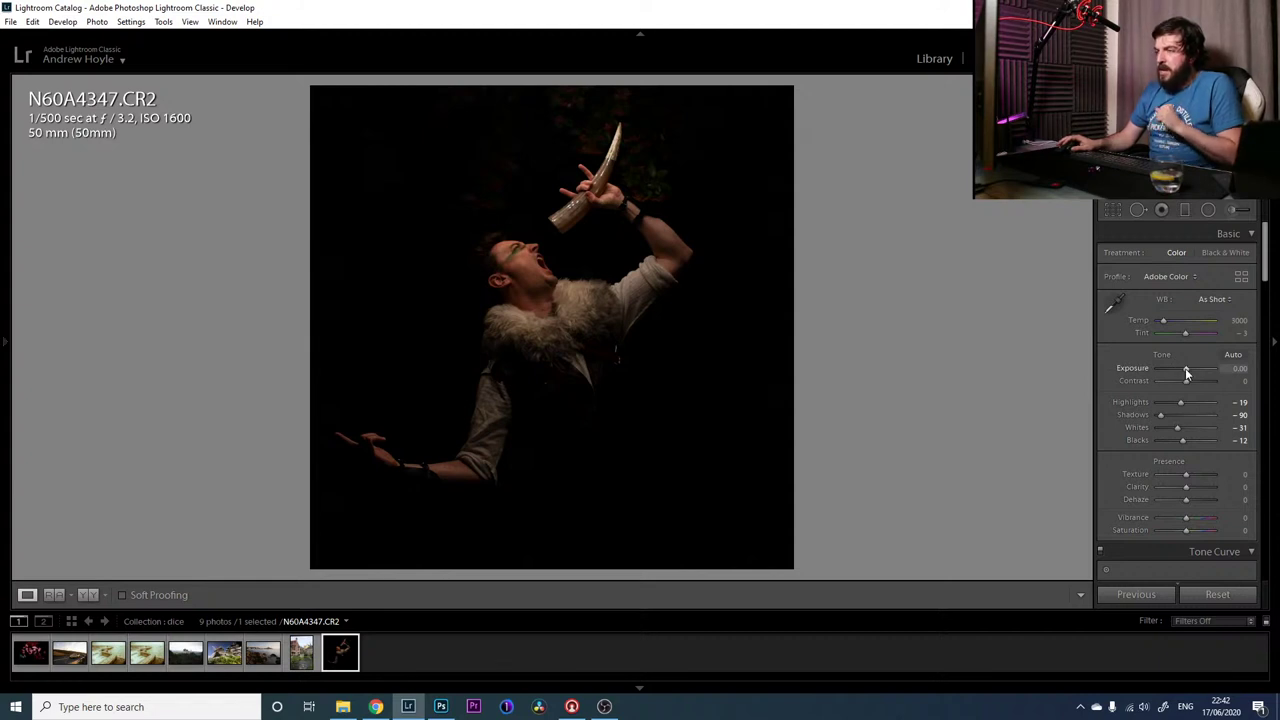
{"action": "left_click_drag", "start_coordinate": [1186, 368], "coordinate": [1194, 368]}
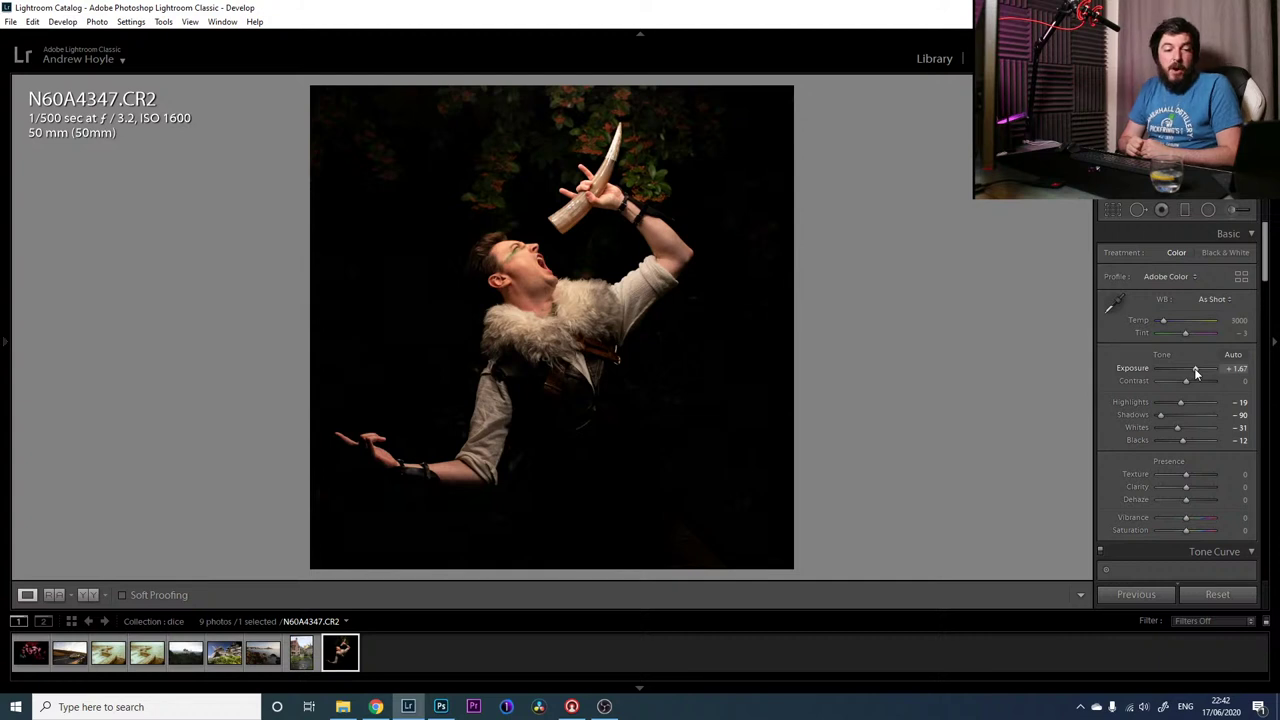
Compare the portrait before and after its exposure and tone adjustments by repeatedly switching between the two views
{"action": "key", "text": "backslash"}
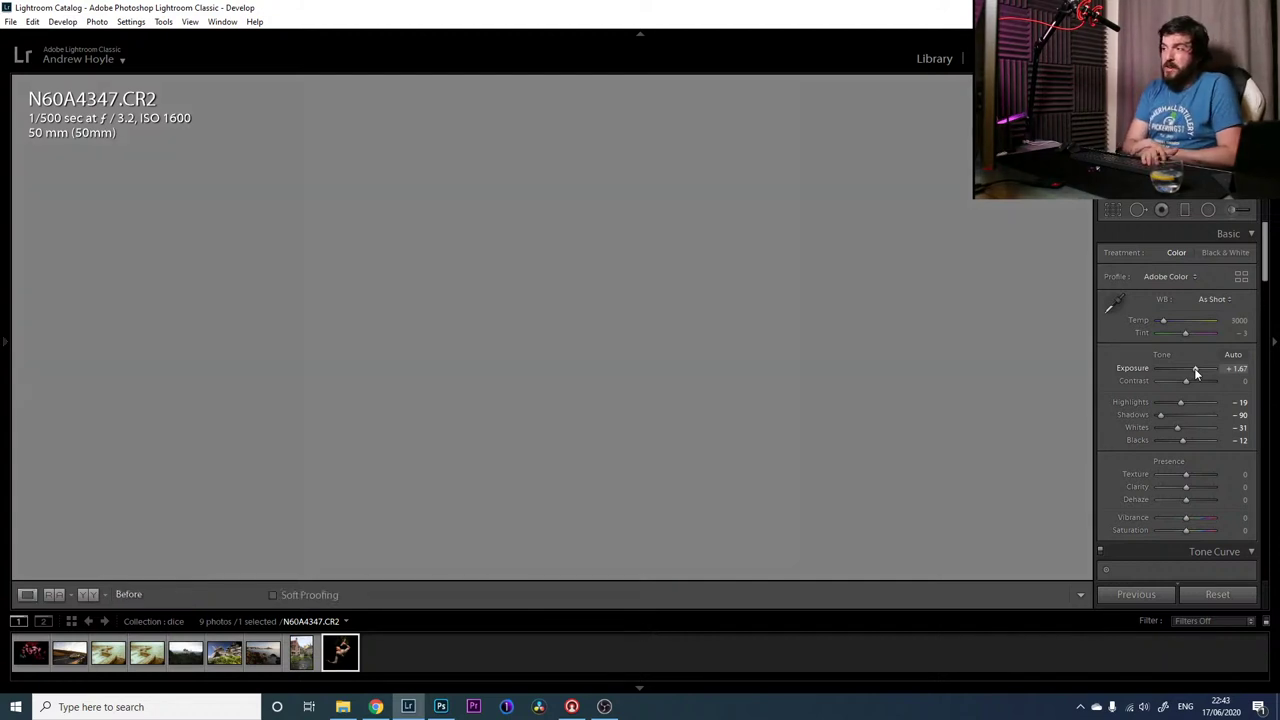
{"action": "key", "text": "backslash"}
{"action": "key", "text": "backslash"}
{"action": "key", "text": "backslash"}
{"action": "key", "text": "backslash"}
{"action": "key", "text": "backslash"}
{"action": "key", "text": "backslash"}
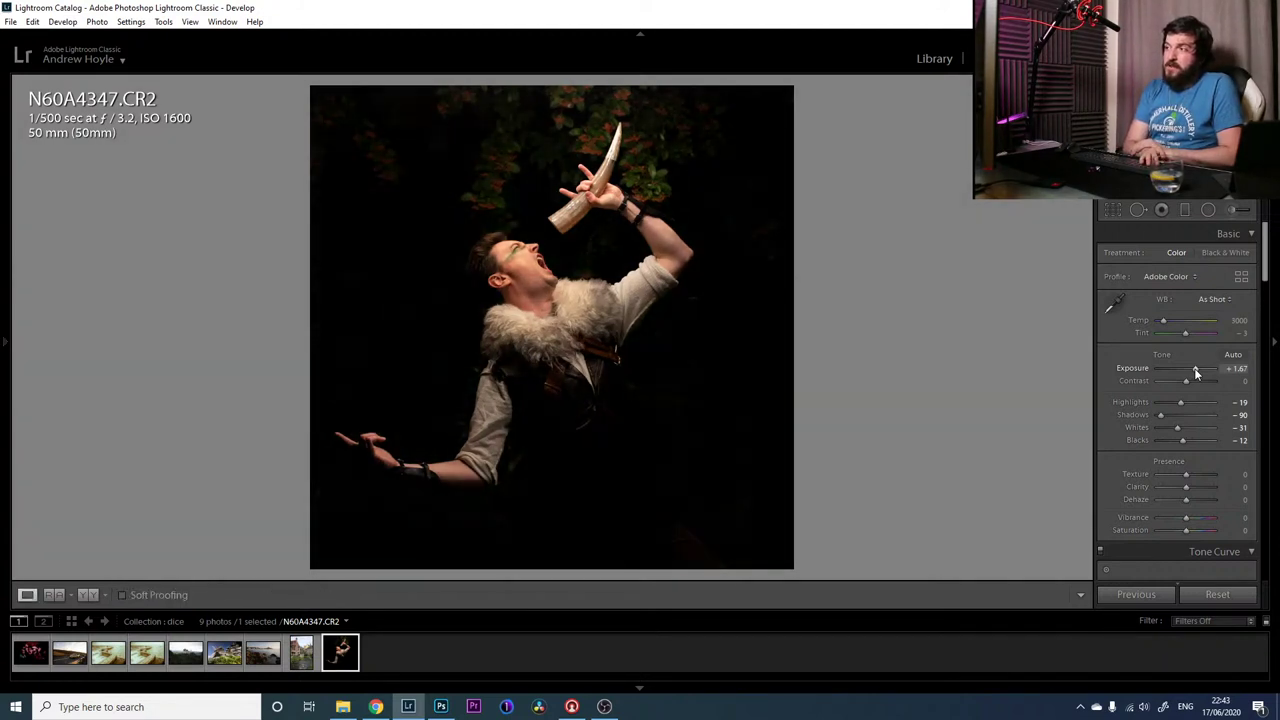
{"action": "key", "text": "backslash"}
{"action": "key", "text": "backslash"}
{"action": "key", "text": "backslash"}
{"action": "key", "text": "backslash"}
{"action": "key", "text": "backslash"}
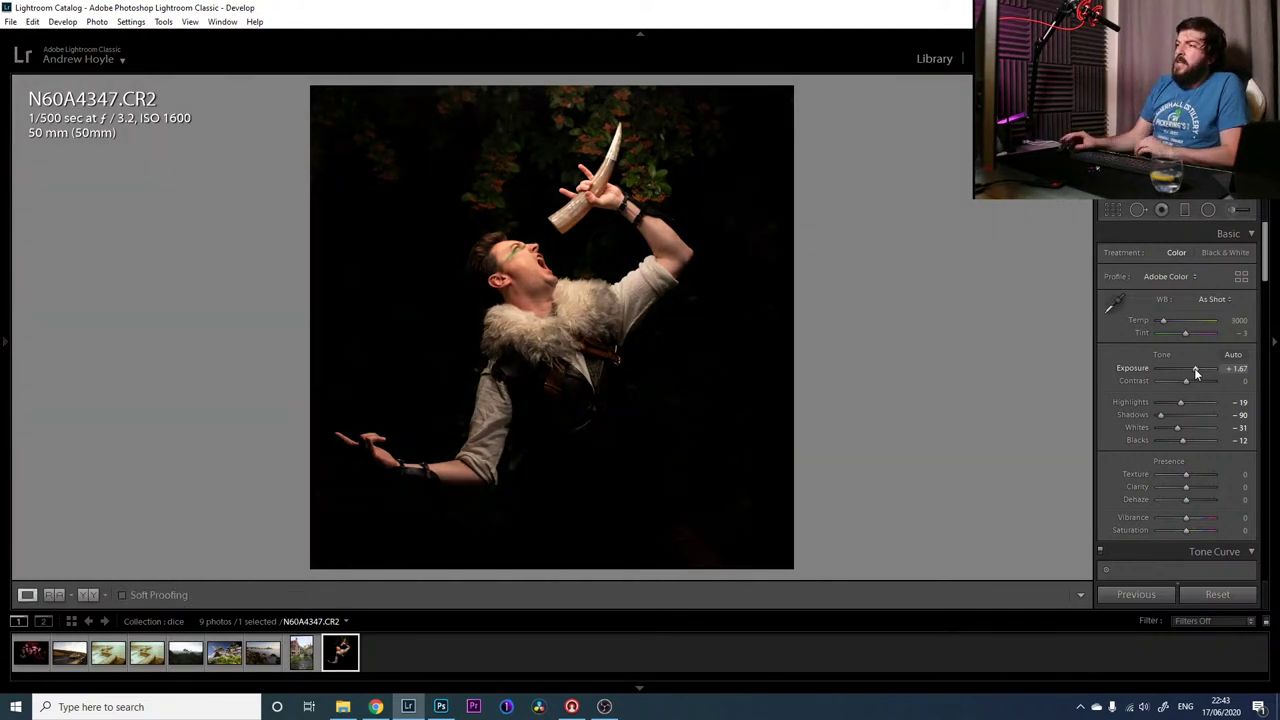
Set the portrait's Texture to +90, Clarity to +10 and Dehaze to +29
{"action": "scroll", "coordinate": [1266, 268], "scroll_direction": "down", "scroll_amount": 1}
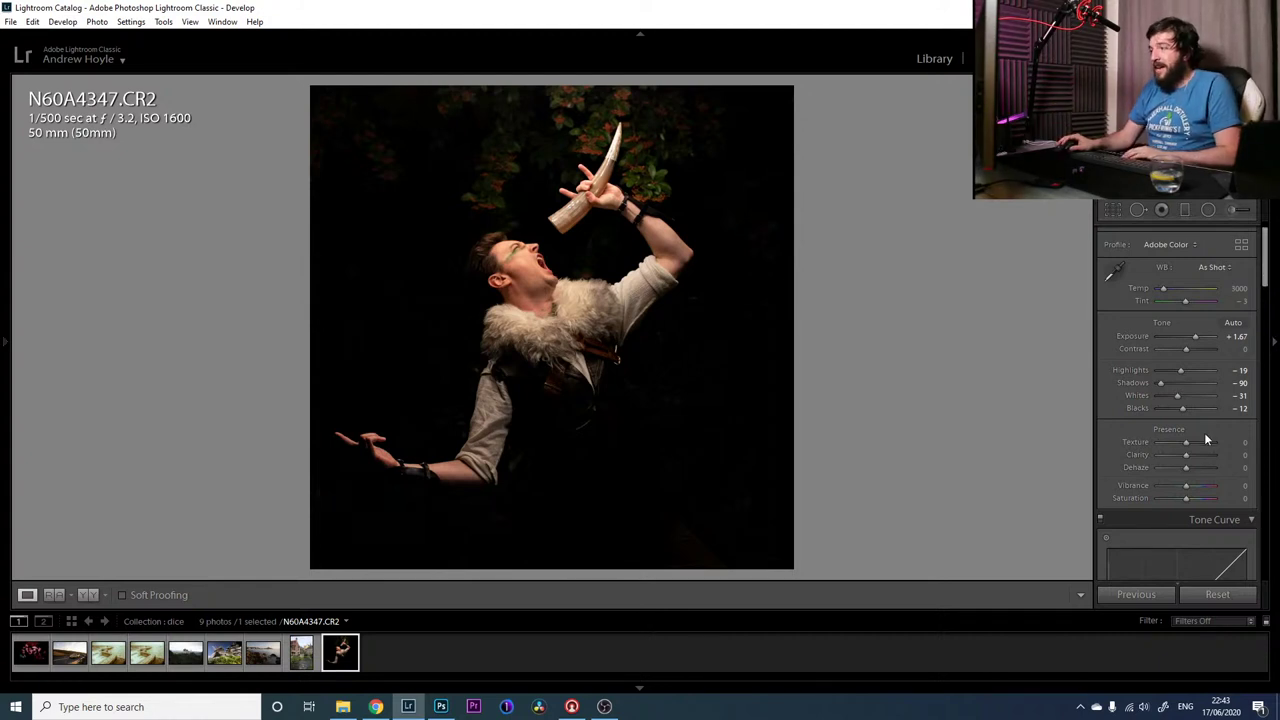
{"action": "left_click_drag", "start_coordinate": [1207, 442], "coordinate": [1213, 448]}
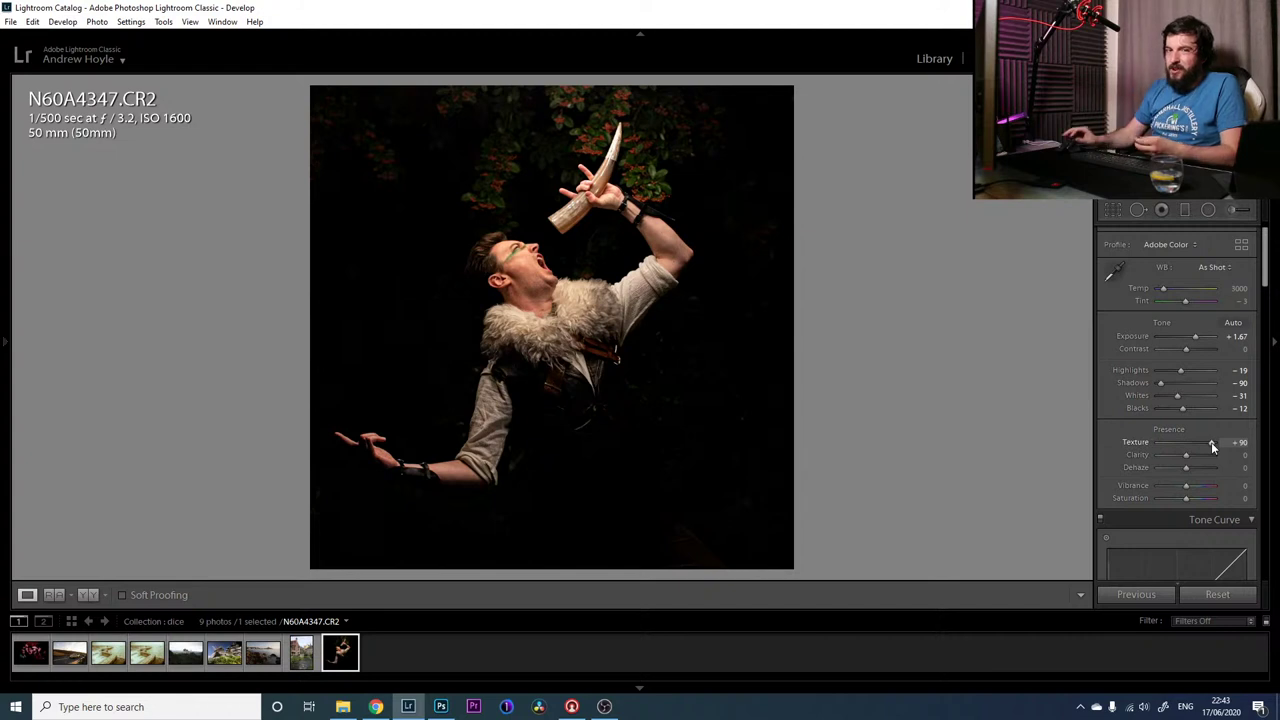
{"action": "scroll", "coordinate": [1188, 457], "scroll_direction": "up", "scroll_amount": 1}
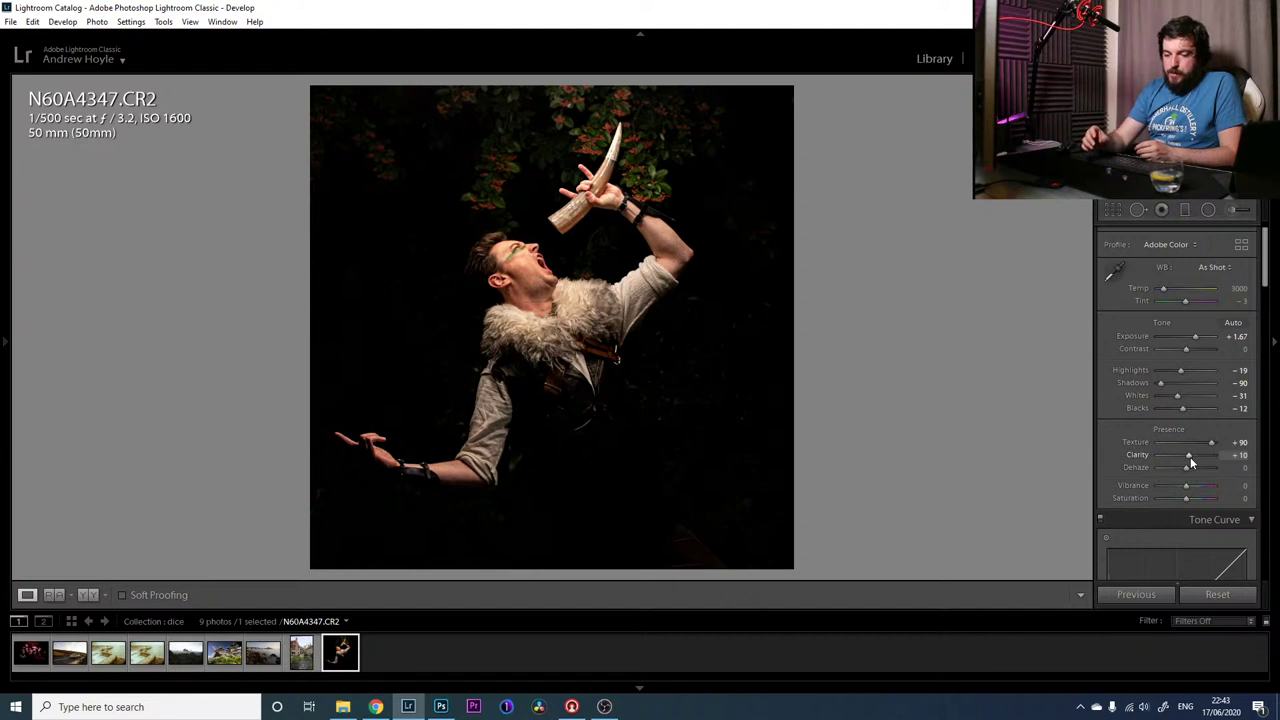
{"action": "left_click_drag", "start_coordinate": [1181, 470], "coordinate": [1197, 471]}
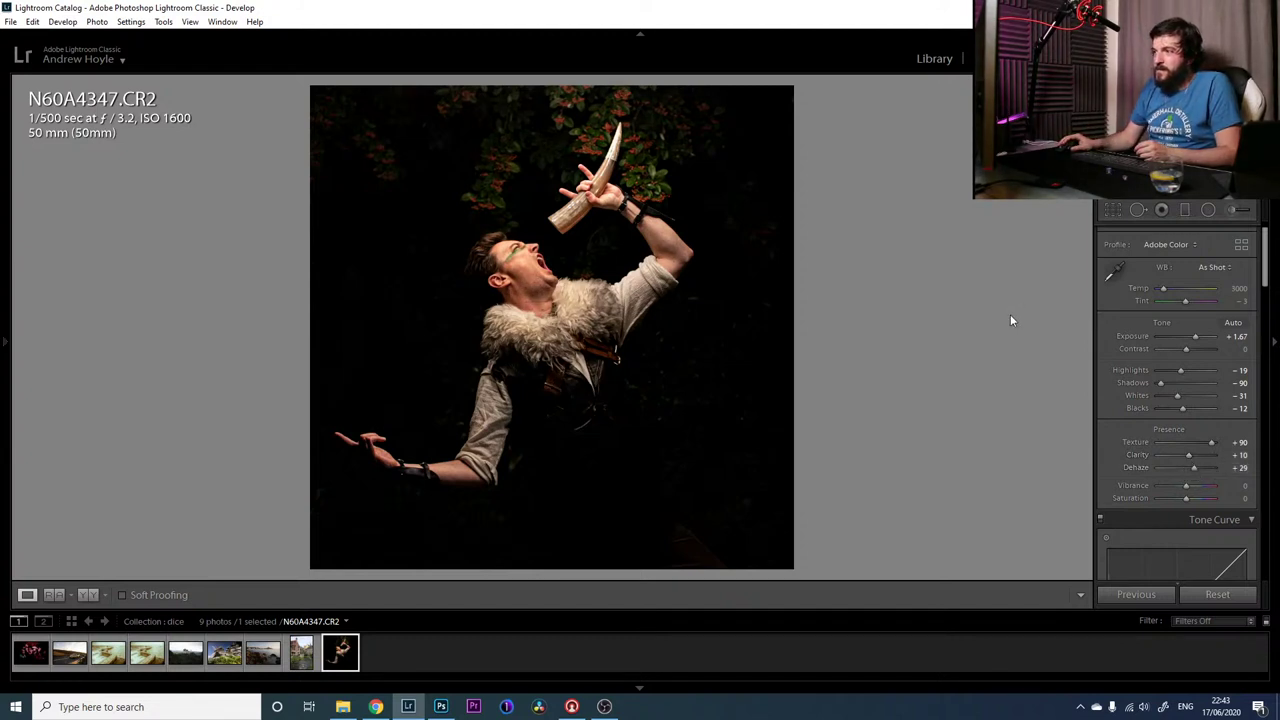
Compare the whole portrait before and after the edits, including its Texture, Clarity and Dehaze adjustments
{"action": "key", "text": "backslash"}
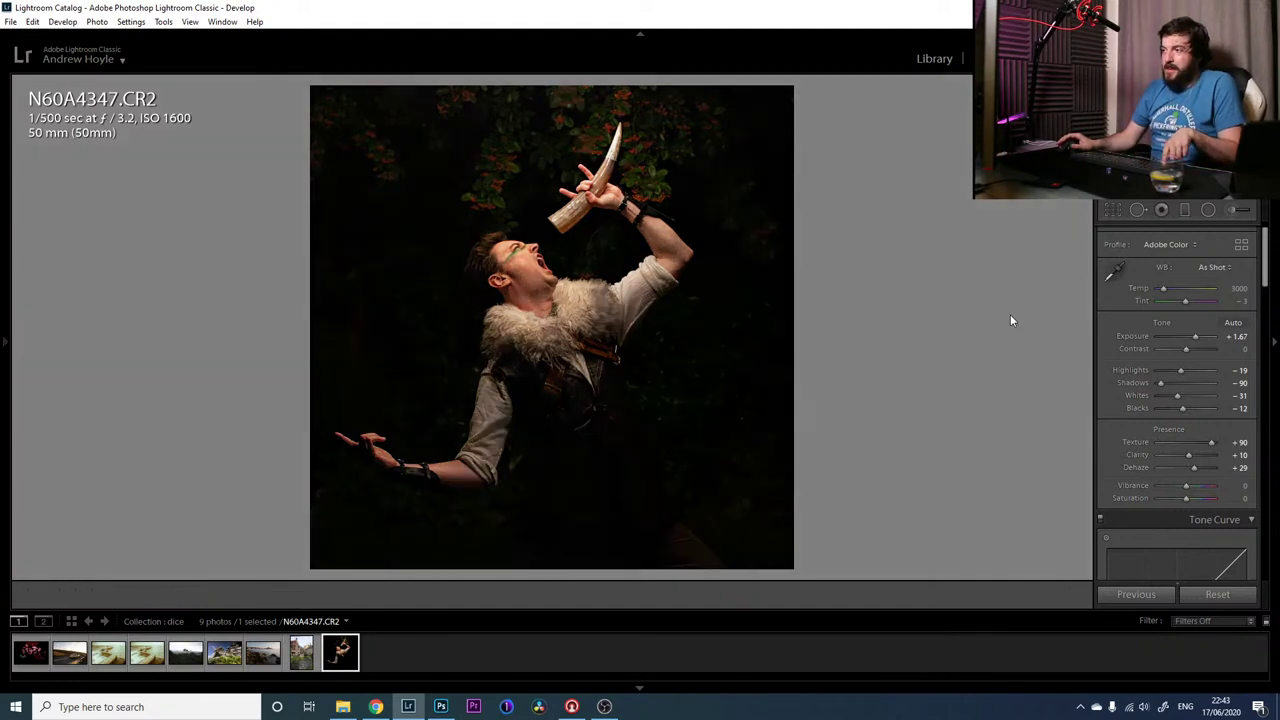
{"action": "key", "text": "backslash"}
{"action": "key", "text": "backslash"}
{"action": "key", "text": "backslash"}
{"action": "key", "text": "backslash"}
{"action": "key", "text": "backslash"}
{"action": "key", "text": "backslash"}
{"action": "key", "text": "backslash"}
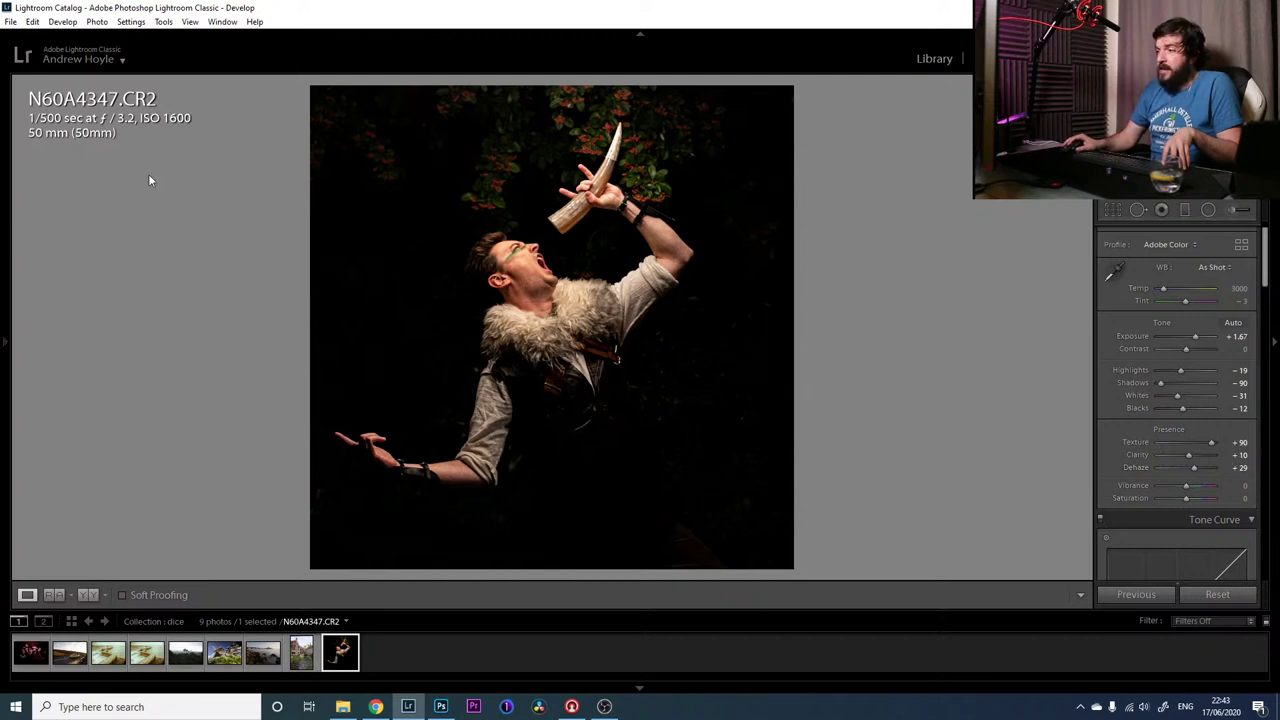
Compare the fur collar close up before and after the edits, switching repeatedly between the two views
{"action": "left_click_drag", "start_coordinate": [564, 324], "coordinate": [503, 364]}
{"action": "key", "text": "backslash"}
{"action": "left_click", "coordinate": [502, 359]}
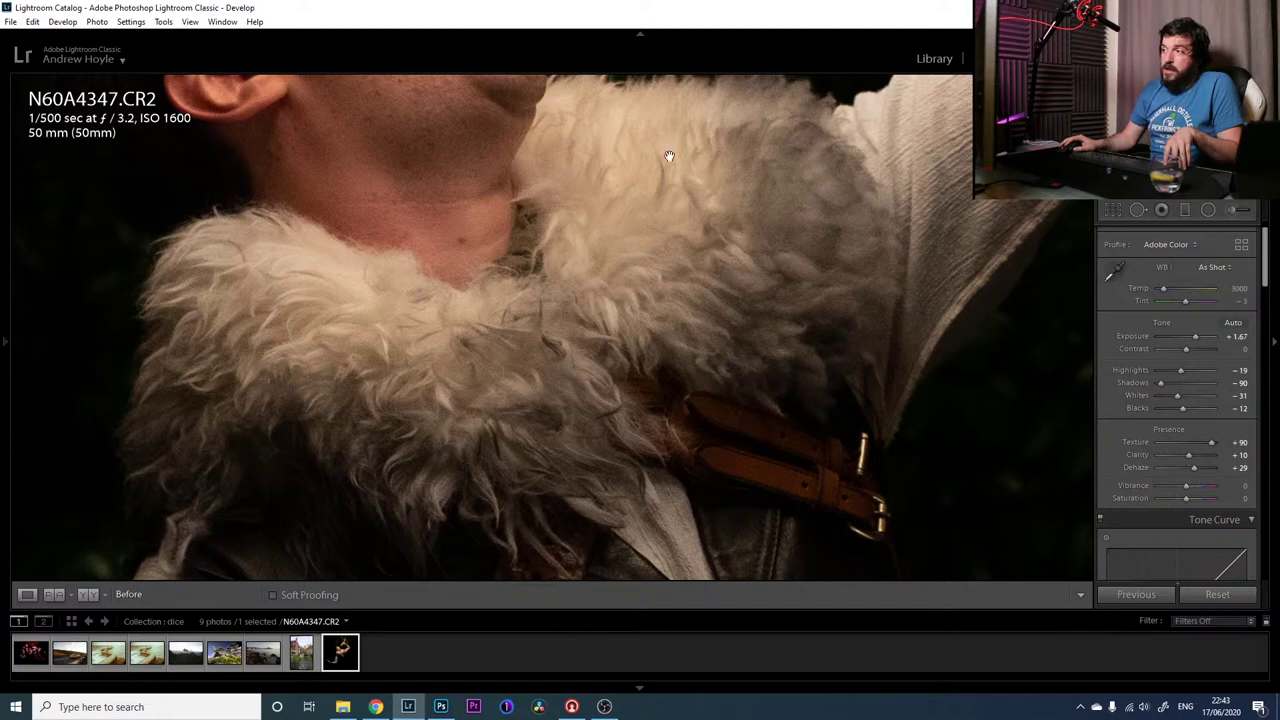
{"action": "key", "text": "backslash"}
{"action": "key", "text": "backslash"}
{"action": "key", "text": "backslash"}
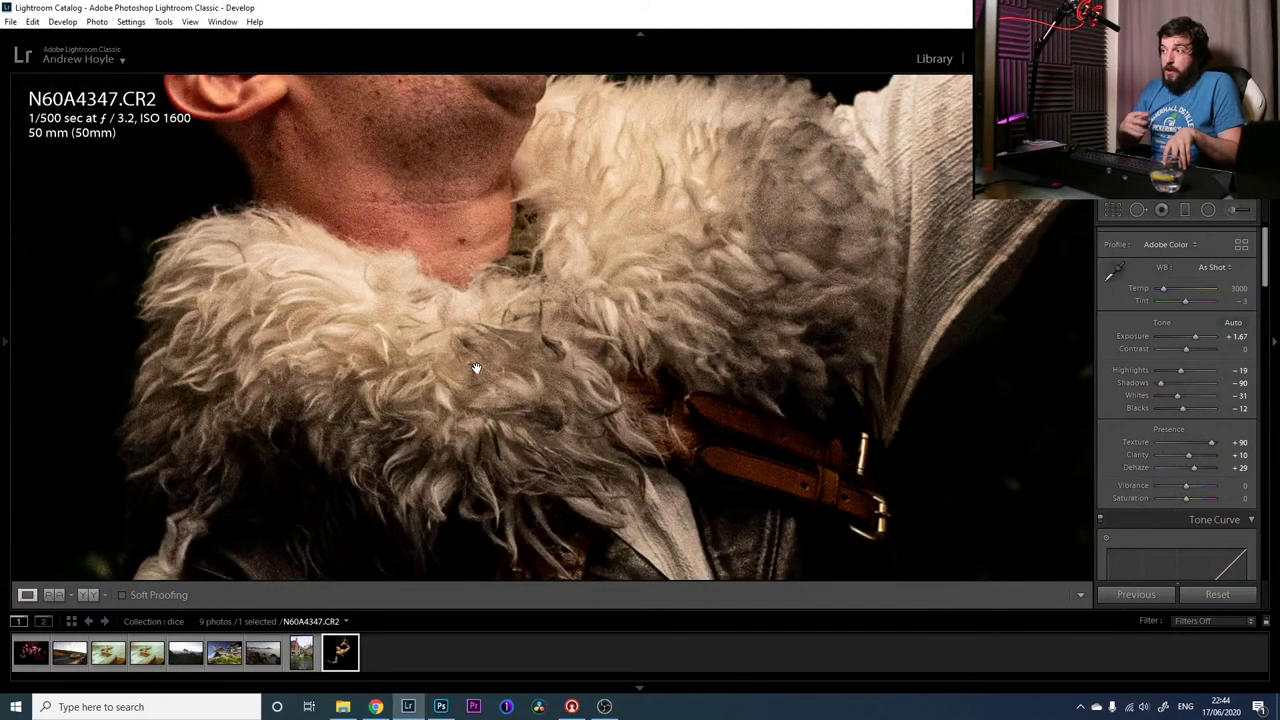
{"action": "key", "text": "backslash"}
{"action": "key", "text": "backslash"}
{"action": "key", "text": "backslash"}
{"action": "key", "text": "backslash"}
{"action": "key", "text": "backslash"}
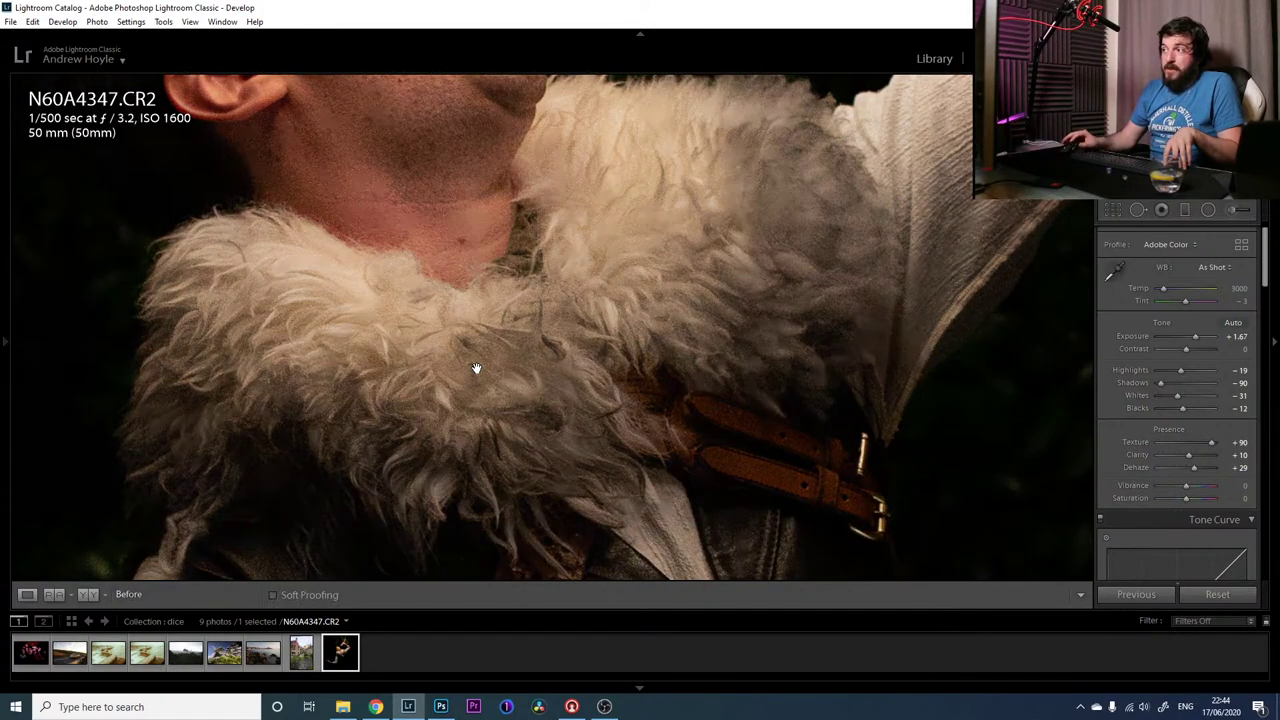
{"action": "key", "text": "backslash"}
{"action": "key", "text": "backslash"}
{"action": "left_click", "coordinate": [476, 368]}
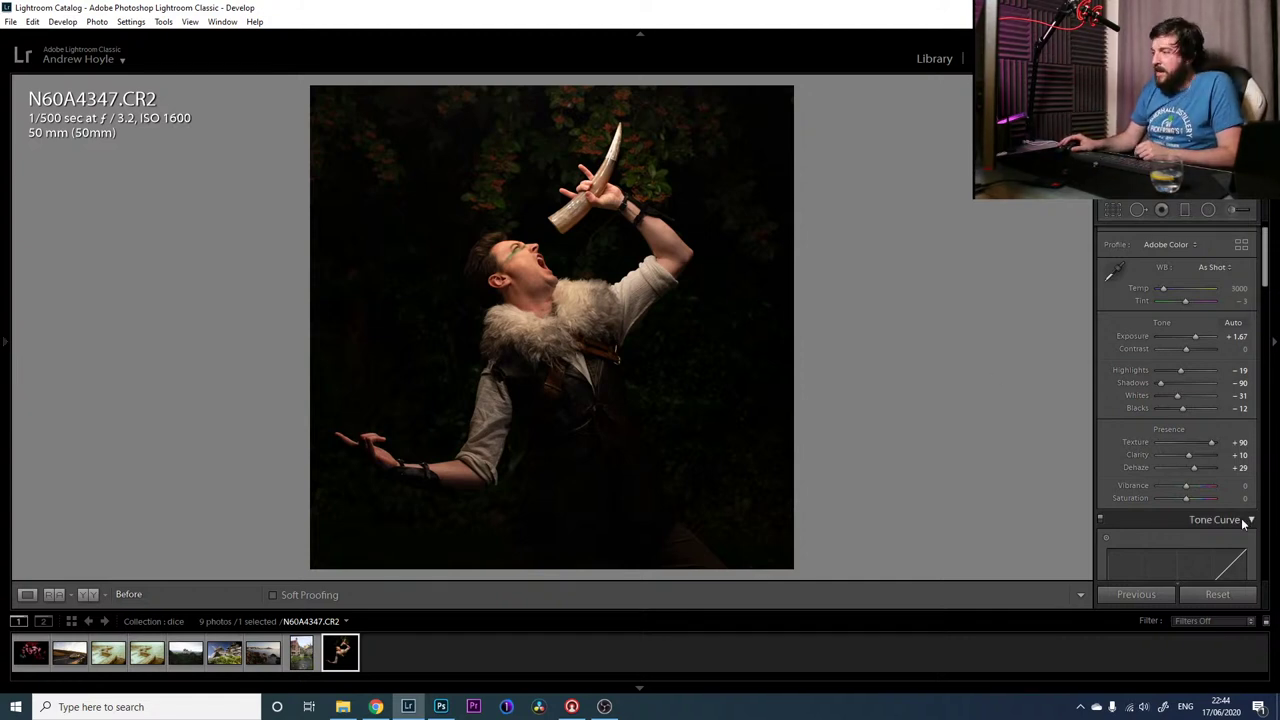
Set the portrait's Vibrance to +93 and Saturation to +21
{"action": "left_click", "coordinate": [1213, 488]}
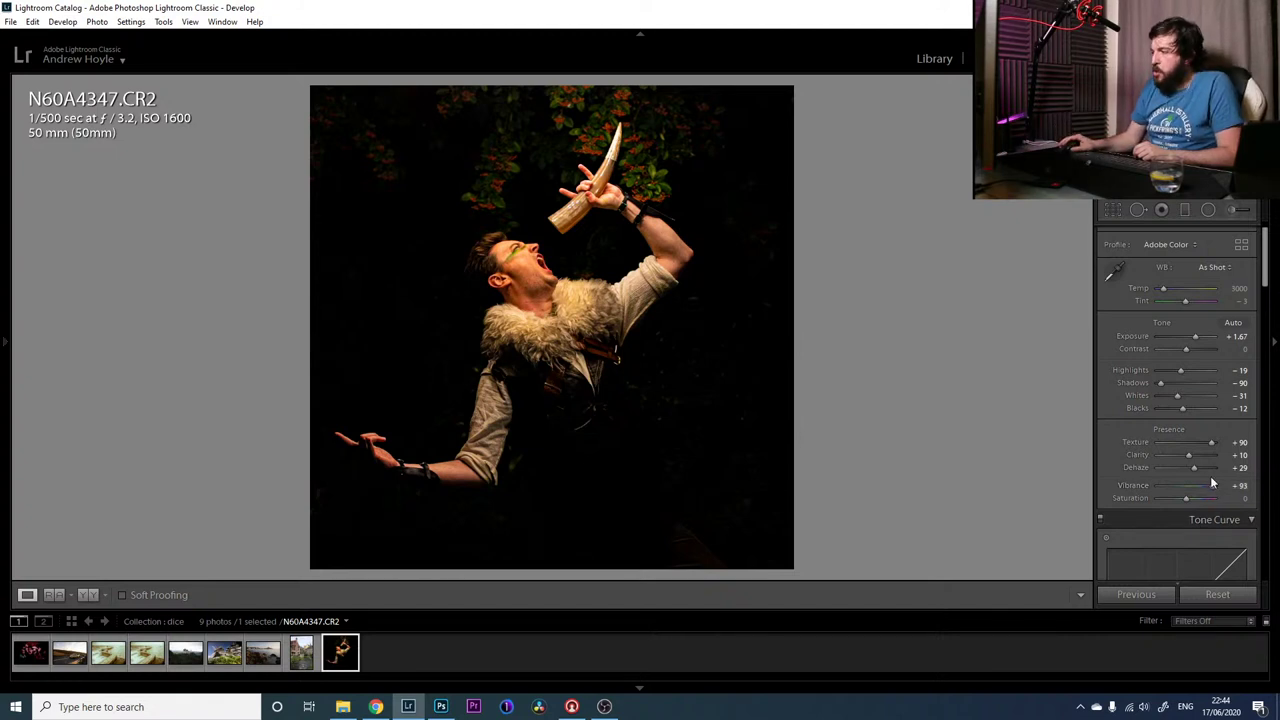
{"action": "left_click_drag", "start_coordinate": [1192, 498], "coordinate": [1198, 499]}
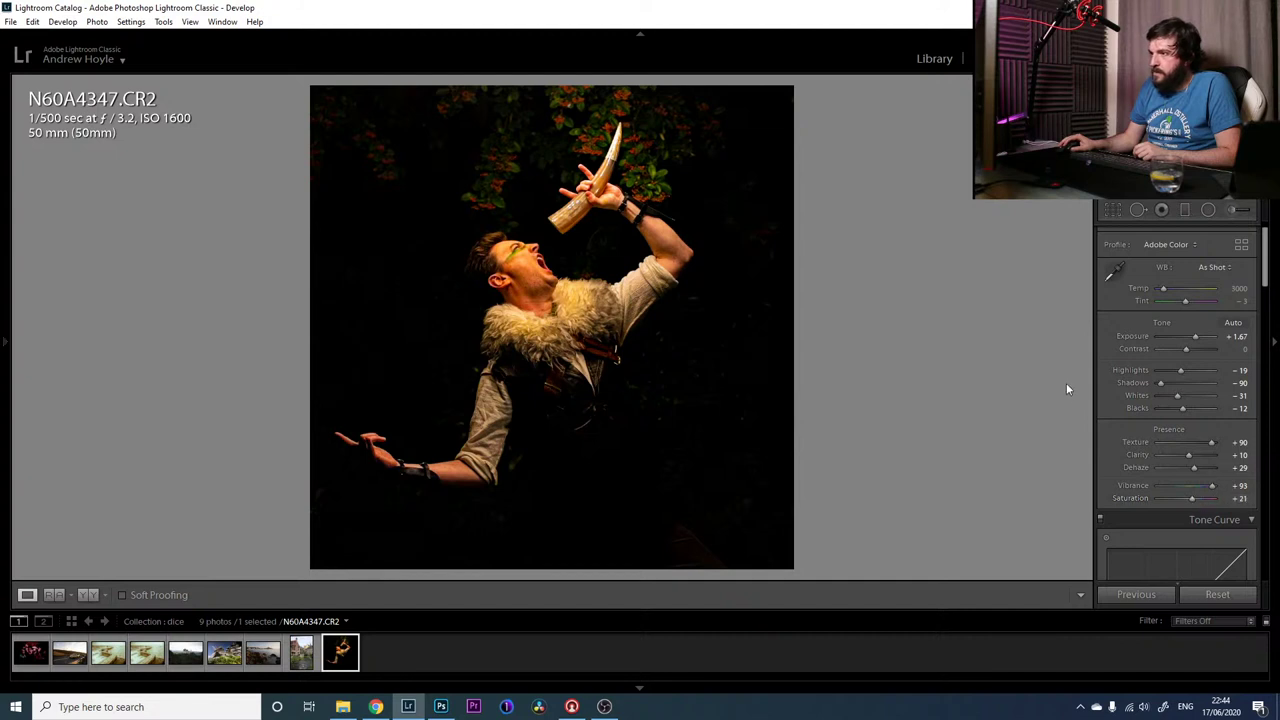
Set the HSL Hue of Red to -51 and Orange to +42, and inspect the man's face close up
{"action": "left_click_drag", "start_coordinate": [1264, 264], "coordinate": [1267, 336]}
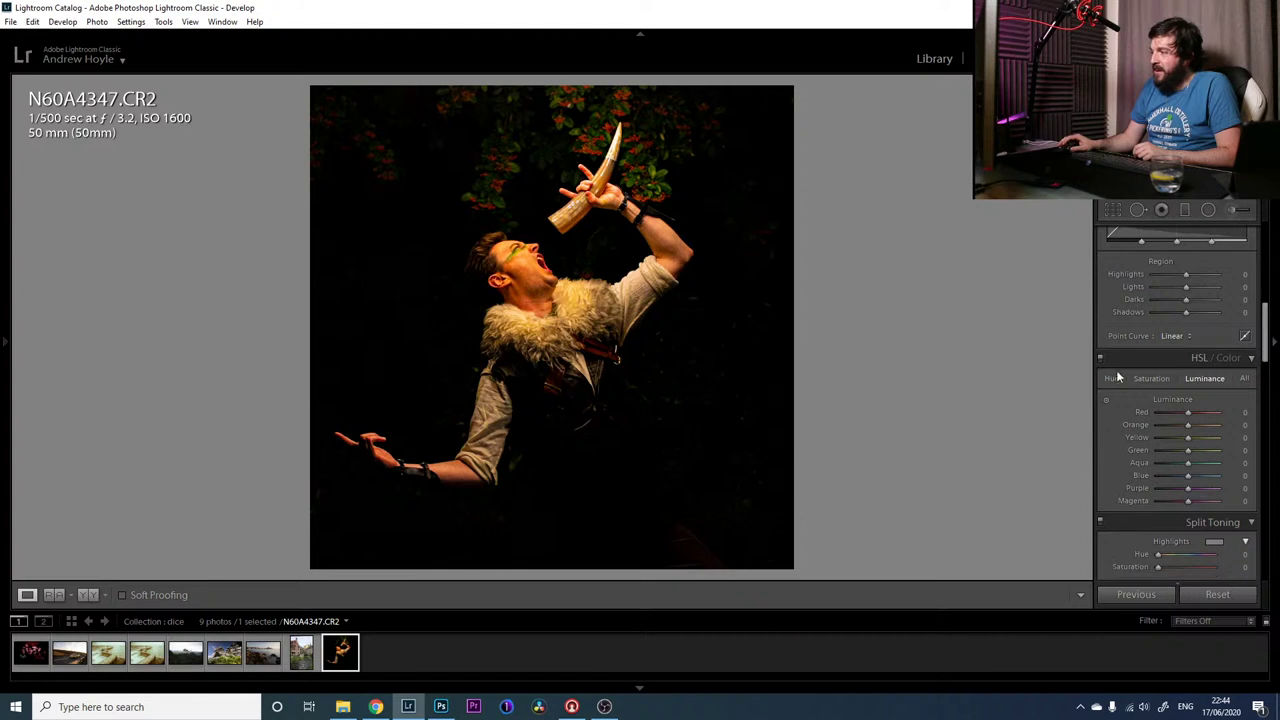
{"action": "left_click", "coordinate": [1112, 379]}
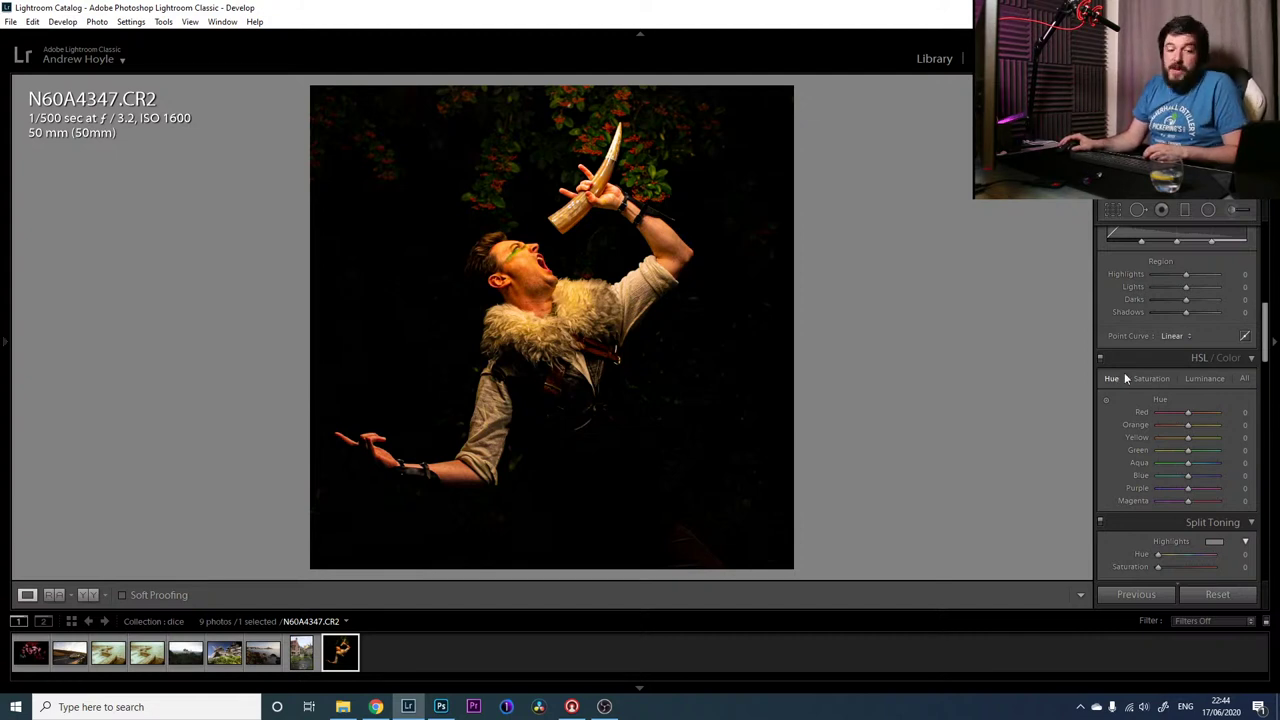
{"action": "left_click_drag", "start_coordinate": [1176, 411], "coordinate": [1173, 411]}
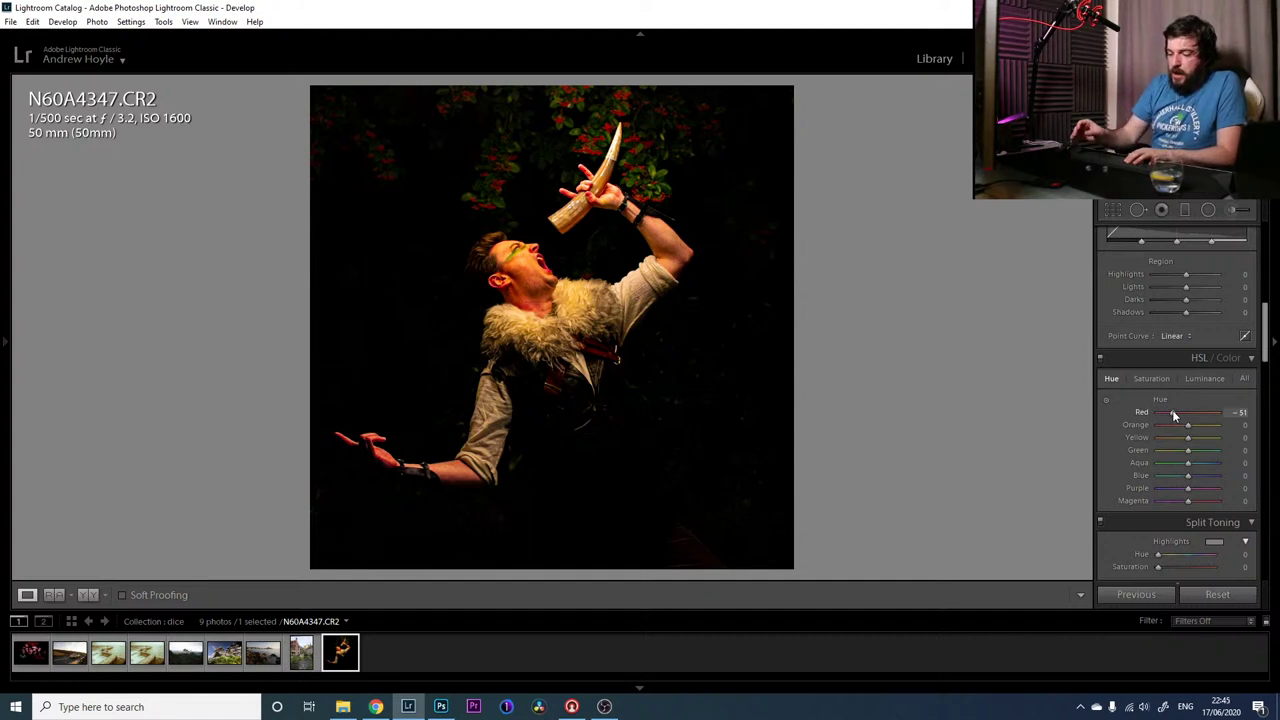
{"action": "left_click", "coordinate": [1203, 426]}
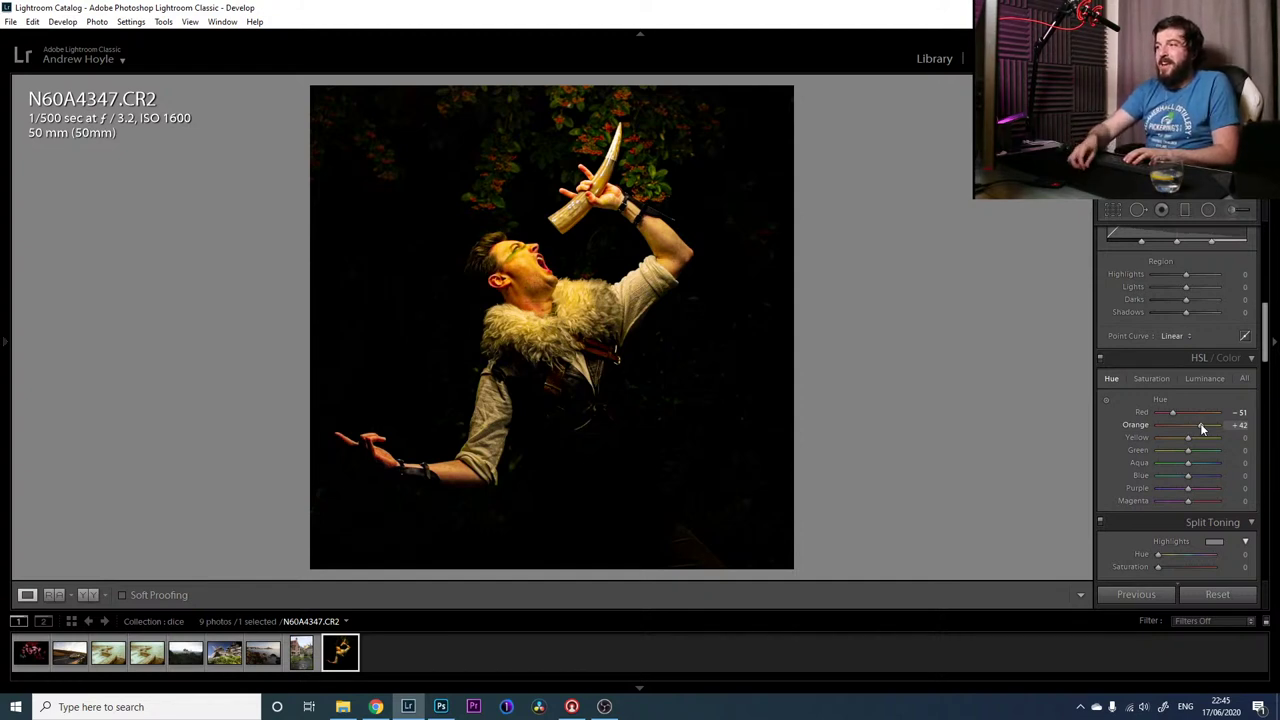
{"action": "left_click", "coordinate": [548, 265]}
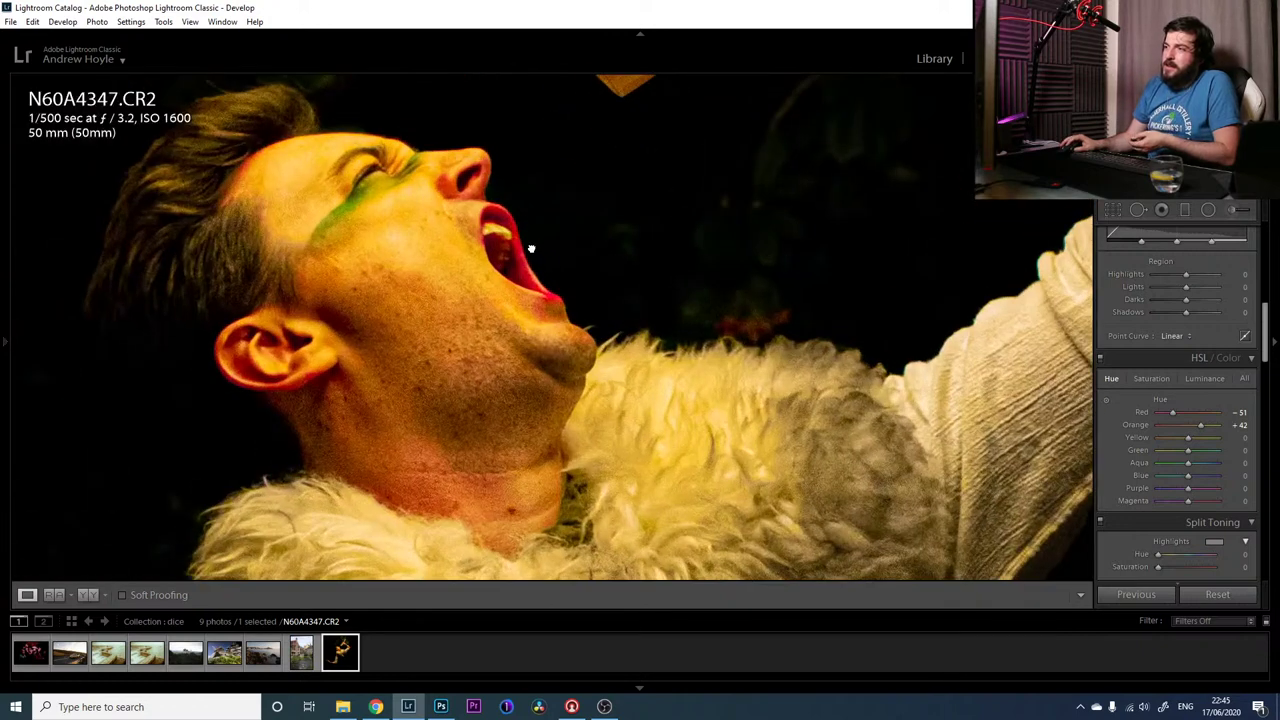
{"action": "left_click", "coordinate": [531, 248]}
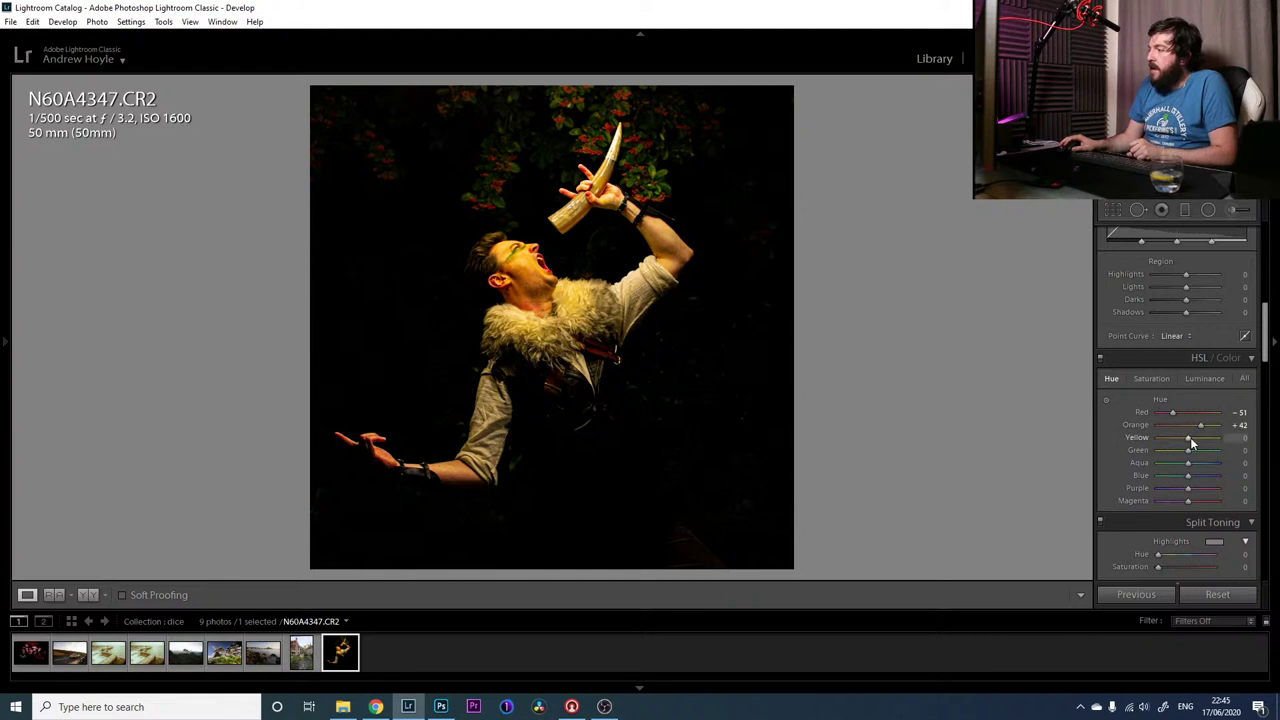
Set the HSL Hue of Yellow to +40, Green to -31, Aqua to -4, Blue to -36, Purple to +4 and Magenta to +9
{"action": "left_click_drag", "start_coordinate": [1190, 437], "coordinate": [1204, 443]}
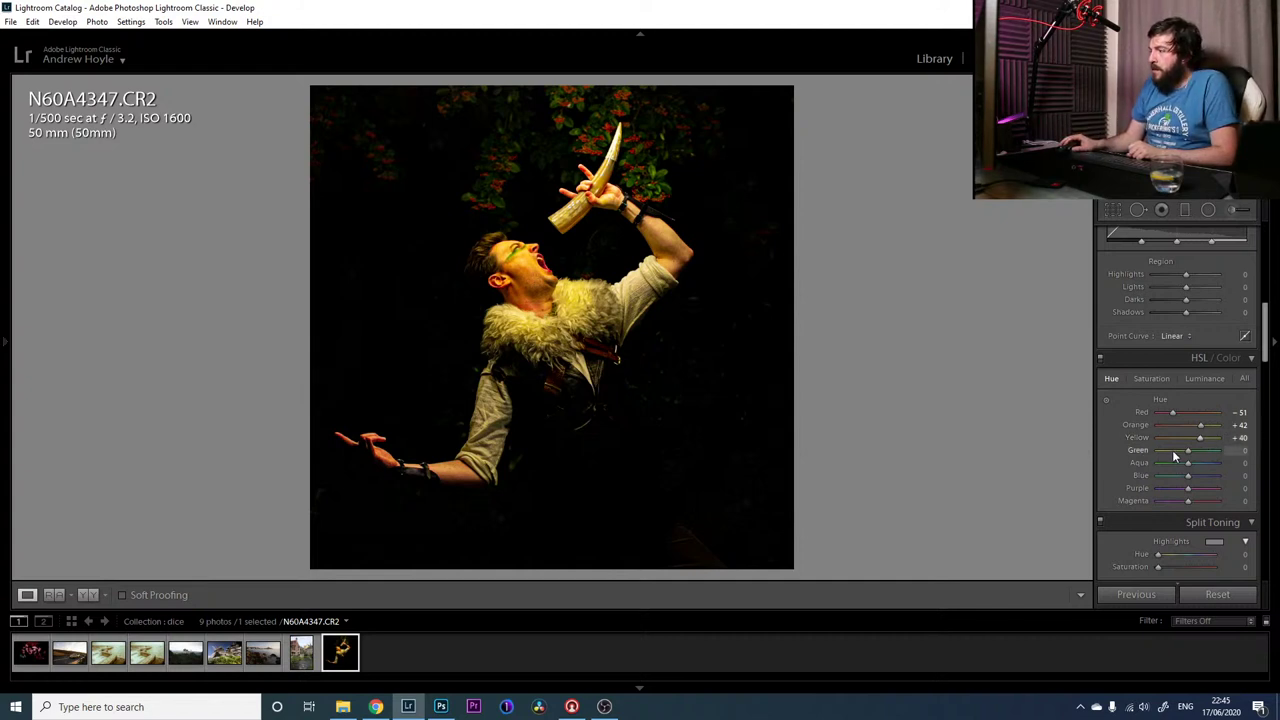
{"action": "left_click_drag", "start_coordinate": [1177, 453], "coordinate": [1179, 453]}
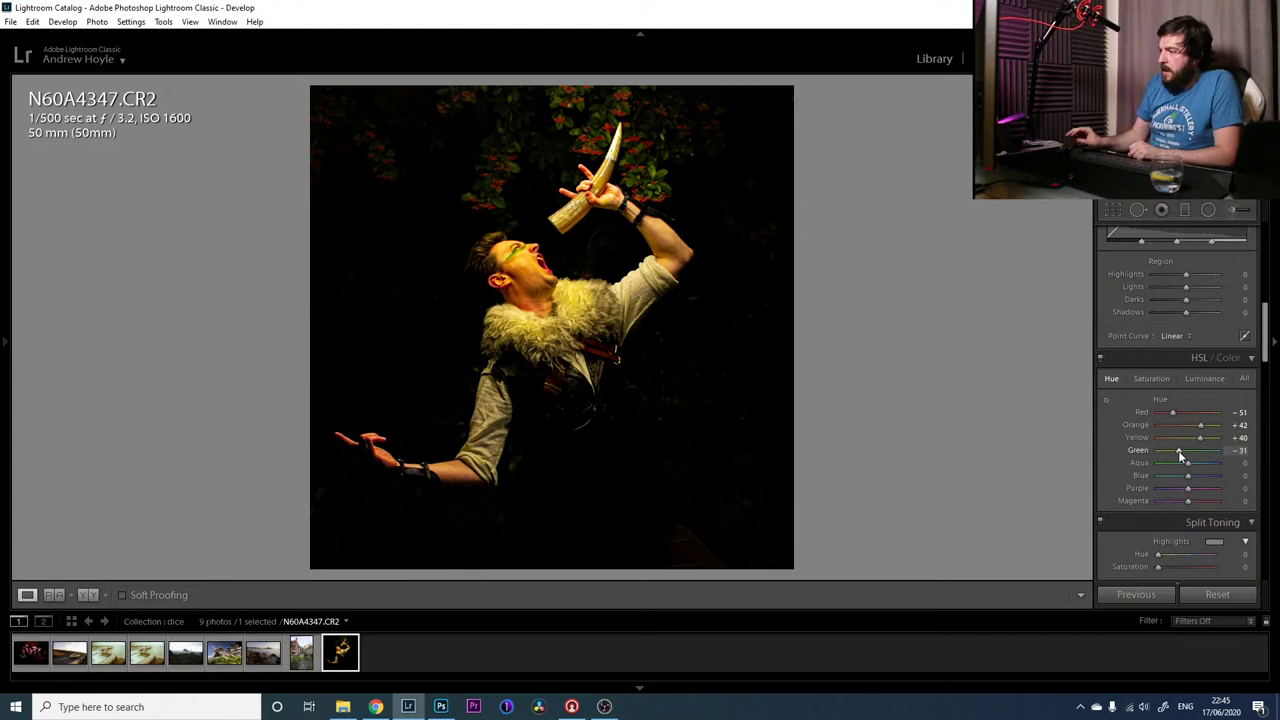
{"action": "left_click_drag", "start_coordinate": [1221, 470], "coordinate": [1208, 501]}
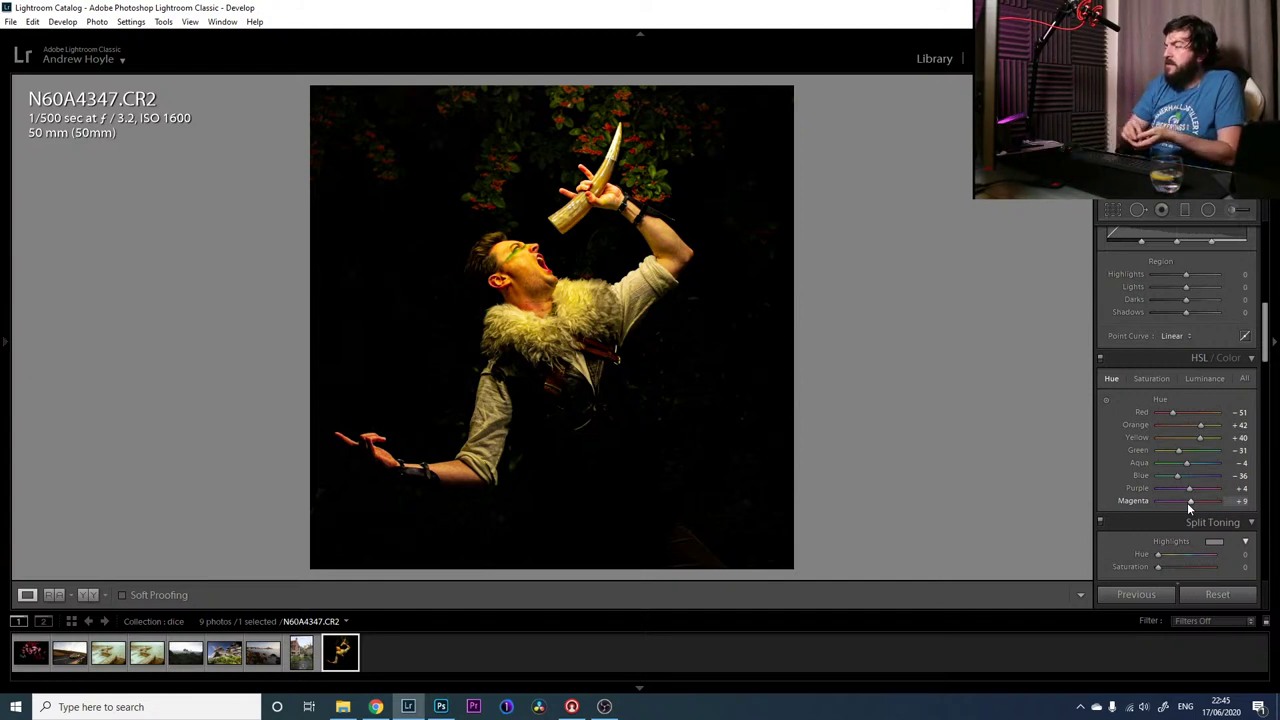
Set the HSL Saturation of Red to -82, Orange to +44, Yellow to +93 and Green to +44
{"action": "left_click", "coordinate": [1153, 379]}
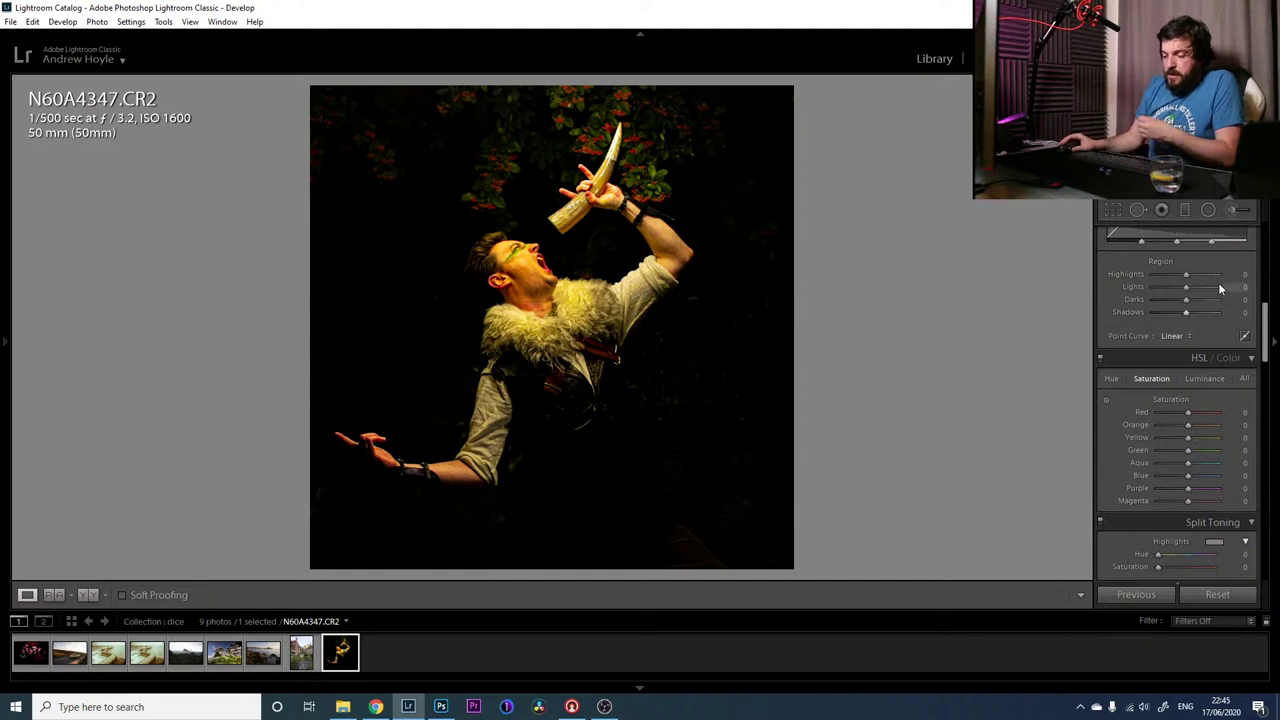
{"action": "left_click_drag", "start_coordinate": [1188, 412], "coordinate": [1164, 411]}
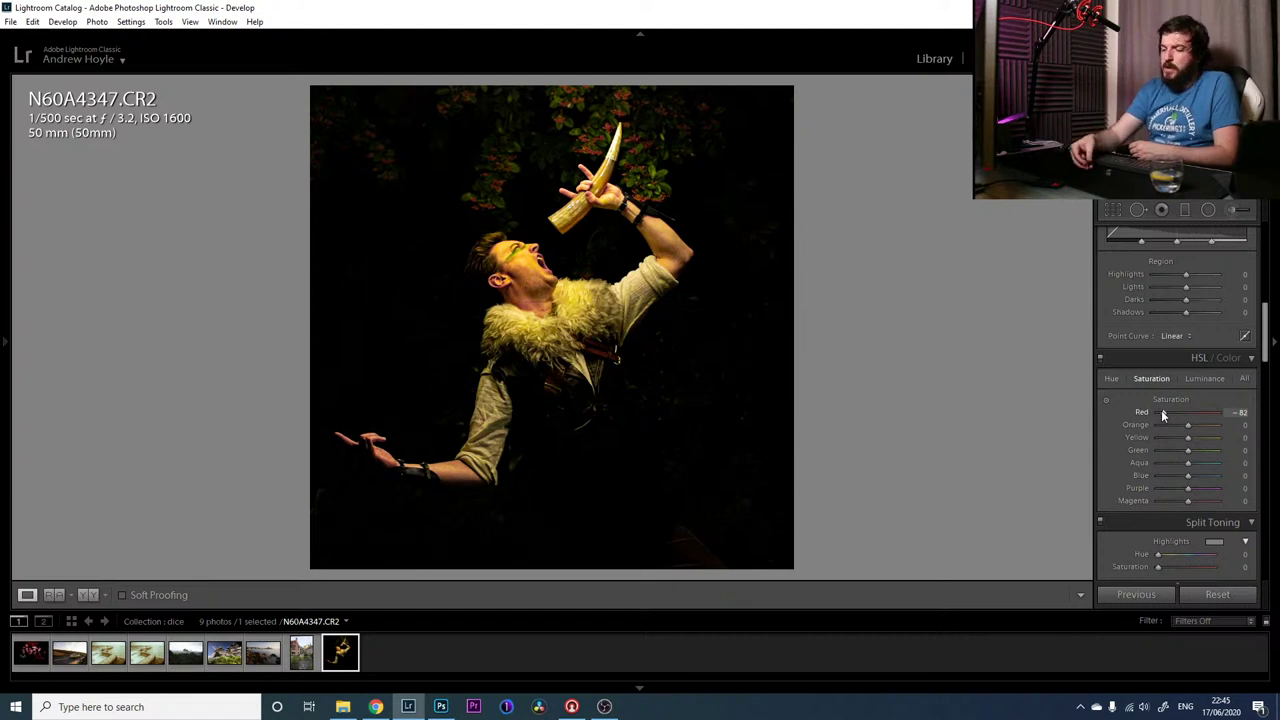
{"action": "left_click_drag", "start_coordinate": [1188, 425], "coordinate": [1201, 427]}
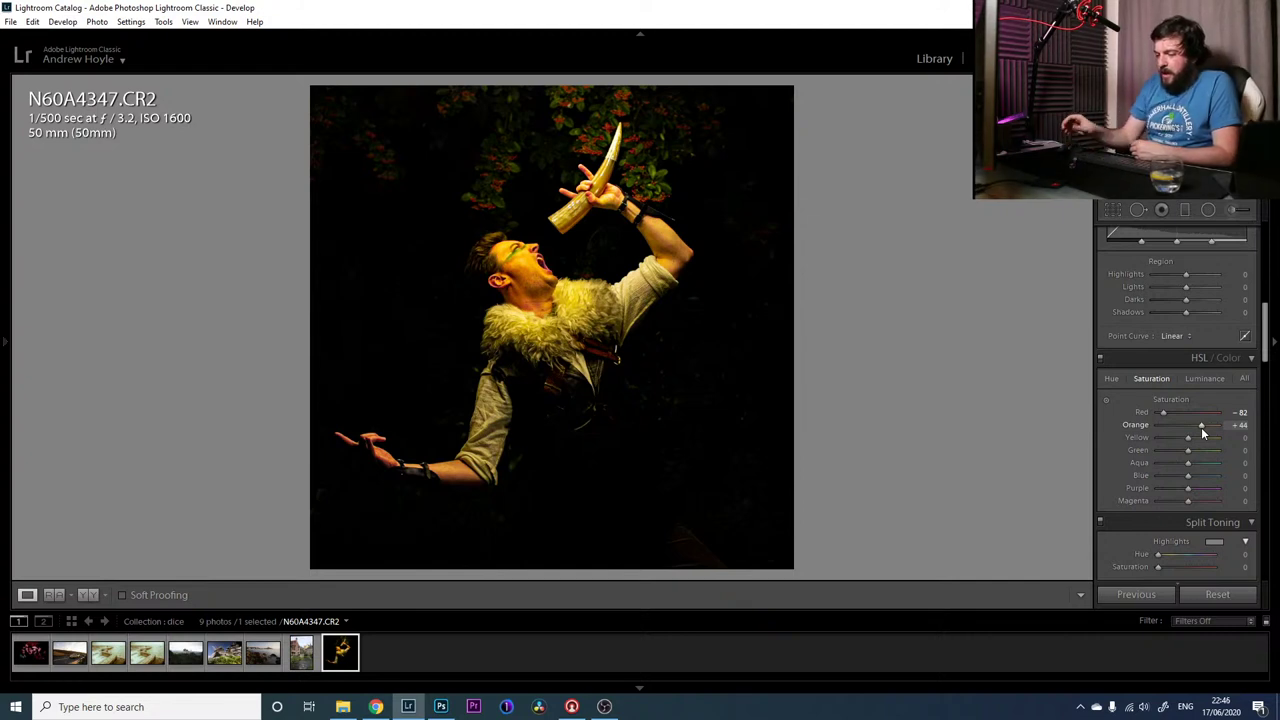
{"action": "left_click_drag", "start_coordinate": [1202, 439], "coordinate": [1210, 443]}
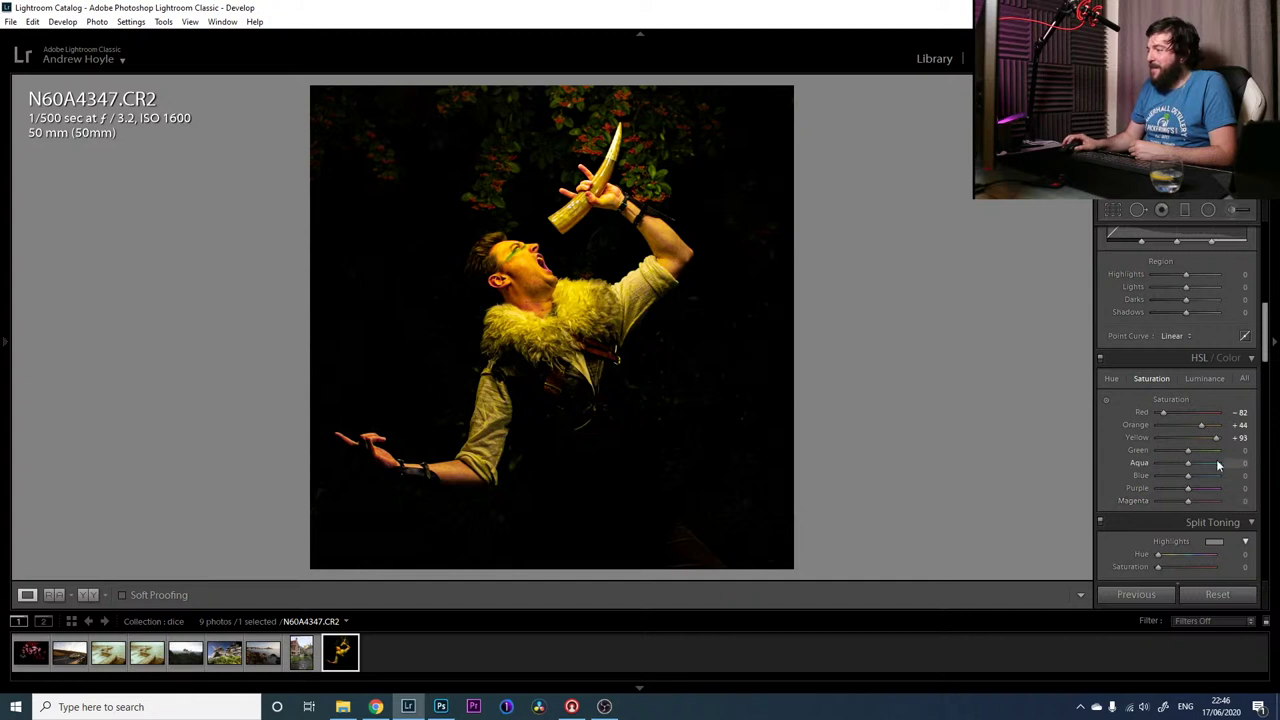
{"action": "left_click_drag", "start_coordinate": [1188, 451], "coordinate": [1199, 452]}
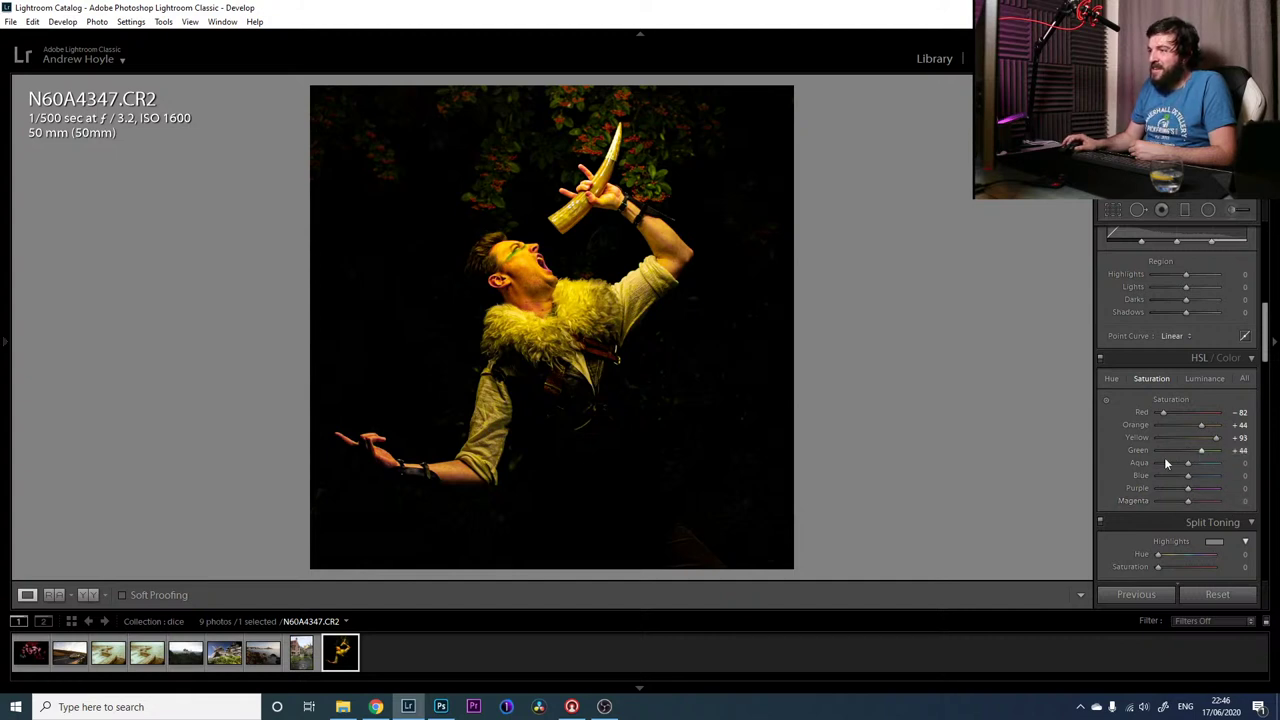
Compare the portrait with and without its HSL colour adjustments by repeatedly switching them off and on
{"action": "left_click", "coordinate": [1100, 360]}
{"action": "left_click", "coordinate": [1100, 360]}
{"action": "left_click", "coordinate": [1100, 360]}
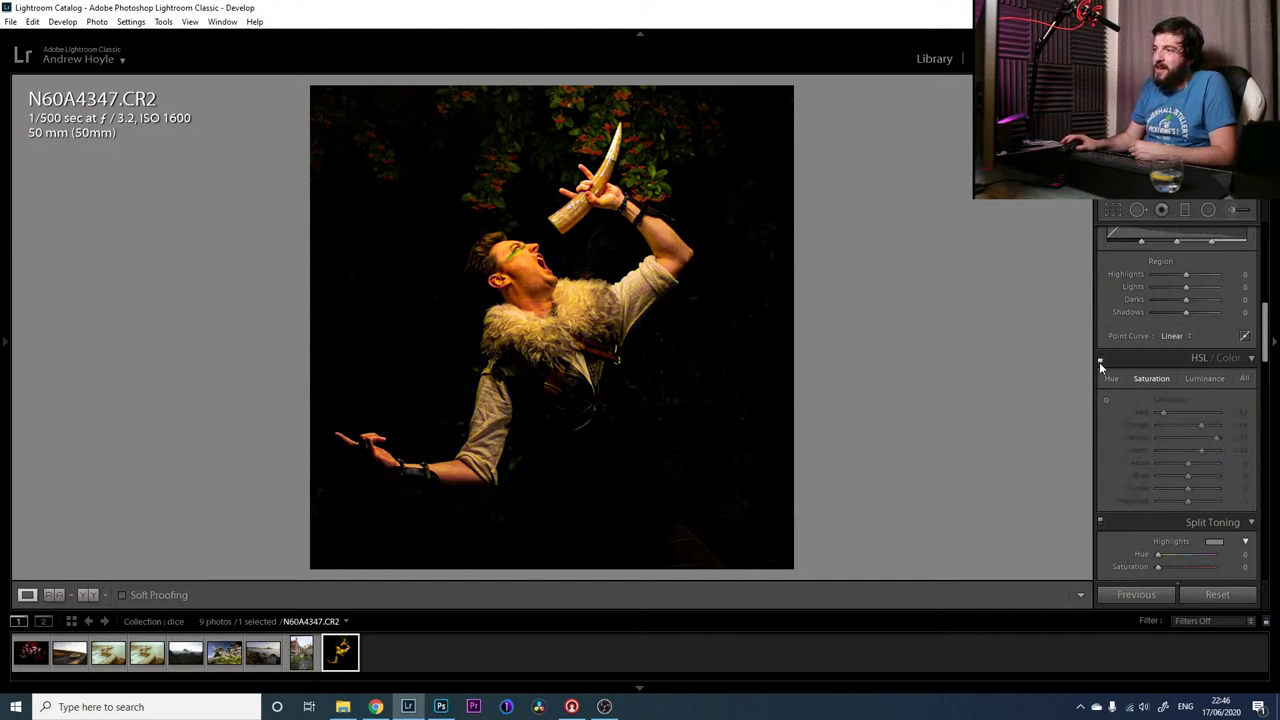
{"action": "left_click", "coordinate": [1100, 360]}
{"action": "left_click", "coordinate": [1100, 360]}
{"action": "left_click", "coordinate": [1100, 360]}
{"action": "left_click", "coordinate": [1100, 360]}
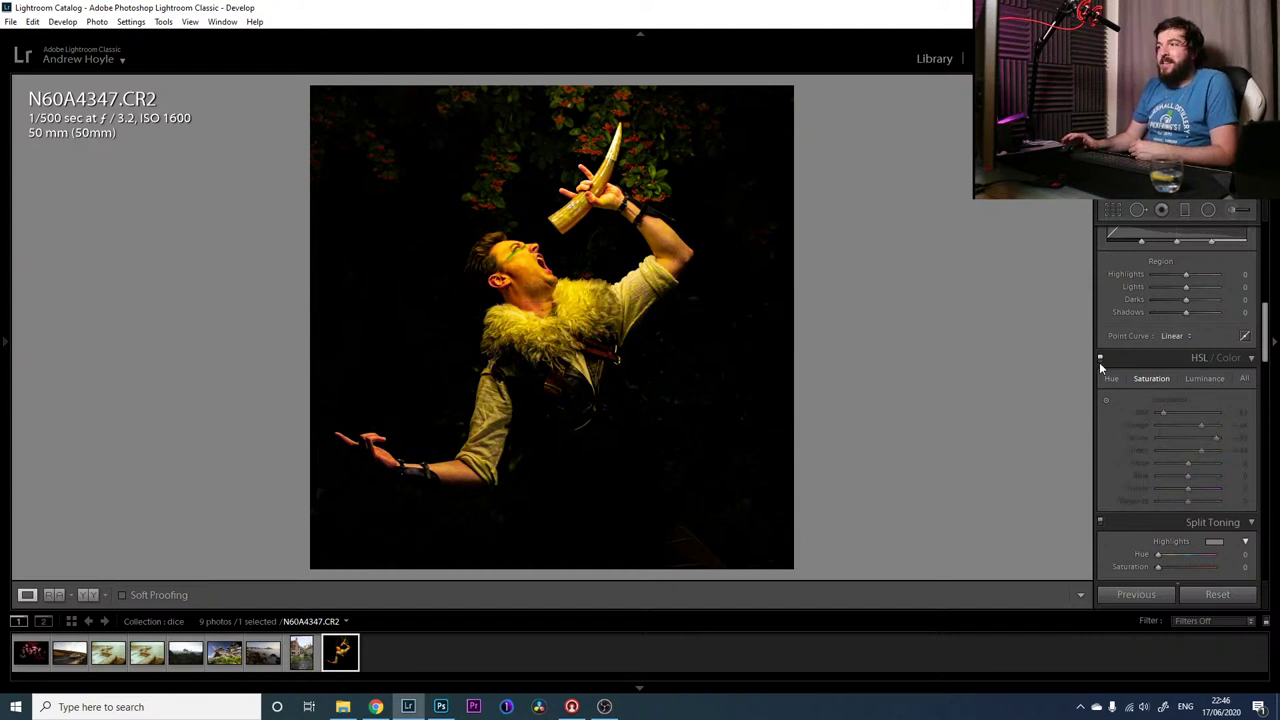
{"action": "left_click", "coordinate": [1100, 360]}
{"action": "left_click", "coordinate": [1100, 360]}
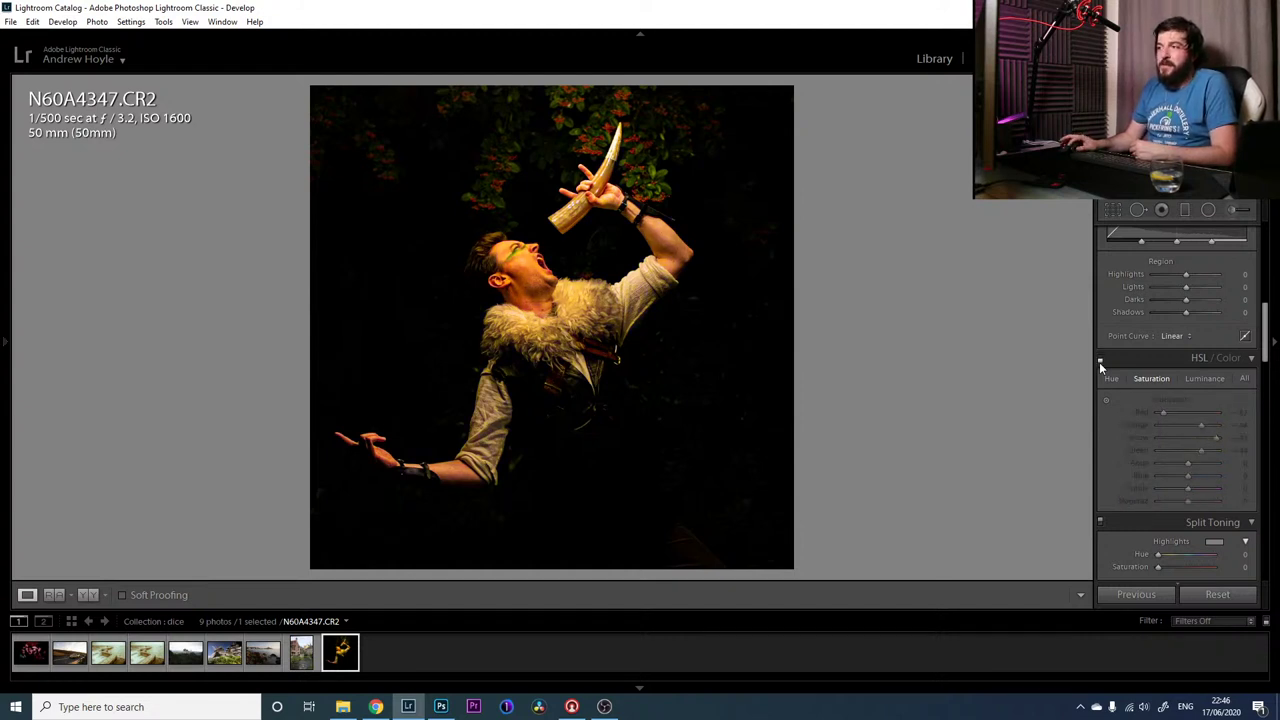
{"action": "left_click", "coordinate": [1100, 360]}
{"action": "left_click", "coordinate": [1100, 360]}
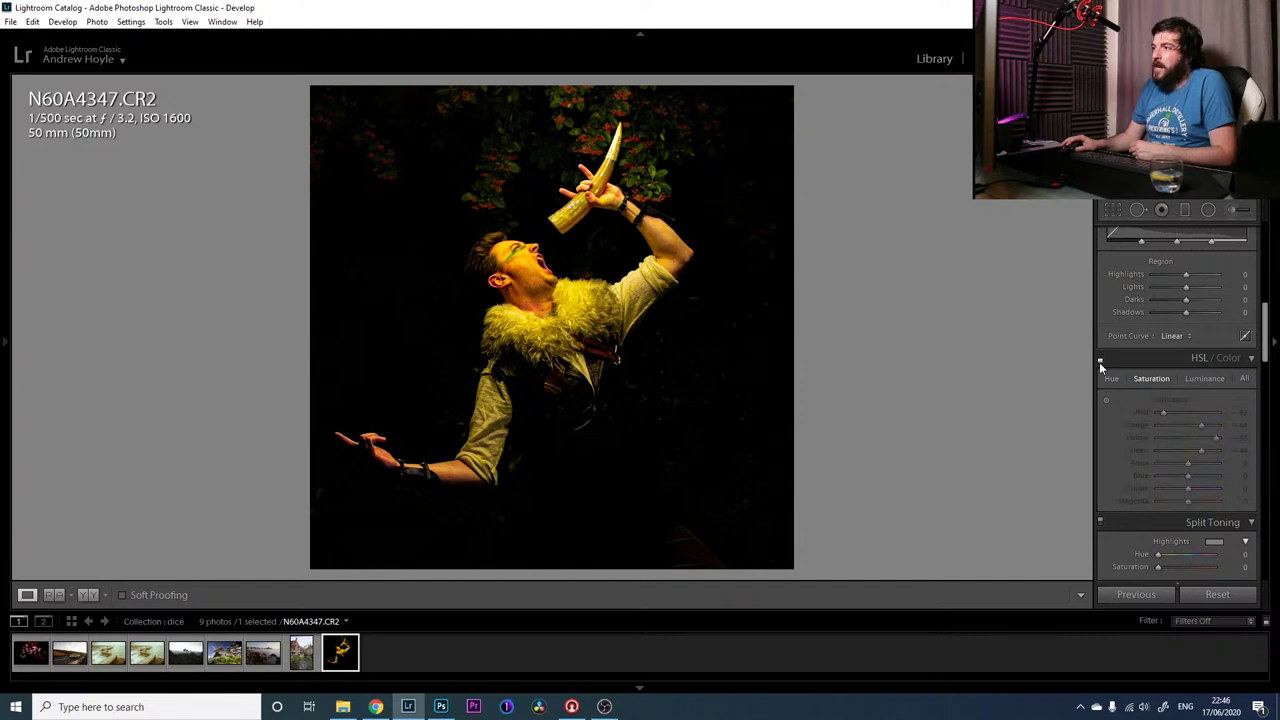
{"action": "left_click", "coordinate": [1100, 360]}
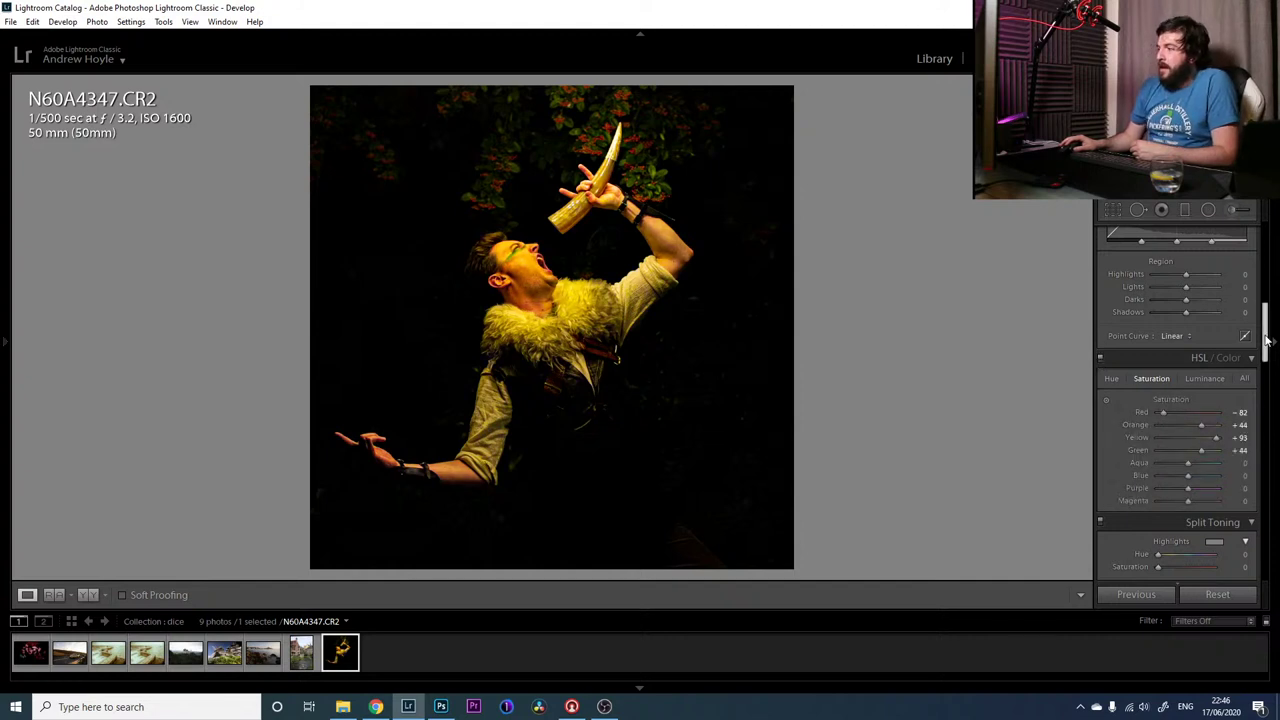
Set the Calibration Hue and Saturation to -90 and +21 for Red Primary, +93 and +100 for Green Primary, and -31 and -81 for Blue Primary
{"action": "left_click_drag", "start_coordinate": [1267, 335], "coordinate": [1227, 584]}
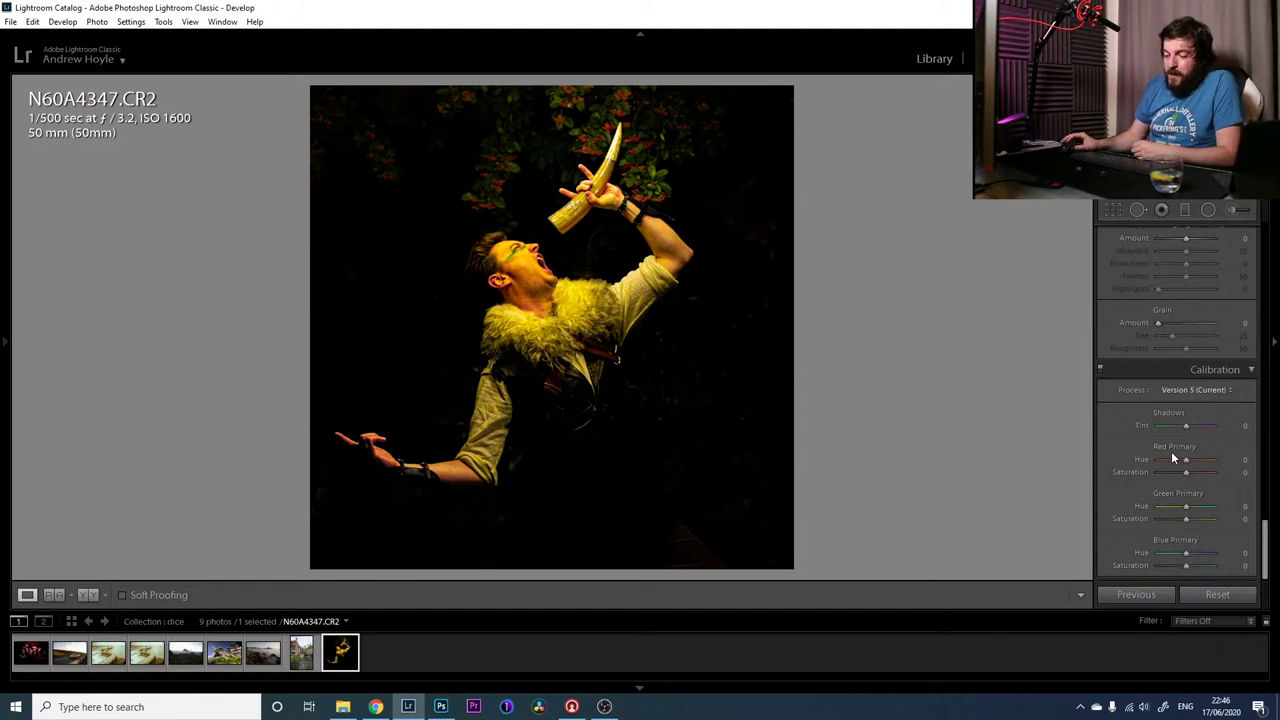
{"action": "left_click_drag", "start_coordinate": [1172, 456], "coordinate": [1164, 459]}
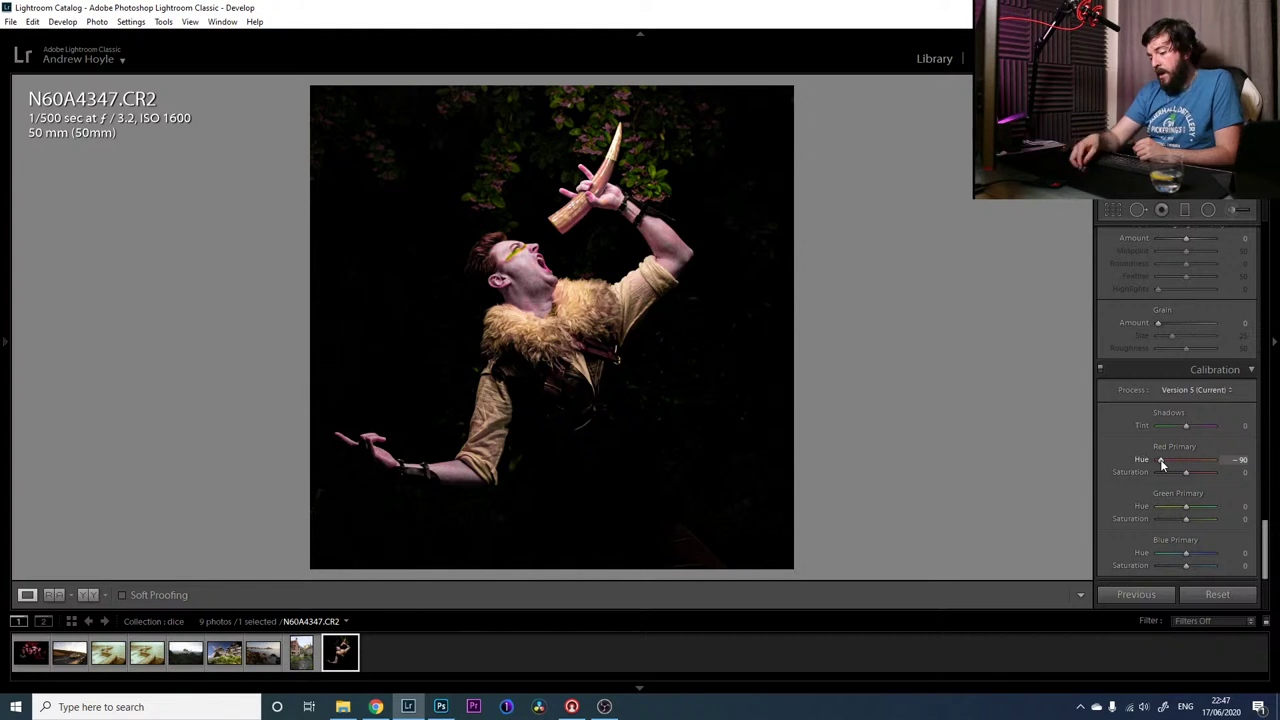
{"action": "left_click_drag", "start_coordinate": [1186, 472], "coordinate": [1194, 473]}
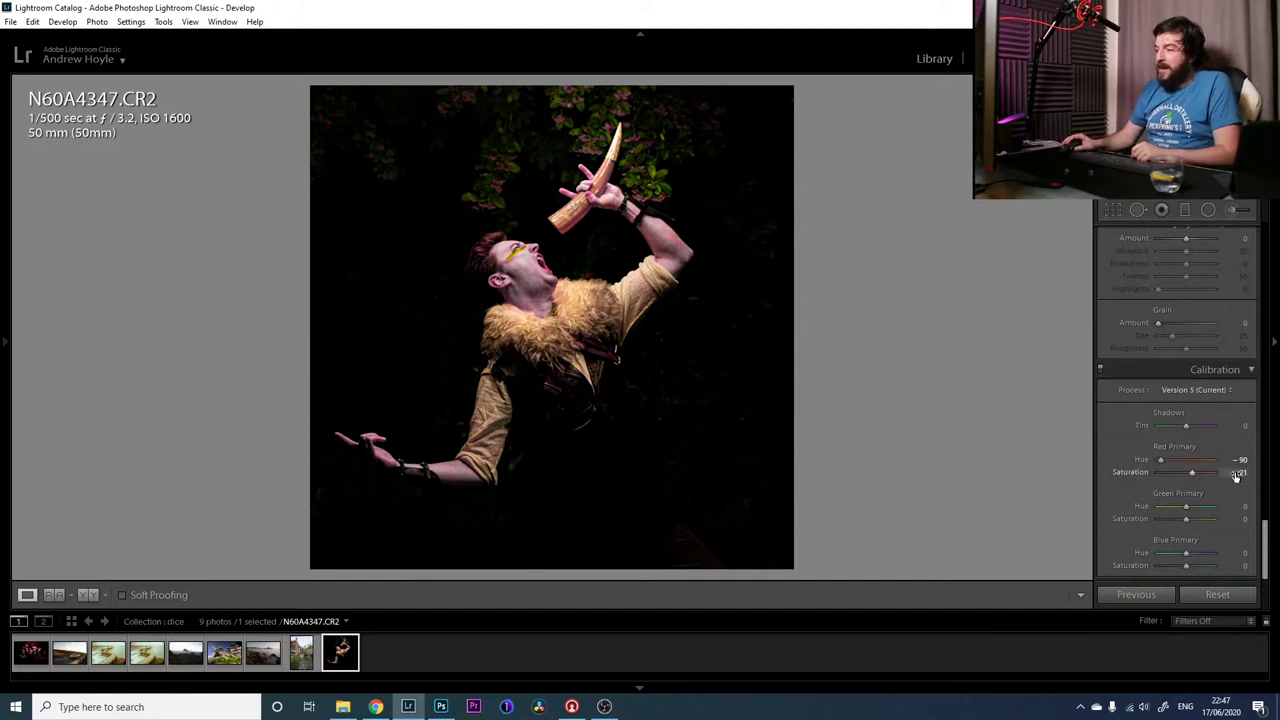
{"action": "left_click_drag", "start_coordinate": [1188, 508], "coordinate": [1218, 508]}
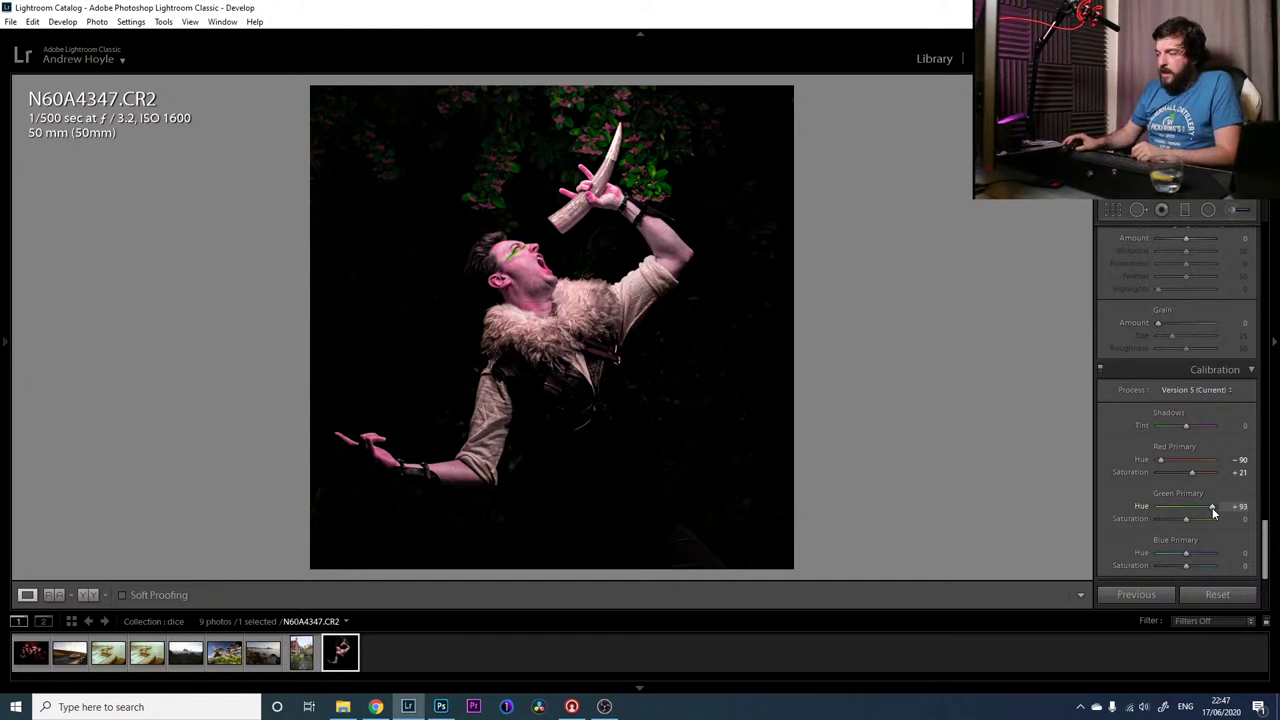
{"action": "left_click_drag", "start_coordinate": [1188, 519], "coordinate": [1215, 519]}
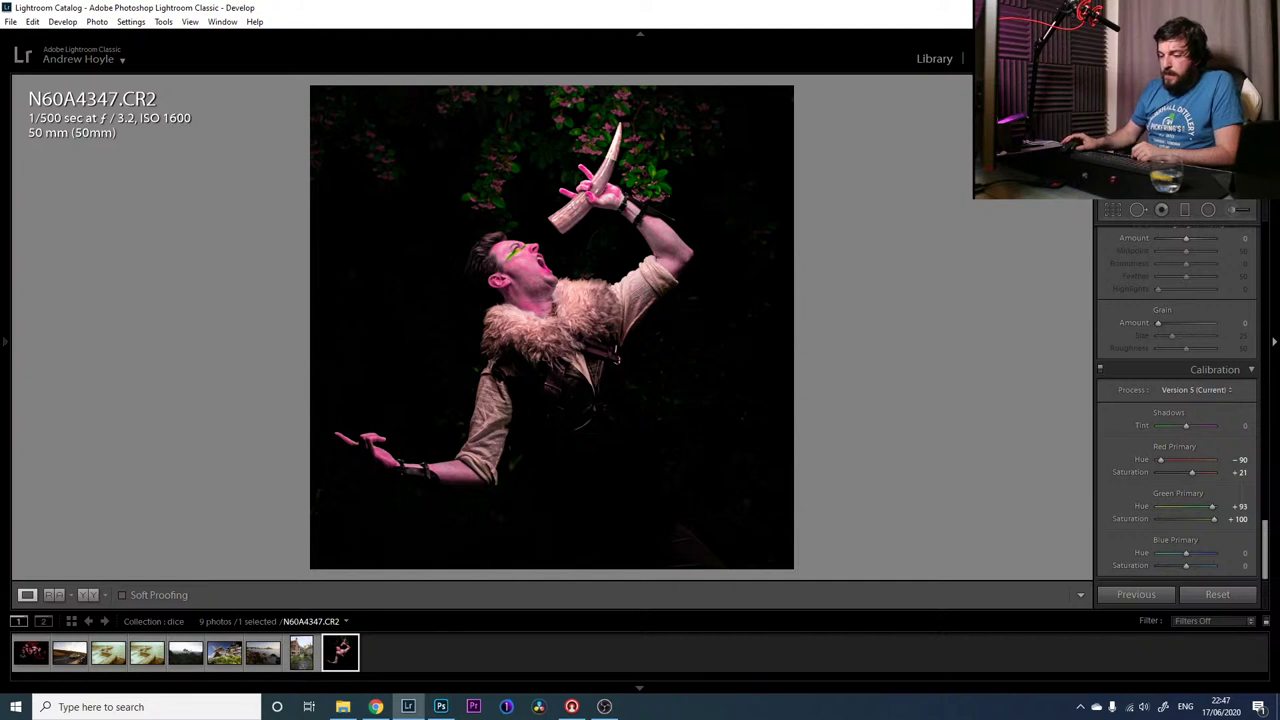
{"action": "left_click_drag", "start_coordinate": [1187, 552], "coordinate": [1180, 553]}
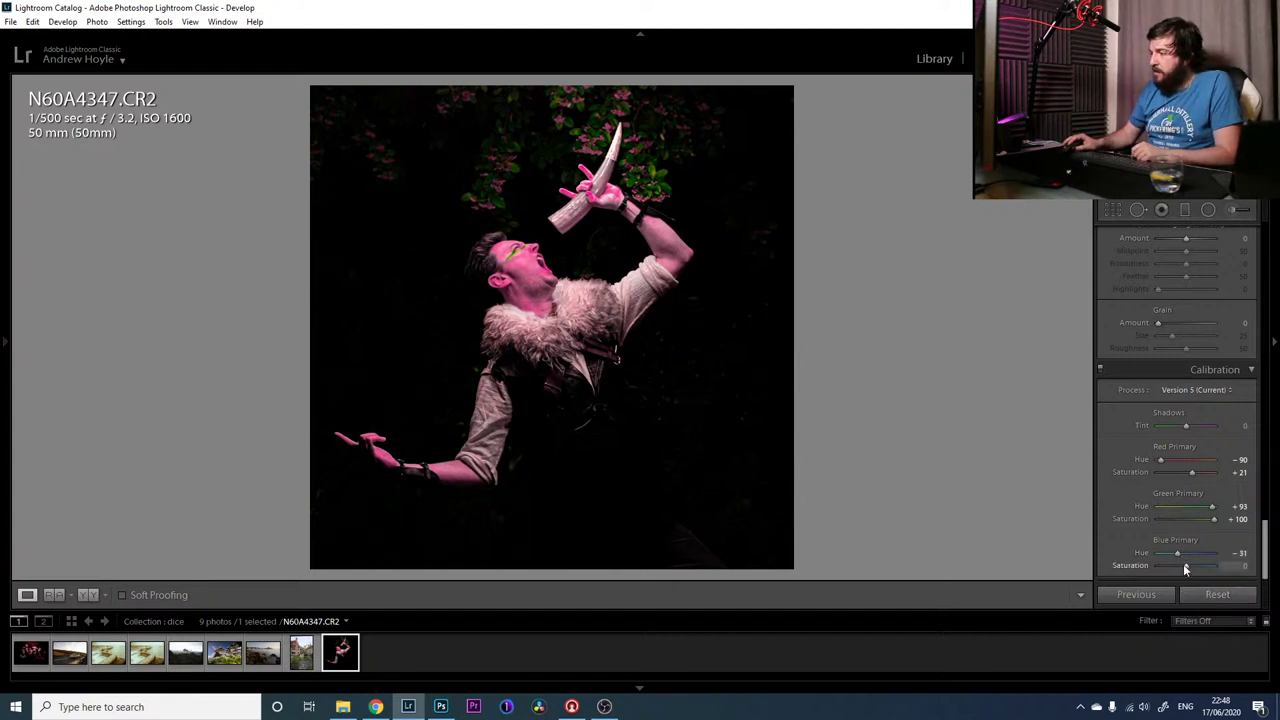
{"action": "left_click_drag", "start_coordinate": [1173, 567], "coordinate": [1166, 567]}
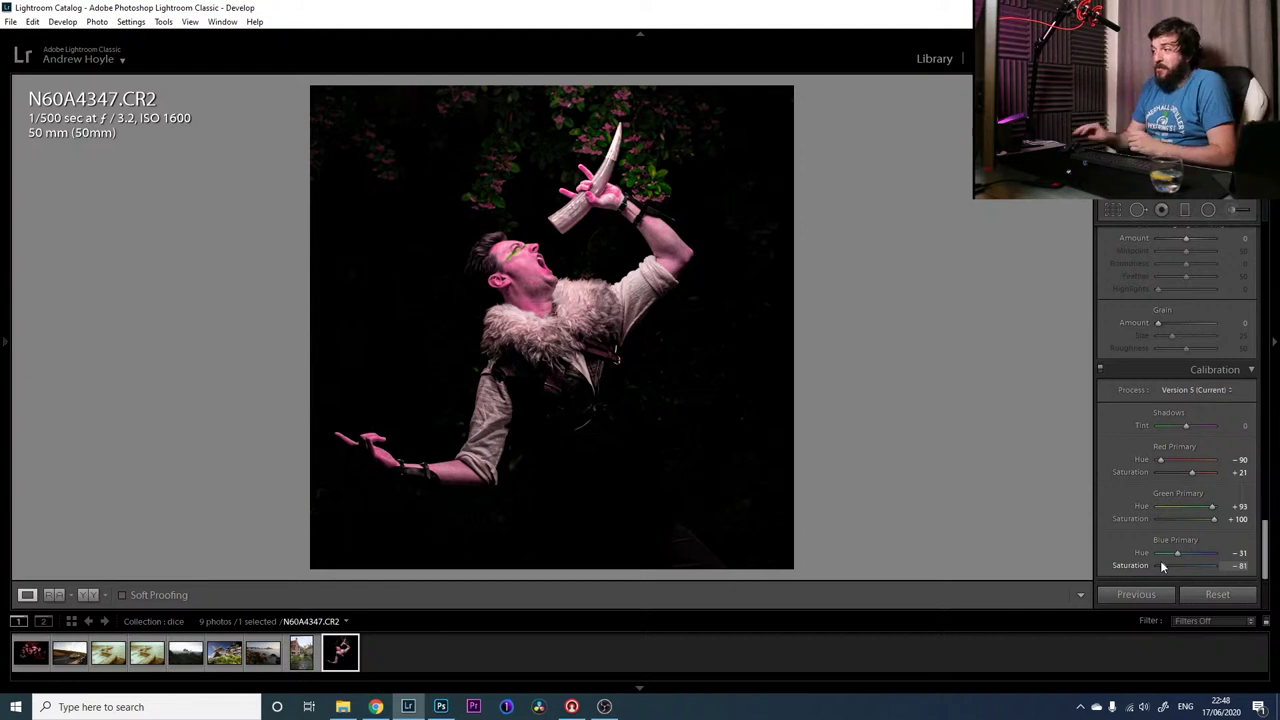
Compare the portrait with and without its Calibration adjustments, leaving them on, and return to the Basic settings
{"action": "left_click", "coordinate": [1101, 370]}
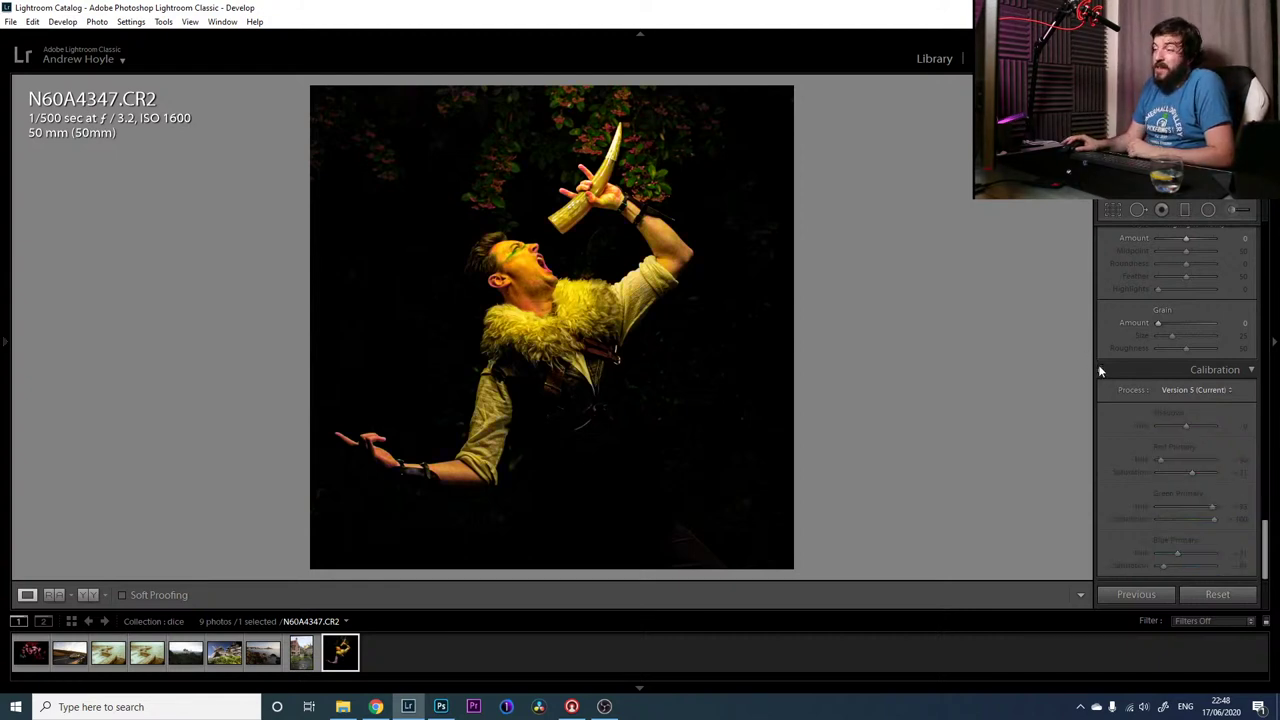
{"action": "left_click", "coordinate": [1101, 370]}
{"action": "left_click", "coordinate": [1100, 371]}
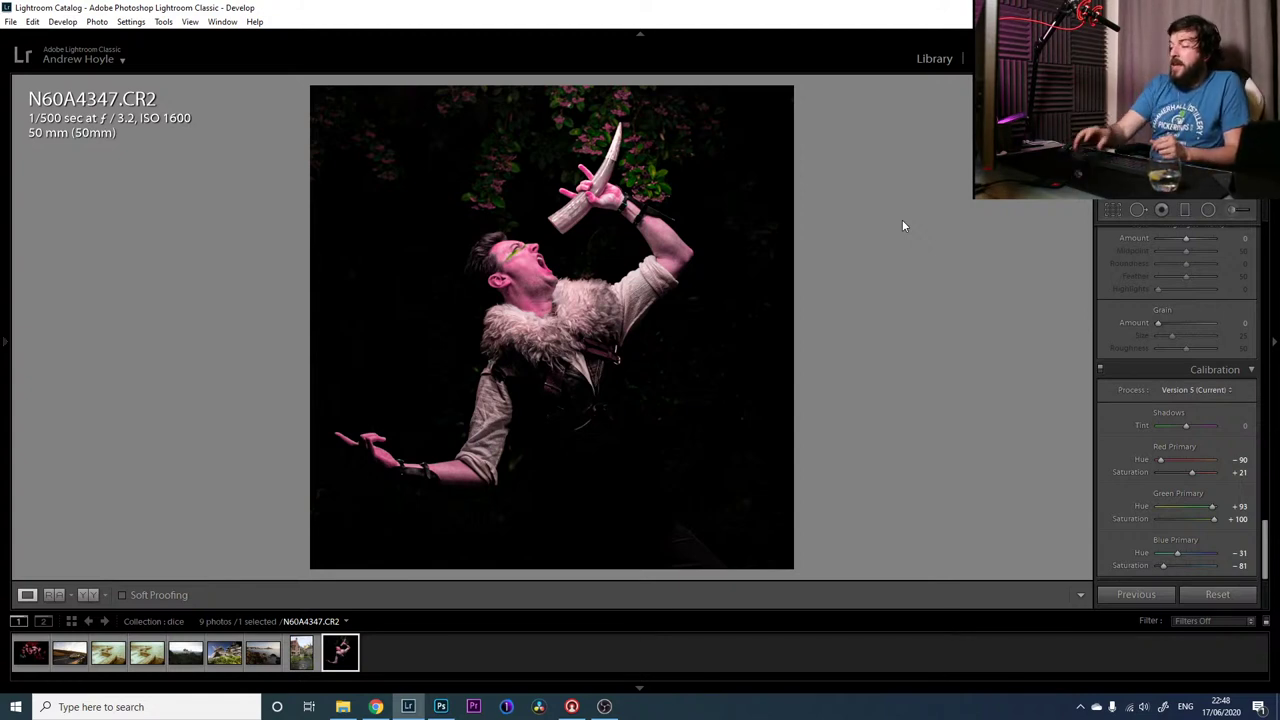
{"action": "left_click_drag", "start_coordinate": [1266, 535], "coordinate": [1267, 243]}
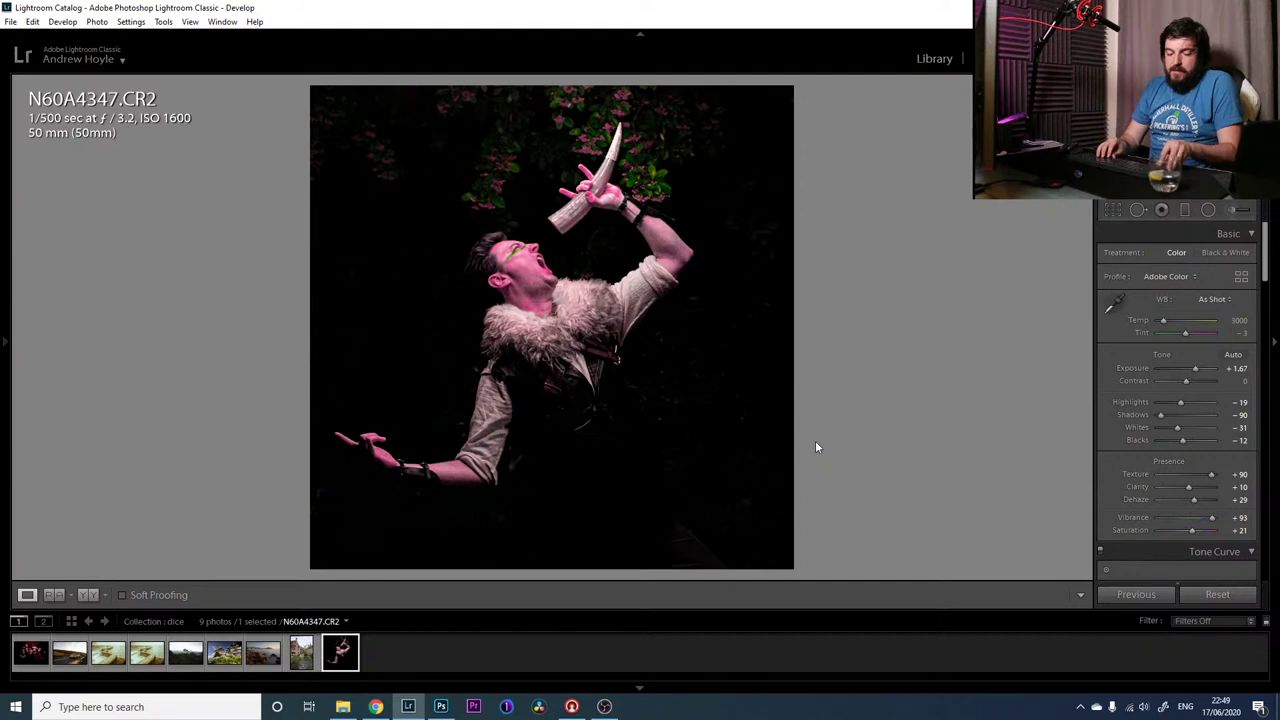
Compare the fully edited night portrait with its unedited version by repeatedly switching between the before and after views
{"action": "key", "text": "backslash"}
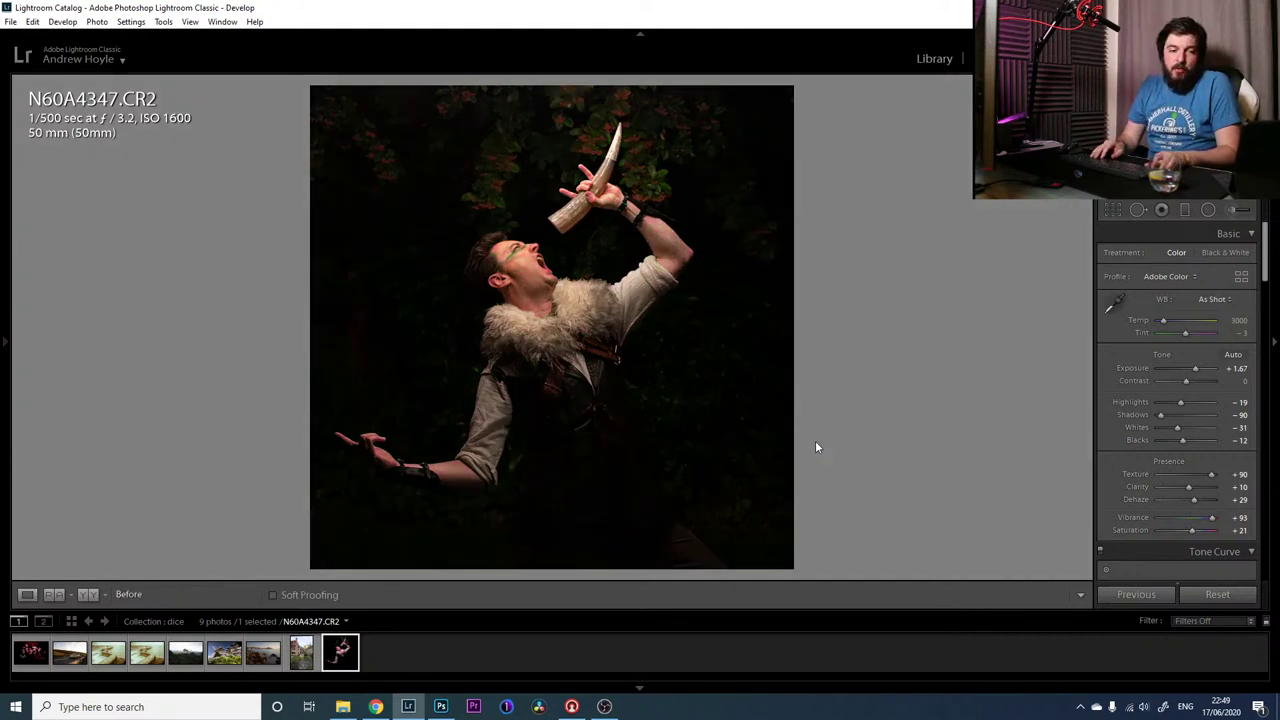
{"action": "key", "text": "backslash"}
{"action": "key", "text": "backslash"}
{"action": "key", "text": "backslash"}
{"action": "key", "text": "backslash"}
{"action": "key", "text": "backslash"}
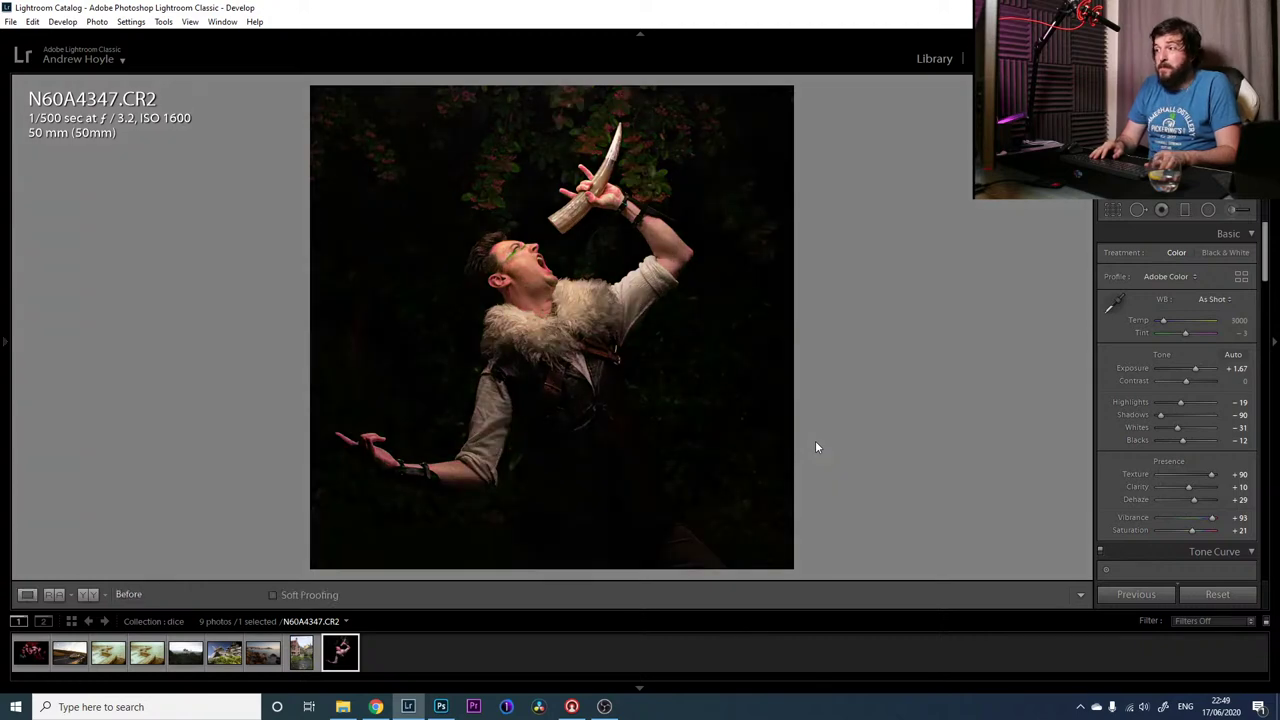
{"action": "key", "text": "backslash"}
{"action": "key", "text": "backslash"}
{"action": "key", "text": "backslash"}
{"action": "key", "text": "backslash"}
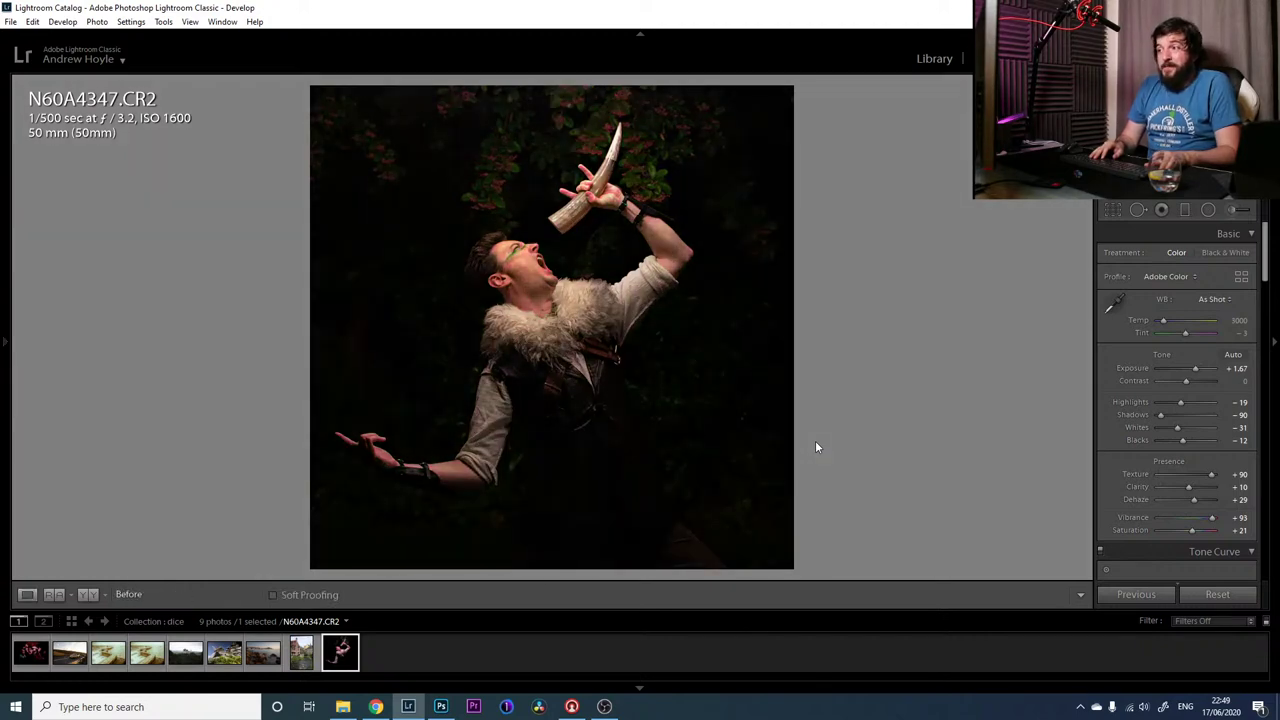
{"action": "key", "text": "backslash"}
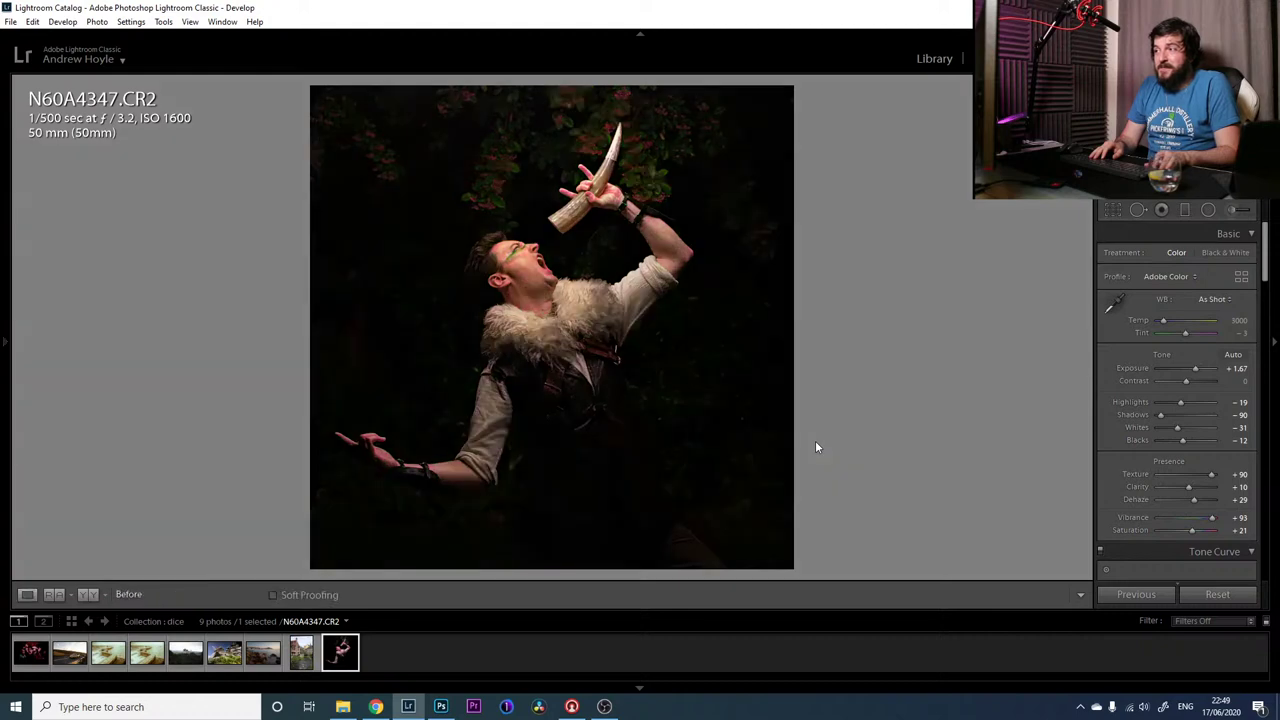
Open the photo 1T4A9594.CR2 Copy 1 and compare its before and after versions
{"action": "left_click", "coordinate": [222, 652]}
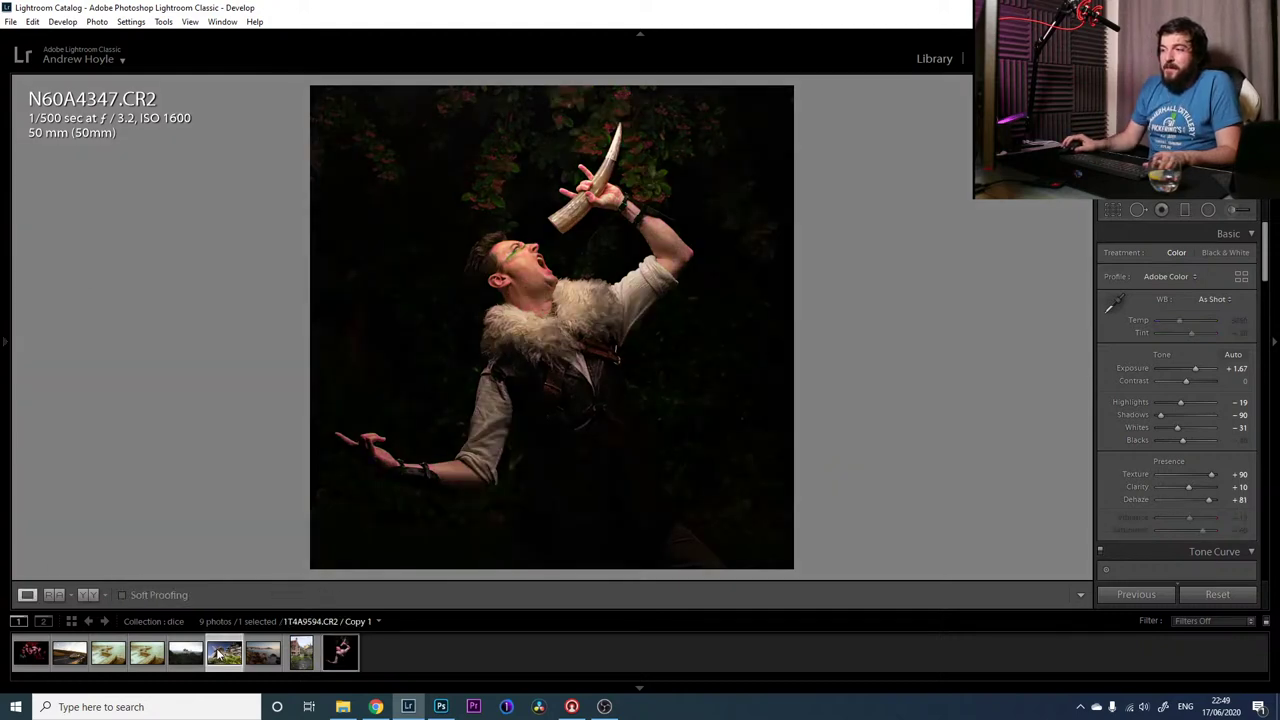
{"action": "key", "text": "backslash"}
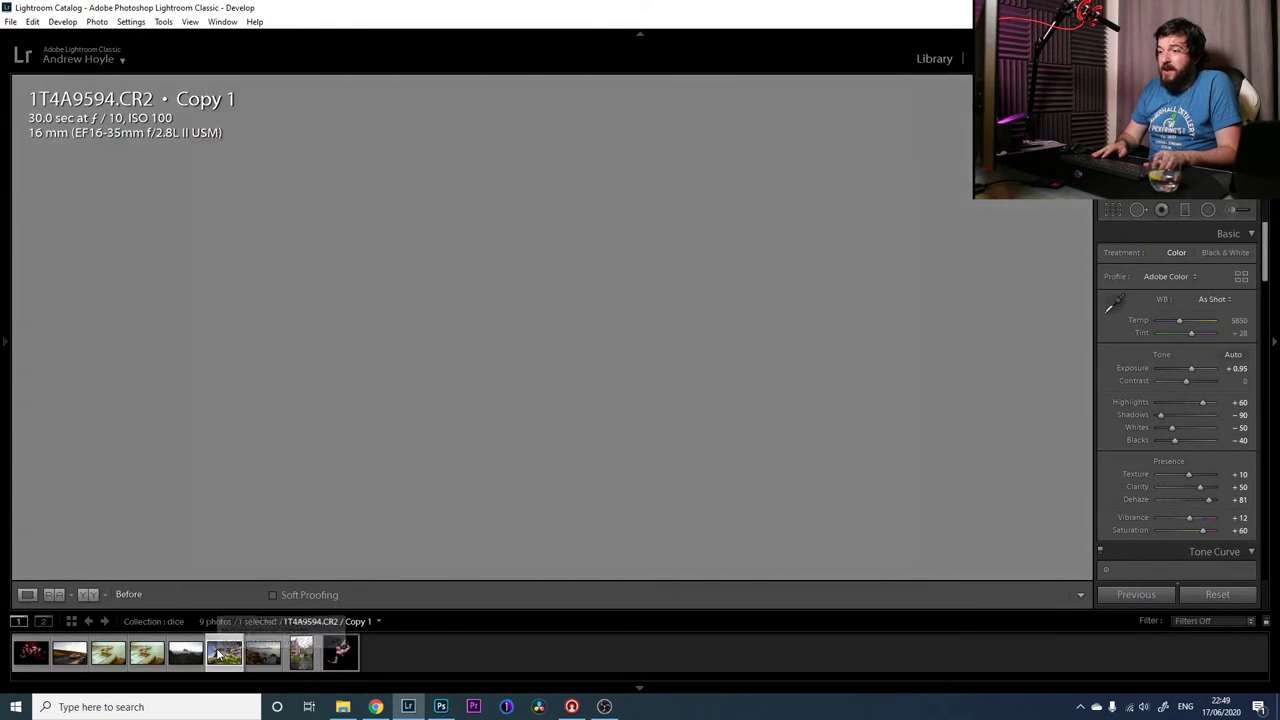
{"action": "key", "text": "backslash"}
Go back to the castle photo 1T4A2131.CR2 Copy 1 and switch repeatedly between its before and after views
{"action": "key", "text": "Left"}
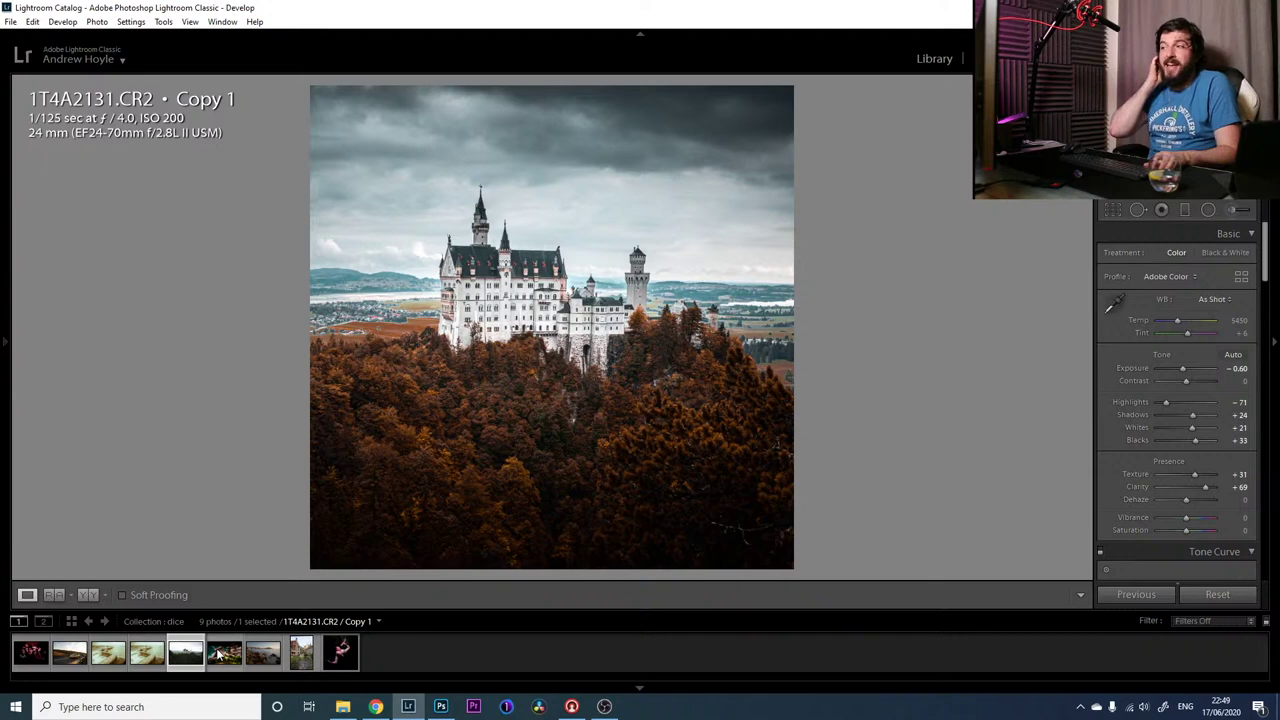
{"action": "key", "text": "backslash"}
{"action": "key", "text": "backslash"}
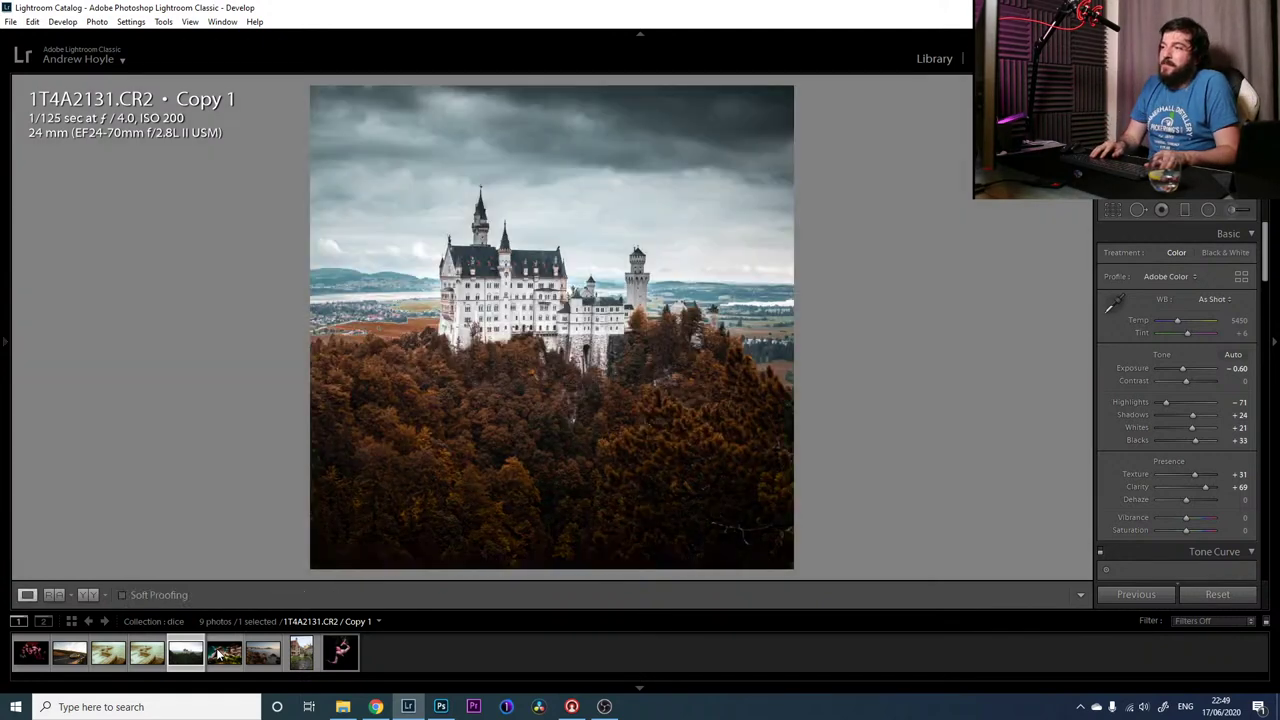
{"action": "key", "text": "backslash"}
{"action": "key", "text": "backslash"}
{"action": "key", "text": "backslash"}
{"action": "key", "text": "backslash"}
Step back through the two edited pier copies of N60A1984.CR2 to the yellow sports car photo to review the edits
{"action": "key", "text": "Left"}
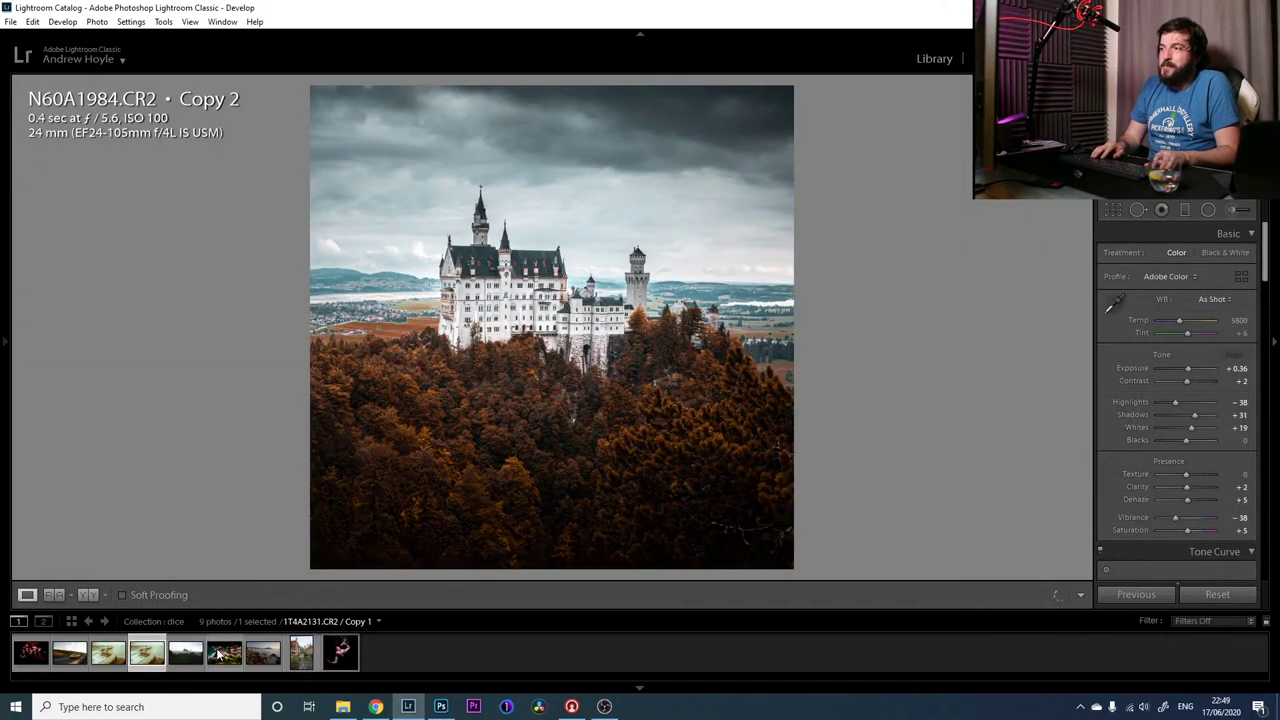
{"action": "key", "text": "Left"}
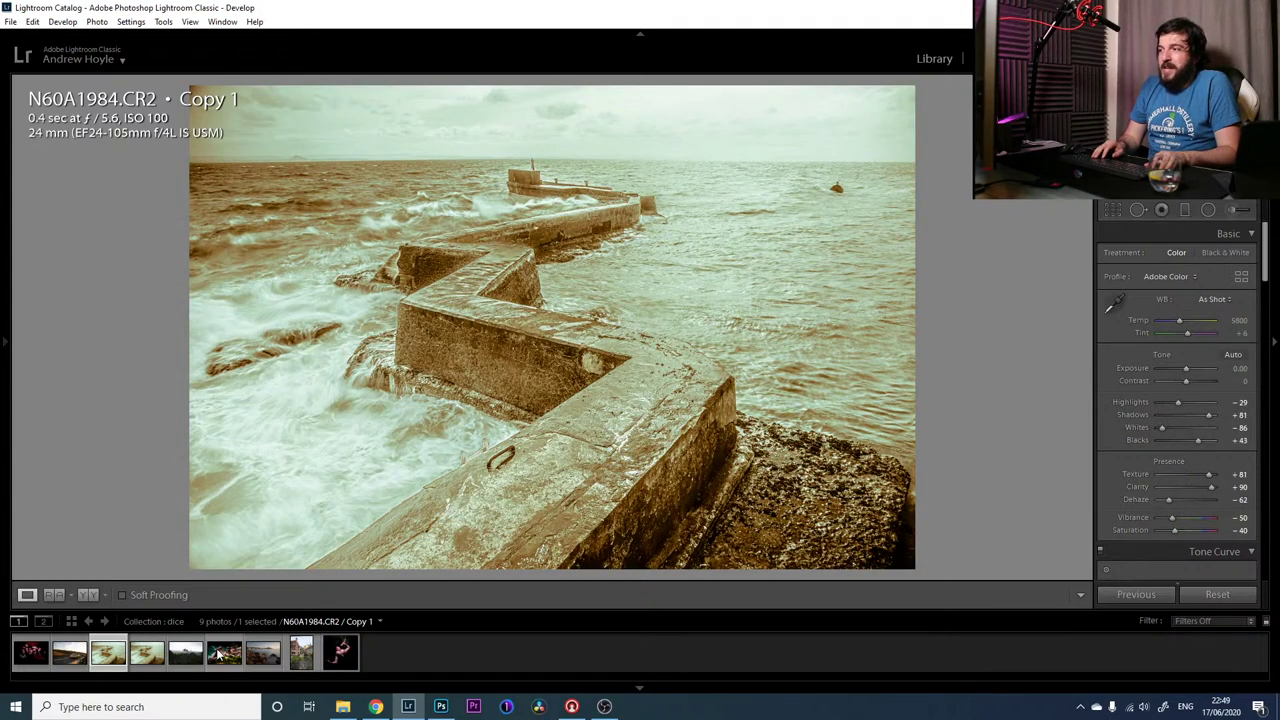
{"action": "key", "text": "Left"}
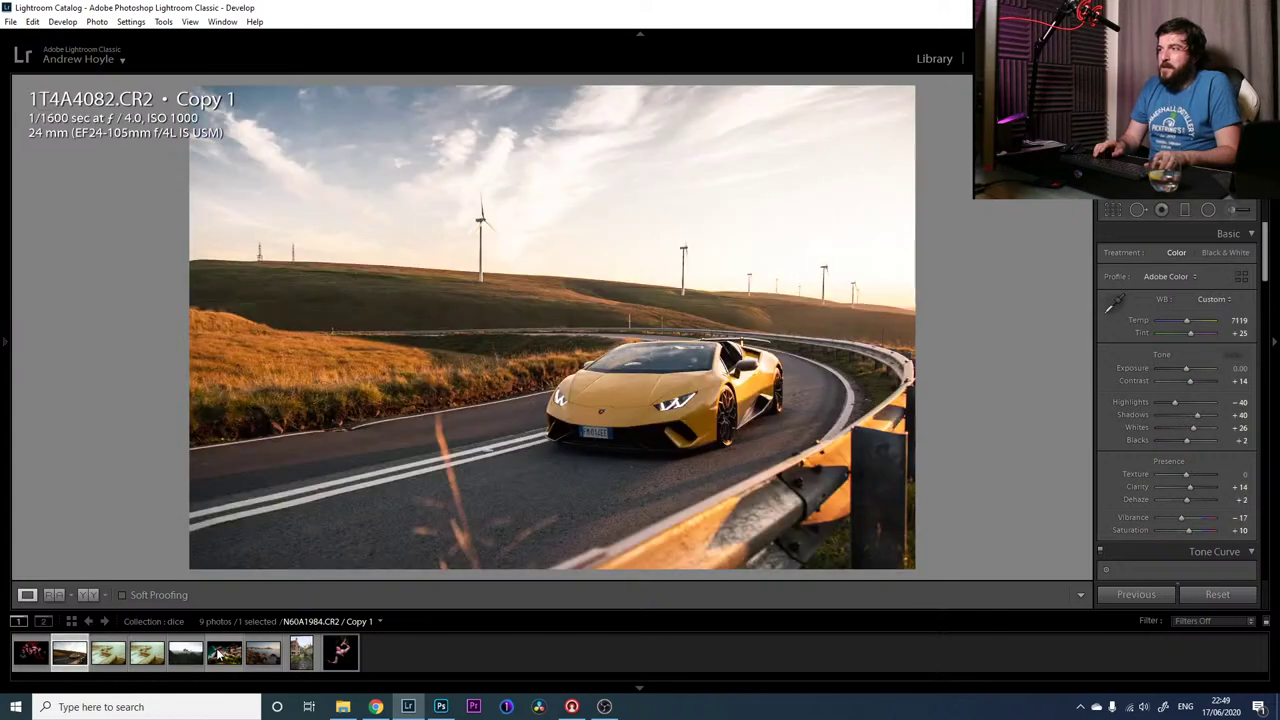
{"action": "key", "text": "Left"}
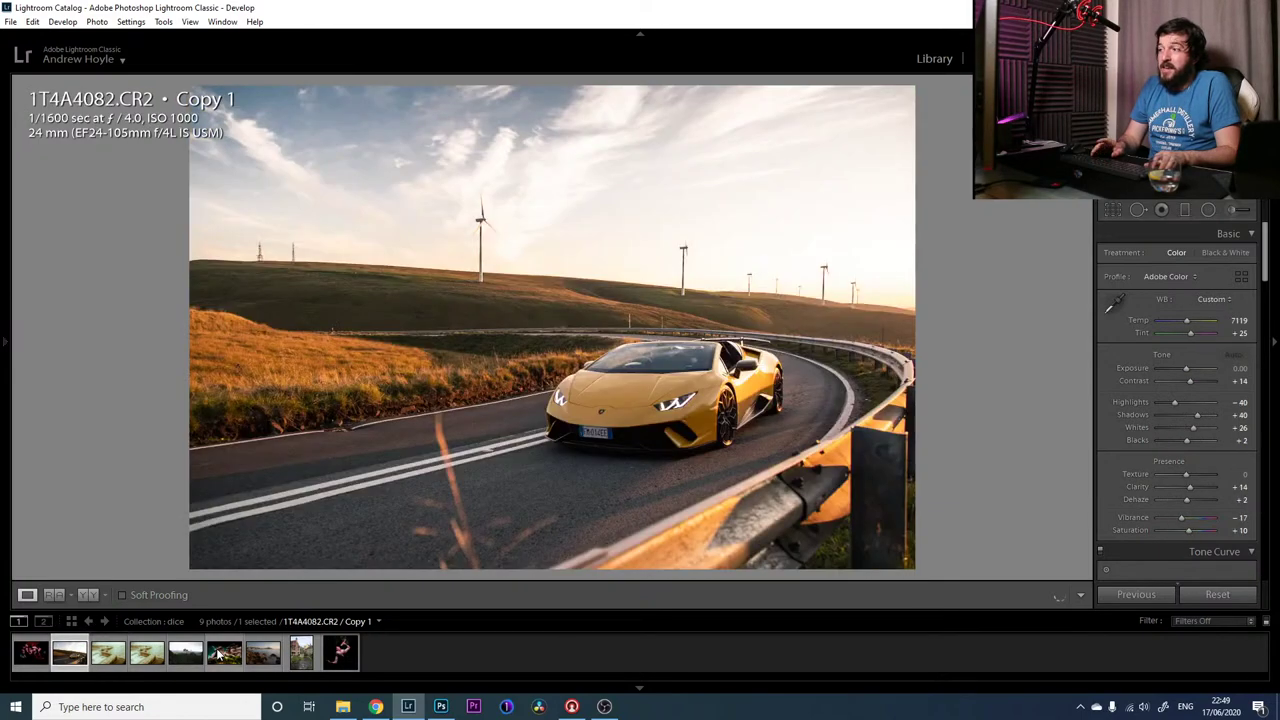